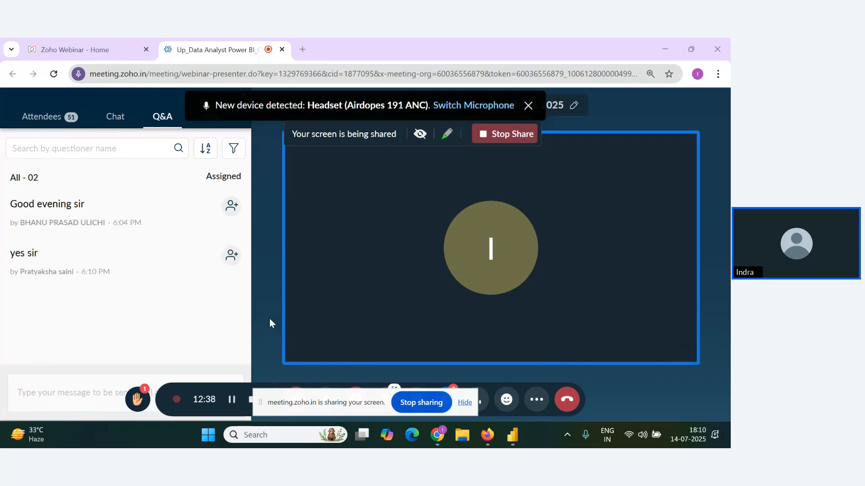
# - Switch to the Power BI report and review its chart pages from Line Chart through Simple Chart
pyautogui.moveTo(231, 306)
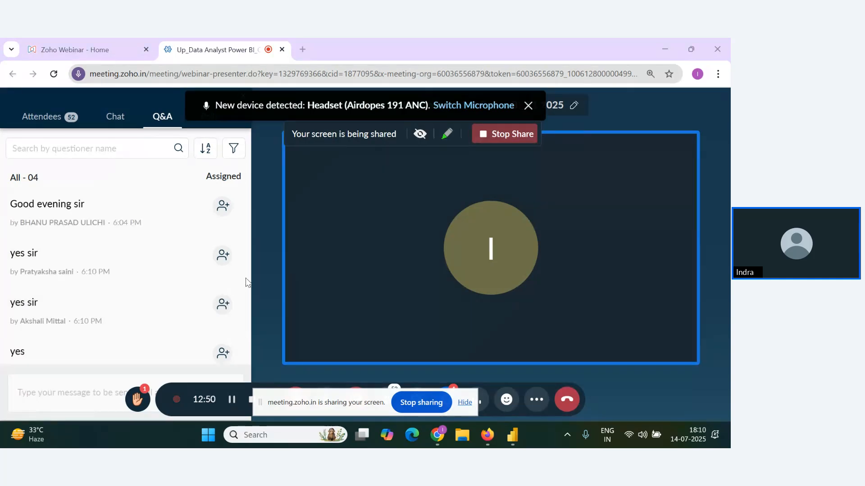
pyautogui.click(512, 435)
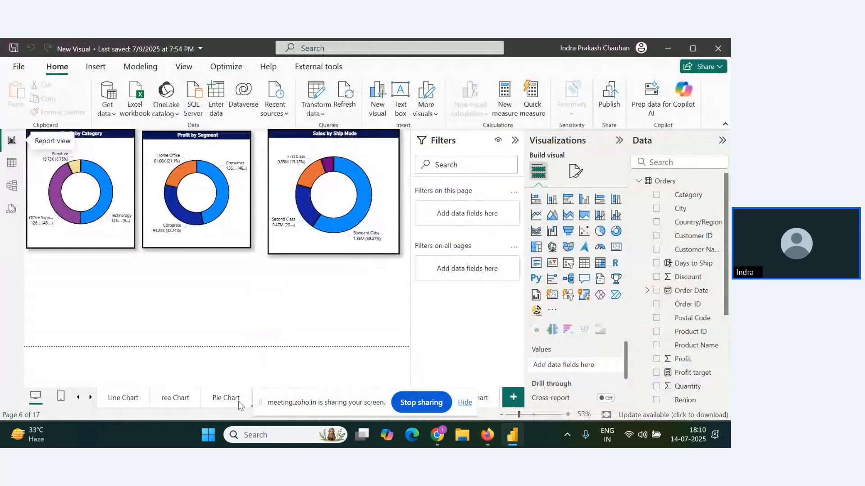
pyautogui.click(143, 401)
pyautogui.click(182, 401)
pyautogui.click(220, 401)
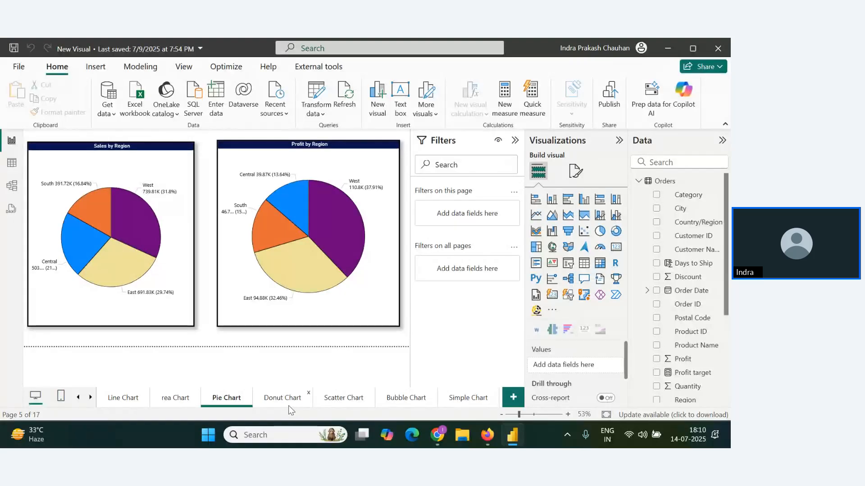
pyautogui.click(290, 407)
pyautogui.click(363, 405)
pyautogui.click(465, 402)
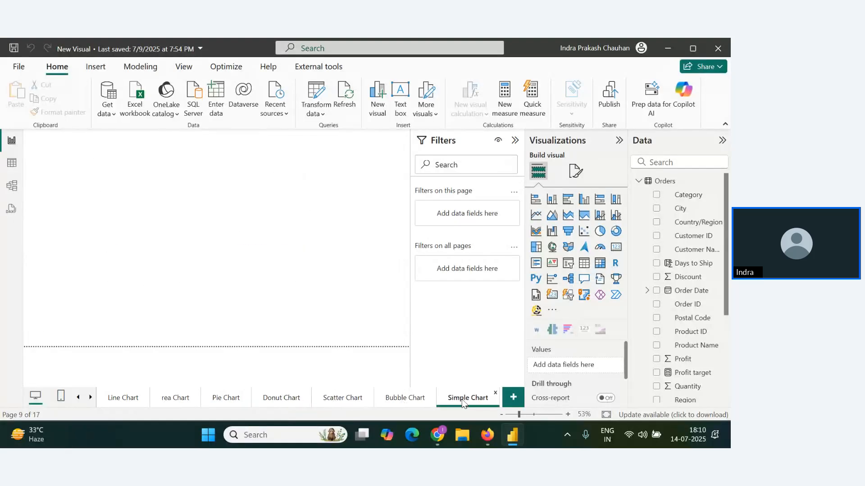
pyautogui.click(394, 404)
pyautogui.click(469, 399)
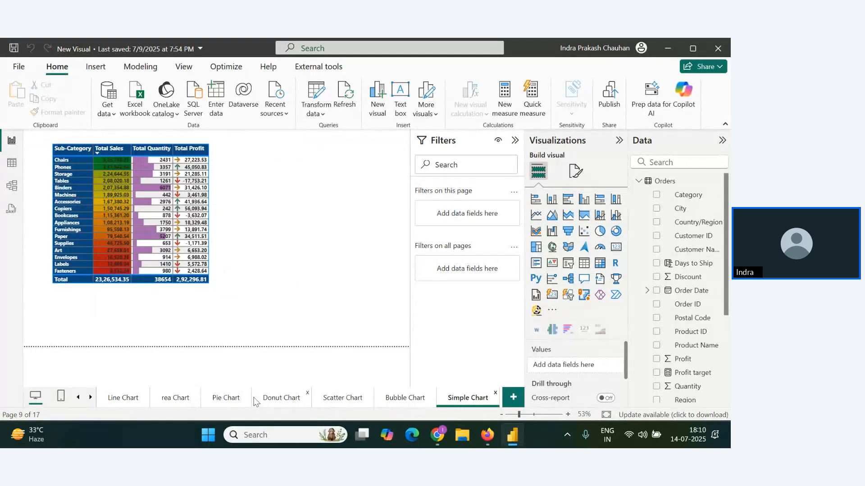
# - Switch to the Zoho webinar, review the attendees' Q&A messages and hide the screen-sharing notice
pyautogui.hotkey('alt', 'Tab')
pyautogui.scroll(-2, 116, 329)
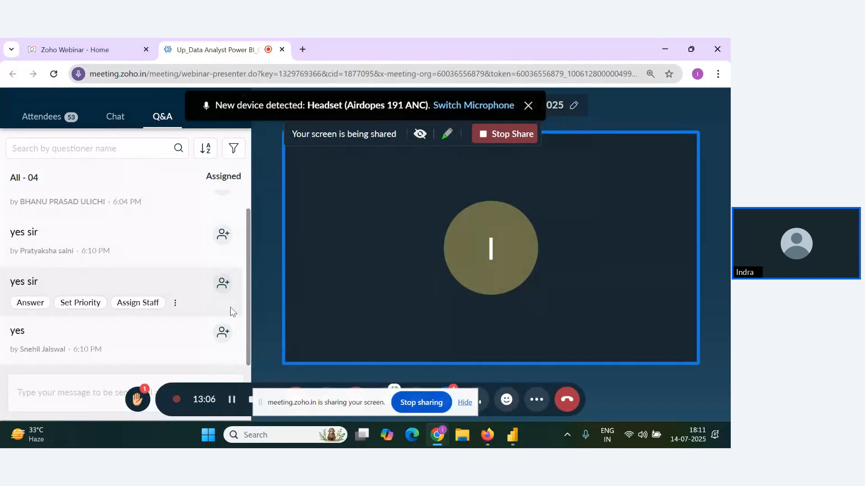
pyautogui.moveTo(205, 332)
pyautogui.click(465, 403)
pyautogui.moveTo(118, 329)
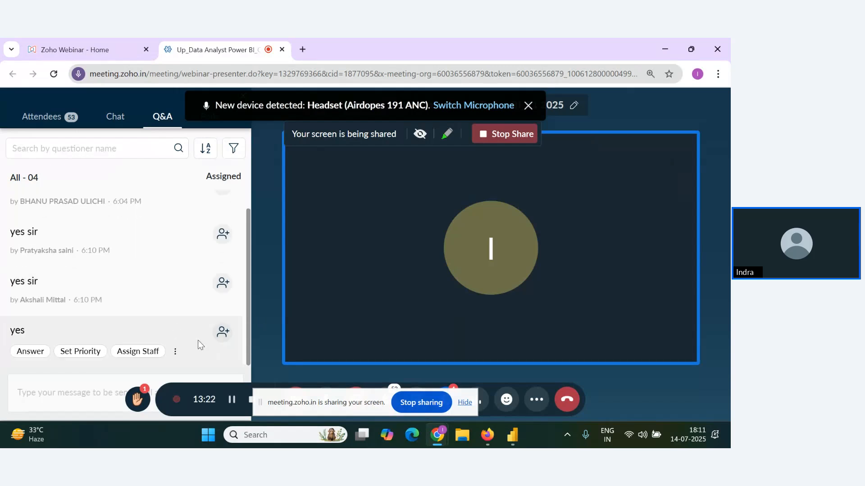
pyautogui.click(466, 403)
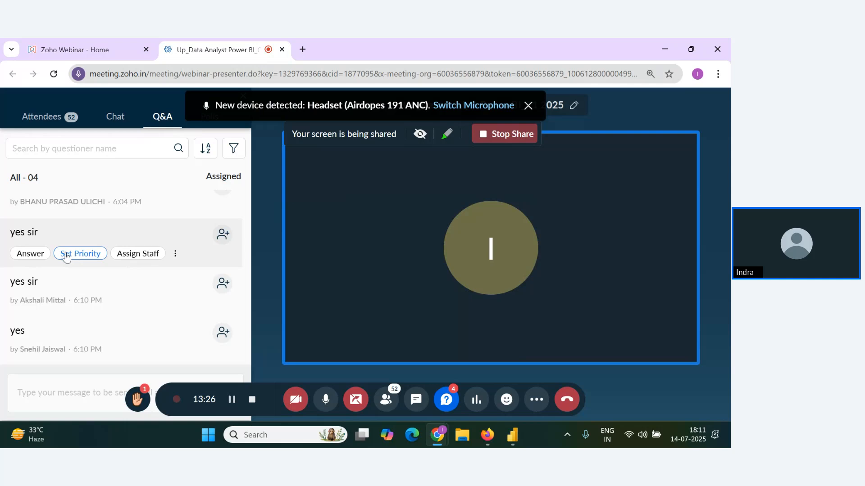
pyautogui.scroll(1, 68, 255)
pyautogui.scroll(-1, 77, 295)
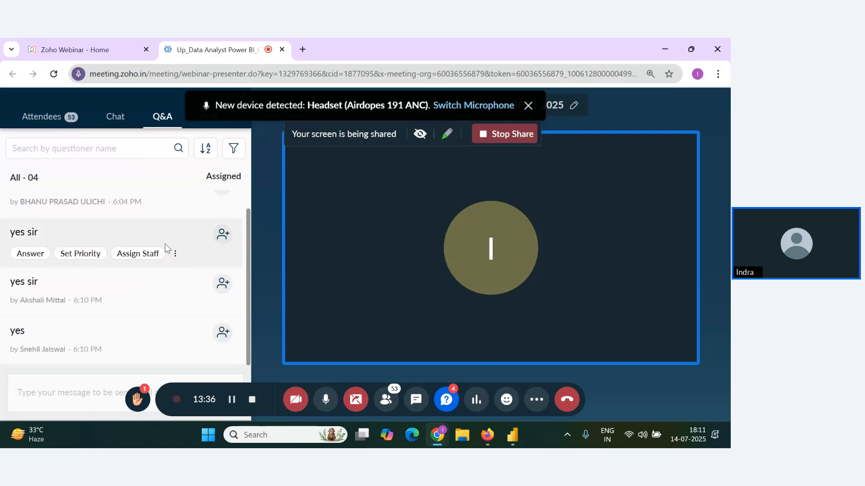
# - Look through the webinar's attendee list and return to the Q&A messages
pyautogui.click(46, 122)
pyautogui.scroll(-3, 160, 301)
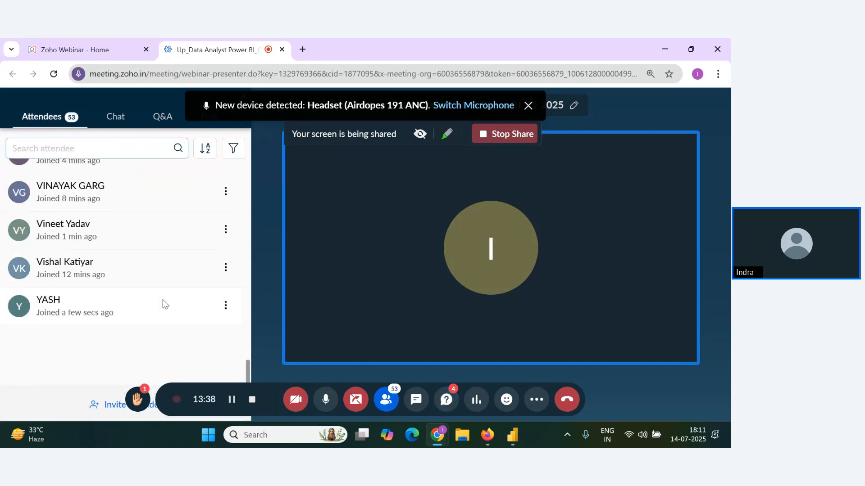
pyautogui.scroll(5, 166, 303)
pyautogui.scroll(9, 170, 303)
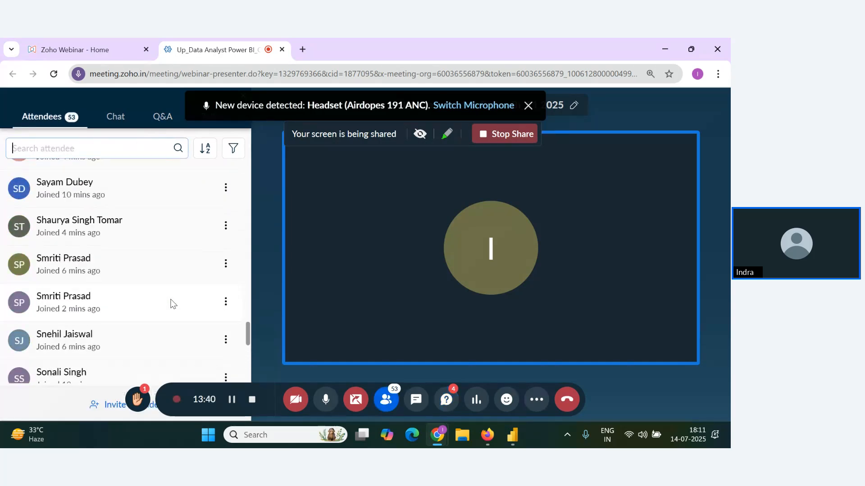
pyautogui.scroll(10, 170, 303)
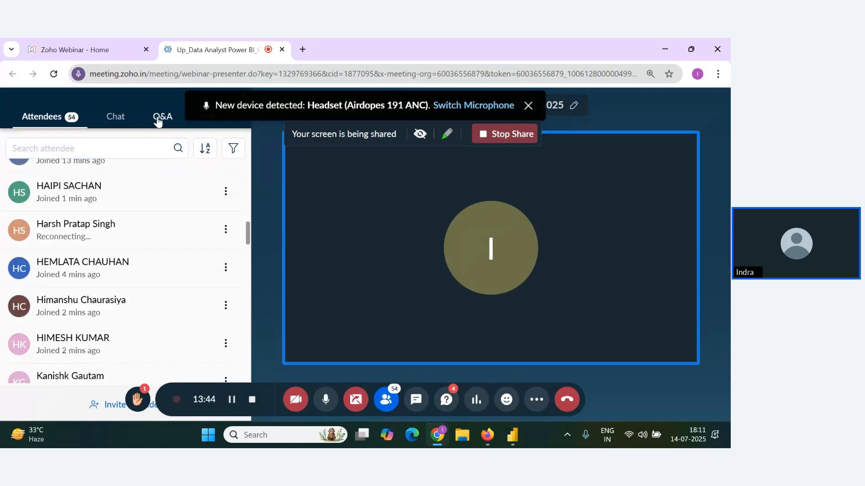
pyautogui.click(155, 116)
pyautogui.scroll(-1, 185, 311)
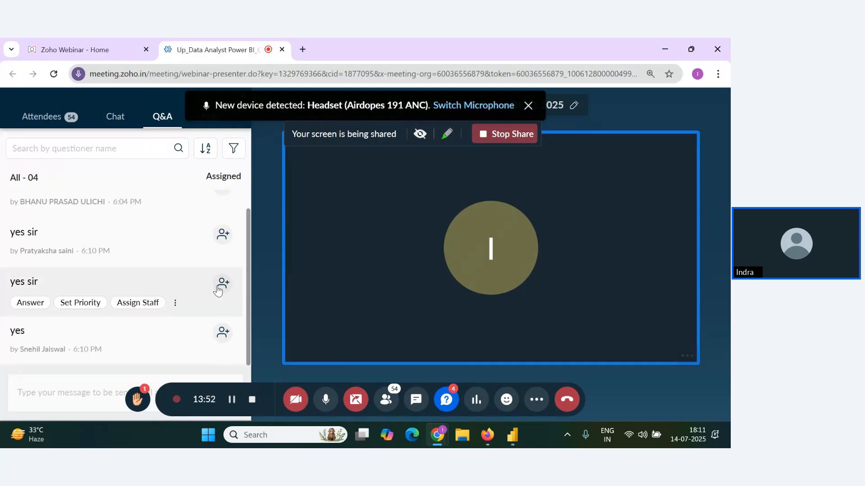
# - Switch to the Power BI report and add a new blank page
pyautogui.hotkey('alt', 'Tab')
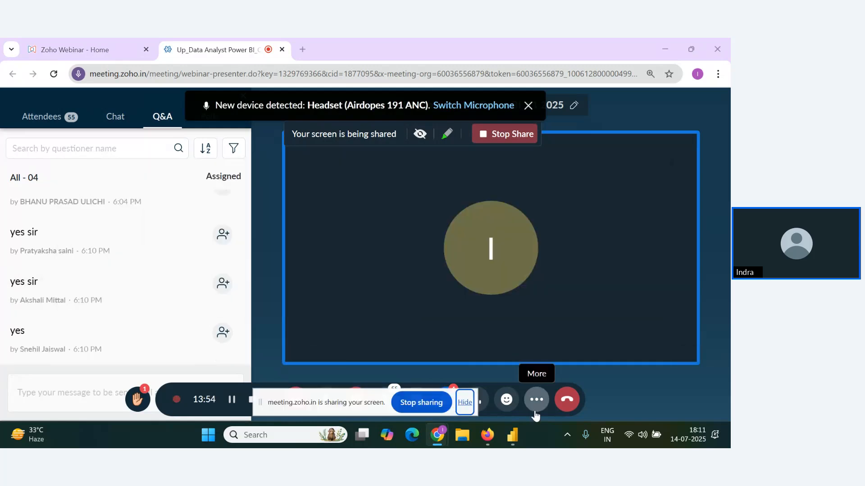
pyautogui.click(514, 445)
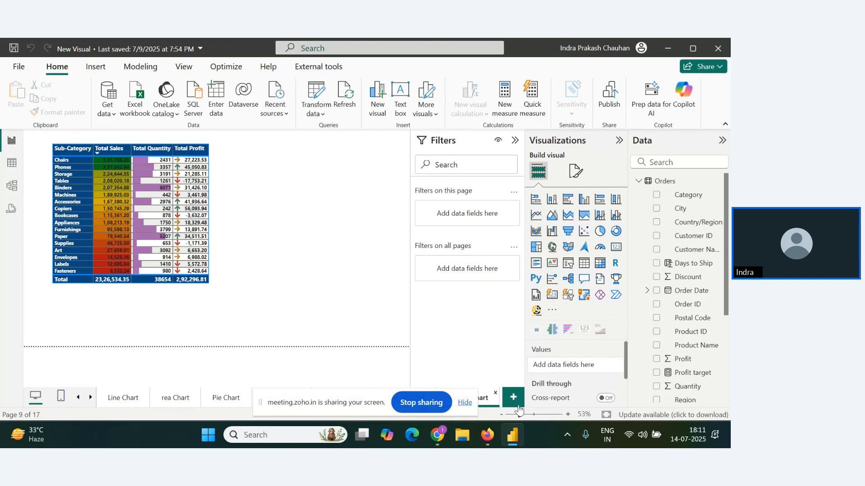
pyautogui.click(509, 405)
pyautogui.click(464, 402)
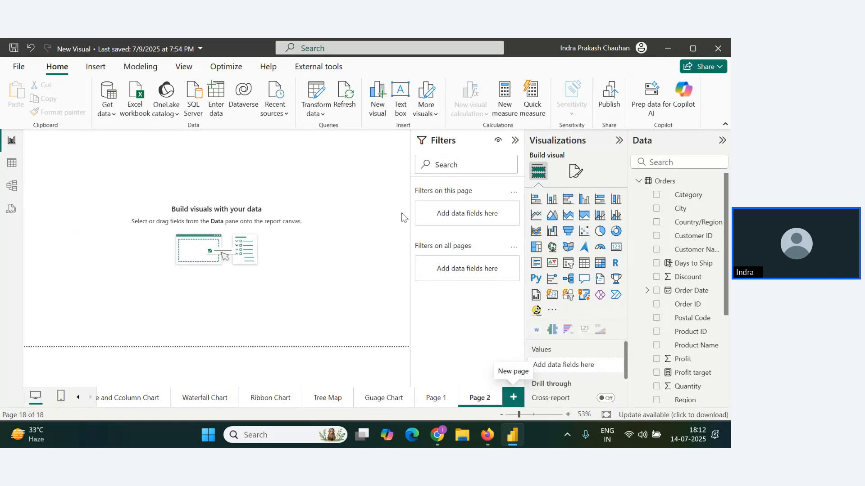
# - Collapse the Visualizations, Filters and Data panes, and expand Filters and Visualizations again
pyautogui.click(619, 140)
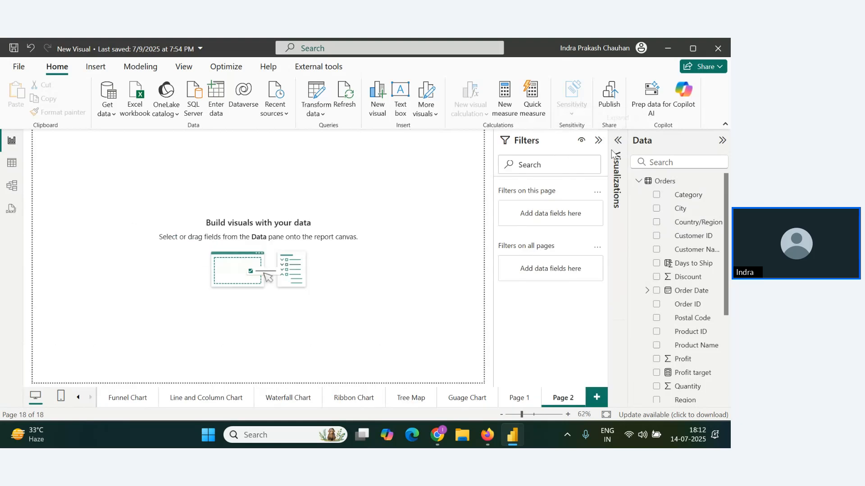
pyautogui.click(600, 141)
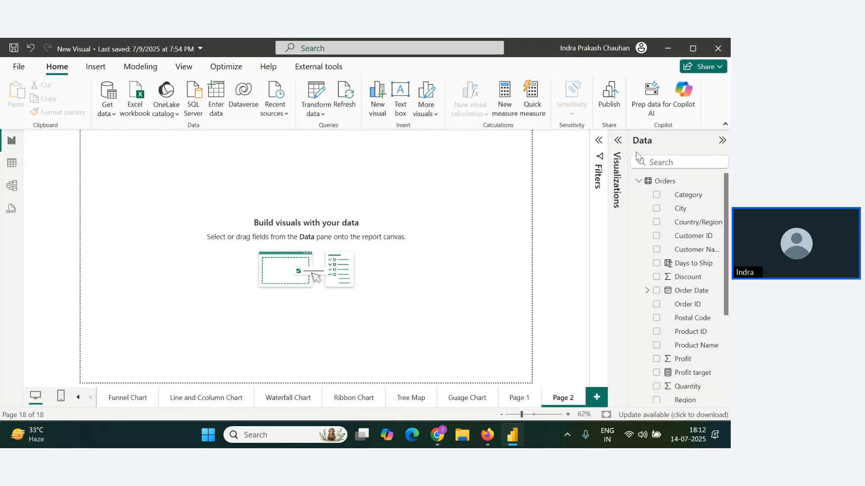
pyautogui.click(722, 141)
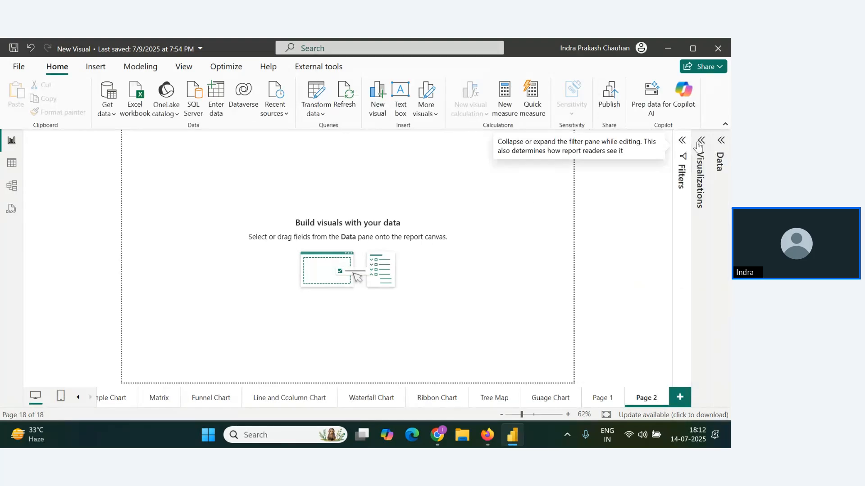
pyautogui.click(682, 144)
pyautogui.click(700, 143)
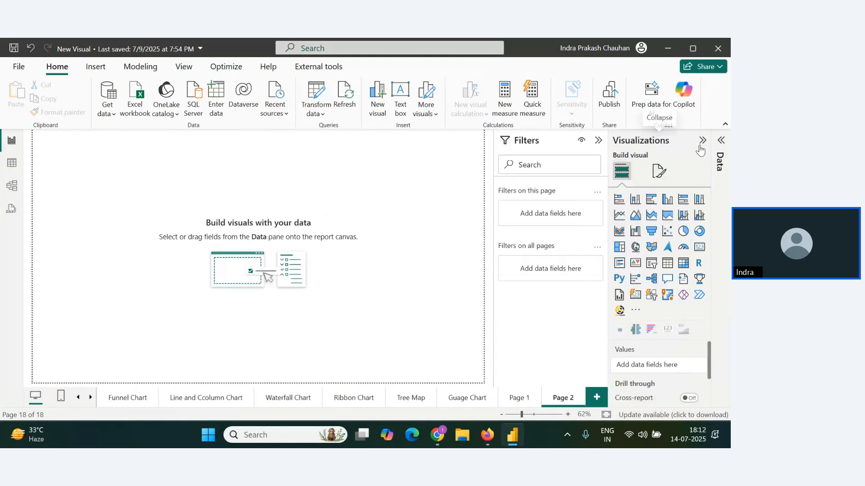
# - Set the new page's canvas background color to dark purple with 0% transparency
pyautogui.click(659, 175)
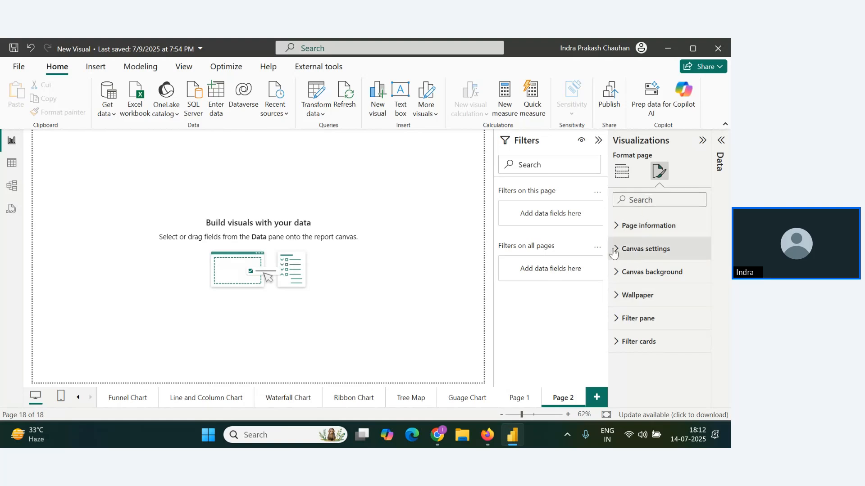
pyautogui.click(614, 272)
pyautogui.scroll(-2, 655, 321)
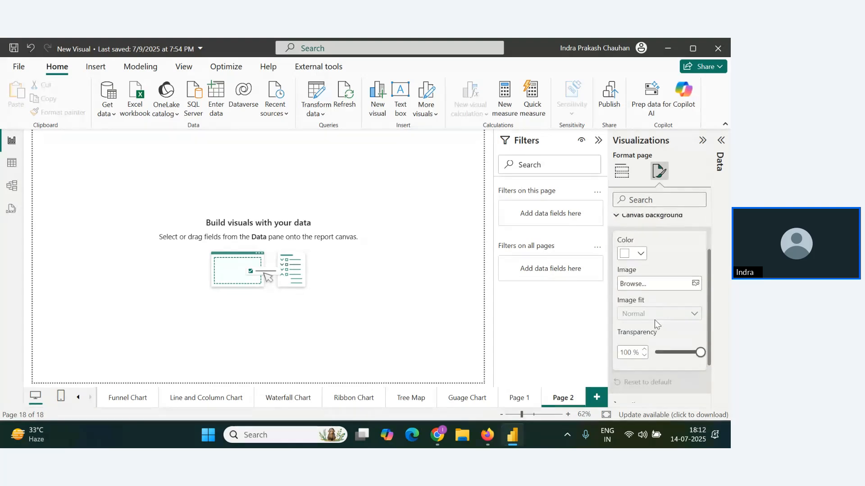
pyautogui.click(635, 259)
pyautogui.click(657, 186)
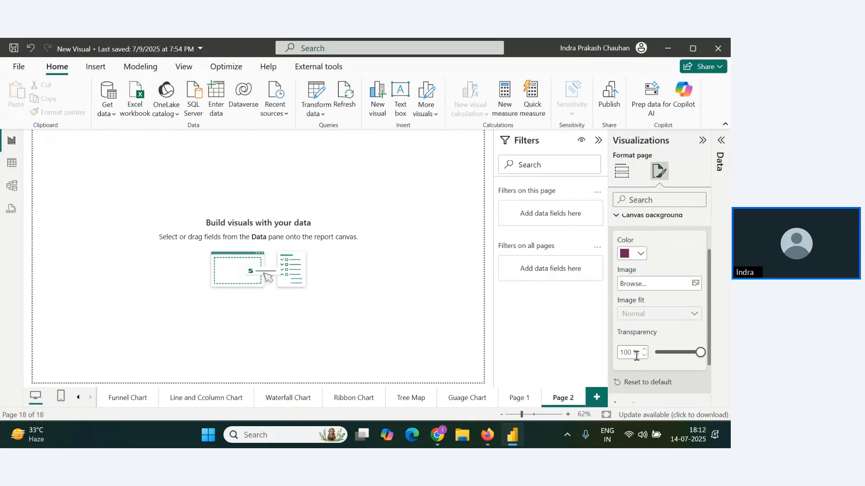
pyautogui.moveTo(701, 352); pyautogui.dragTo(654, 353)
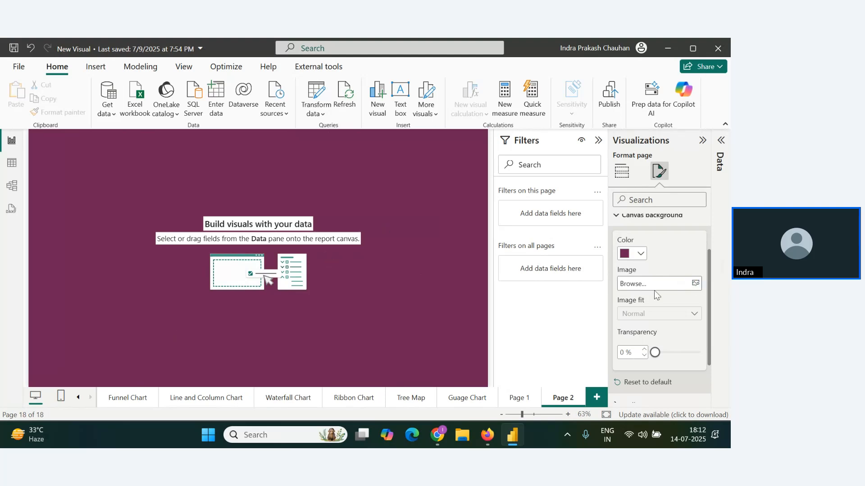
# - Add the picture Backgroud.jpg from the ePBL folder as the page's canvas background image
pyautogui.click(696, 283)
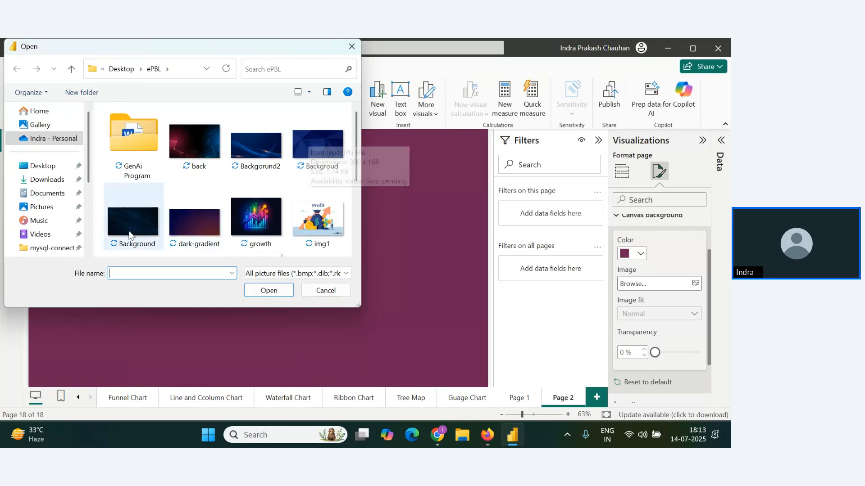
pyautogui.click(144, 219)
pyautogui.click(200, 229)
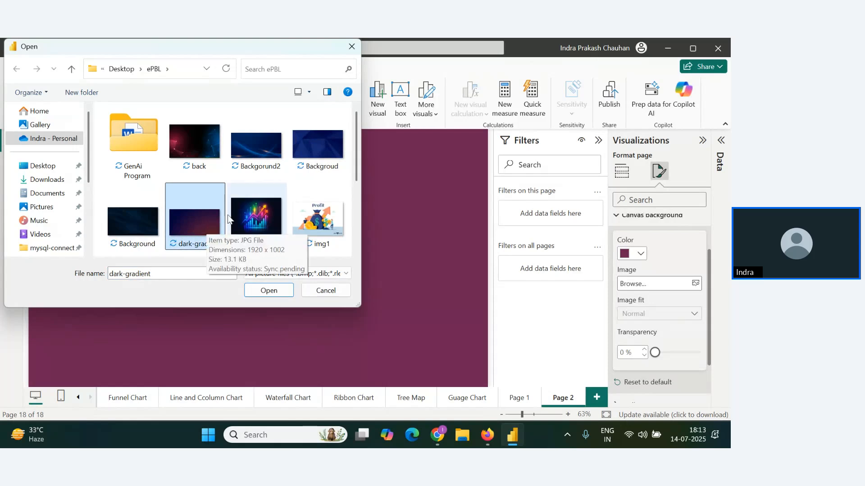
pyautogui.click(319, 149)
pyautogui.click(282, 290)
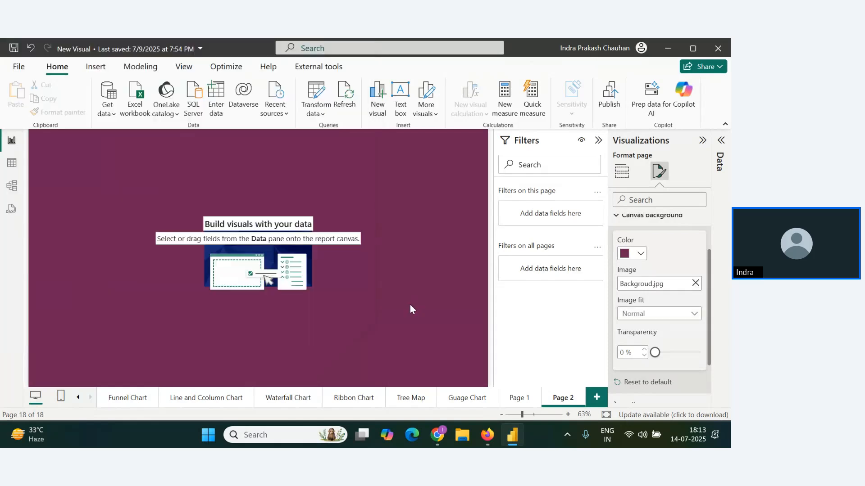
pyautogui.click(459, 288)
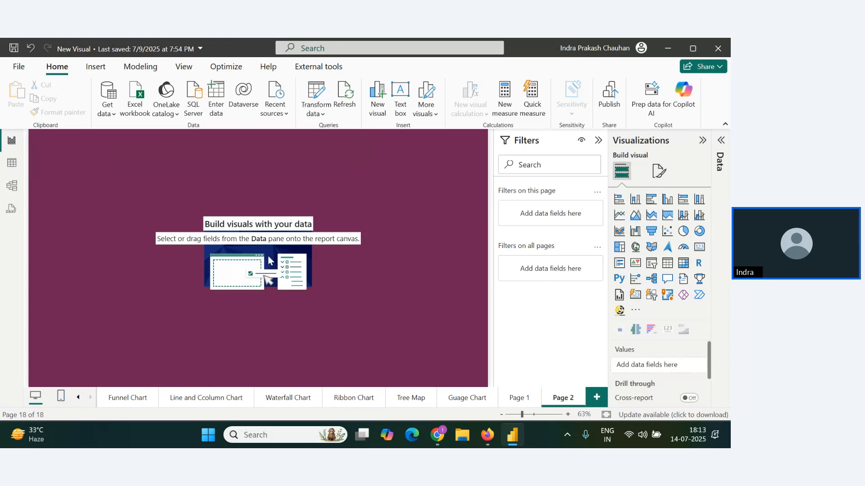
# - Set the canvas background's image fit to Fill
pyautogui.click(658, 171)
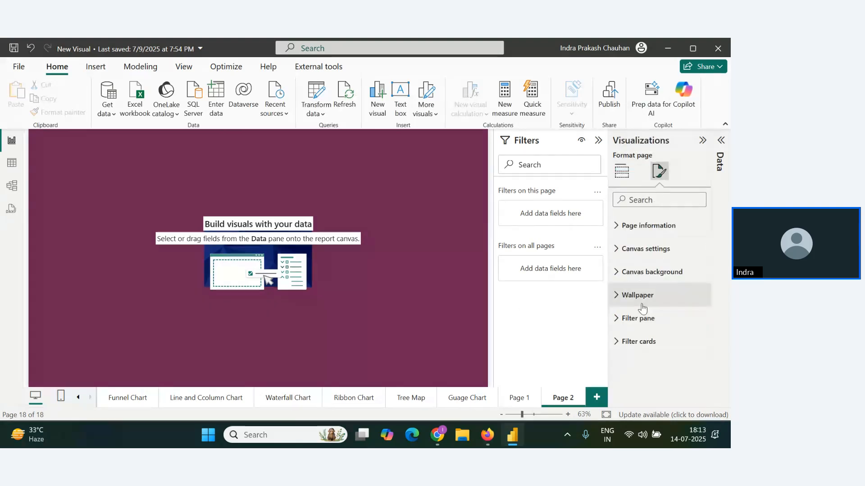
pyautogui.click(635, 271)
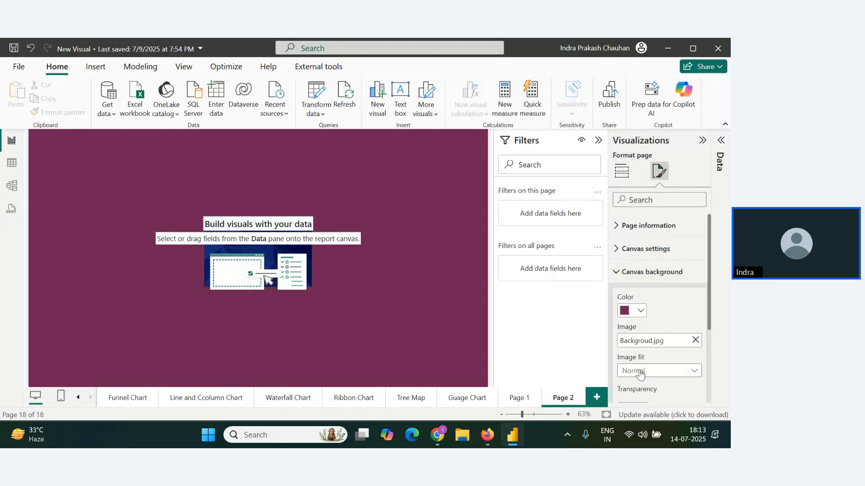
pyautogui.click(653, 372)
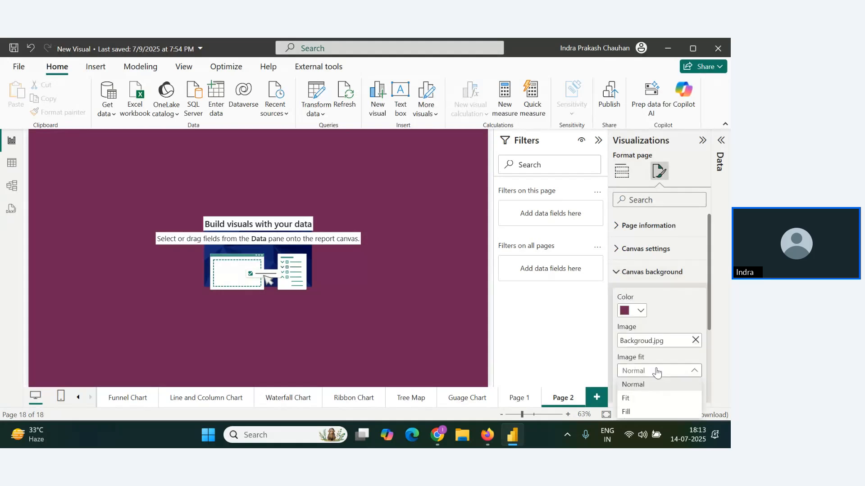
pyautogui.click(643, 412)
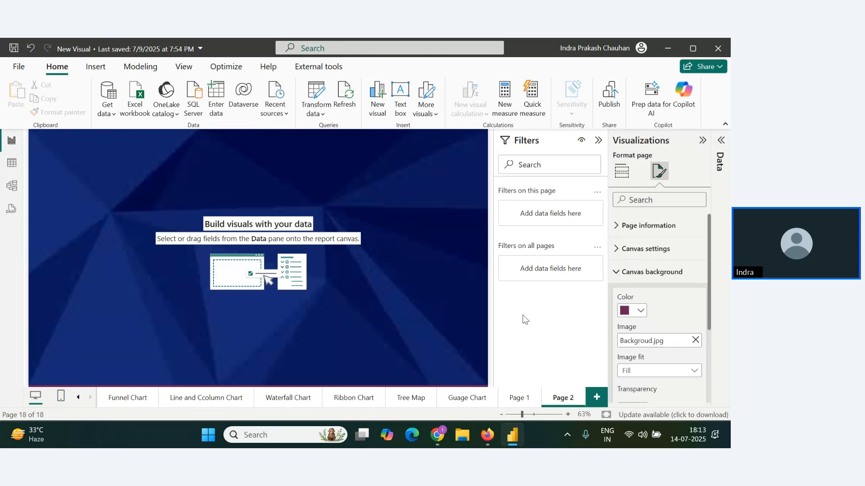
pyautogui.scroll(-3, 616, 310)
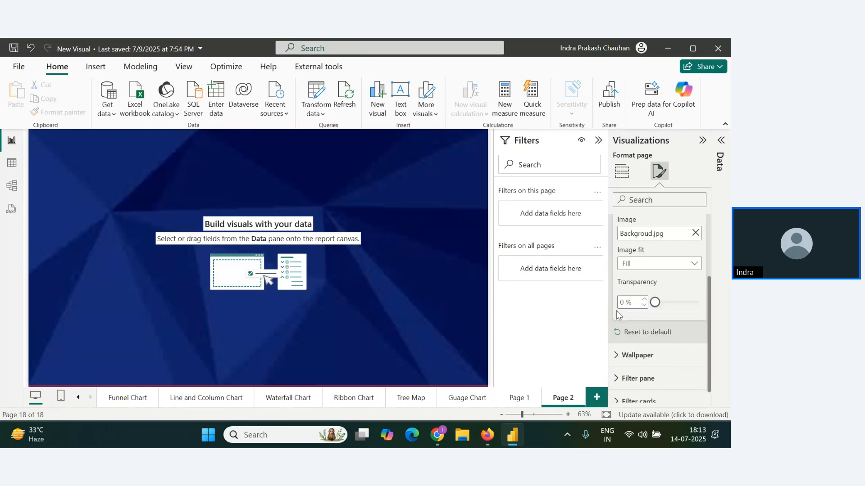
# - Check the Q&A in the Zoho webinar and return to the New Visual report in Power BI
pyautogui.hotkey('alt', 'Tab')
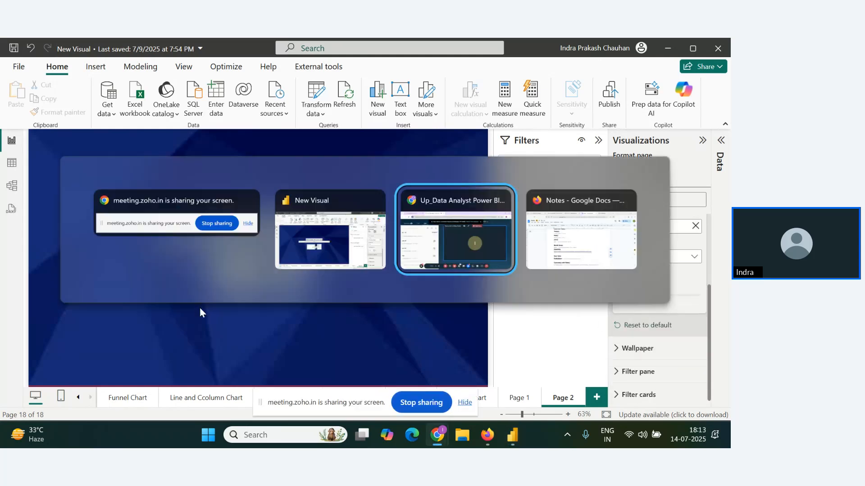
pyautogui.hotkey('alt', 'Tab')
pyautogui.press('Tab')
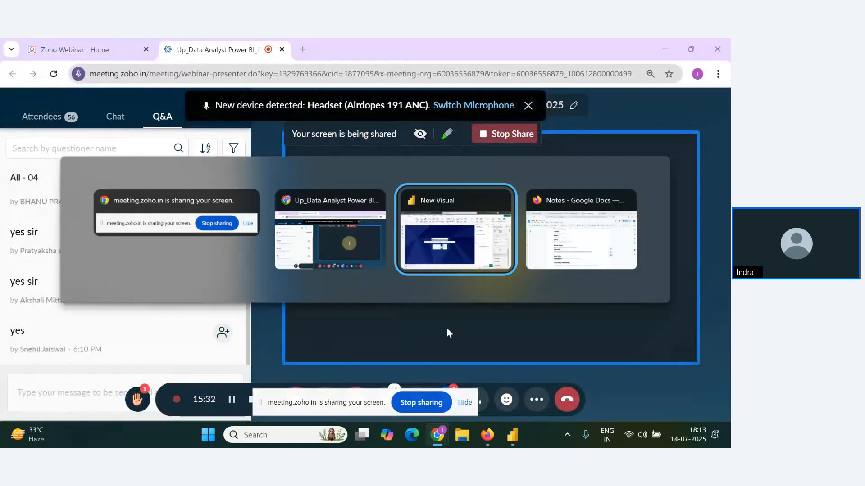
# - Replace the page's canvas background image with Backgorund2.jpg from the ePBL folder and set its image fit to Fill
pyautogui.scroll(2, 705, 297)
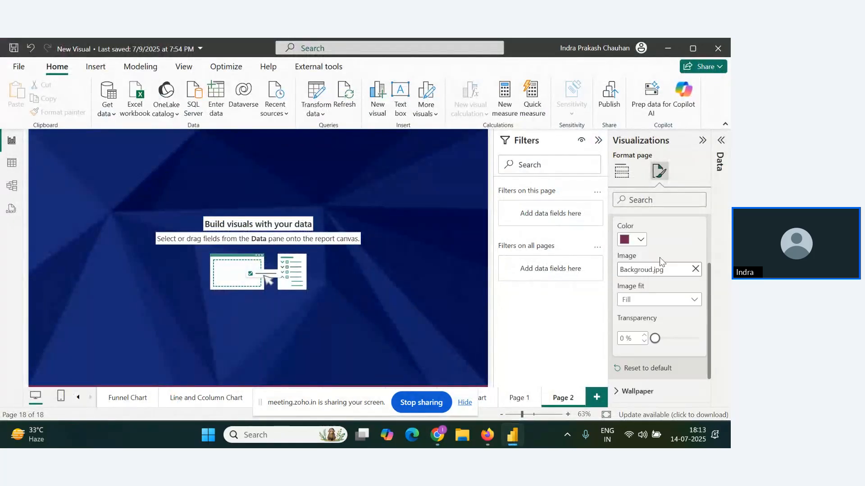
pyautogui.click(696, 283)
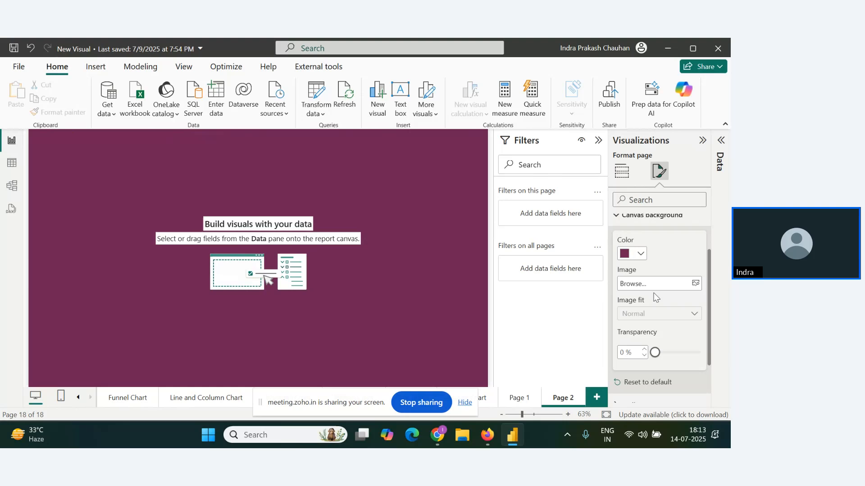
pyautogui.click(695, 283)
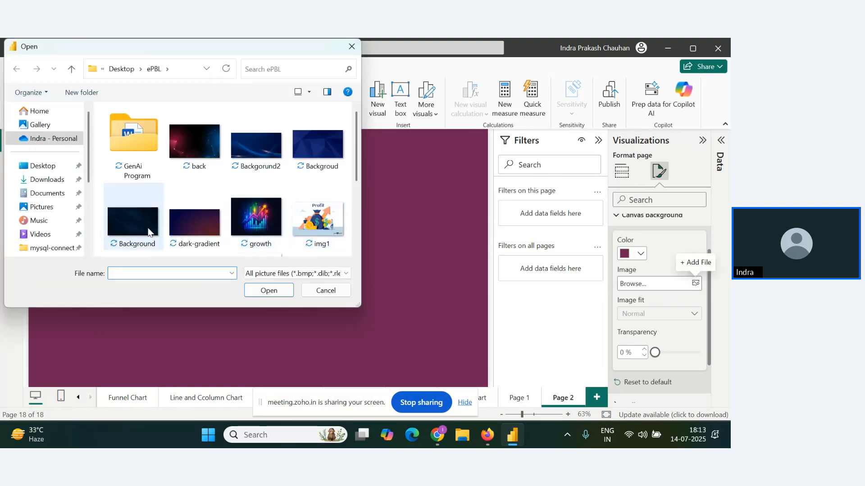
pyautogui.click(256, 146)
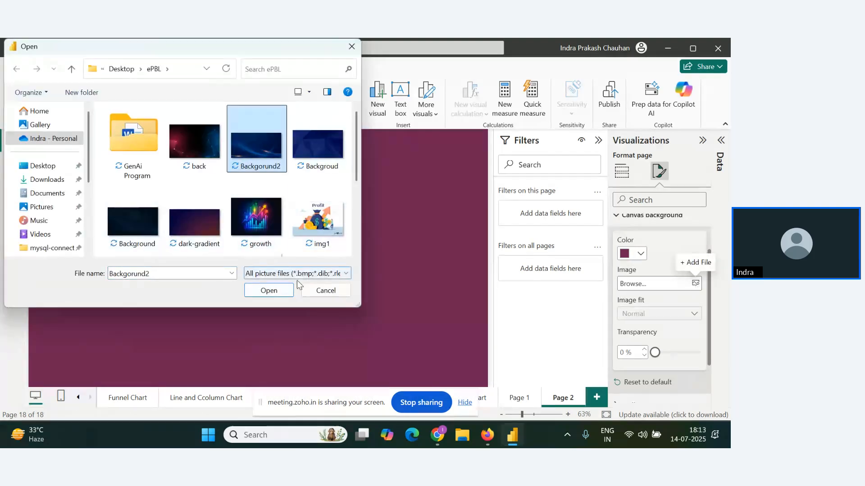
pyautogui.click(279, 291)
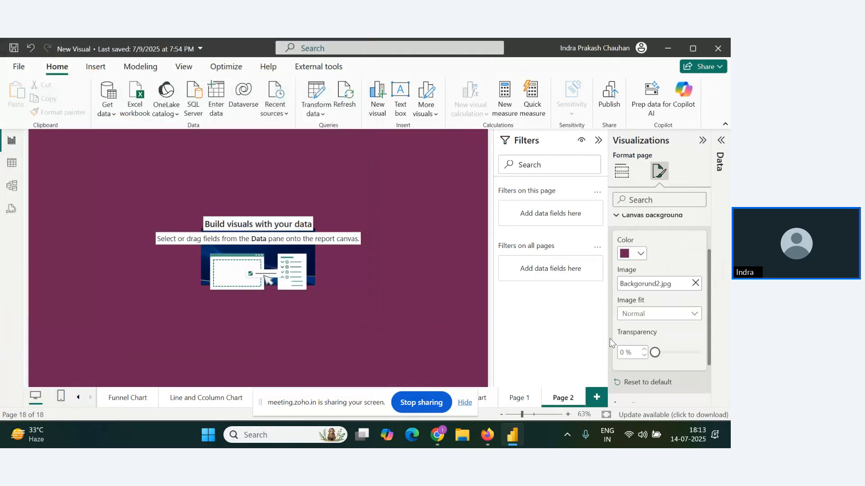
pyautogui.click(656, 314)
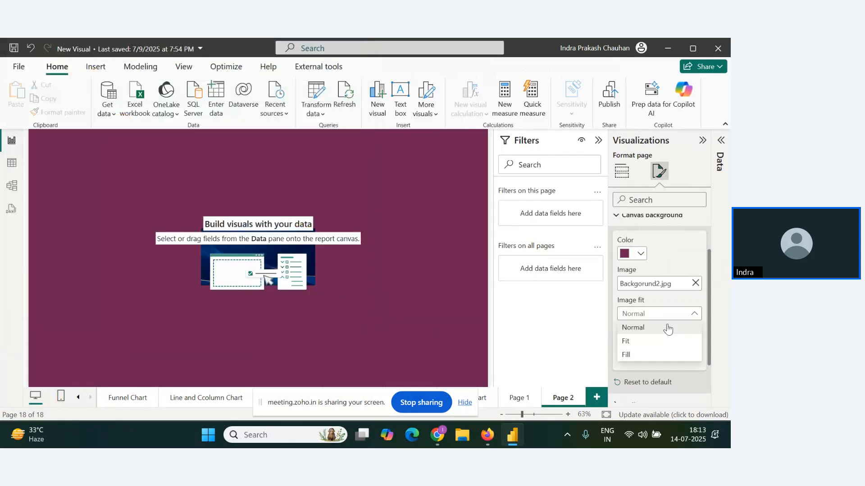
pyautogui.click(660, 356)
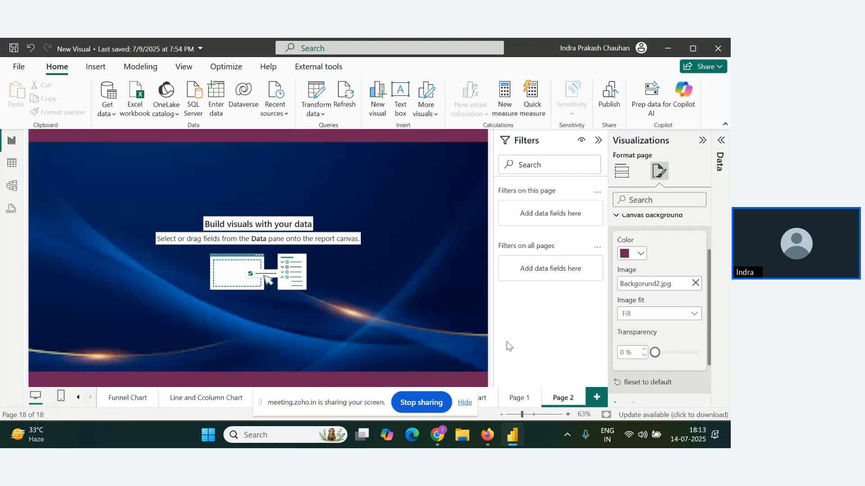
# - Replace the canvas background image with Background.jpg from the ePBL folder
pyautogui.click(641, 254)
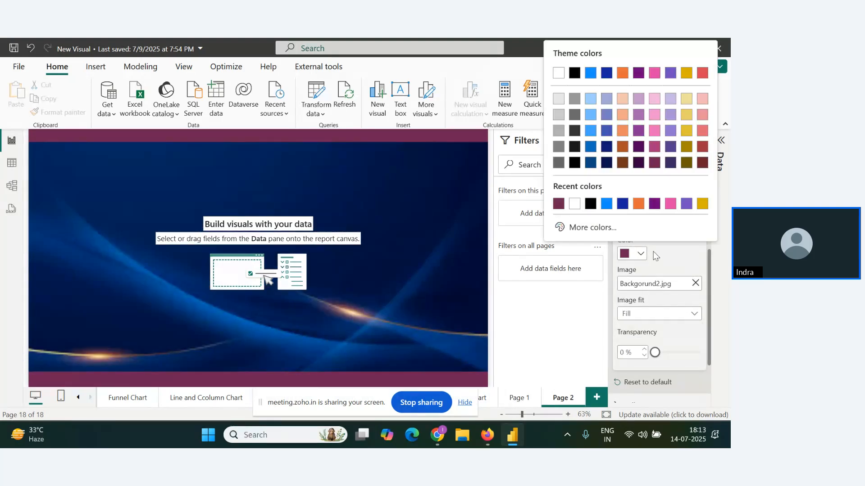
pyautogui.click(698, 291)
pyautogui.click(695, 284)
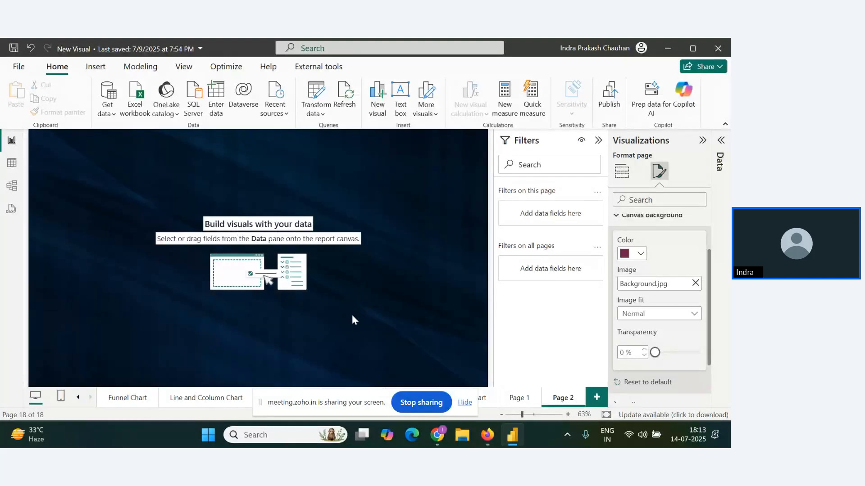
# - Switch to the Zoho webinar to check the attendees' Q&A entries and return to the Power BI report
pyautogui.hotkey('alt', 'Tab')
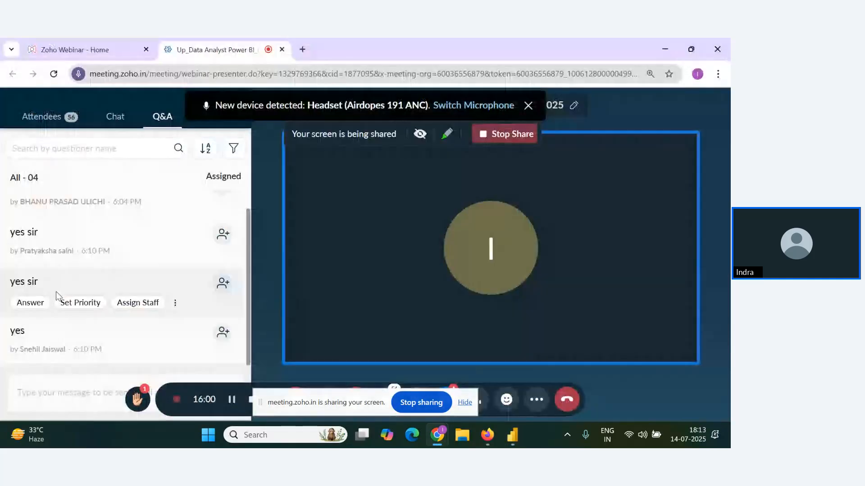
pyautogui.hotkey('alt', 'Tab')
pyautogui.press('Tab')
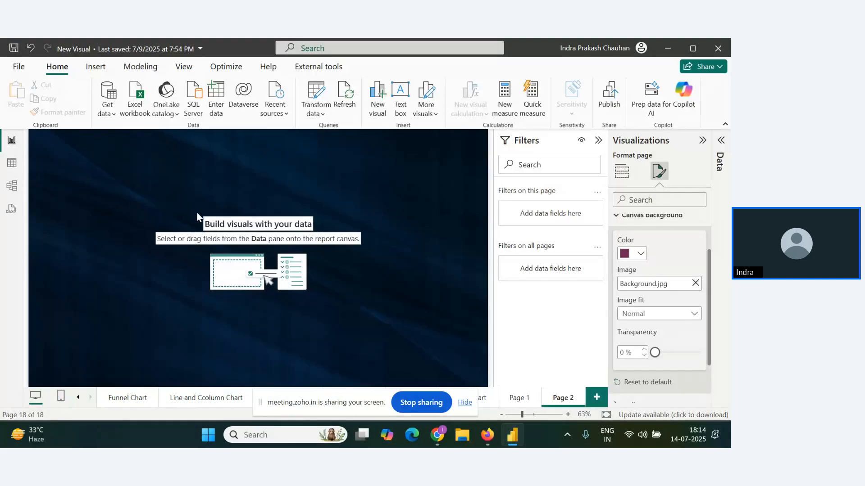
# - Switch to the Zoho webinar, toggle the microphone hidden behind the sharing notice, and return to the New Visual report in Power BI
pyautogui.hotkey('alt', 'Tab')
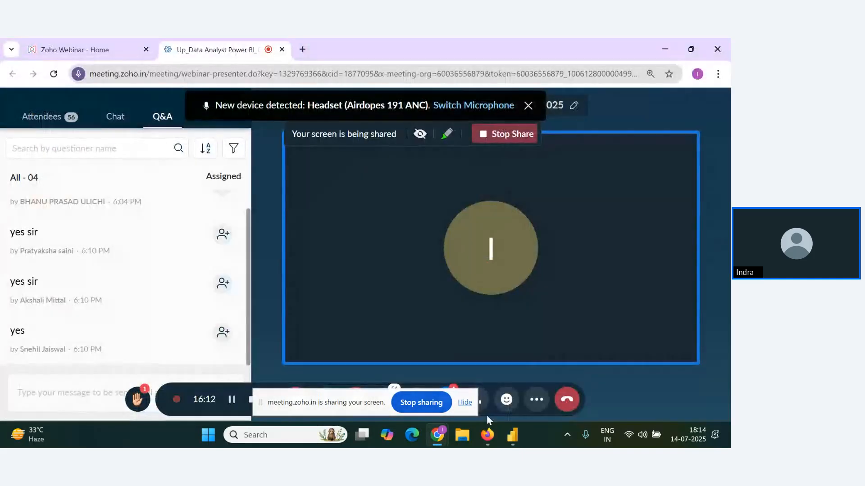
pyautogui.click(465, 402)
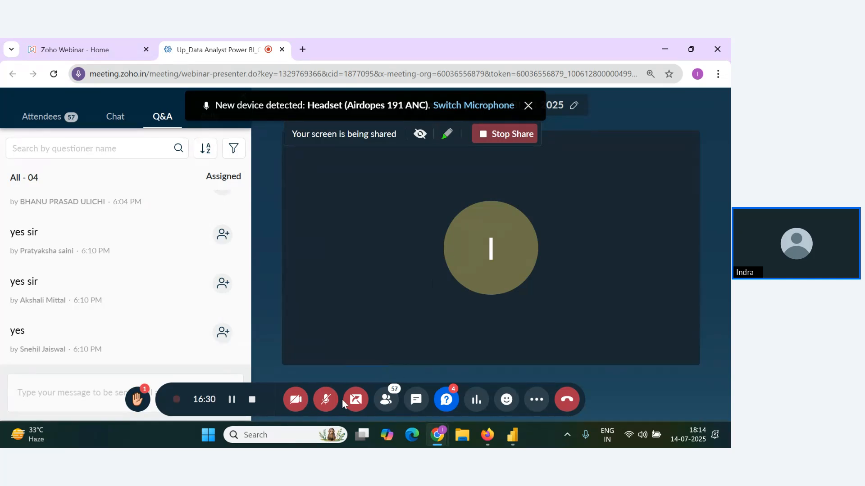
pyautogui.click(327, 402)
pyautogui.hotkey('alt', 'Tab')
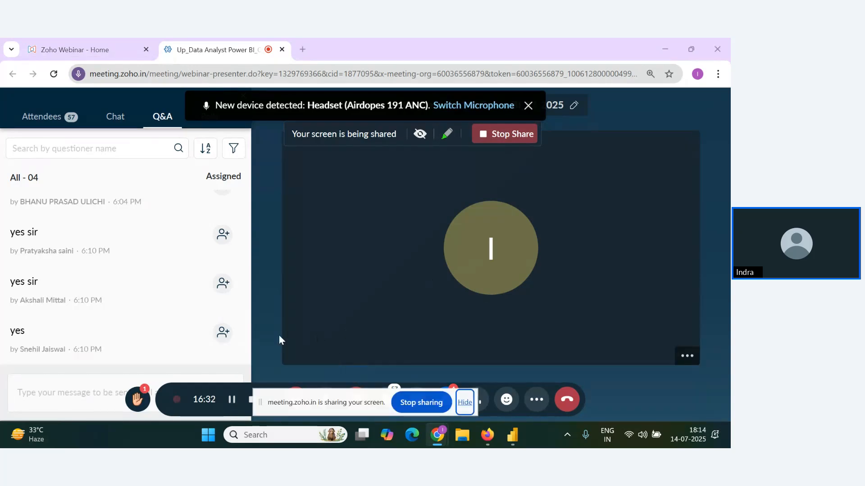
pyautogui.hotkey('alt', 'Tab')
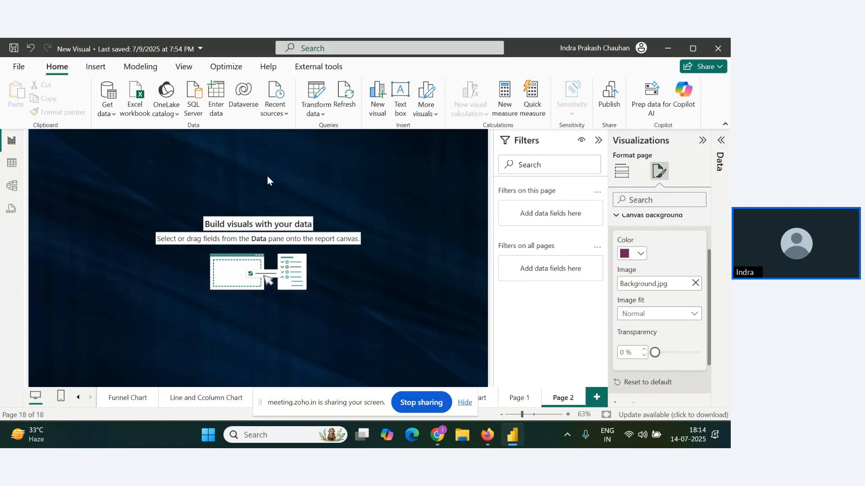
# - Insert a rectangle shape and make it a wide, flat banner in the page's upper-right area
pyautogui.click(99, 68)
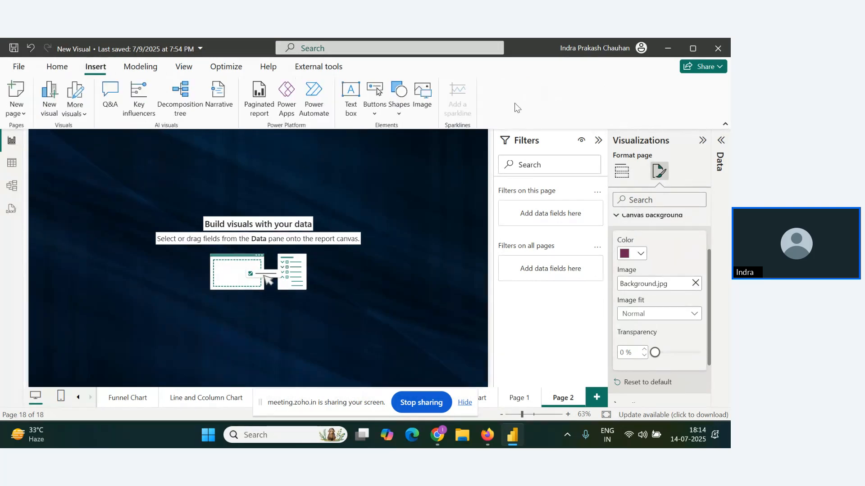
pyautogui.click(408, 104)
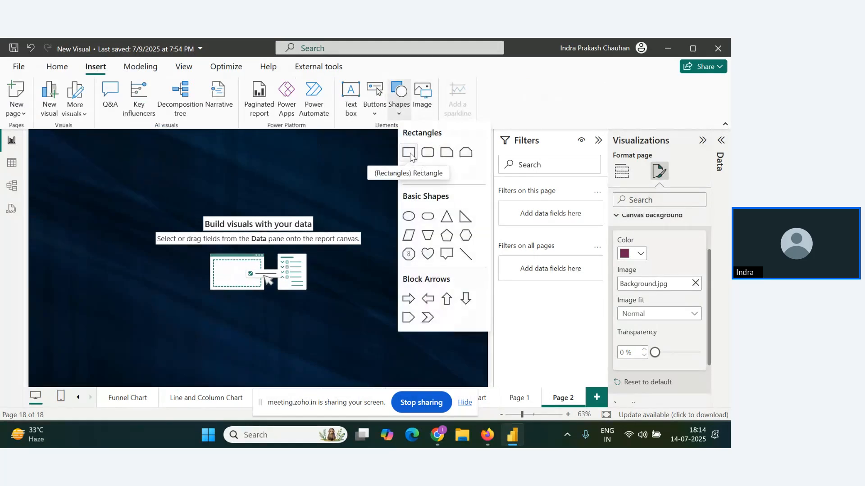
pyautogui.click(410, 155)
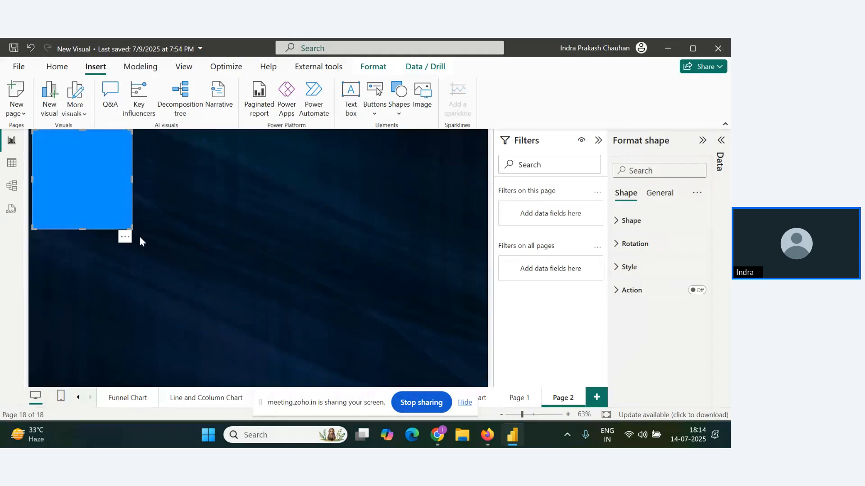
pyautogui.moveTo(126, 218); pyautogui.dragTo(484, 168)
# - Switch to Chrome and open ChatGPT in a new tab through a web search for chatgpt
pyautogui.hotkey('alt', 'Tab')
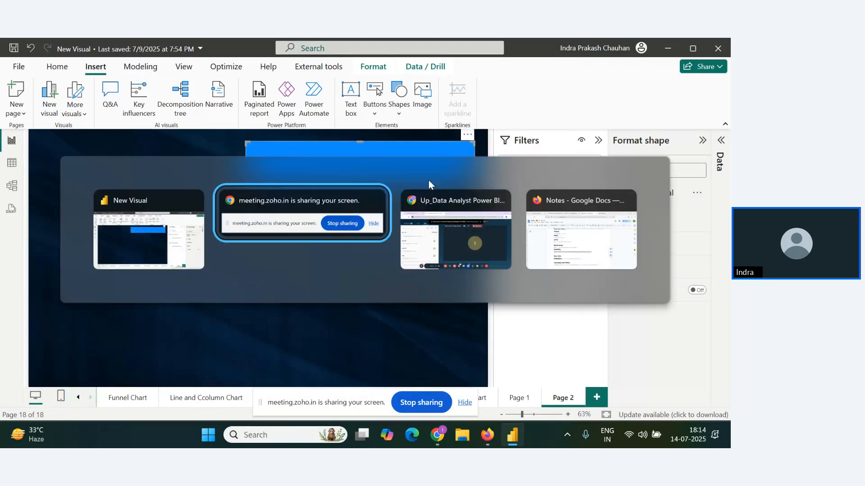
pyautogui.click(446, 238)
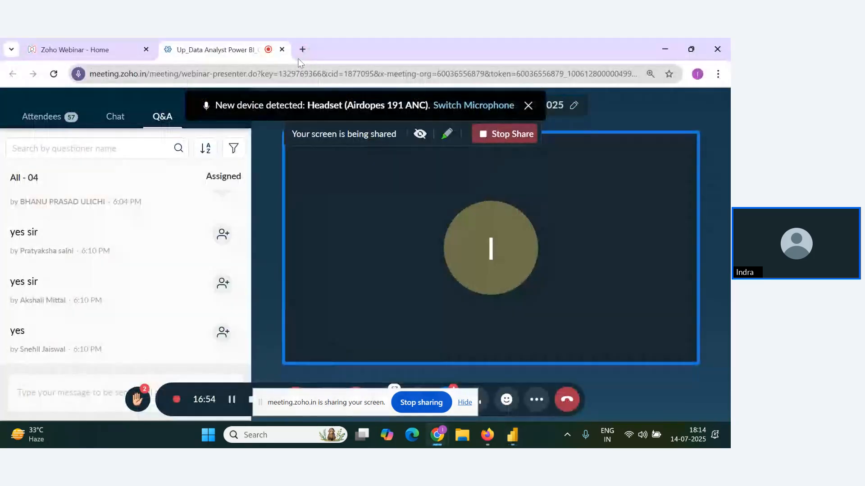
pyautogui.click(303, 49)
pyautogui.write('cha')
pyautogui.press('Return')
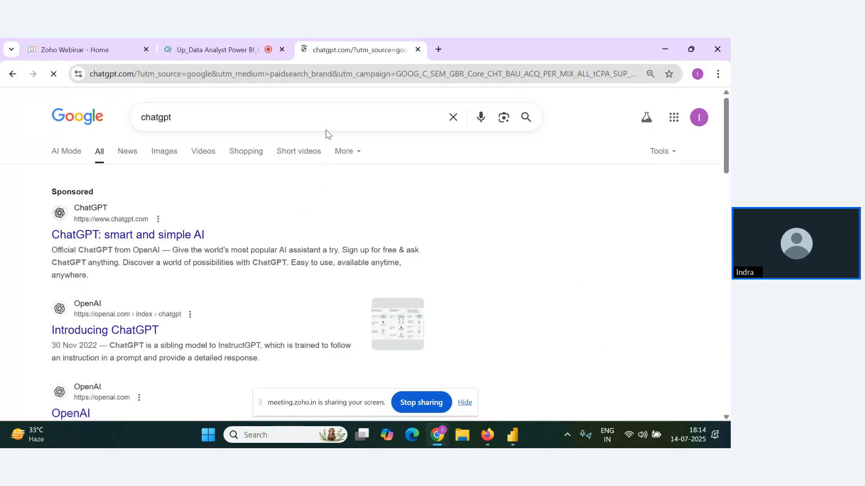
# - Ask ChatGPT "Gie me afancy title on Sales Report on Superstore dataset" and read through the suggested titles
pyautogui.write('Gibve')
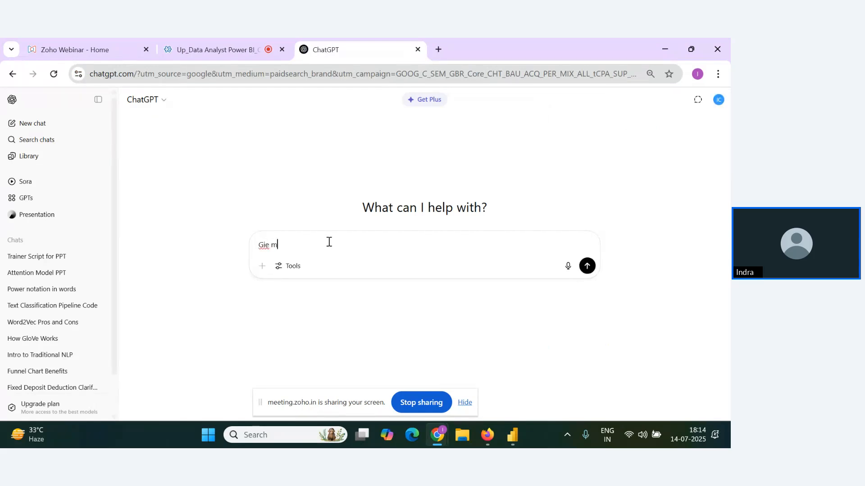
pyautogui.write(' me afancy title on Sales Rep')
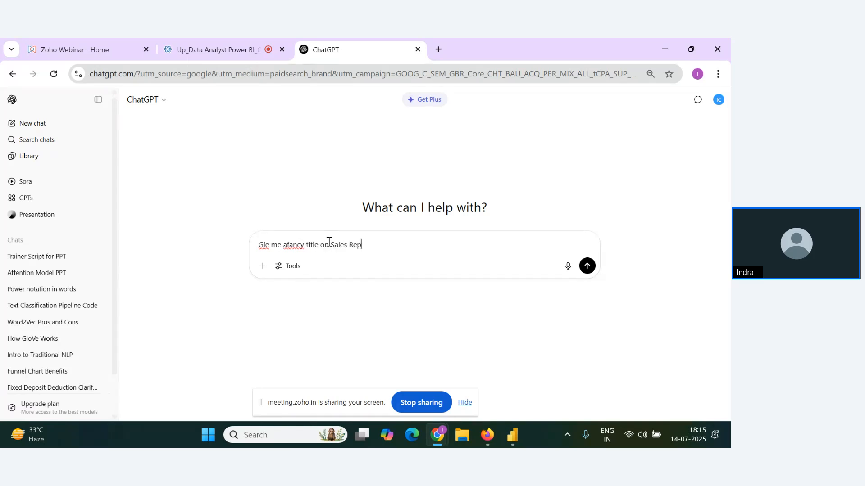
pyautogui.write('ort on Superstore dataset')
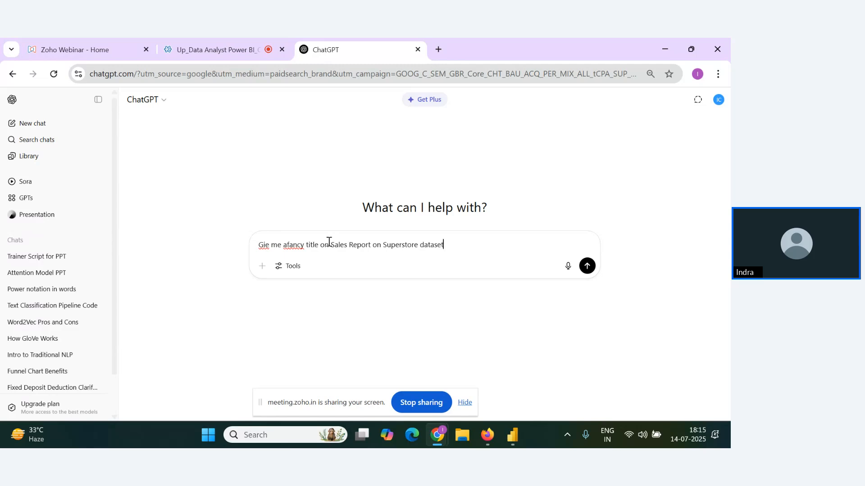
pyautogui.press('Return')
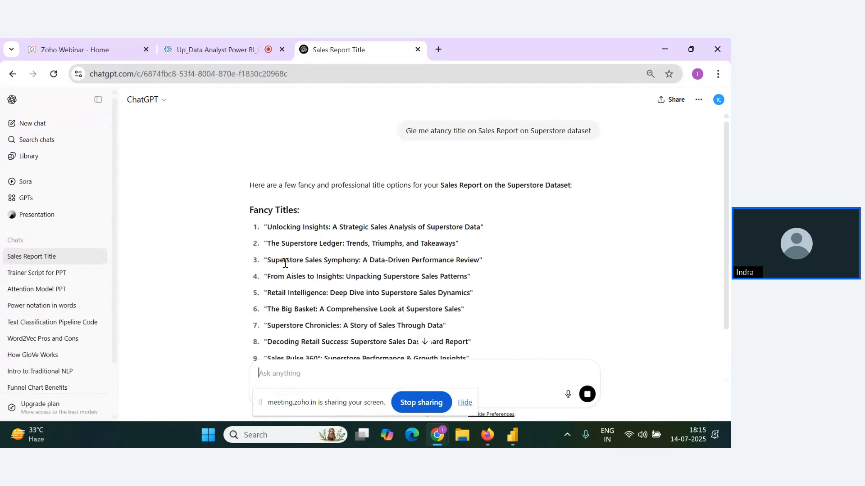
pyautogui.scroll(-1, 426, 277)
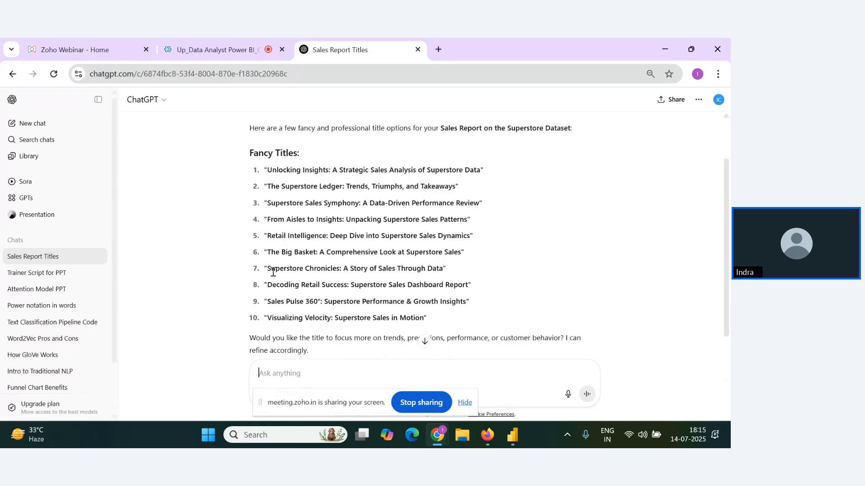
pyautogui.scroll(-1, 441, 280)
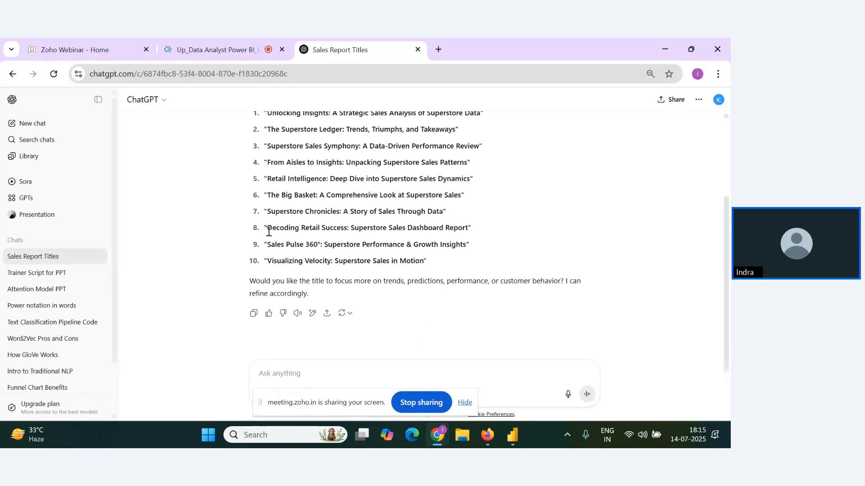
pyautogui.scroll(3, 405, 256)
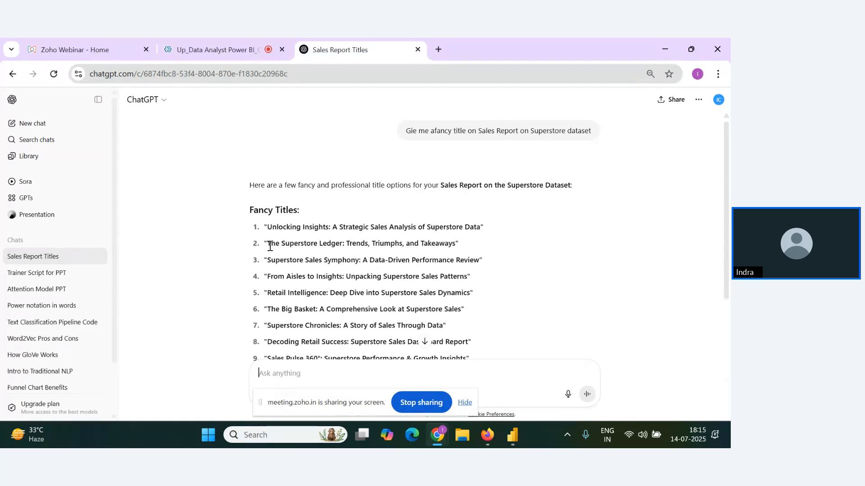
# - Return to the Power BI report, try turning on the rectangle's title and expanding its Effects settings, and undo the title change
pyautogui.hotkey('alt', 'Tab')
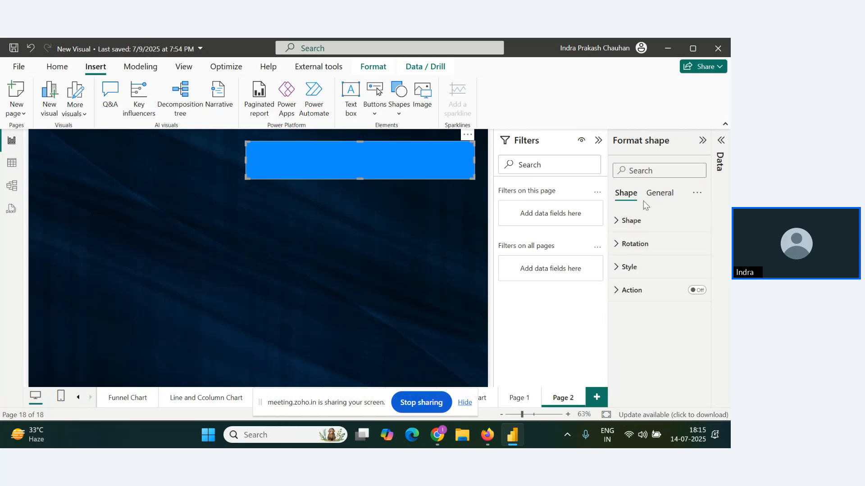
pyautogui.click(657, 198)
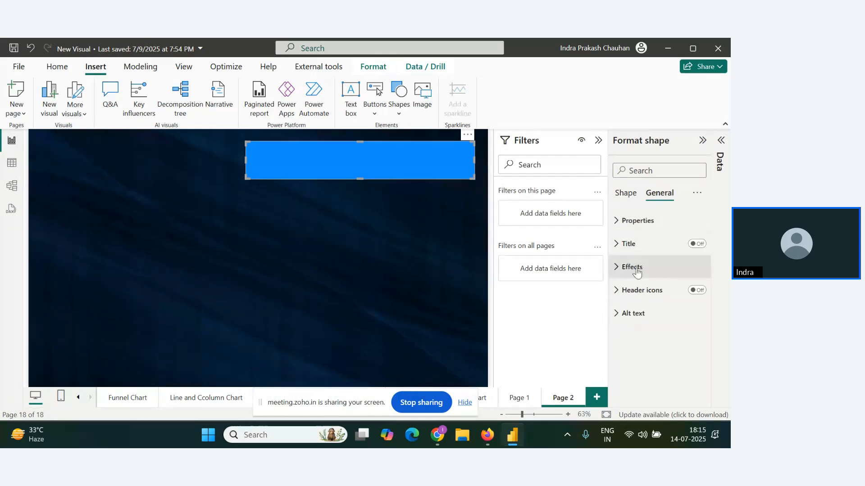
pyautogui.click(620, 245)
pyautogui.click(622, 245)
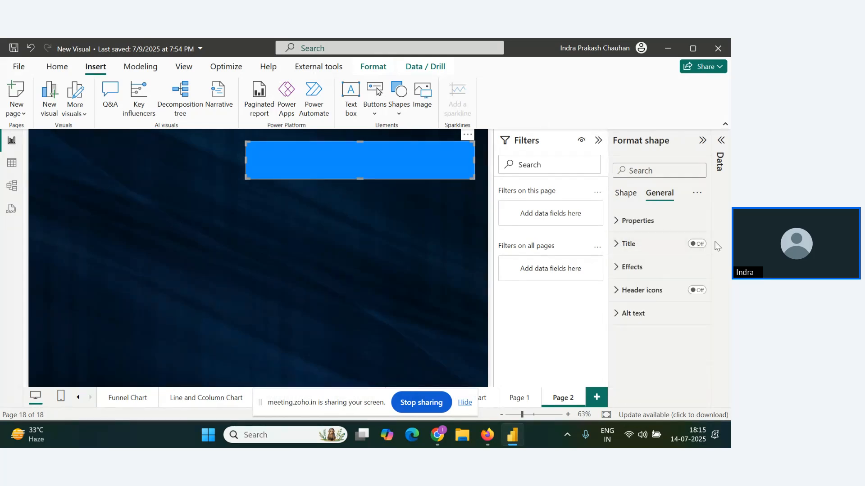
pyautogui.click(697, 244)
pyautogui.click(621, 270)
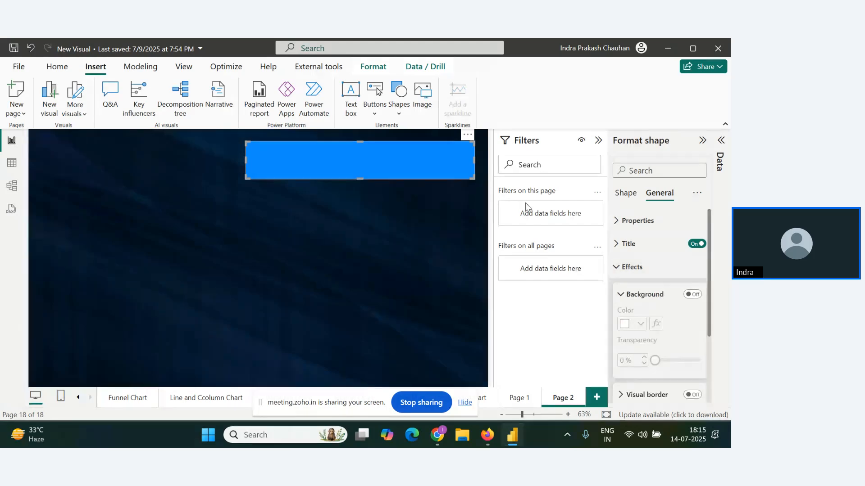
pyautogui.hotkey('ctrl', 'z')
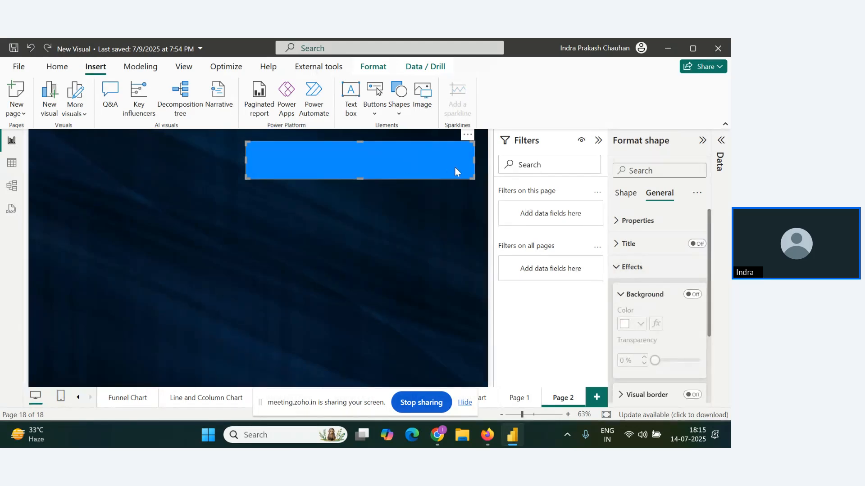
# - Delete the blue rectangle and insert an empty text box on the page
pyautogui.press('Delete')
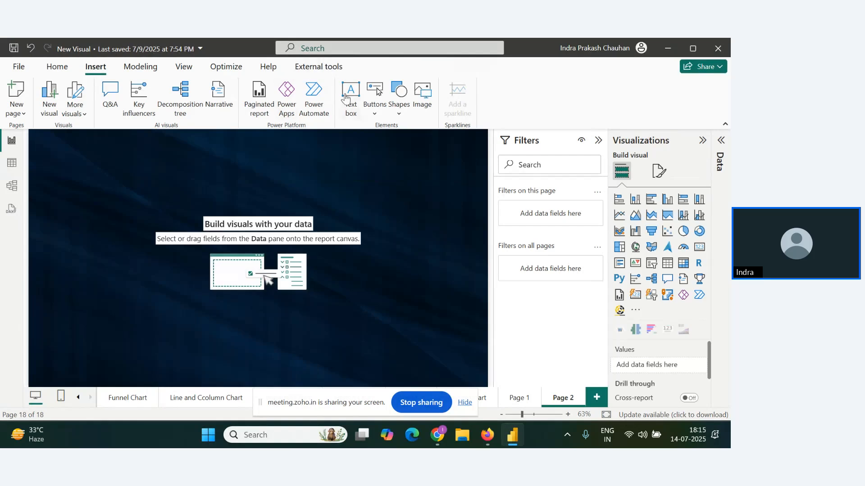
pyautogui.click(375, 99)
pyautogui.click(351, 94)
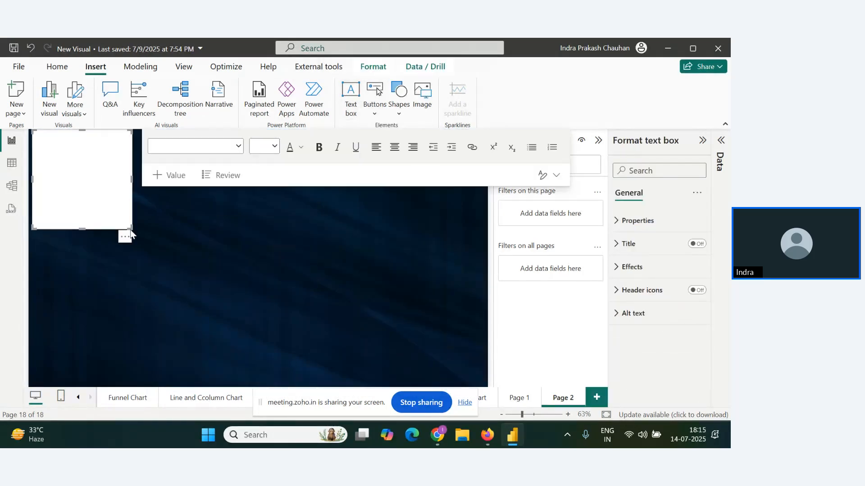
# - Shrink the empty text box and move it to the upper middle of the report page
pyautogui.moveTo(130, 230); pyautogui.dragTo(111, 180)
pyautogui.click(85, 142)
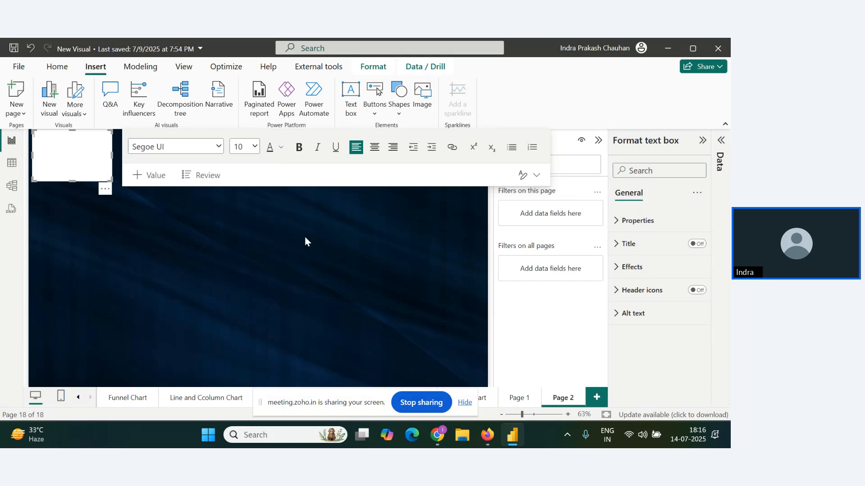
pyautogui.click(385, 259)
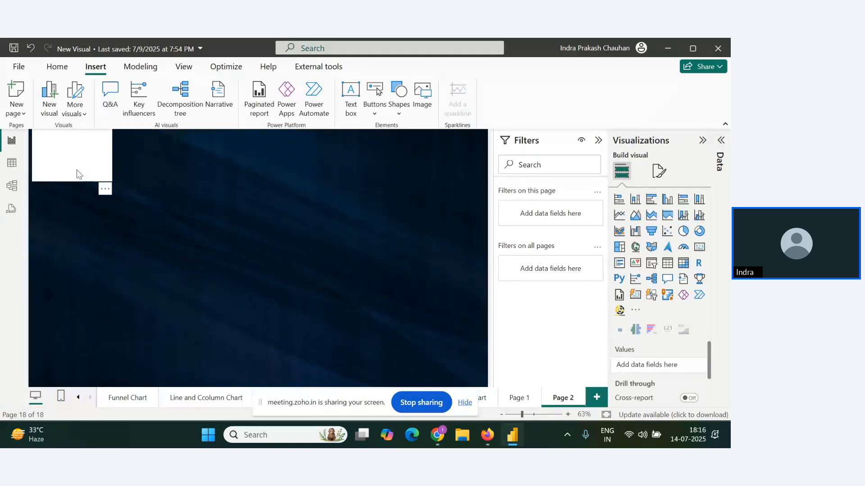
pyautogui.moveTo(76, 174); pyautogui.dragTo(292, 180)
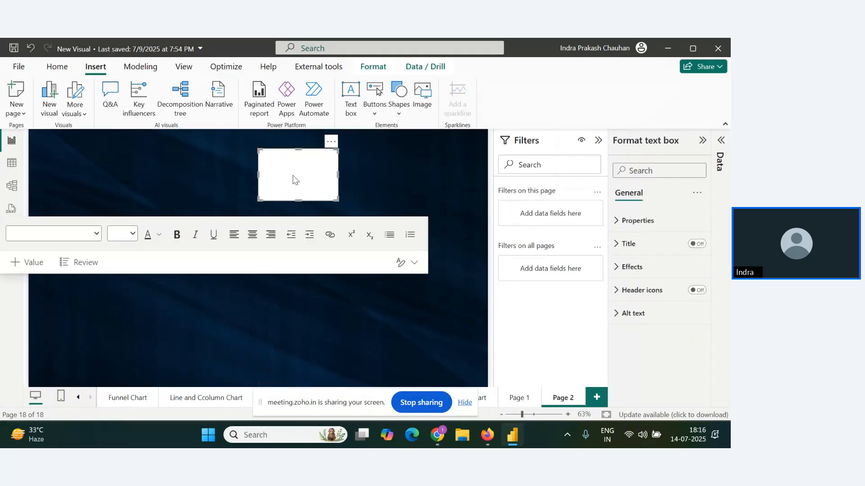
# - Enter "Sales Performance Insights: A Comprehensive Report" in the text box and stretch the box into a wide, single-line strip
pyautogui.click(297, 178)
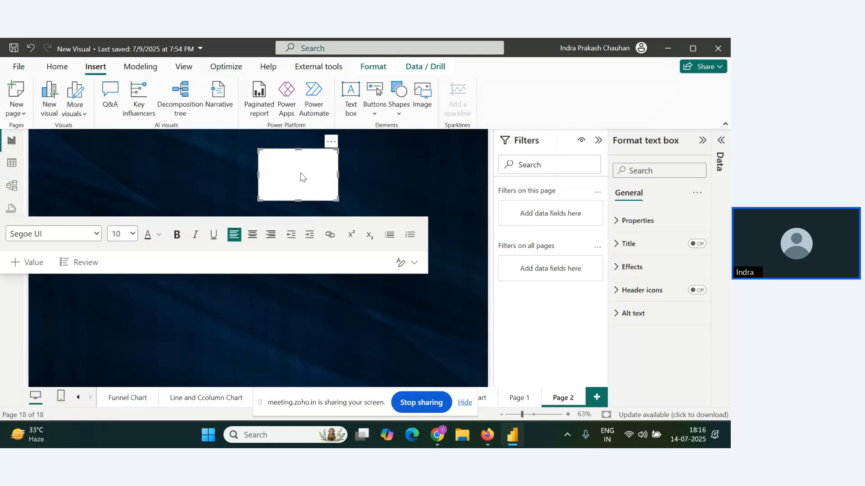
pyautogui.write('Sales Performance Insights: A Comp')
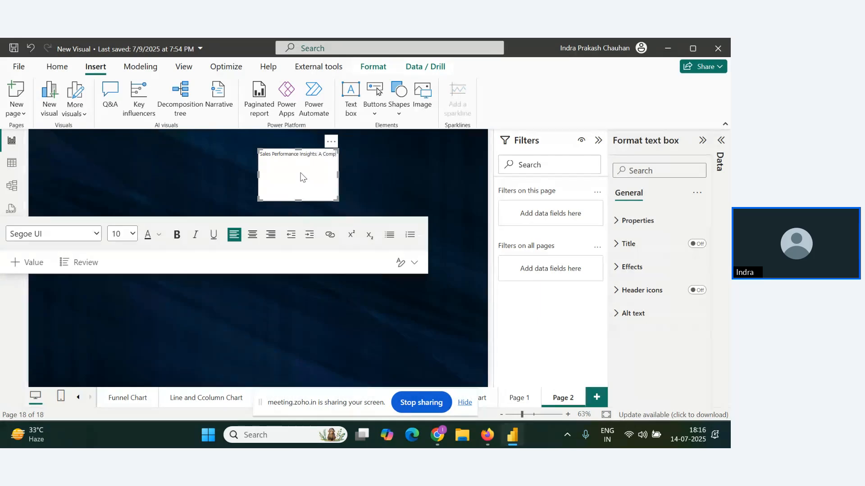
pyautogui.write('ehesive')
pyautogui.press('BackSpace')
pyautogui.press('BackSpace')
pyautogui.press('BackSpace')
pyautogui.press('BackSpace')
pyautogui.press('BackSpace')
pyautogui.press('BackSpace')
pyautogui.press('BackSpace')
pyautogui.press('BackSpace')
pyautogui.write('re')
pyautogui.moveTo(338, 200); pyautogui.dragTo(464, 169)
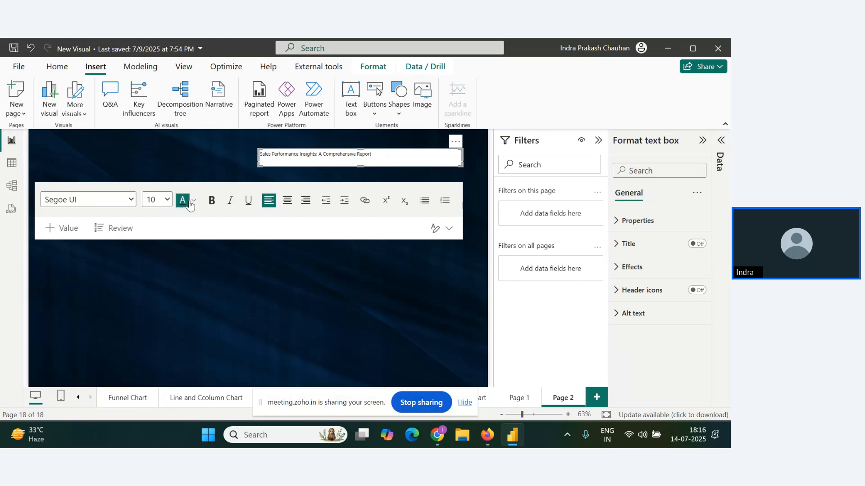
# - Set the font size of the entire title text to 20, trying 24 along the way
pyautogui.click(167, 202)
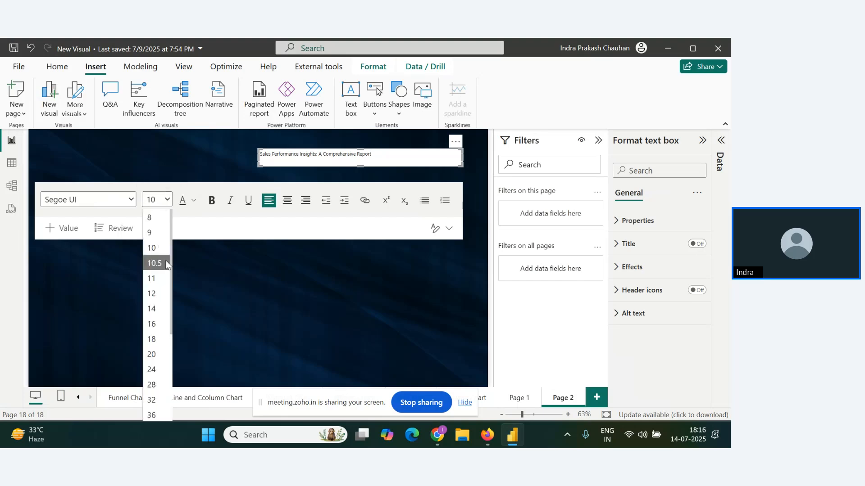
pyautogui.click(154, 354)
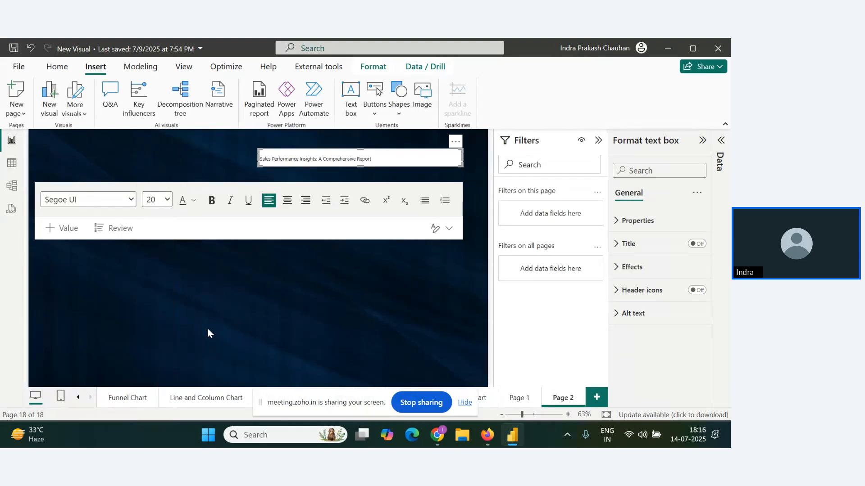
pyautogui.hotkey('ctrl', 'a')
pyautogui.click(167, 200)
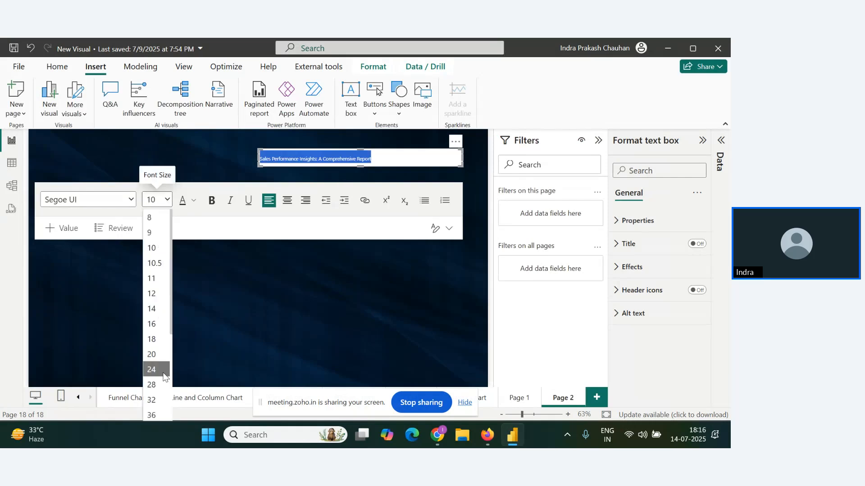
pyautogui.click(154, 370)
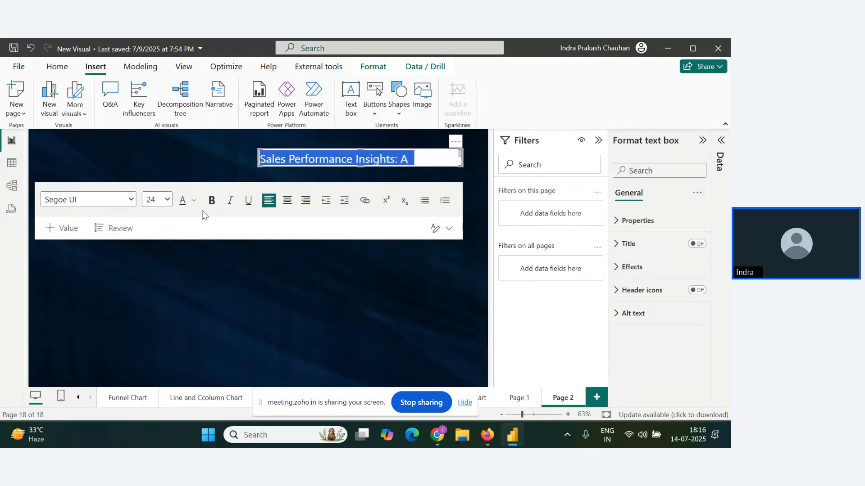
pyautogui.click(167, 200)
pyautogui.click(159, 356)
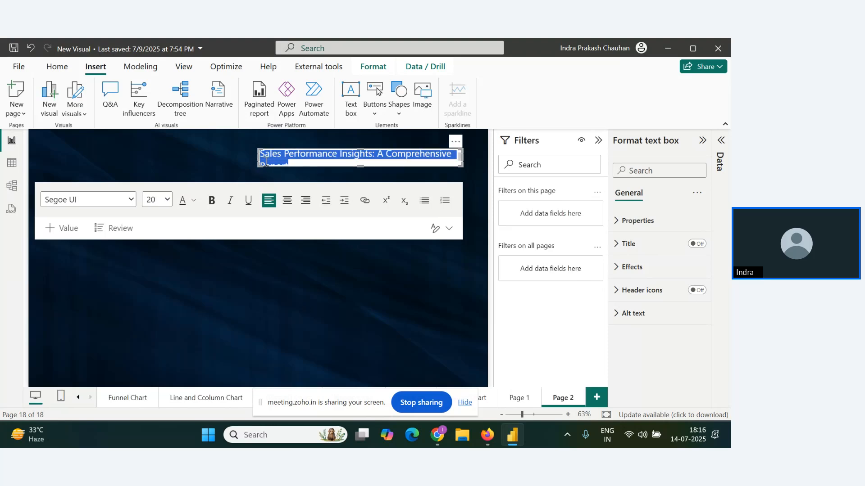
# - Make the title bold and centred, widening the text box on both sides so it fits on one line
pyautogui.click(211, 201)
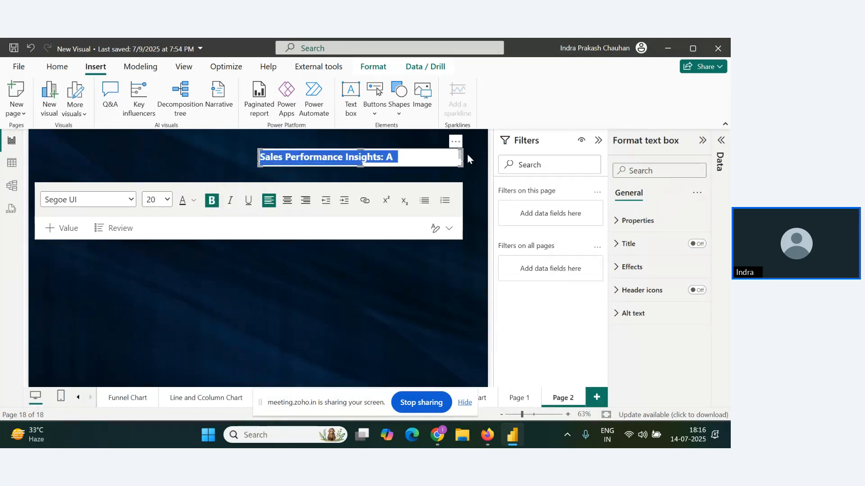
pyautogui.moveTo(463, 158); pyautogui.dragTo(478, 157)
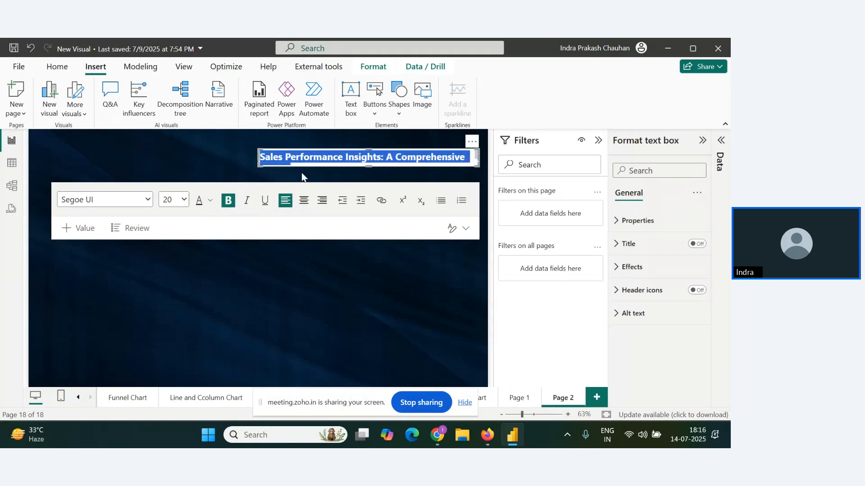
pyautogui.moveTo(255, 164); pyautogui.dragTo(221, 165)
pyautogui.click(304, 200)
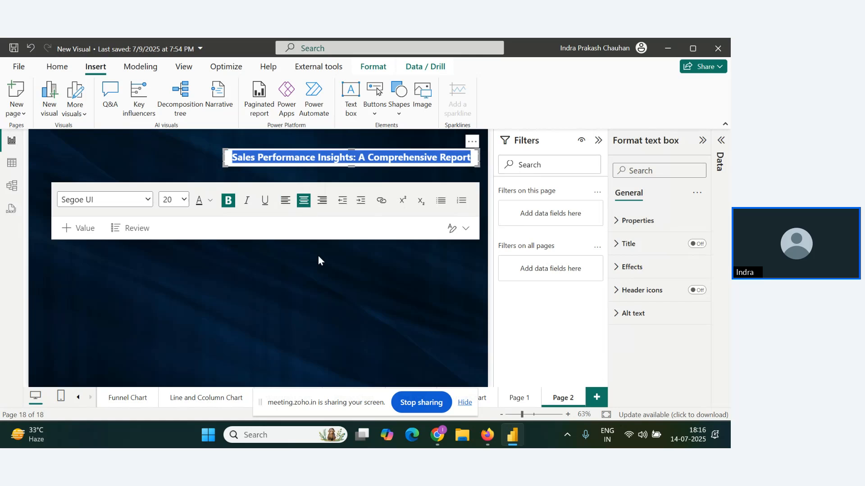
# - Switch to the Zoho webinar tab in Chrome, hide the screen-sharing bar and read the attendees' latest Q&A messages
pyautogui.hotkey('alt', 'Tab')
pyautogui.hotkey('alt', 'Tab')
pyautogui.press('Tab')
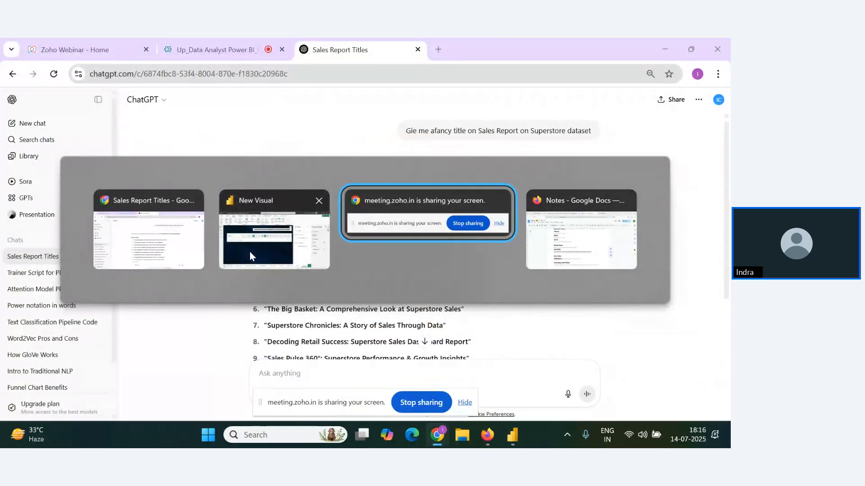
pyautogui.click(243, 41)
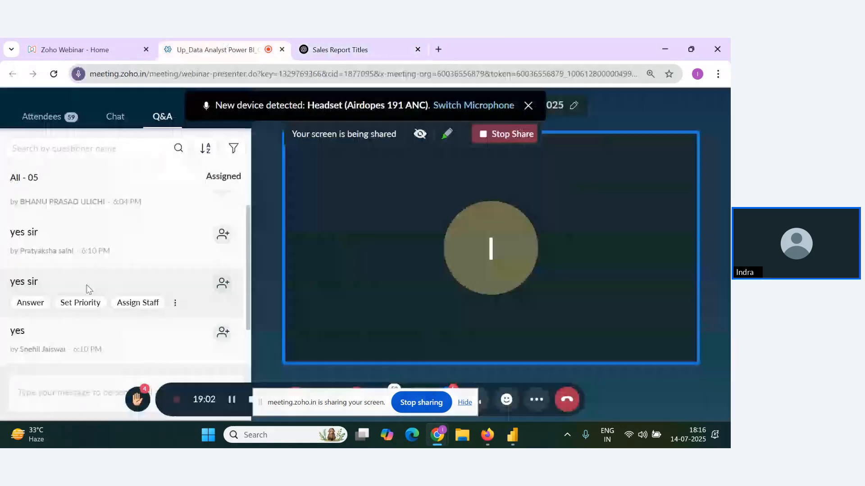
pyautogui.click(464, 402)
pyautogui.moveTo(231, 336)
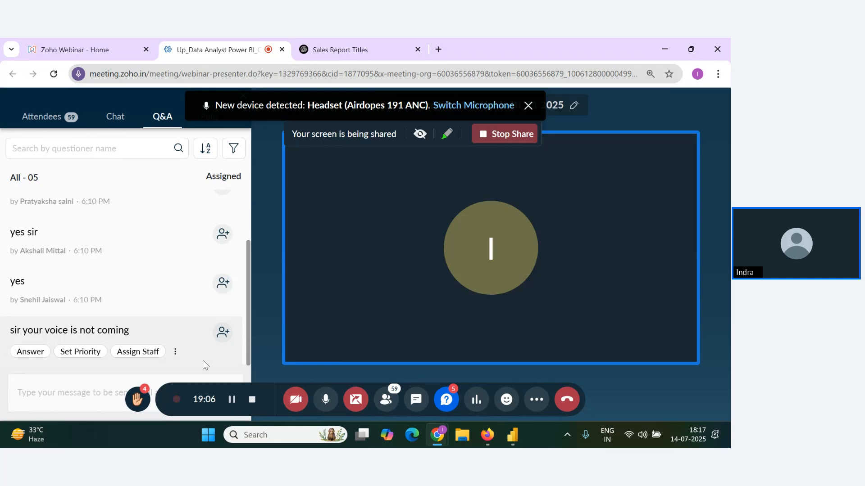
# - Choose Headset (Airdopes 191 ANC) as the microphone in the webinar's audio settings and return to the Q&A messages
pyautogui.click(536, 399)
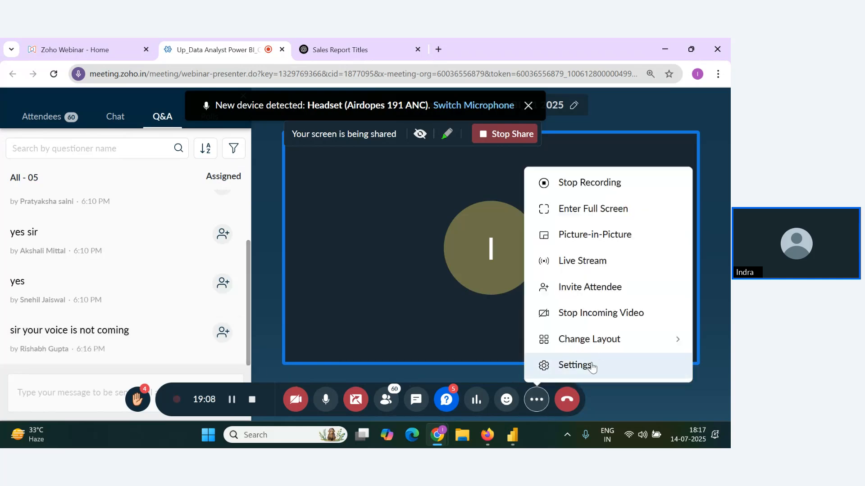
pyautogui.click(592, 366)
pyautogui.click(428, 211)
pyautogui.click(387, 233)
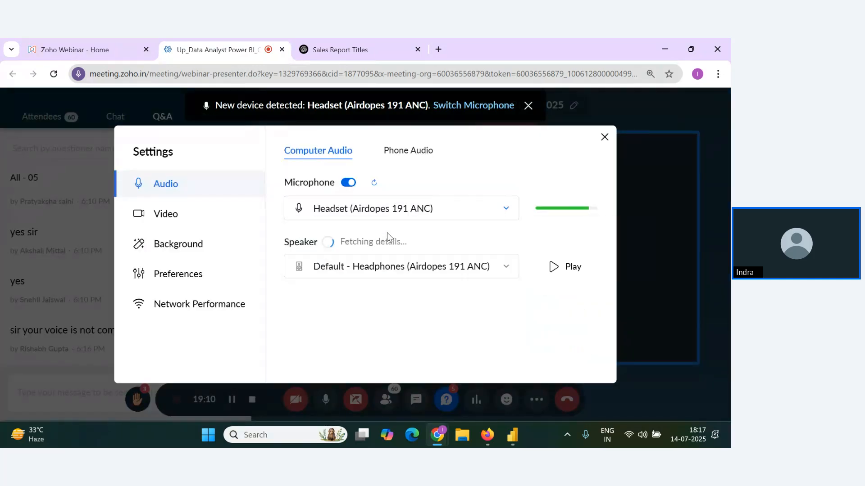
pyautogui.click(604, 137)
pyautogui.scroll(-2, 180, 279)
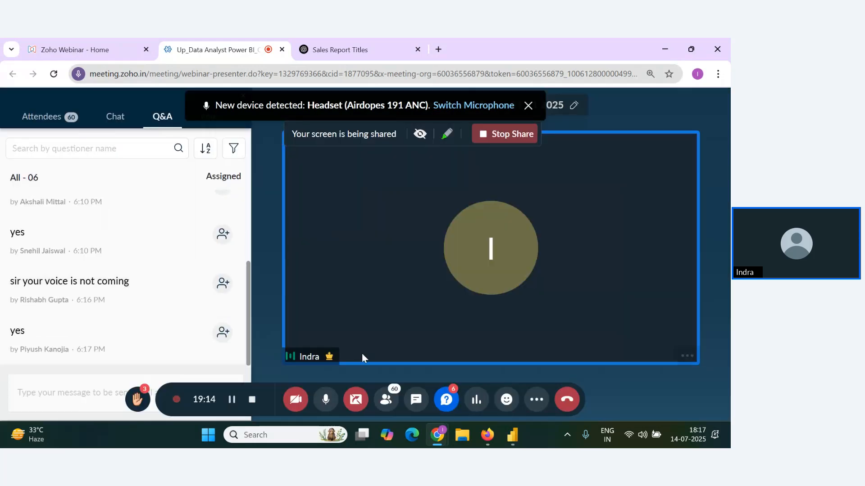
# - Switch back to the Power BI report and set the title text box's background to a light gold colour
pyautogui.hotkey('alt', 'Tab')
pyautogui.hotkey('alt', 'Tab')
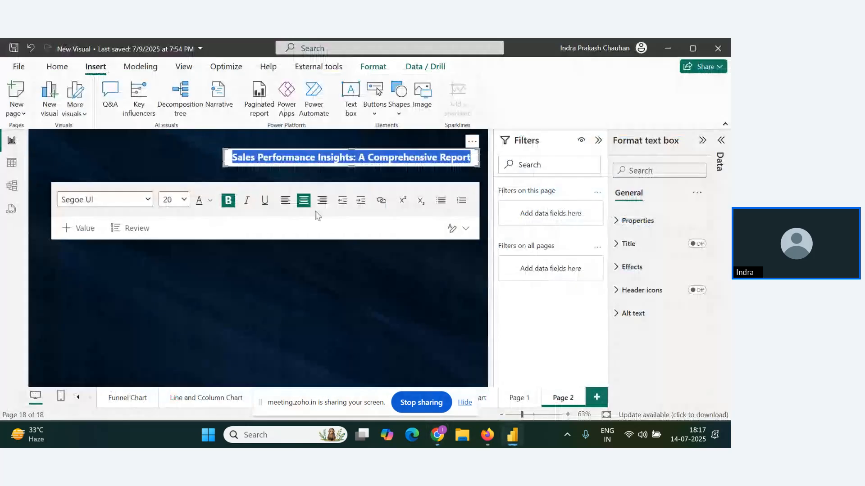
pyautogui.click(393, 266)
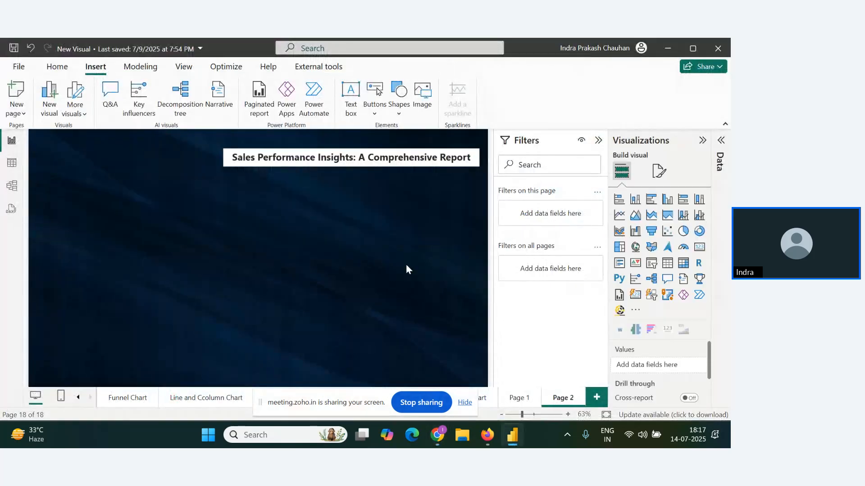
pyautogui.click(357, 157)
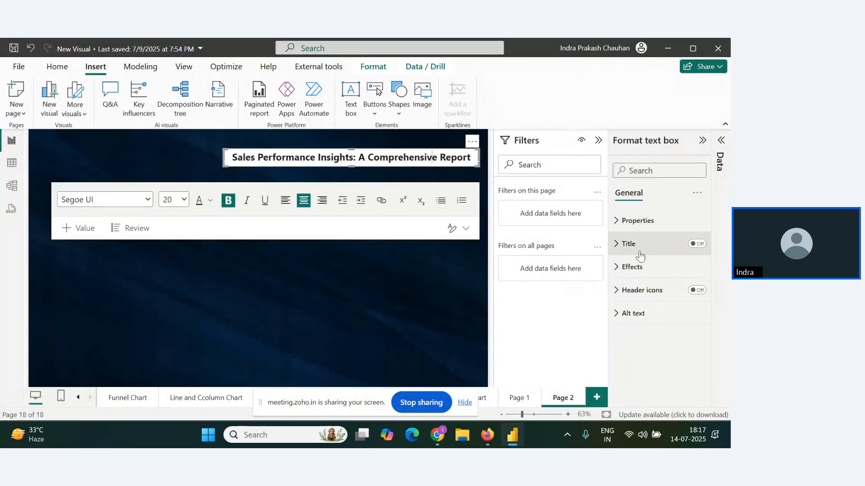
pyautogui.click(623, 268)
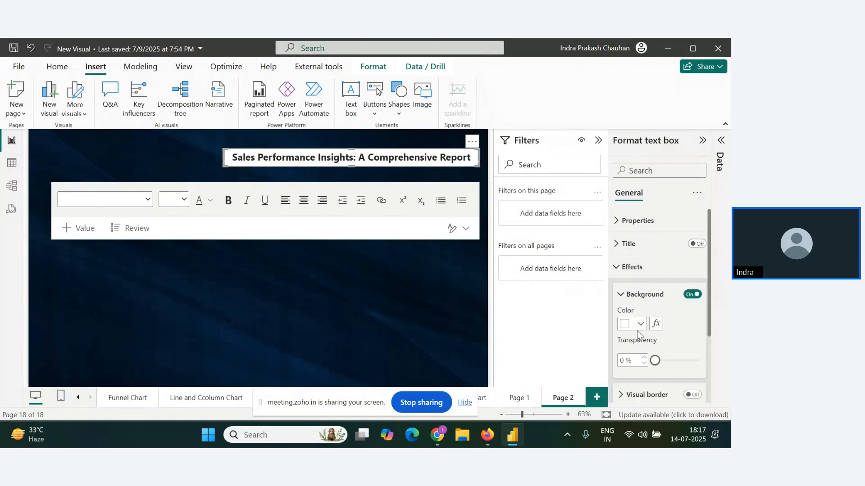
pyautogui.click(640, 325)
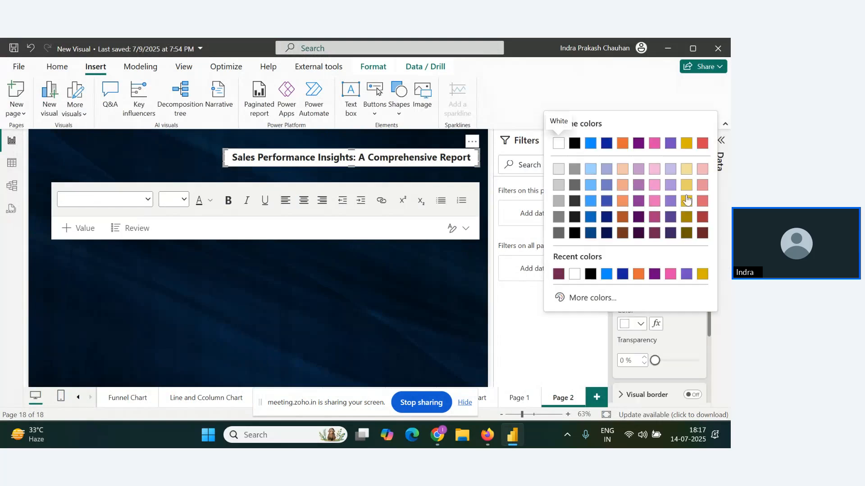
pyautogui.click(686, 185)
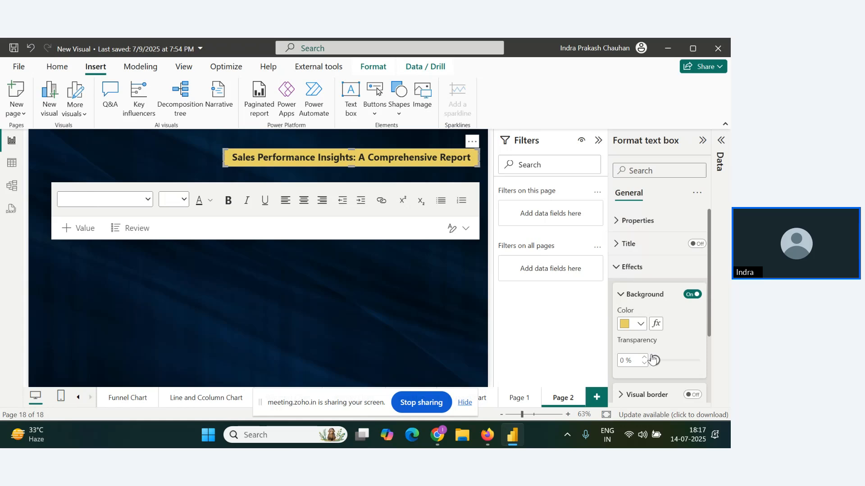
# - Turn on the title text box's visual border with a light orange colour and 15 px rounded corners
pyautogui.scroll(-3, 651, 362)
pyautogui.click(693, 295)
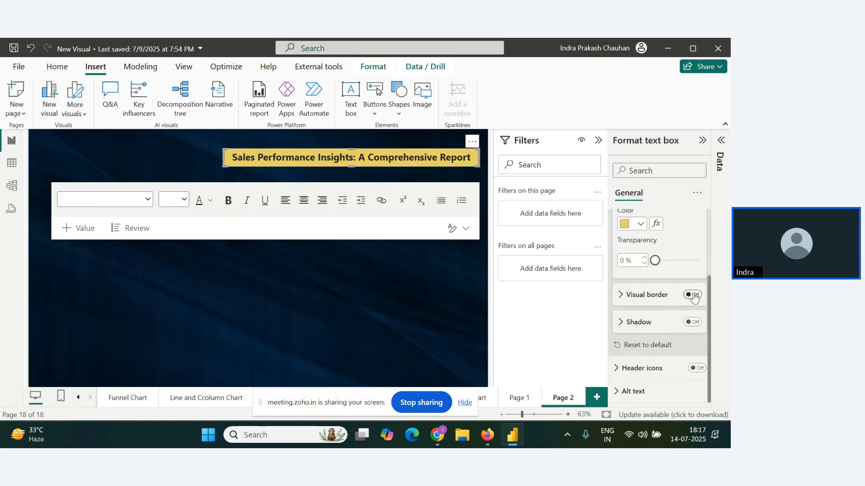
pyautogui.click(621, 298)
pyautogui.click(640, 324)
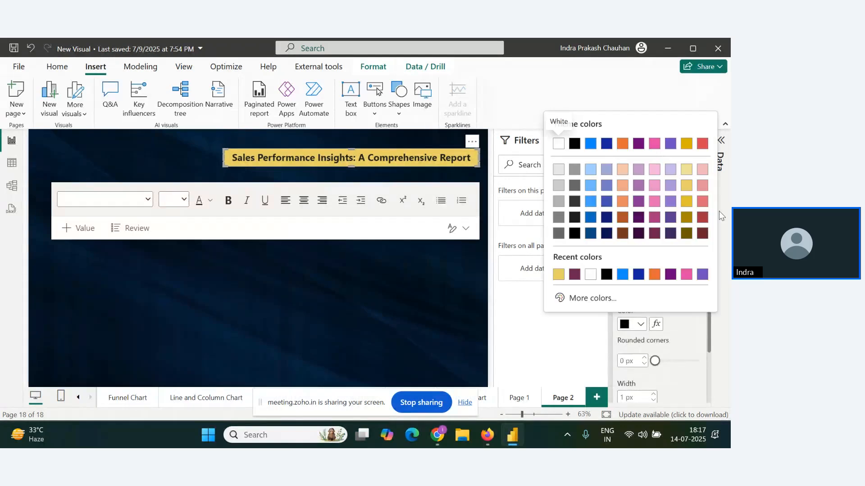
pyautogui.click(623, 201)
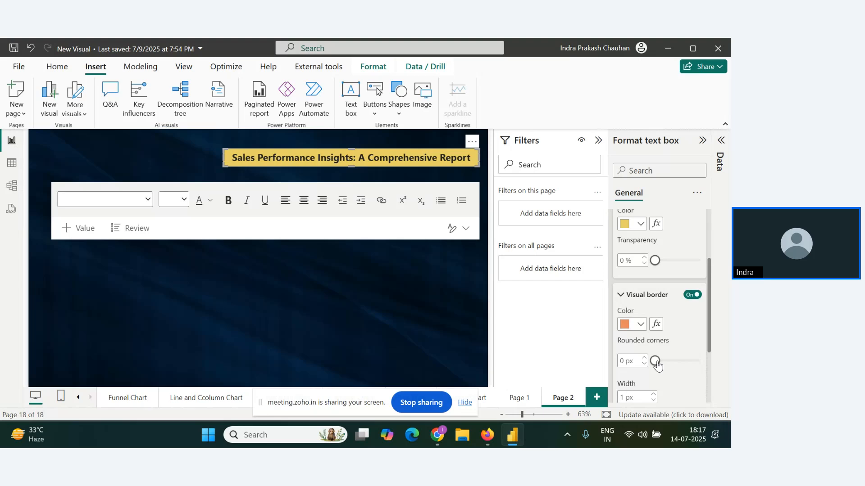
pyautogui.moveTo(657, 365); pyautogui.dragTo(677, 367)
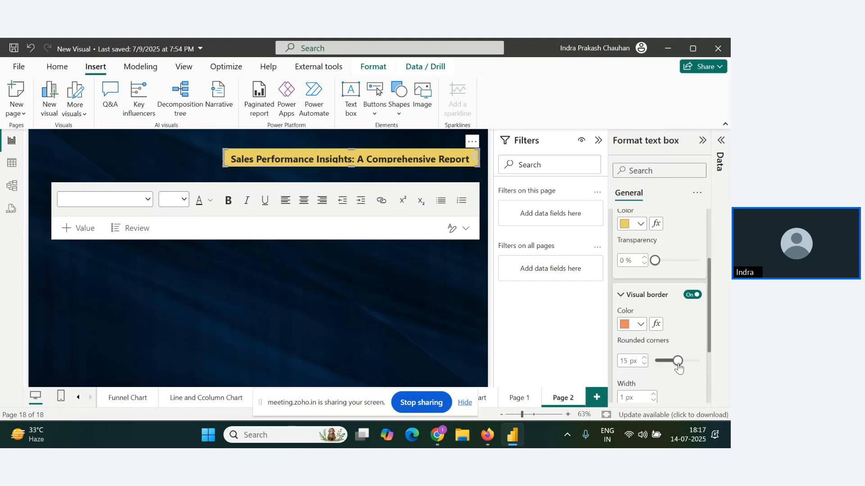
# - Set the title's border width to 4 px and make the text box slightly taller so the text fits
pyautogui.scroll(-3, 662, 315)
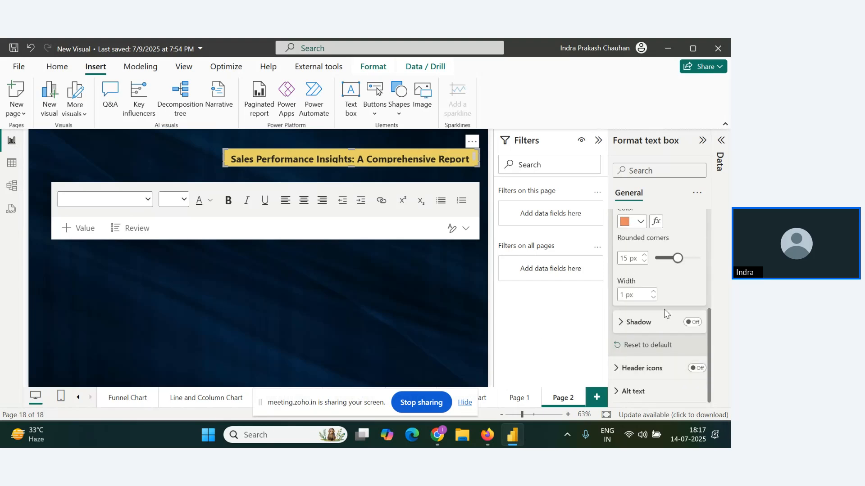
pyautogui.click(654, 292)
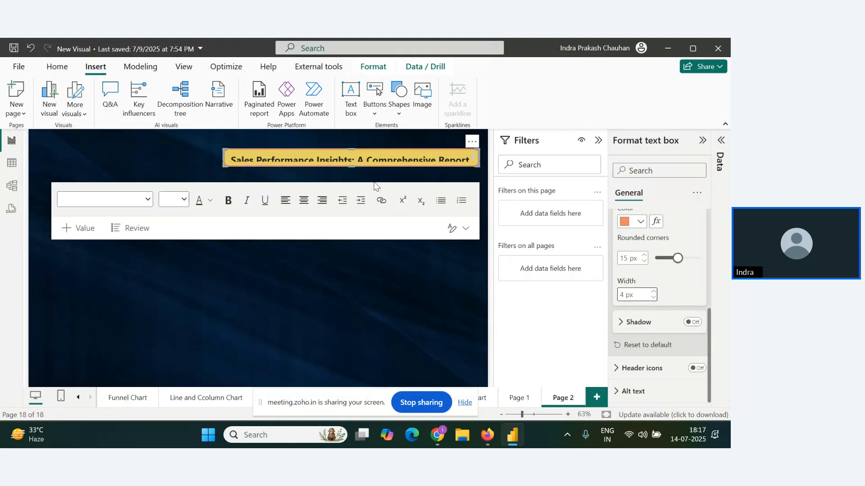
pyautogui.moveTo(352, 167); pyautogui.dragTo(353, 175)
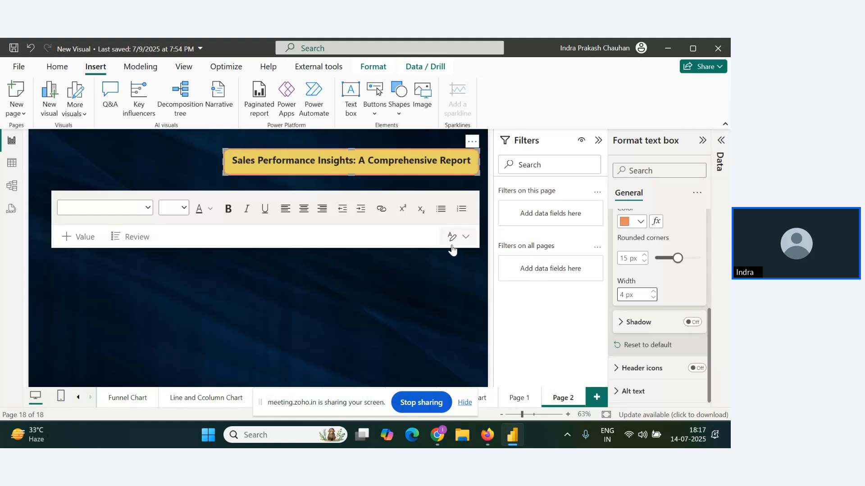
pyautogui.click(385, 305)
# - Check the attendees' replies in the webinar's Q&A messages and return to the Power BI report
pyautogui.hotkey('alt', 'Tab')
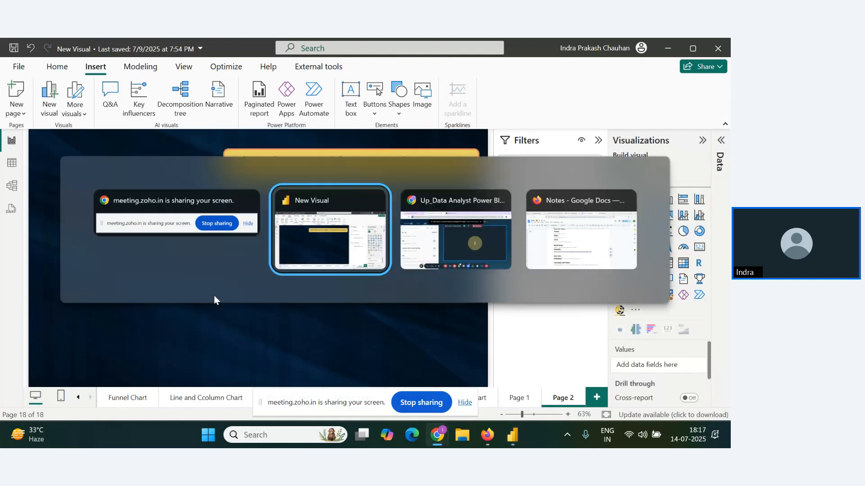
pyautogui.hotkey('alt', 'Tab')
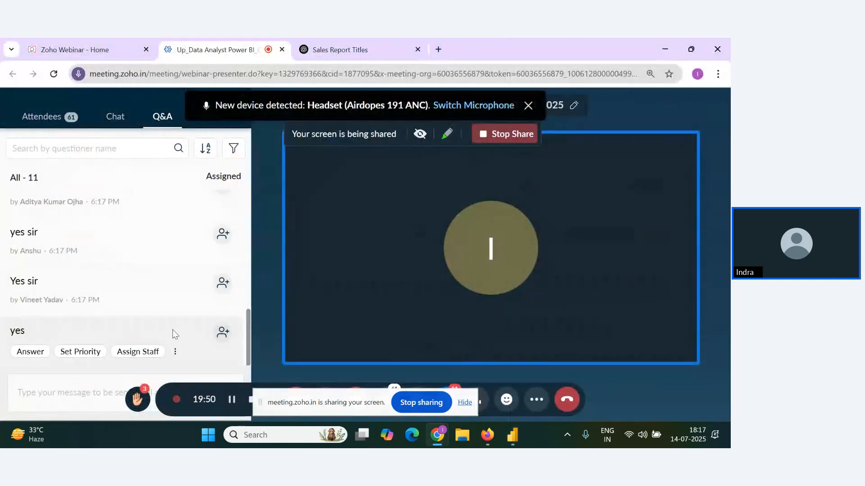
pyautogui.hotkey('alt', 'Tab')
pyautogui.hotkey('alt', 'Tab')
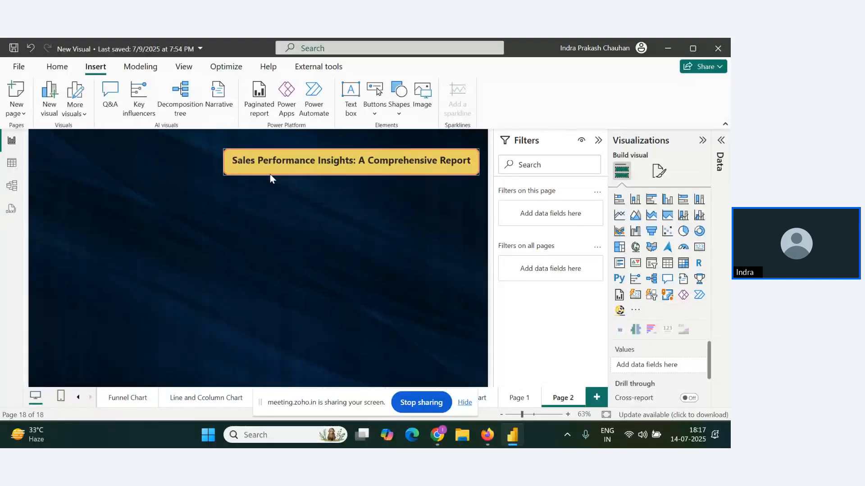
pyautogui.hotkey('alt', 'Tab')
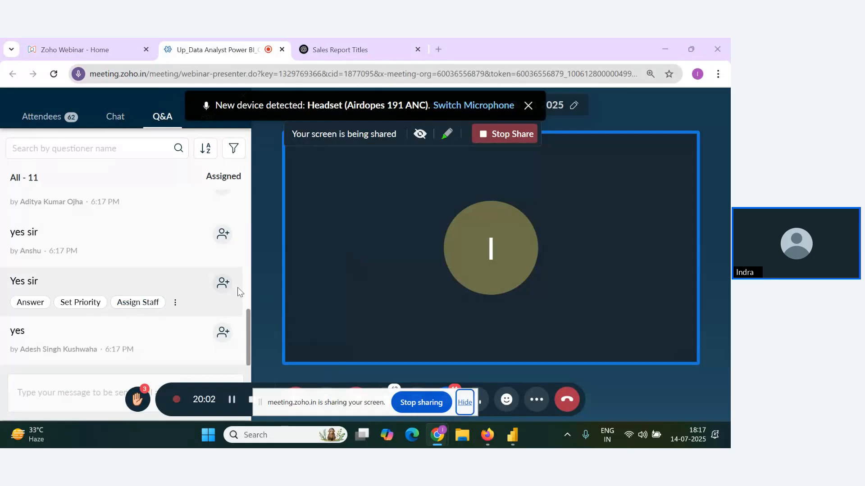
pyautogui.hotkey('alt', 'Tab')
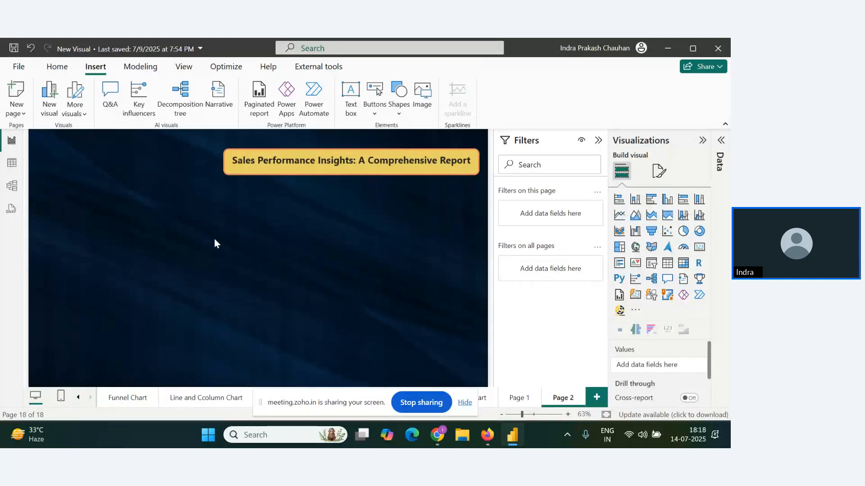
# - Copy the Total Sales card from Page 1 to Page 2 and place it below the report title
pyautogui.click(465, 403)
pyautogui.click(518, 399)
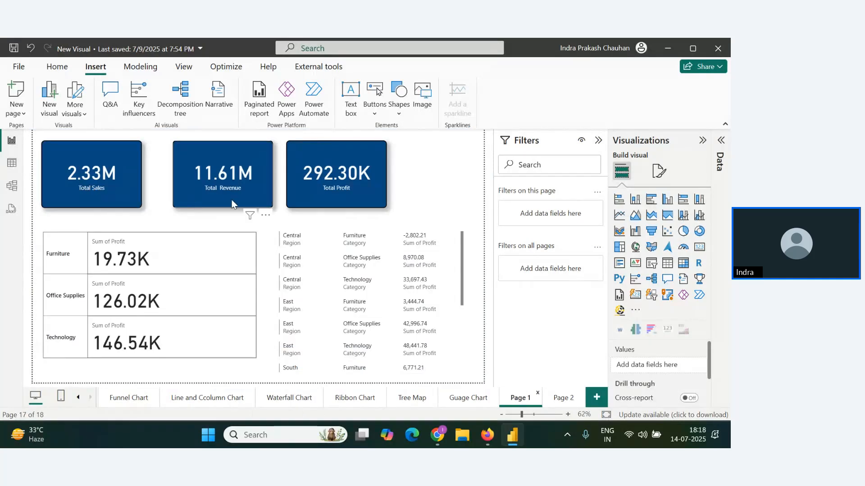
pyautogui.click(111, 172)
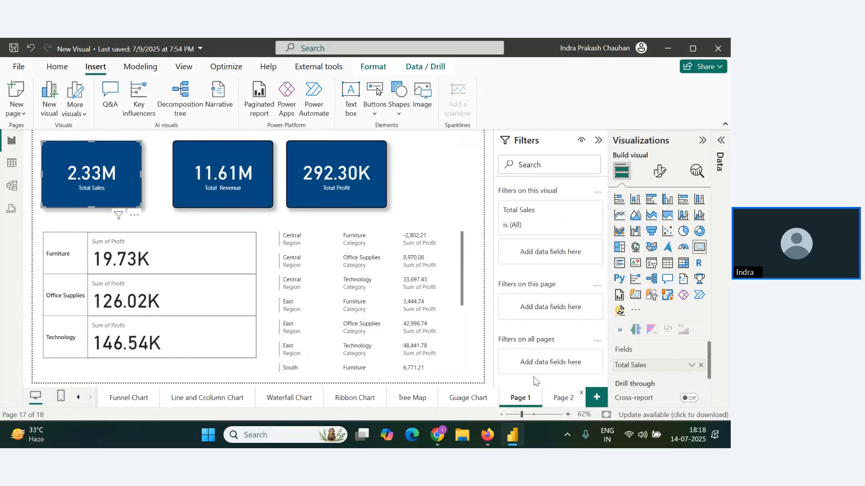
pyautogui.click(563, 398)
pyautogui.hotkey('ctrl', 'v')
pyautogui.moveTo(86, 182); pyautogui.dragTo(265, 225)
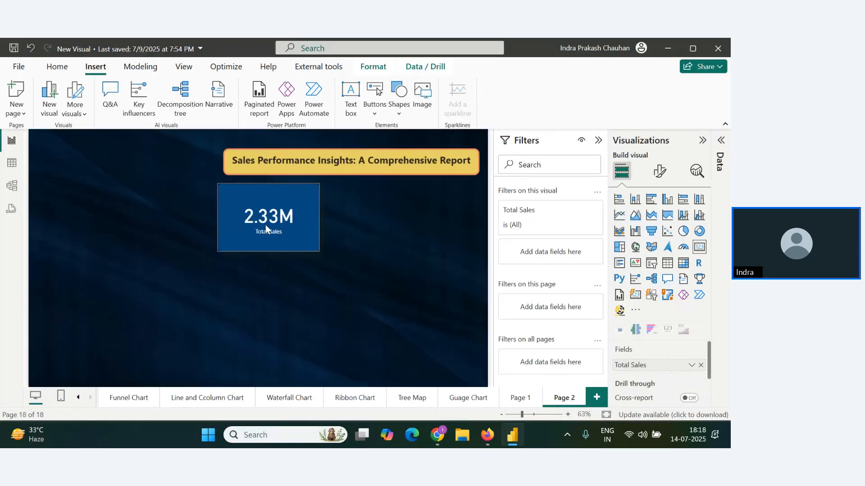
# - Shrink the Total Sales card, align it with the title's edge, and place a duplicate beside it in the same row
pyautogui.moveTo(319, 184); pyautogui.dragTo(279, 205)
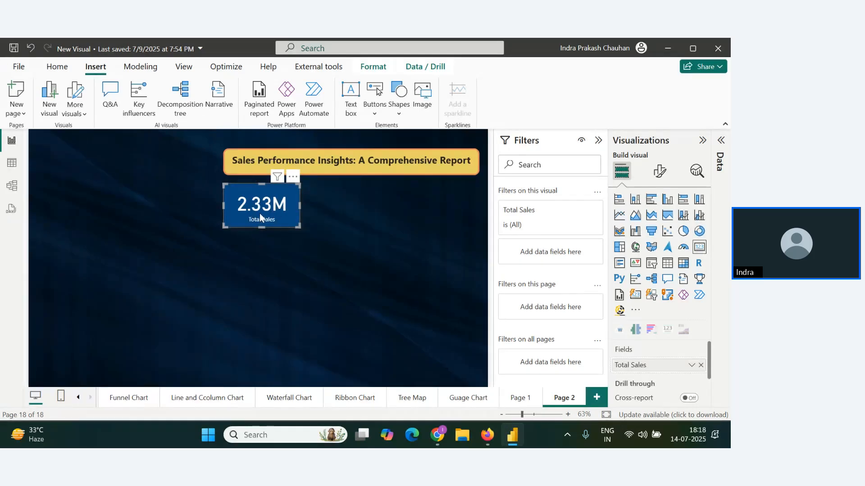
pyautogui.hotkey('ctrl', 'c')
pyautogui.hotkey('ctrl', 'v')
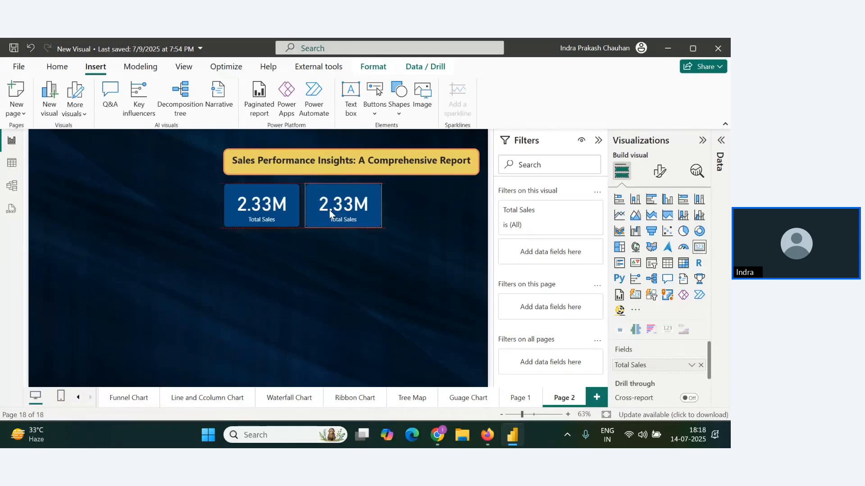
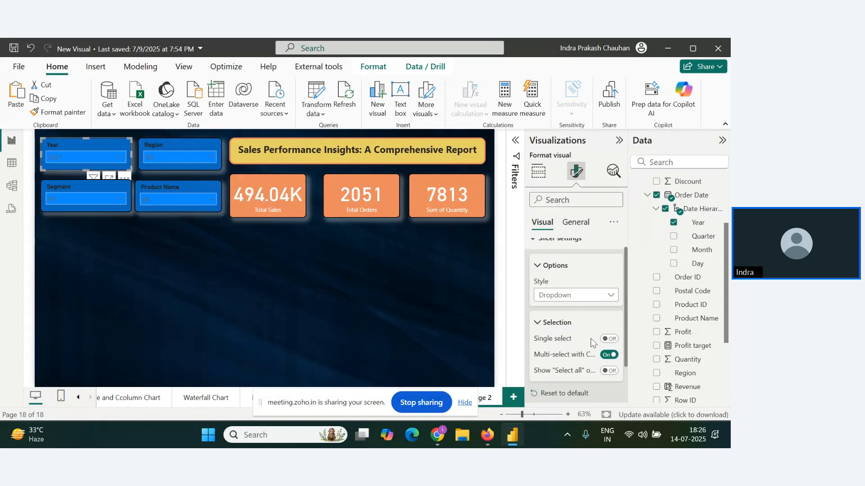
# - Enable the "Select all" option for the Year slicer and select all years
pyautogui.click(609, 371)
pyautogui.click(98, 160)
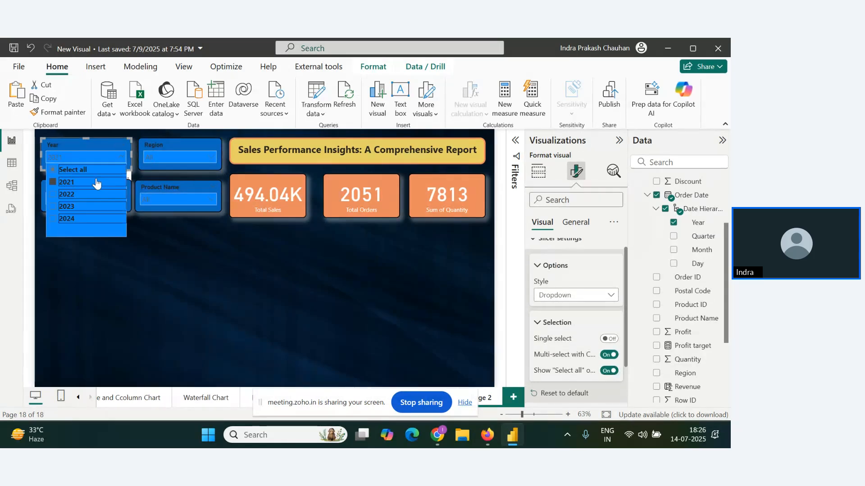
pyautogui.click(52, 170)
pyautogui.click(178, 299)
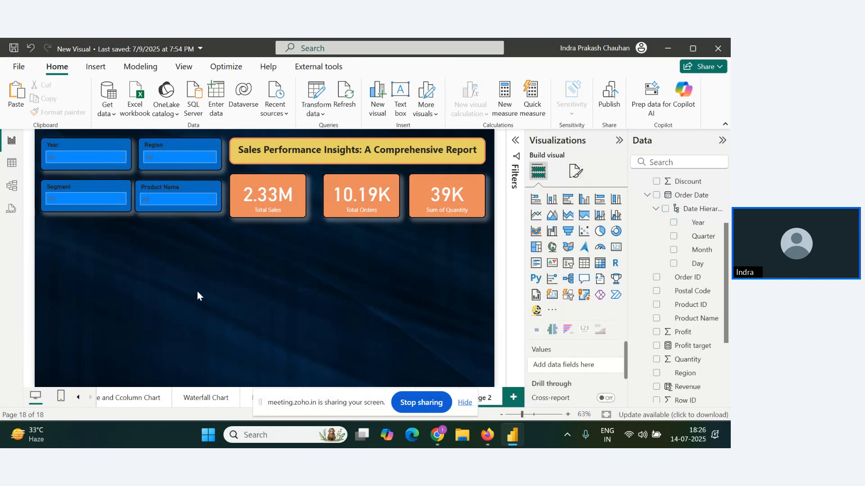
# - Browse the product names offered by the Product Name slicer and close its list
pyautogui.click(211, 199)
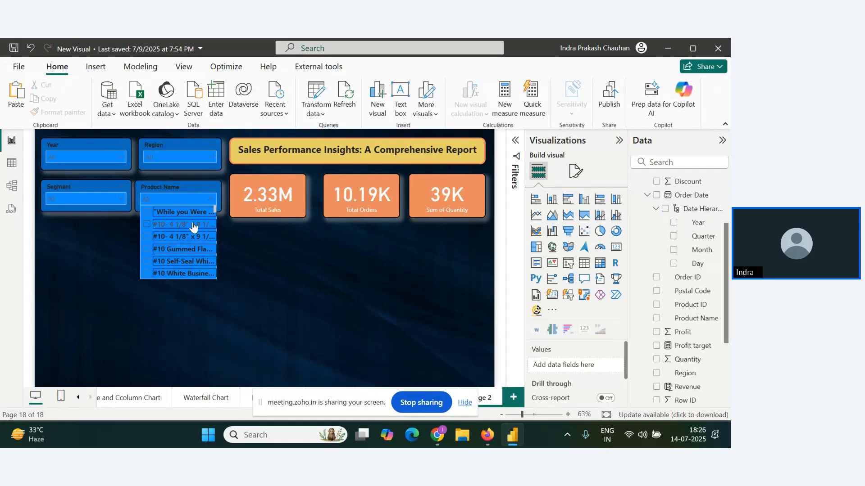
pyautogui.scroll(-5, 193, 227)
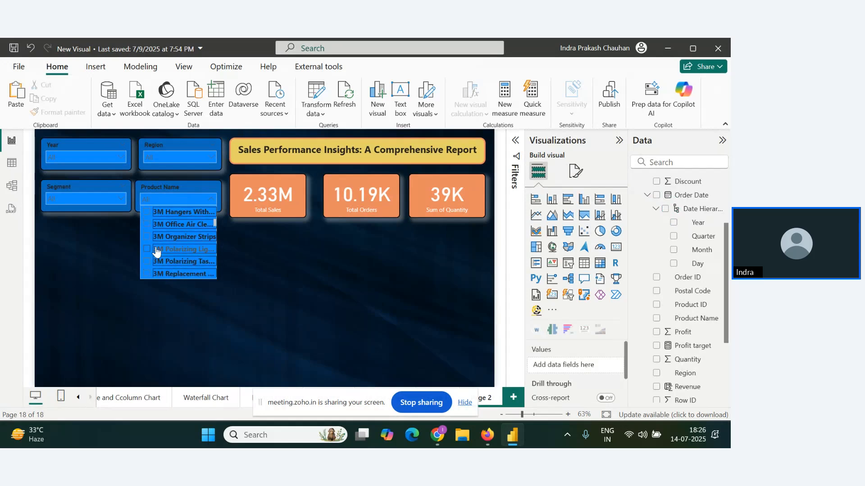
pyautogui.click(362, 272)
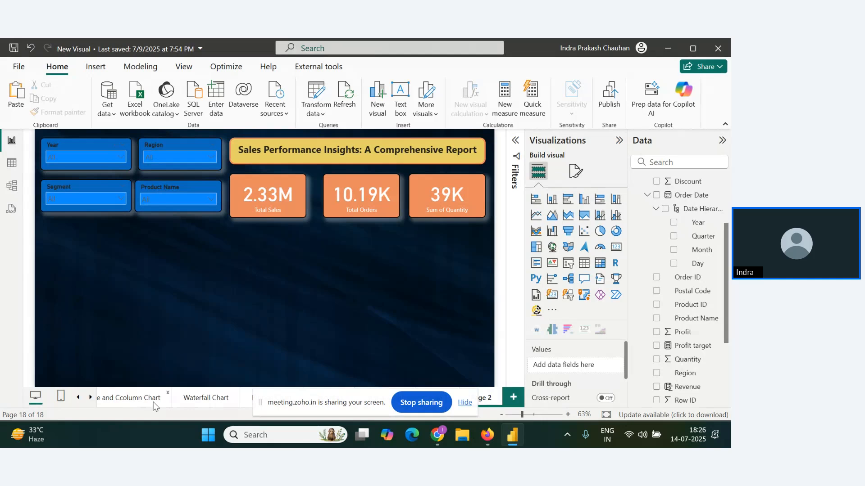
# - Look through the report's existing chart pages for a visual to reuse, ending on the Funnel Chart page
pyautogui.click(464, 403)
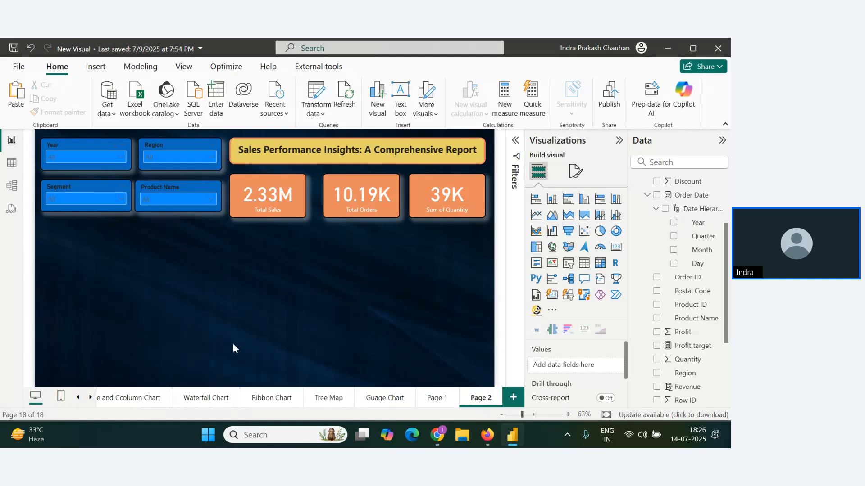
pyautogui.click(225, 406)
pyautogui.click(284, 400)
pyautogui.click(331, 401)
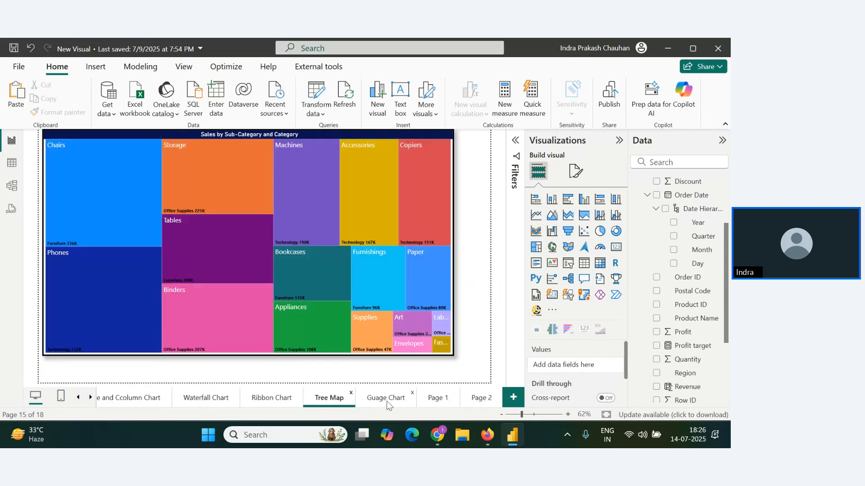
pyautogui.click(386, 401)
pyautogui.click(102, 398)
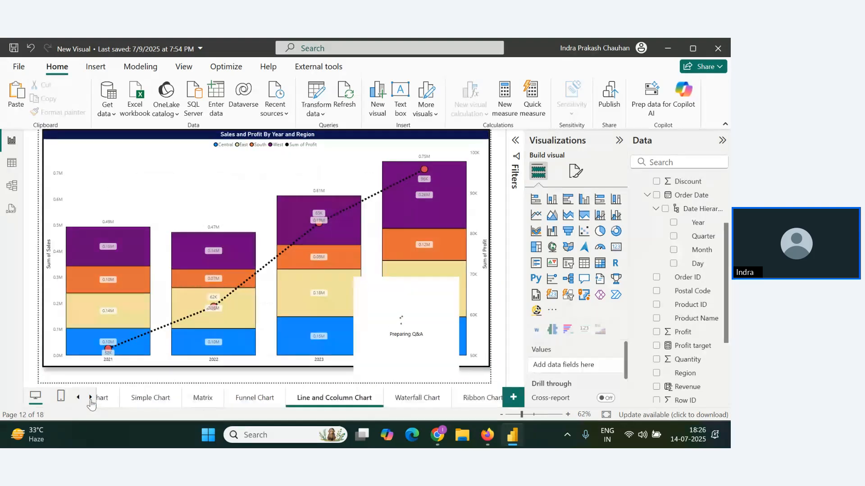
pyautogui.click(78, 397)
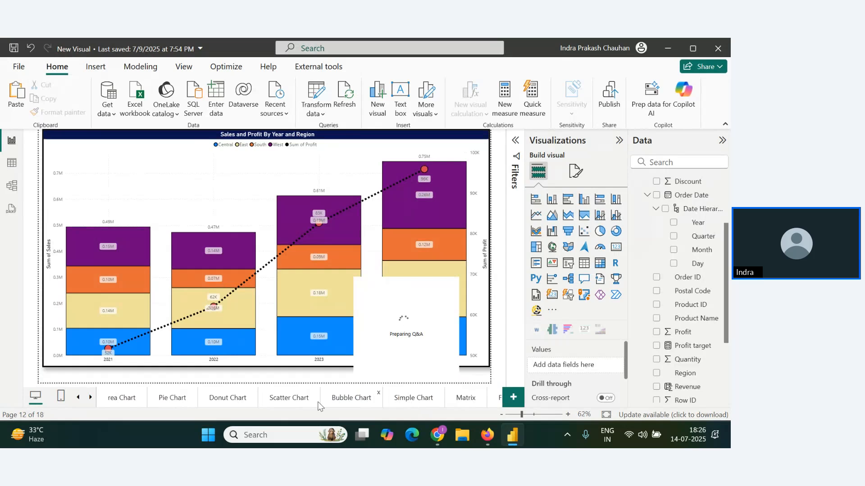
pyautogui.click(288, 399)
pyautogui.click(409, 400)
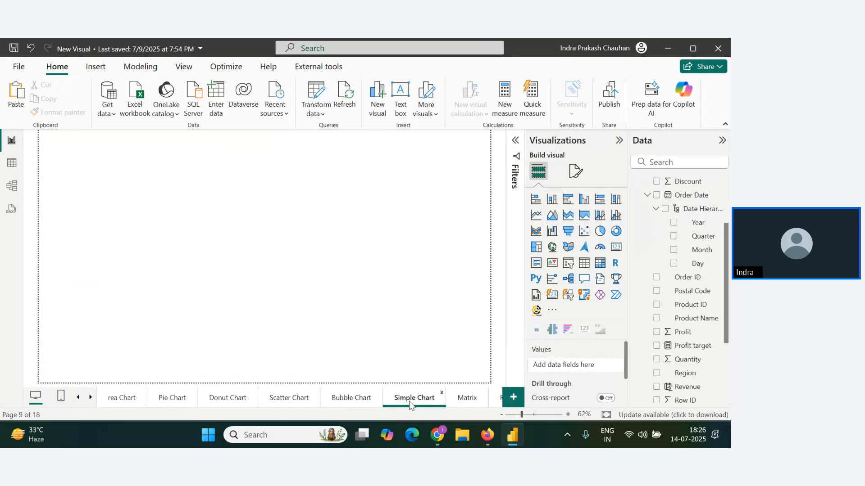
pyautogui.click(466, 399)
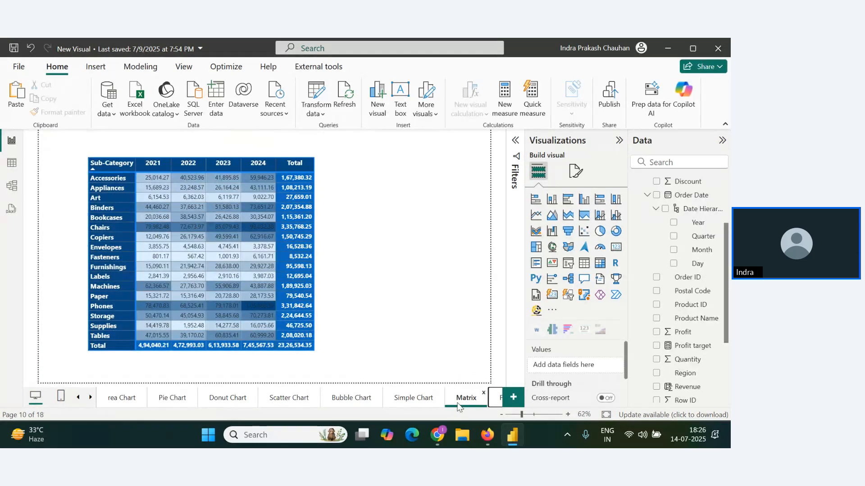
pyautogui.scroll(-2, 457, 403)
pyautogui.press('Left')
pyautogui.press('Left')
pyautogui.press('Return')
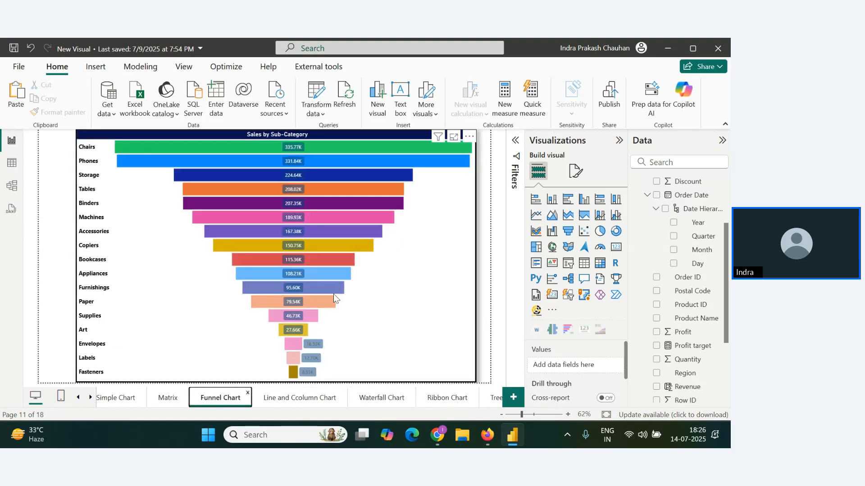
# - Copy the Sales by Sub-Category funnel chart from the Funnel Chart page to Page 2
pyautogui.click(185, 343)
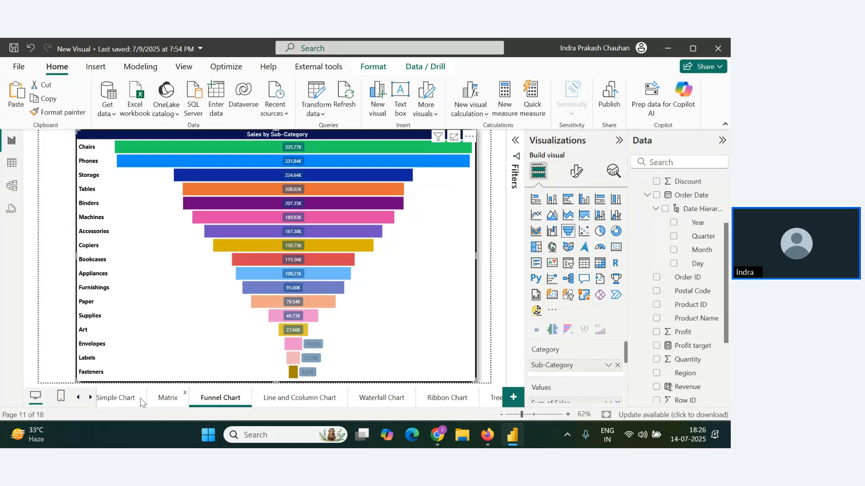
pyautogui.click(91, 398)
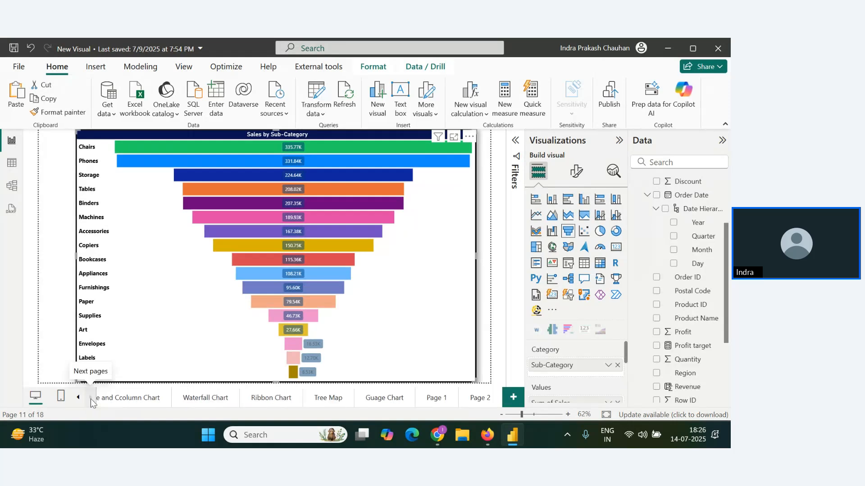
pyautogui.click(480, 397)
pyautogui.hotkey('ctrl', 'v')
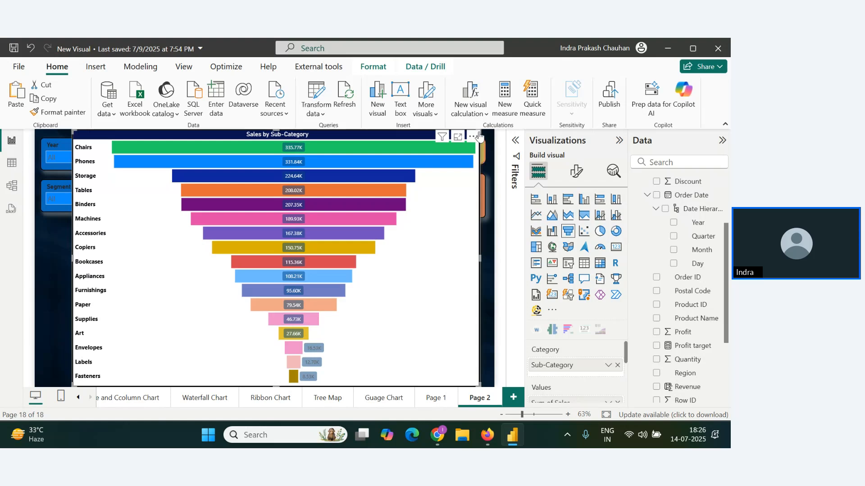
# - Shrink the funnel chart and fit it below the Segment and Product Name slicers, reaching nearly to the page's lower edge
pyautogui.moveTo(71, 130); pyautogui.dragTo(243, 231)
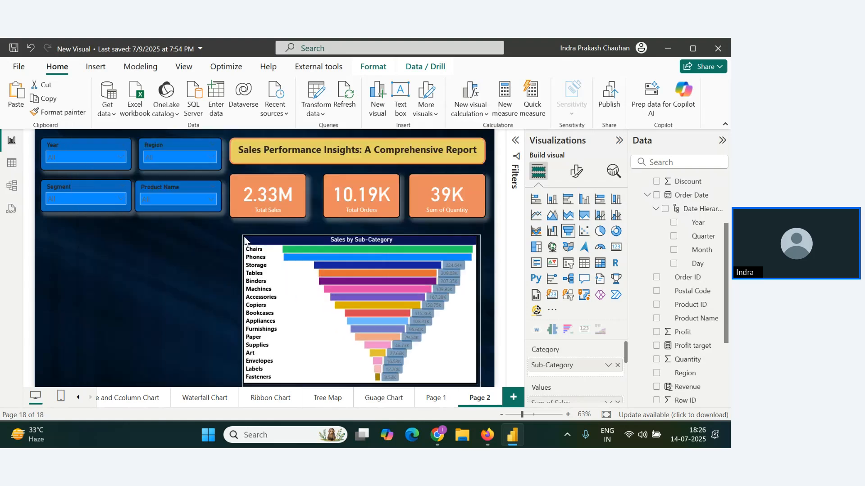
pyautogui.moveTo(350, 237); pyautogui.dragTo(148, 230)
pyautogui.moveTo(277, 380); pyautogui.dragTo(216, 376)
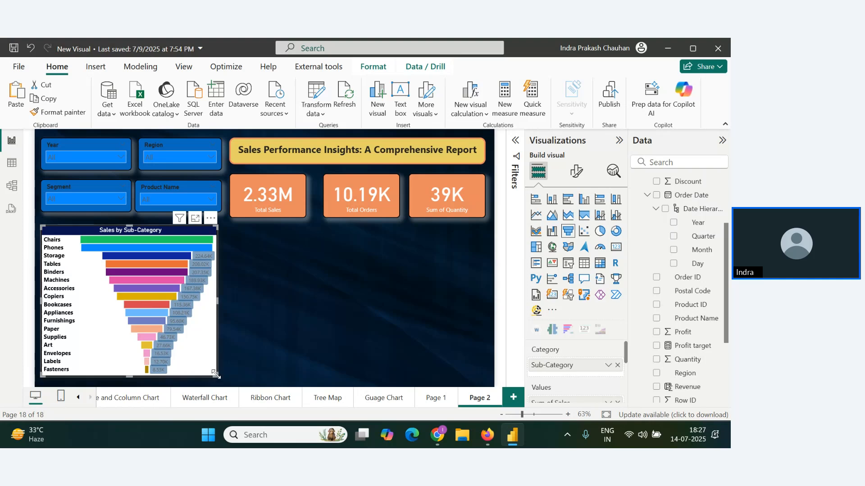
pyautogui.moveTo(215, 376); pyautogui.dragTo(173, 384)
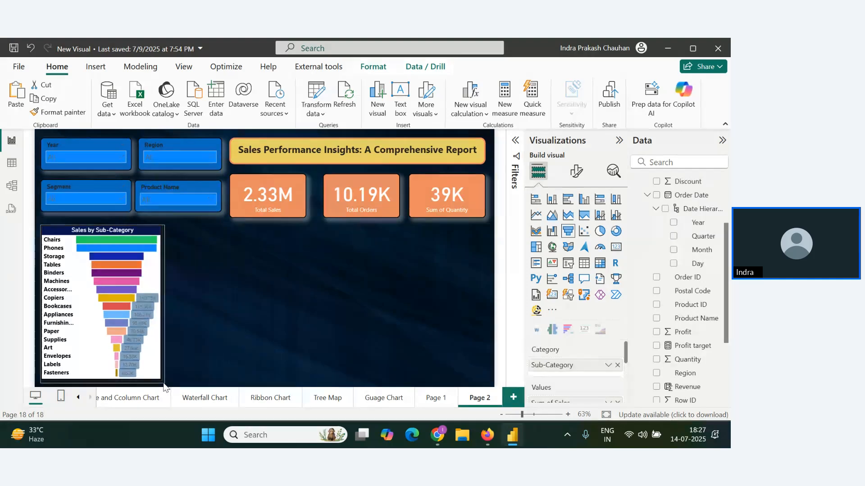
pyautogui.click(214, 356)
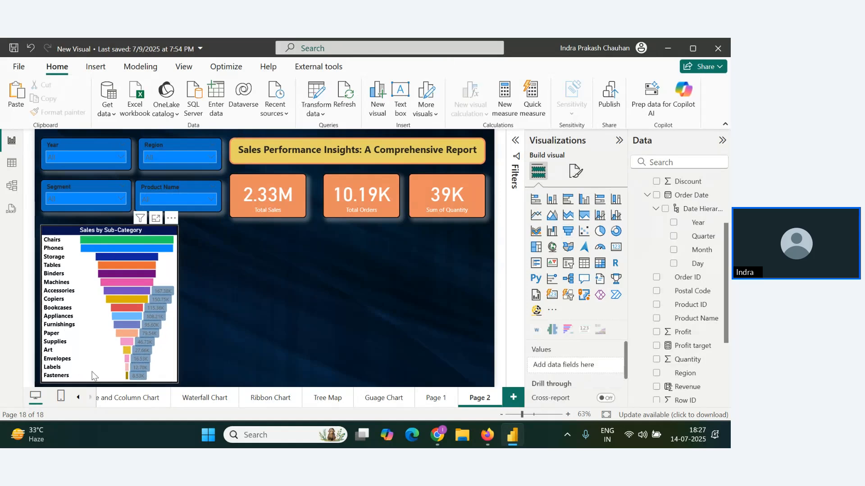
# - Try toggling the Year slicer's selection and set it back to all years
pyautogui.click(109, 157)
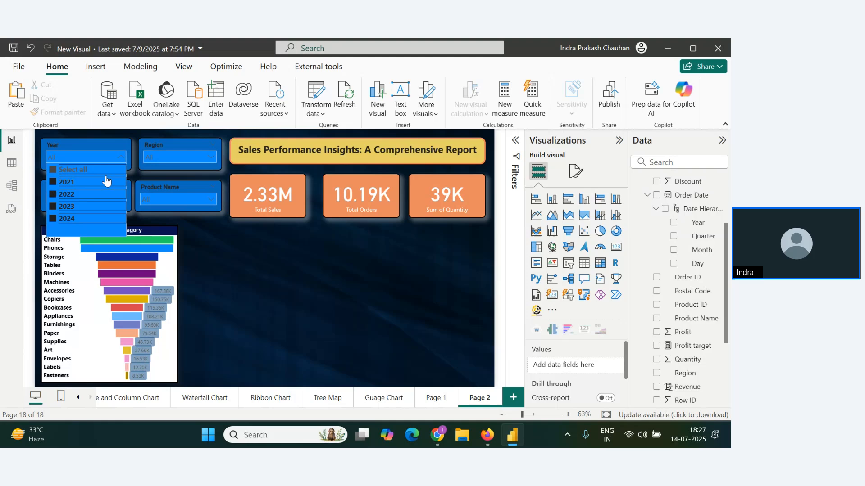
pyautogui.click(52, 218)
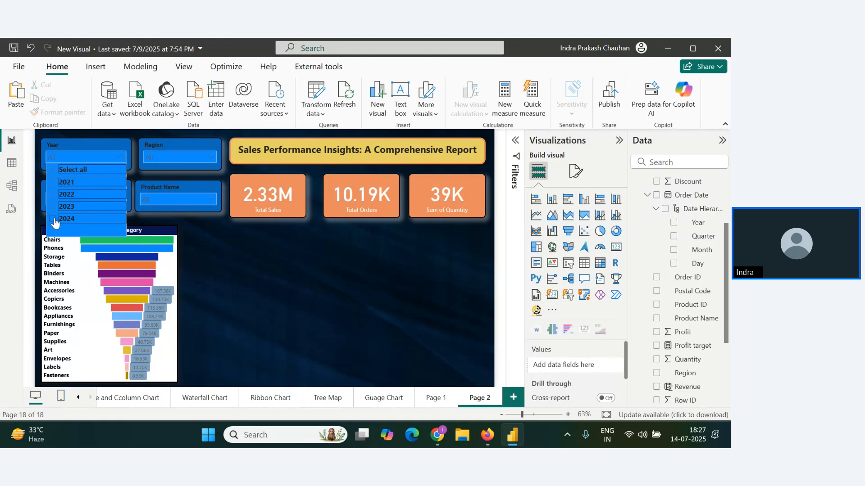
pyautogui.click(53, 169)
# - Turn off the background of the Sales by Sub-Category funnel chart on Page 2
pyautogui.click(141, 372)
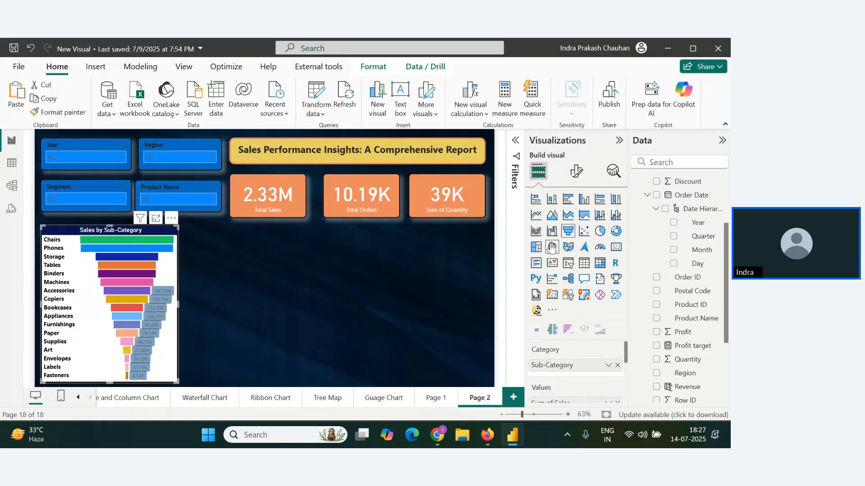
pyautogui.click(576, 171)
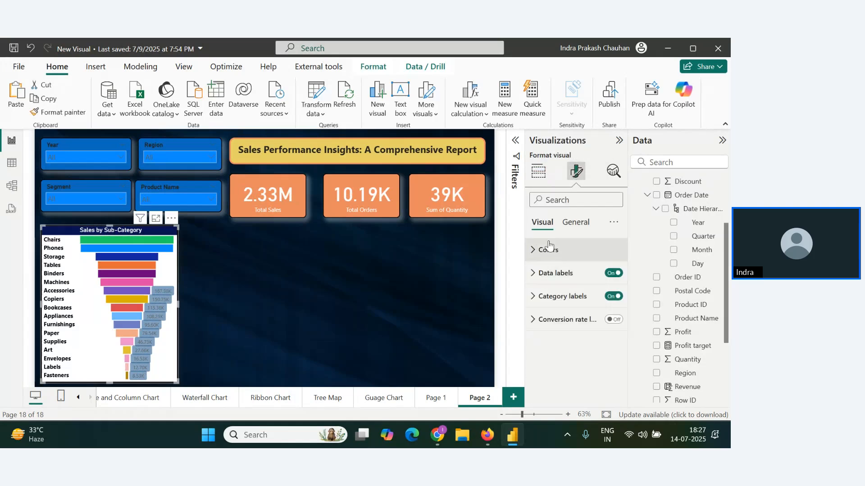
pyautogui.click(579, 224)
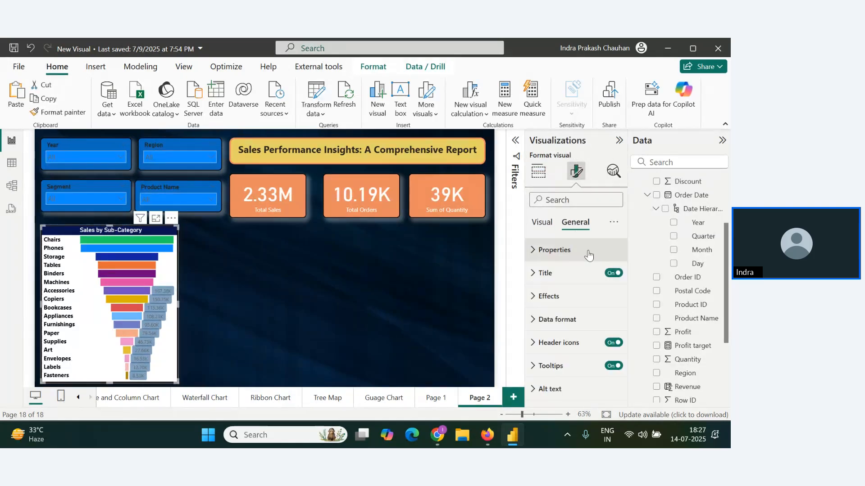
pyautogui.click(533, 298)
pyautogui.scroll(-3, 572, 321)
pyautogui.scroll(2, 569, 318)
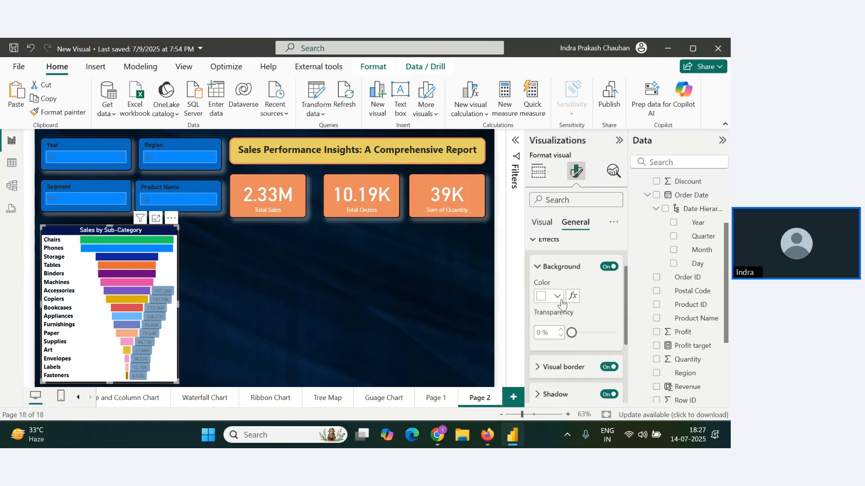
pyautogui.click(608, 267)
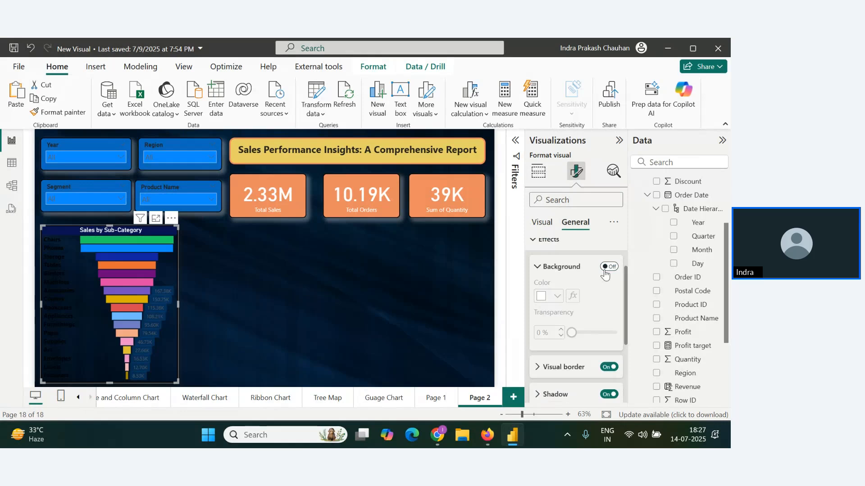
pyautogui.scroll(-3, 576, 333)
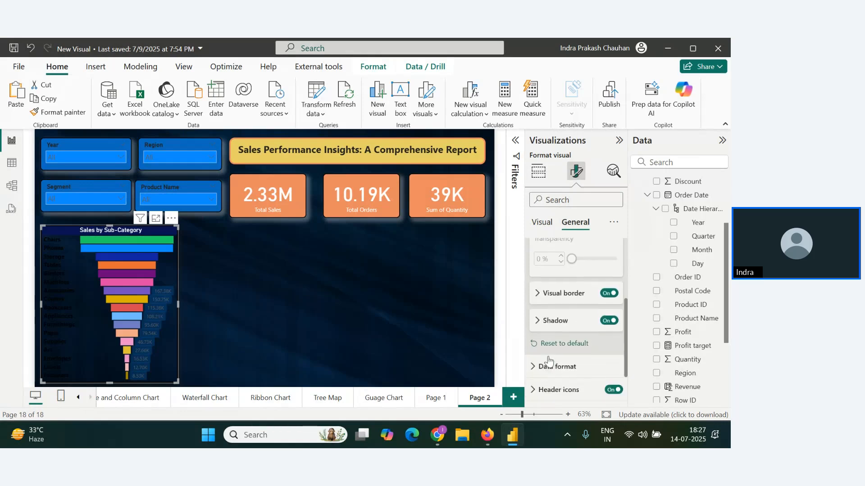
pyautogui.click(310, 366)
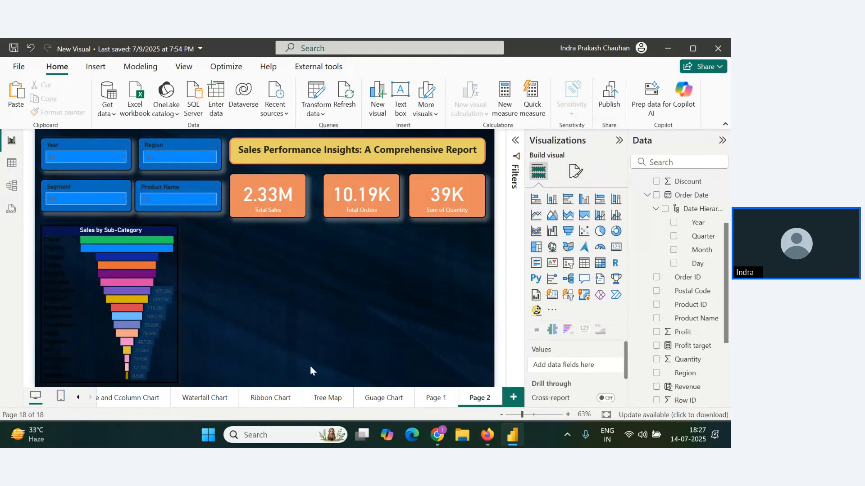
# - Change the funnel chart's data label values to white
pyautogui.click(115, 348)
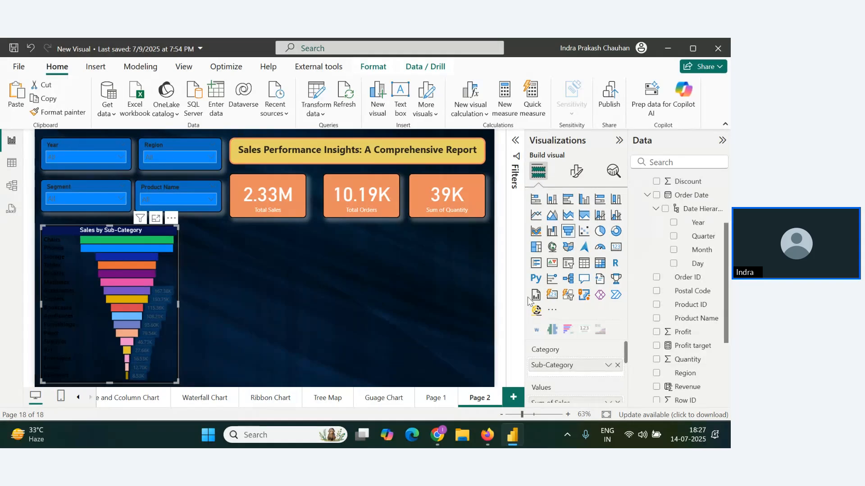
pyautogui.click(575, 172)
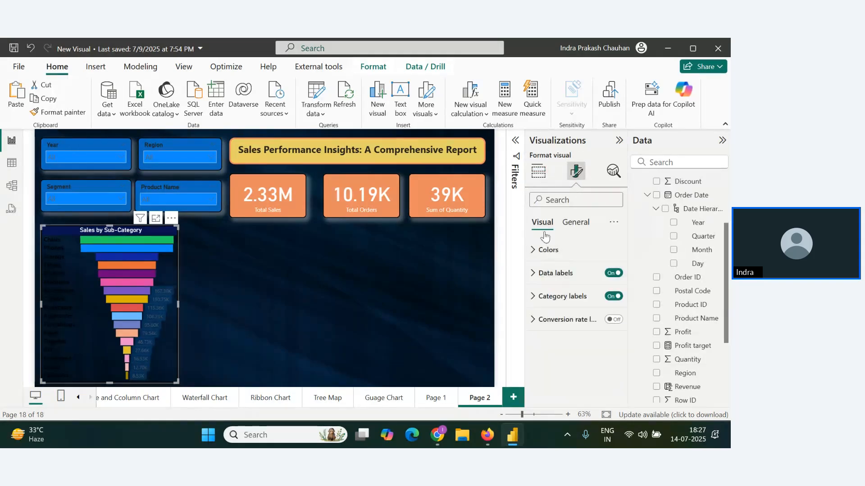
pyautogui.click(574, 228)
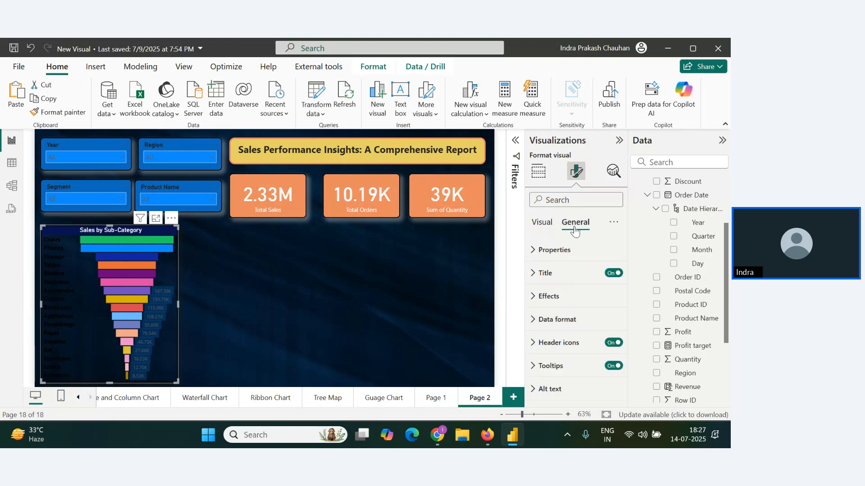
pyautogui.click(544, 222)
pyautogui.click(535, 278)
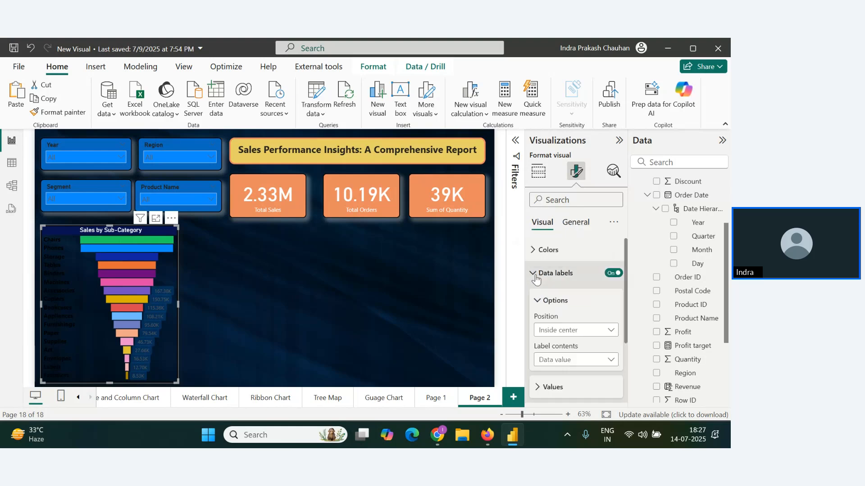
pyautogui.click(535, 277)
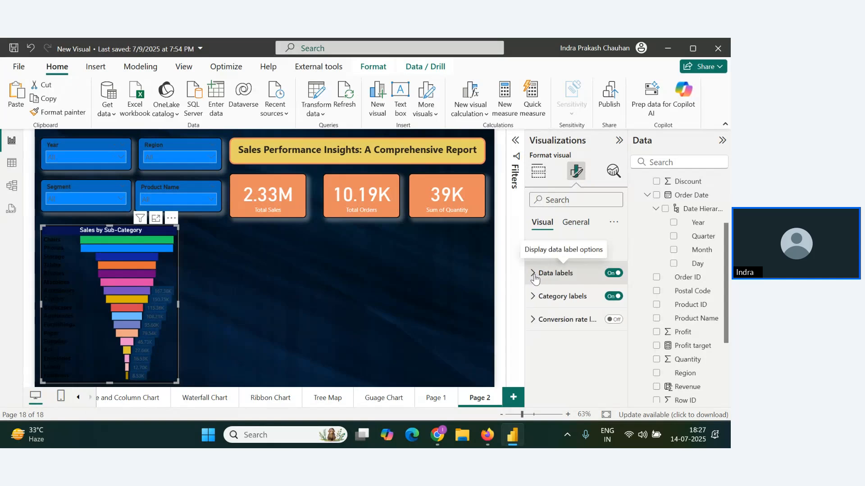
pyautogui.click(536, 274)
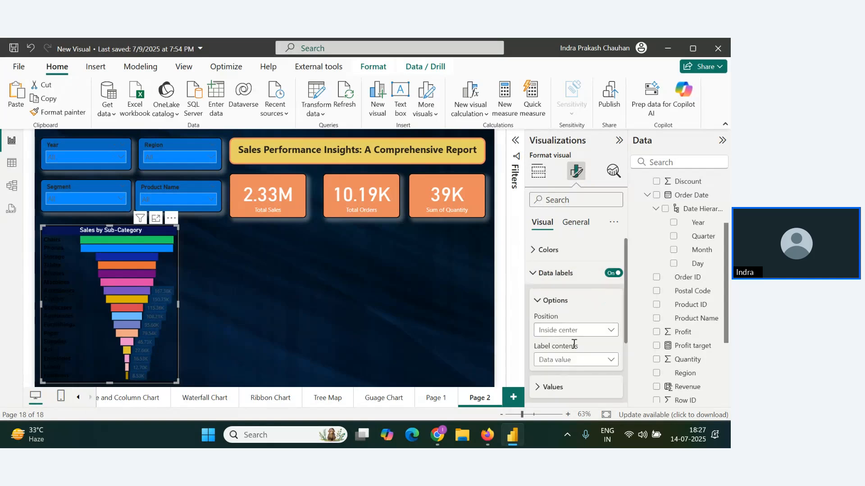
pyautogui.scroll(-2, 541, 308)
pyautogui.click(538, 303)
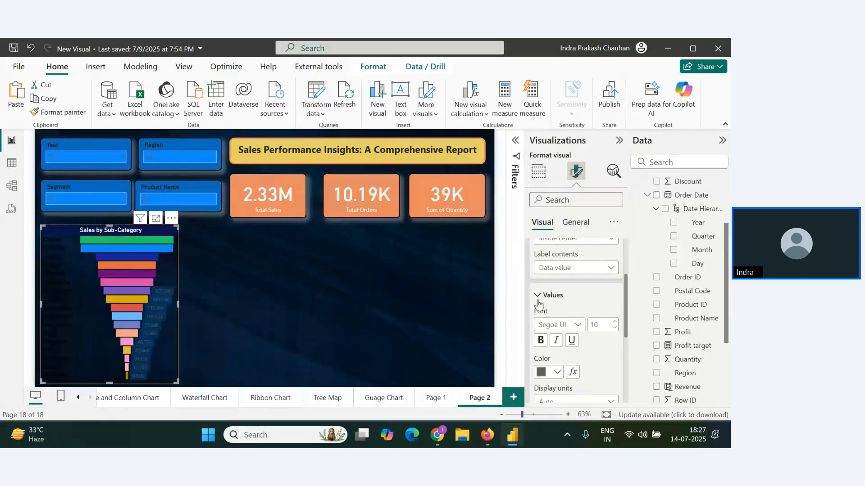
pyautogui.click(557, 372)
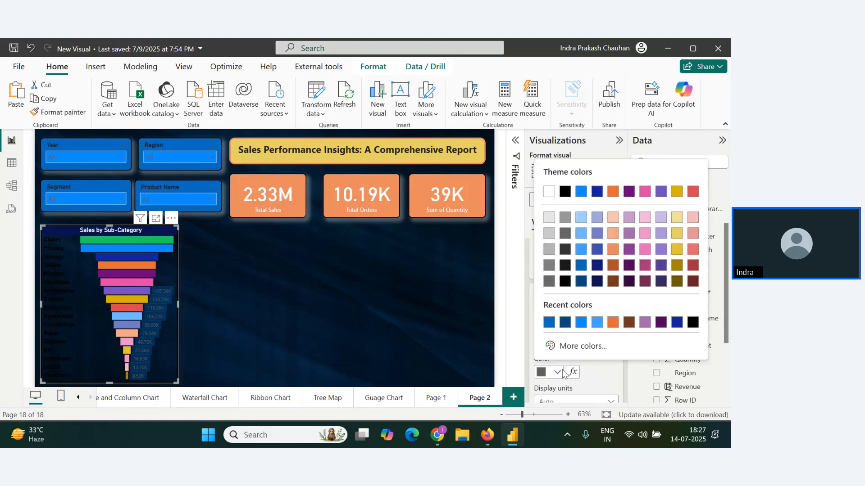
pyautogui.click(549, 195)
pyautogui.click(448, 335)
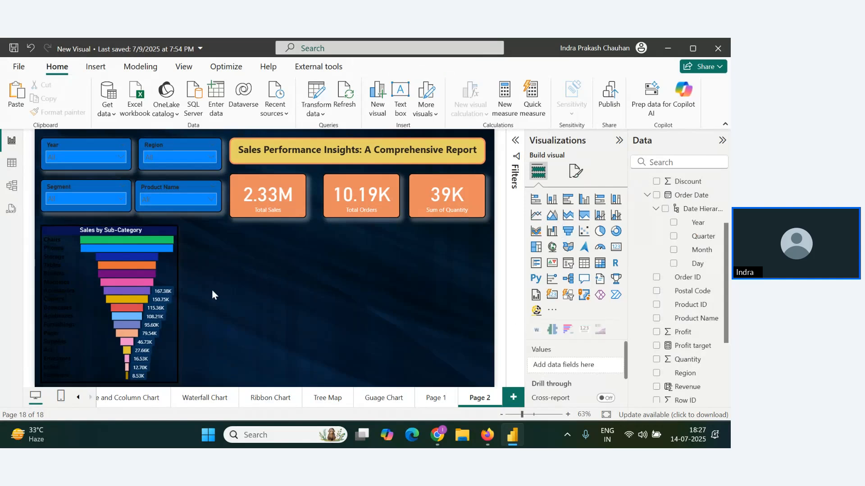
# - Change the funnel chart's category labels to white
pyautogui.click(98, 295)
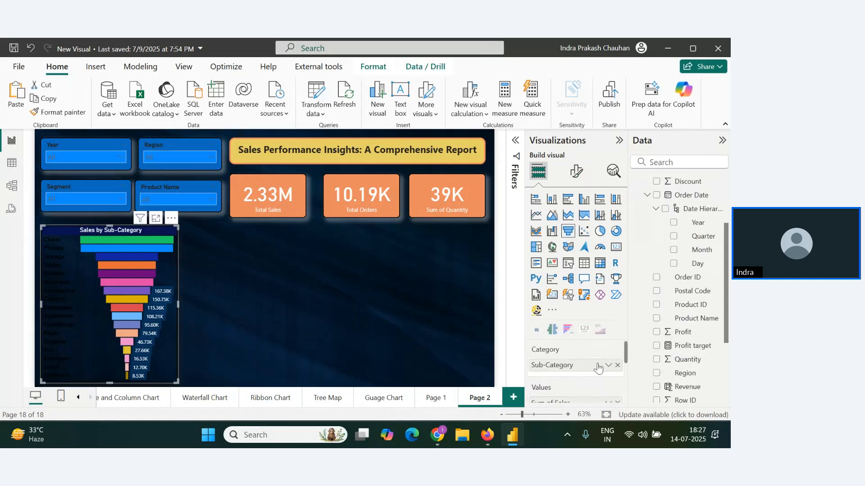
pyautogui.scroll(-3, 596, 350)
pyautogui.scroll(1, 596, 373)
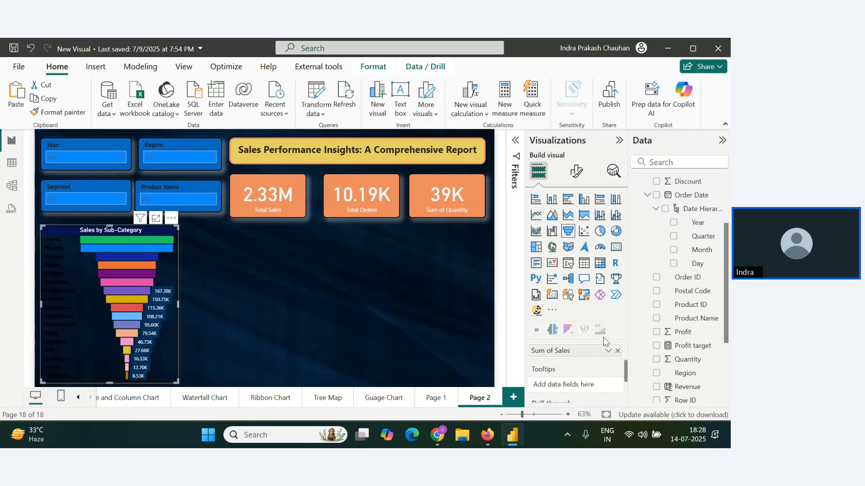
pyautogui.click(576, 172)
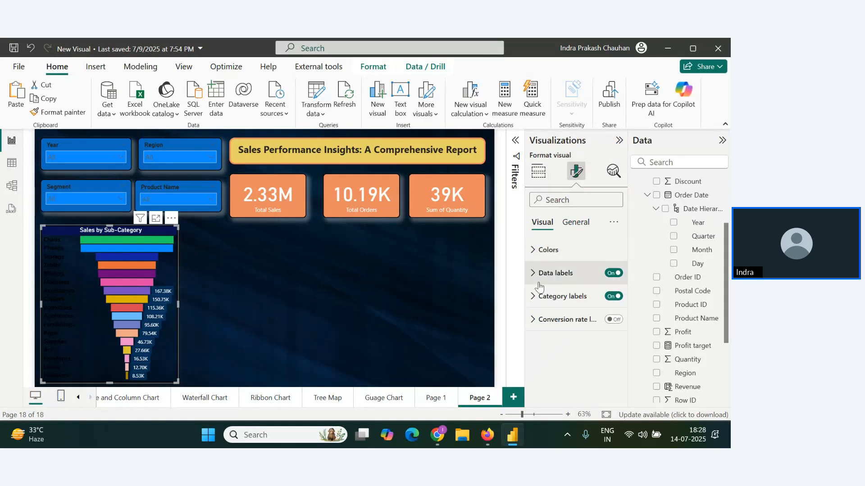
pyautogui.click(533, 297)
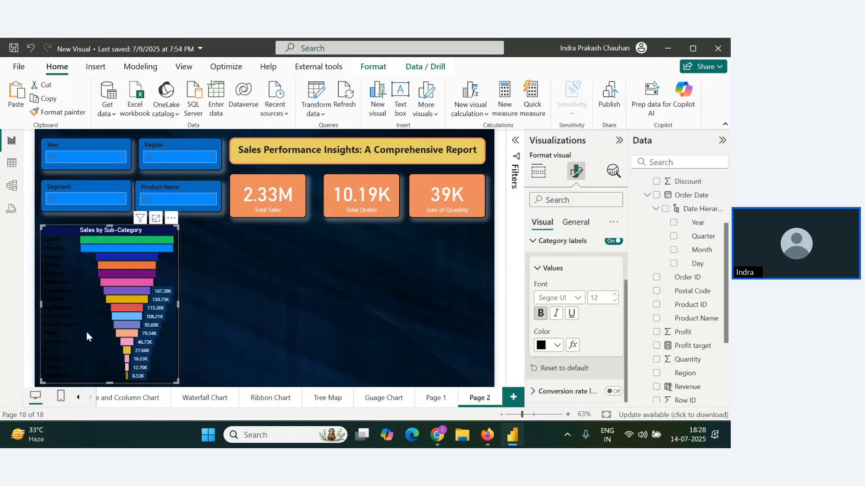
pyautogui.click(559, 347)
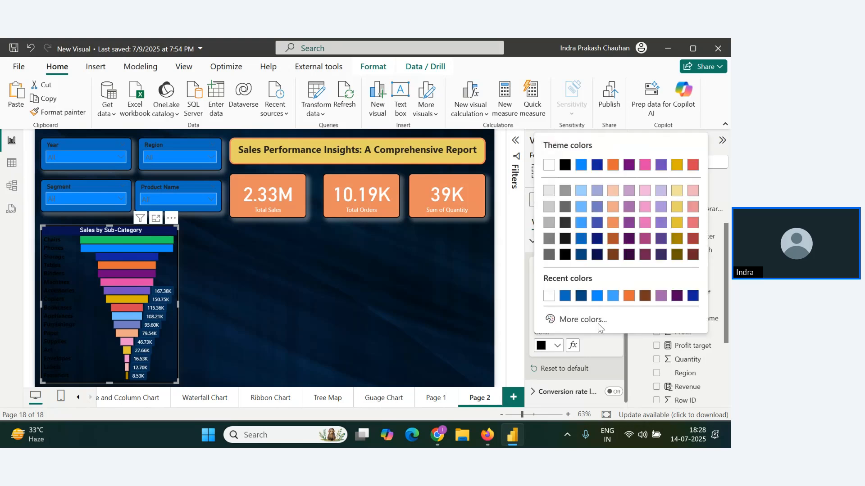
pyautogui.click(549, 166)
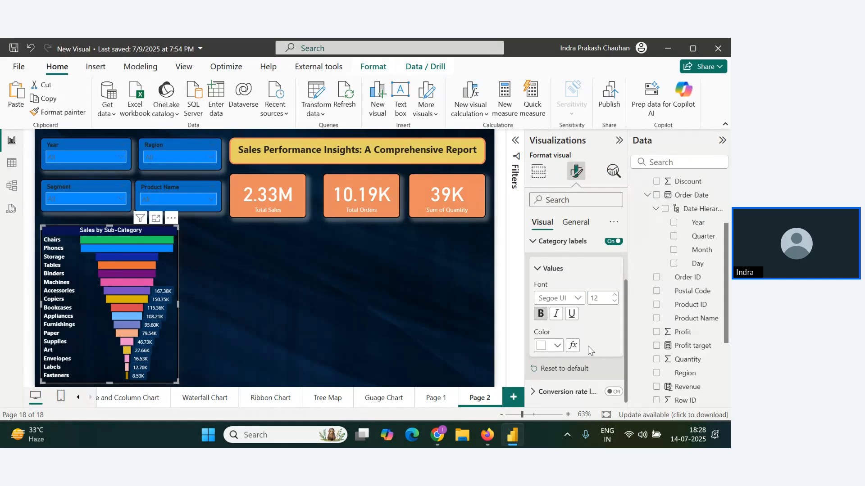
# - Set the funnel chart's visual border color to white
pyautogui.scroll(2, 600, 324)
pyautogui.click(576, 222)
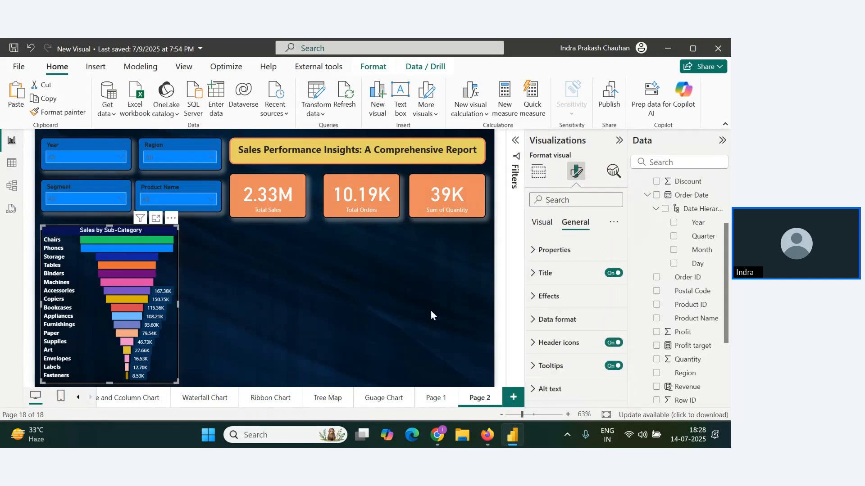
pyautogui.click(542, 296)
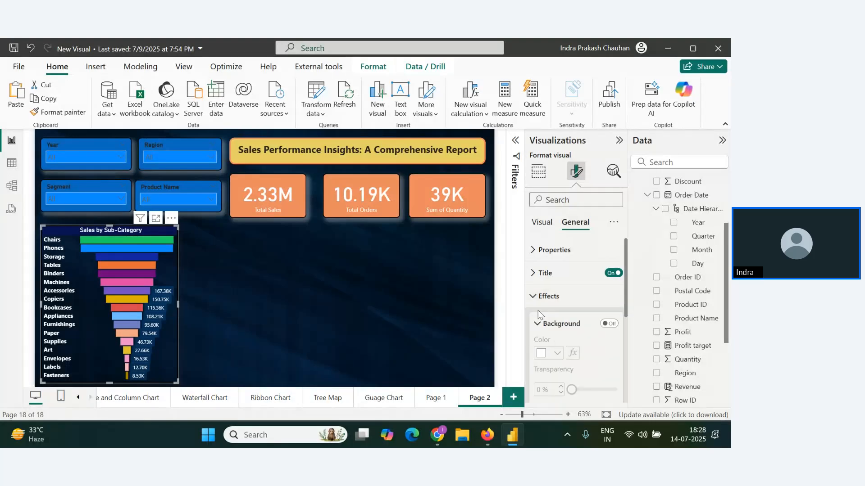
pyautogui.scroll(-1, 578, 356)
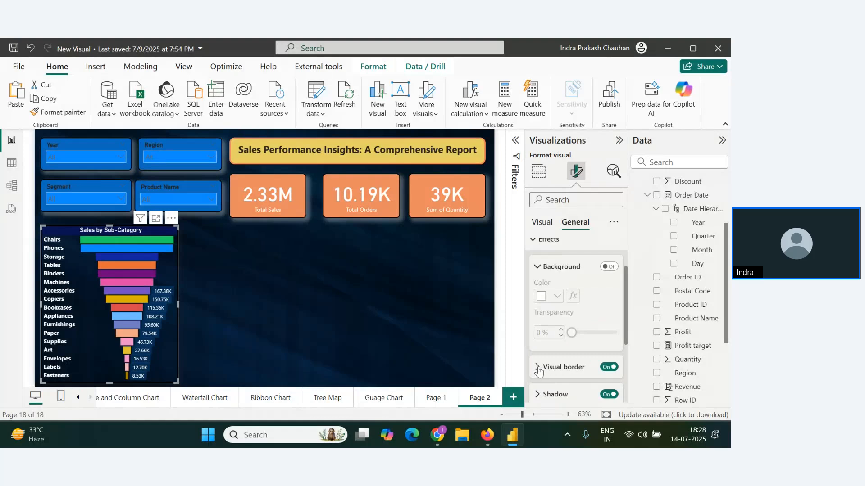
pyautogui.click(555, 372)
pyautogui.click(558, 283)
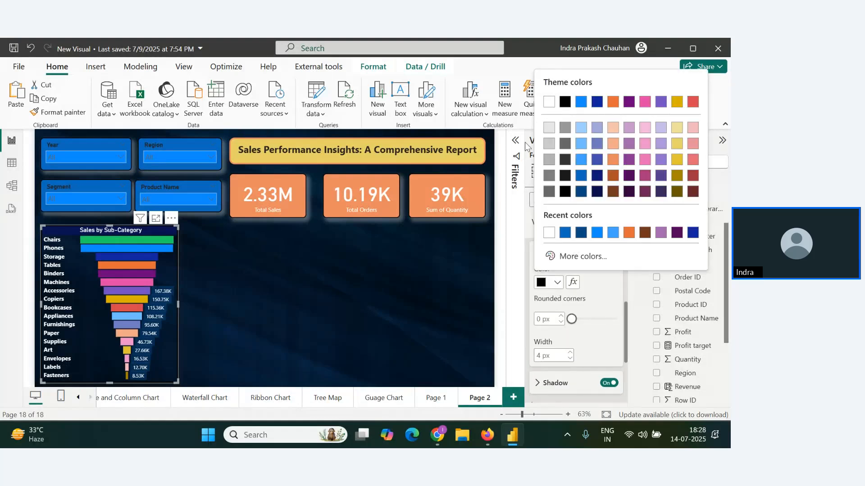
pyautogui.click(549, 103)
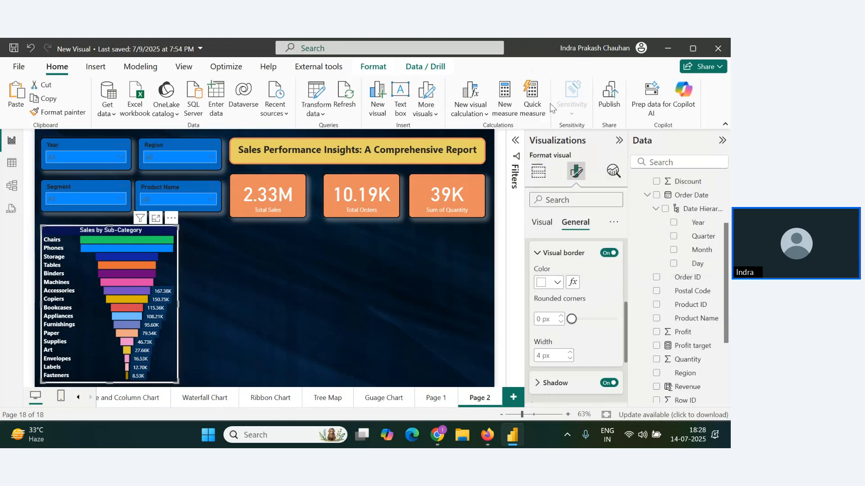
pyautogui.click(260, 336)
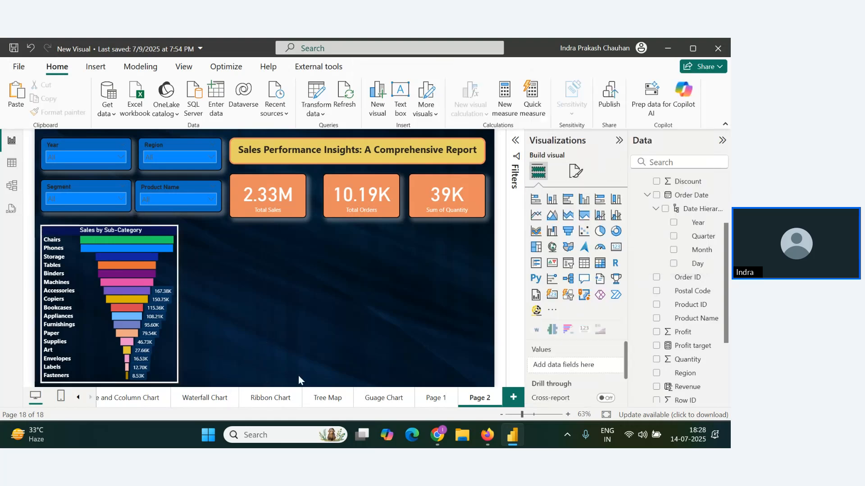
# - Add Sub-Category as an extra visual-level filter on the funnel chart and set its filter type to Top N
pyautogui.click(94, 339)
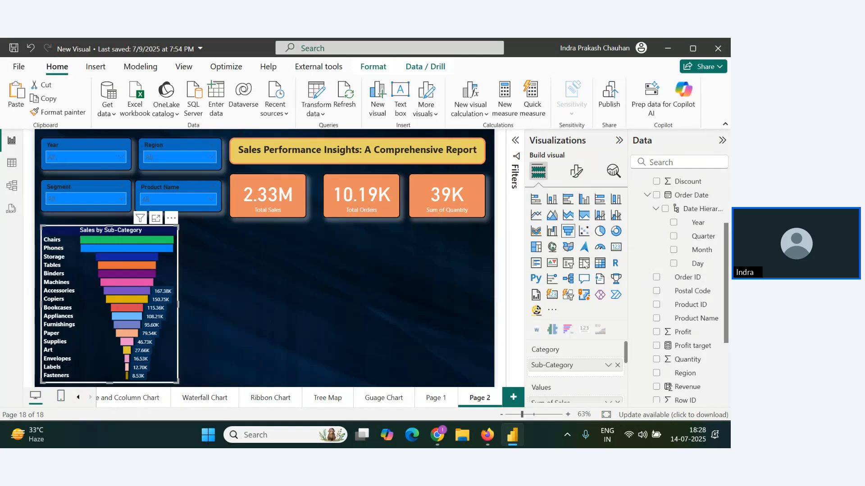
pyautogui.click(515, 140)
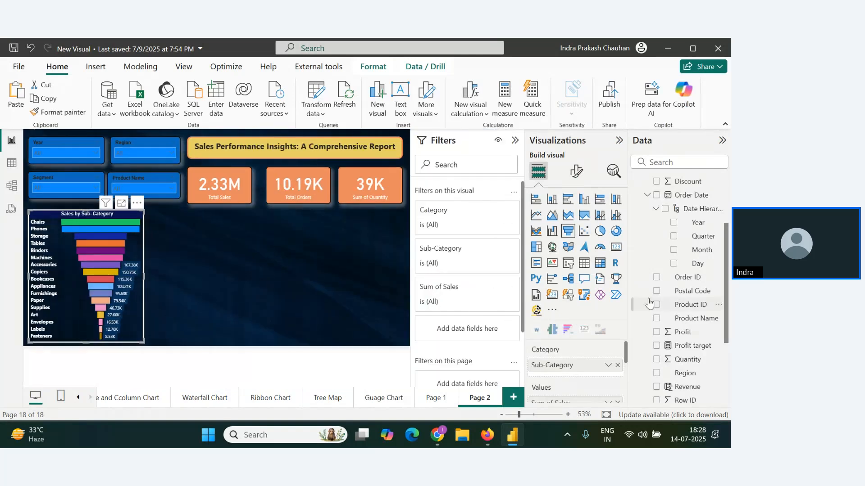
pyautogui.scroll(-3, 653, 333)
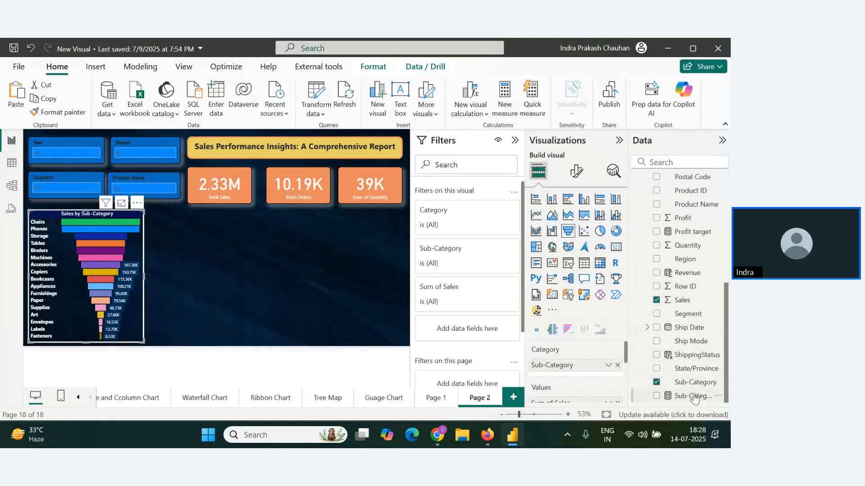
pyautogui.moveTo(696, 400); pyautogui.dragTo(481, 331)
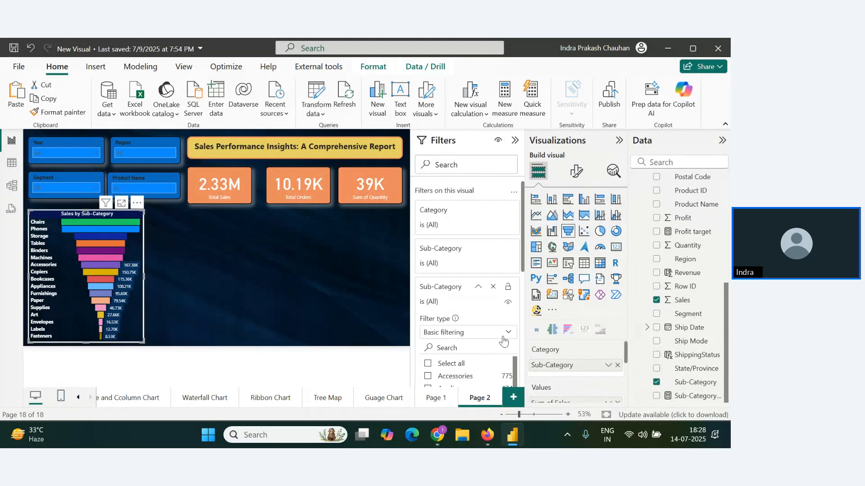
pyautogui.click(498, 333)
pyautogui.click(444, 376)
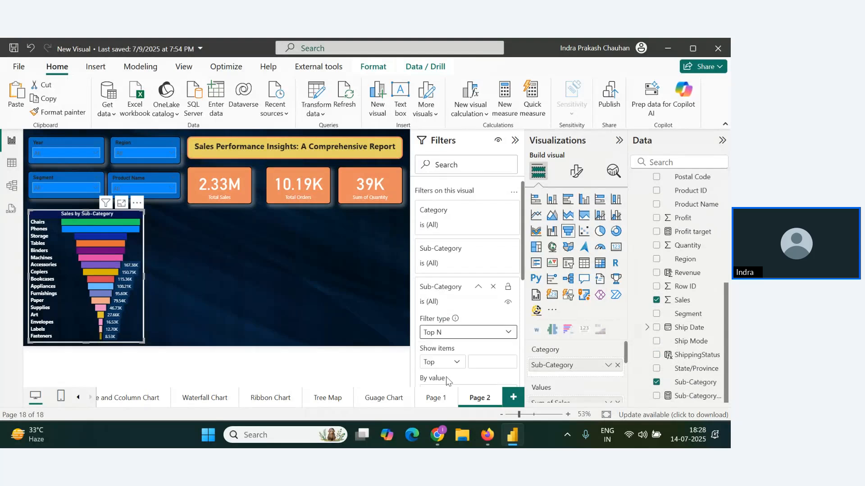
# - Limit the funnel chart to the top 5 sub-categories by Sum of Sales and apply the filter
pyautogui.click(487, 367)
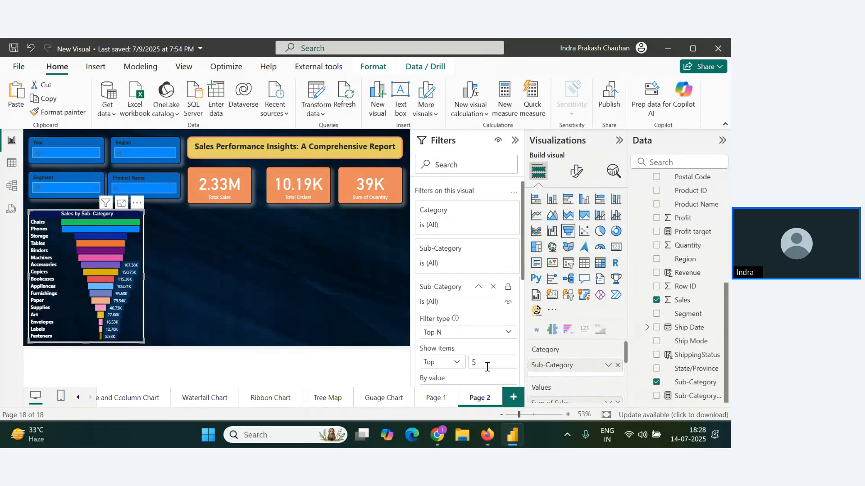
pyautogui.write('5')
pyautogui.press('BackSpace')
pyautogui.write('4')
pyautogui.scroll(-3, 487, 351)
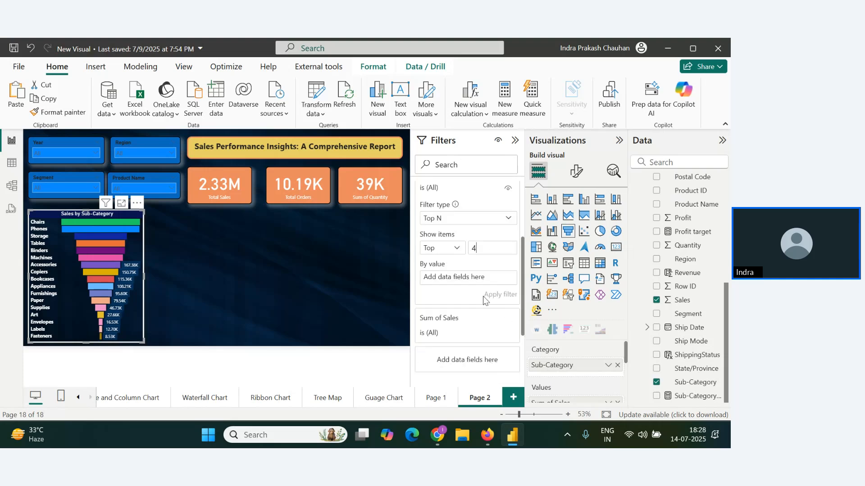
pyautogui.moveTo(682, 300); pyautogui.dragTo(489, 279)
pyautogui.click(500, 293)
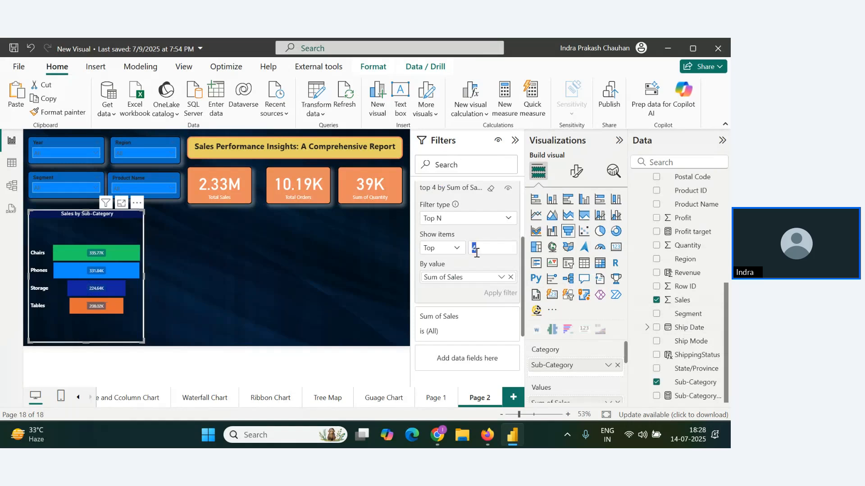
pyautogui.write('5')
pyautogui.press('Return')
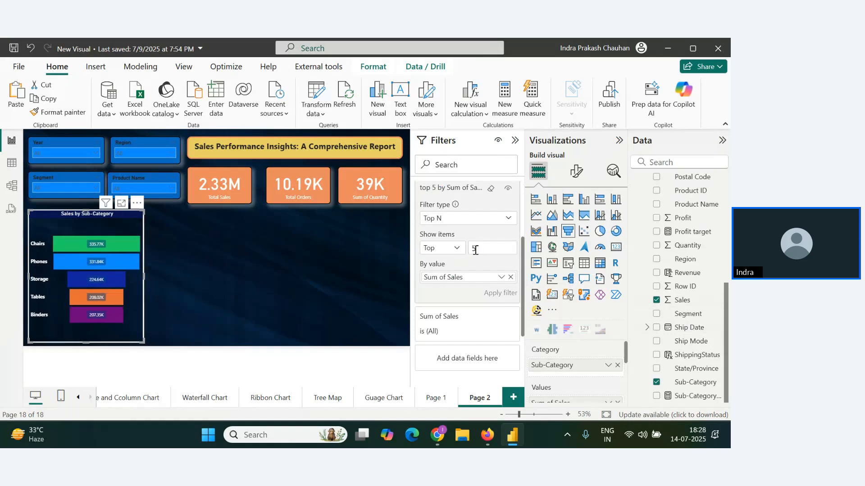
pyautogui.click(192, 273)
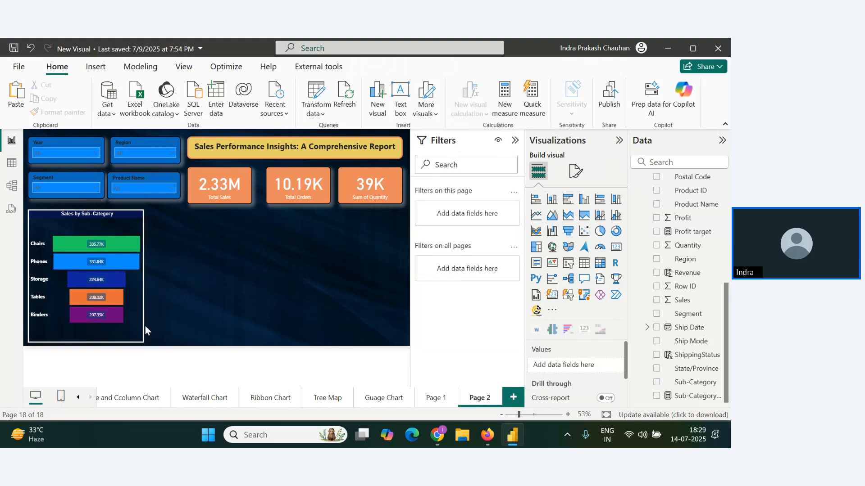
# - Narrow the Sales by Sub-Category funnel chart slightly, keeping its height
pyautogui.click(143, 338)
pyautogui.moveTo(143, 341); pyautogui.dragTo(134, 341)
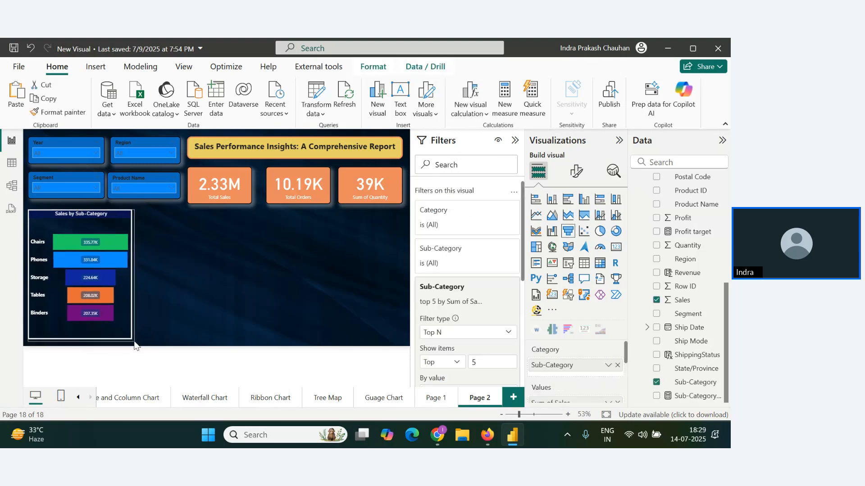
pyautogui.click(190, 330)
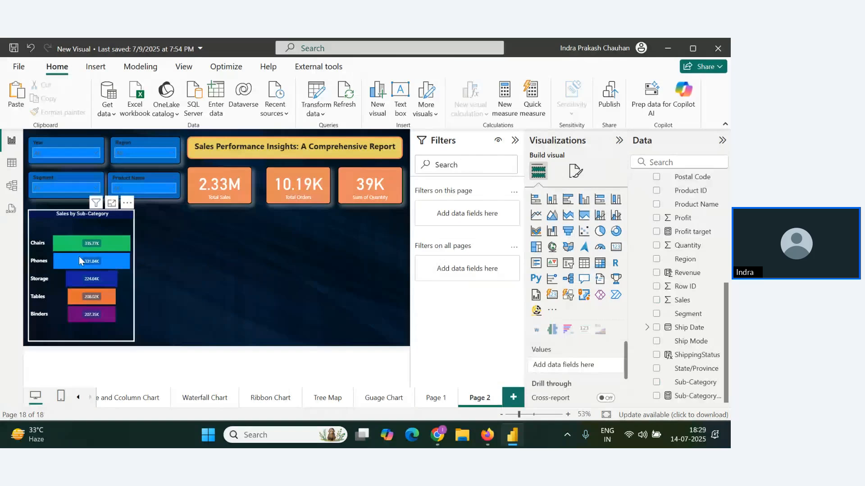
pyautogui.hotkey('alt', 'Tab')
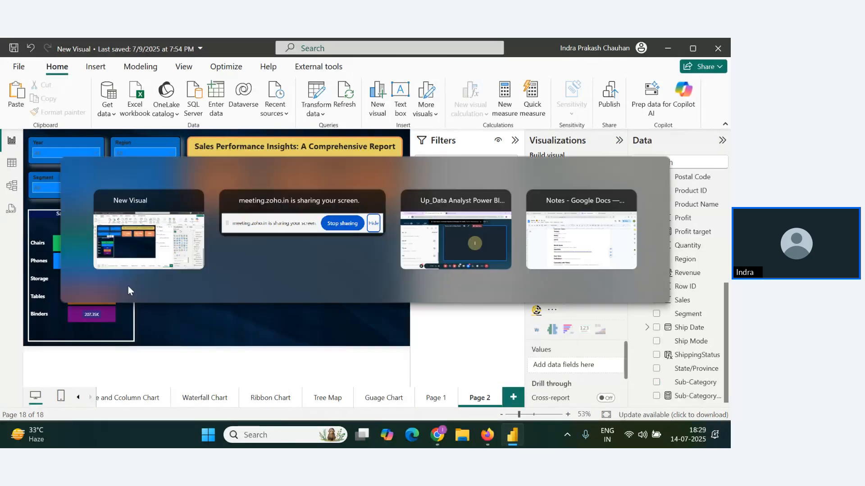
pyautogui.hotkey('alt', 'Tab')
pyautogui.press('Tab')
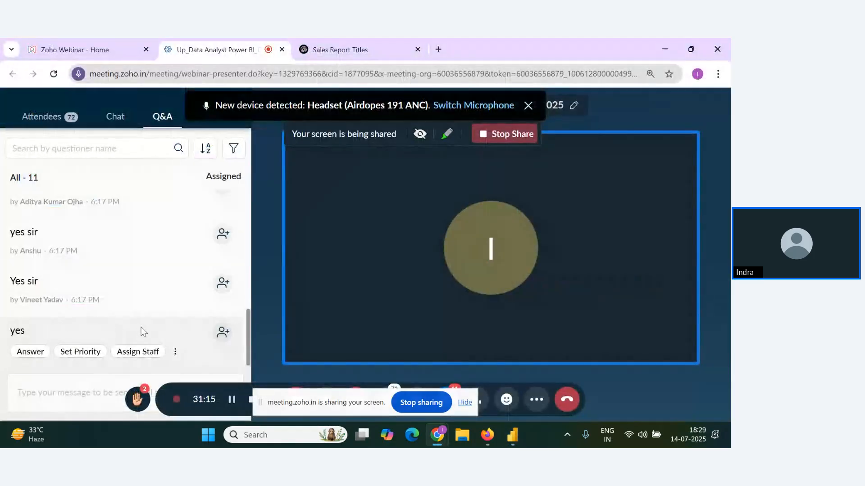
pyautogui.hotkey('alt', 'Tab')
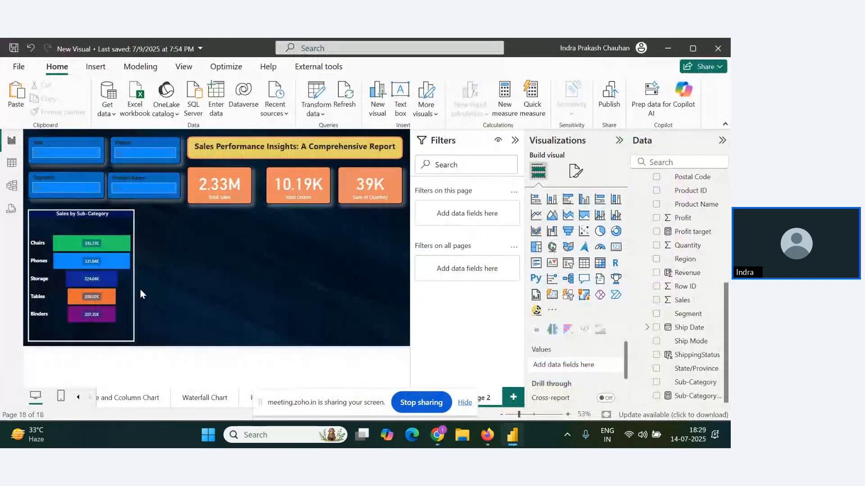
pyautogui.click(464, 402)
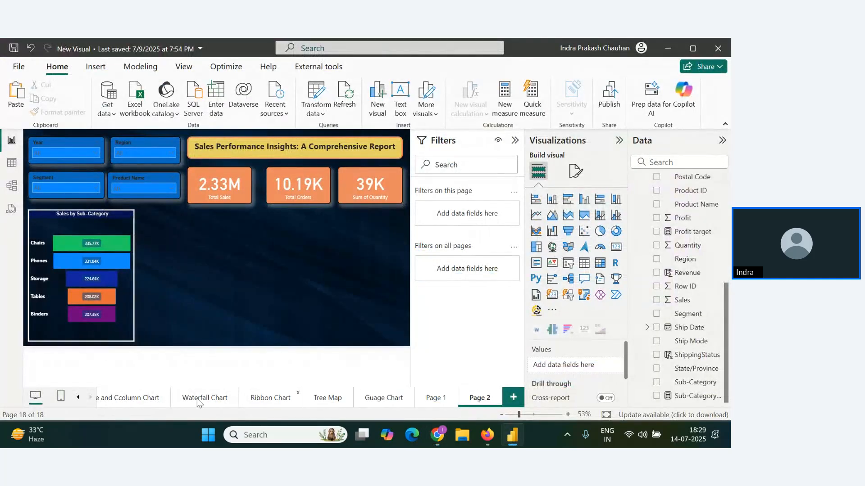
# - Copy the Profit by Category donut from the Donut Chart page to Page 2, and place it smaller beside the funnel chart
pyautogui.click(78, 400)
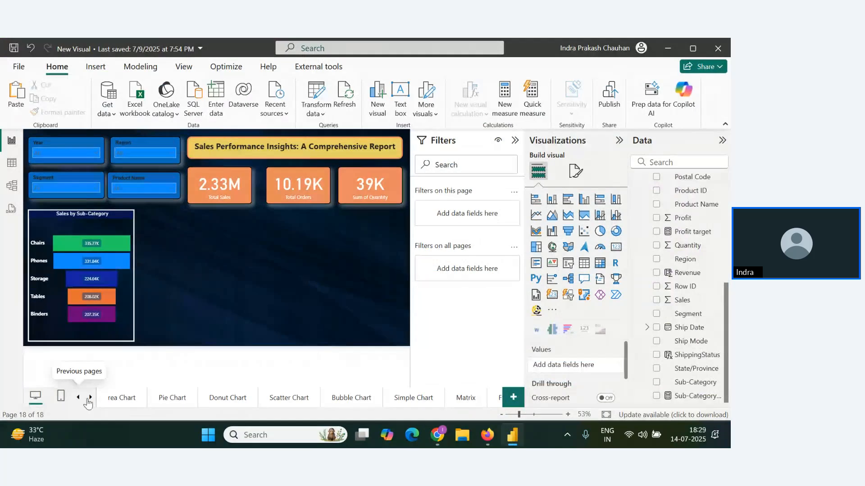
pyautogui.click(225, 400)
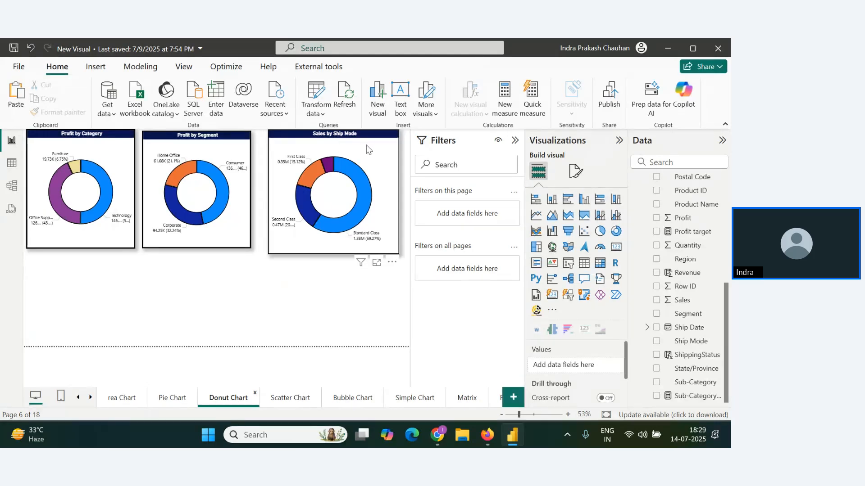
pyautogui.click(170, 398)
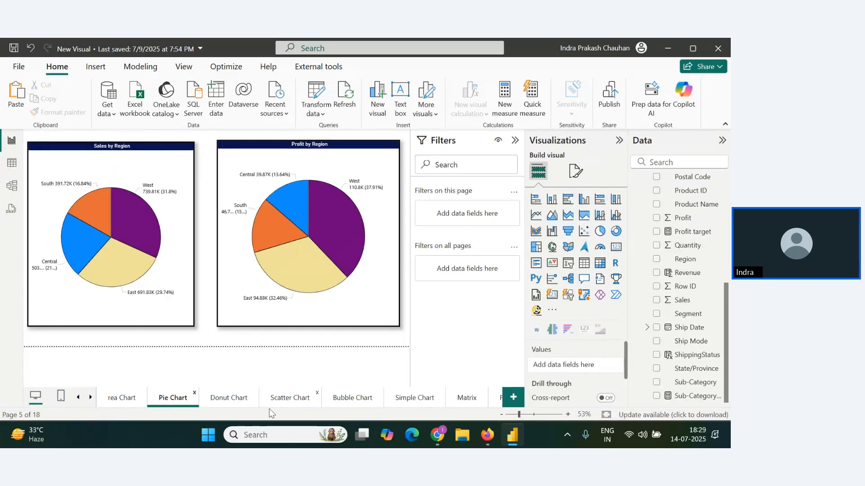
pyautogui.click(230, 398)
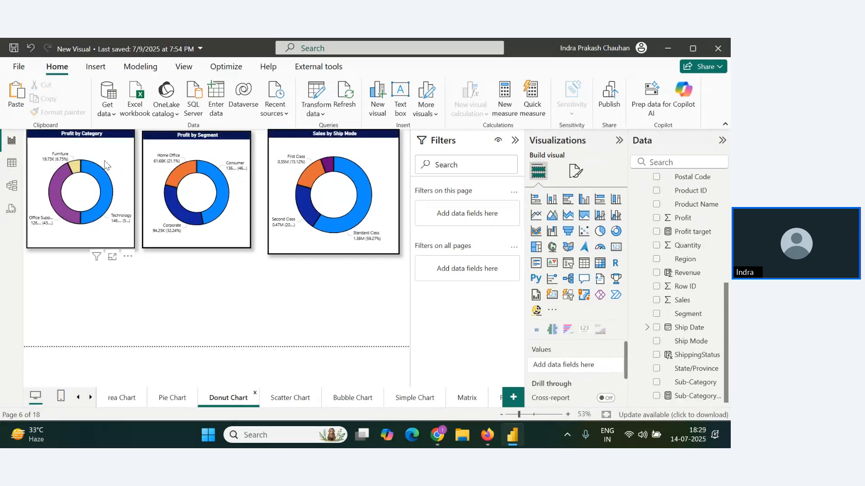
pyautogui.click(73, 138)
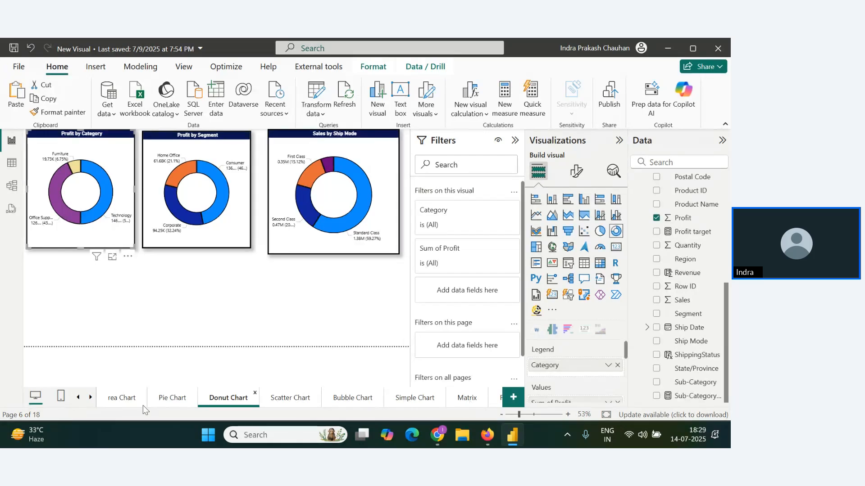
pyautogui.click(91, 398)
pyautogui.click(90, 398)
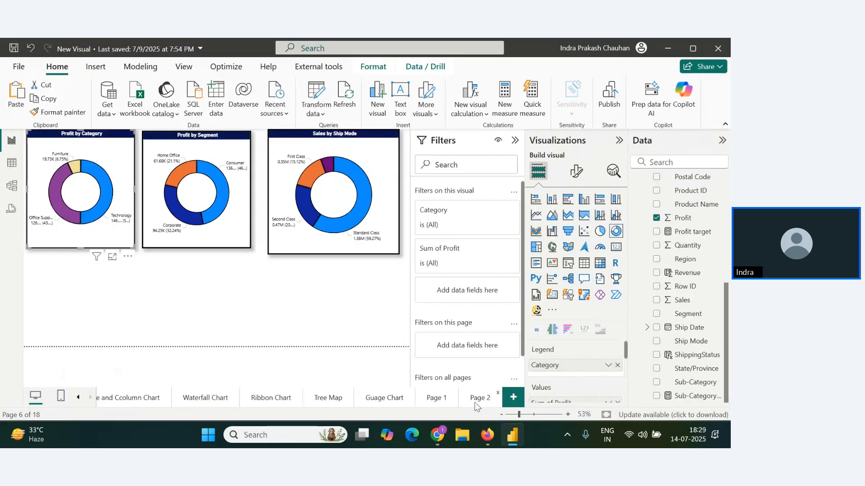
pyautogui.click(471, 399)
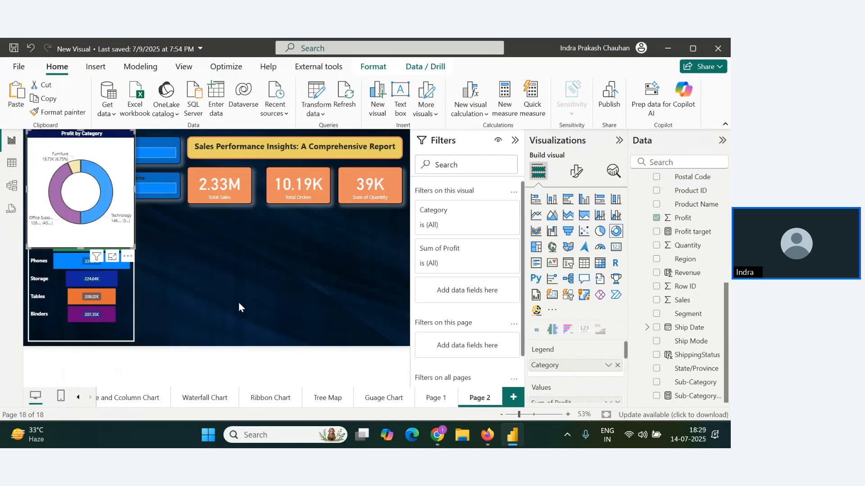
pyautogui.moveTo(96, 135); pyautogui.dragTo(206, 215)
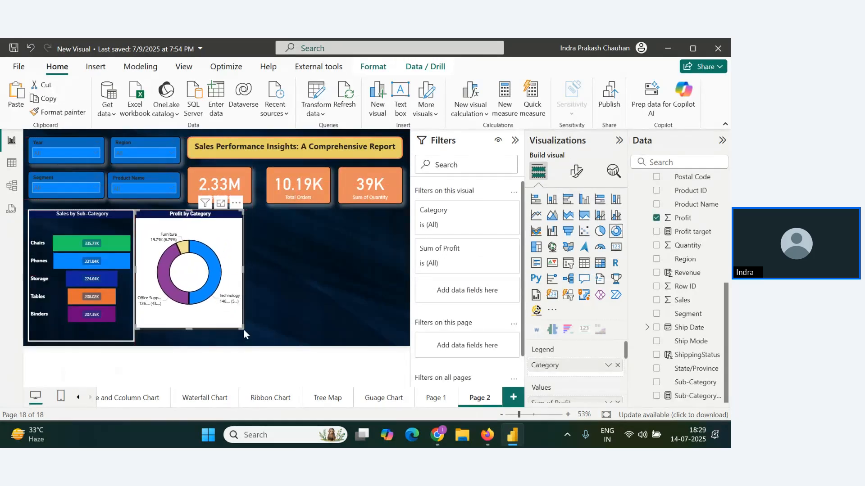
pyautogui.moveTo(243, 331); pyautogui.dragTo(221, 279)
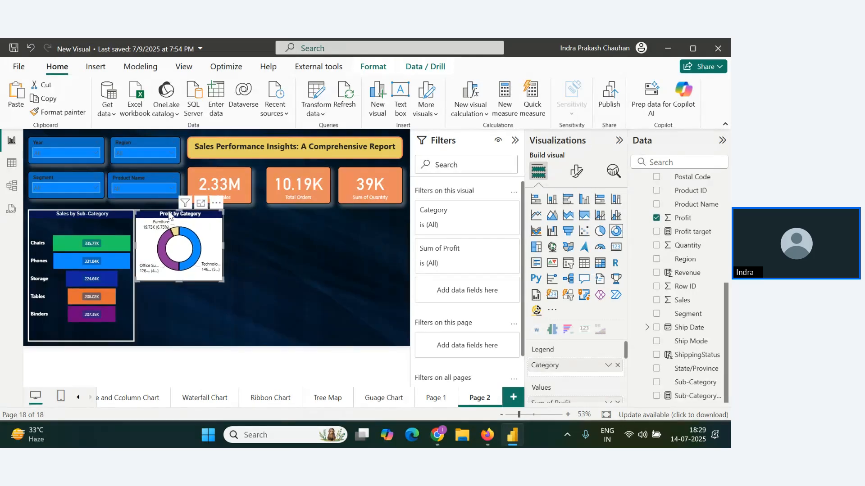
# - Replace the donut chart's Profit value with Sales
pyautogui.scroll(-3, 613, 363)
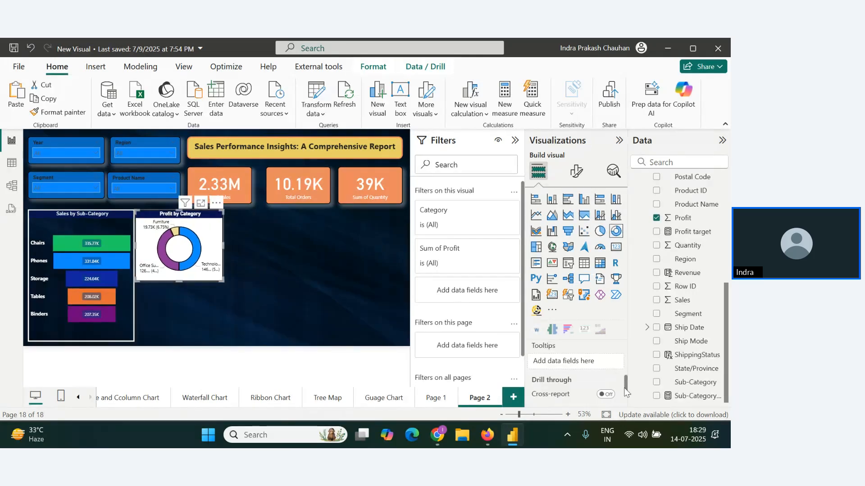
pyautogui.moveTo(626, 392); pyautogui.dragTo(627, 366)
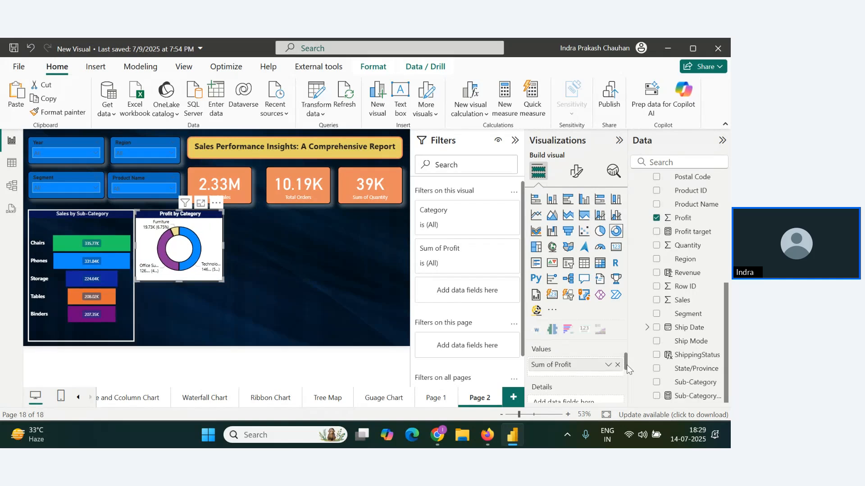
pyautogui.click(617, 365)
pyautogui.moveTo(682, 300); pyautogui.dragTo(586, 363)
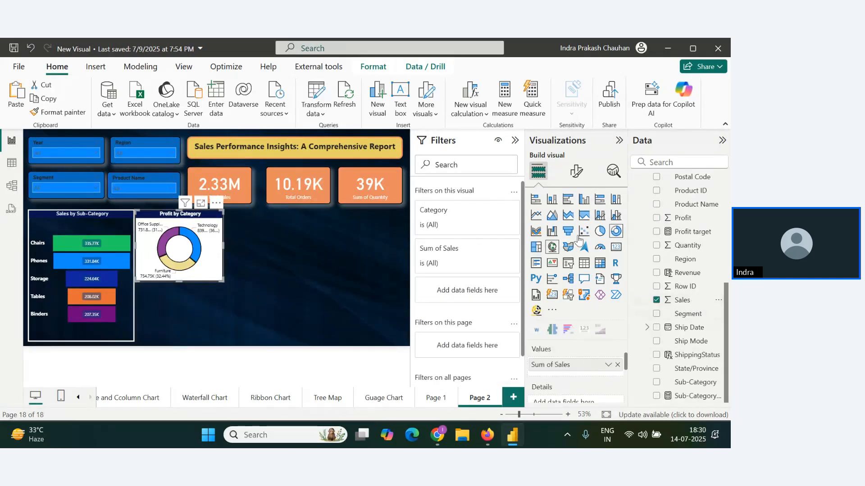
# - Change the donut chart's title to "Sales by Category"
pyautogui.click(576, 172)
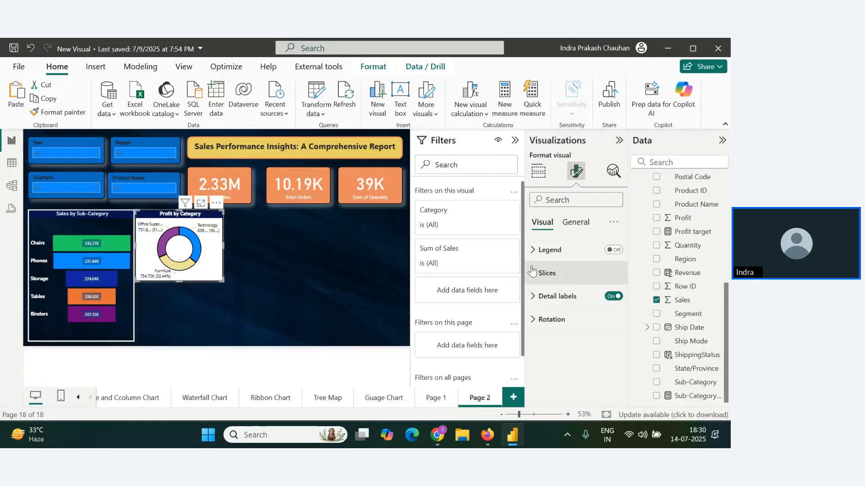
pyautogui.click(534, 296)
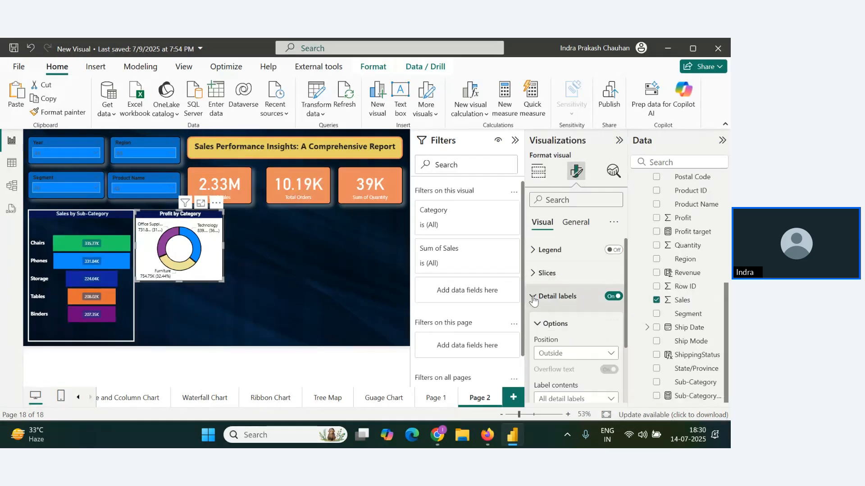
pyautogui.click(534, 274)
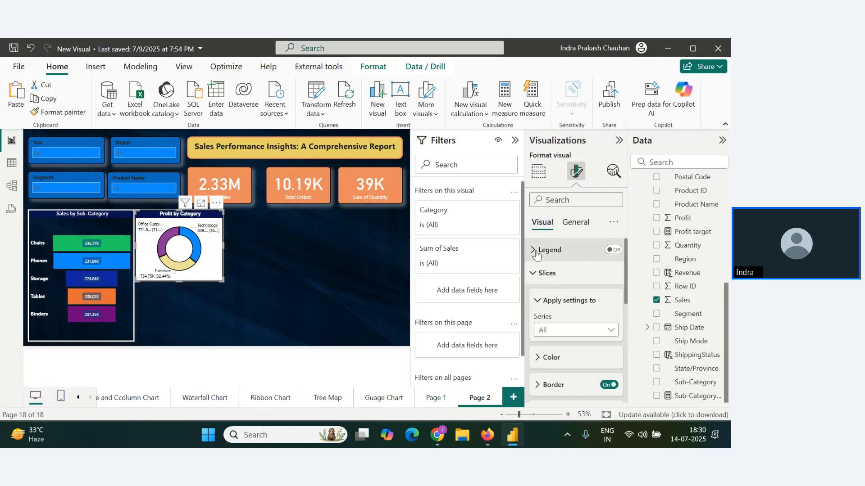
pyautogui.click(536, 252)
pyautogui.click(576, 222)
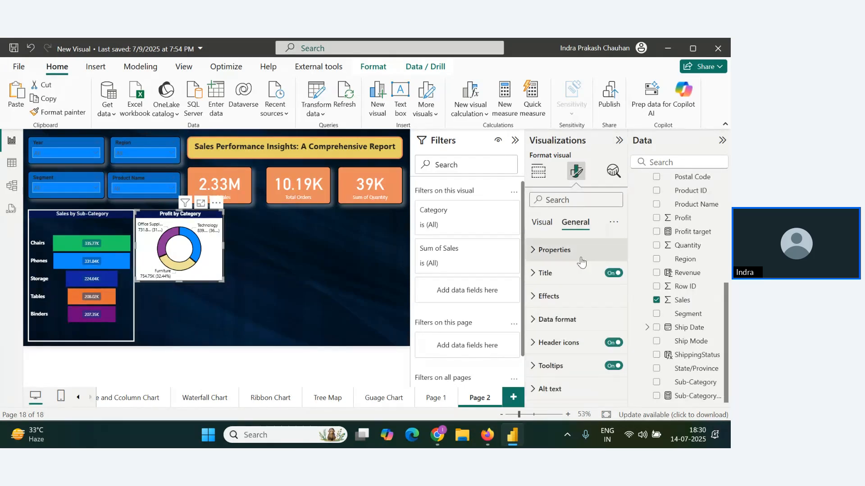
pyautogui.click(544, 274)
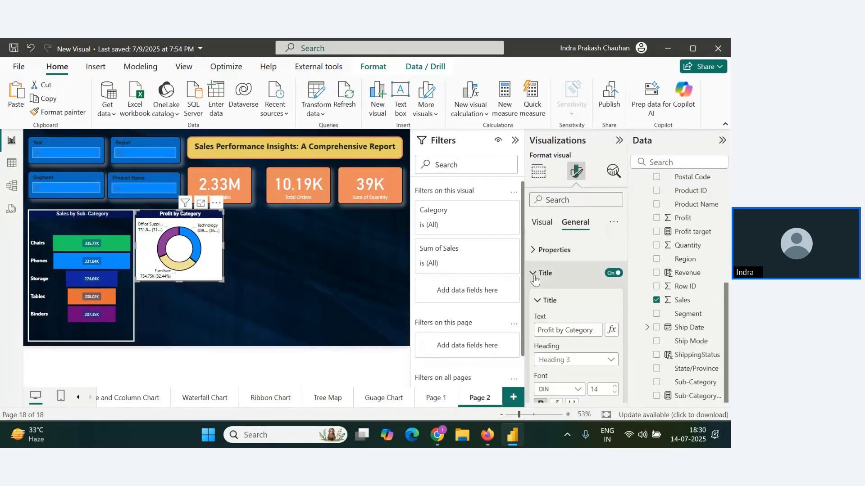
pyautogui.doubleClick(549, 333)
pyautogui.write('Sal')
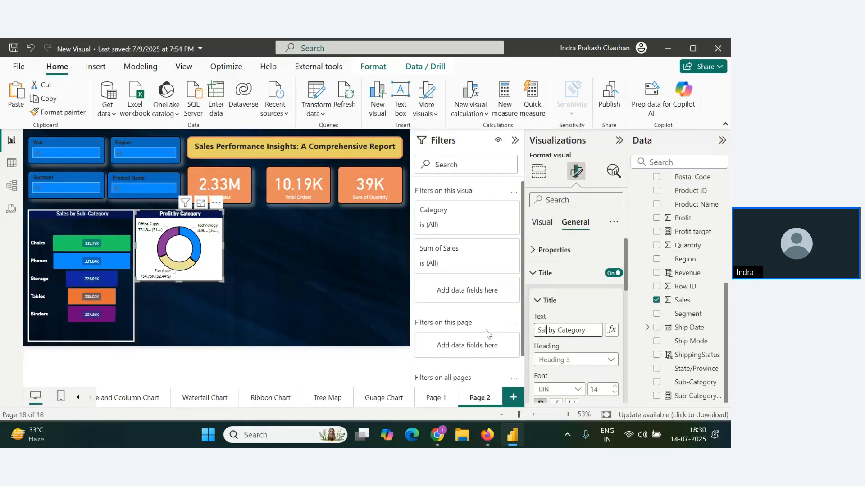
pyautogui.write('es')
pyautogui.click(330, 317)
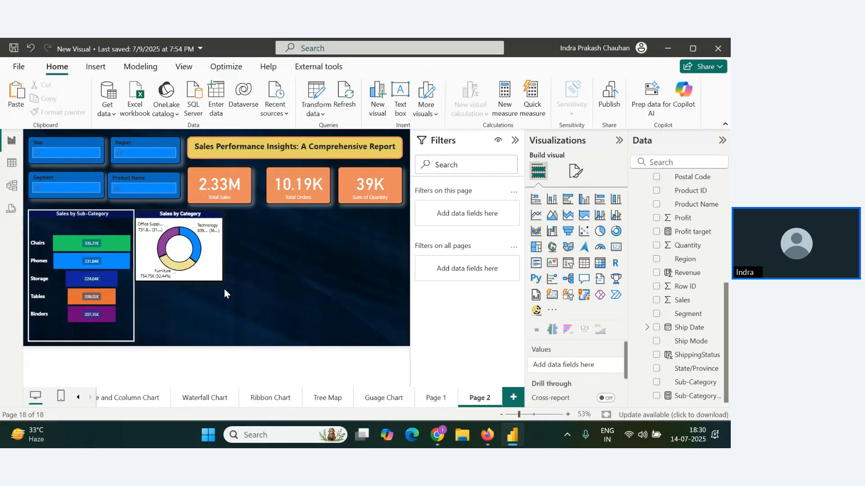
# - Nudge the donut chart slightly away from the funnel chart and copy the funnel's formatting onto it with Format painter
pyautogui.moveTo(214, 273)
pyautogui.mouseDown()
pyautogui.moveTo(221, 273)
pyautogui.moveTo(214, 273)
pyautogui.mouseUp()
pyautogui.click(324, 292)
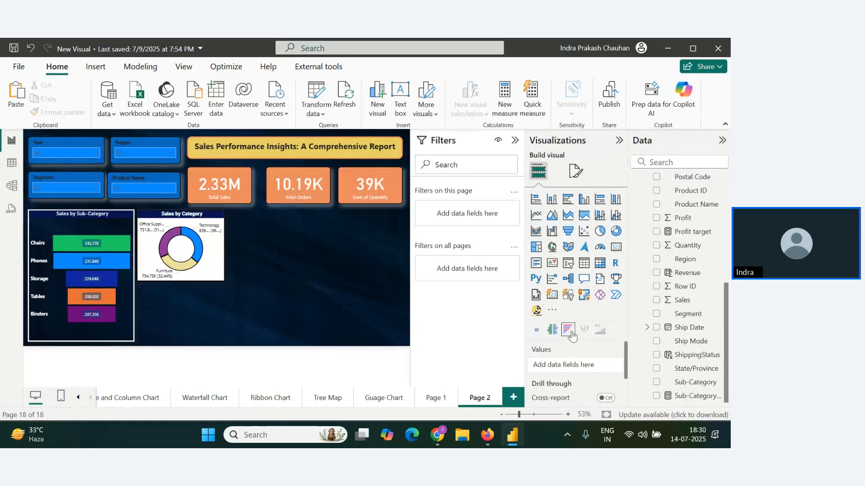
pyautogui.click(123, 290)
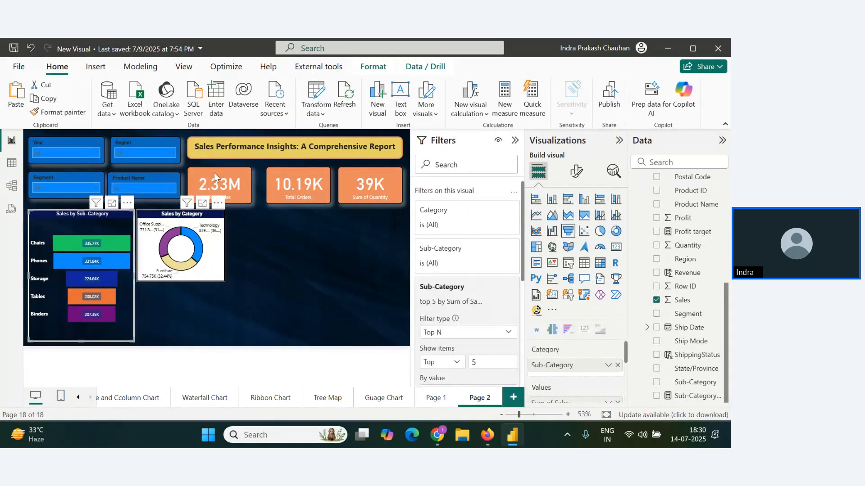
pyautogui.click(57, 113)
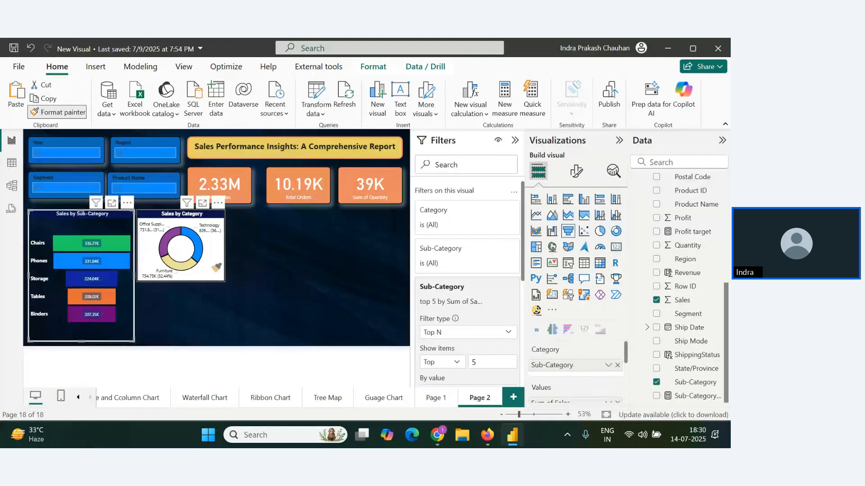
pyautogui.click(216, 268)
pyautogui.click(192, 328)
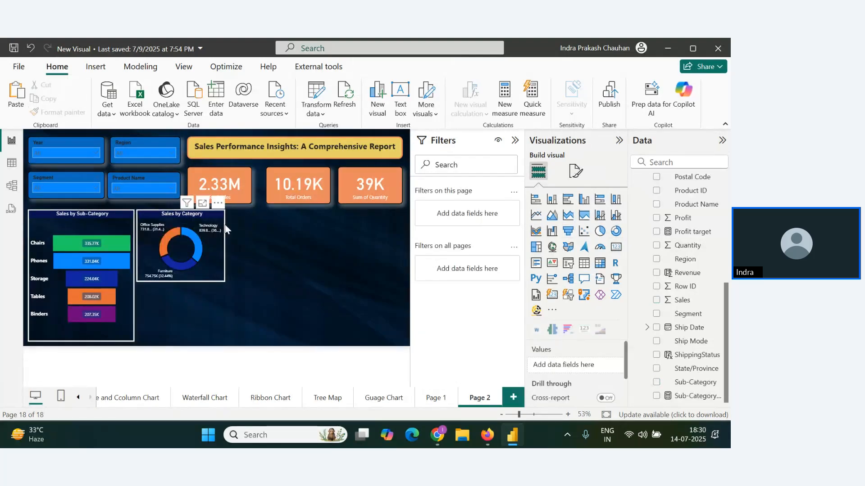
pyautogui.click(99, 216)
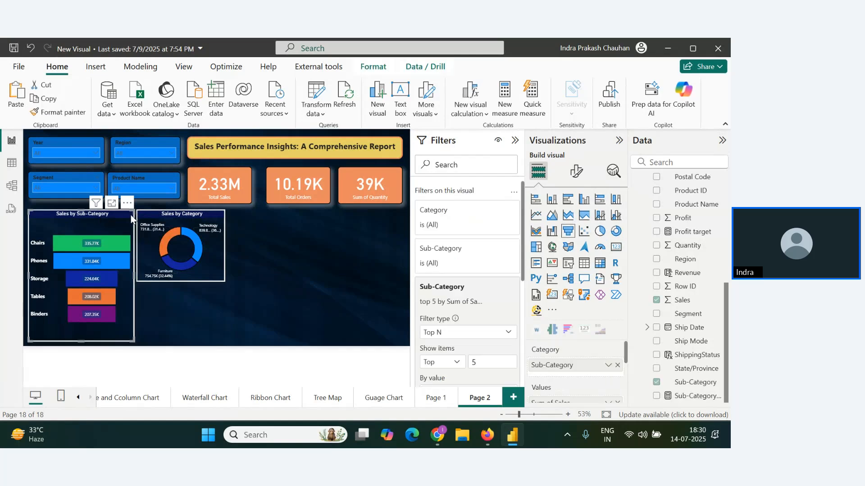
# - Change the background color of the Sales by Sub-Category funnel chart's title to orange (Theme color 3, 20% lighter)
pyautogui.click(577, 172)
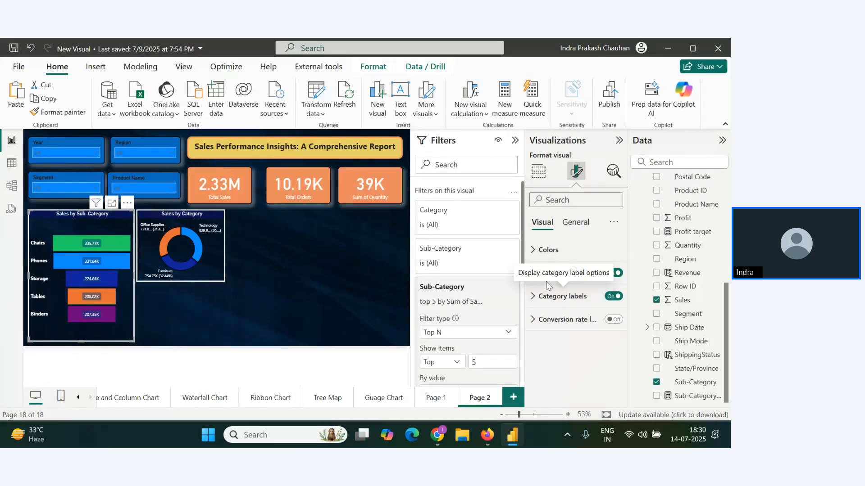
pyautogui.click(572, 250)
pyautogui.click(577, 223)
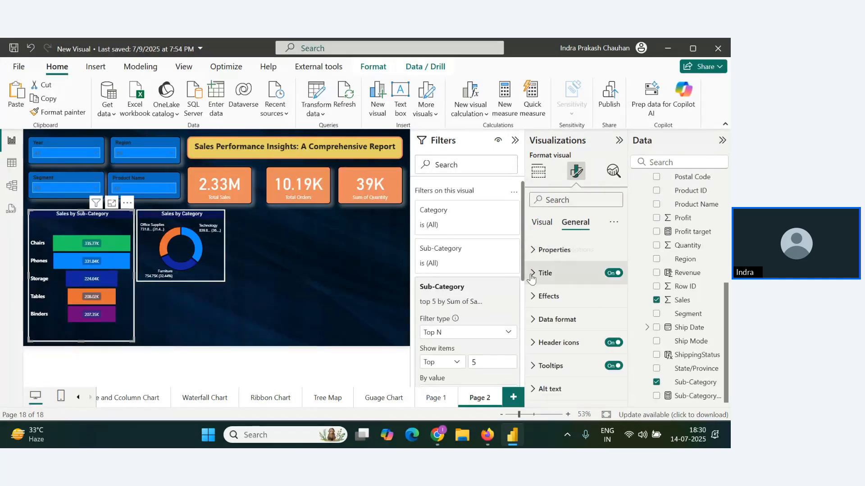
pyautogui.click(551, 276)
pyautogui.scroll(-1, 564, 351)
pyautogui.scroll(-1, 563, 351)
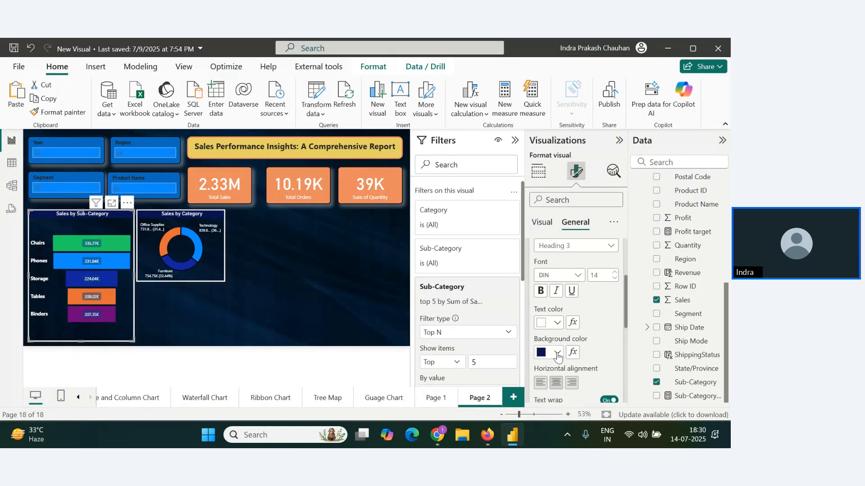
pyautogui.click(557, 353)
pyautogui.click(612, 170)
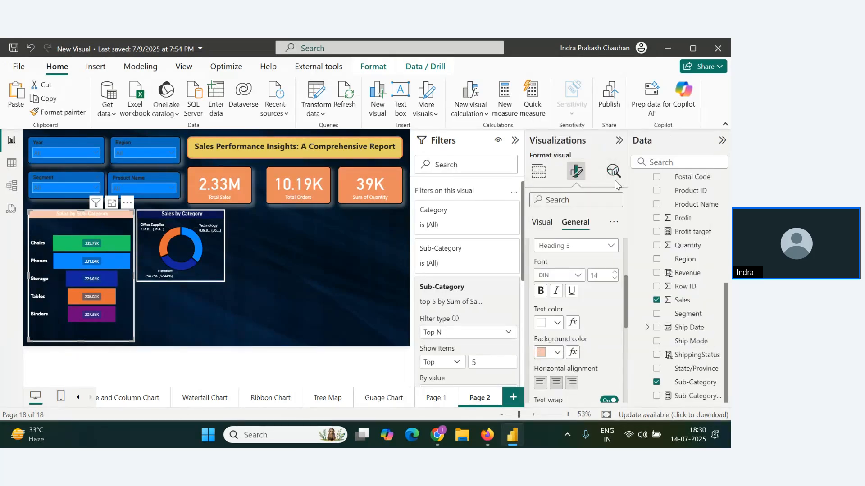
pyautogui.click(549, 356)
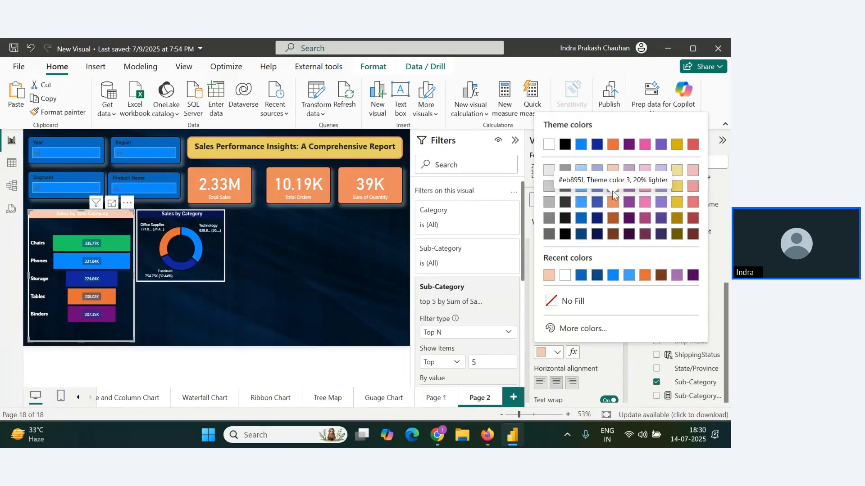
pyautogui.click(612, 191)
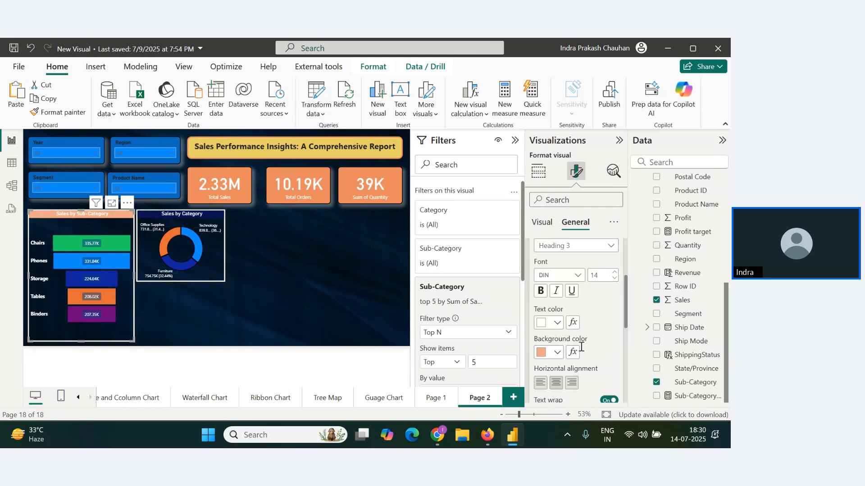
pyautogui.click(557, 353)
pyautogui.click(615, 204)
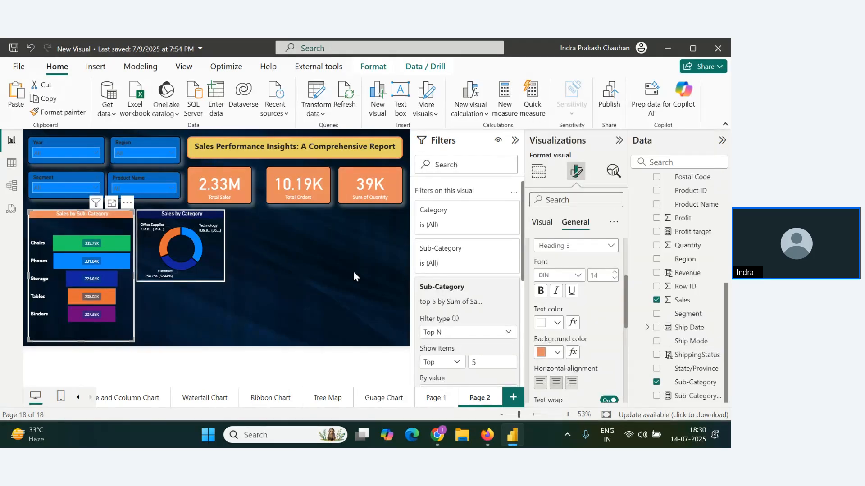
# - Apply the funnel chart's formatting to the Sales by Category donut chart with Format painter
pyautogui.click(315, 285)
pyautogui.click(84, 226)
pyautogui.click(58, 112)
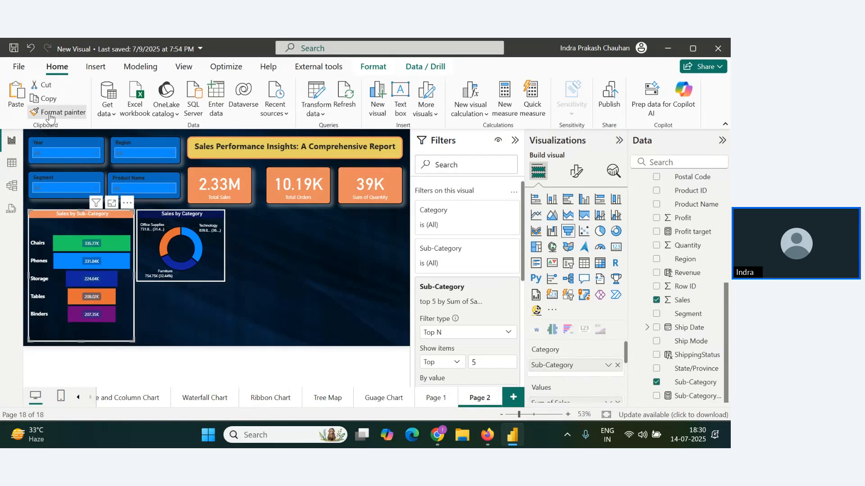
pyautogui.click(206, 264)
pyautogui.click(280, 274)
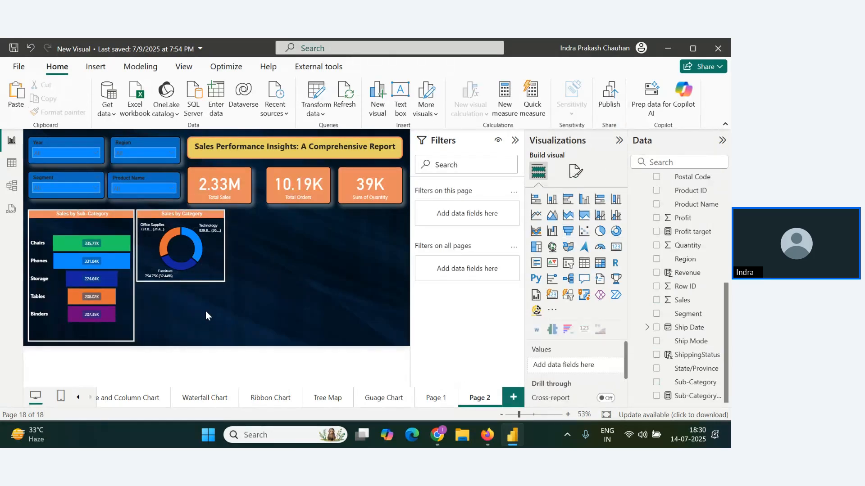
# - Copy the Sales by Region pie chart from the Pie Chart page to Page 2, and place it smaller below the donut chart
pyautogui.click(78, 398)
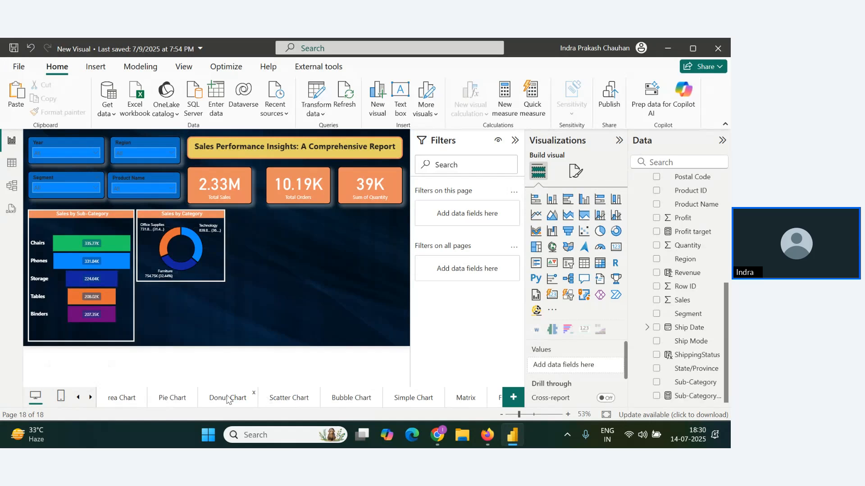
pyautogui.click(173, 399)
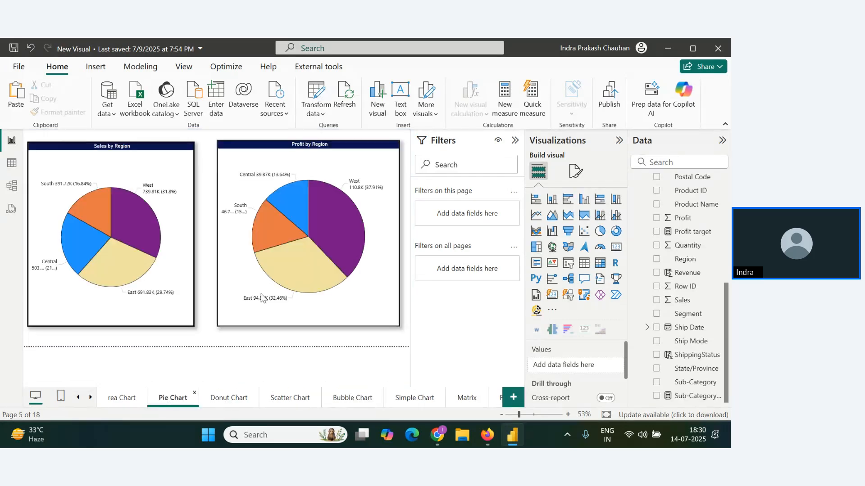
pyautogui.click(147, 152)
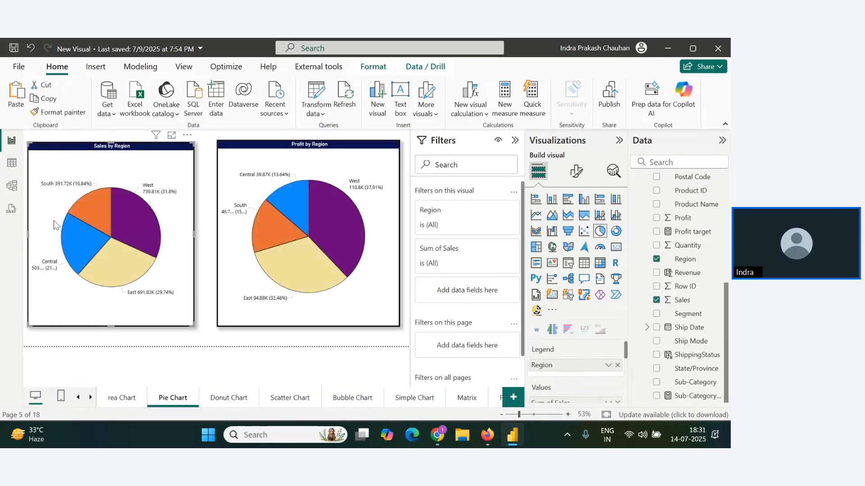
pyautogui.click(91, 398)
pyautogui.click(480, 398)
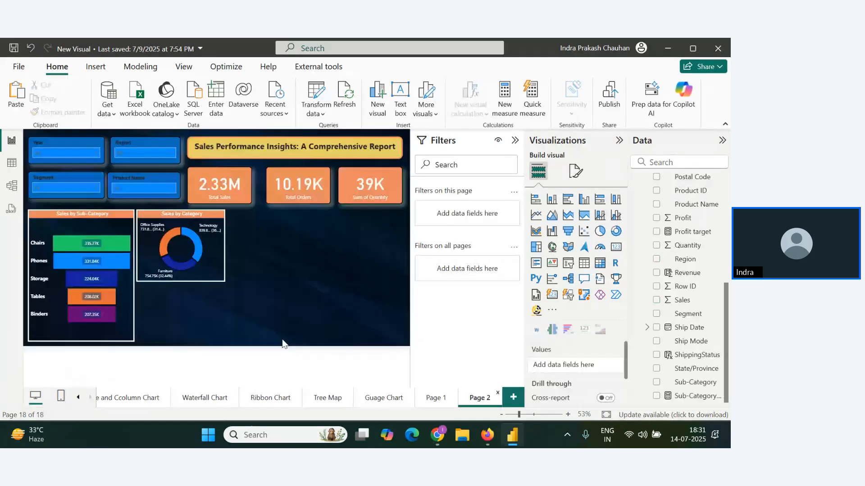
pyautogui.hotkey('ctrl', 'v')
pyautogui.moveTo(100, 155); pyautogui.dragTo(230, 173)
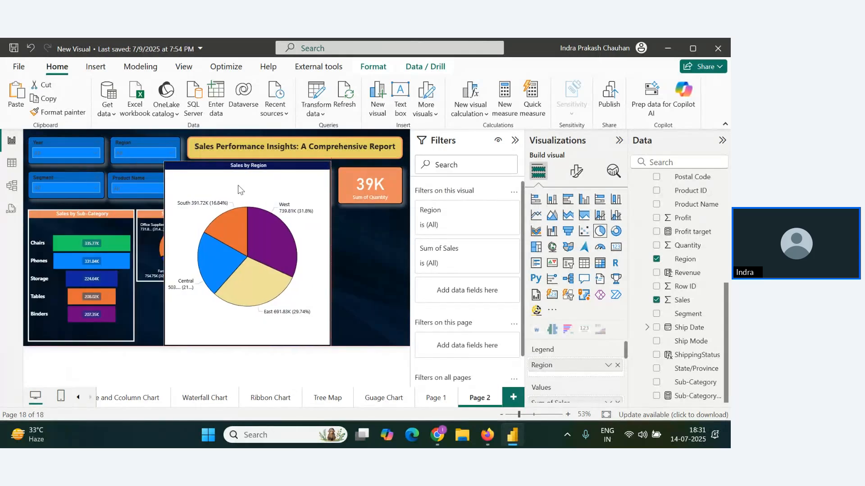
pyautogui.moveTo(160, 167); pyautogui.dragTo(184, 287)
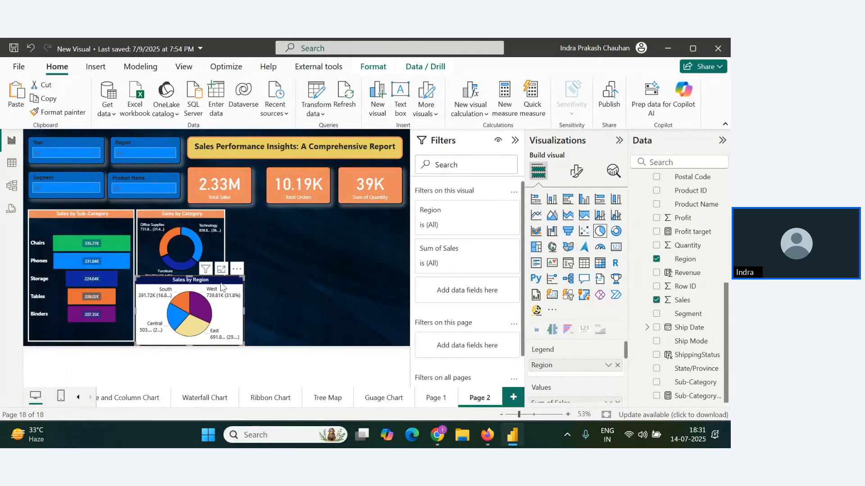
# - Narrow the Sales by Region pie and the Sales by Category donut to matching widths beside the funnel chart
pyautogui.moveTo(246, 276); pyautogui.dragTo(219, 276)
pyautogui.click(212, 261)
pyautogui.click(220, 298)
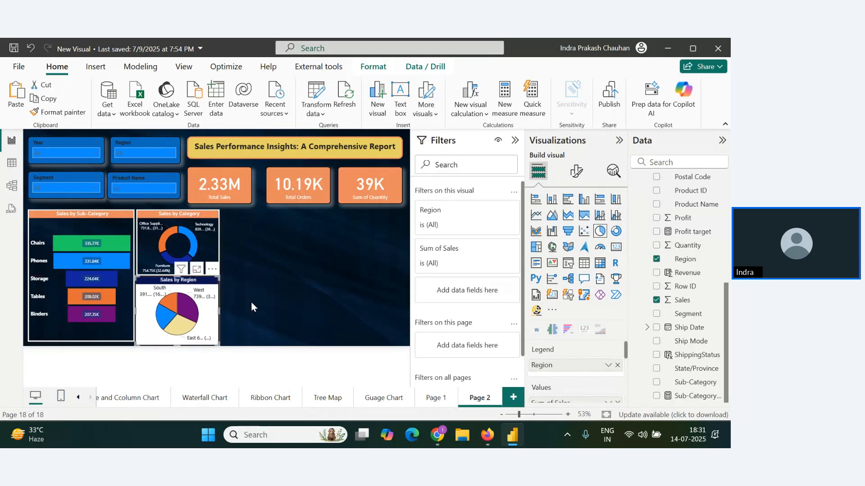
pyautogui.click(252, 307)
pyautogui.moveTo(203, 316); pyautogui.dragTo(203, 315)
pyautogui.click(248, 314)
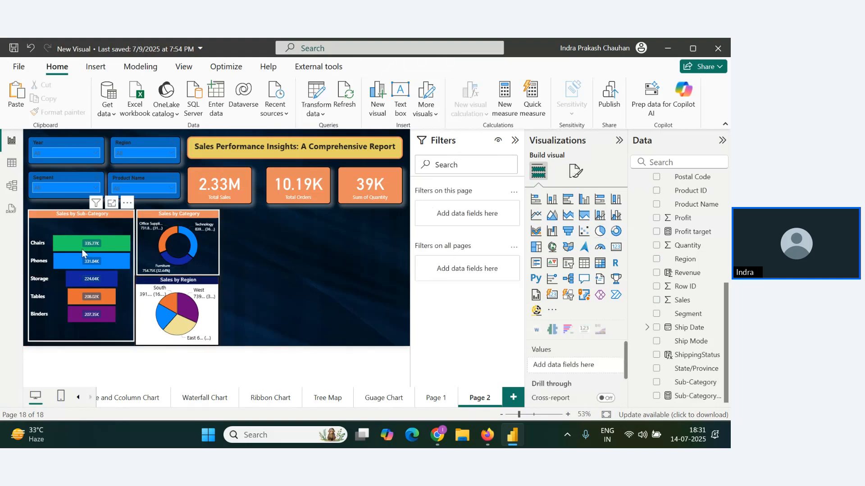
# - Copy the funnel chart's formatting onto the Sales by Region pie chart with Format painter
pyautogui.click(126, 310)
pyautogui.click(63, 114)
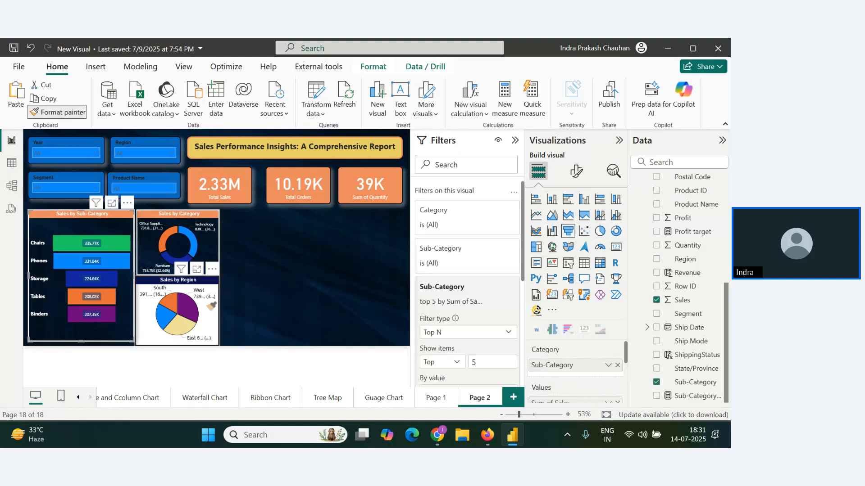
pyautogui.click(210, 308)
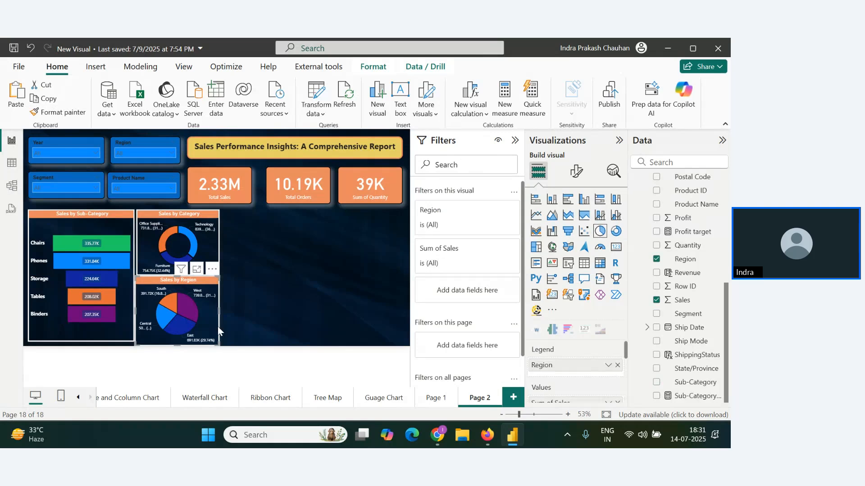
pyautogui.click(326, 306)
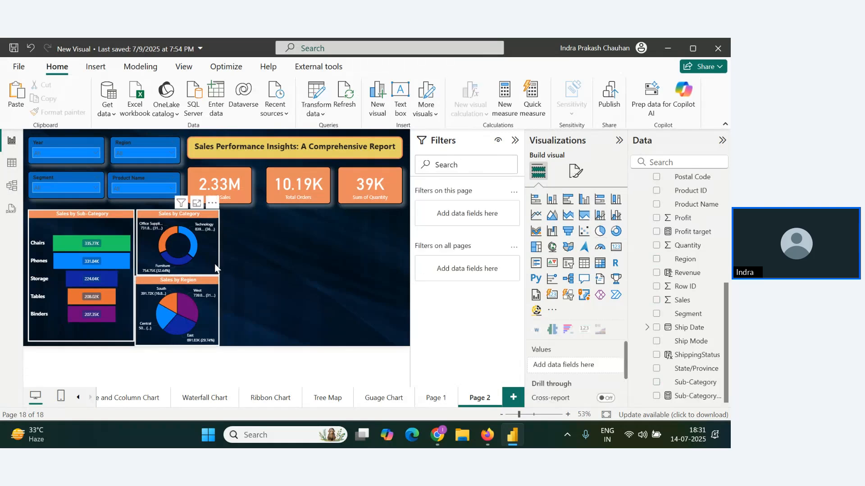
# - Extend the funnel chart down to the pie chart's lower edge and align the donut chart with the pie below it
pyautogui.moveTo(209, 263); pyautogui.dragTo(205, 261)
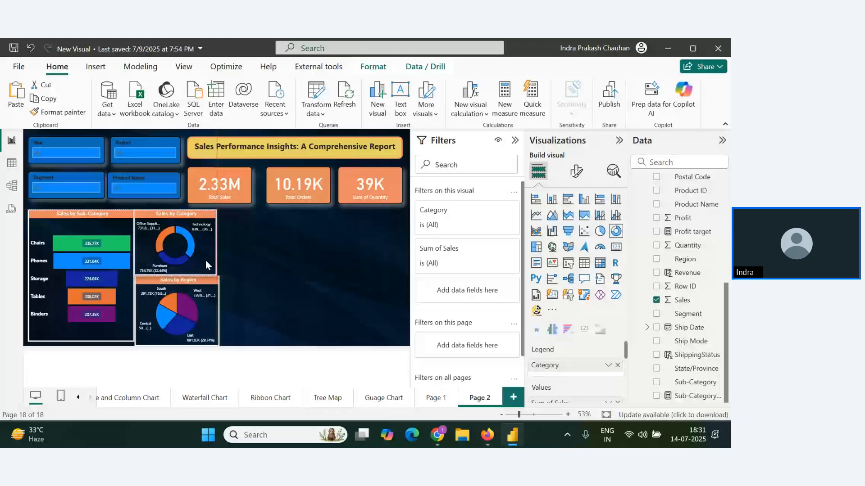
pyautogui.click(293, 320)
pyautogui.click(101, 344)
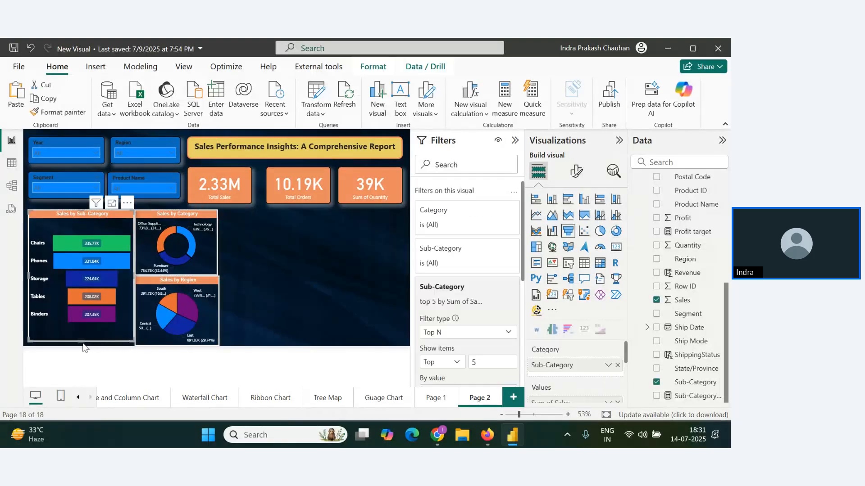
pyautogui.moveTo(81, 341); pyautogui.dragTo(81, 346)
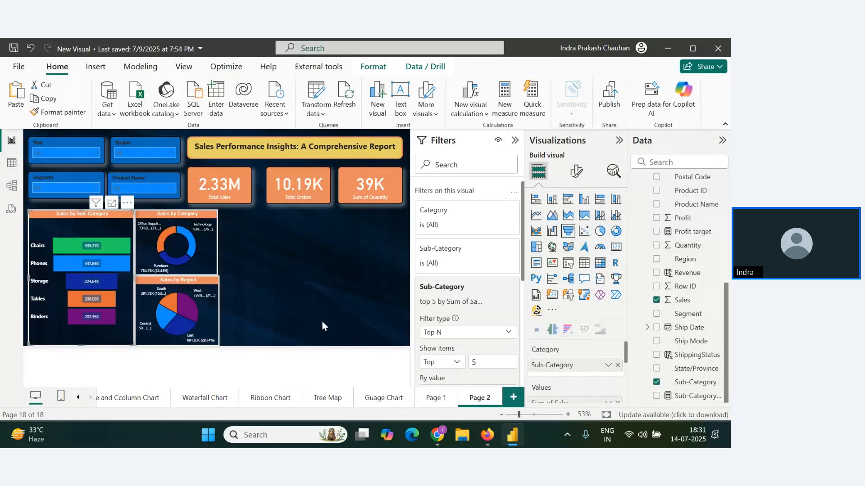
pyautogui.click(341, 302)
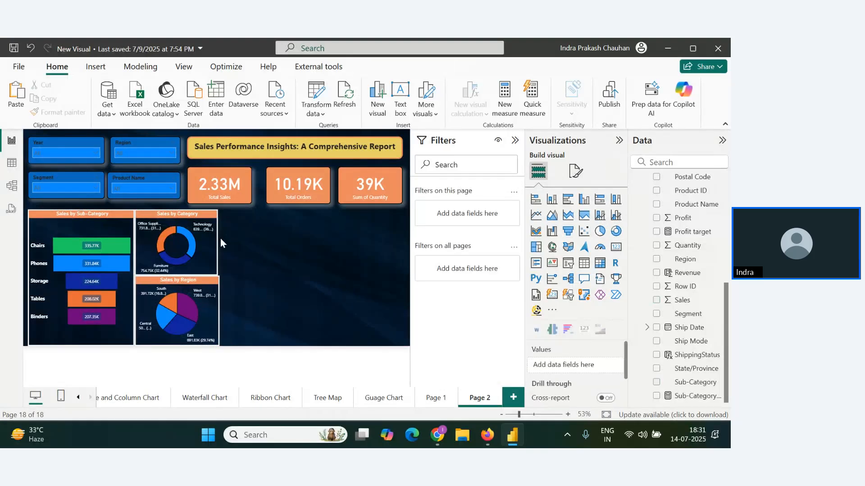
pyautogui.moveTo(198, 217); pyautogui.dragTo(198, 218)
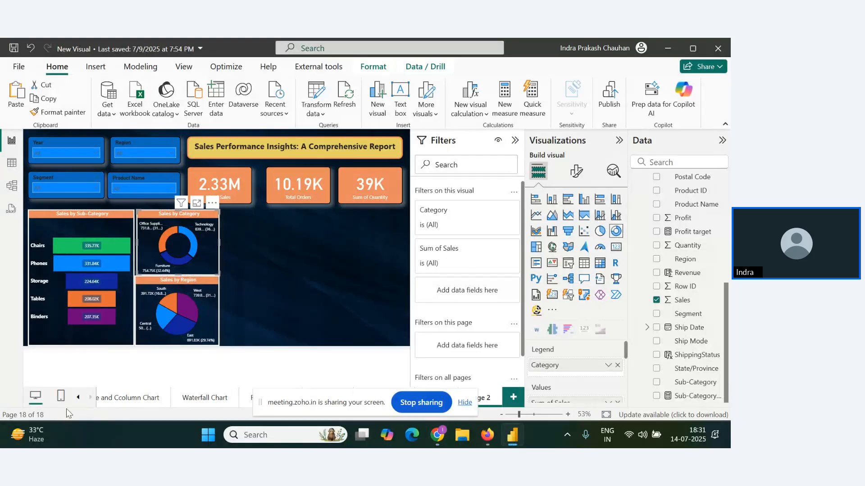
# - Copy the Monthly Sales Trend line chart from the Line Chart page and paste it onto Page 2
pyautogui.click(79, 398)
pyautogui.click(79, 398)
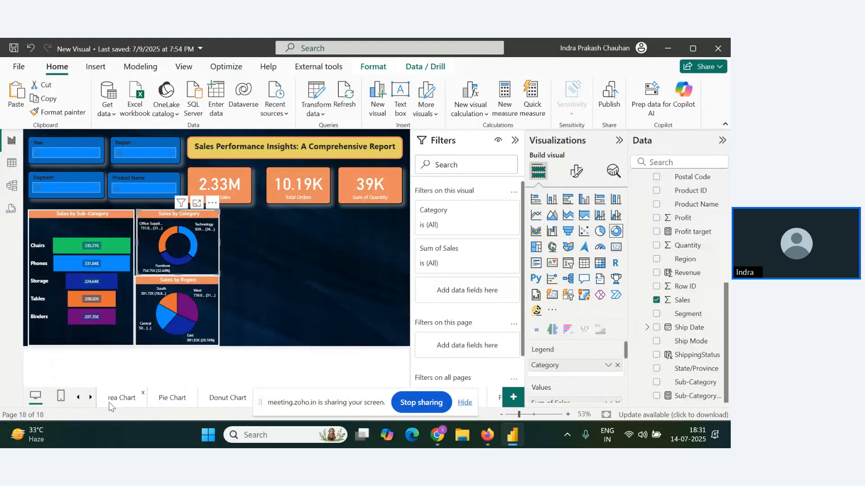
pyautogui.click(79, 398)
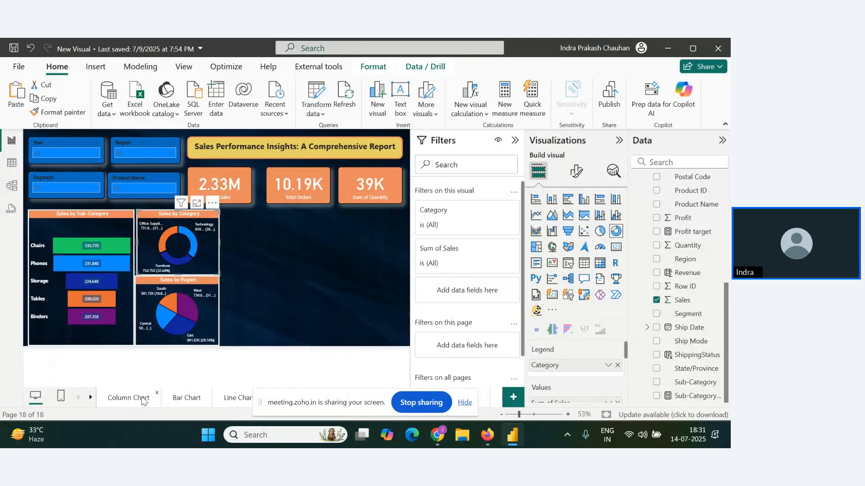
pyautogui.click(230, 399)
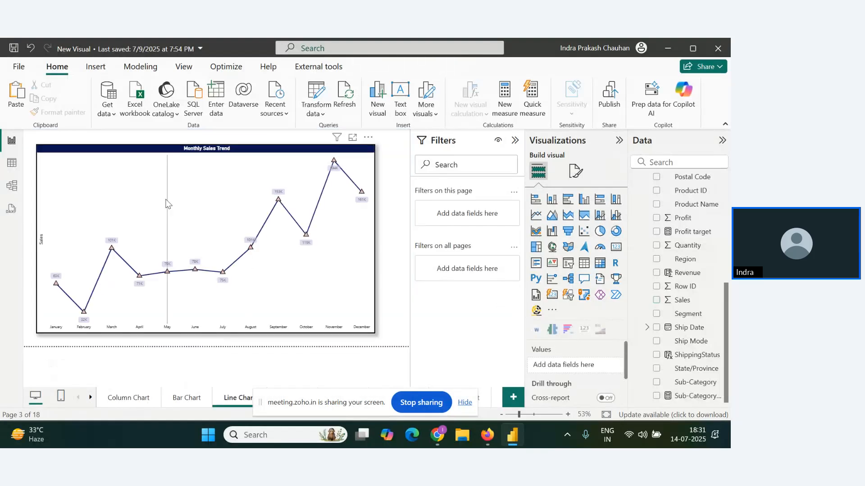
pyautogui.click(113, 155)
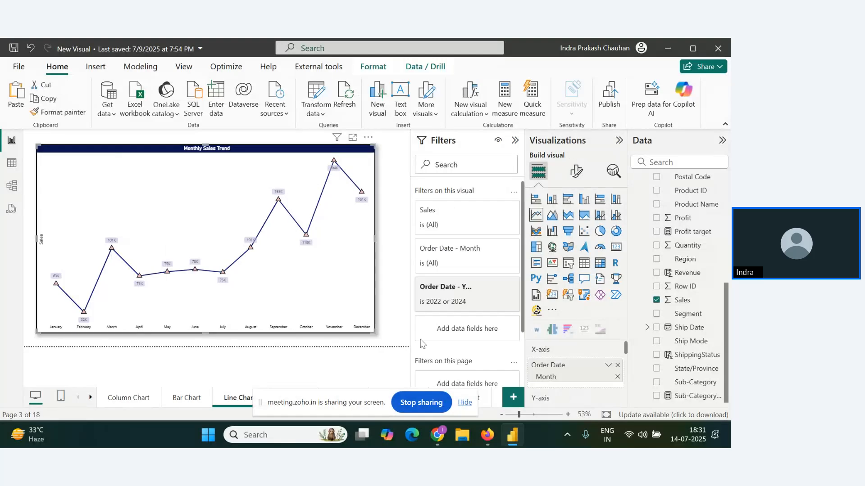
pyautogui.click(91, 398)
pyautogui.click(91, 398)
pyautogui.click(91, 398)
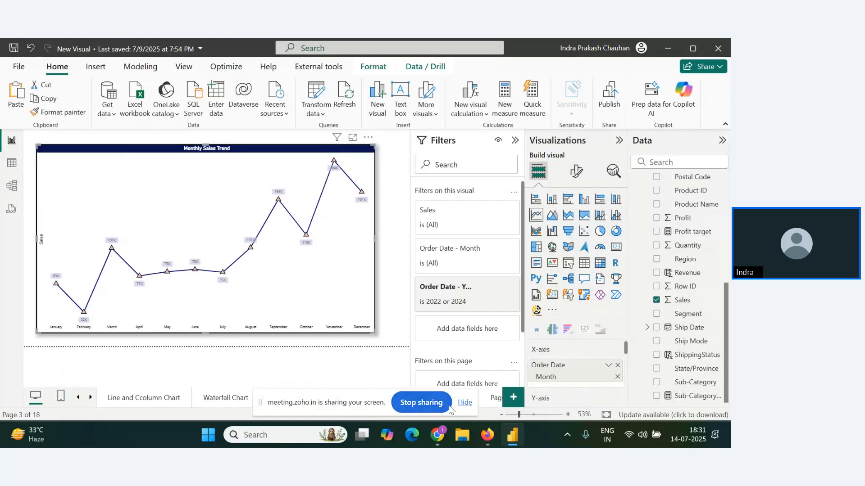
pyautogui.click(464, 403)
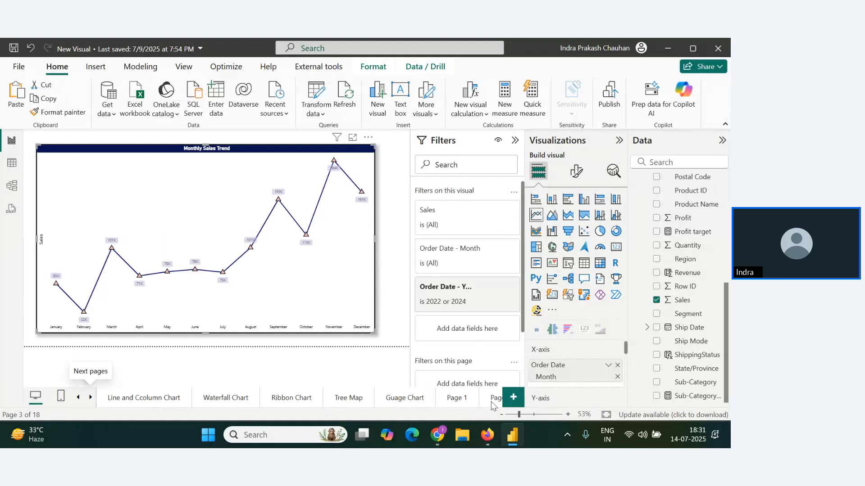
pyautogui.click(493, 400)
pyautogui.hotkey('ctrl', 'v')
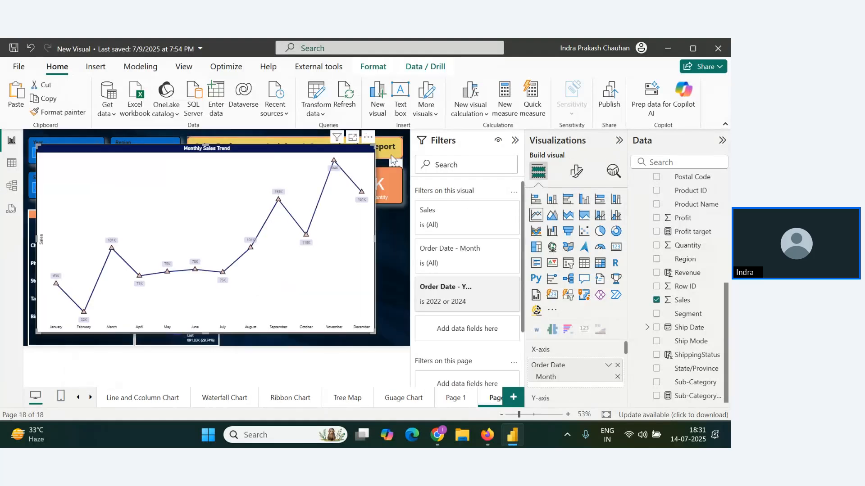
# - Shrink the Monthly Sales Trend chart and fit it below the KPI cards, beside the donut chart and about equally tall
pyautogui.moveTo(366, 152); pyautogui.dragTo(257, 229)
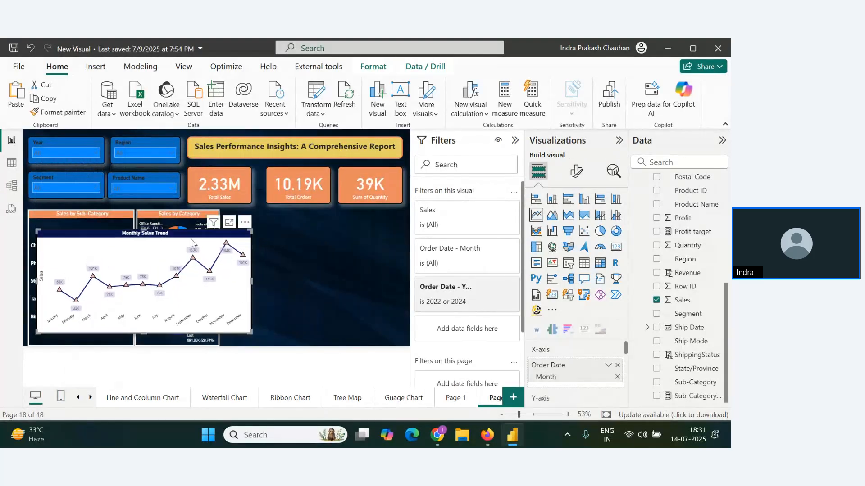
pyautogui.moveTo(182, 234); pyautogui.dragTo(340, 216)
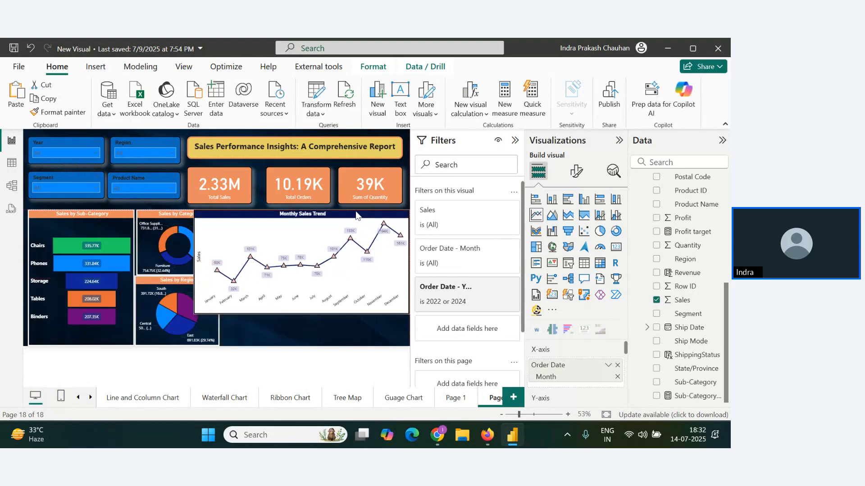
pyautogui.moveTo(188, 314); pyautogui.dragTo(223, 280)
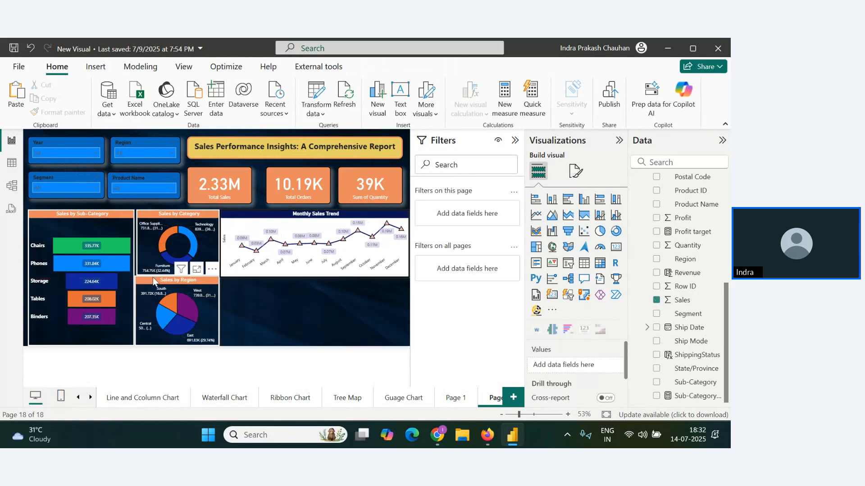
# - Copy the Sales by Category donut chart's formatting onto the Monthly Sales Trend line chart and set its X-axis label color to white
pyautogui.click(148, 254)
pyautogui.click(342, 252)
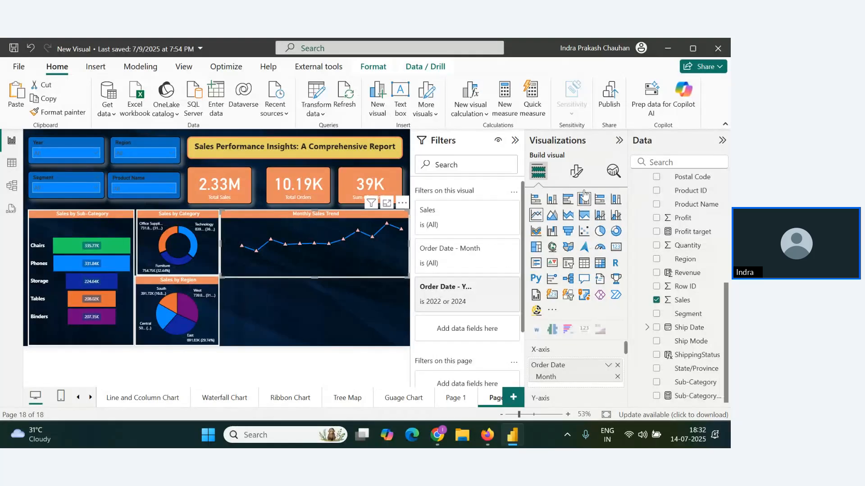
pyautogui.click(577, 171)
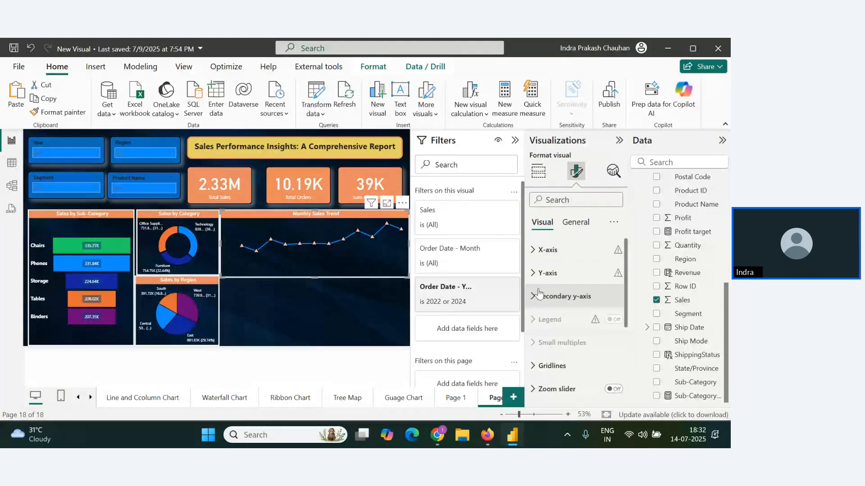
pyautogui.click(548, 250)
pyautogui.click(577, 339)
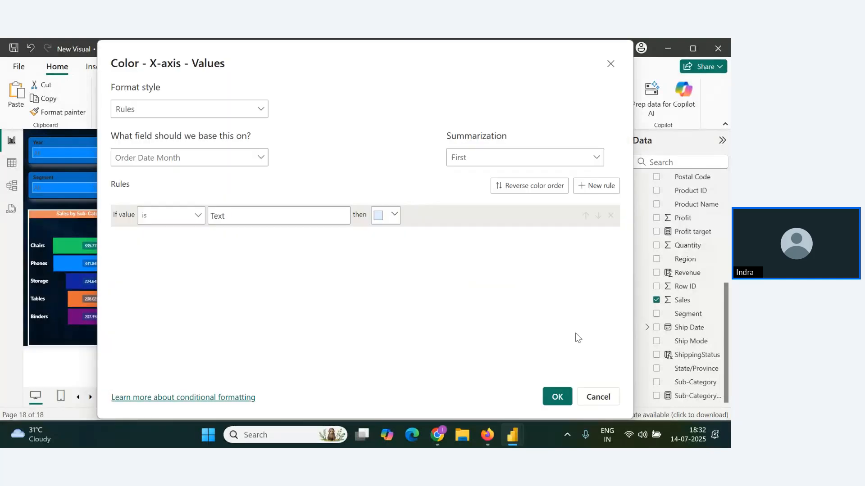
pyautogui.click(610, 64)
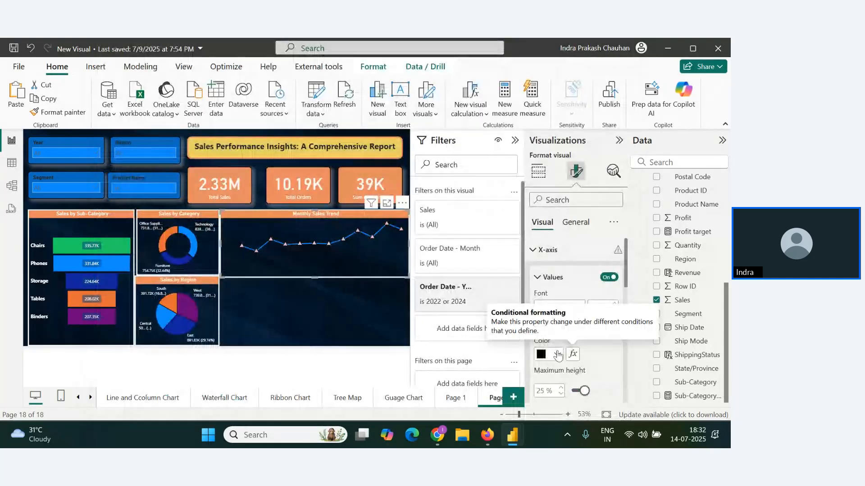
pyautogui.click(555, 354)
pyautogui.click(550, 180)
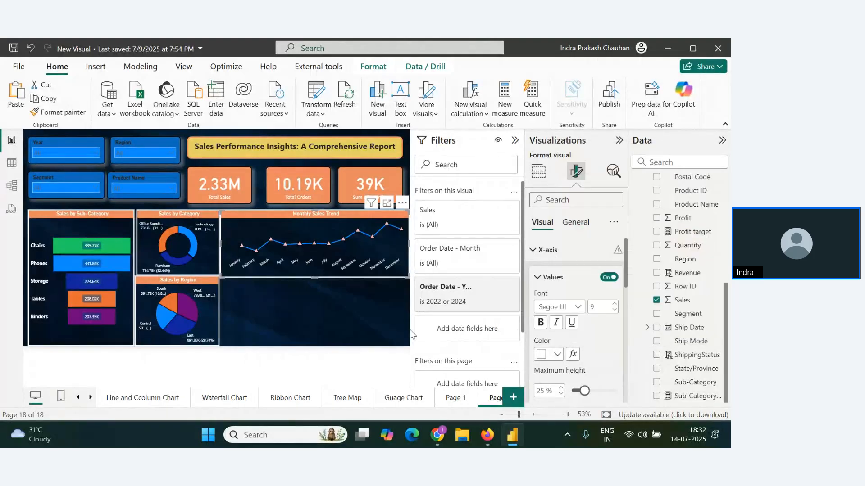
pyautogui.click(337, 341)
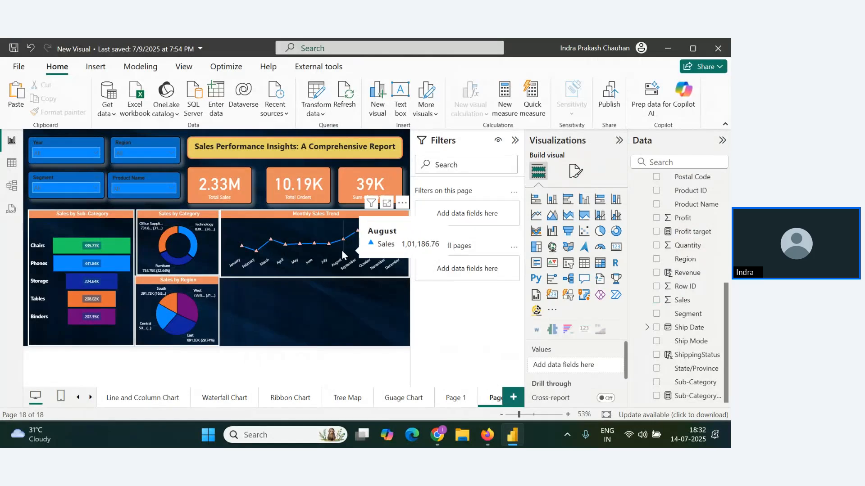
# - Turn on data labels for the Monthly Sales Trend line chart
pyautogui.click(400, 261)
pyautogui.click(576, 171)
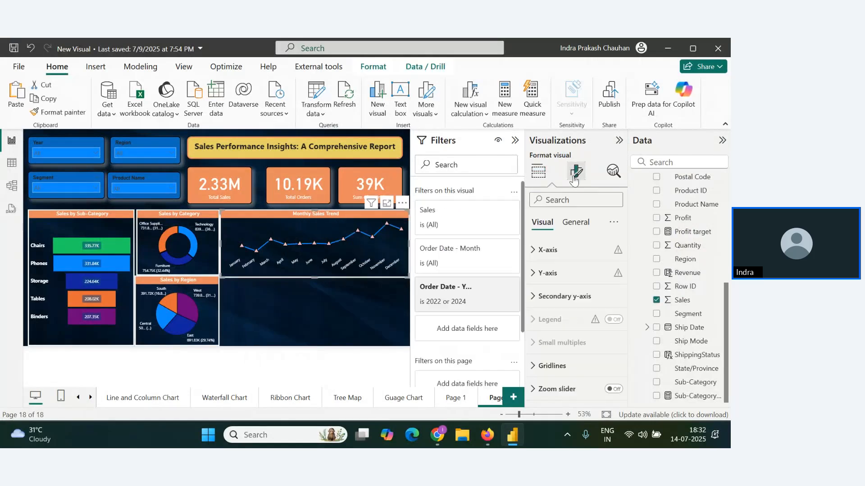
pyautogui.scroll(-3, 578, 338)
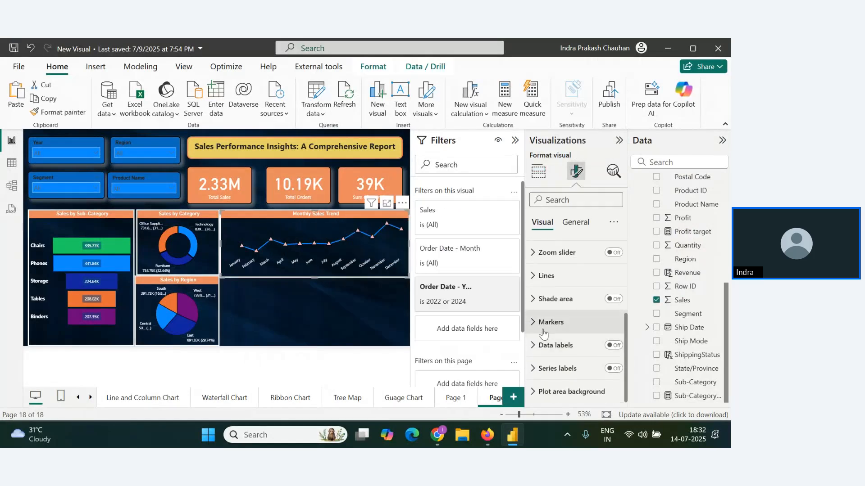
pyautogui.click(615, 345)
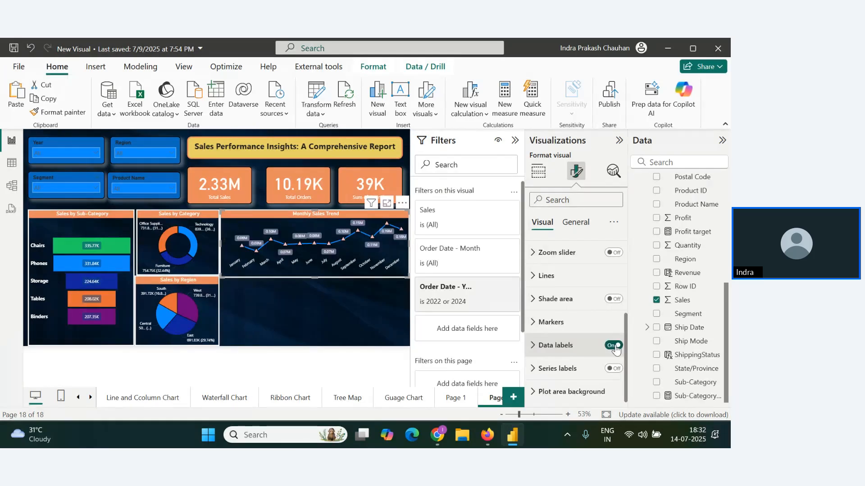
pyautogui.click(347, 314)
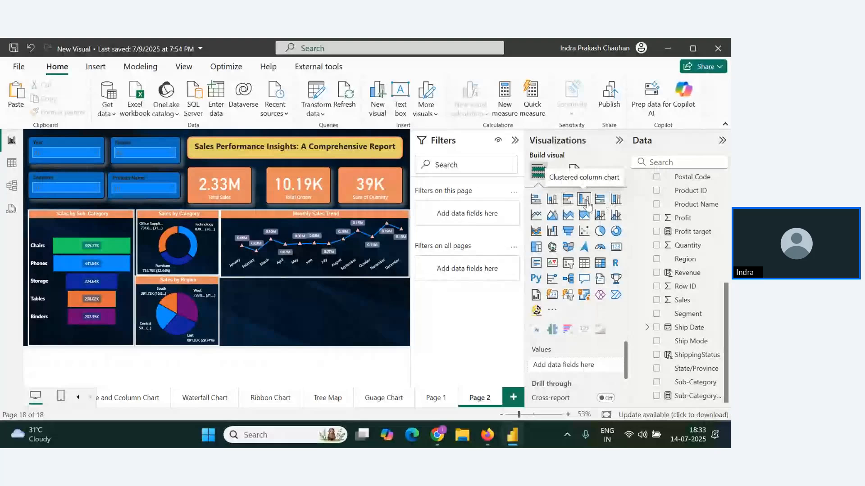
# - Insert a stacked column chart below the Monthly Sales Trend chart with State/Province on the X-axis and Sales on the Y-axis
pyautogui.click(552, 199)
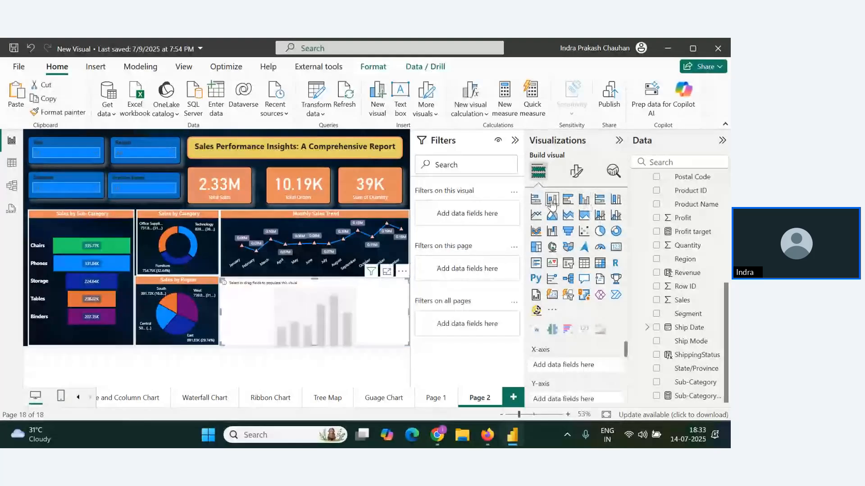
pyautogui.moveTo(690, 369); pyautogui.dragTo(568, 365)
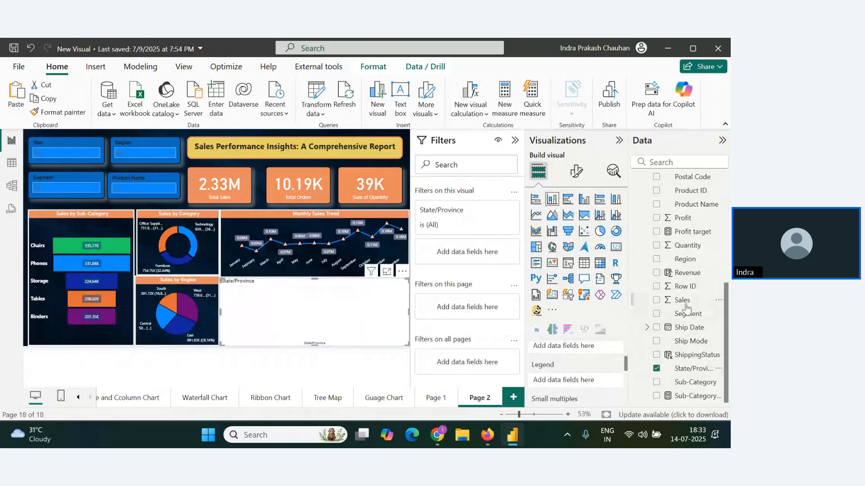
pyautogui.moveTo(682, 300); pyautogui.dragTo(572, 380)
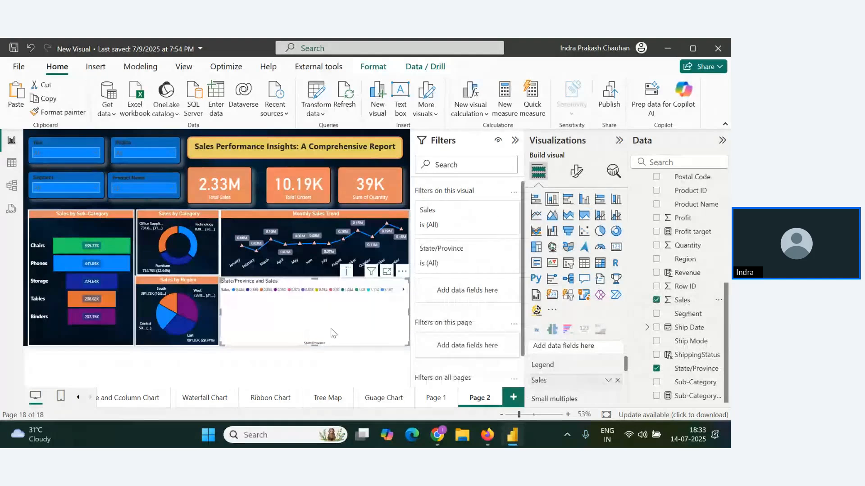
pyautogui.click(618, 381)
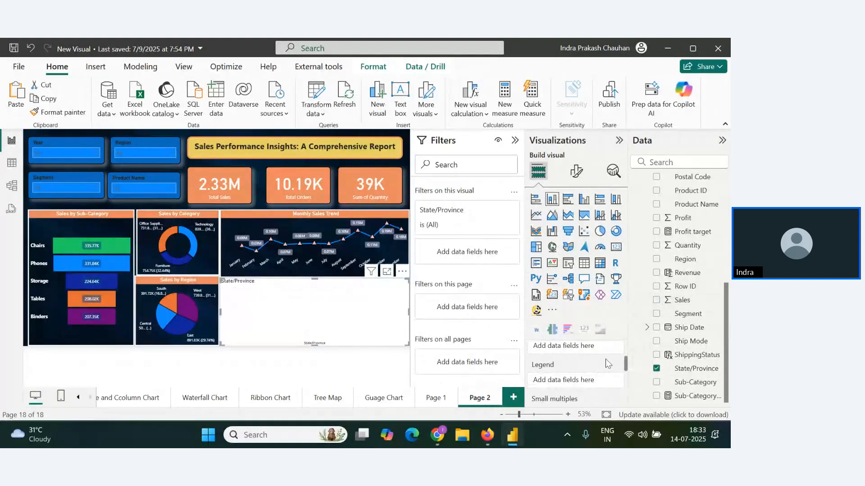
pyautogui.scroll(-1, 605, 363)
pyautogui.scroll(-1, 603, 364)
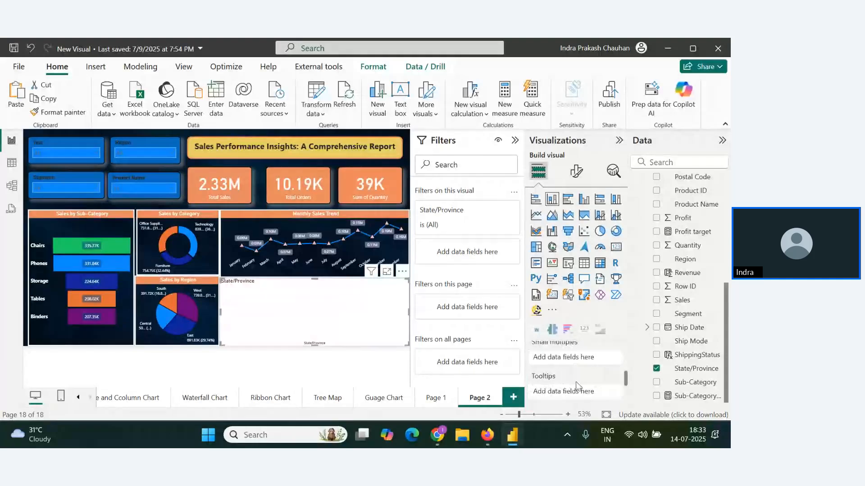
pyautogui.scroll(3, 578, 385)
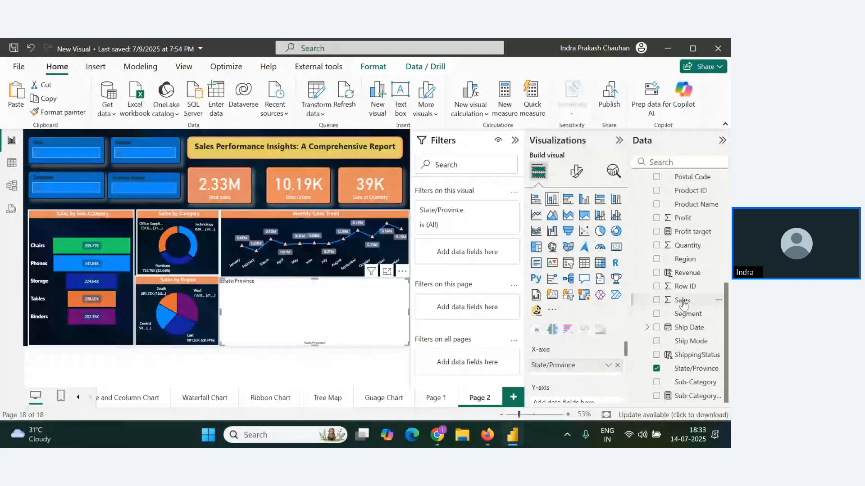
pyautogui.moveTo(683, 305); pyautogui.dragTo(580, 354)
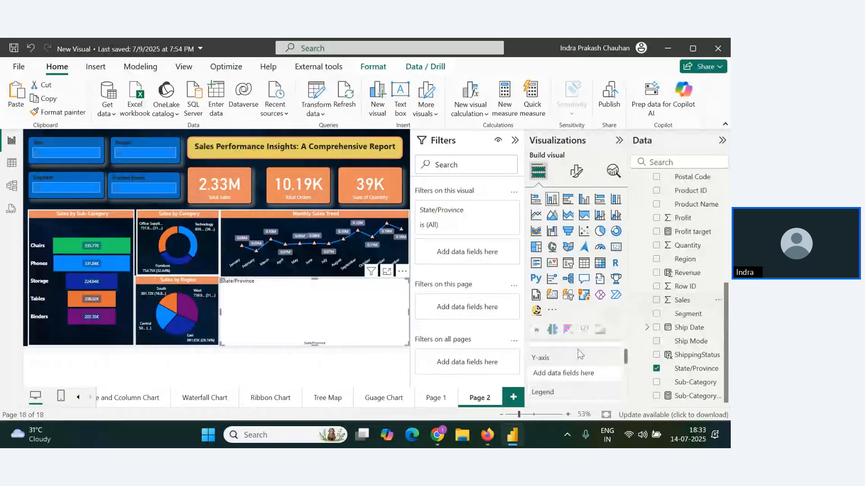
pyautogui.moveTo(682, 300); pyautogui.dragTo(592, 382)
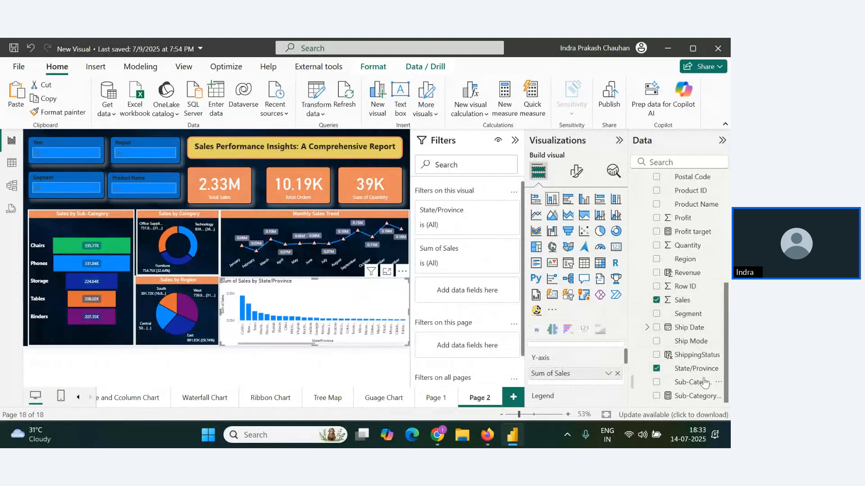
# - Filter the column chart by State/Province with a Top N filter showing the top 10 by Sum of Sales
pyautogui.moveTo(696, 369); pyautogui.dragTo(501, 293)
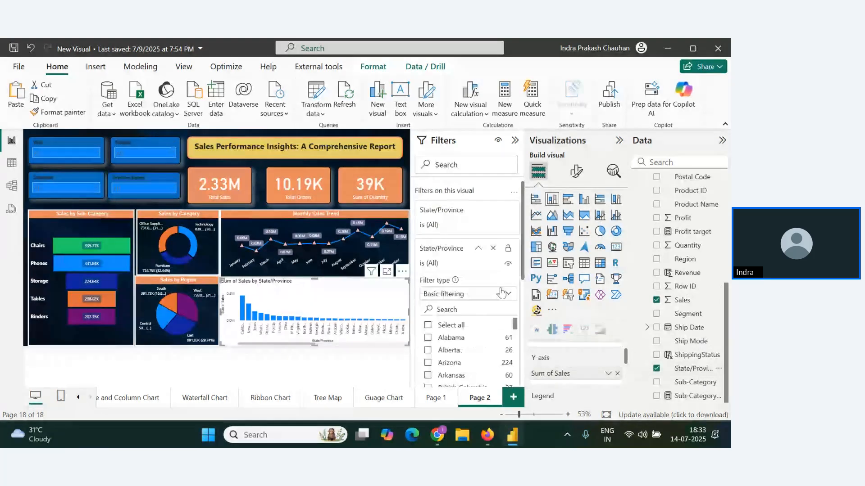
pyautogui.click(502, 293)
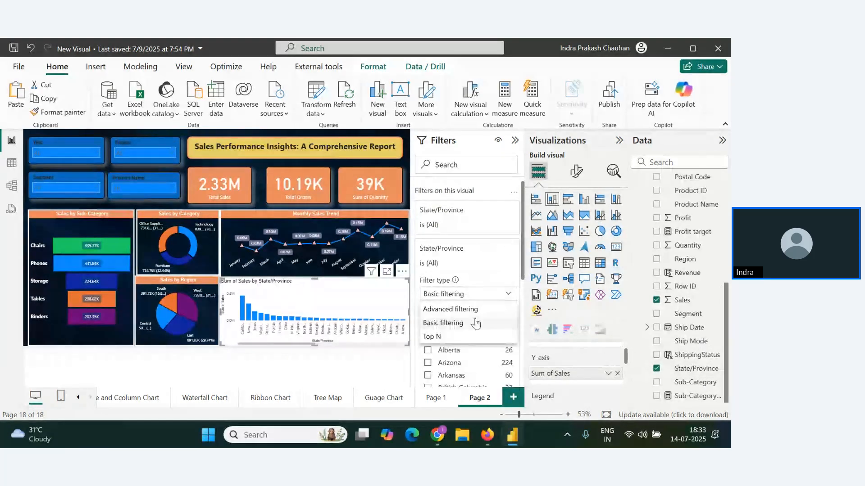
pyautogui.click(458, 335)
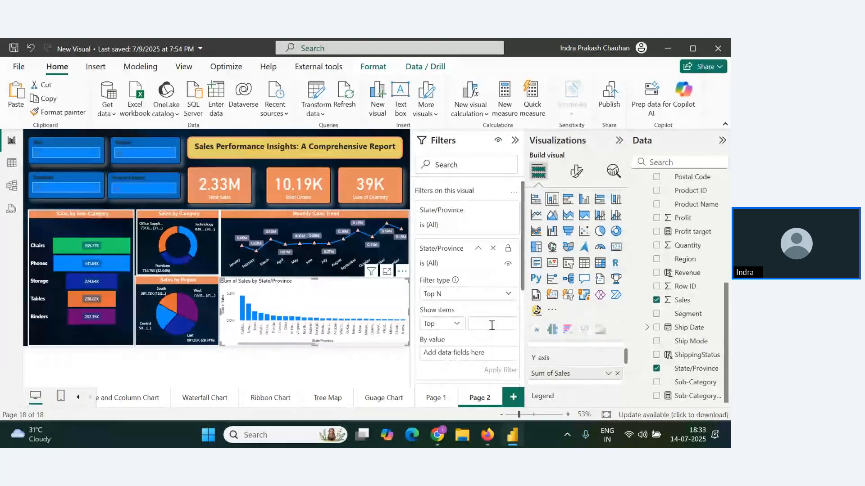
pyautogui.click(492, 324)
pyautogui.write('10')
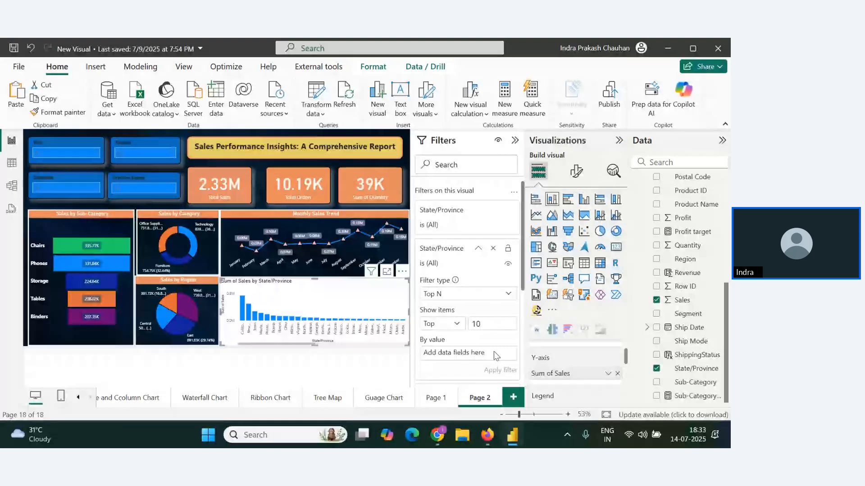
pyautogui.moveTo(682, 299); pyautogui.dragTo(494, 353)
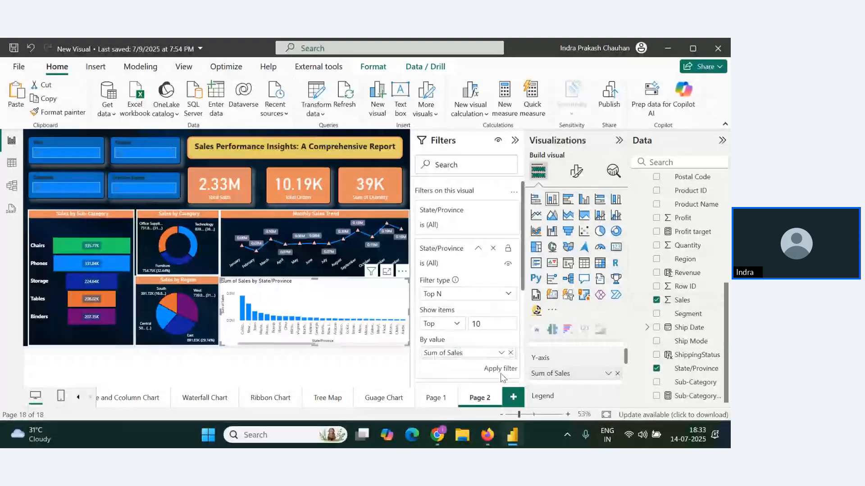
pyautogui.click(501, 372)
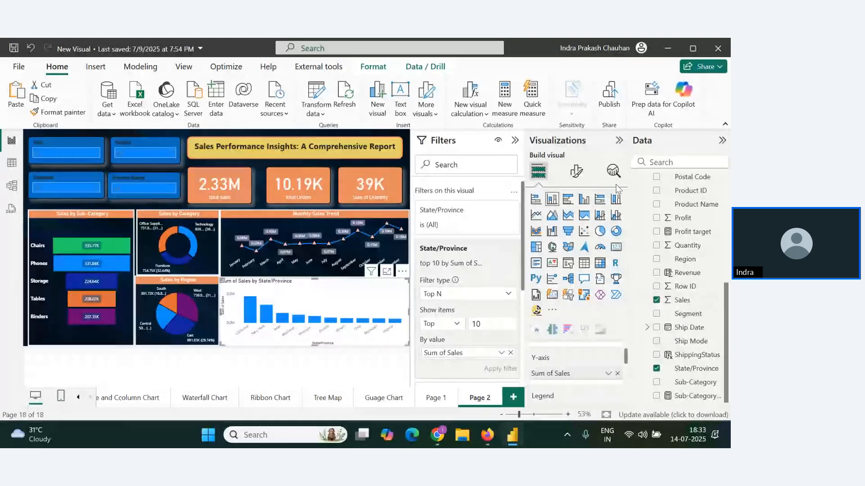
# - Change the column chart's title text to "Top 10 States"
pyautogui.click(576, 171)
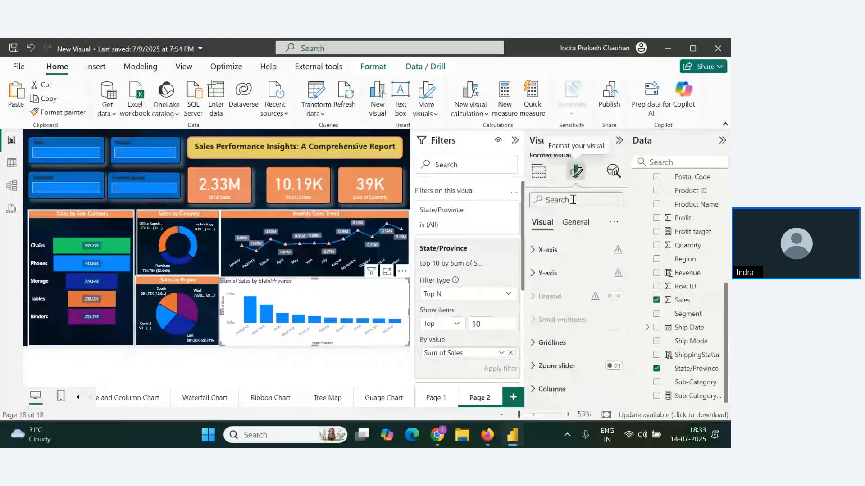
pyautogui.click(575, 222)
pyautogui.click(535, 276)
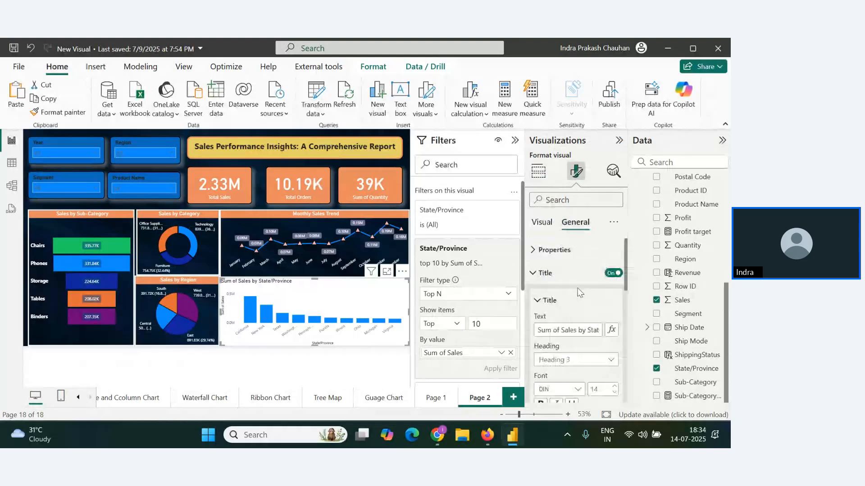
pyautogui.tripleClick(562, 330)
pyautogui.write('Top 10')
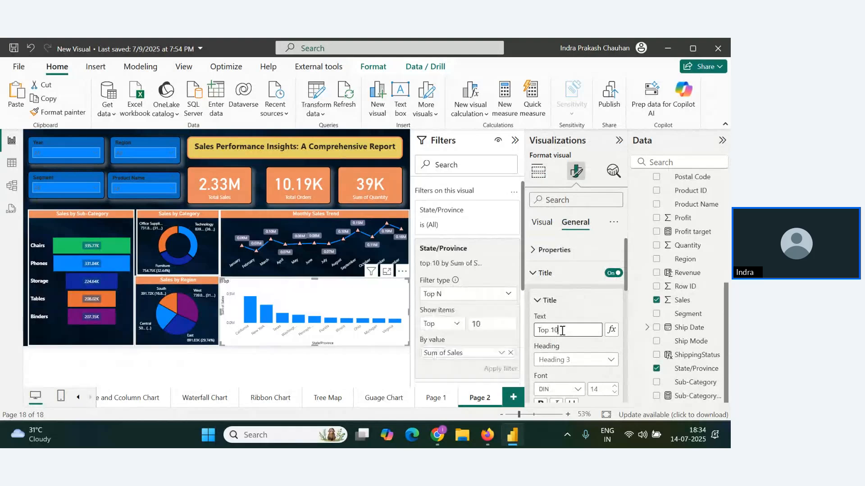
pyautogui.write(' Sta')
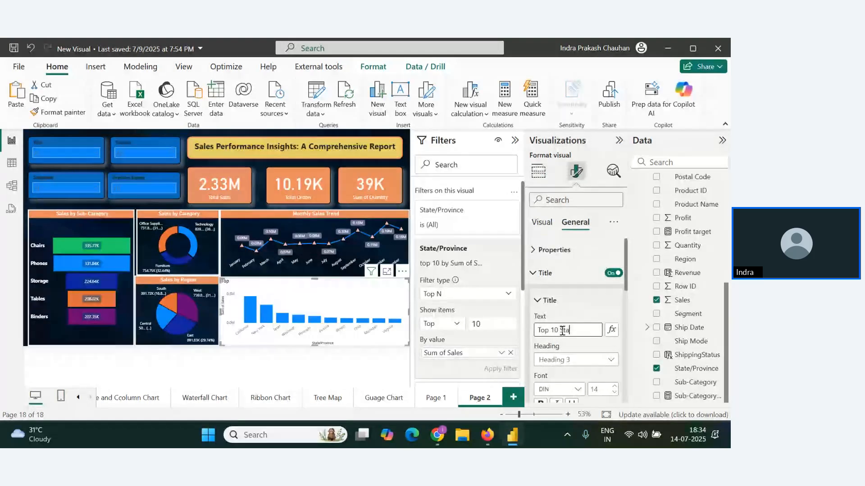
pyautogui.write('tes')
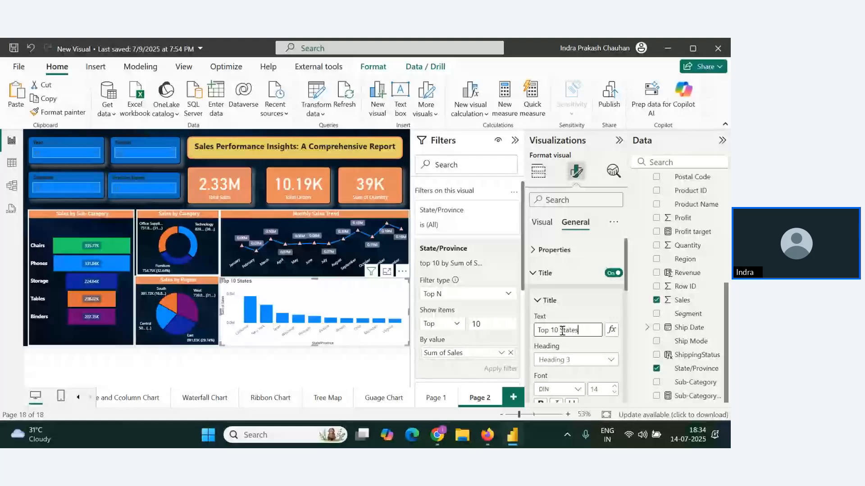
# - Center the Top 10 States title and give it an orange background like the other chart titles
pyautogui.scroll(-5, 562, 331)
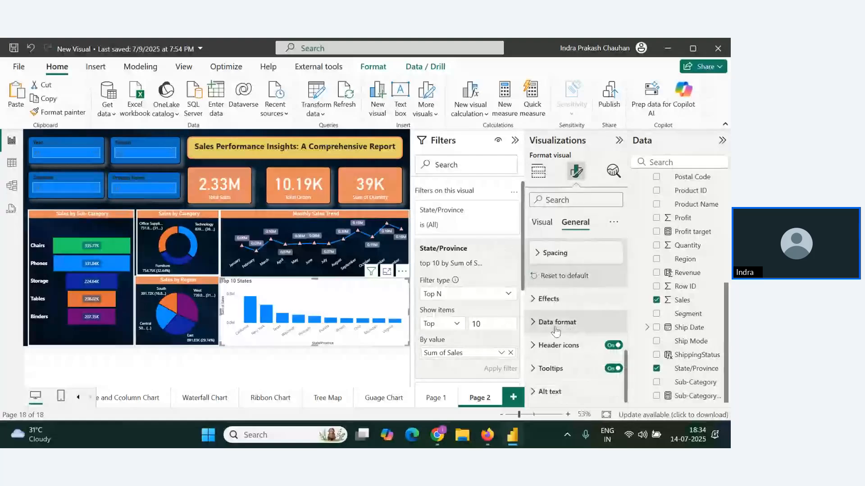
pyautogui.scroll(3, 556, 315)
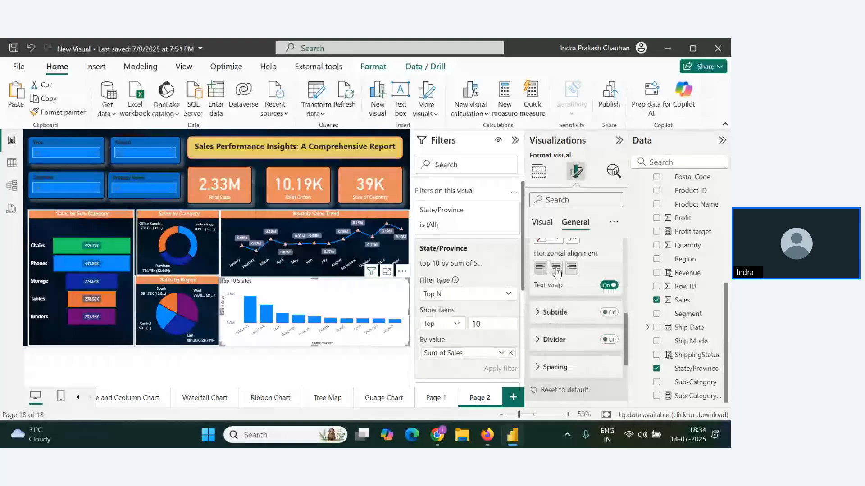
pyautogui.scroll(2, 557, 288)
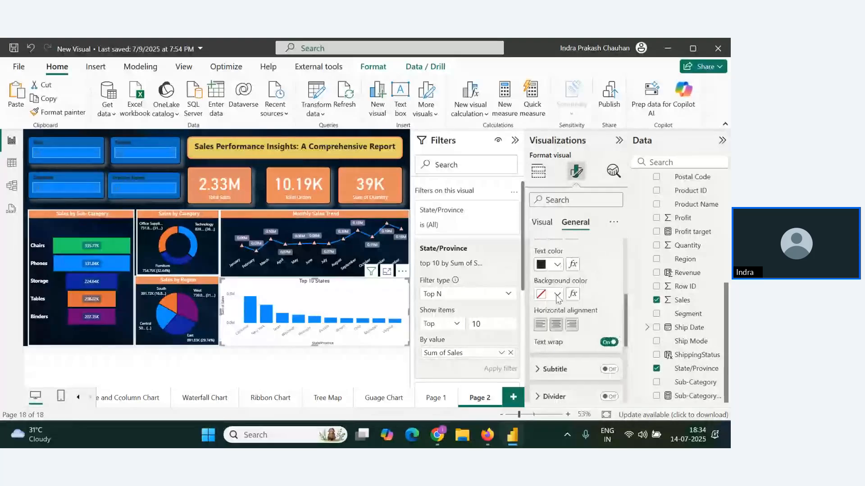
pyautogui.click(557, 295)
pyautogui.click(566, 225)
pyautogui.scroll(1, 558, 310)
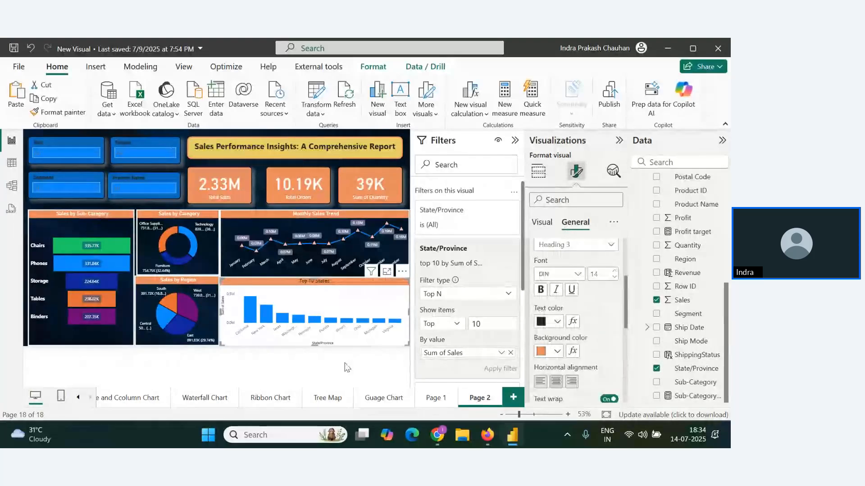
pyautogui.click(293, 366)
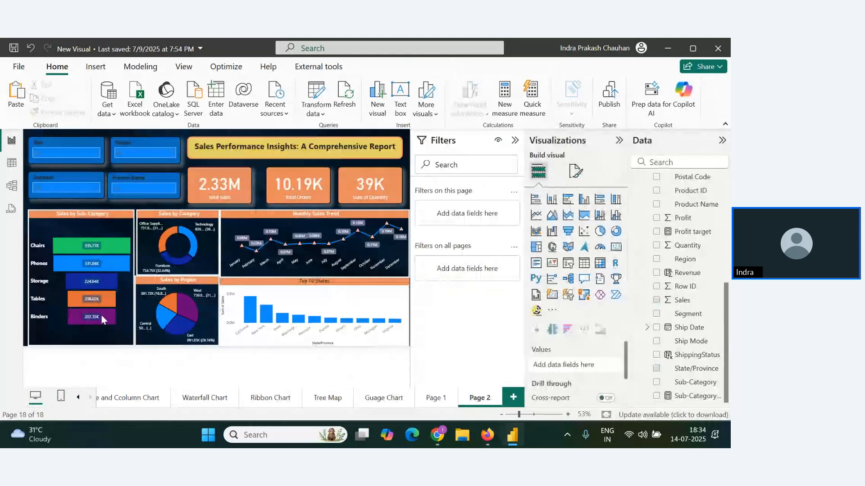
# - Copy the Sales by Sub-Category funnel chart's formatting onto the Top 10 States column chart with Format Painter
pyautogui.click(101, 314)
pyautogui.click(62, 113)
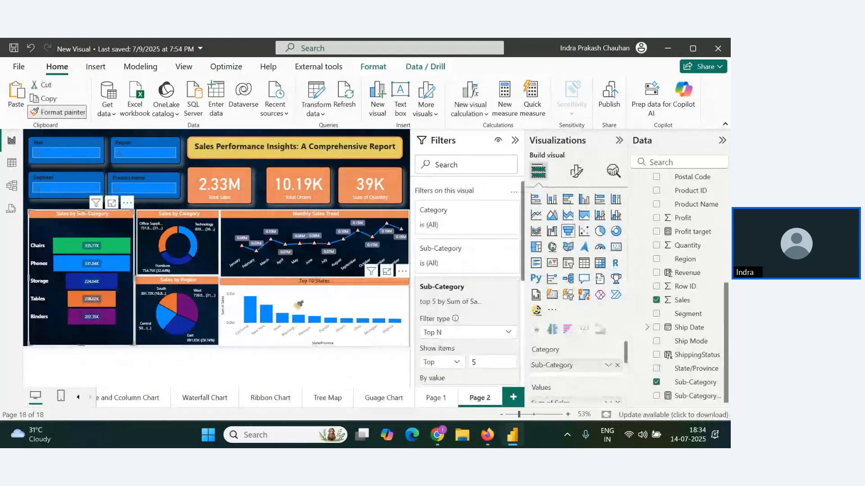
pyautogui.click(298, 305)
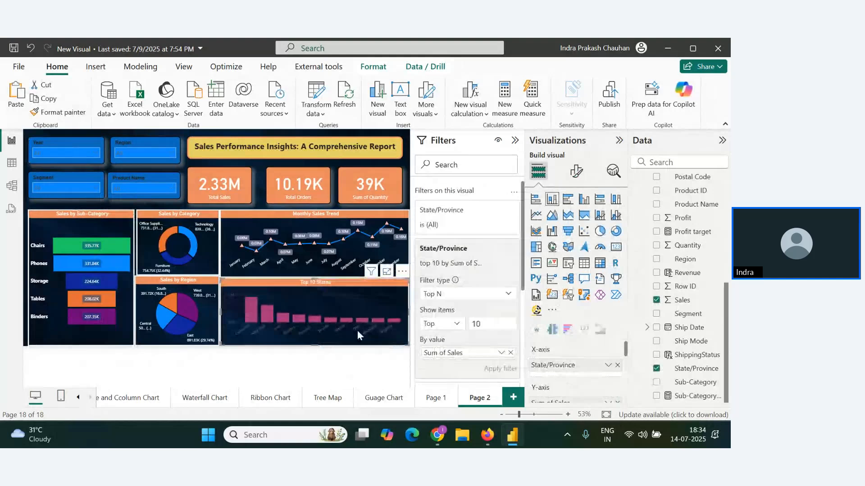
# - Set the Y-axis values' color to white on the Top 10 States column chart
pyautogui.click(577, 172)
pyautogui.scroll(-2, 559, 301)
pyautogui.scroll(2, 548, 292)
pyautogui.click(535, 275)
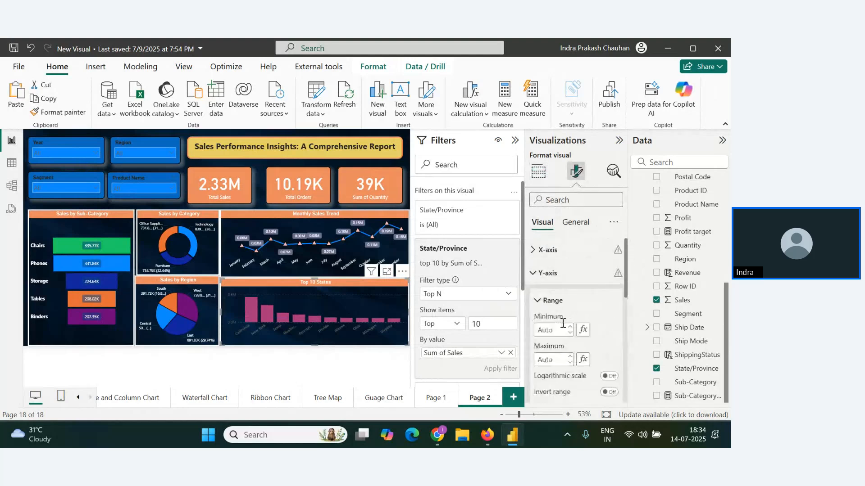
pyautogui.scroll(-3, 565, 362)
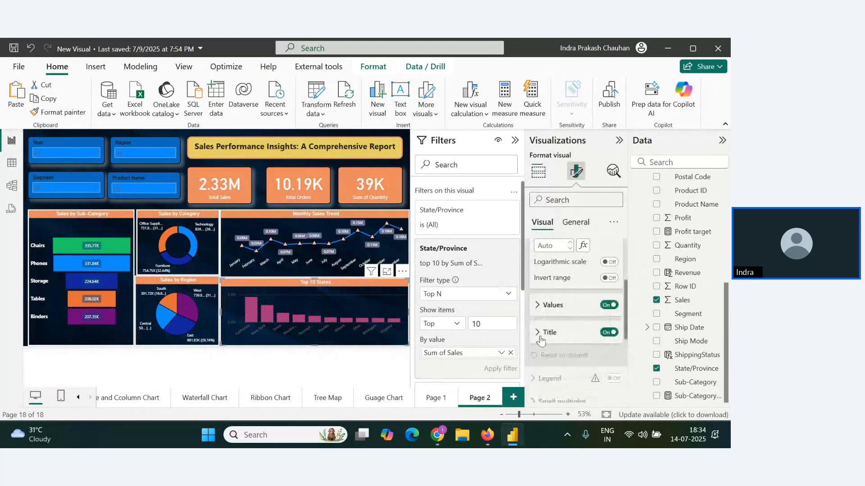
pyautogui.click(539, 306)
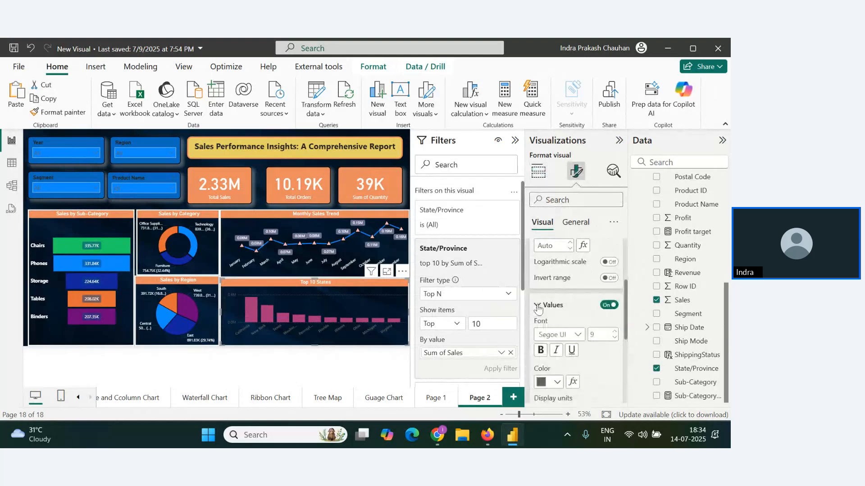
pyautogui.click(560, 382)
pyautogui.click(550, 199)
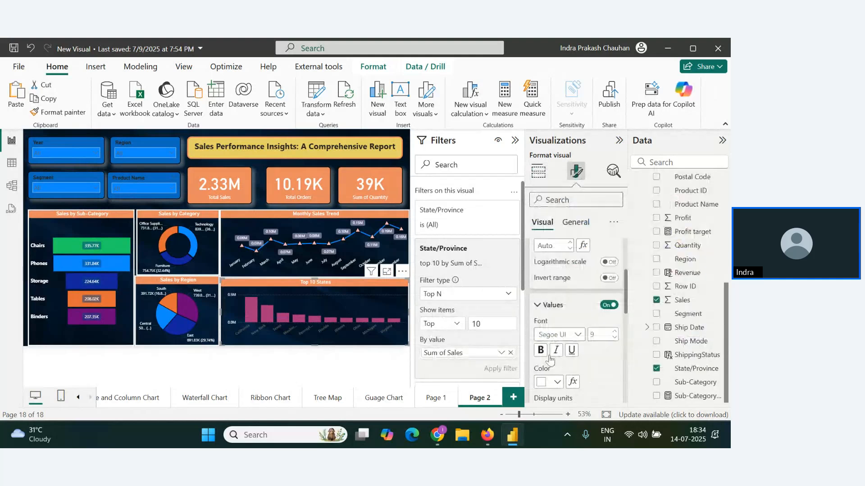
# - Set the Top 10 States chart's X-axis value labels to white, then deselect the chart
pyautogui.scroll(5, 552, 324)
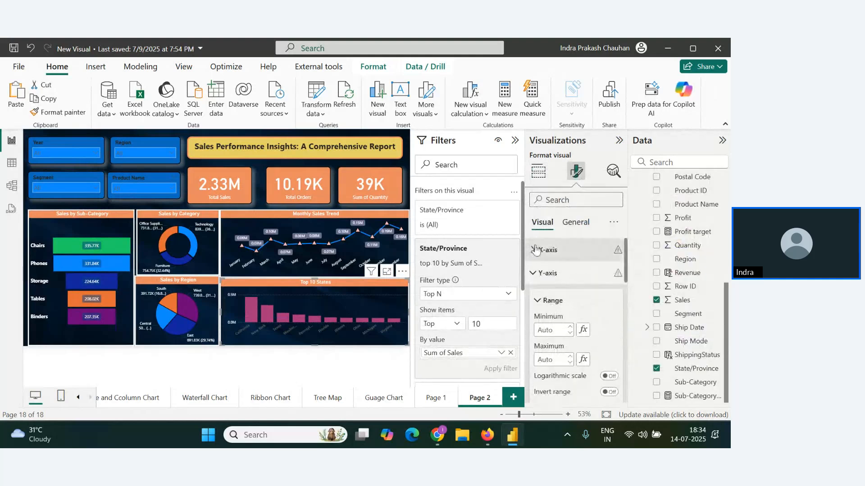
pyautogui.click(535, 250)
pyautogui.scroll(-3, 556, 320)
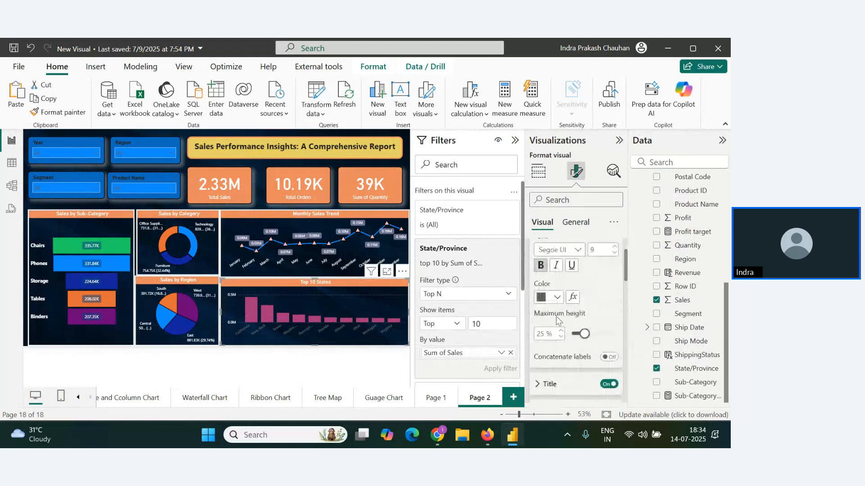
pyautogui.click(558, 298)
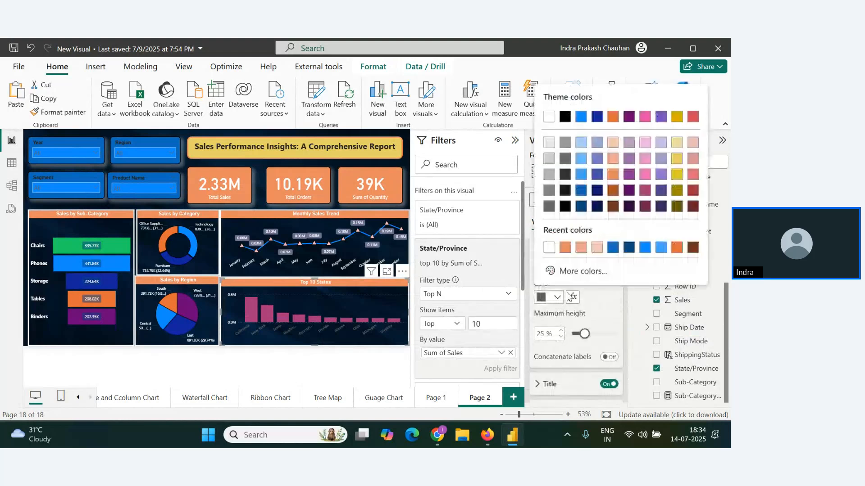
pyautogui.click(549, 247)
pyautogui.click(350, 355)
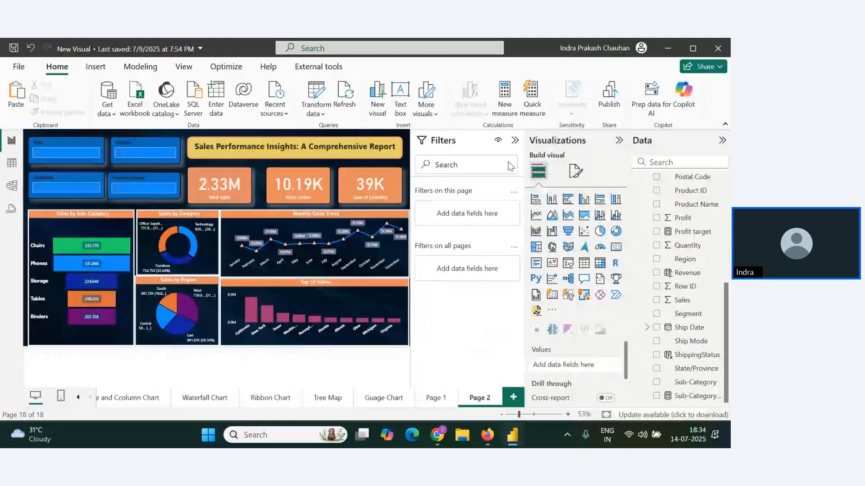
# - Collapse the Filters and Visualizations panes to view the dashboard larger, and check the webinar's Q&A in the browser before returning to Power BI
pyautogui.click(515, 140)
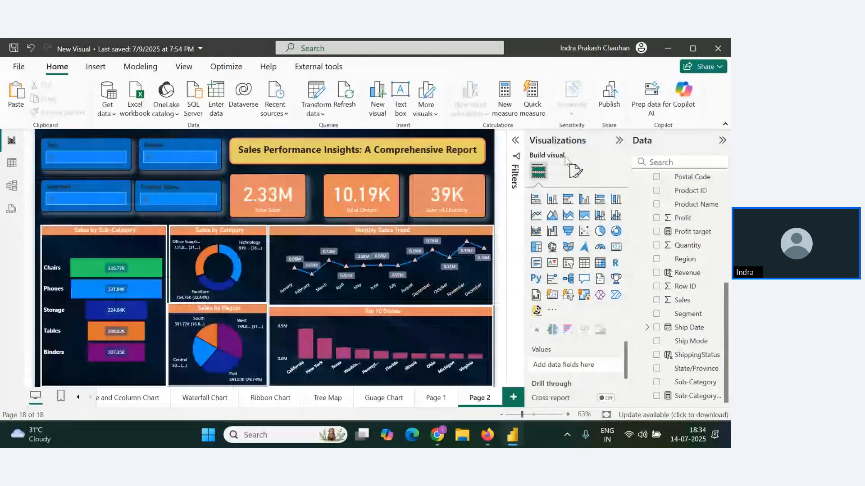
pyautogui.click(619, 140)
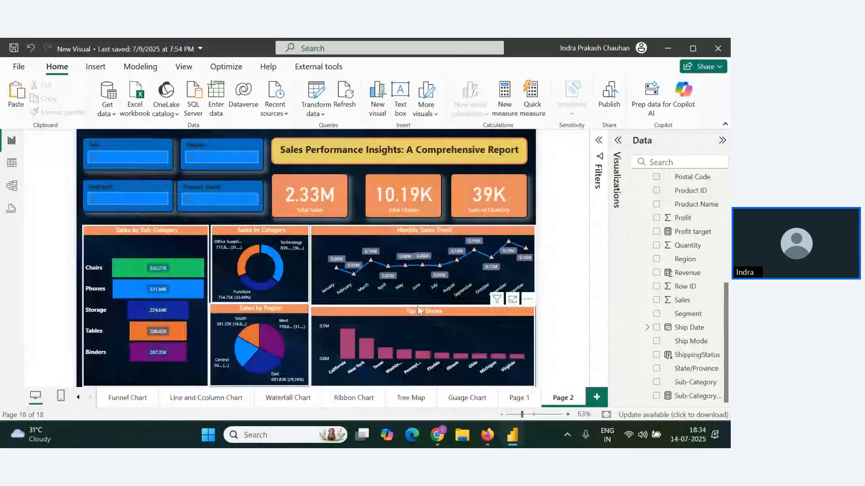
pyautogui.hotkey('alt', 'Tab')
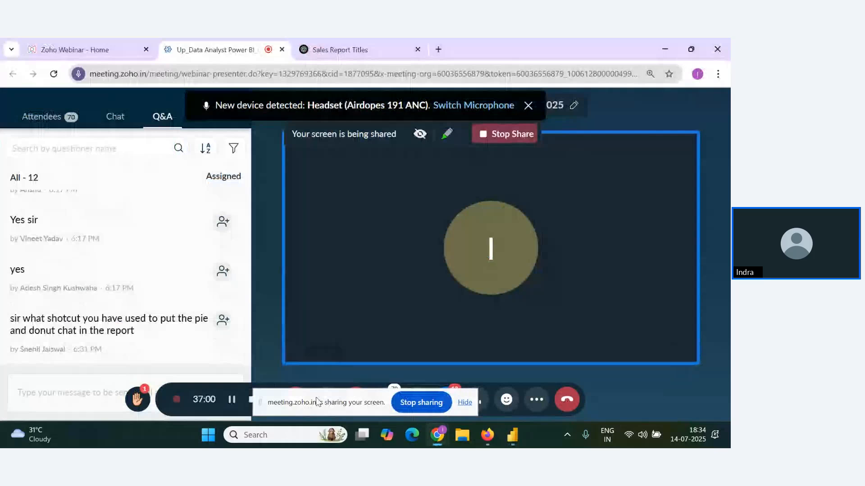
pyautogui.hotkey('alt', 'Tab')
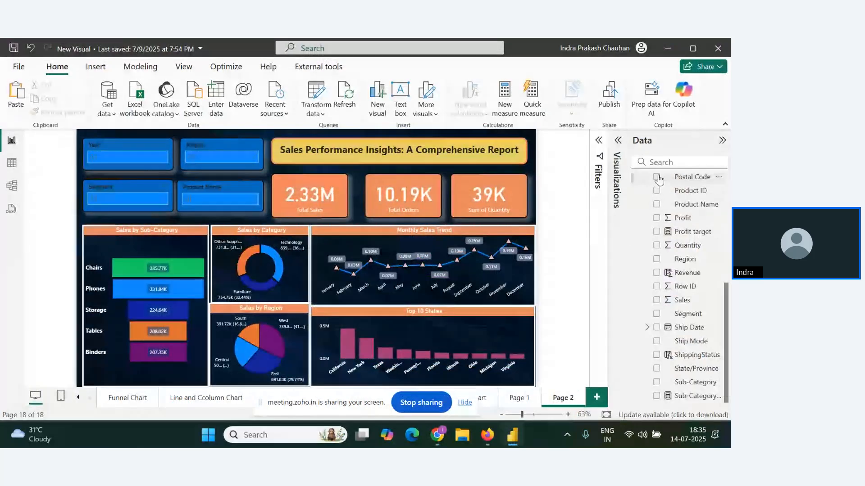
# - Change the page's canvas type to Custom and set its height to 800 px
pyautogui.click(617, 141)
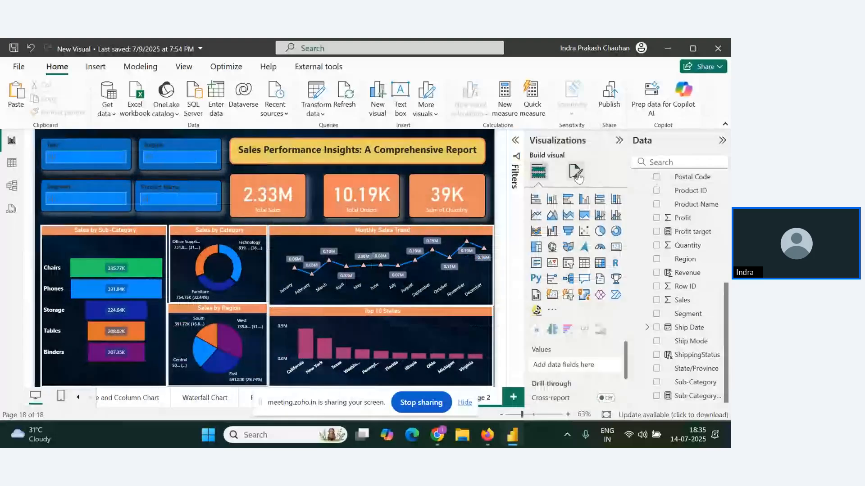
pyautogui.click(576, 172)
pyautogui.click(530, 254)
pyautogui.click(612, 288)
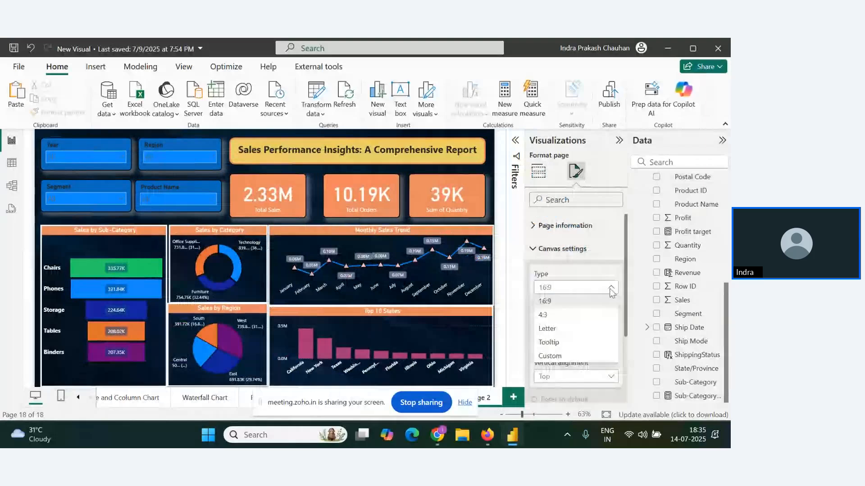
pyautogui.click(549, 356)
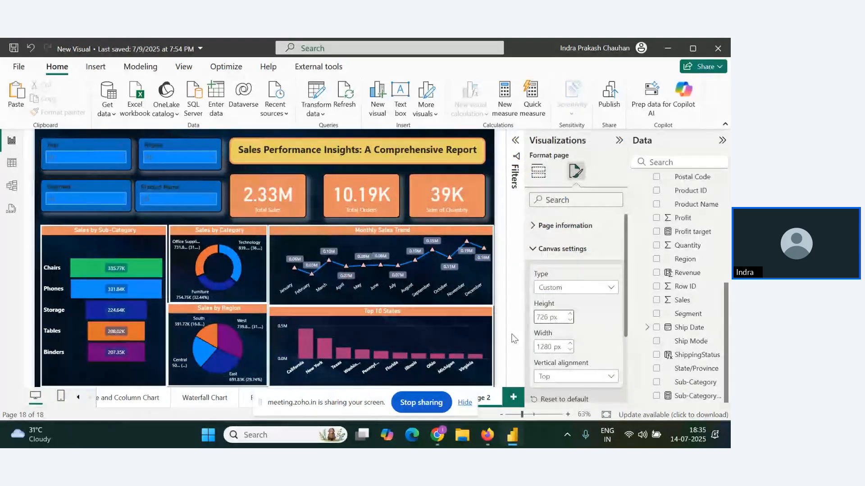
pyautogui.doubleClick(543, 317)
pyautogui.write('800')
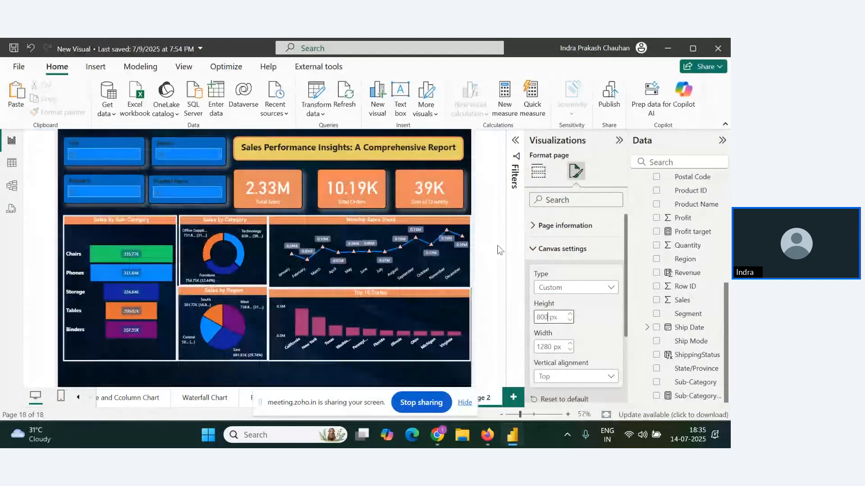
# - Nudge the Monthly Sales Trend line chart slightly upward on the page
pyautogui.click(462, 257)
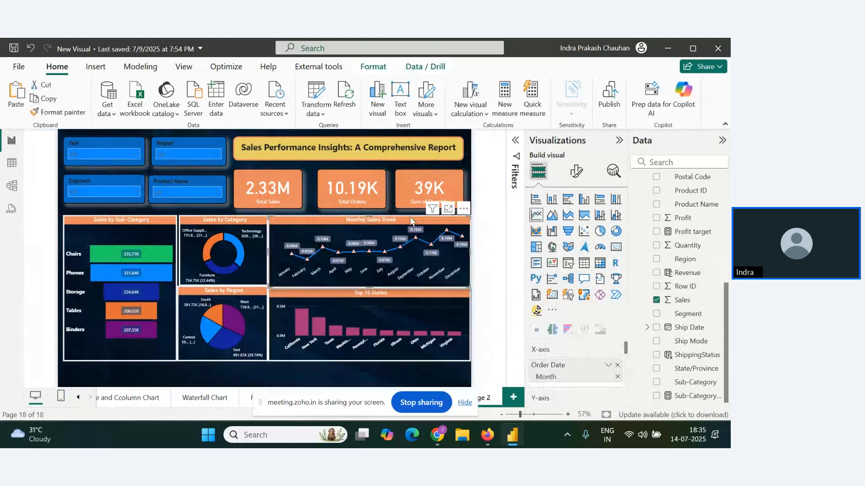
pyautogui.moveTo(409, 217); pyautogui.dragTo(409, 215)
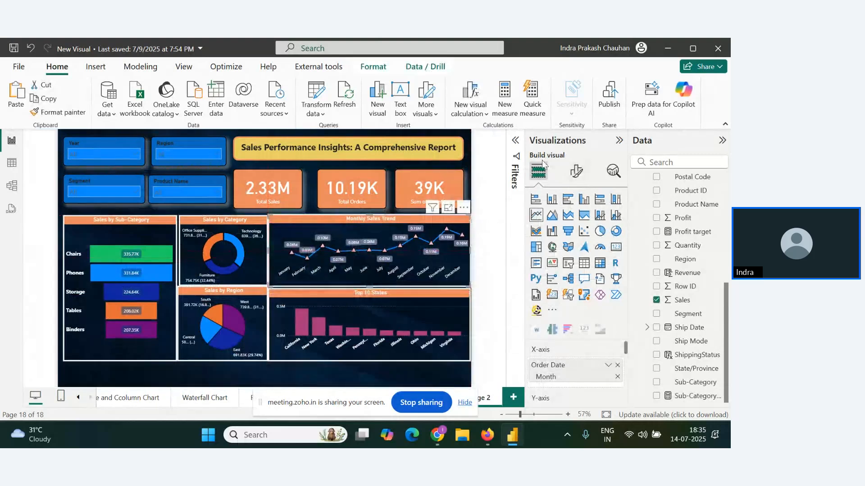
pyautogui.click(467, 142)
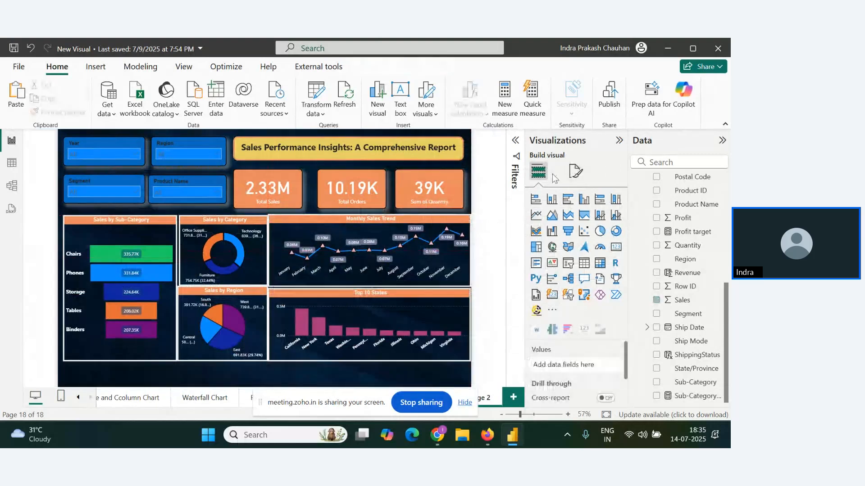
# - Set the page's custom canvas width to 1400 px
pyautogui.click(575, 172)
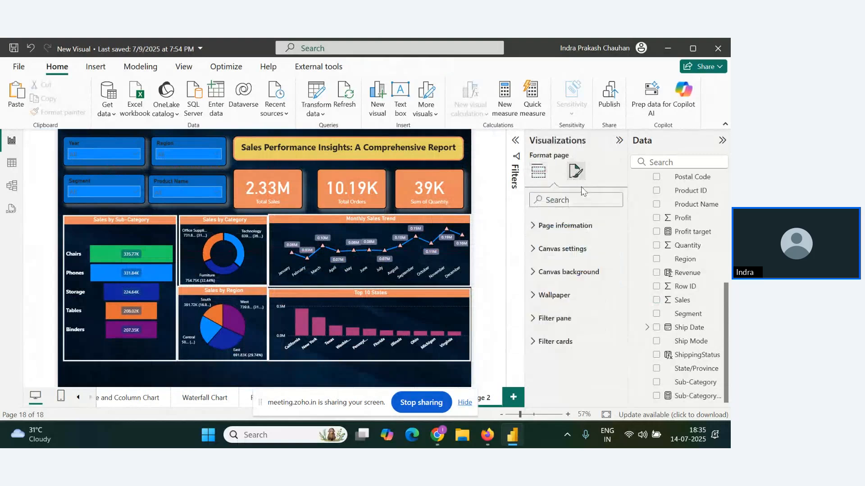
pyautogui.click(536, 249)
pyautogui.click(535, 228)
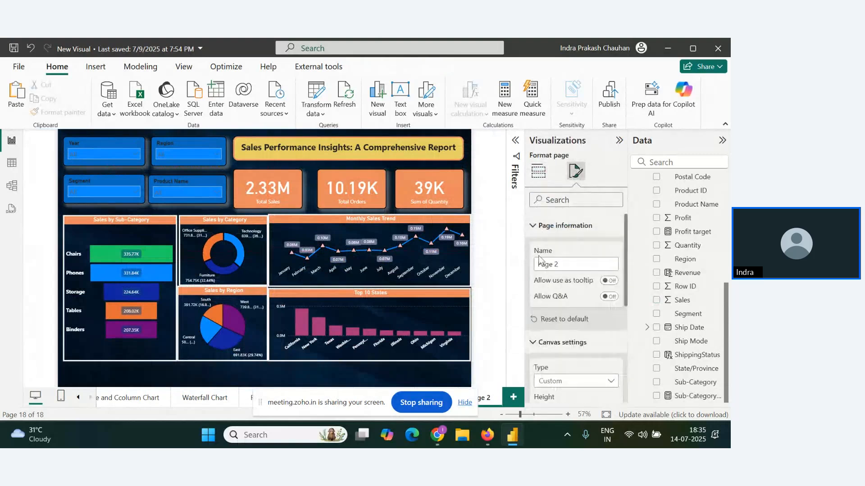
pyautogui.click(535, 228)
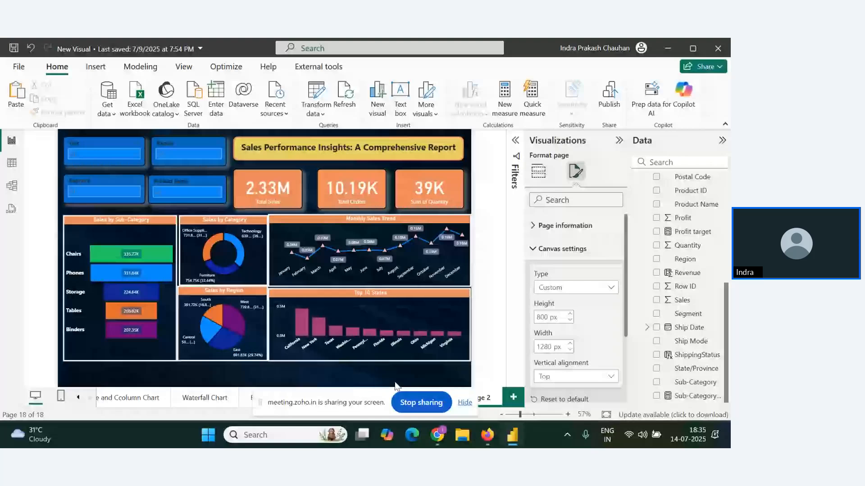
pyautogui.doubleClick(541, 347)
pyautogui.write('1400')
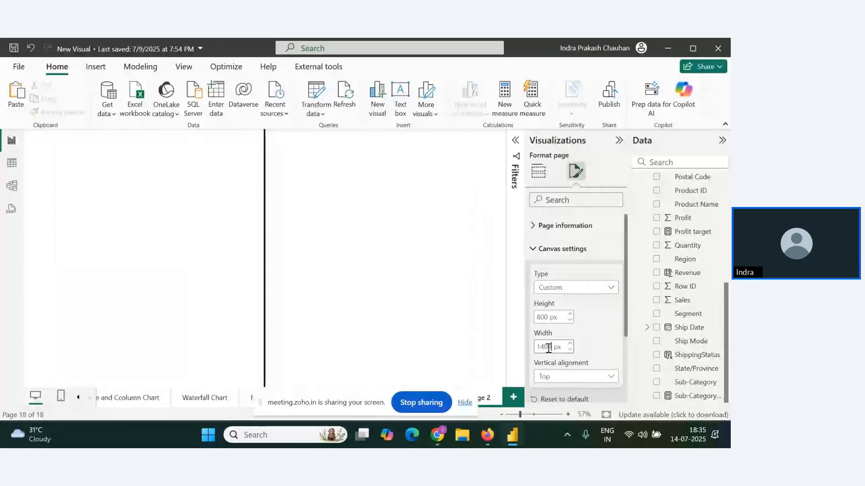
pyautogui.click(513, 368)
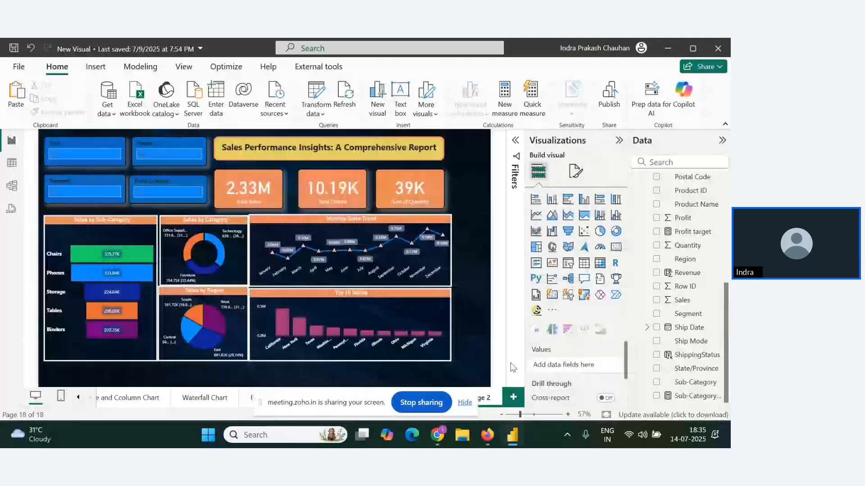
pyautogui.click(574, 173)
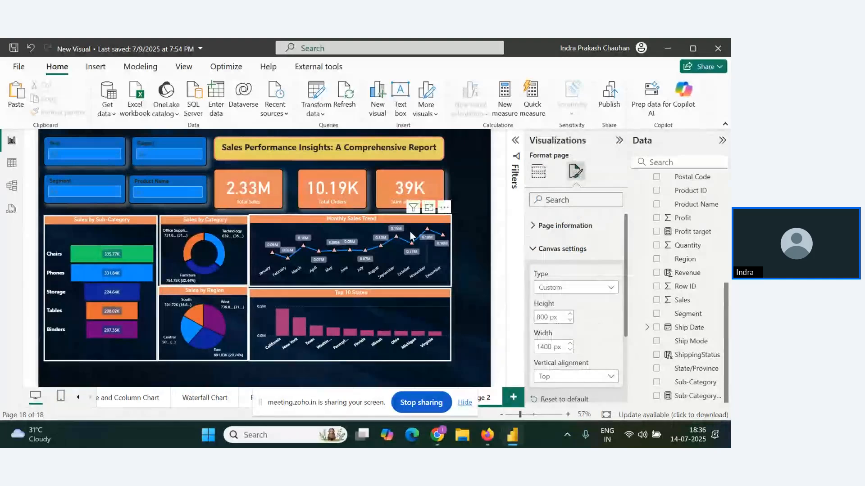
# - Spread the charts over the larger canvas by moving Monthly Sales Trend right, Top 10 States right and down, and Sales by Region down
pyautogui.moveTo(410, 230); pyautogui.dragTo(416, 221)
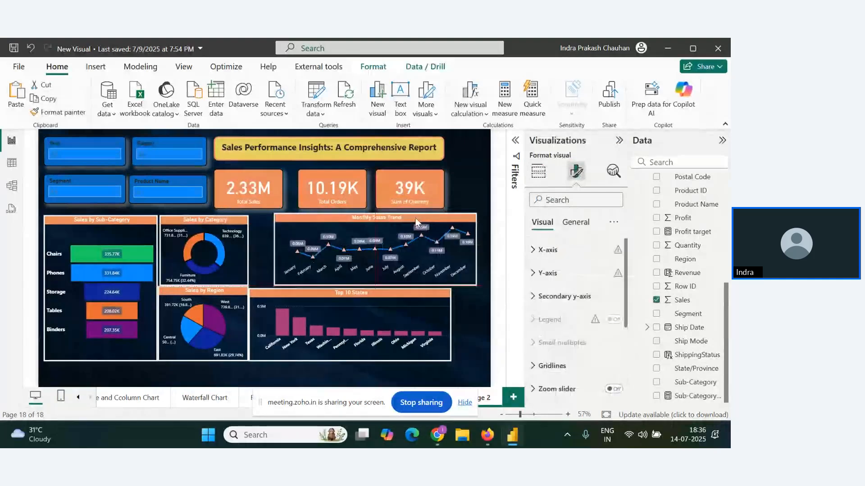
pyautogui.moveTo(386, 296); pyautogui.dragTo(402, 302)
pyautogui.moveTo(201, 301); pyautogui.dragTo(205, 311)
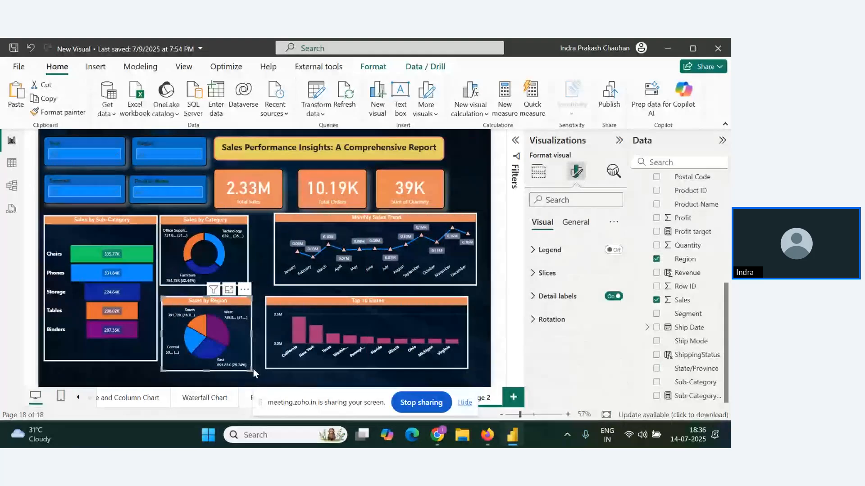
# - Enlarge the Sales by Region pie chart and the Sales by Category donut chart to matching widths
pyautogui.doubleClick(253, 369)
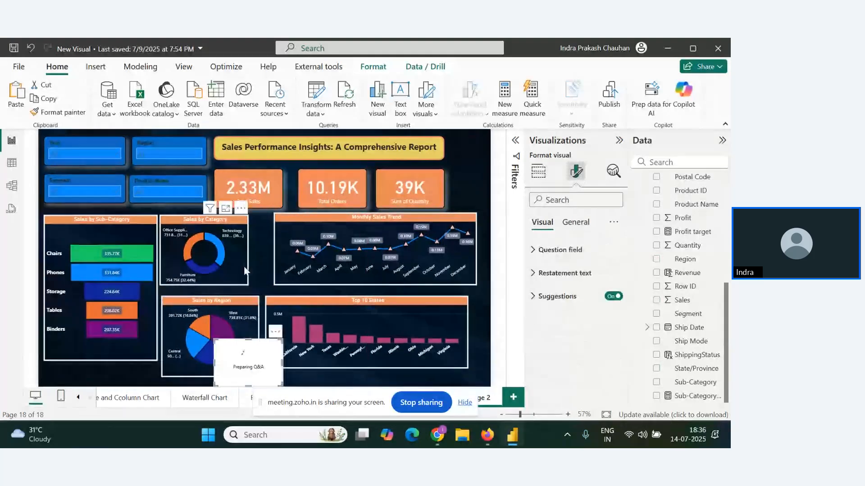
pyautogui.click(245, 271)
pyautogui.moveTo(248, 285); pyautogui.dragTo(262, 294)
# - Move the Monthly Sales Trend chart back in line with Top 10 States and enlarge both charts toward the canvas's right edge
pyautogui.moveTo(382, 272); pyautogui.dragTo(374, 274)
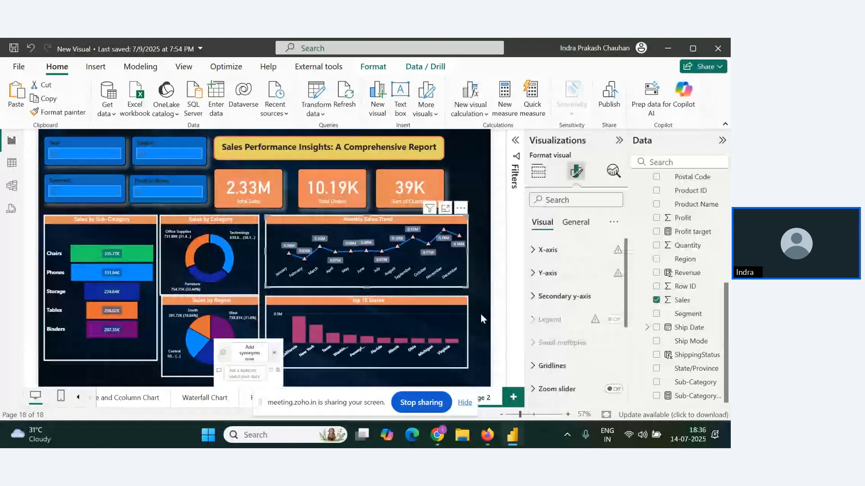
pyautogui.moveTo(468, 287); pyautogui.dragTo(481, 293)
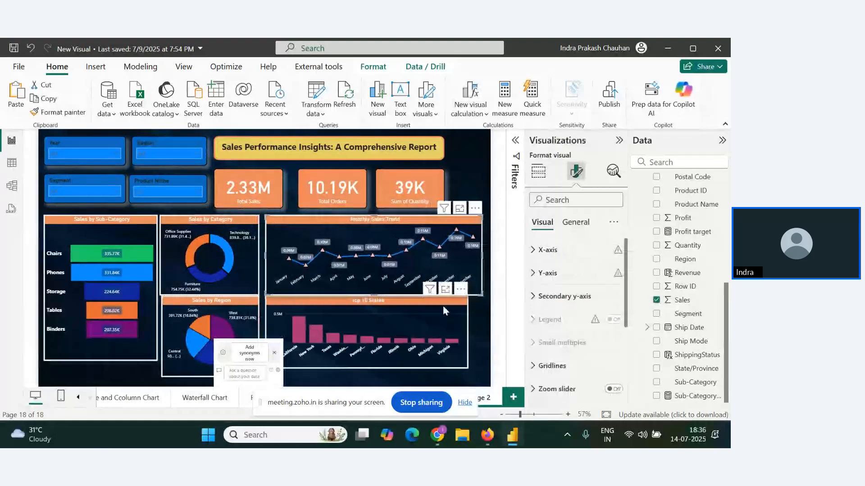
pyautogui.click(443, 308)
pyautogui.moveTo(467, 368); pyautogui.dragTo(483, 380)
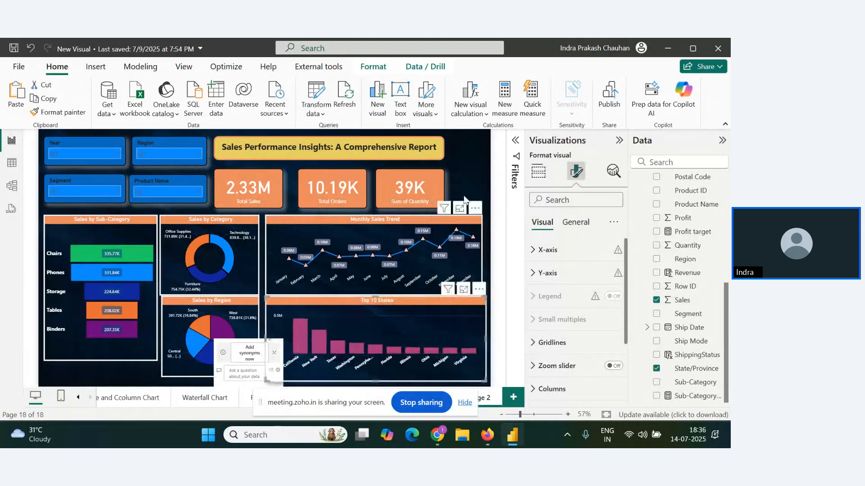
# - Extend the Sales by Sub-Category funnel chart downward to line up with the bottom of the Top 10 States chart
pyautogui.click(258, 299)
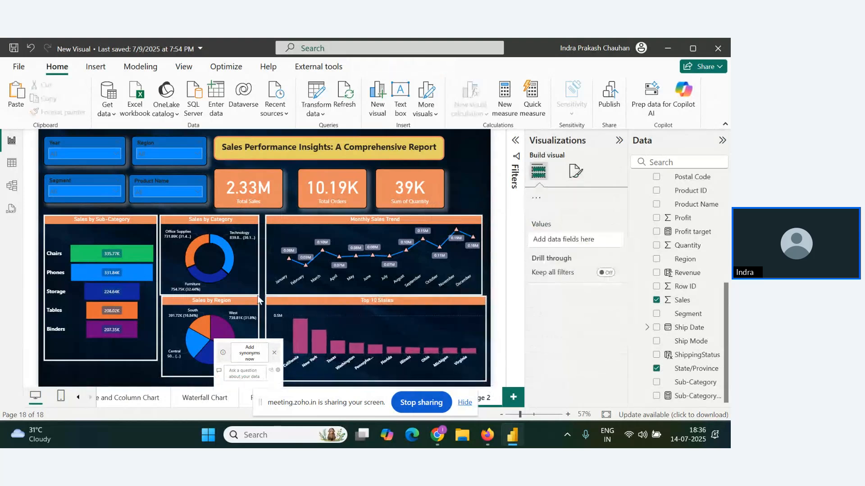
pyautogui.click(154, 360)
pyautogui.moveTo(156, 363); pyautogui.dragTo(158, 385)
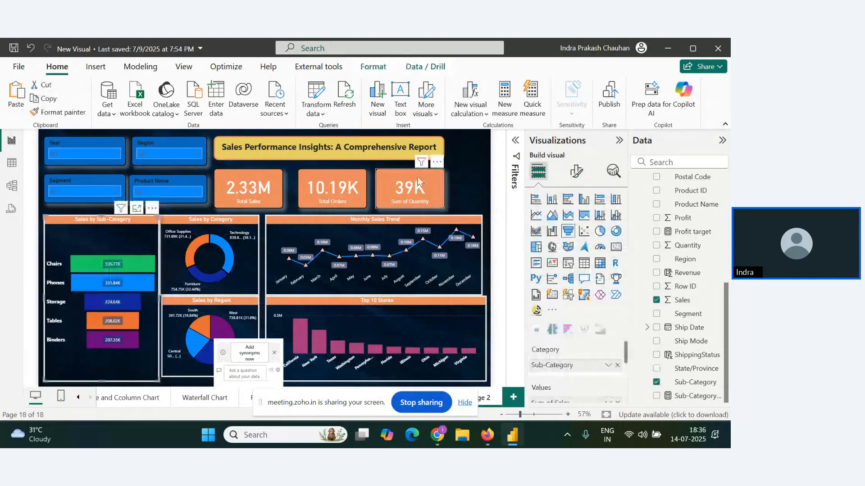
# - Deselect the title text box and rename report page "Page 2" as "Sales Report"
pyautogui.click(465, 182)
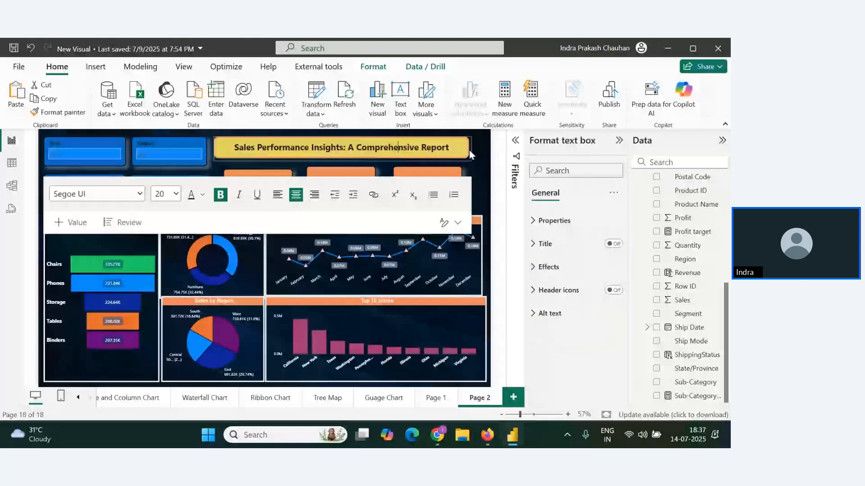
pyautogui.click(475, 220)
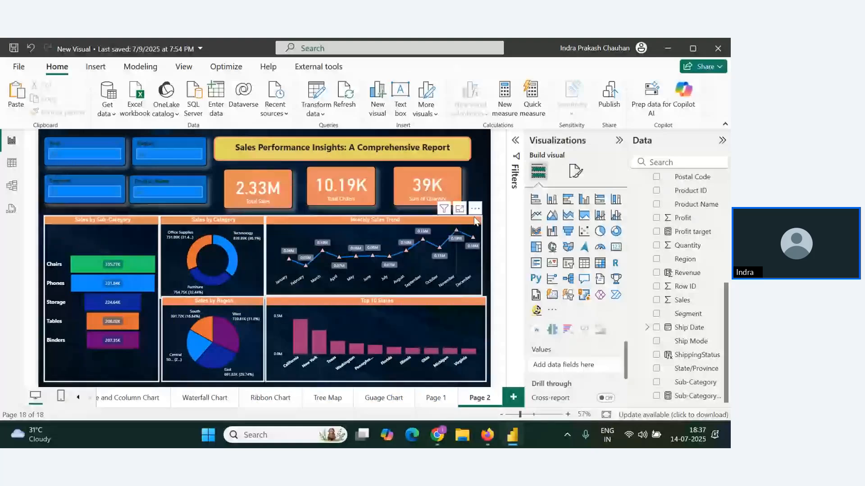
pyautogui.doubleClick(473, 400)
pyautogui.write('Sale')
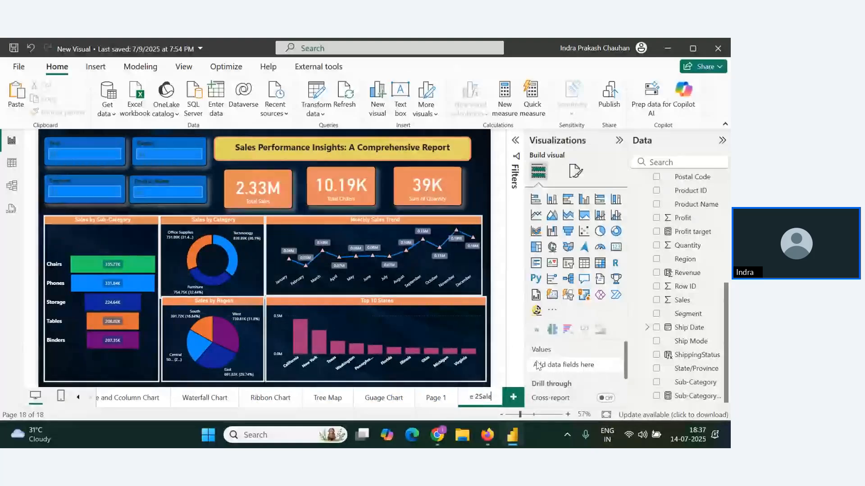
pyautogui.press('BackSpace')
pyautogui.press('BackSpace')
pyautogui.press('BackSpace')
pyautogui.press('BackSpace')
pyautogui.press('BackSpace')
pyautogui.press('BackSpace')
pyautogui.press('BackSpace')
pyautogui.press('BackSpace')
pyautogui.press('BackSpace')
pyautogui.press('BackSpace')
pyautogui.write('Sales Repor')
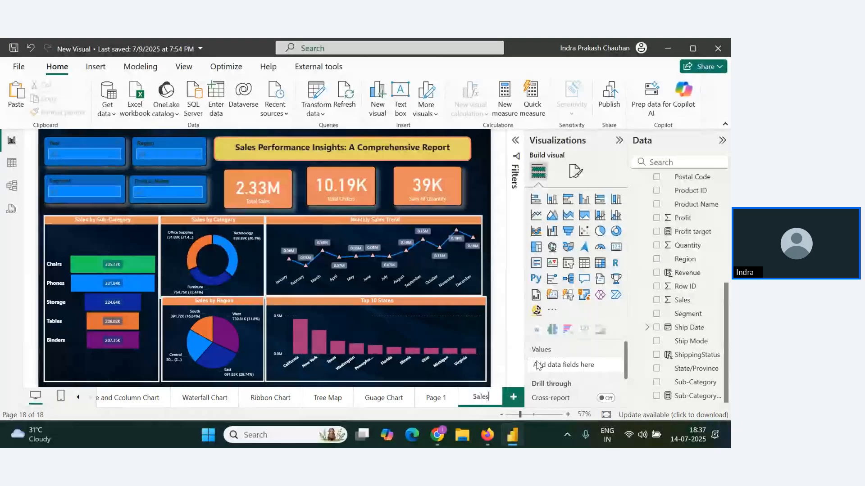
pyautogui.press('Return')
# - Check the attendee questions in the Zoho webinar Q&A and return to Power BI
pyautogui.hotkey('alt', 'Tab')
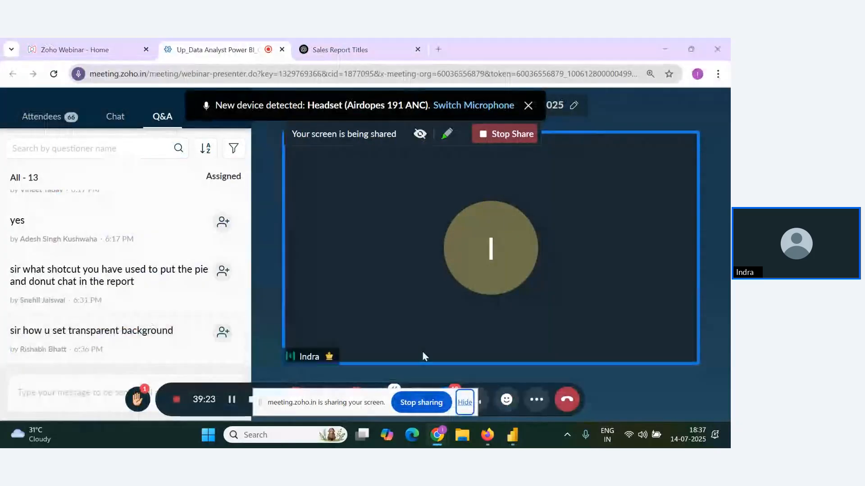
pyautogui.hotkey('alt', 'Tab')
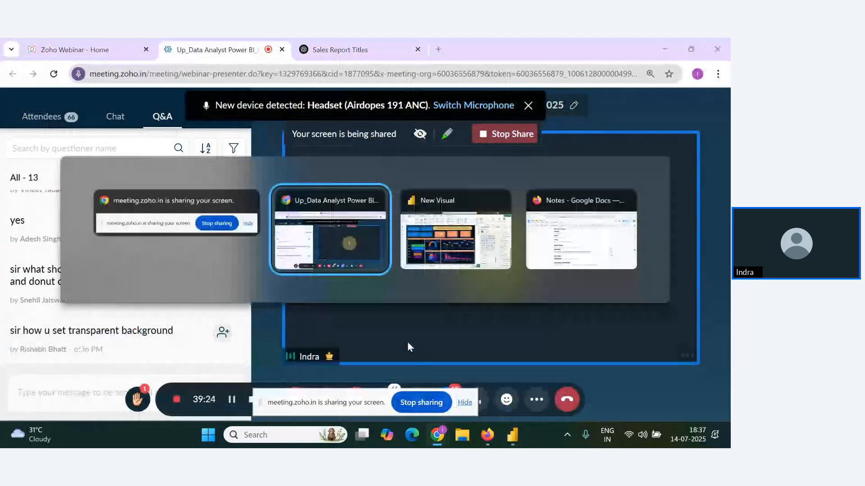
pyautogui.hotkey('alt', 'Tab')
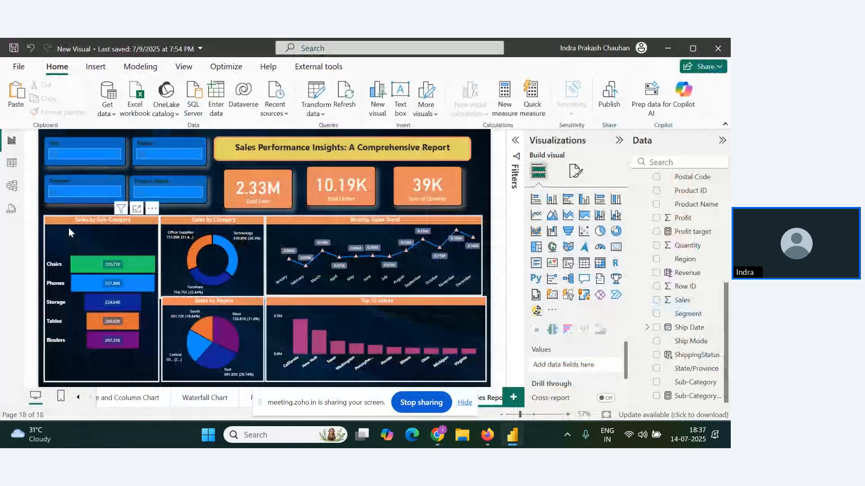
# - Turn the Sales by Sub-Category funnel chart's background on and back off to compare it with the transparent look
pyautogui.click(68, 227)
pyautogui.click(580, 181)
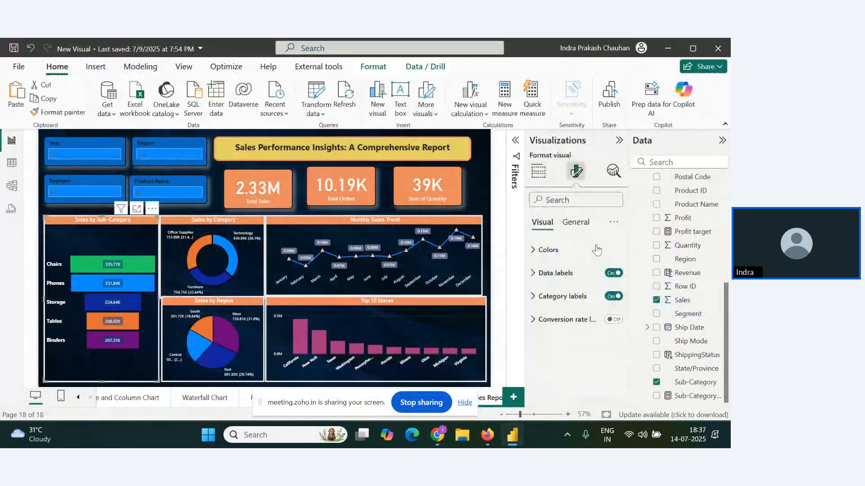
pyautogui.click(585, 228)
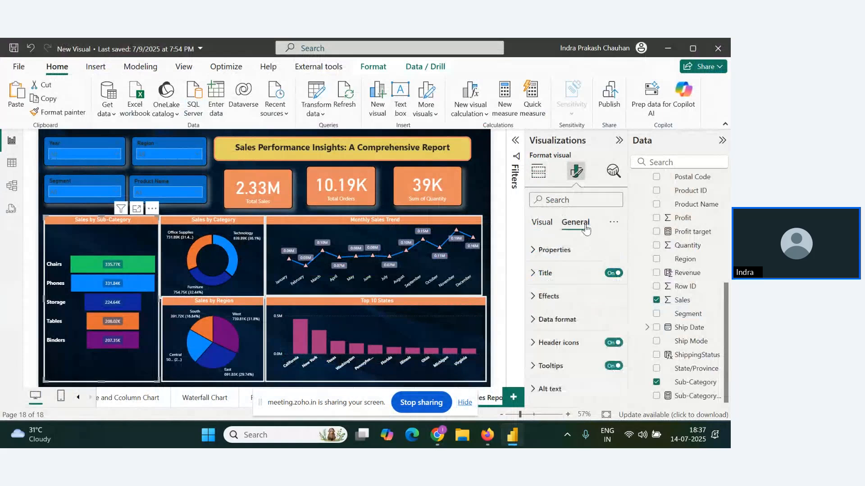
pyautogui.click(532, 296)
pyautogui.scroll(-2, 581, 349)
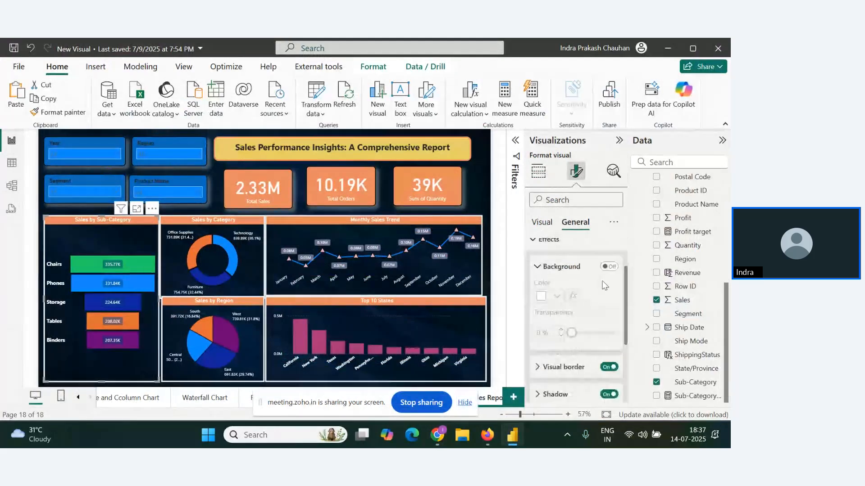
pyautogui.click(608, 266)
pyautogui.click(609, 267)
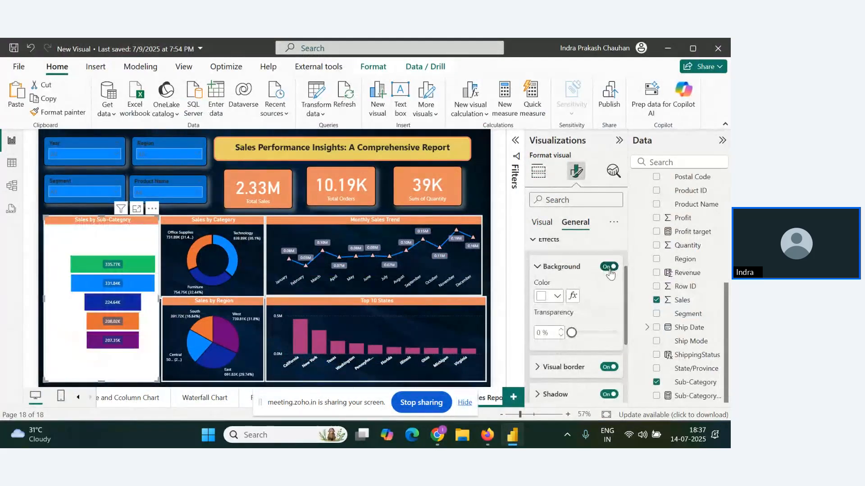
pyautogui.click(609, 268)
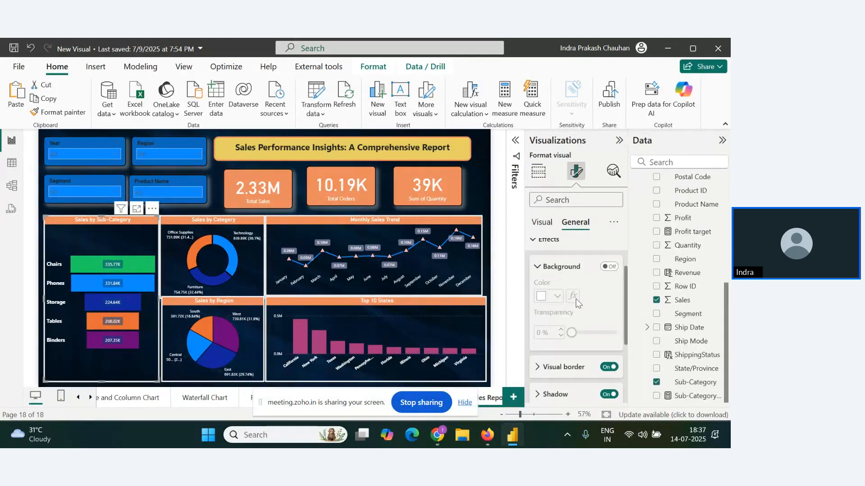
# - Give the Sales by Sub-Category funnel chart's shadow an Inside offset and a white color
pyautogui.scroll(-3, 572, 301)
pyautogui.click(536, 282)
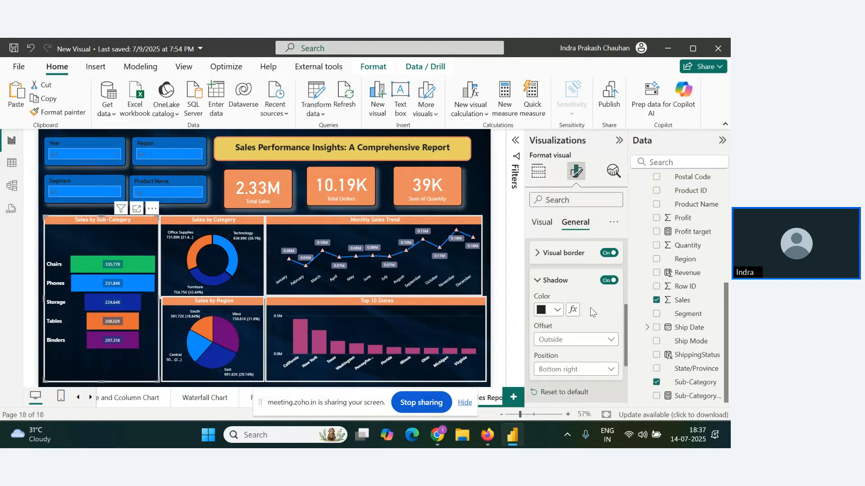
pyautogui.scroll(-1, 584, 359)
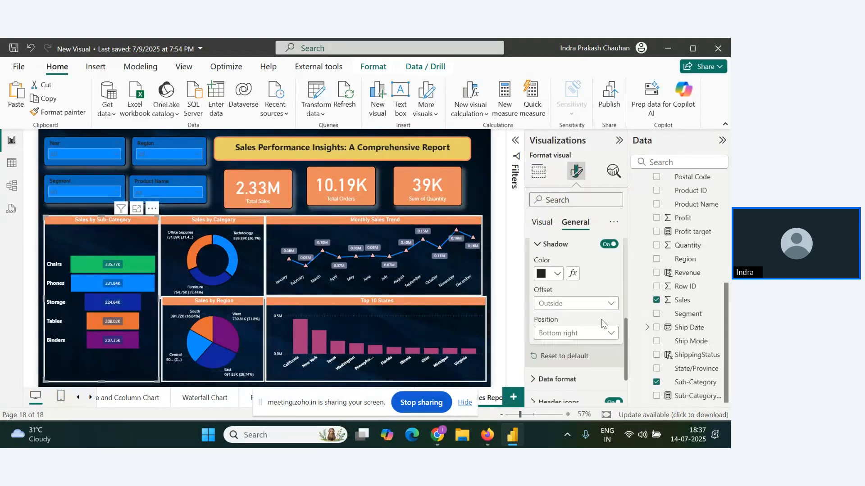
pyautogui.click(581, 303)
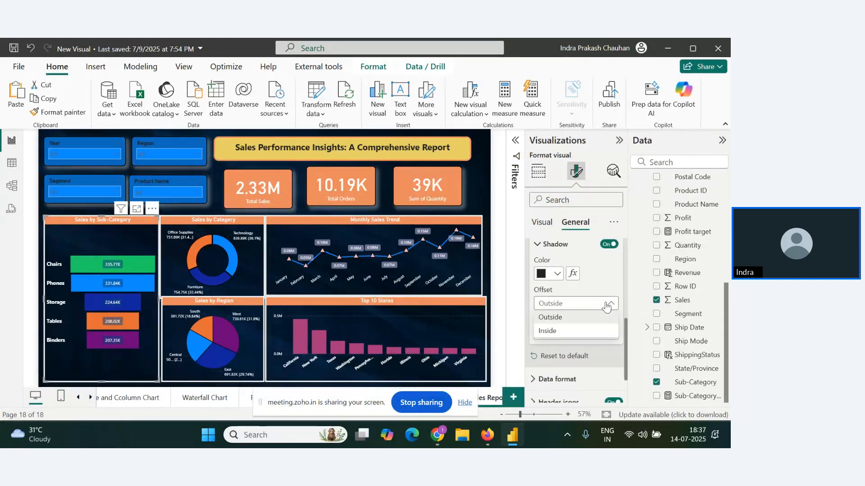
pyautogui.click(572, 333)
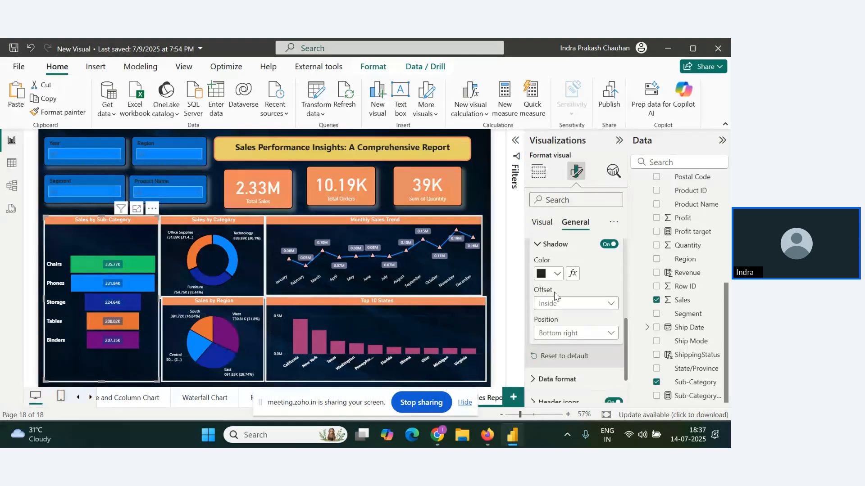
pyautogui.click(556, 273)
pyautogui.click(550, 229)
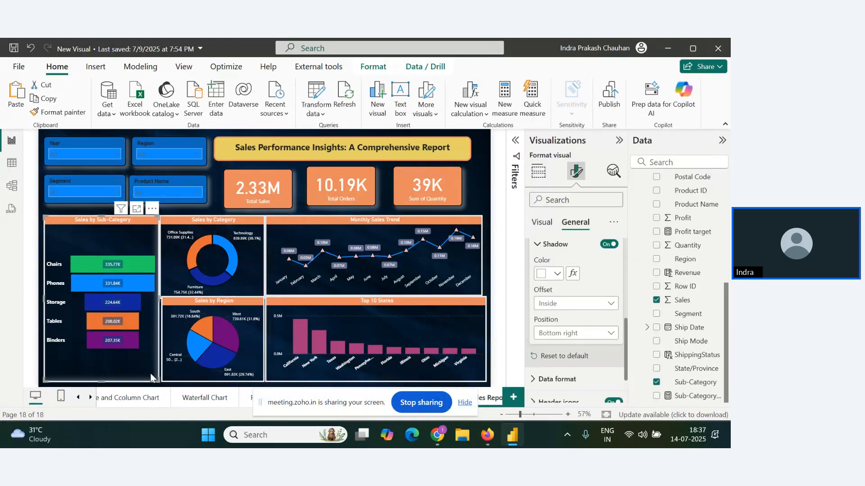
# - Copy the funnel chart's formatting onto the Sales by Category, Sales by Region, Monthly Sales Trend and Top 10 States charts
pyautogui.click(262, 271)
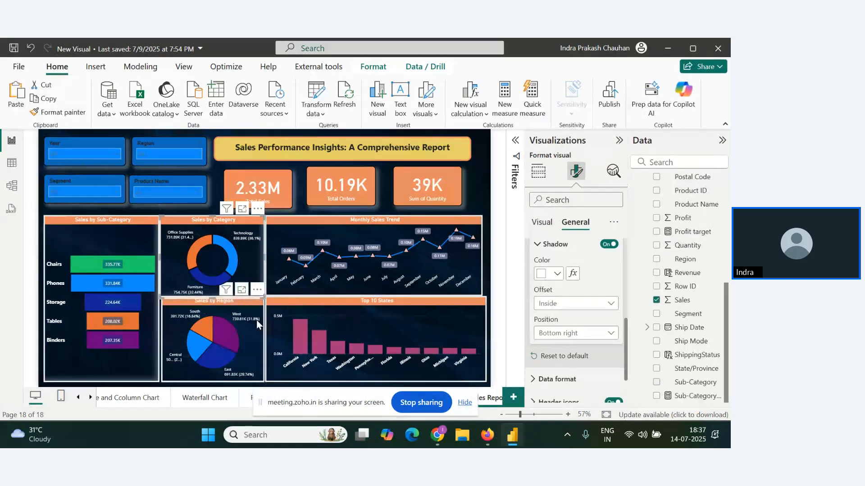
pyautogui.click(58, 112)
pyautogui.click(251, 343)
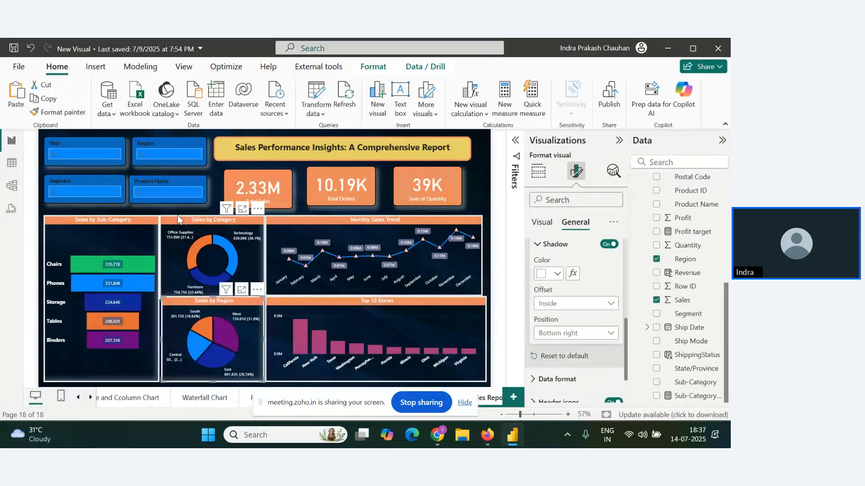
pyautogui.click(67, 112)
pyautogui.click(408, 278)
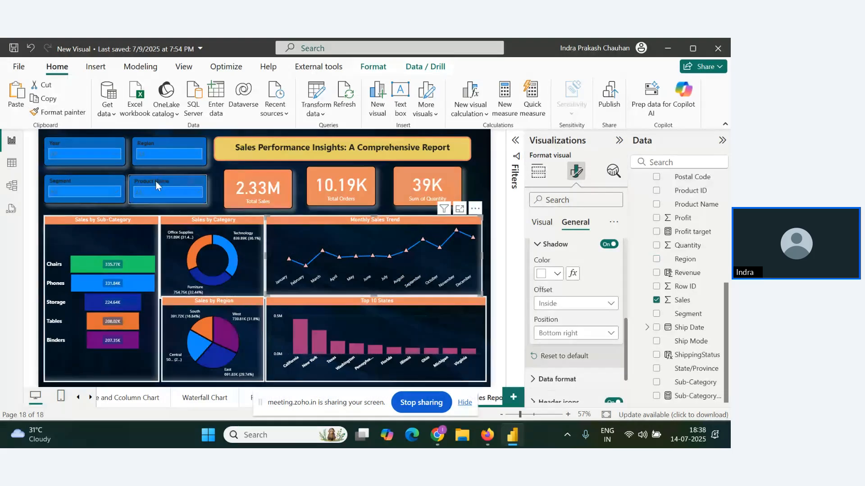
pyautogui.click(68, 112)
pyautogui.click(426, 346)
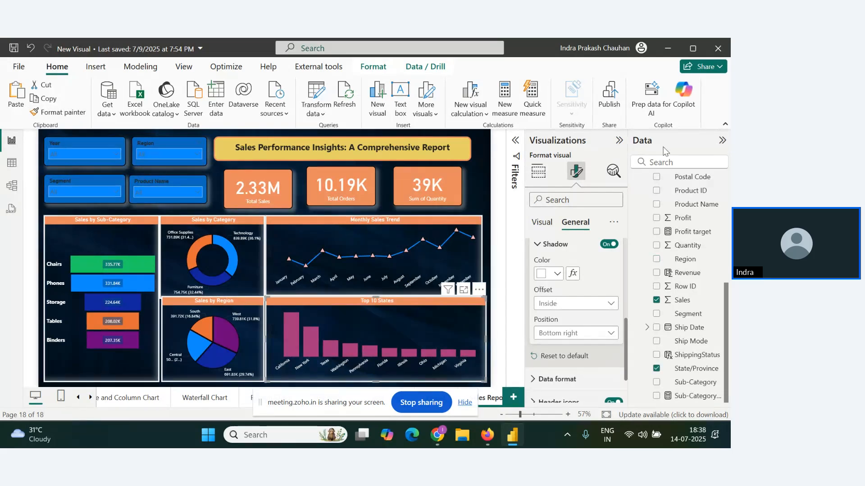
# - Collapse the visualization settings and widen the Monthly Sales Trend chart to line up with the right edge of Top 10 States
pyautogui.click(619, 141)
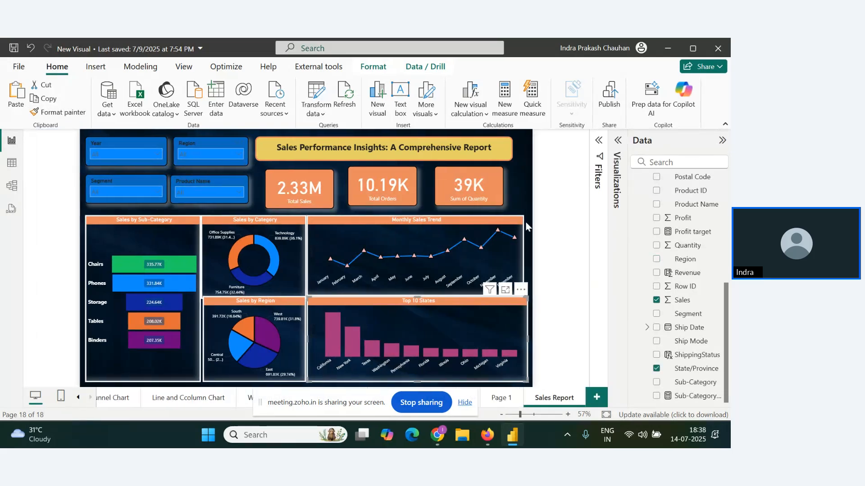
pyautogui.click(522, 252)
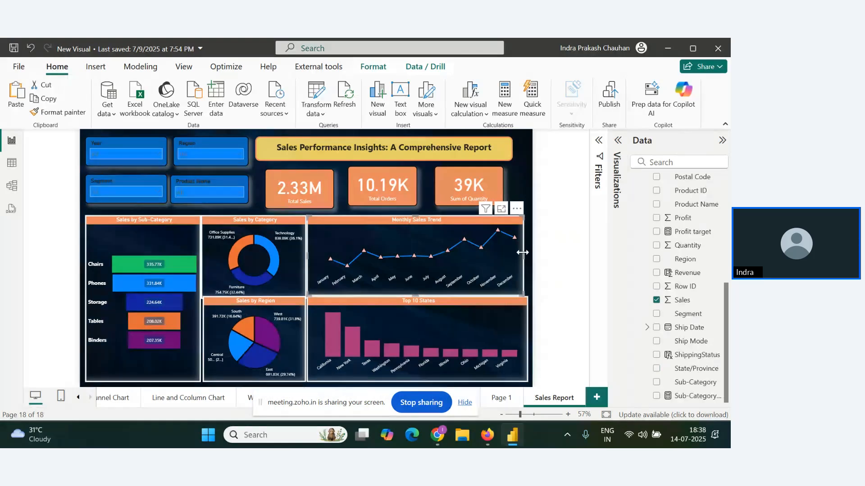
pyautogui.moveTo(522, 252); pyautogui.dragTo(531, 259)
pyautogui.click(550, 293)
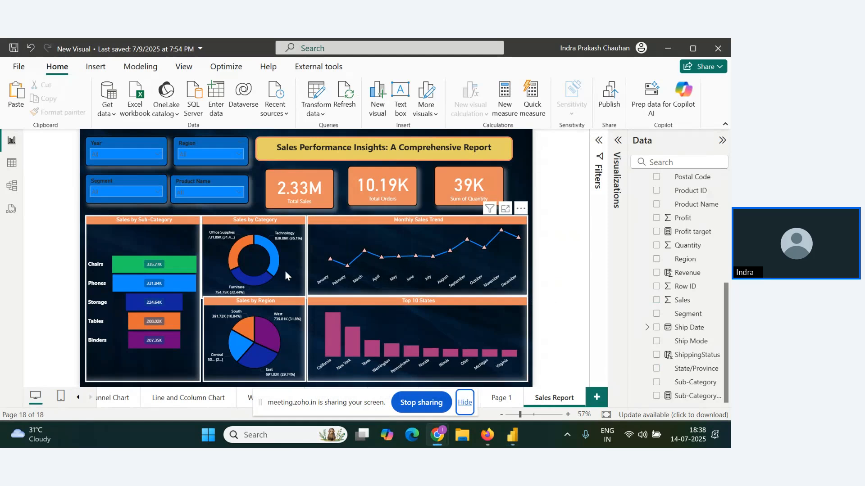
# - Look over the webinar Q&A for new attendee questions and switch back to the Power BI report
pyautogui.hotkey('alt', 'Tab')
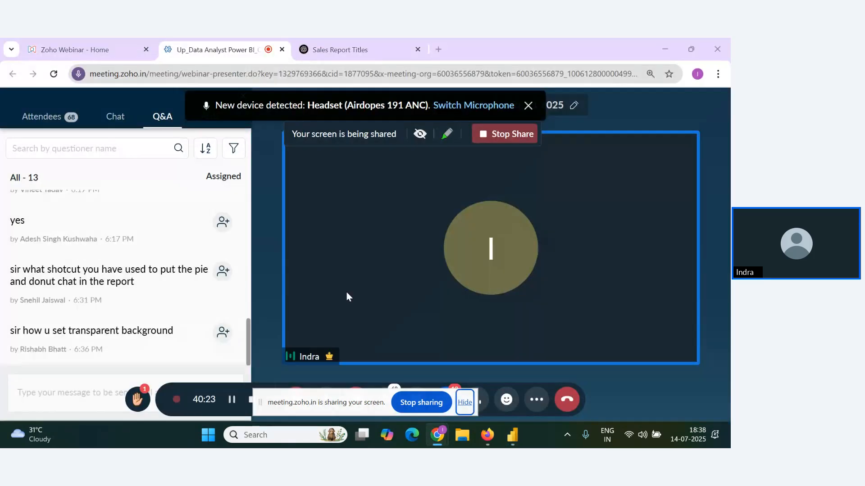
pyautogui.hotkey('alt', 'Tab')
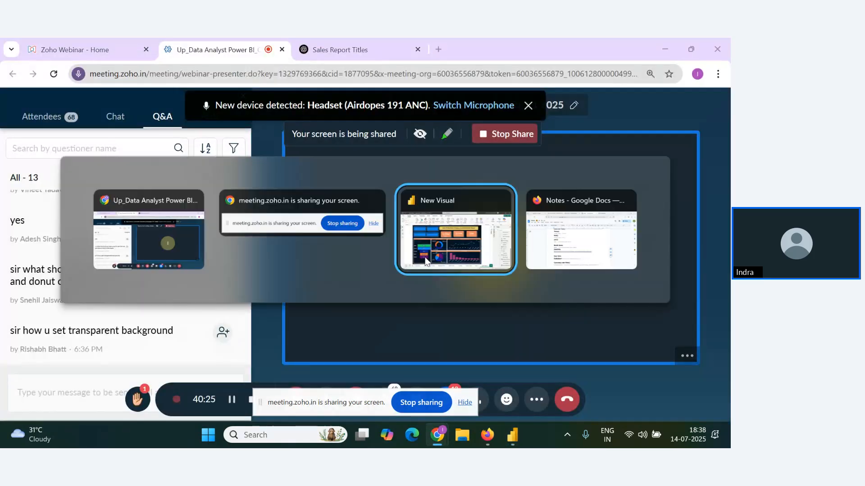
pyautogui.click(425, 260)
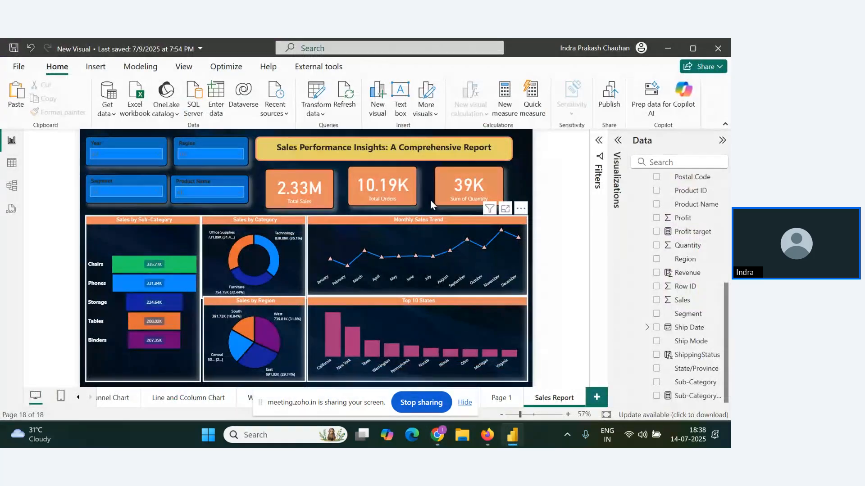
# - Align and evenly space the three KPI cards, and extend the Sales by Region chart's left edge to match Sales by Category
pyautogui.moveTo(482, 203); pyautogui.dragTo(491, 203)
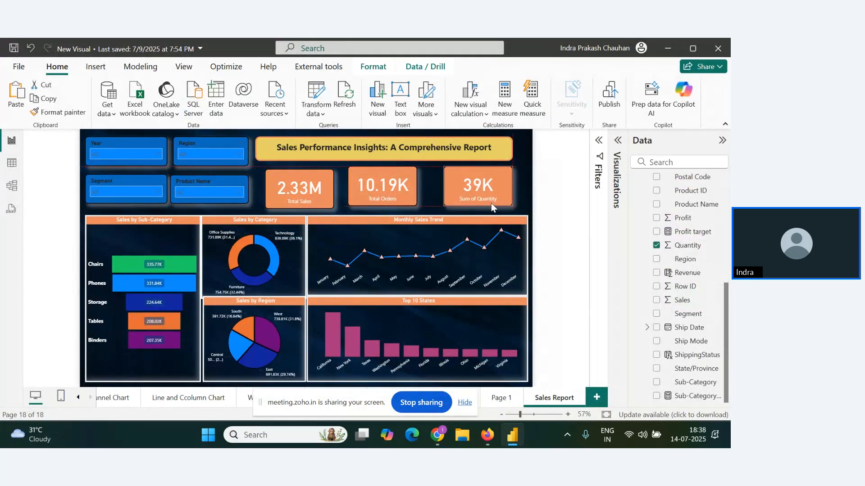
pyautogui.moveTo(405, 191); pyautogui.dragTo(412, 191)
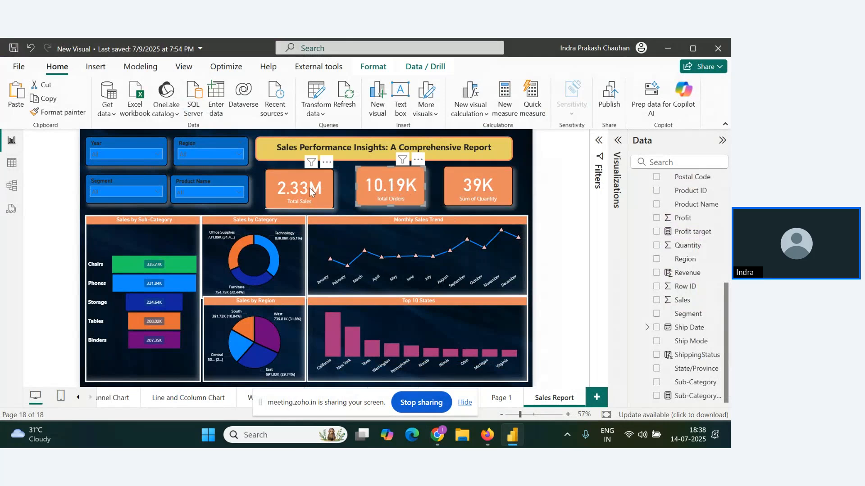
pyautogui.moveTo(310, 192); pyautogui.dragTo(311, 190)
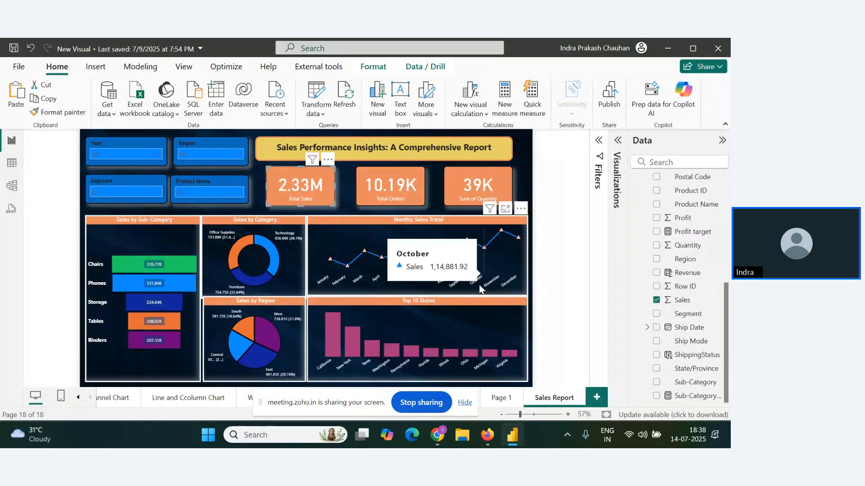
pyautogui.click(209, 336)
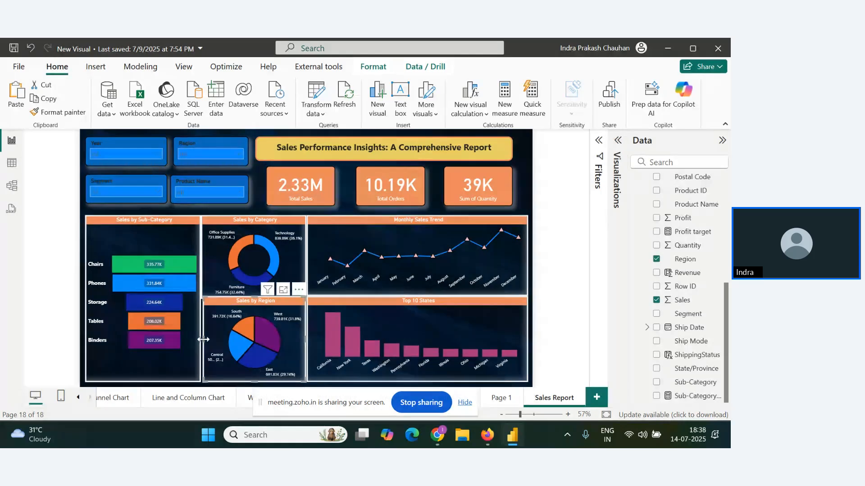
pyautogui.moveTo(203, 340); pyautogui.dragTo(201, 340)
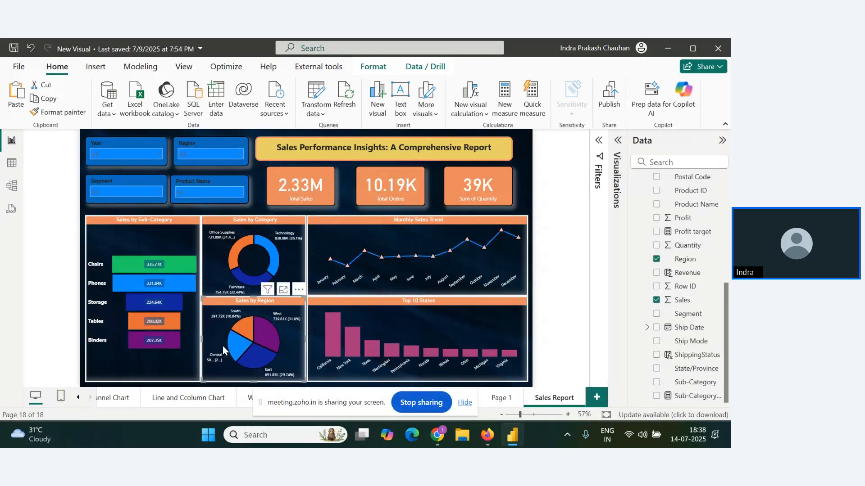
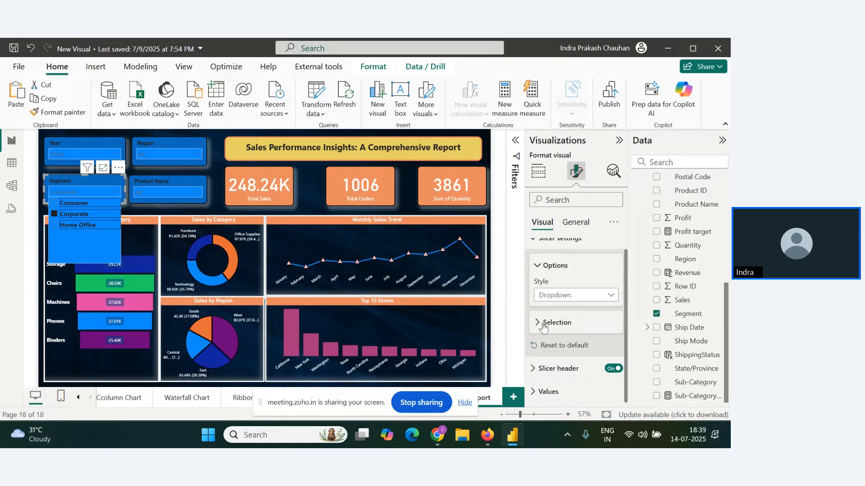
# - Enable the multi-select and "Select all" options in the Segment slicer's selection settings
pyautogui.click(573, 324)
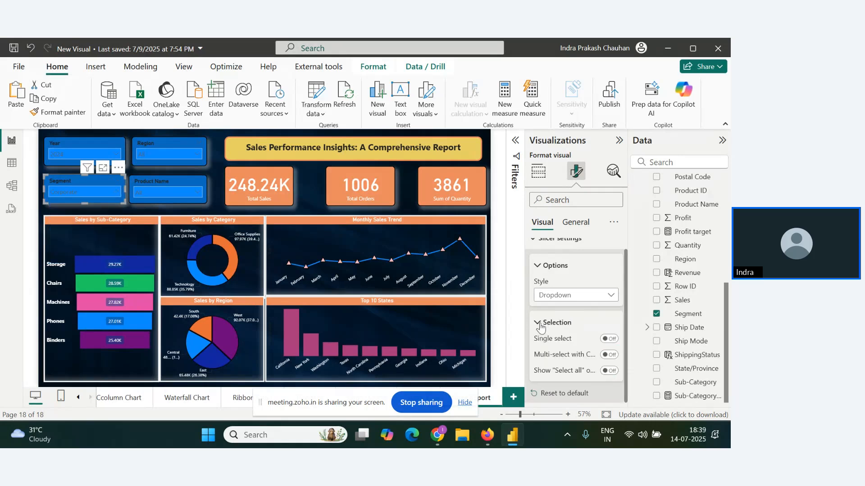
pyautogui.click(608, 370)
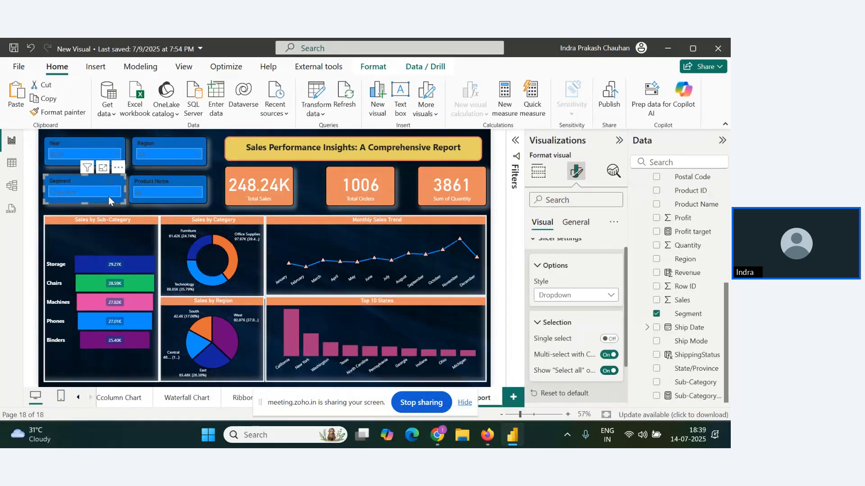
# - Clear the Segment slicer's selection so all segments are included, and add a new blank report page
pyautogui.click(109, 196)
pyautogui.click(55, 205)
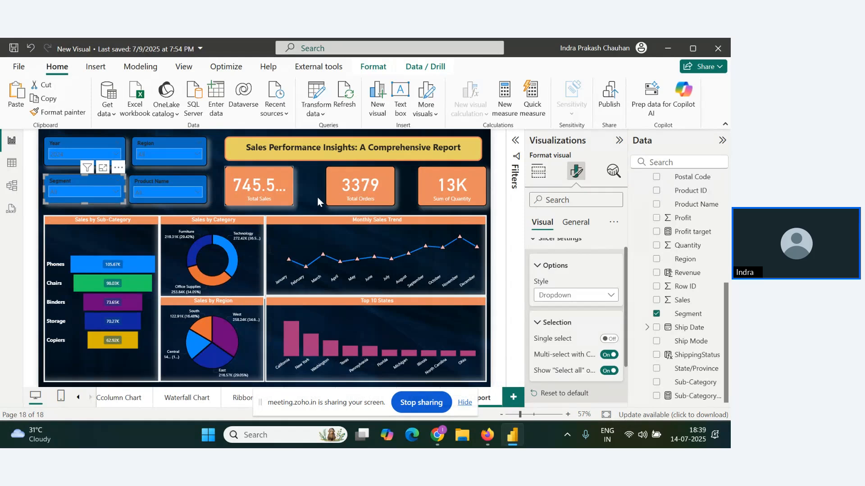
pyautogui.click(506, 400)
# - Check the webinar Q&A for the latest attendee questions, return to the Power BI report and hide the screen-sharing bar
pyautogui.hotkey('alt', 'Tab')
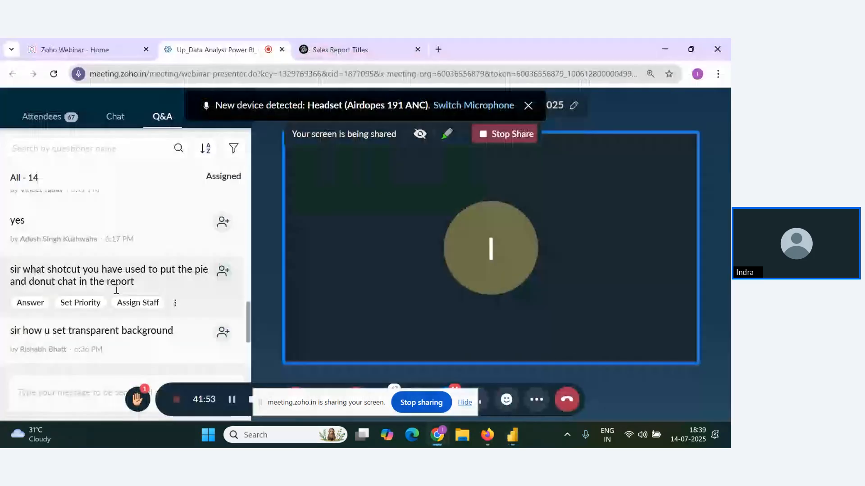
pyautogui.scroll(-3, 206, 322)
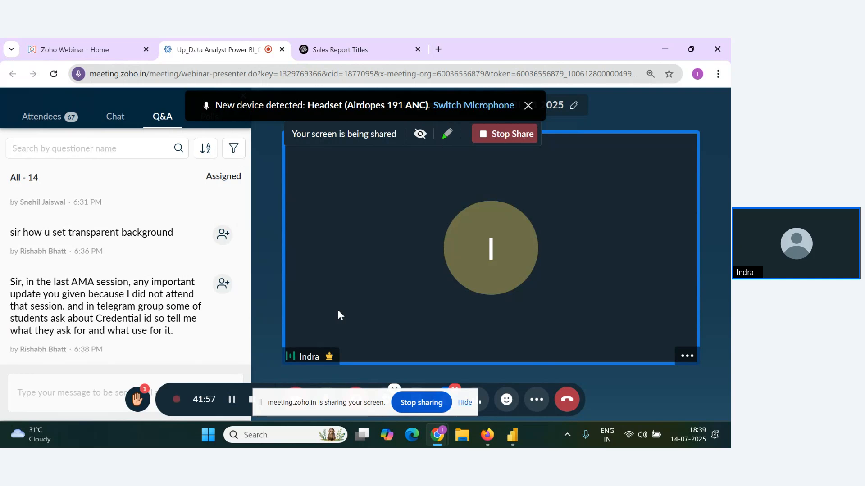
pyautogui.moveTo(175, 361)
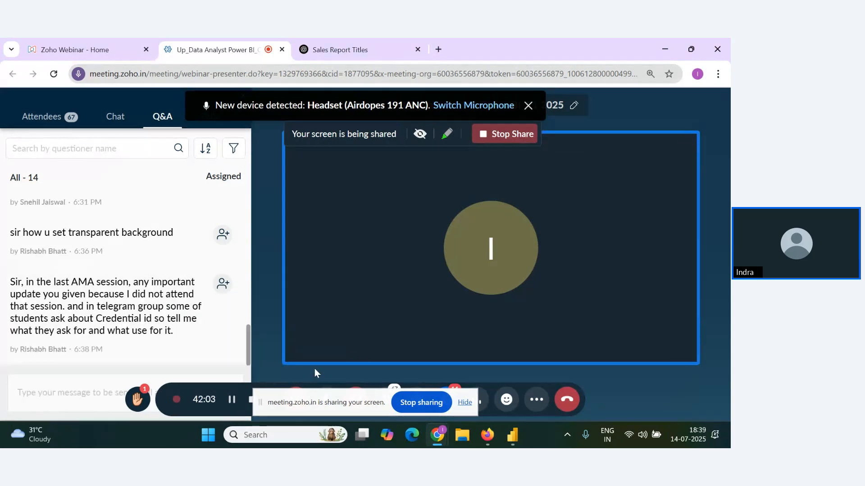
pyautogui.hotkey('alt', 'Tab')
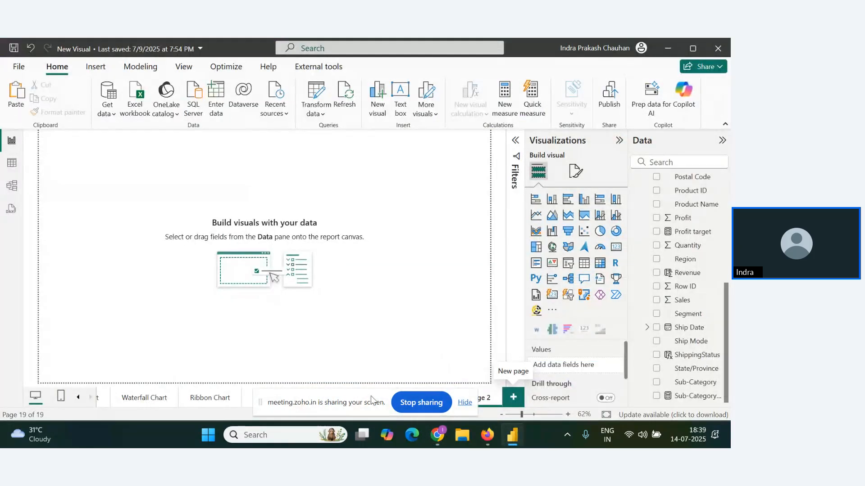
pyautogui.click(464, 402)
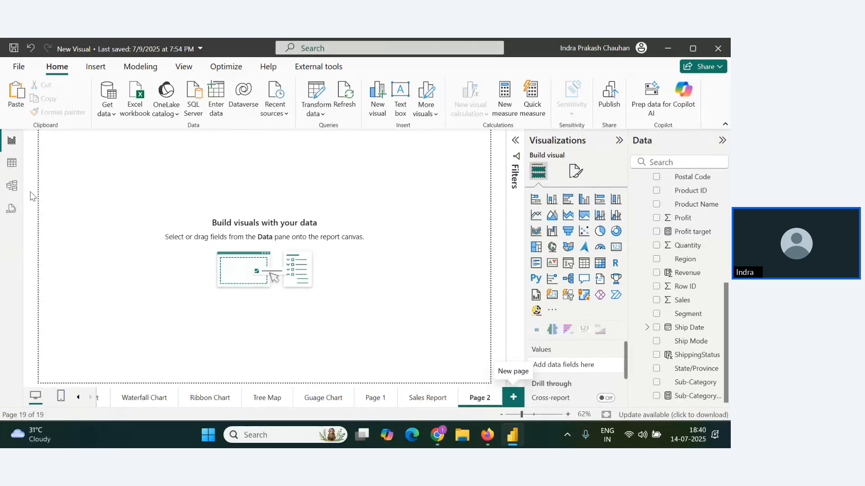
# - Open the Orders table data and examine the Days to Ship column's DATEDIFF formula, including its DAY interval
pyautogui.click(11, 166)
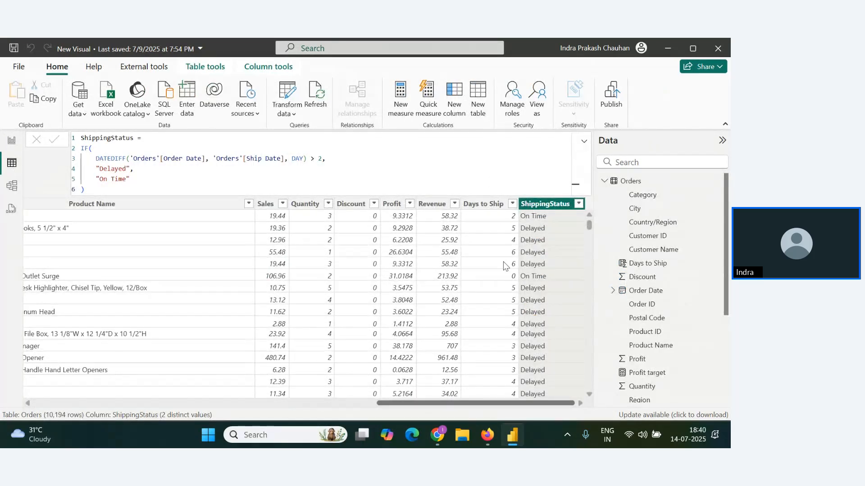
pyautogui.click(474, 205)
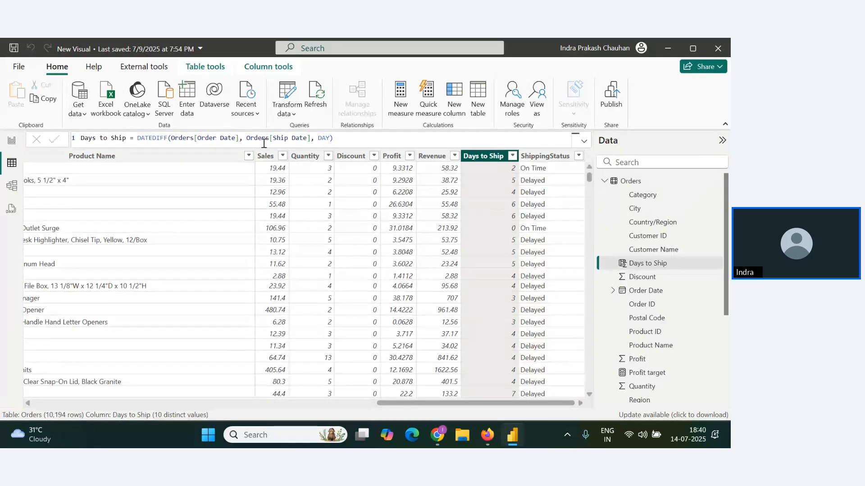
pyautogui.doubleClick(322, 138)
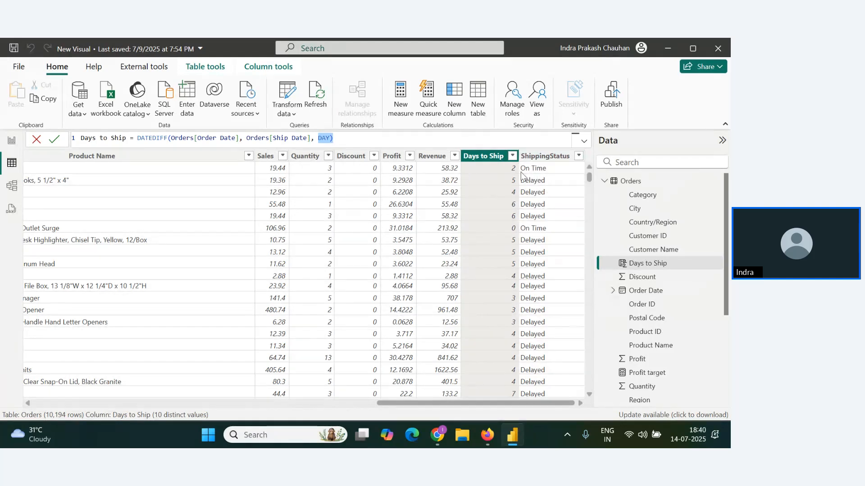
# - Examine the ShippingStatus column's IF formula, its DATEDIFF condition and its "Delayed" and "On Time" results, and leave formula editing without changes
pyautogui.click(523, 157)
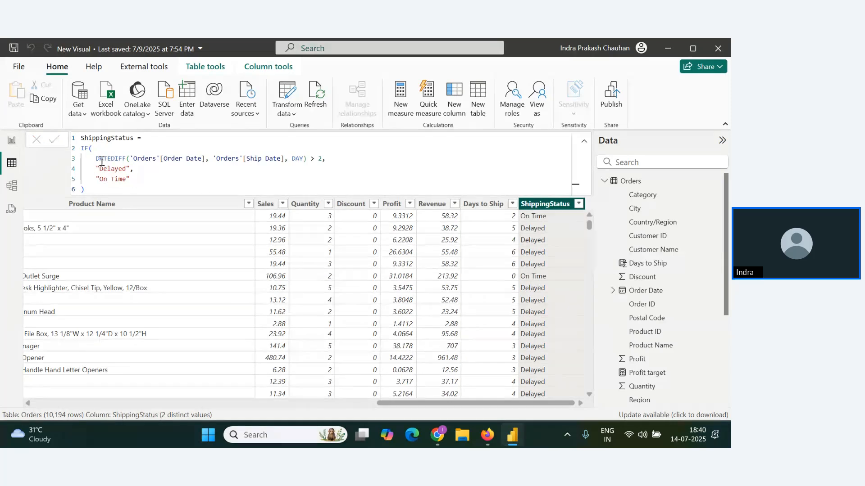
pyautogui.moveTo(96, 163); pyautogui.dragTo(303, 159)
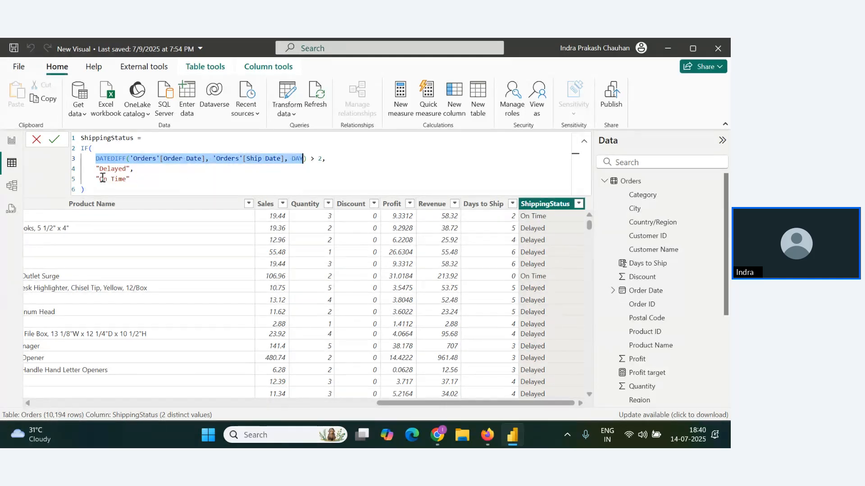
pyautogui.moveTo(95, 169); pyautogui.dragTo(134, 182)
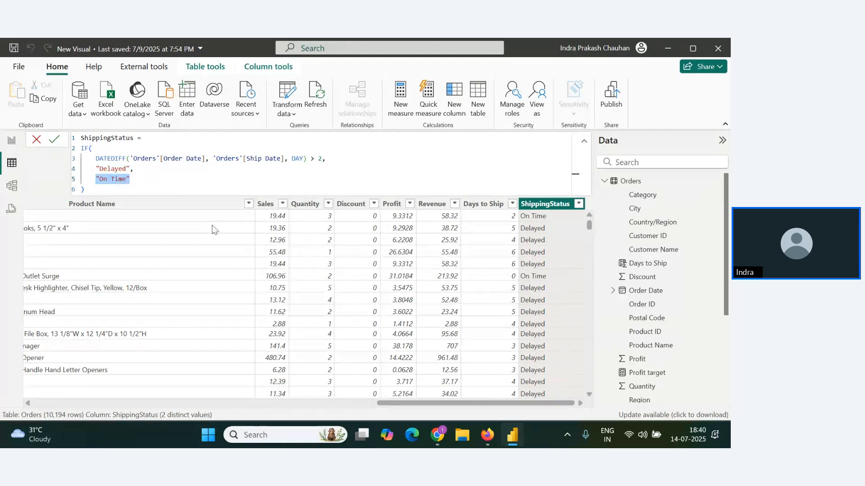
pyautogui.click(36, 141)
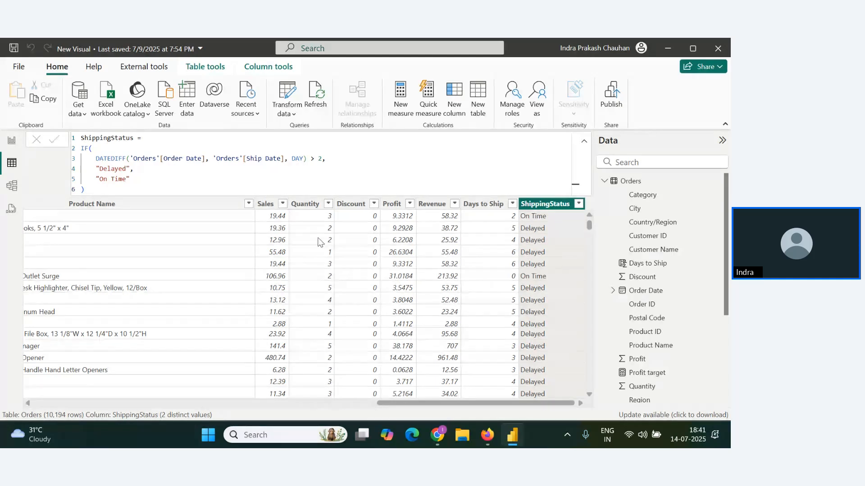
# - Set the canvas background image of Page 2 in the report view to the Background picture from the ePBL folder
pyautogui.click(12, 140)
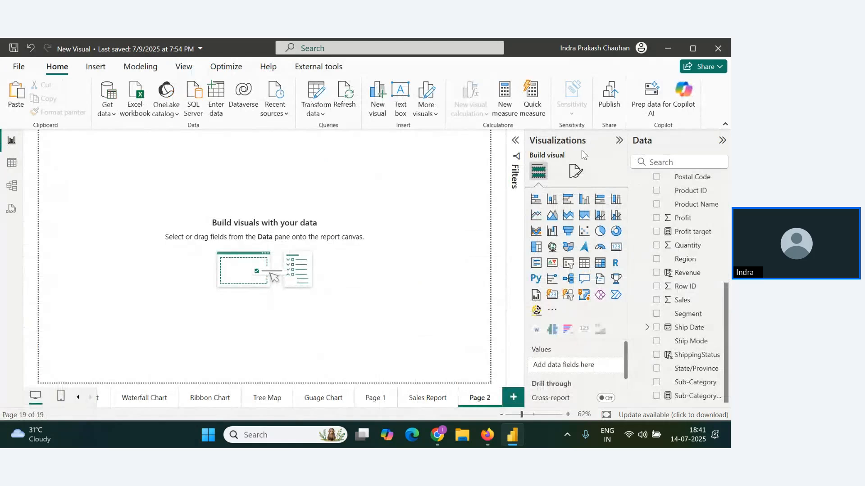
pyautogui.click(618, 141)
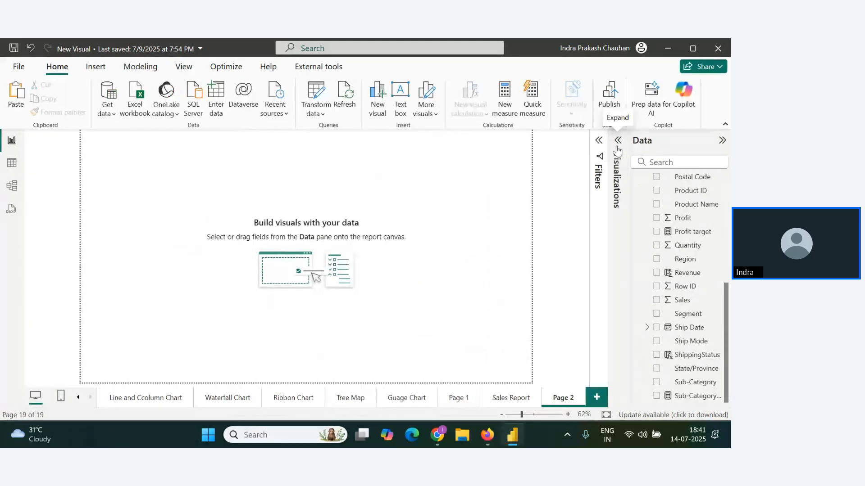
pyautogui.click(618, 142)
pyautogui.click(575, 171)
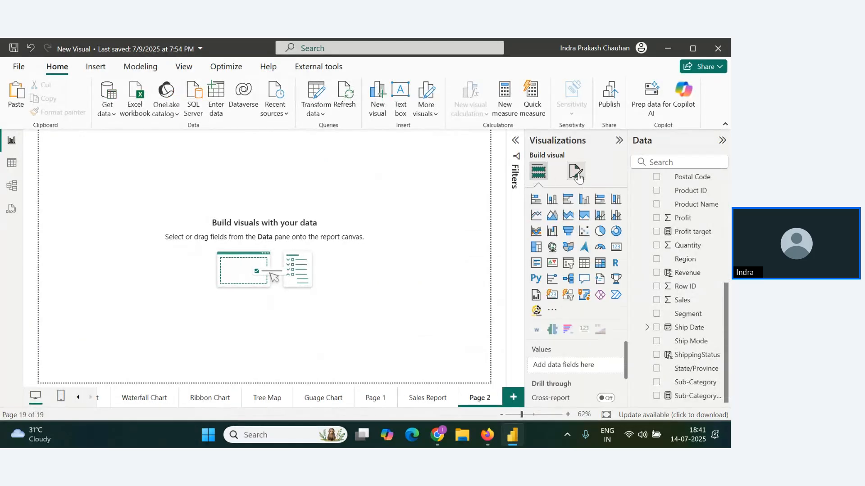
pyautogui.click(536, 271)
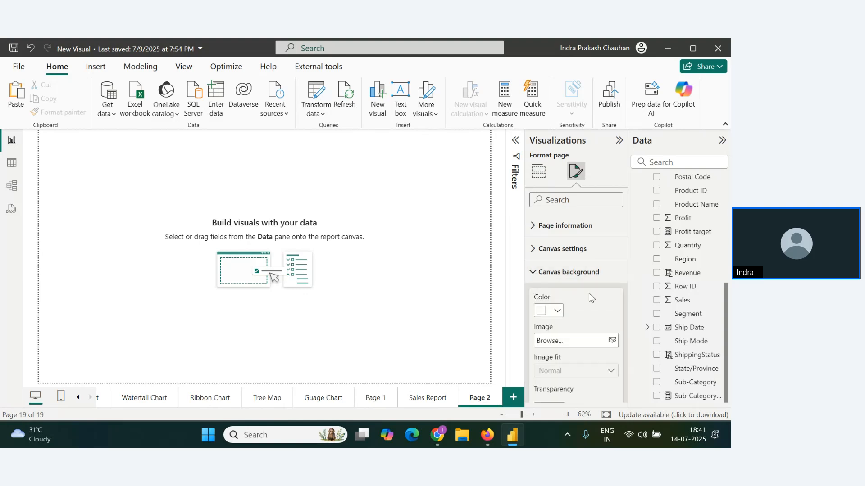
pyautogui.click(558, 311)
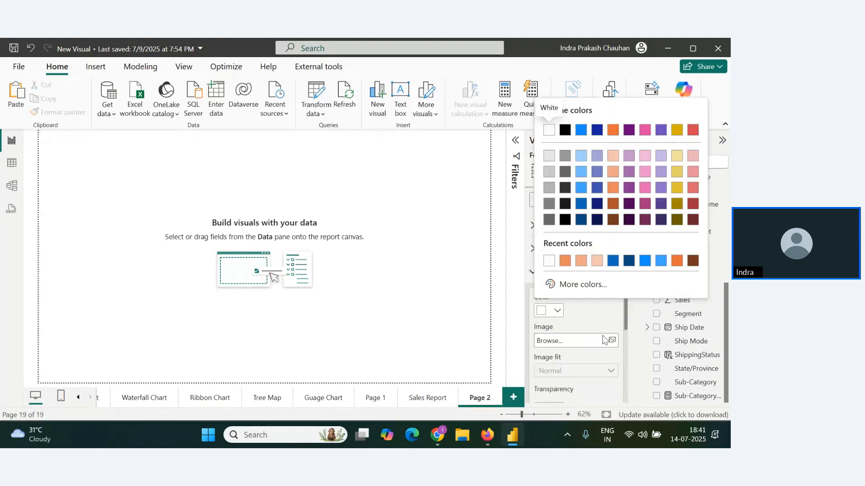
pyautogui.click(611, 345)
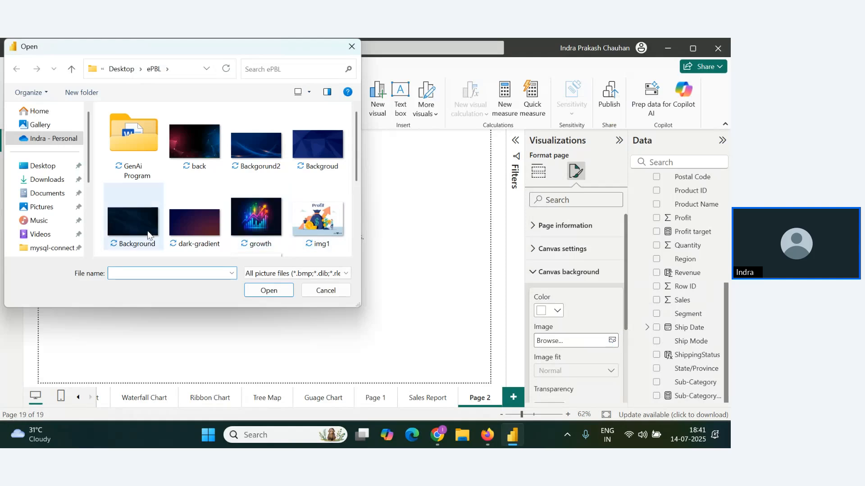
pyautogui.click(124, 233)
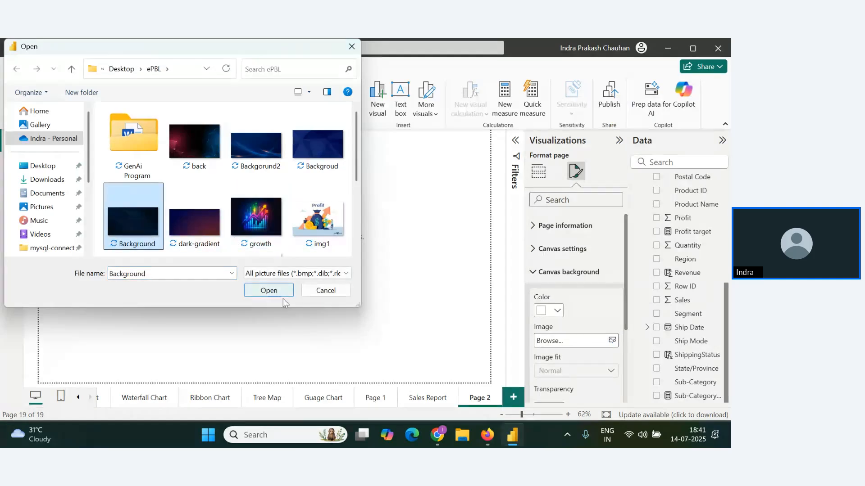
pyautogui.click(269, 290)
# - Set the canvas background's image fit to Fill and its transparency to 0 %
pyautogui.click(604, 374)
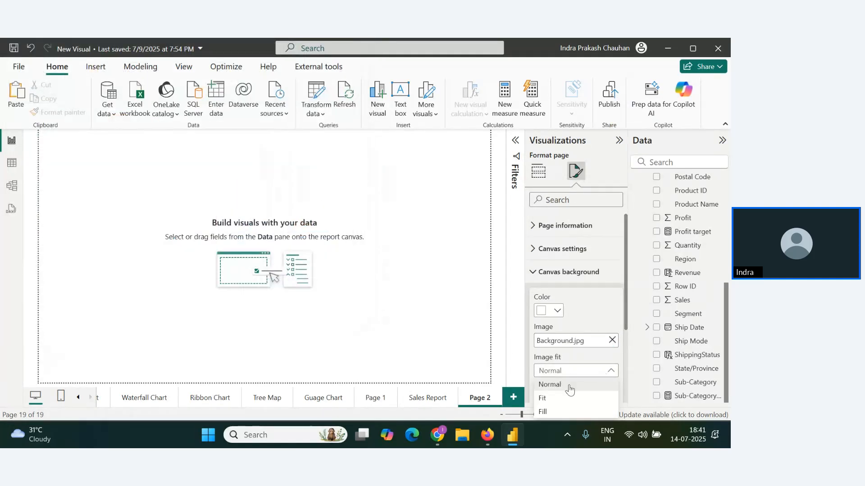
pyautogui.click(545, 411)
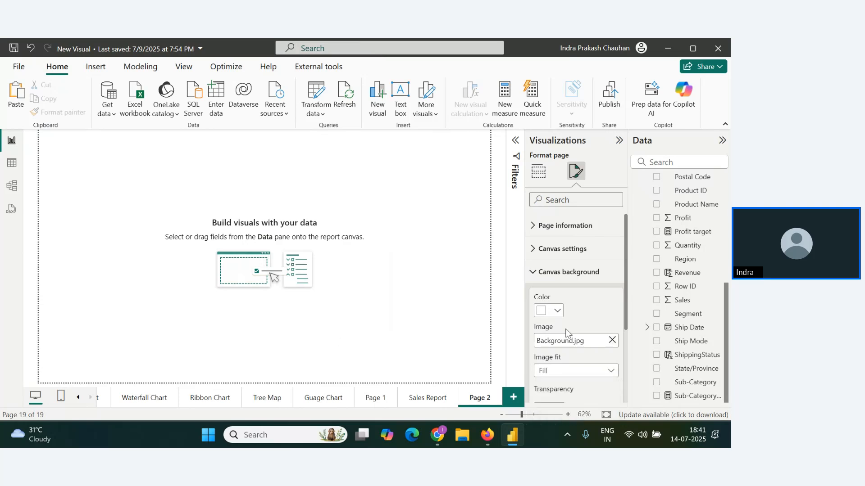
pyautogui.scroll(-3, 565, 332)
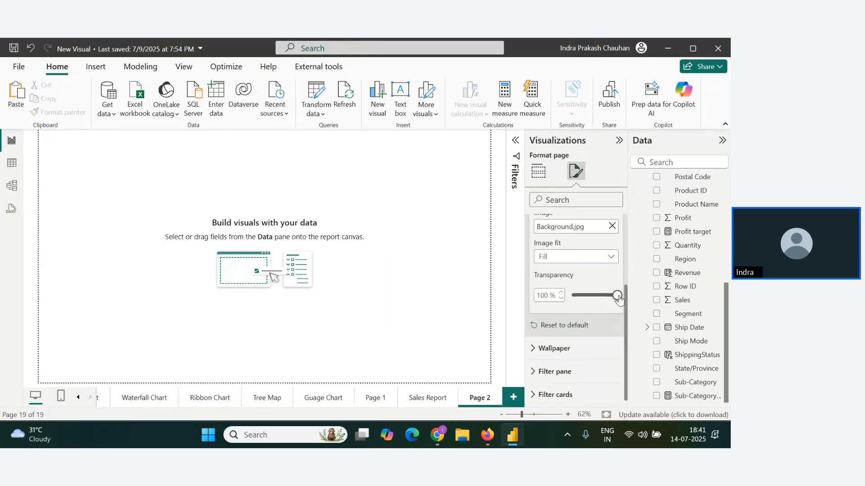
pyautogui.moveTo(616, 295); pyautogui.dragTo(568, 296)
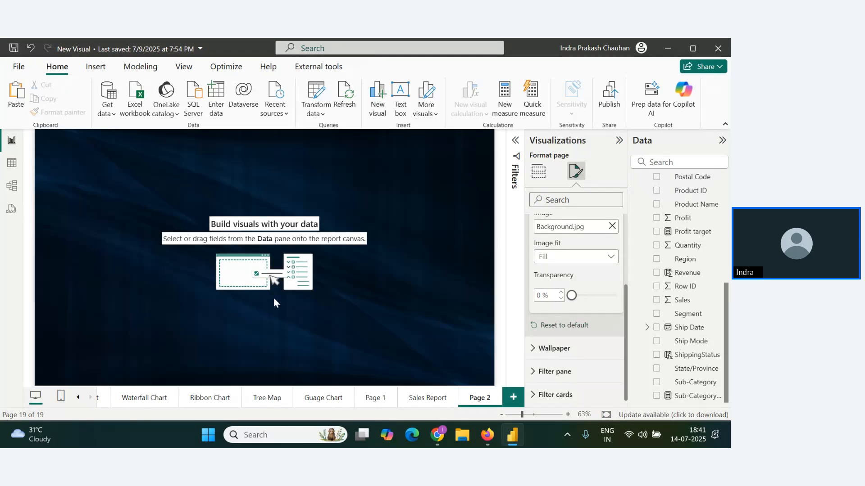
pyautogui.hotkey('alt', 'Tab')
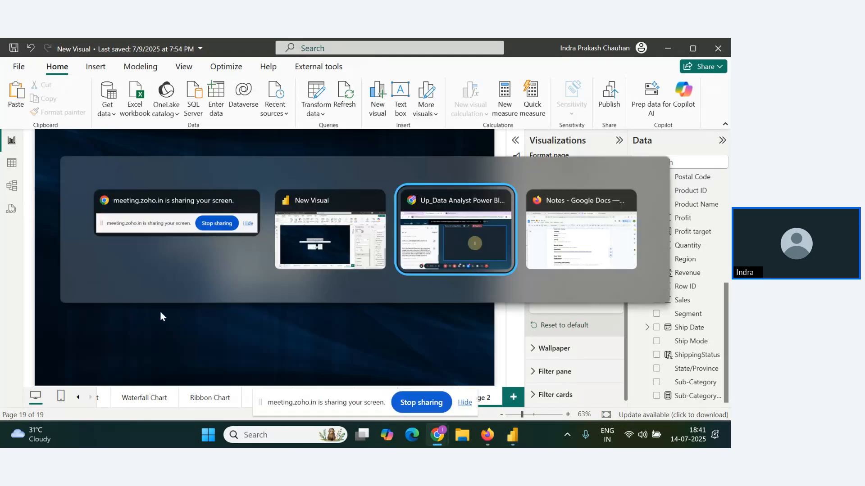
pyautogui.hotkey('alt', 'Tab')
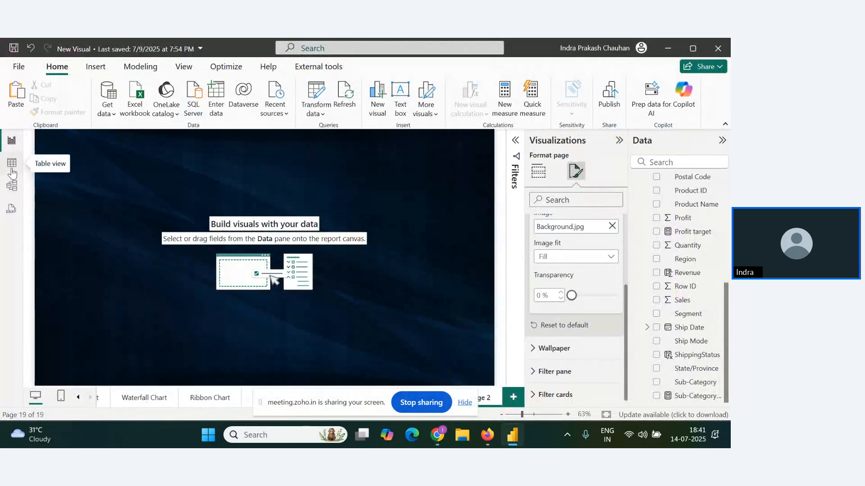
pyautogui.click(464, 403)
# - Copy the title text box from the Sales Report page and paste it onto Page 2
pyautogui.click(433, 401)
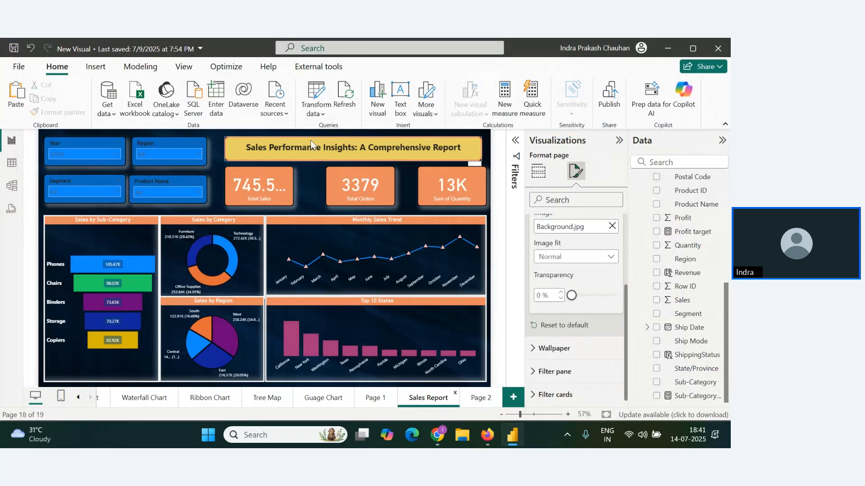
pyautogui.click(310, 144)
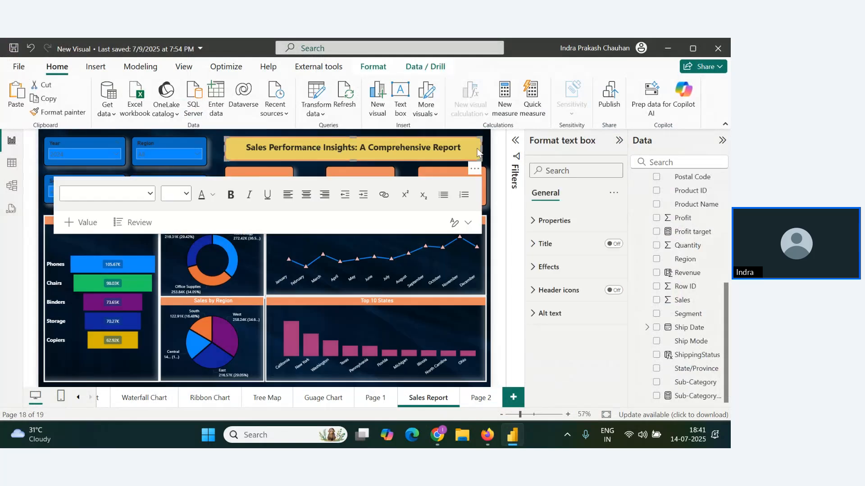
pyautogui.click(474, 168)
pyautogui.click(460, 146)
pyautogui.click(59, 247)
pyautogui.click(332, 144)
pyautogui.click(454, 149)
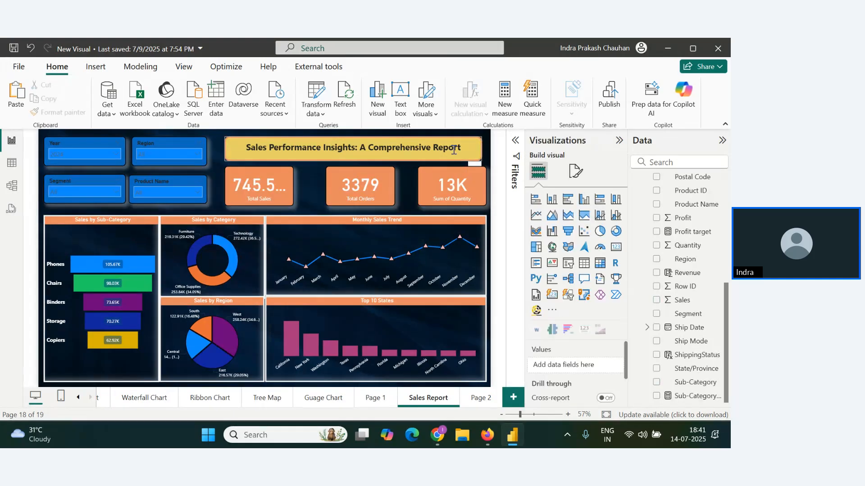
pyautogui.click(455, 146)
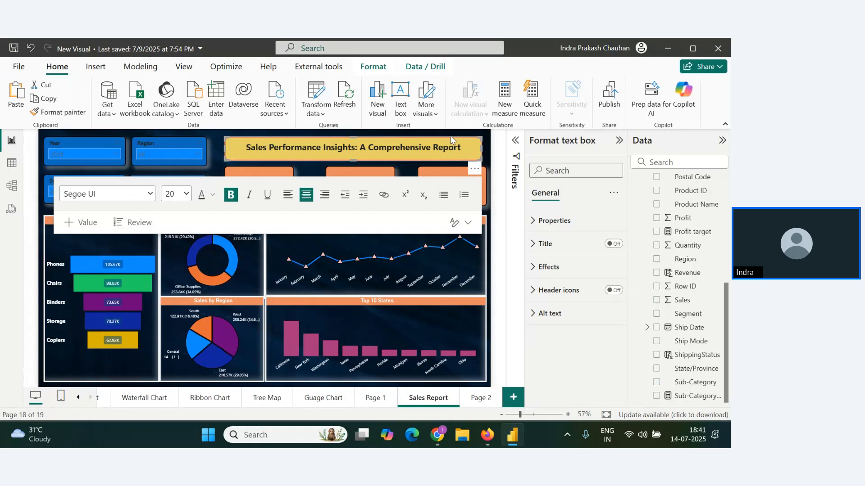
pyautogui.click(461, 147)
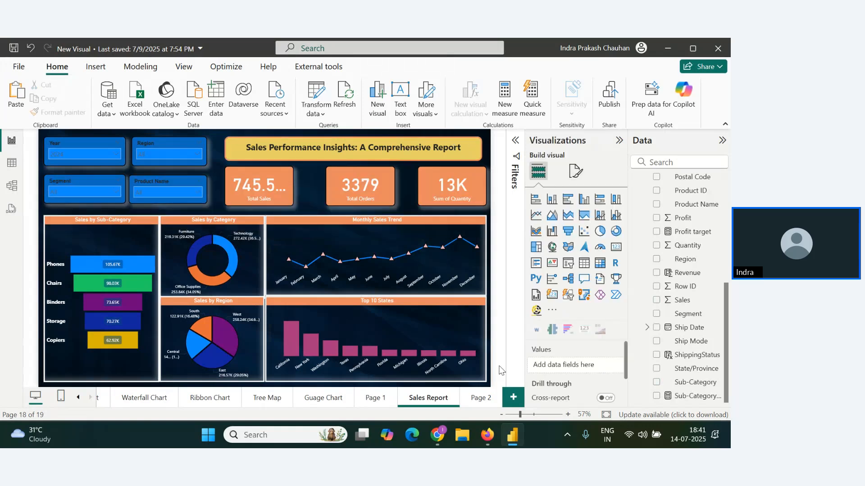
pyautogui.click(481, 398)
pyautogui.hotkey('ctrl', 'v')
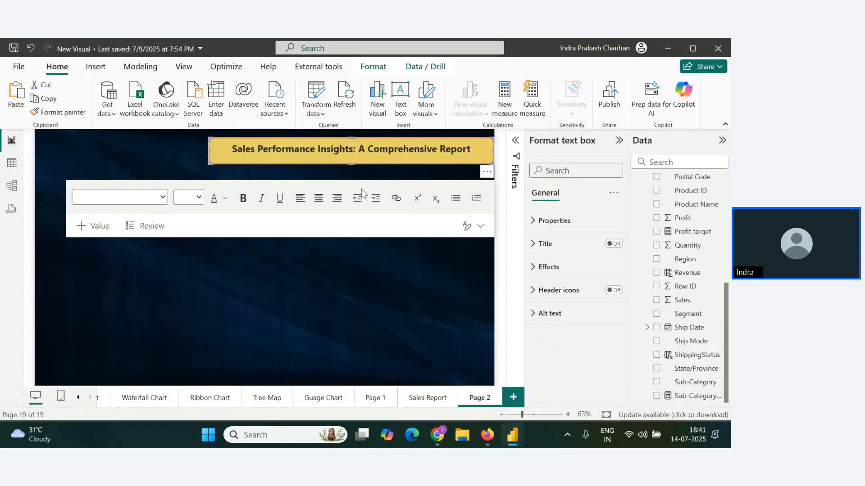
# - Save the report and replace the pasted title's text with "Superstore Shipping Analytics: Unveiling Delivery Insights"
pyautogui.doubleClick(425, 146)
pyautogui.moveTo(470, 148); pyautogui.dragTo(299, 148)
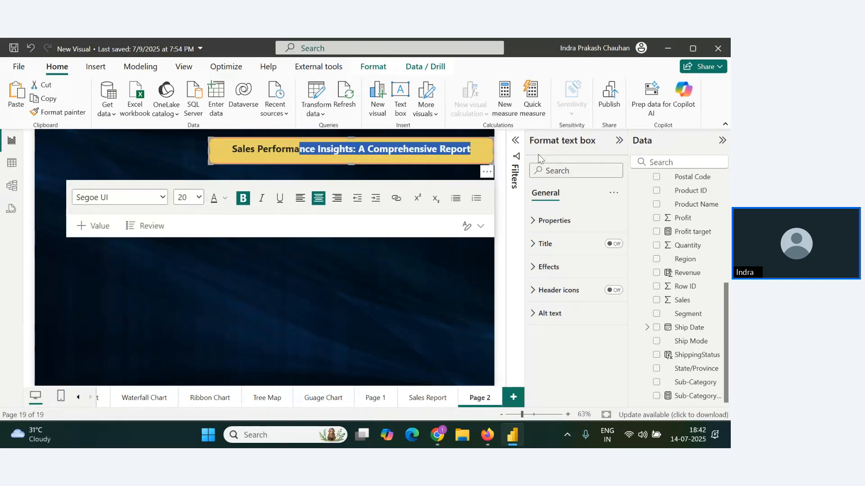
pyautogui.hotkey('ctrl', 's')
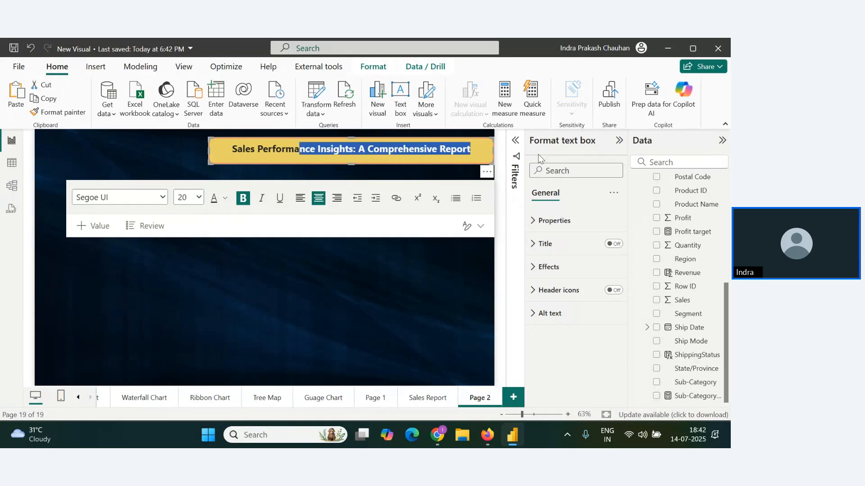
pyautogui.hotkey('ctrl', 'a')
pyautogui.write('S')
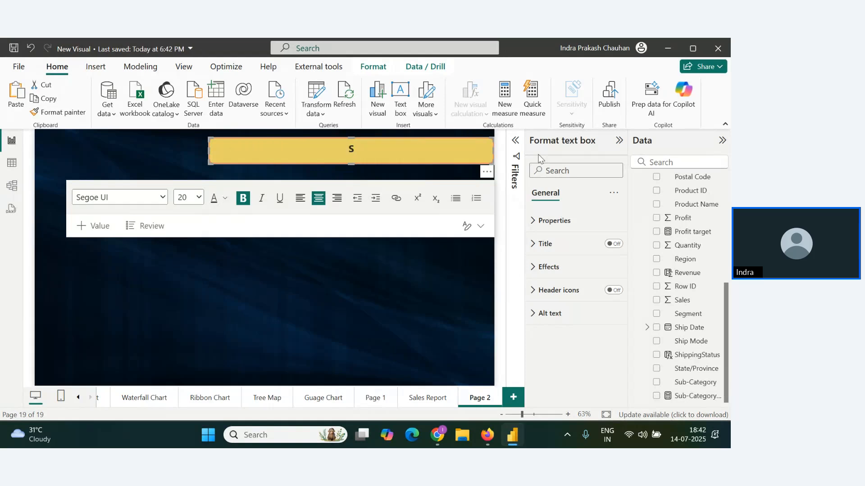
pyautogui.write('uperstore Shipp')
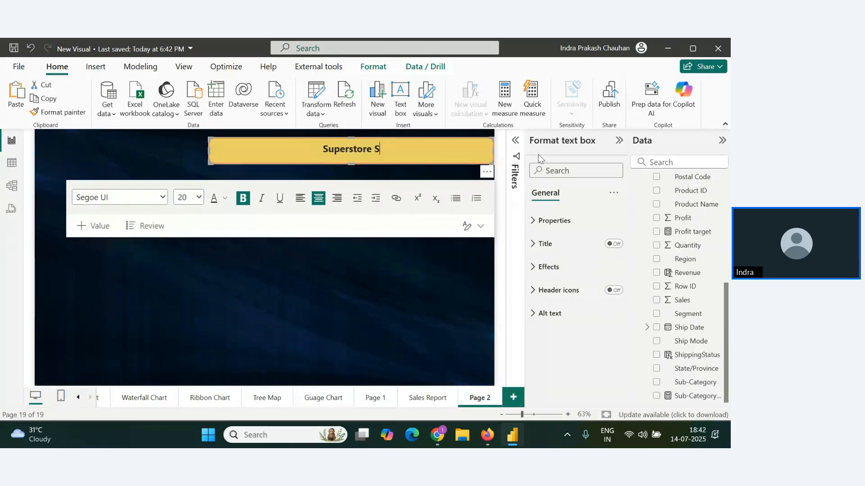
pyautogui.write('ing Aalyr')
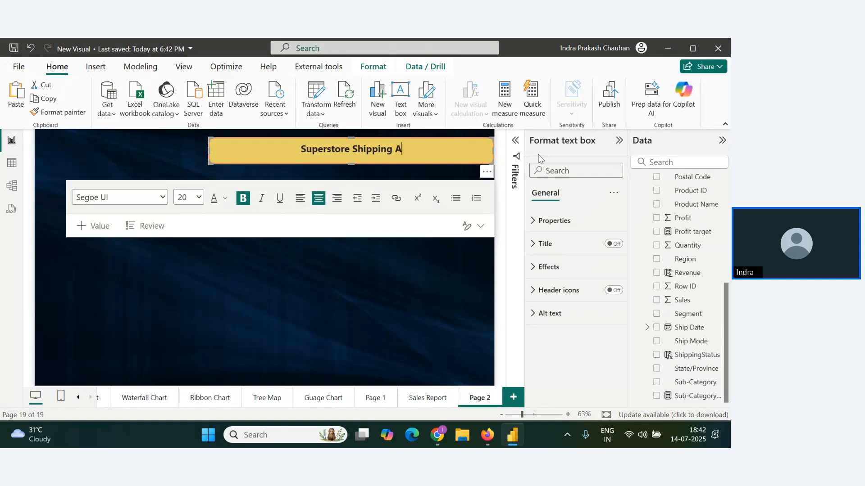
pyautogui.press('BackSpace')
pyautogui.press('BackSpace')
pyautogui.press('BackSpace')
pyautogui.press('BackSpace')
pyautogui.write('nalytics')
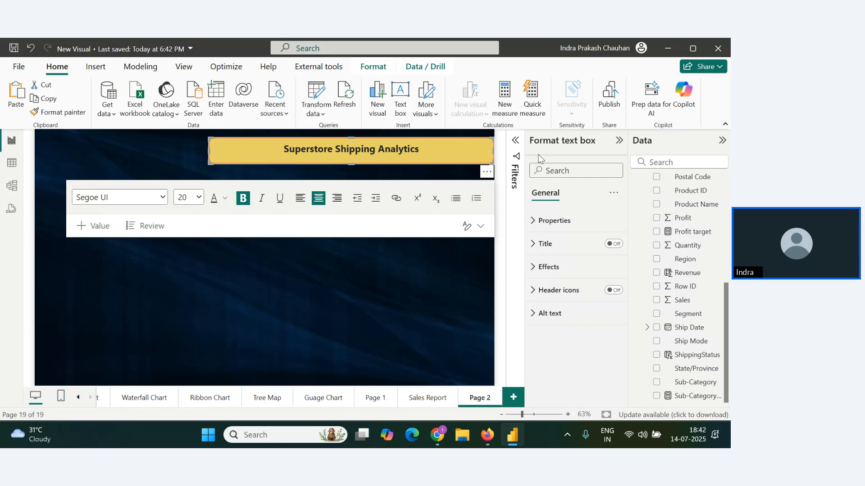
pyautogui.write(': ')
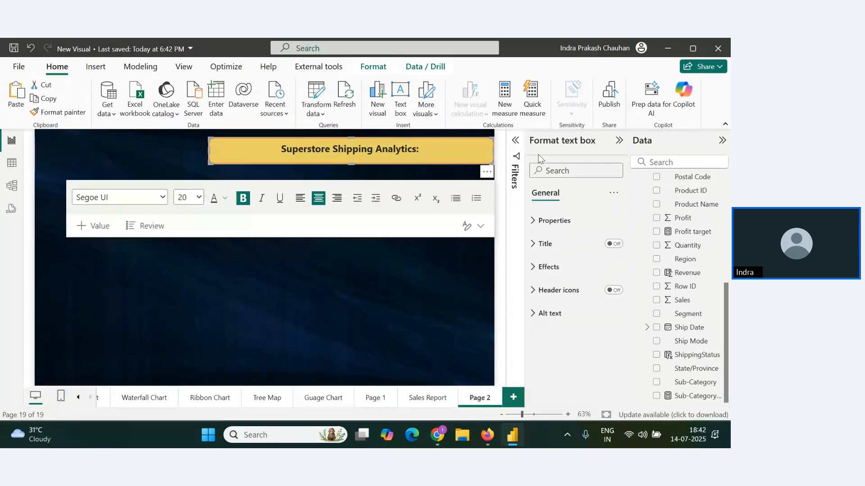
pyautogui.write('Unve')
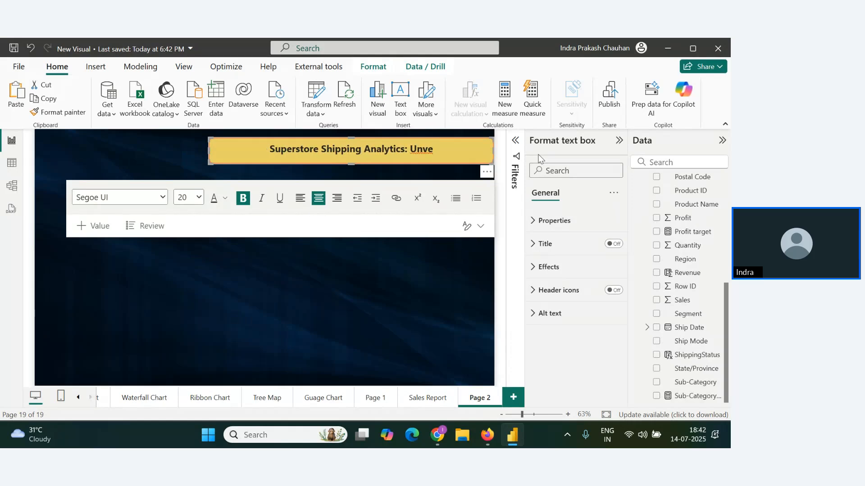
pyautogui.write('i')
pyautogui.write('lin')
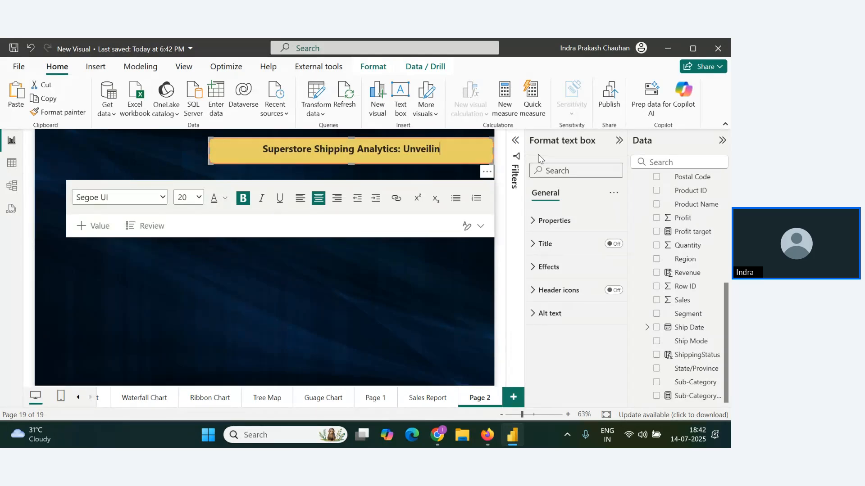
pyautogui.write('g Delib')
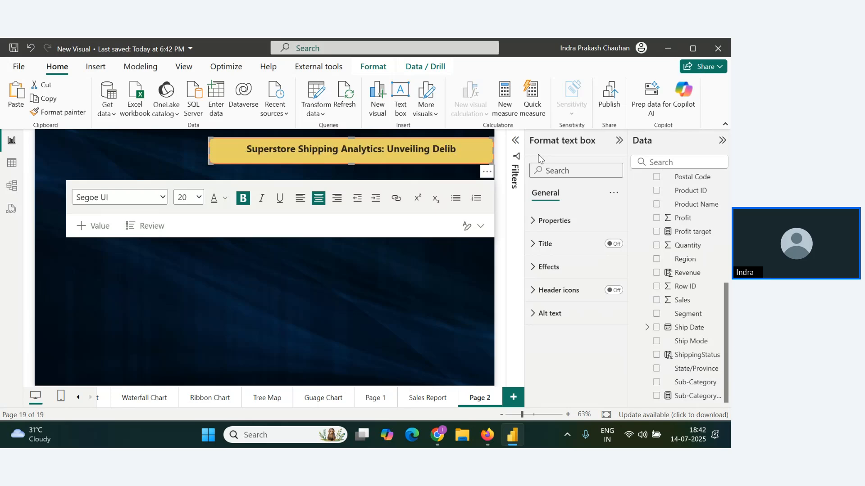
pyautogui.press('BackSpace')
pyautogui.write('v')
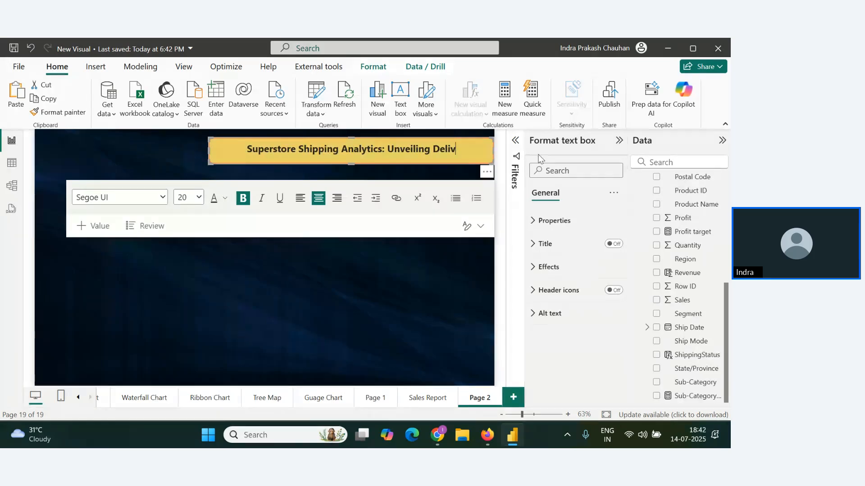
pyautogui.write('ery Insights')
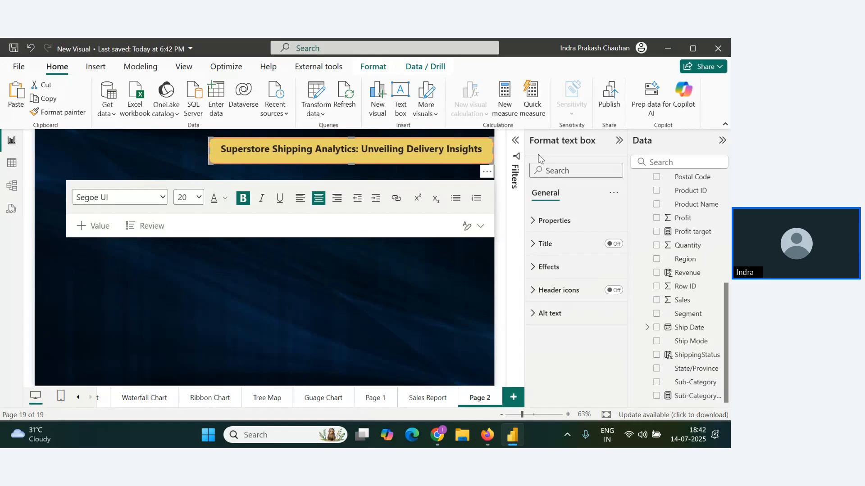
pyautogui.click(272, 310)
# - Copy the Total Orders card from the Sales Report page and paste it onto Page 2
pyautogui.click(431, 399)
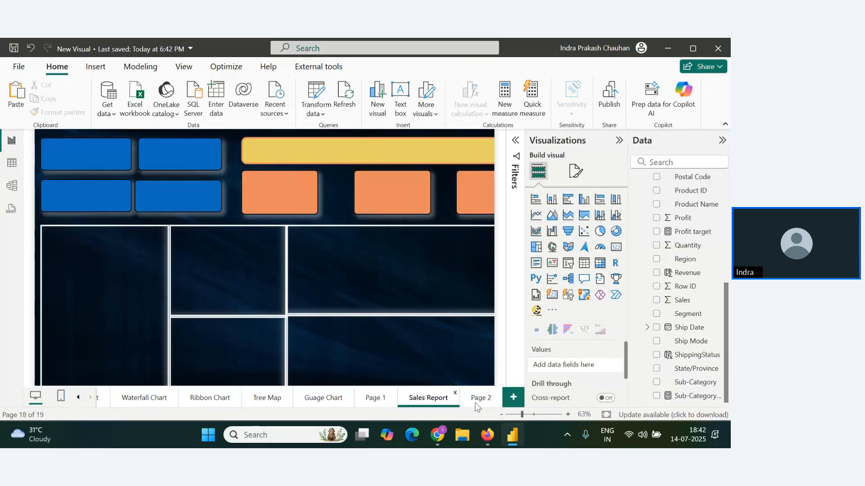
pyautogui.click(480, 398)
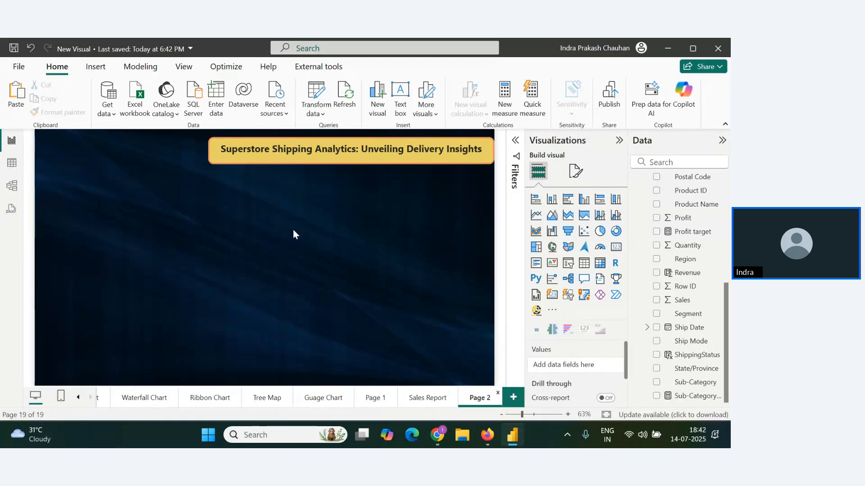
pyautogui.click(429, 398)
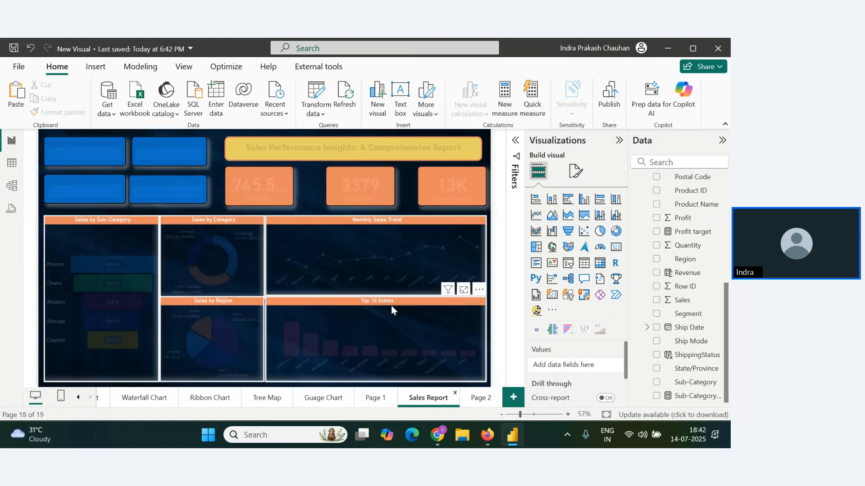
pyautogui.click(357, 180)
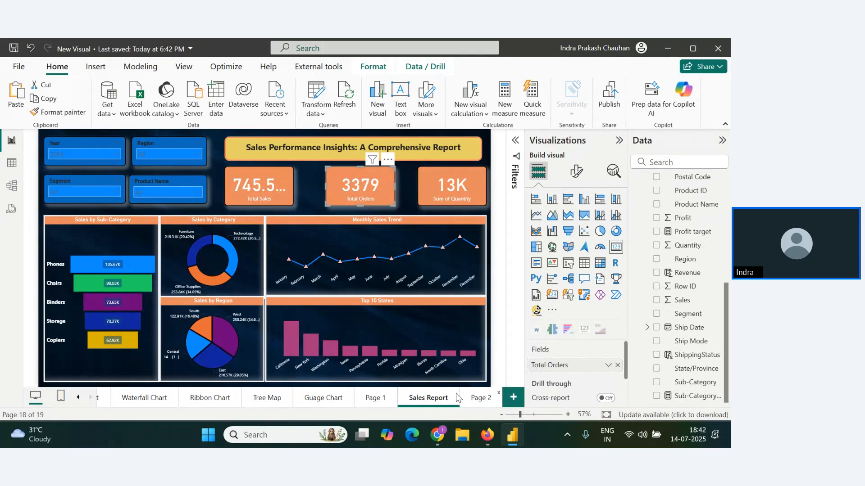
pyautogui.click(477, 398)
pyautogui.hotkey('ctrl', 'v')
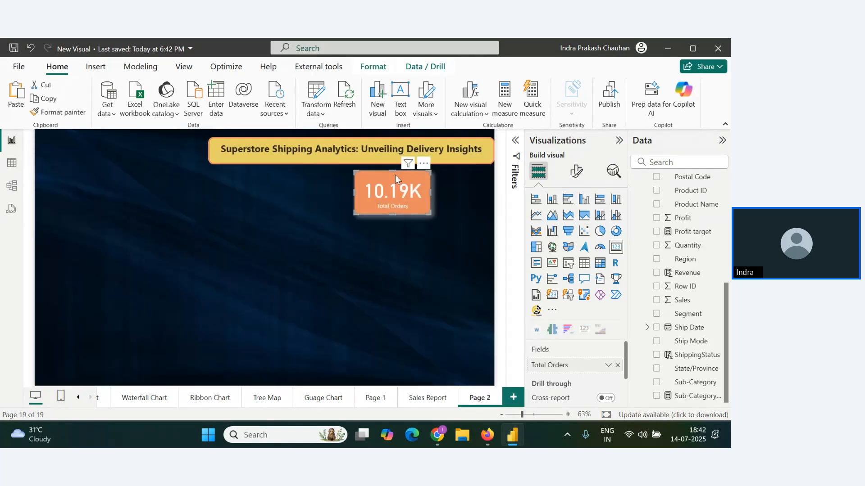
# - Move the title box to the page's upper-left corner and place the Total Orders card just below its left end
pyautogui.moveTo(391, 171); pyautogui.dragTo(101, 207)
pyautogui.click(452, 215)
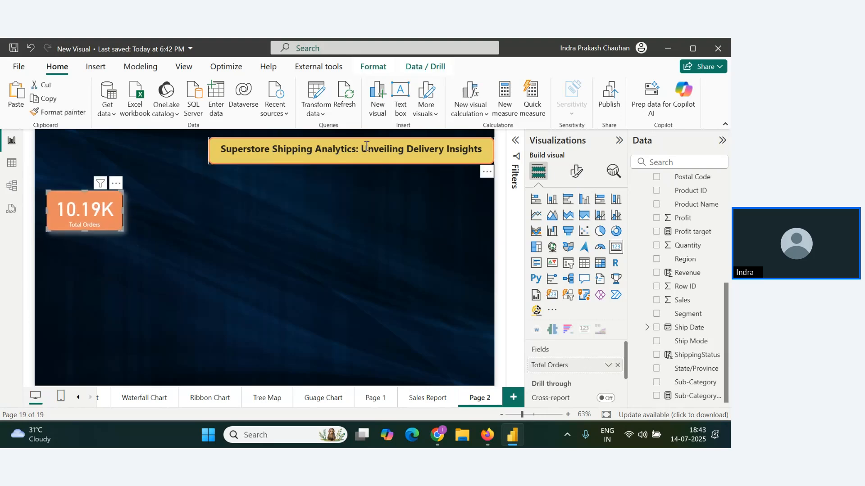
pyautogui.click(378, 137)
pyautogui.moveTo(378, 137); pyautogui.dragTo(204, 136)
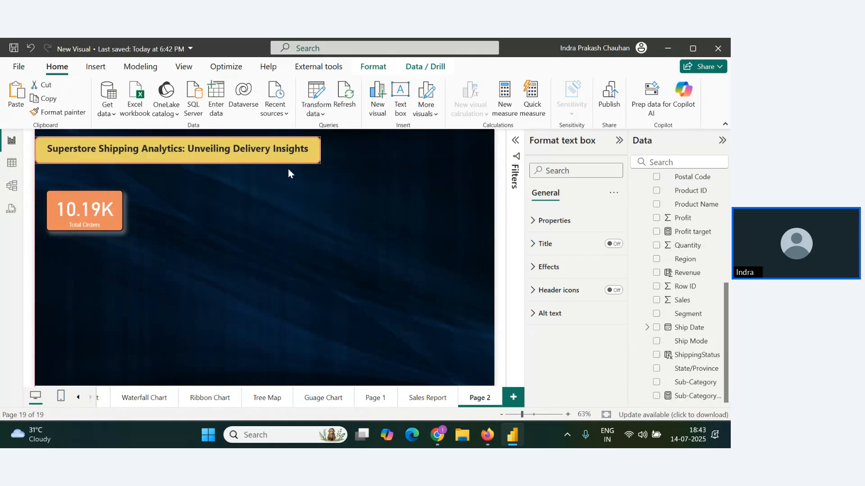
pyautogui.click(107, 217)
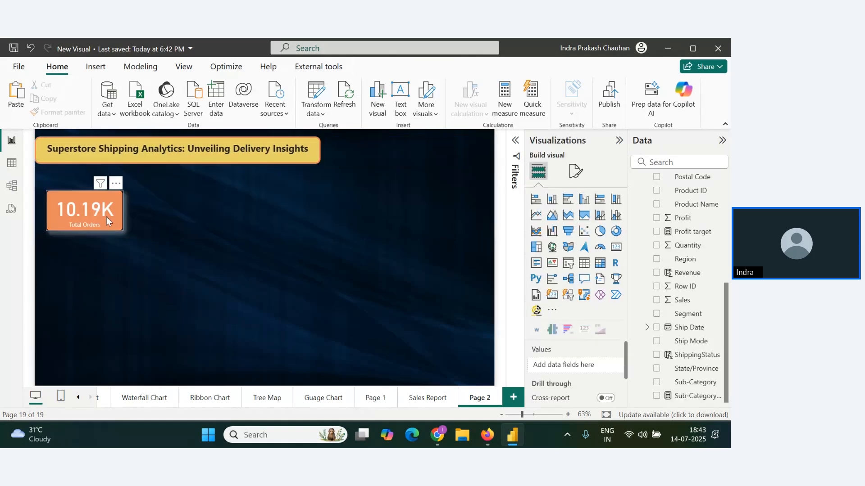
pyautogui.moveTo(106, 217); pyautogui.dragTo(100, 201)
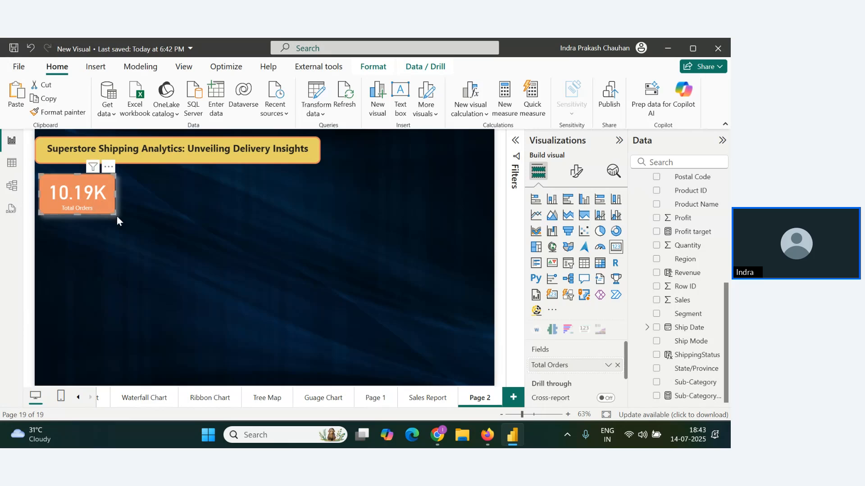
pyautogui.moveTo(117, 217)
pyautogui.mouseDown()
pyautogui.moveTo(109, 209)
pyautogui.moveTo(115, 214)
pyautogui.mouseUp()
pyautogui.click(128, 233)
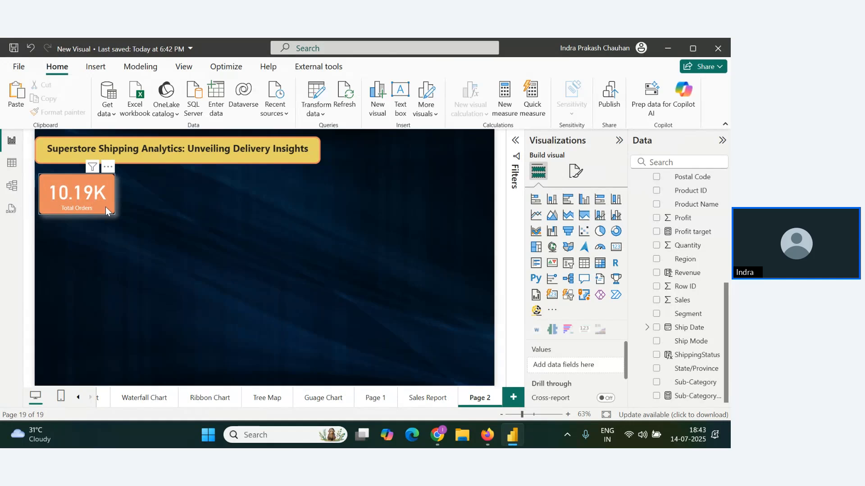
# - Copy the Sum of Quantity card from the Sales Report page to Page 2 and place it beside the Total Orders card
pyautogui.click(428, 398)
pyautogui.click(453, 185)
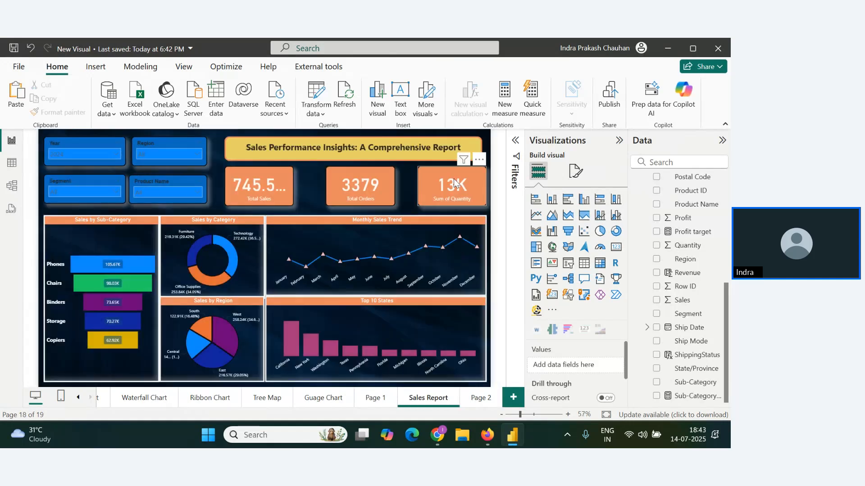
pyautogui.click(485, 399)
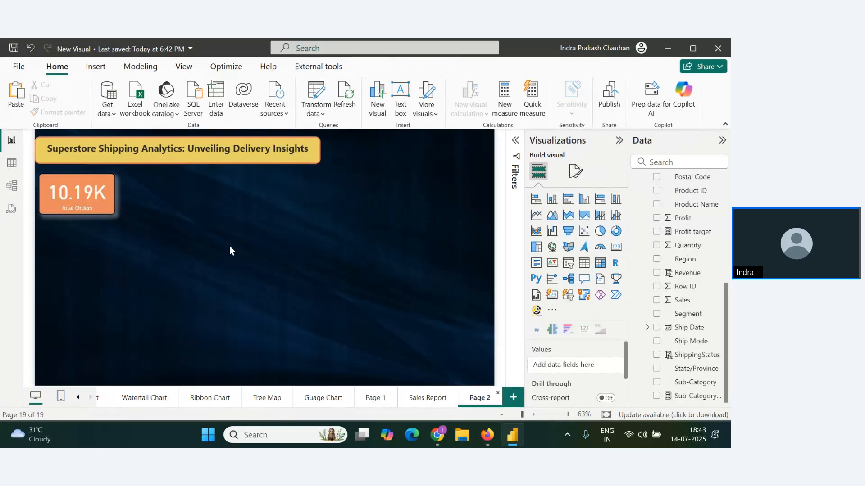
pyautogui.hotkey('ctrl', 'v')
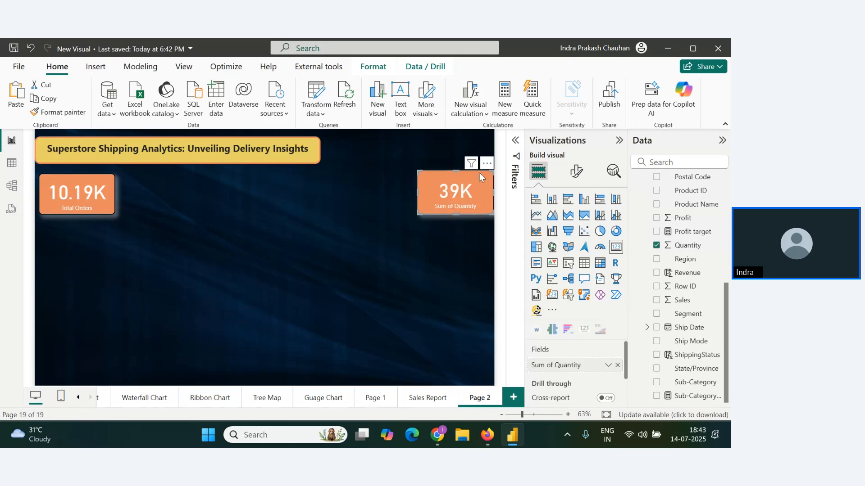
pyautogui.moveTo(479, 173); pyautogui.dragTo(196, 169)
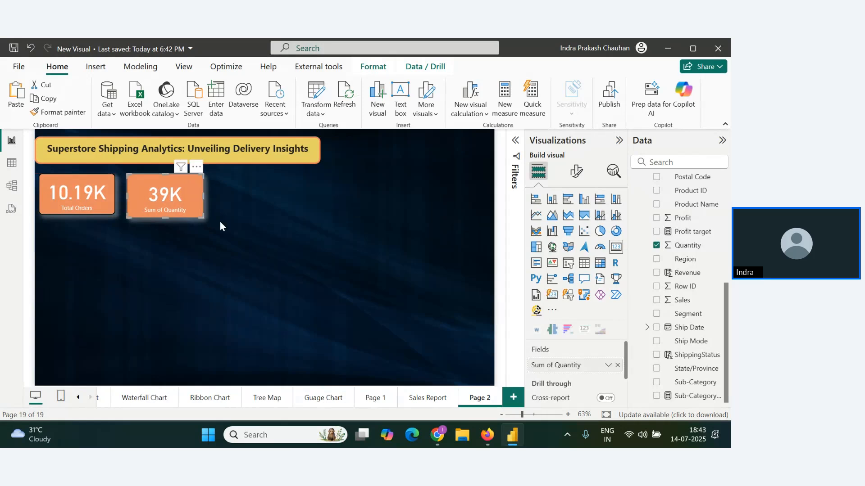
pyautogui.moveTo(201, 219); pyautogui.dragTo(202, 218)
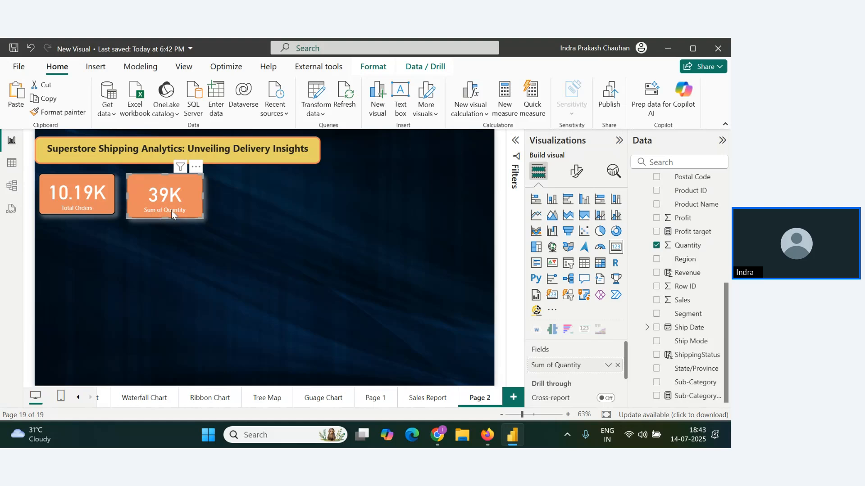
# - Try to rename the quantity card's field to Total Quantity for this visual
pyautogui.click(608, 364)
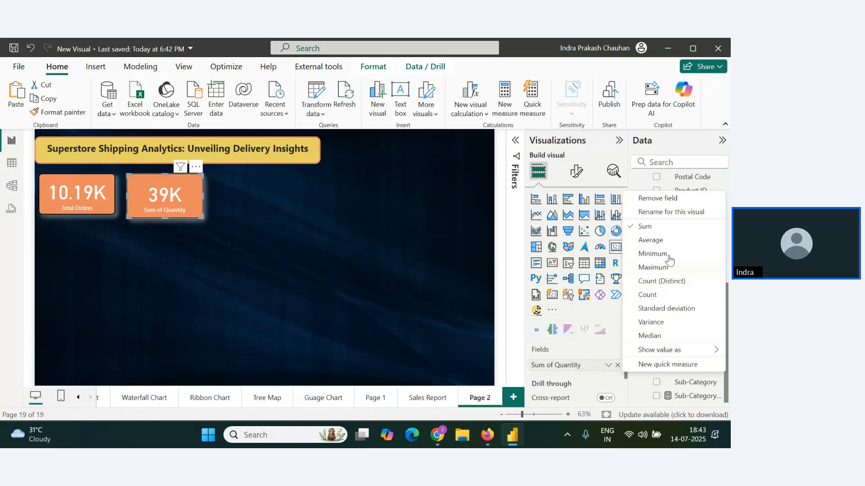
pyautogui.click(666, 211)
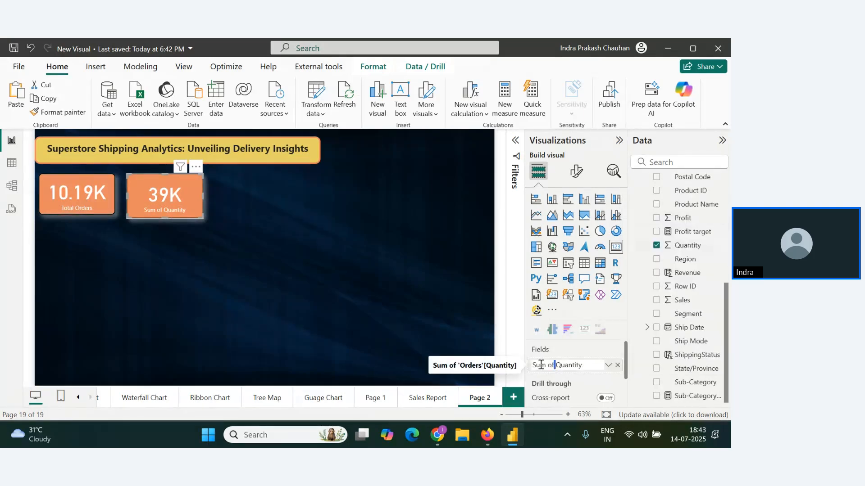
pyautogui.hotkey('shift', 'Home')
pyautogui.press('BackSpace')
pyautogui.write('Total')
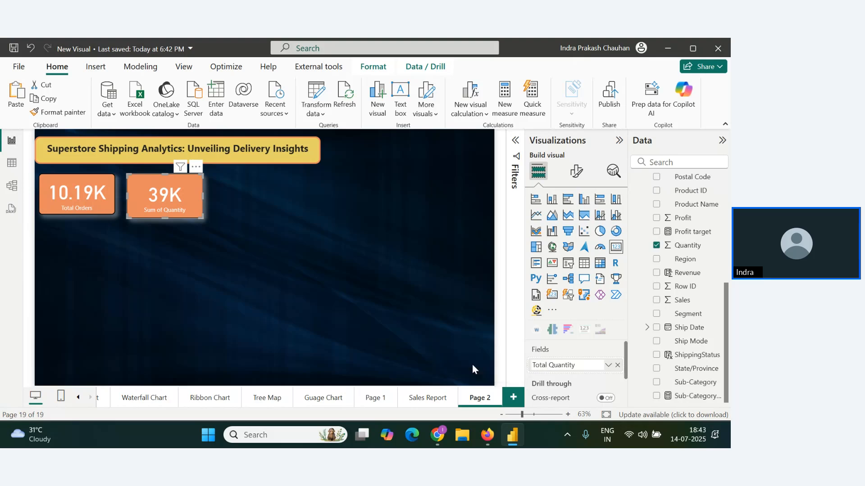
pyautogui.click(309, 316)
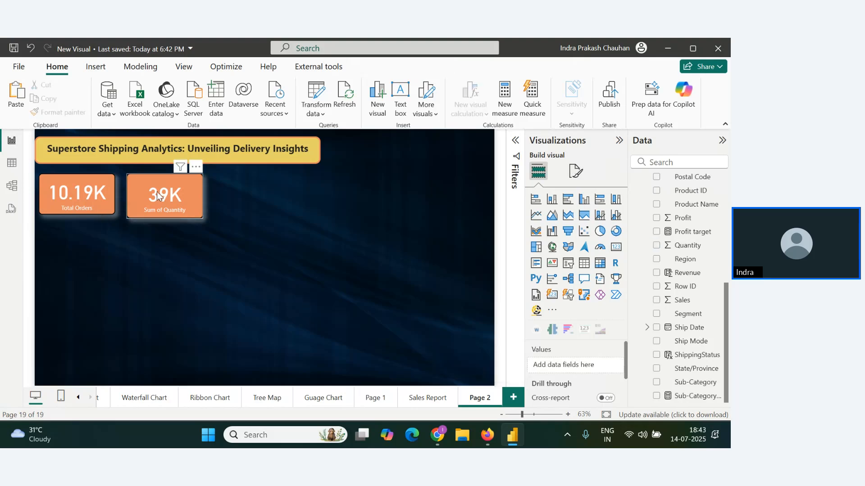
# - Shift the Sum of Quantity card closer to the Total Orders card and line up their top edges
pyautogui.moveTo(157, 191); pyautogui.dragTo(156, 191)
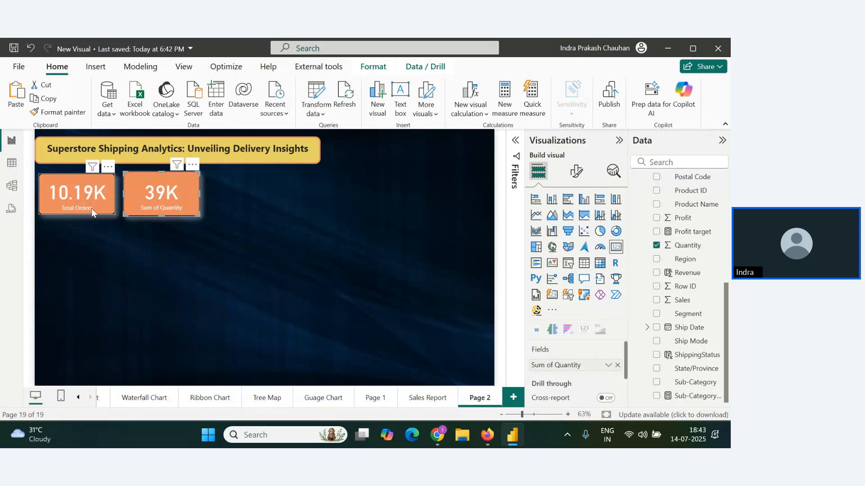
pyautogui.click(238, 273)
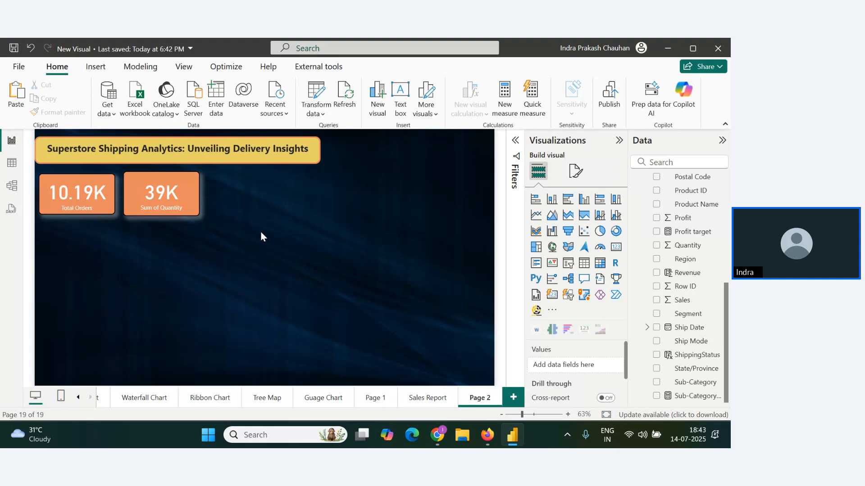
pyautogui.click(178, 176)
pyautogui.click(162, 169)
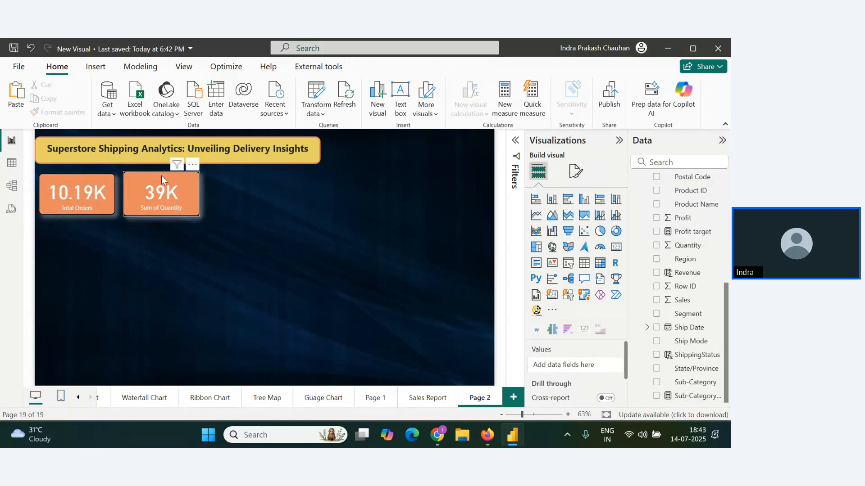
pyautogui.click(162, 176)
pyautogui.click(244, 219)
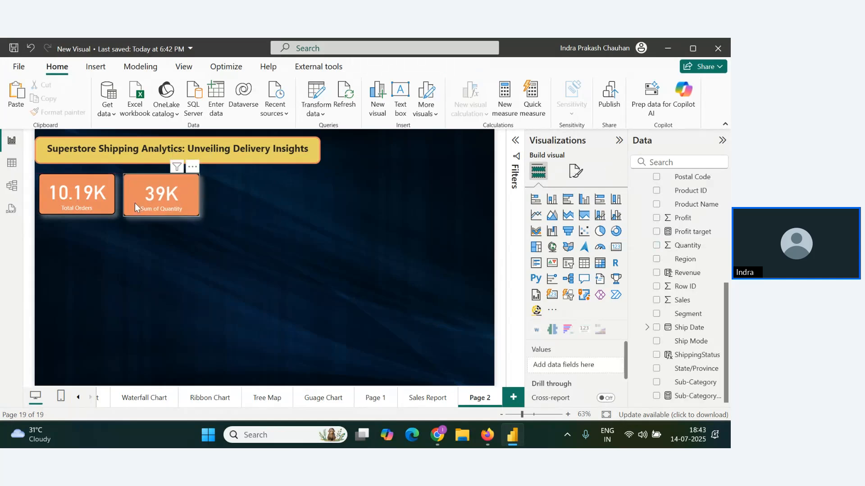
# - Duplicate the Sum of Quantity card and place the copy to its right in the card row
pyautogui.click(135, 203)
pyautogui.hotkey('ctrl', 'c')
pyautogui.hotkey('ctrl', 'v')
pyautogui.moveTo(160, 202); pyautogui.dragTo(244, 199)
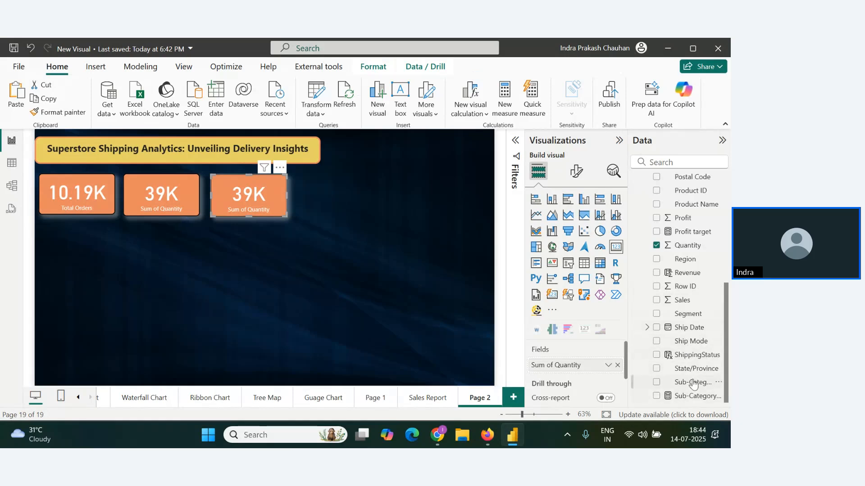
# - Replace the duplicated card's field with Days to Ship from the Orders table and summarize it by Average
pyautogui.scroll(3, 693, 385)
pyautogui.scroll(2, 694, 320)
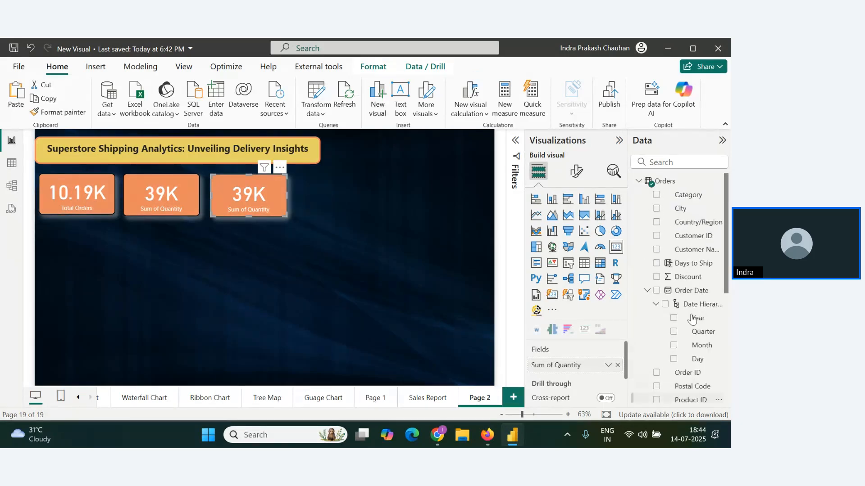
pyautogui.scroll(-5, 694, 318)
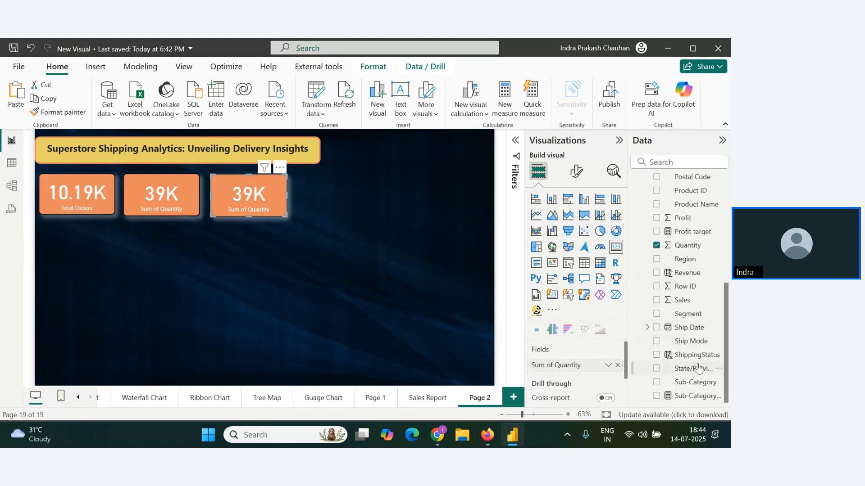
pyautogui.scroll(2, 696, 358)
pyautogui.scroll(-2, 696, 366)
pyautogui.scroll(6, 696, 365)
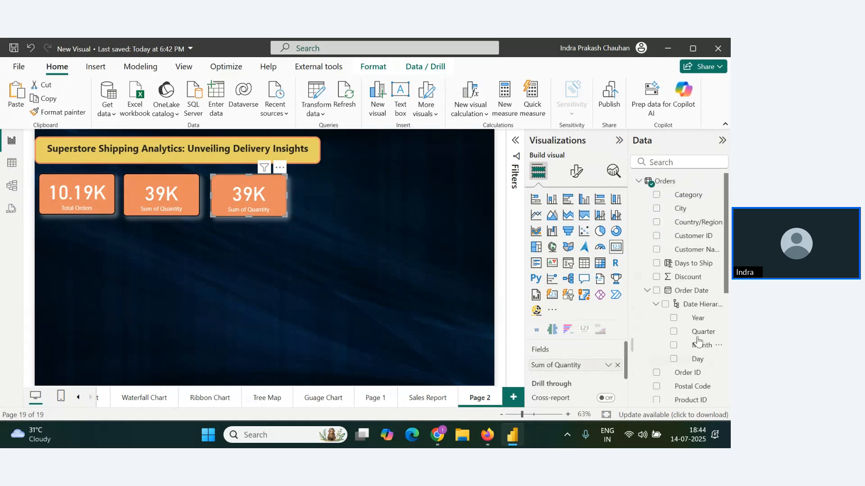
pyautogui.moveTo(689, 268); pyautogui.dragTo(604, 367)
pyautogui.click(608, 366)
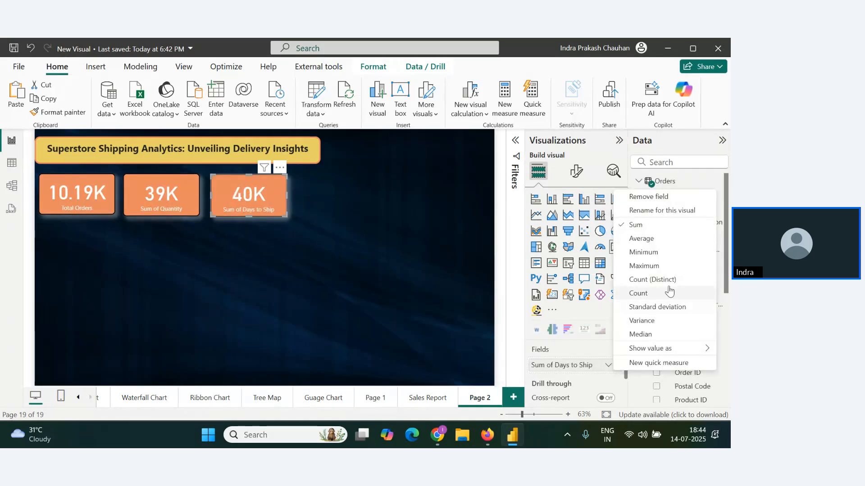
pyautogui.click(640, 238)
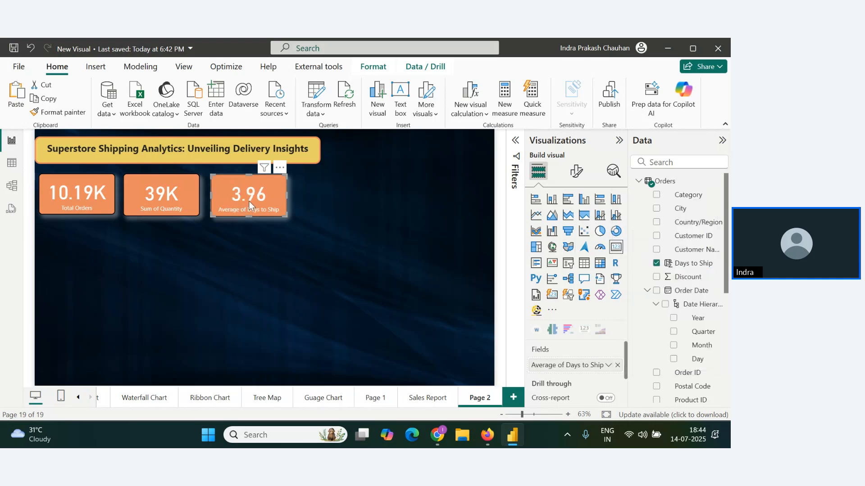
pyautogui.hotkey('alt', 'Tab')
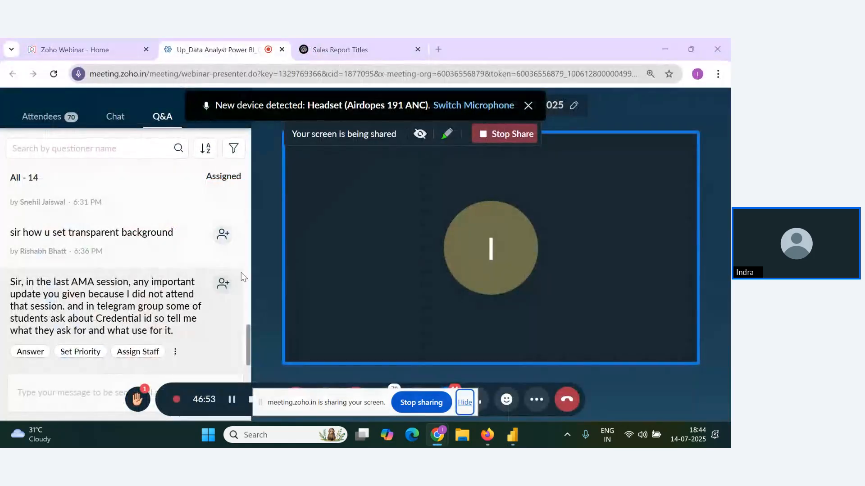
pyautogui.hotkey('alt', 'Tab')
pyautogui.press('Tab')
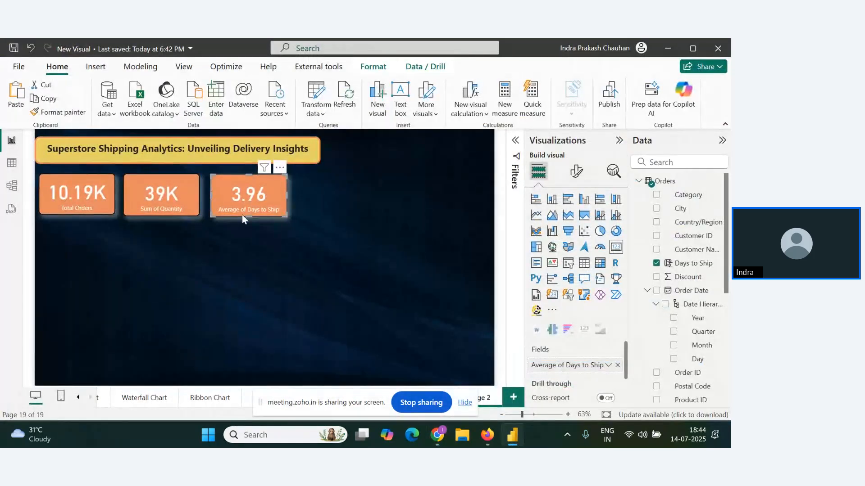
pyautogui.click(272, 240)
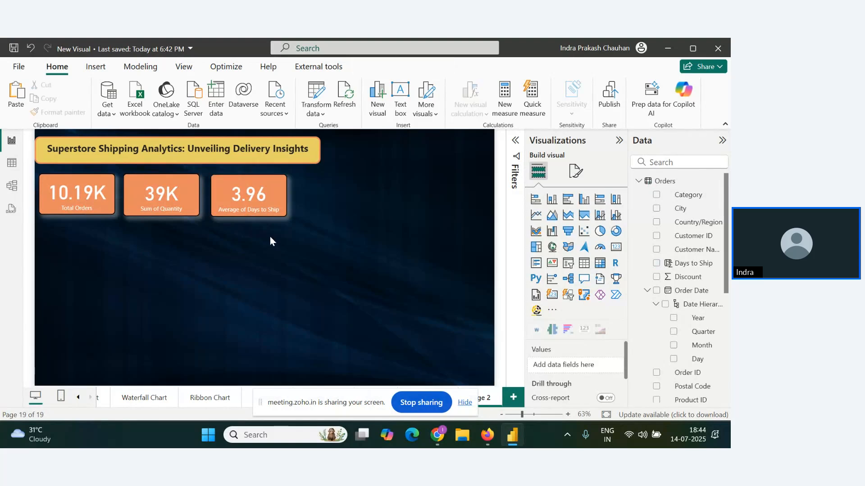
pyautogui.click(464, 403)
# - Copy the Year, Region and Product Name slicers from the Sales Report page to Page 2 and dismiss the sync prompt
pyautogui.click(417, 400)
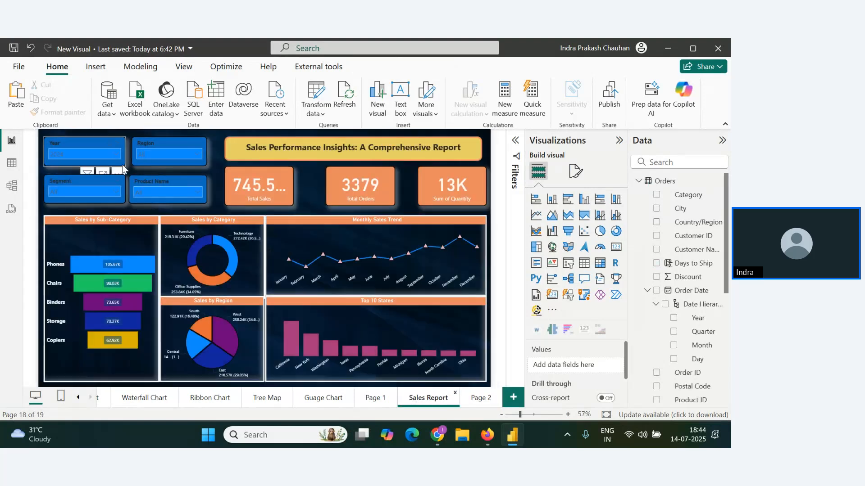
pyautogui.click(96, 142)
pyautogui.keyDown('ctrl'); pyautogui.click(204, 152); pyautogui.keyUp('ctrl')
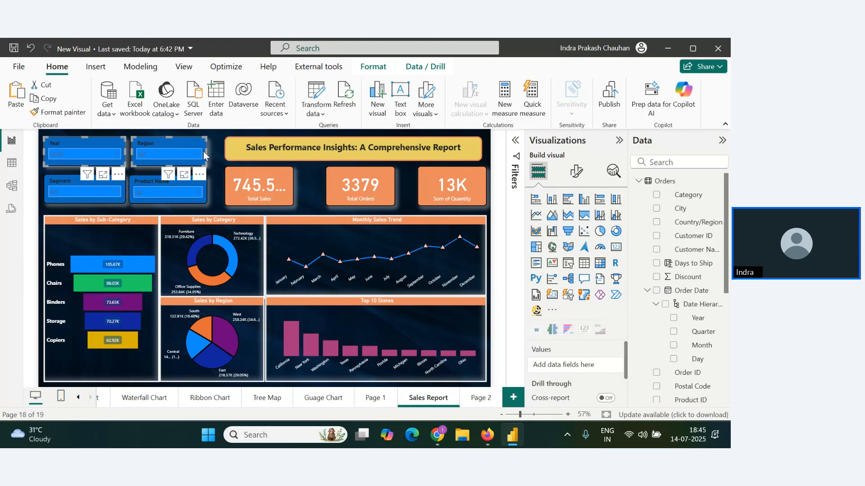
pyautogui.keyDown('ctrl'); pyautogui.click(151, 178); pyautogui.keyUp('ctrl')
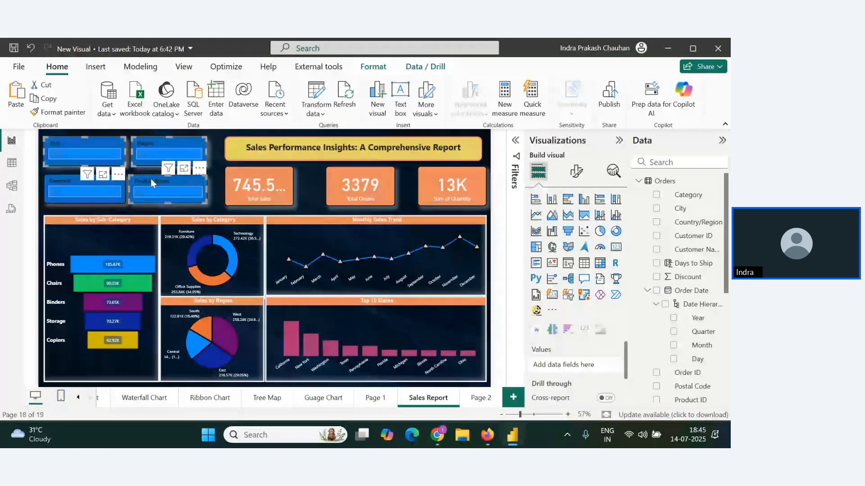
pyautogui.click(479, 399)
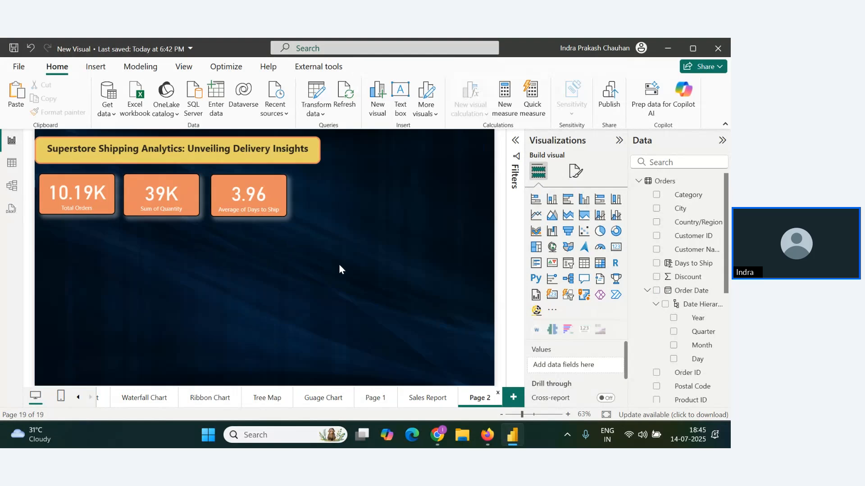
pyautogui.hotkey('ctrl', 'v')
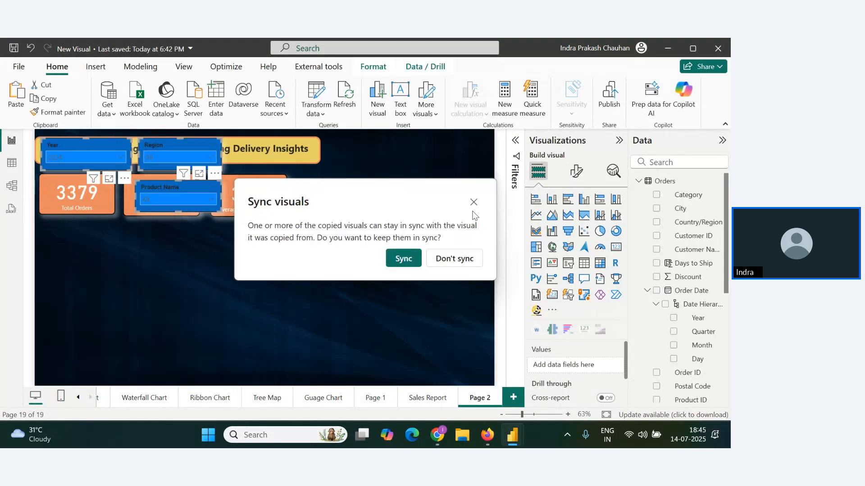
pyautogui.click(473, 202)
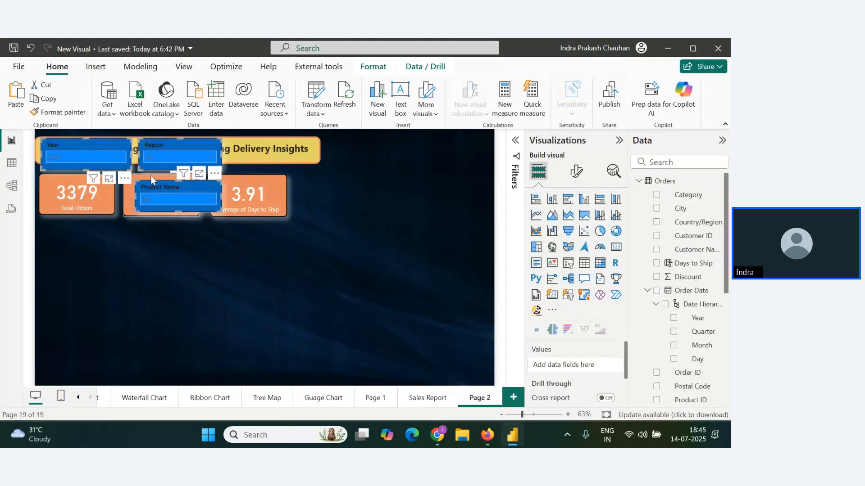
# - Arrange the slicers right of the title, narrowing Year to clear it and widening Product Name to span beneath Year and Region
pyautogui.moveTo(136, 179); pyautogui.dragTo(408, 183)
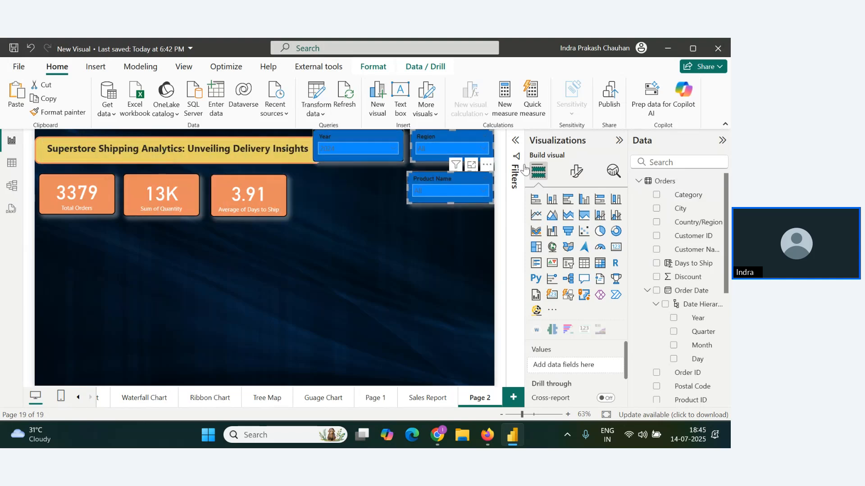
pyautogui.press('Up')
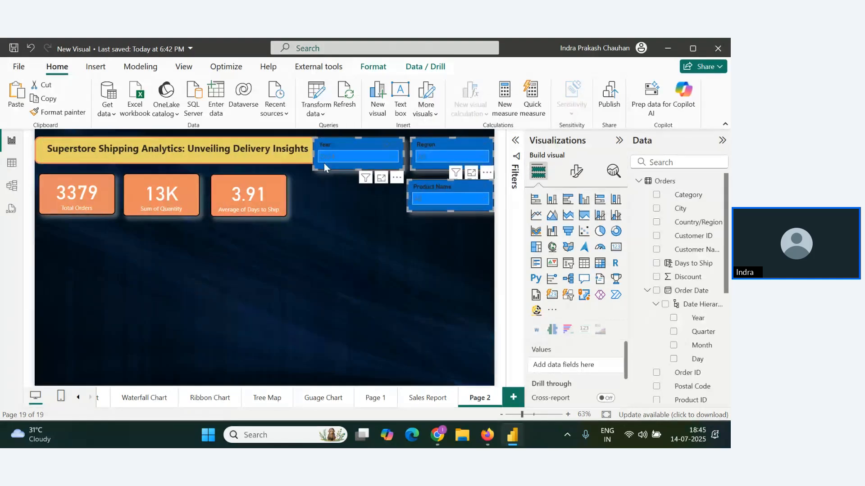
pyautogui.moveTo(317, 155); pyautogui.dragTo(327, 154)
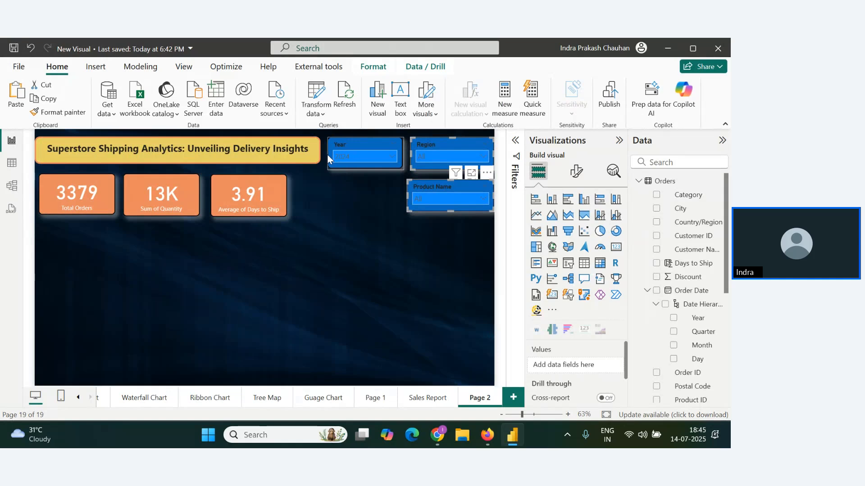
pyautogui.click(441, 182)
pyautogui.moveTo(409, 199); pyautogui.dragTo(329, 197)
pyautogui.click(366, 247)
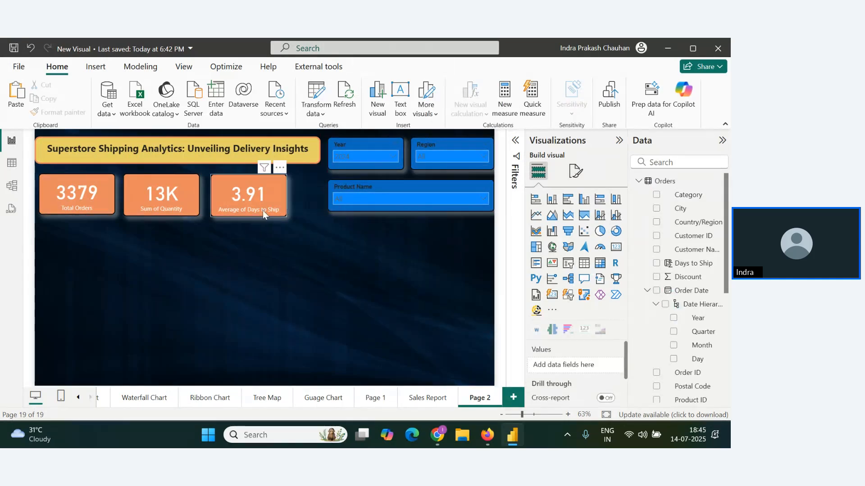
# - Resize and reposition the Total Orders, Sum of Quantity and Average of Days to Ship cards as a spaced, aligned row beneath the title
pyautogui.moveTo(259, 208); pyautogui.dragTo(287, 191)
pyautogui.click(193, 196)
pyautogui.click(200, 218)
pyautogui.click(197, 215)
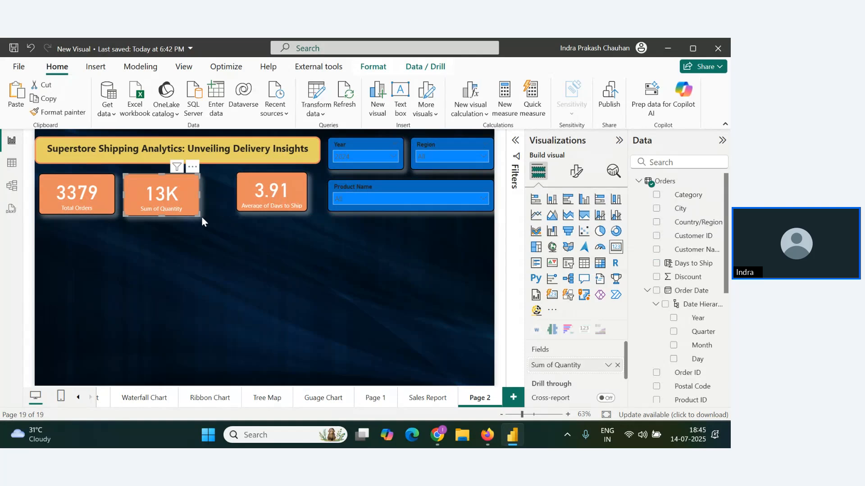
pyautogui.moveTo(198, 214); pyautogui.dragTo(189, 194)
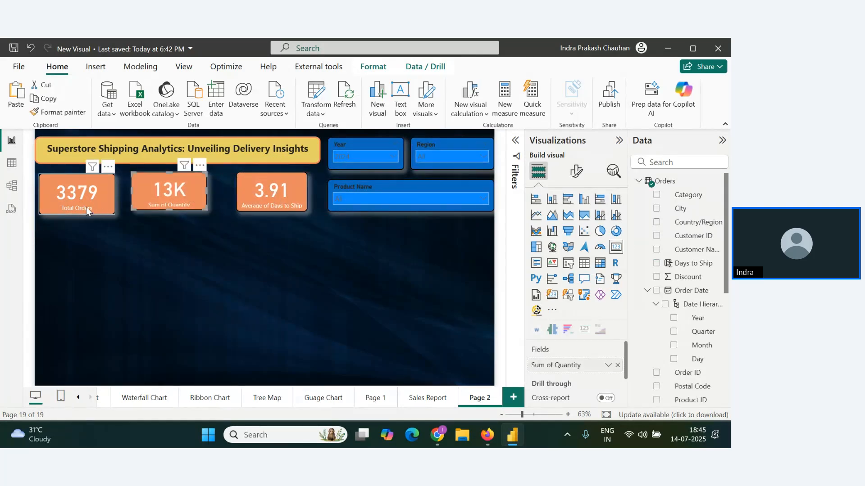
pyautogui.click(116, 209)
pyautogui.moveTo(115, 209); pyautogui.dragTo(106, 208)
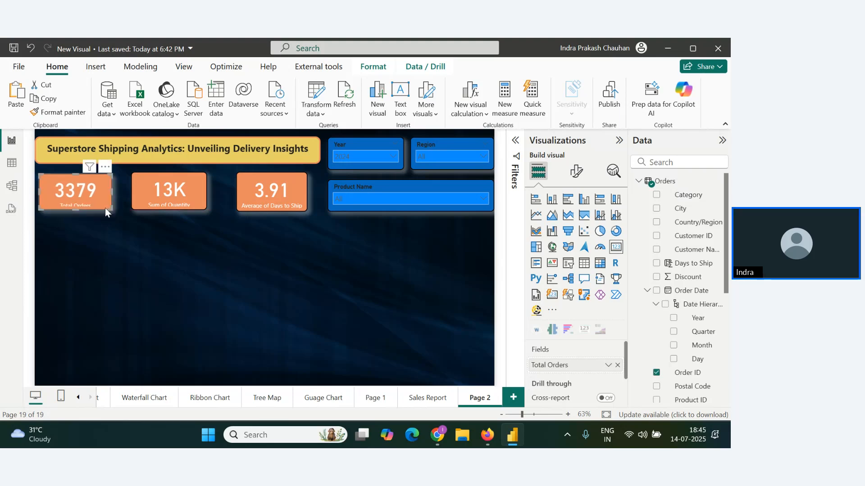
pyautogui.moveTo(40, 175); pyautogui.dragTo(35, 171)
pyautogui.click(174, 193)
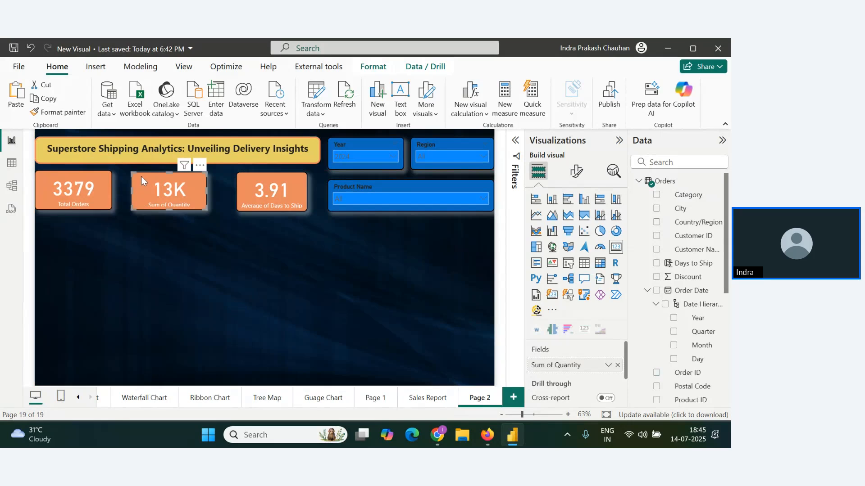
pyautogui.moveTo(132, 174); pyautogui.dragTo(129, 171)
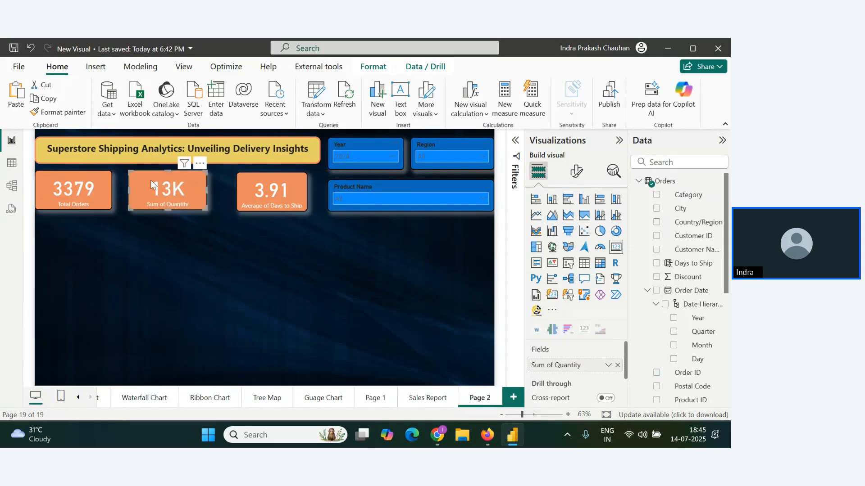
pyautogui.click(196, 236)
pyautogui.click(266, 198)
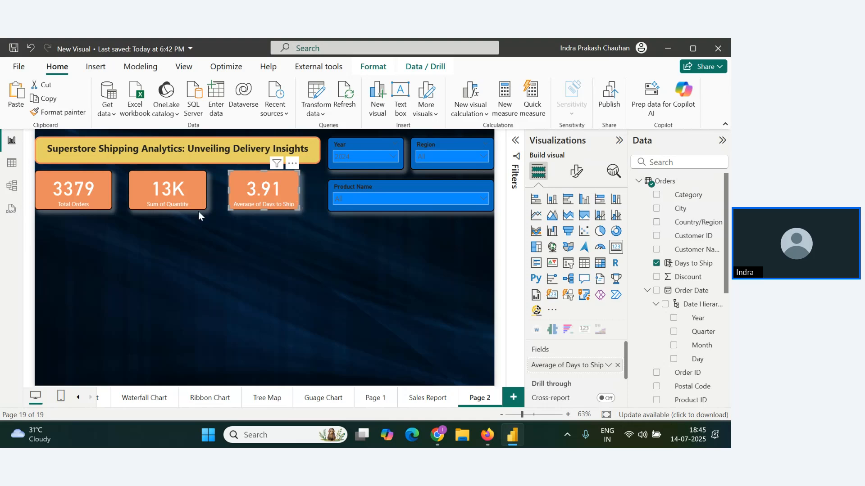
# - Rename the quantity card's field to Total Quantity for this visual
pyautogui.click(205, 201)
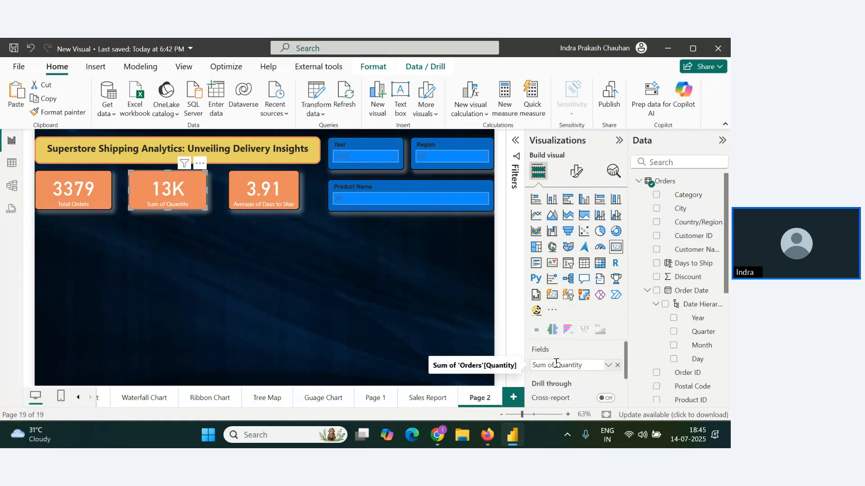
pyautogui.doubleClick(594, 365)
pyautogui.write('Total QW')
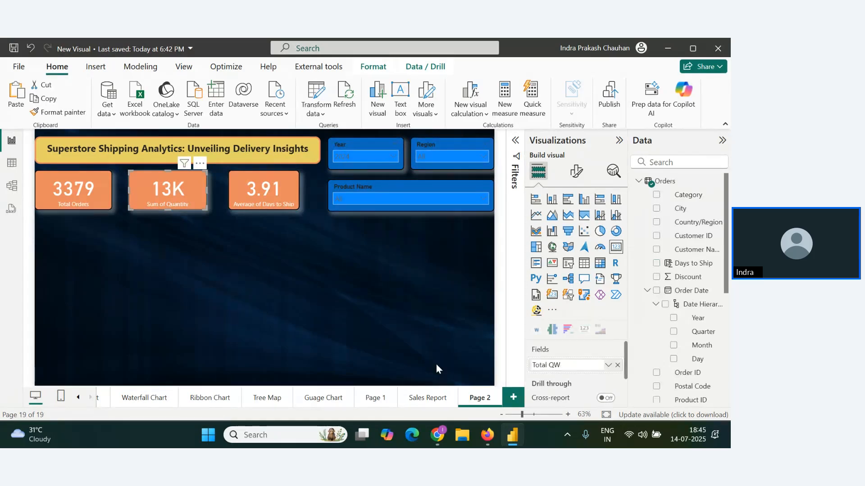
pyautogui.press('BackSpace')
pyautogui.write('uantity')
pyautogui.press('Return')
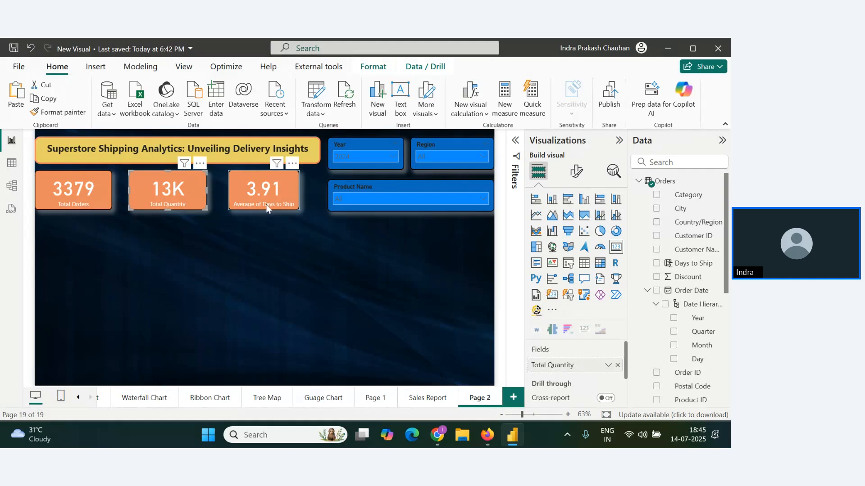
pyautogui.click(252, 301)
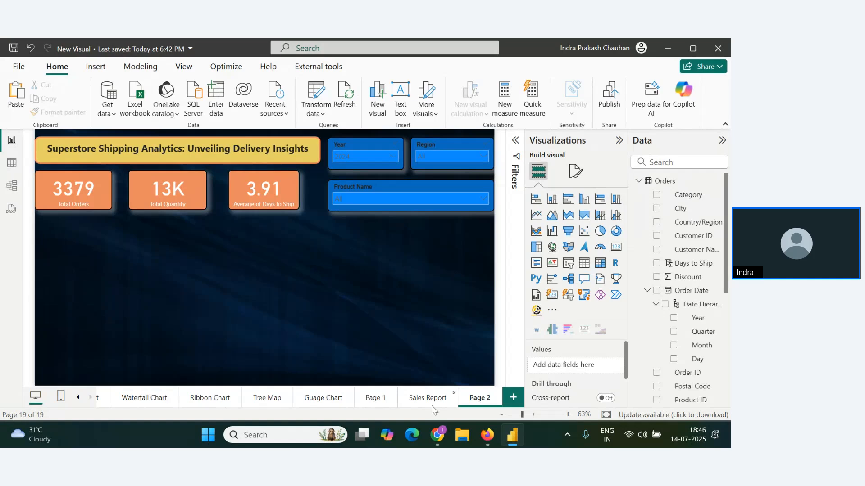
# - Add a new report page and insert an enlarged donut chart in its upper-left area
pyautogui.click(513, 404)
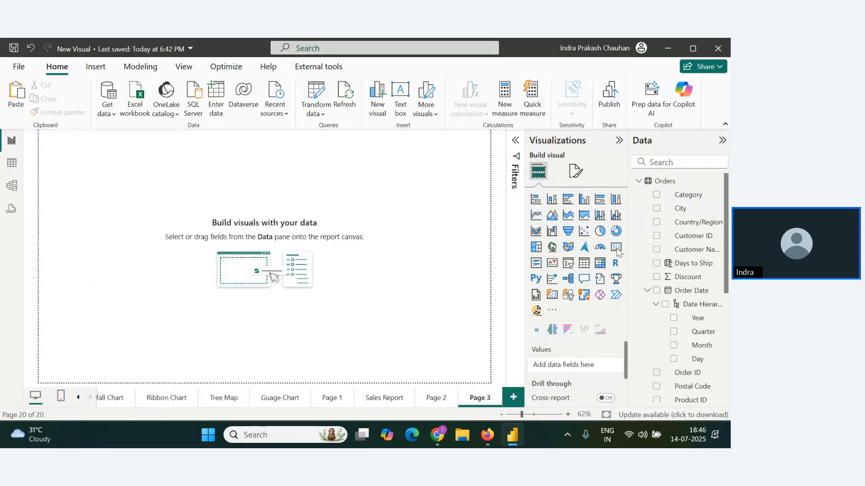
pyautogui.click(616, 232)
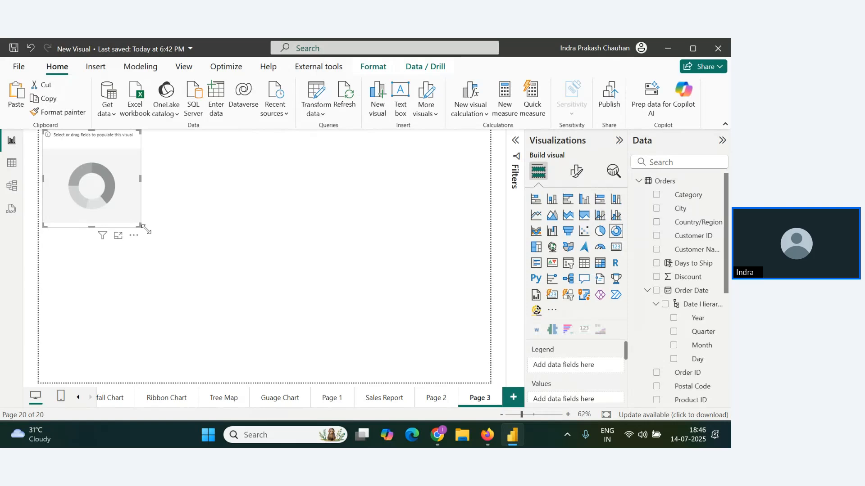
pyautogui.moveTo(144, 230); pyautogui.dragTo(208, 247)
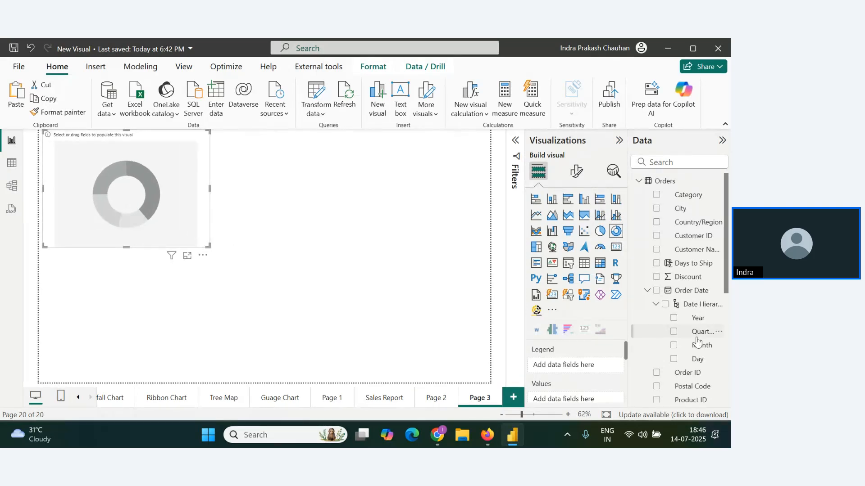
# - Assign ShippingStatus from the Orders table as the donut chart's legend and its count as the values
pyautogui.scroll(-5, 691, 367)
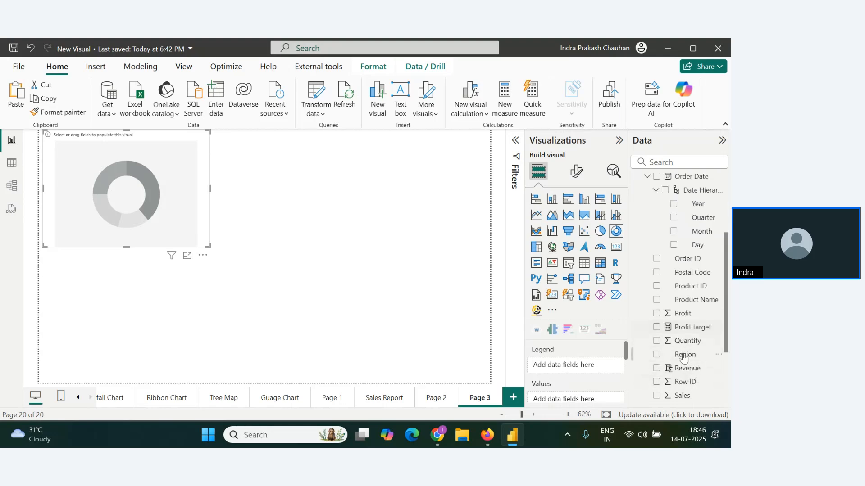
pyautogui.scroll(-2, 683, 357)
pyautogui.moveTo(693, 393); pyautogui.dragTo(579, 365)
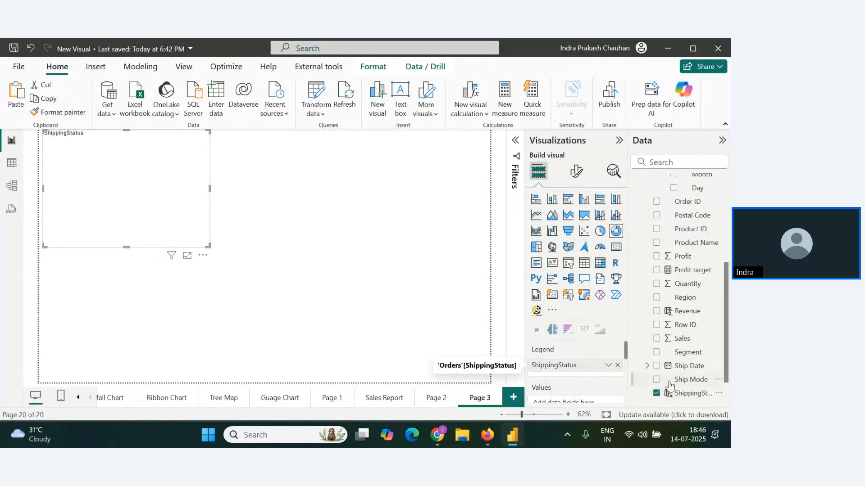
pyautogui.moveTo(699, 395); pyautogui.dragTo(597, 366)
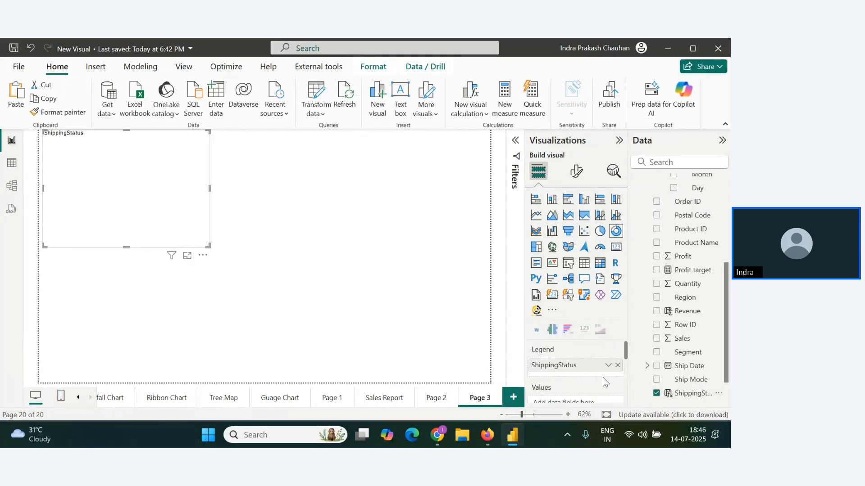
pyautogui.scroll(-1, 627, 354)
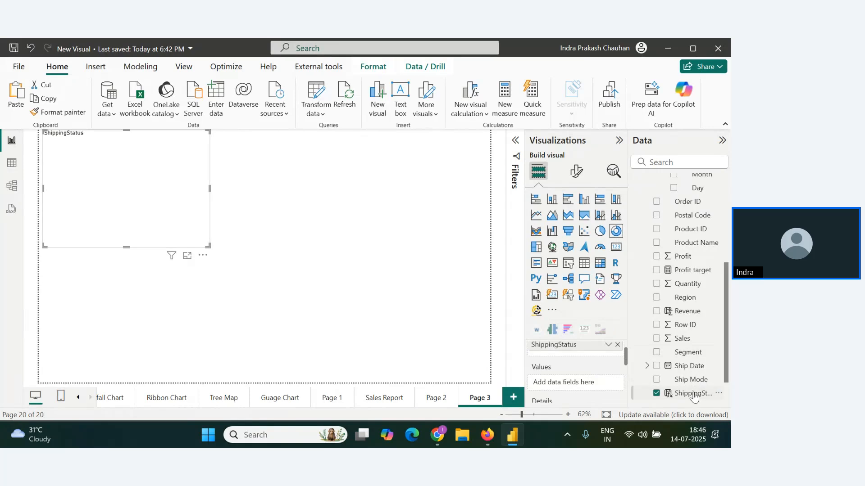
pyautogui.moveTo(694, 396); pyautogui.dragTo(581, 383)
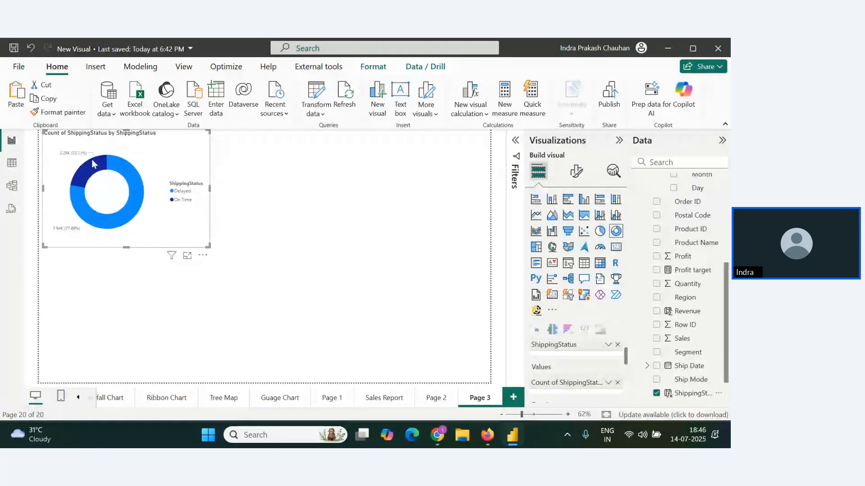
pyautogui.moveTo(142, 202)
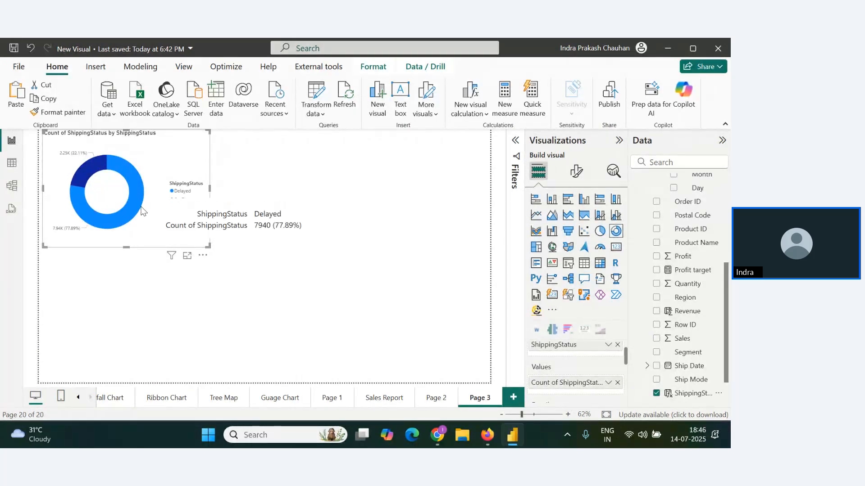
# - Set the donut chart's detail label contents to All detail labels
pyautogui.click(576, 174)
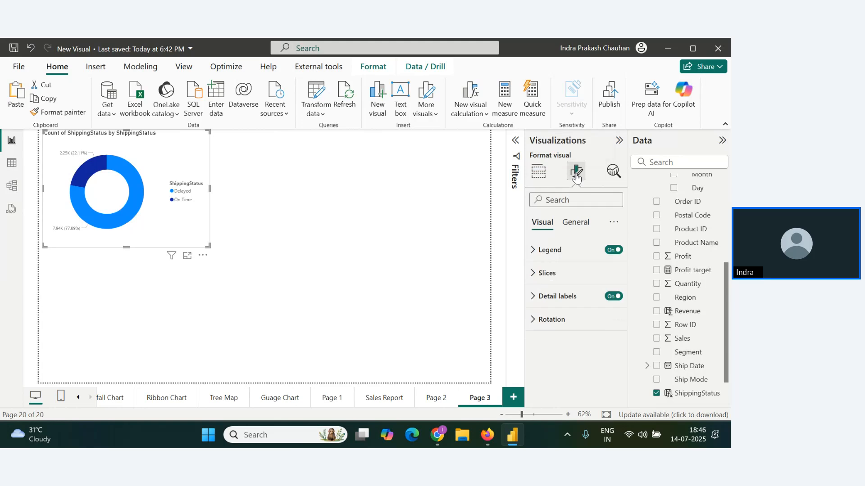
pyautogui.click(534, 297)
pyautogui.scroll(-2, 583, 331)
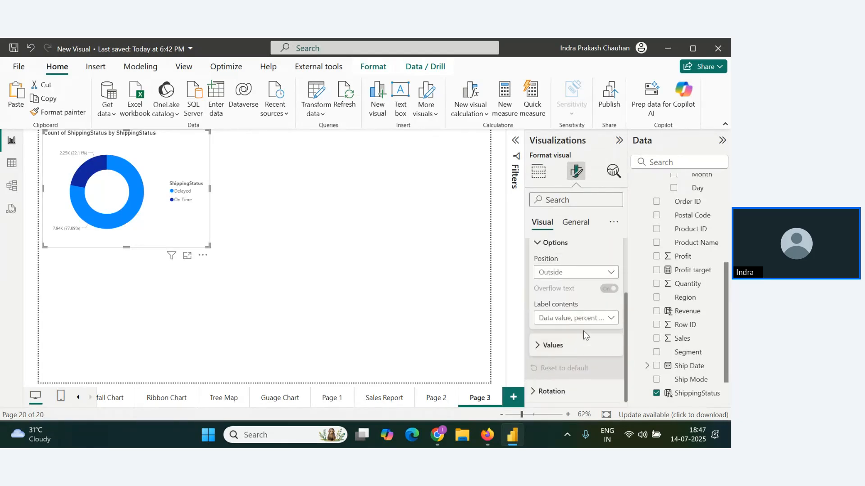
pyautogui.click(585, 318)
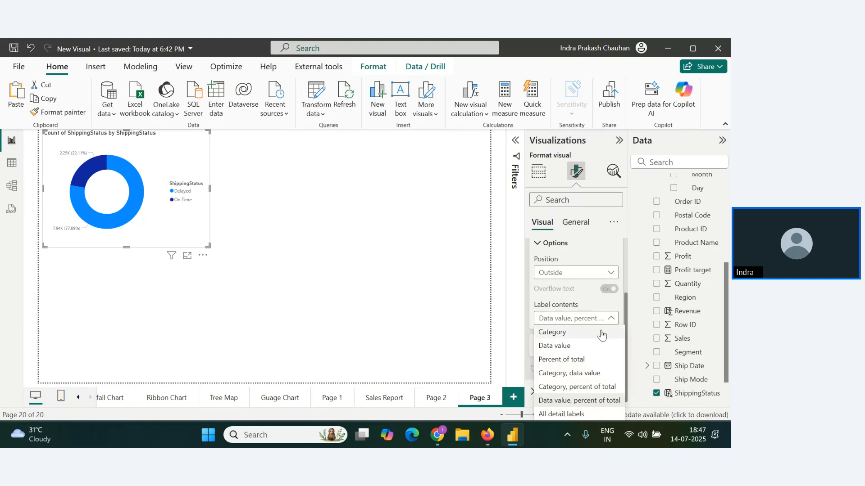
pyautogui.click(573, 413)
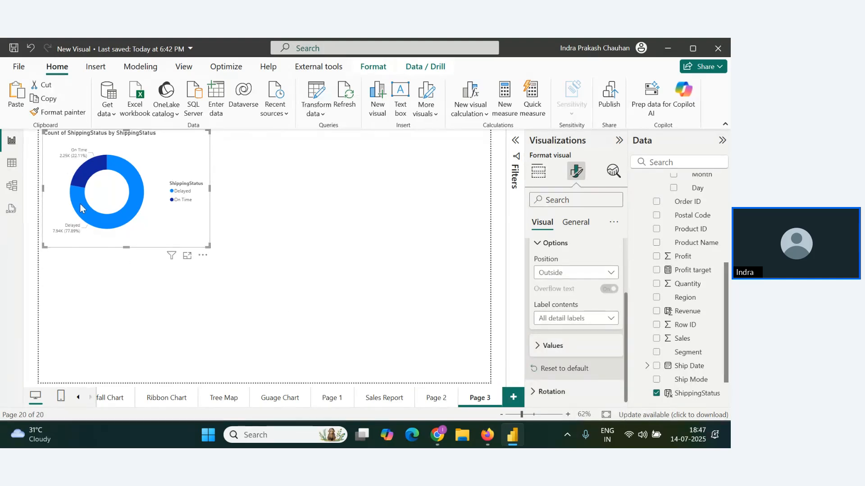
pyautogui.scroll(1, 585, 300)
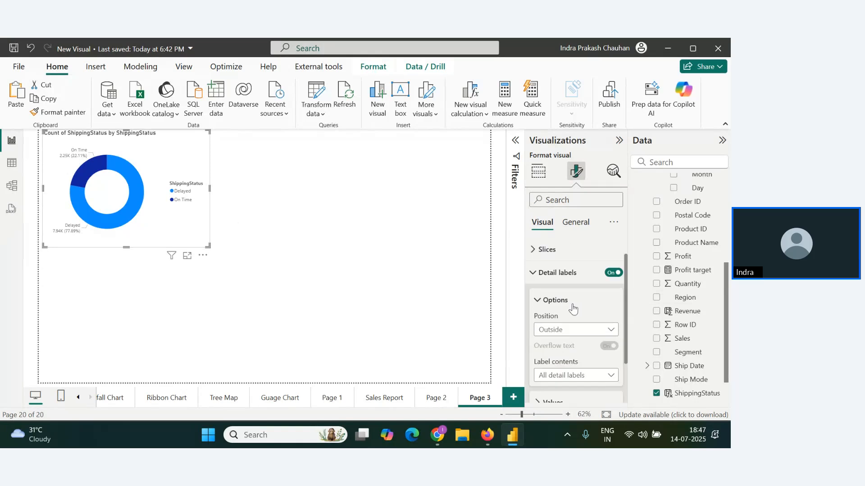
pyautogui.scroll(1, 580, 290)
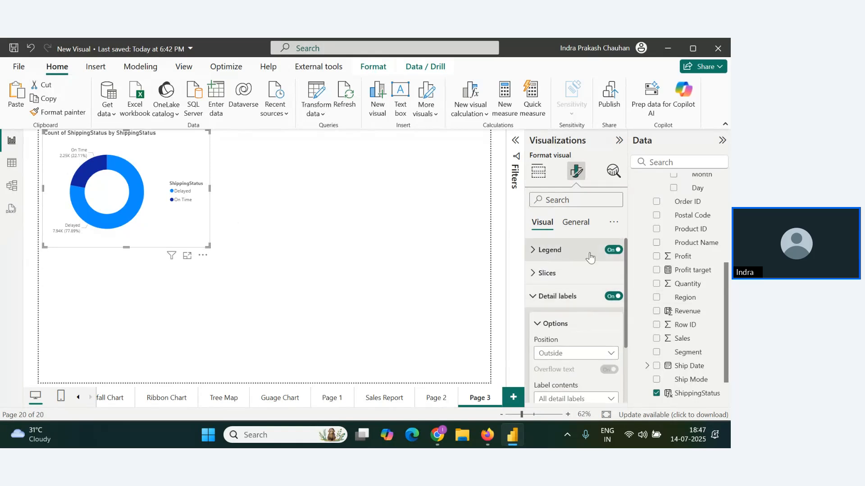
# - Turn off the donut chart's legend and enable a black border around its slices
pyautogui.click(614, 250)
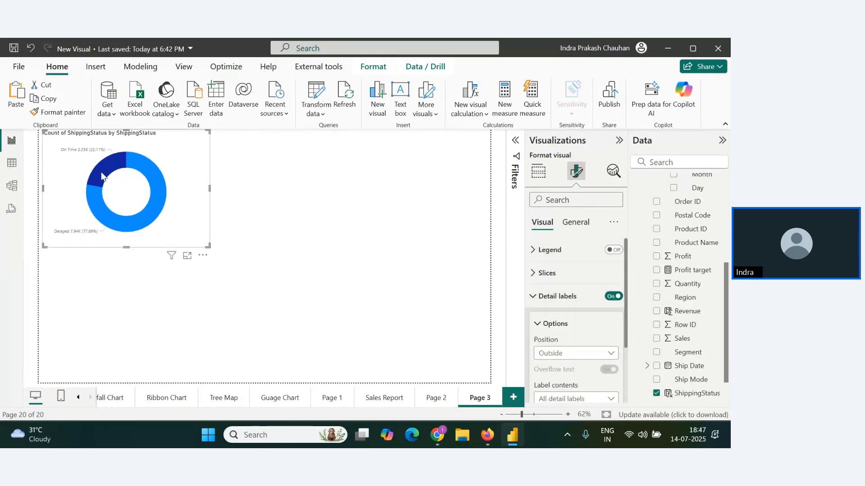
pyautogui.click(533, 279)
pyautogui.scroll(-3, 581, 315)
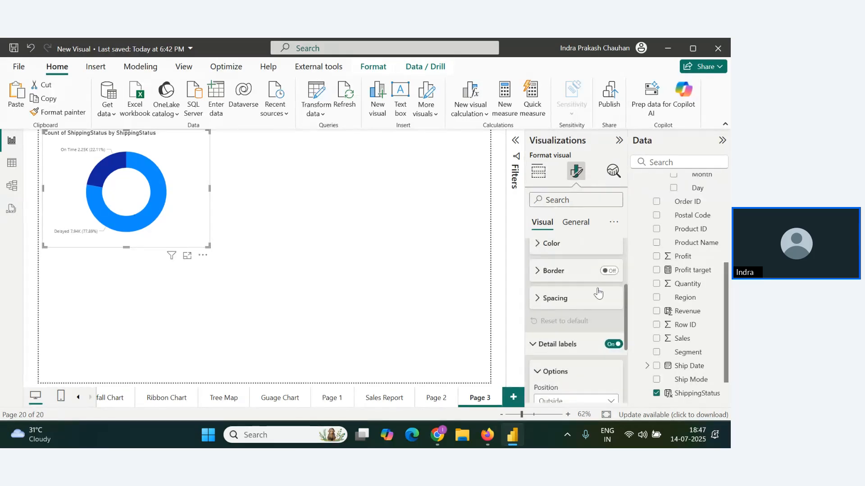
pyautogui.click(609, 270)
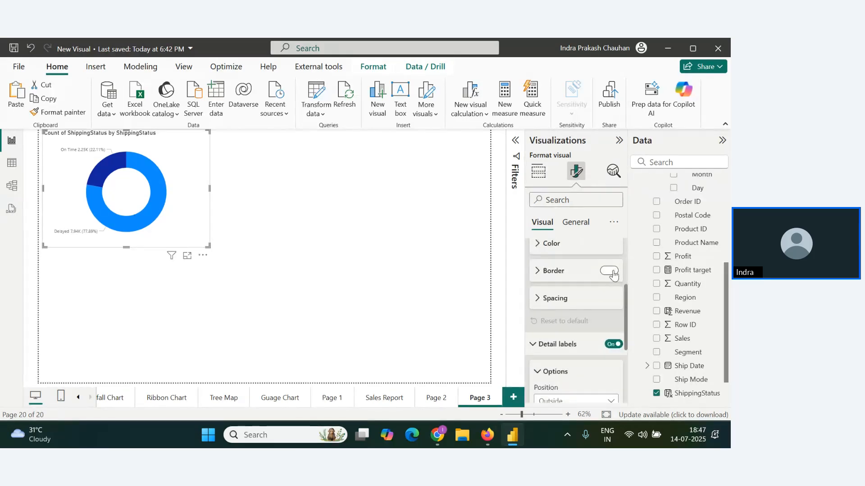
pyautogui.click(536, 271)
pyautogui.click(556, 320)
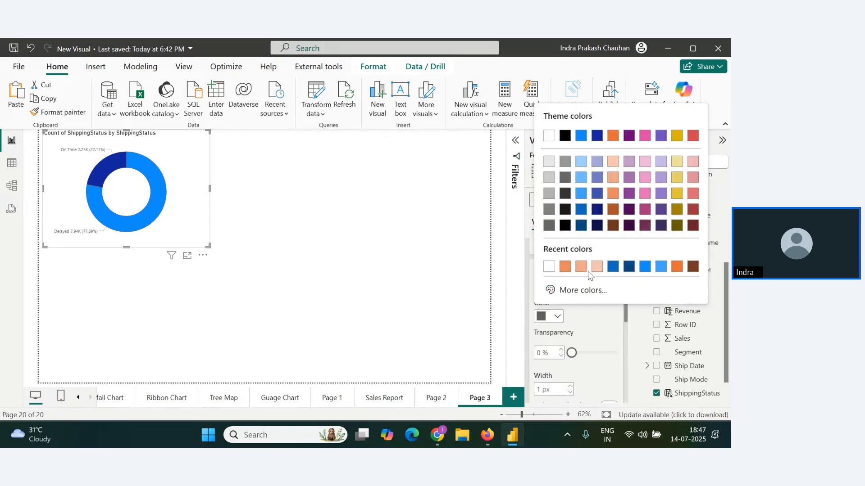
pyautogui.click(563, 134)
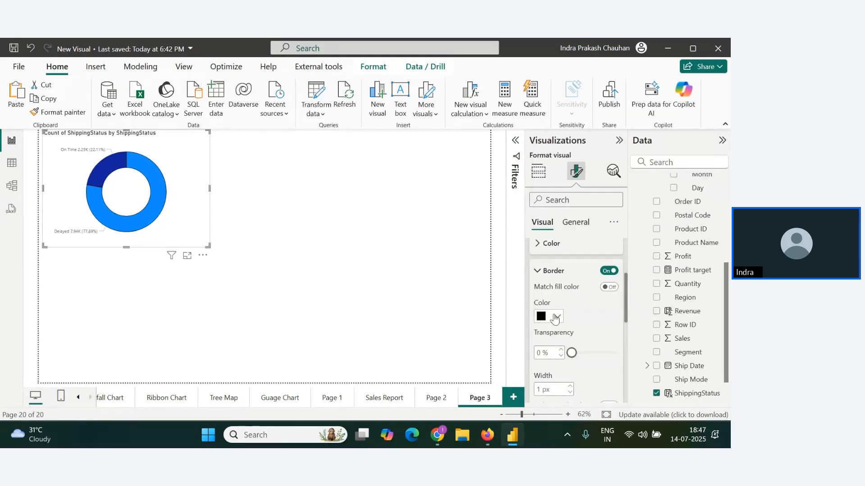
# - Change the donut slices' border colour to white and make the border slightly wider
pyautogui.click(557, 317)
pyautogui.click(548, 135)
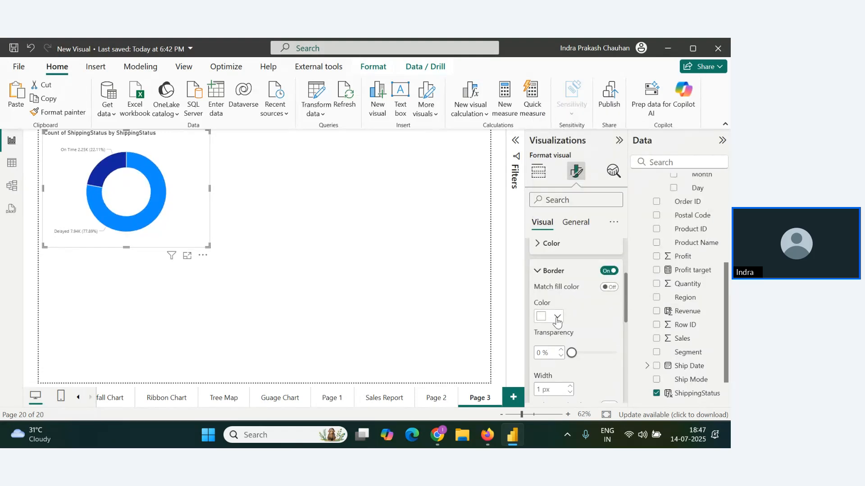
pyautogui.scroll(-1, 569, 347)
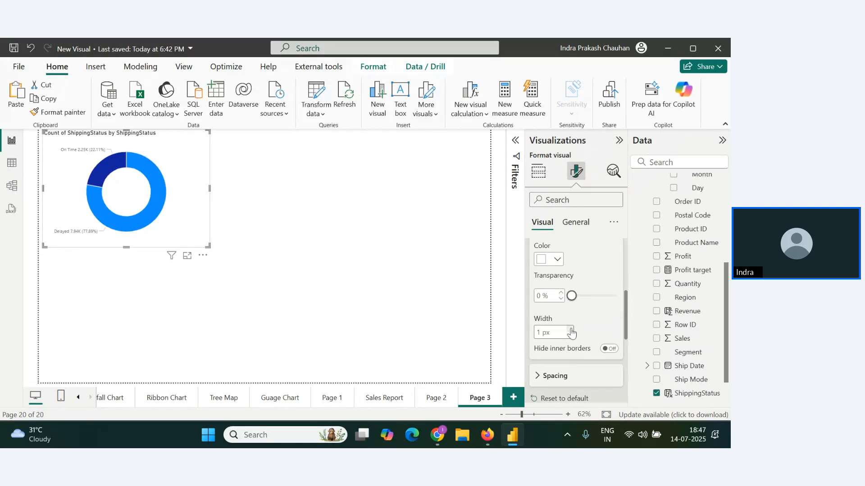
pyautogui.scroll(-2, 590, 345)
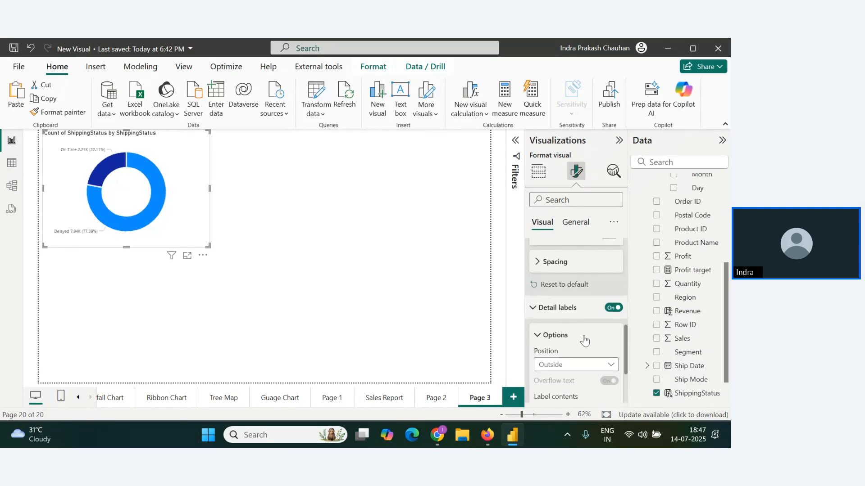
pyautogui.scroll(3, 585, 342)
# - Save the report and replace the donut chart's title text with Shipping Status
pyautogui.click(577, 224)
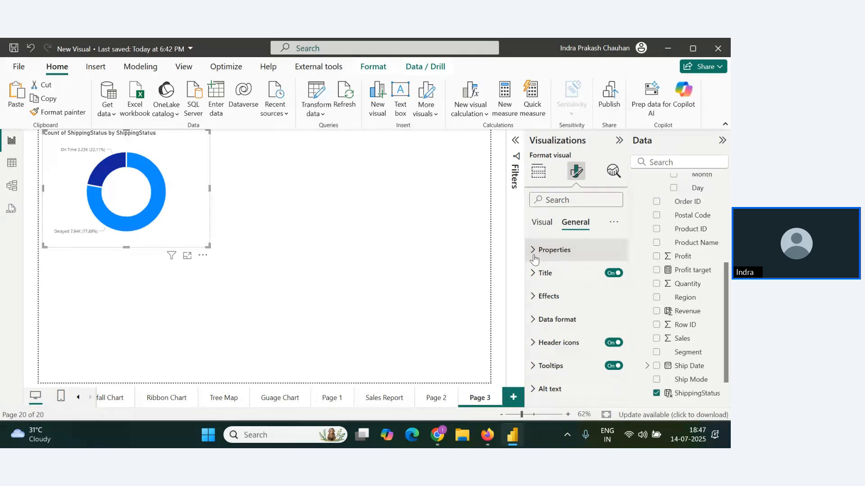
pyautogui.click(534, 273)
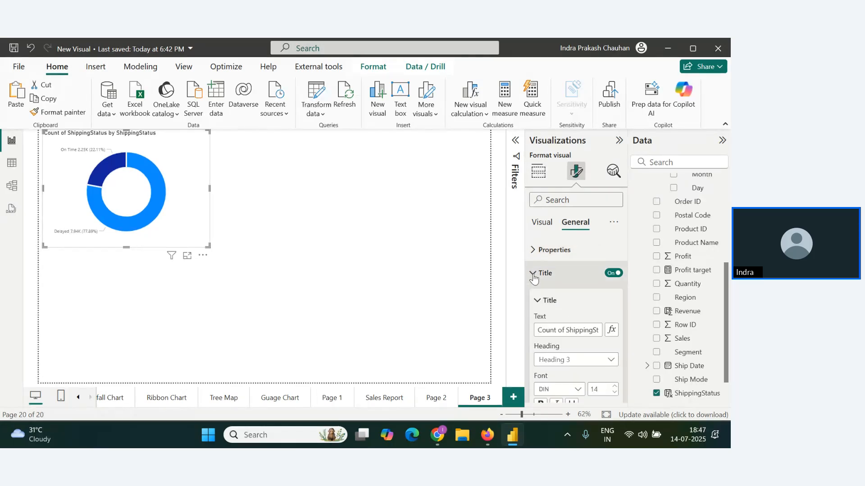
pyautogui.click(565, 330)
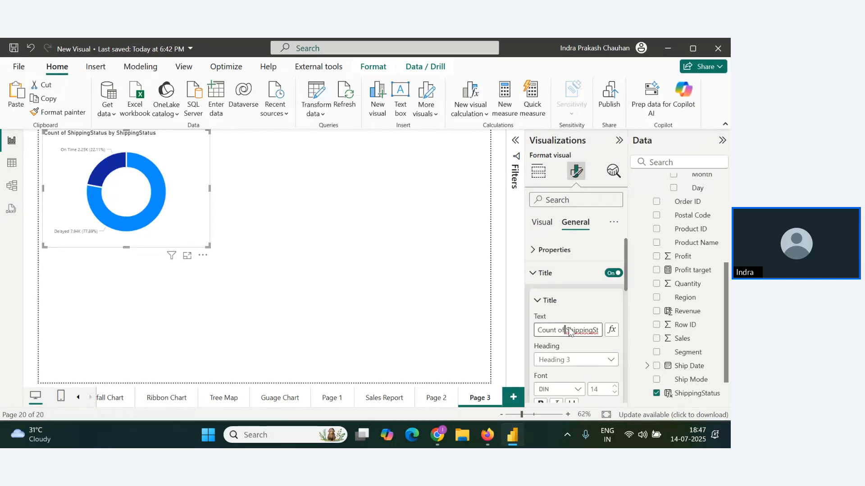
pyautogui.hotkey('ctrl', 's')
pyautogui.tripleClick(568, 327)
pyautogui.write('Shipping Stat')
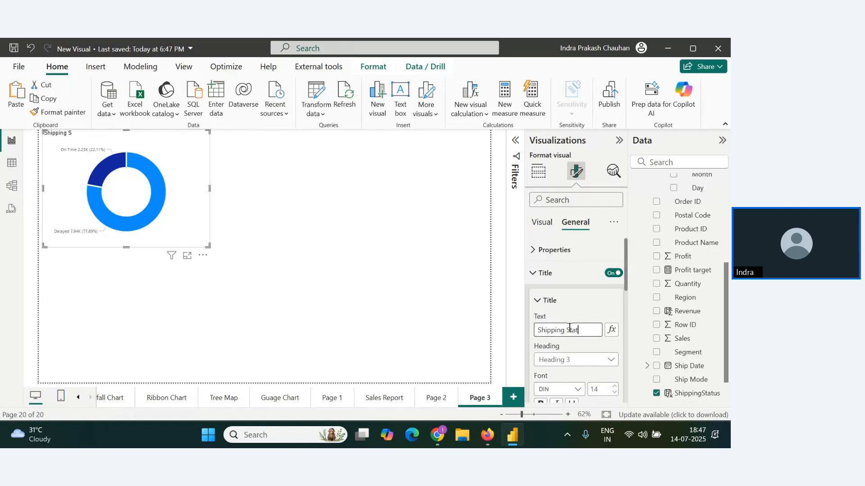
pyautogui.write('us')
# - Make the donut chart's title bold and set its text colour to white
pyautogui.scroll(-2, 573, 333)
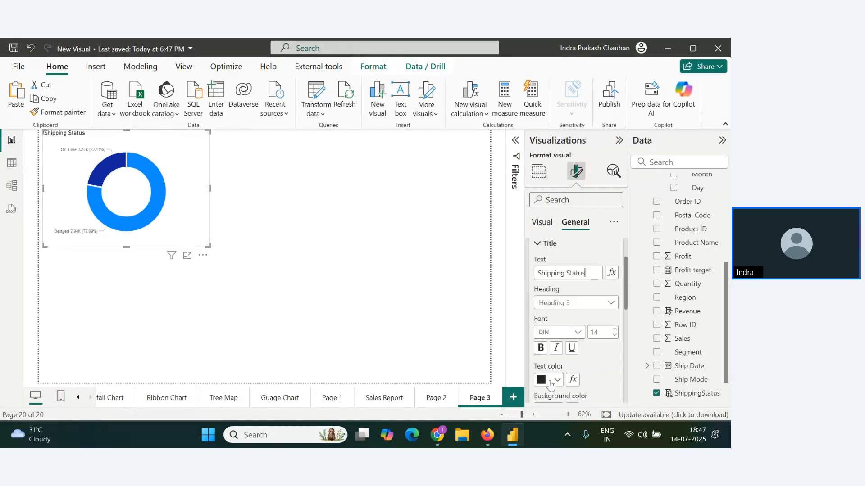
pyautogui.click(541, 348)
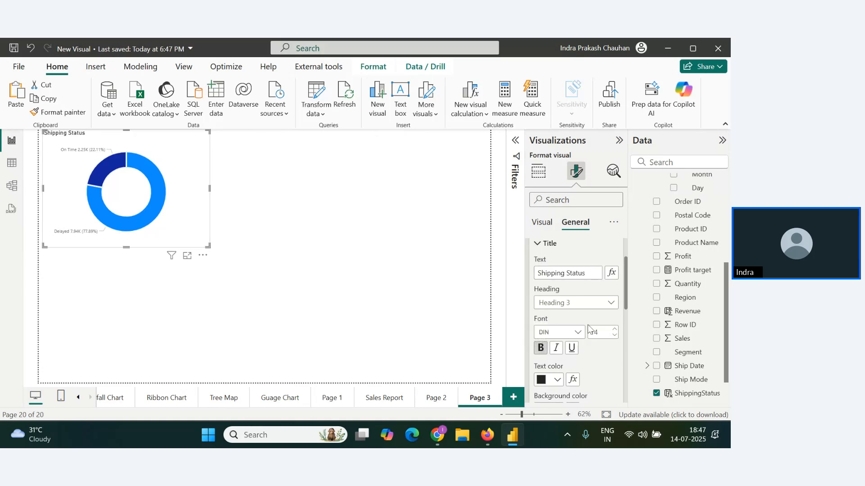
pyautogui.scroll(-2, 545, 354)
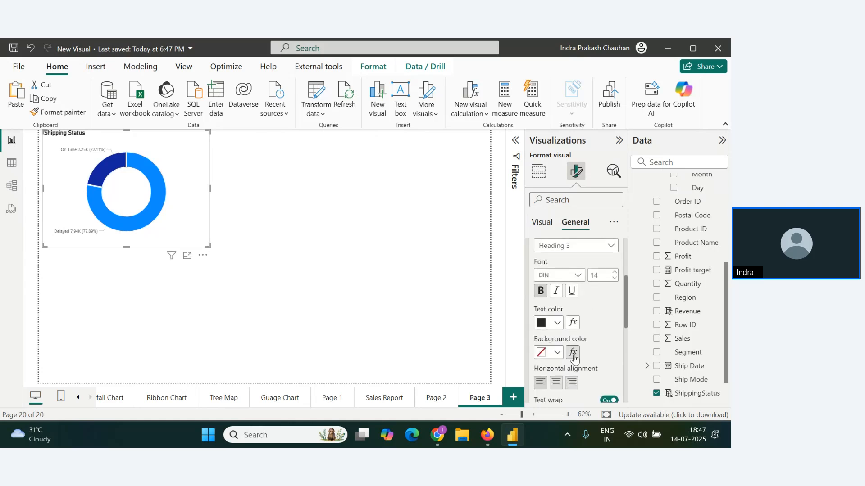
pyautogui.click(557, 323)
pyautogui.click(584, 276)
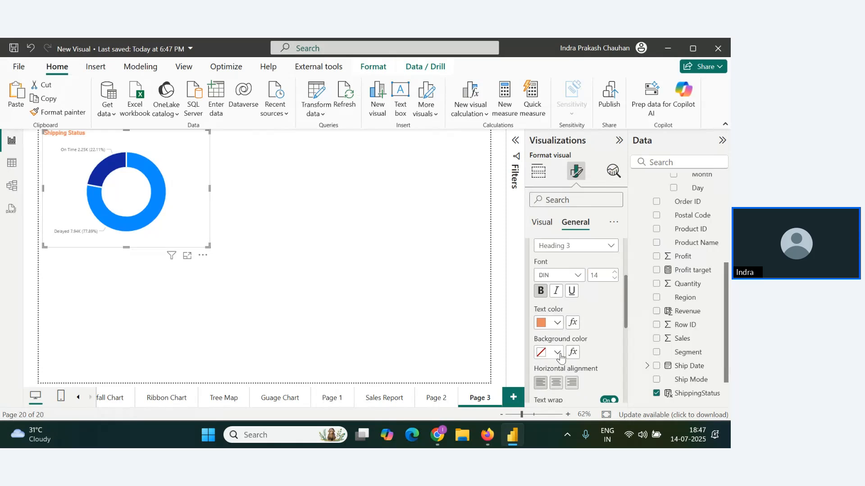
pyautogui.click(557, 323)
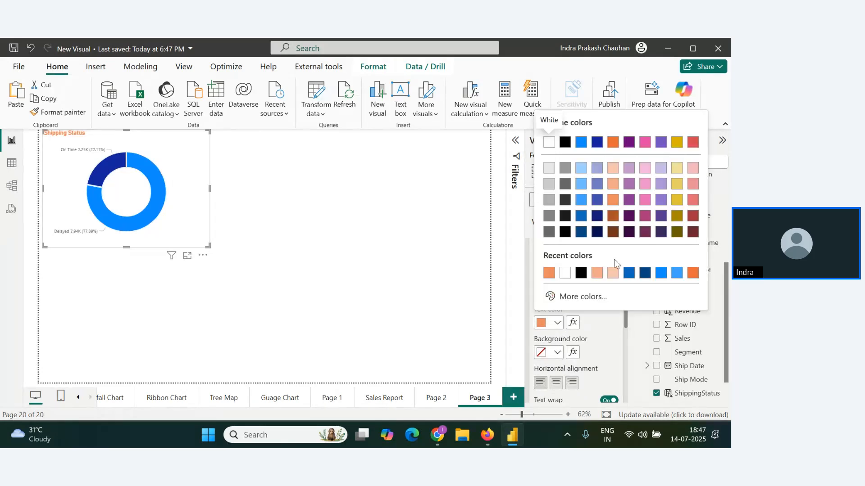
pyautogui.click(548, 143)
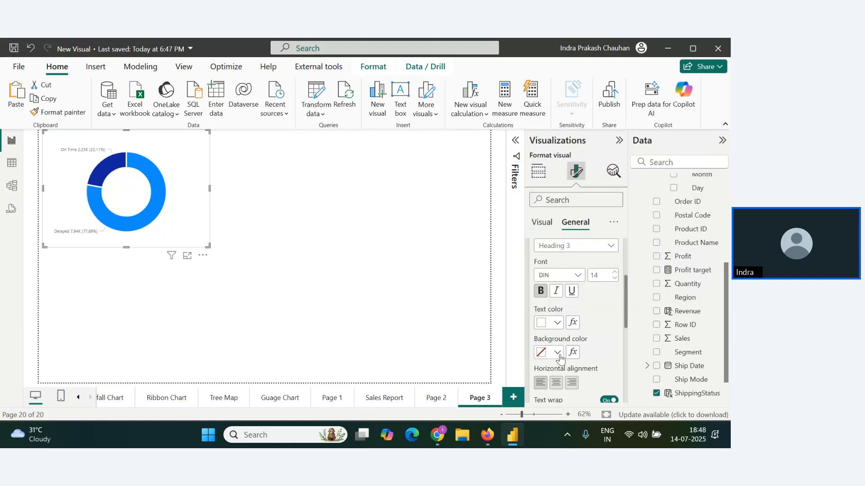
# - Give the donut chart's title a light orange background and centre it horizontally
pyautogui.click(557, 352)
pyautogui.click(616, 227)
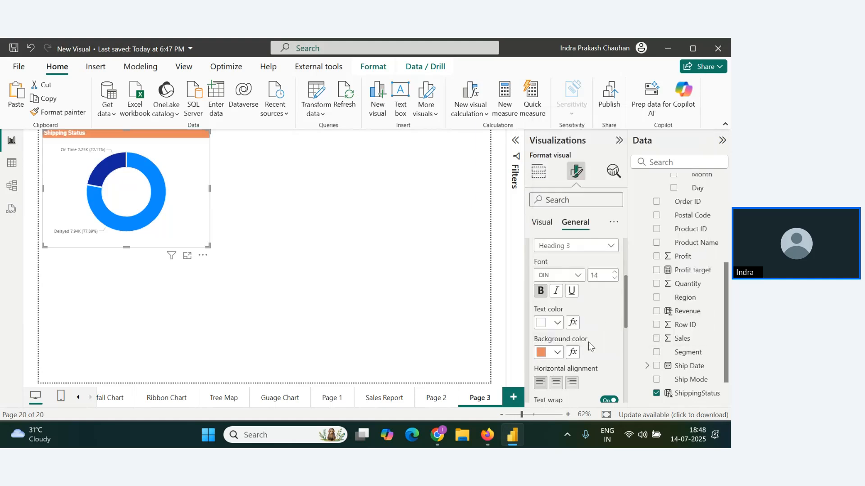
pyautogui.scroll(-2, 588, 342)
pyautogui.click(555, 325)
pyautogui.scroll(-2, 579, 341)
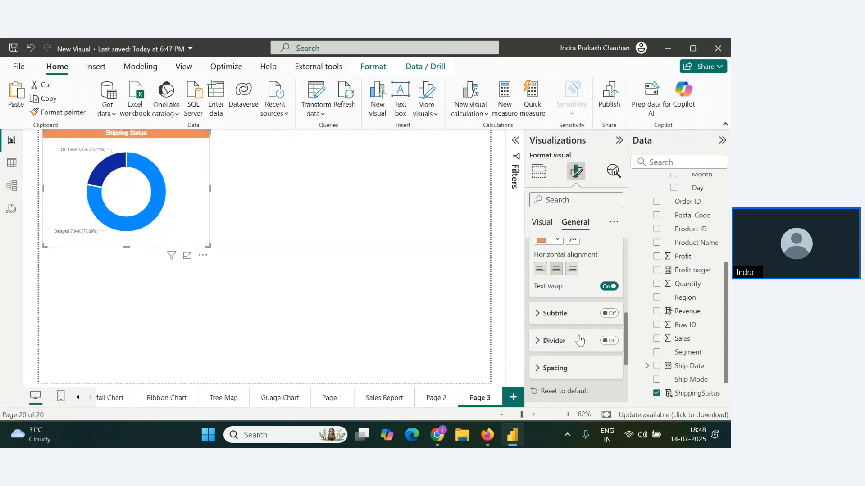
pyautogui.scroll(2, 558, 378)
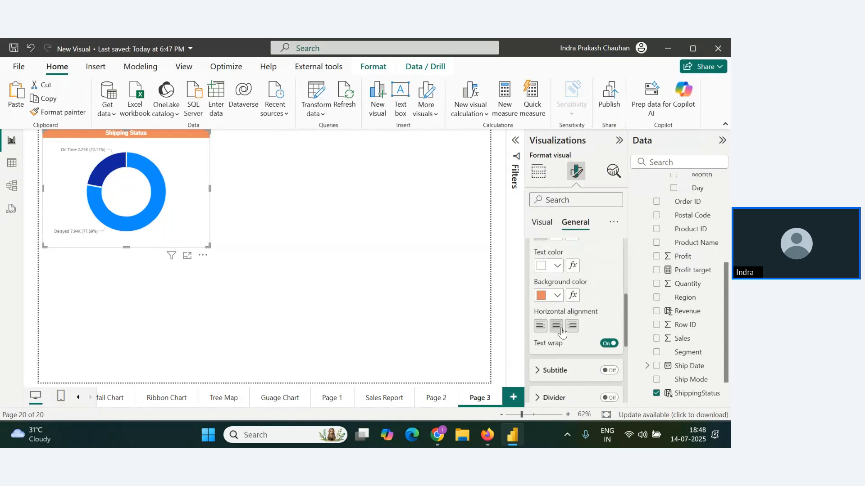
pyautogui.scroll(3, 591, 319)
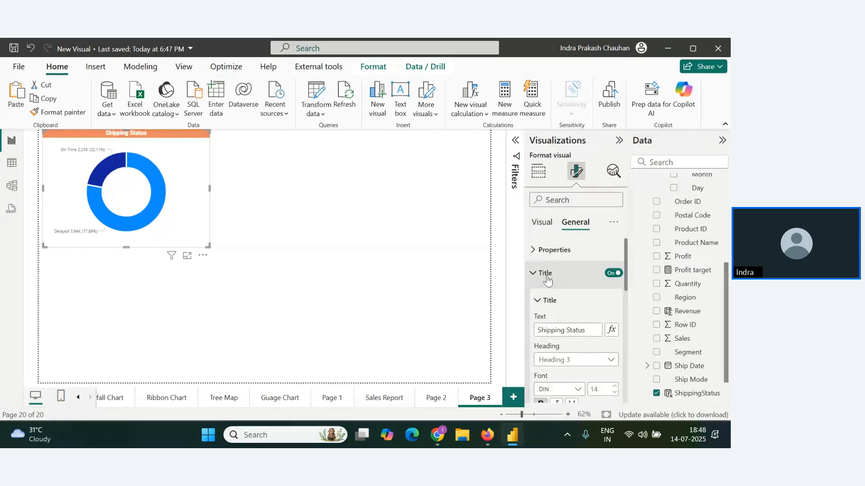
pyautogui.click(535, 256)
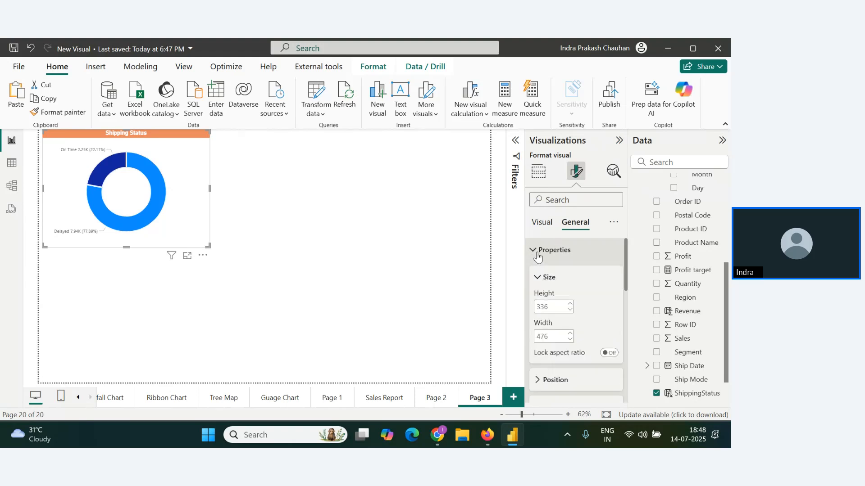
pyautogui.scroll(-3, 555, 334)
pyautogui.scroll(-2, 555, 341)
pyautogui.scroll(3, 542, 344)
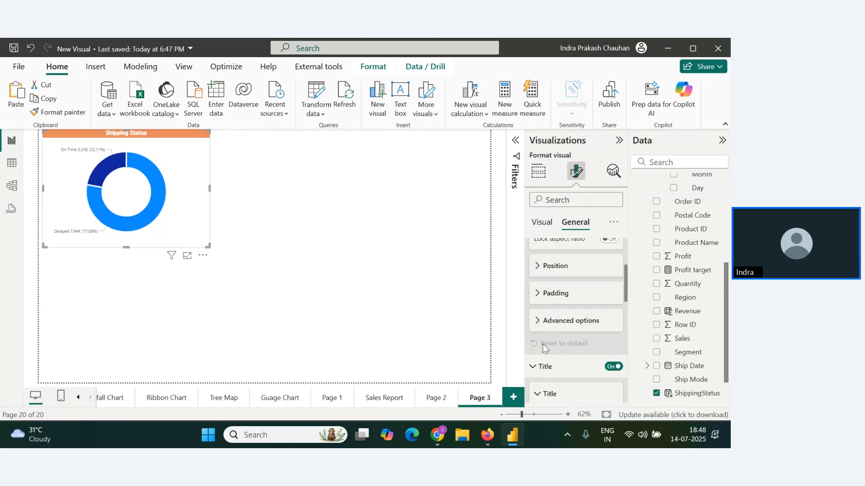
# - Enable a white visual border on the donut chart with 11 px rounded corners and a 2 px width
pyautogui.click(535, 367)
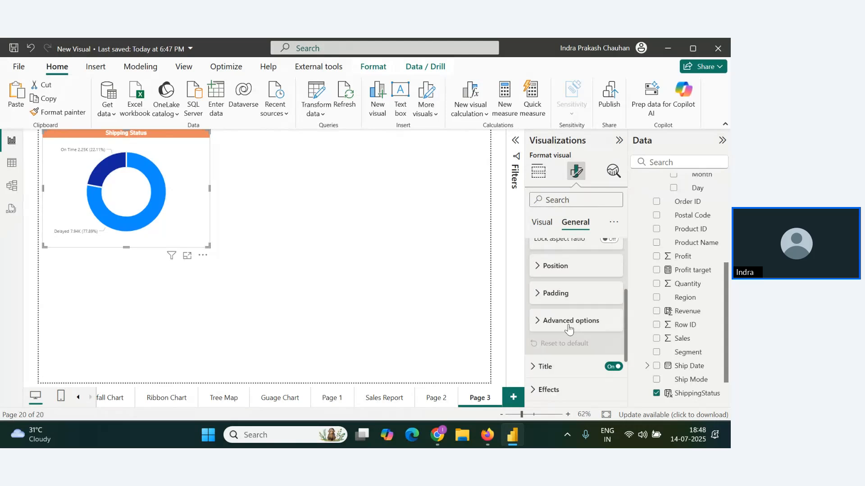
pyautogui.scroll(-1, 569, 332)
pyautogui.click(572, 345)
pyautogui.scroll(-3, 576, 351)
pyautogui.click(608, 313)
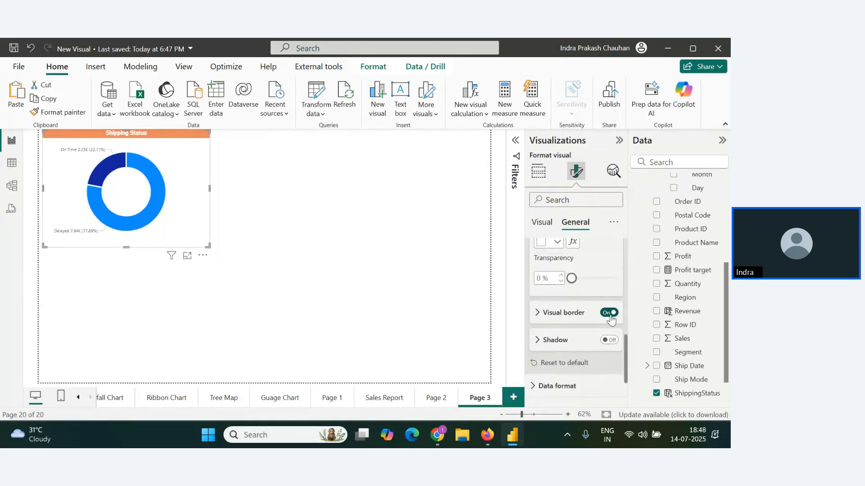
pyautogui.click(563, 312)
pyautogui.scroll(-2, 556, 362)
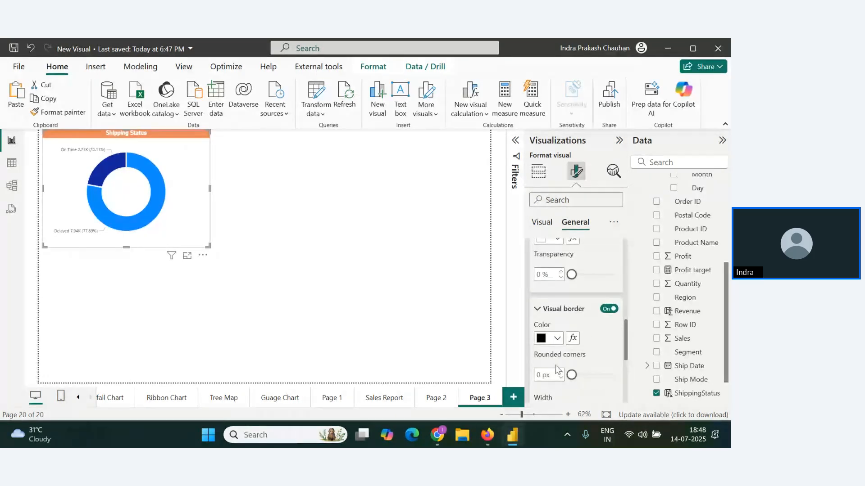
pyautogui.click(557, 284)
pyautogui.click(565, 236)
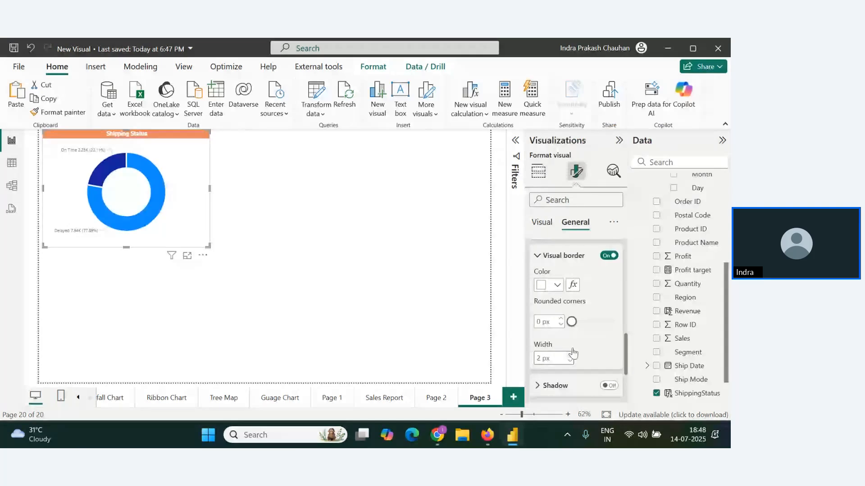
pyautogui.moveTo(571, 321); pyautogui.dragTo(588, 324)
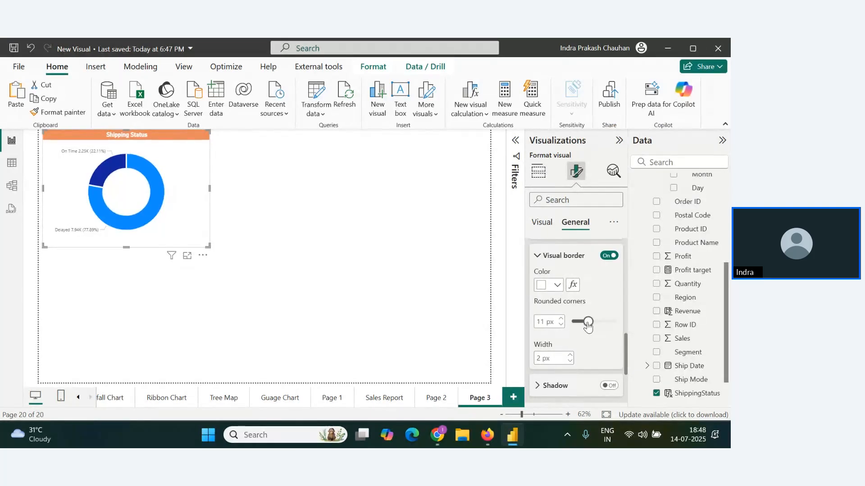
pyautogui.click(363, 333)
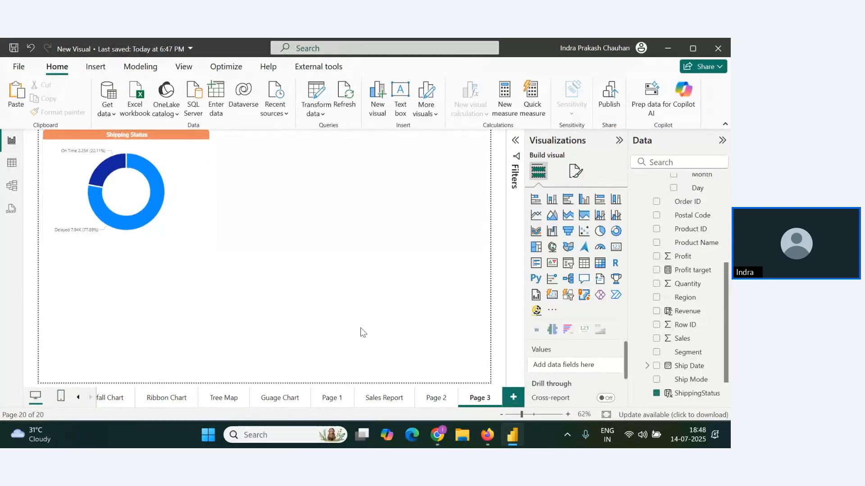
# - Copy the donut chart onto Page 2 and place it below the Total Orders and Total Quantity cards
pyautogui.click(187, 213)
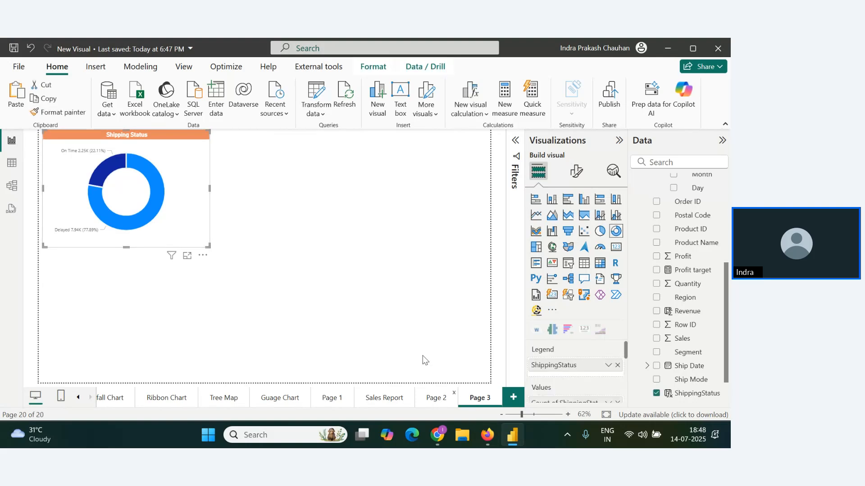
pyautogui.click(436, 397)
pyautogui.hotkey('ctrl', 'v')
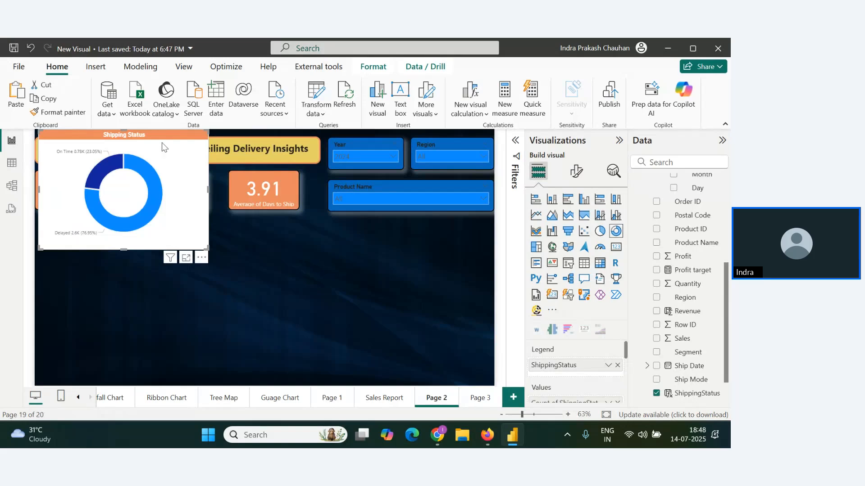
pyautogui.moveTo(161, 142); pyautogui.dragTo(166, 233)
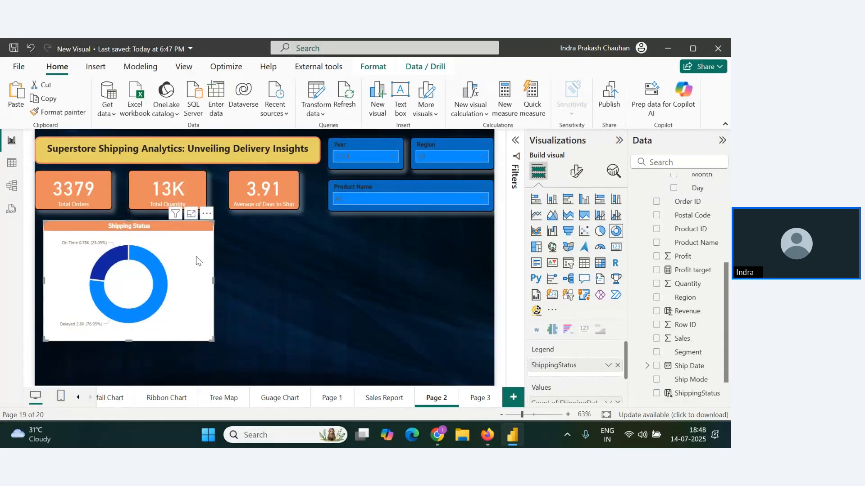
# - Turn off the background of the Shipping Status donut chart on Page 2
pyautogui.click(576, 171)
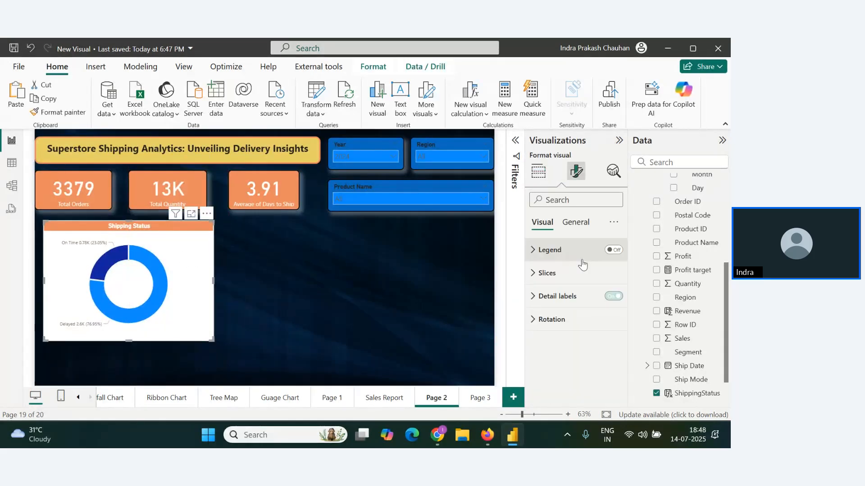
pyautogui.click(576, 222)
pyautogui.click(540, 295)
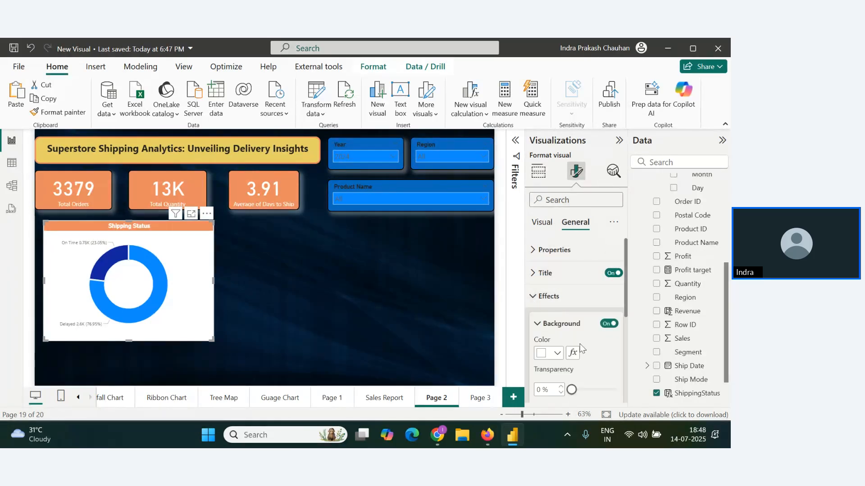
pyautogui.click(610, 324)
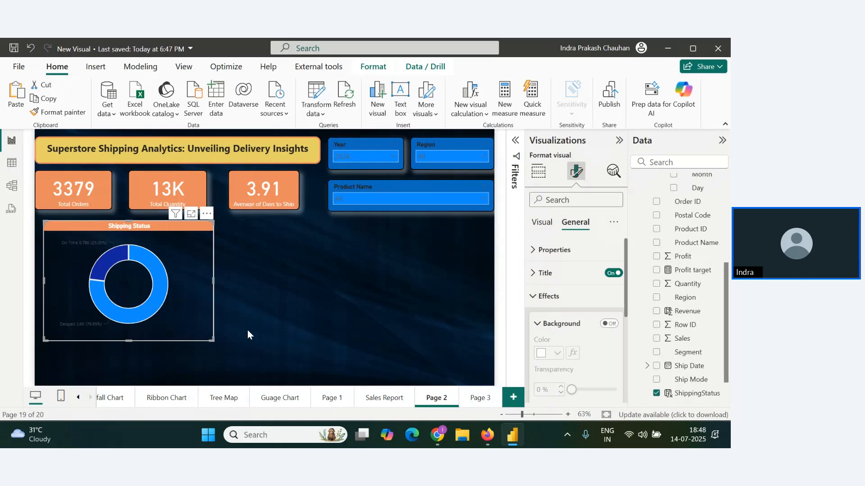
pyautogui.click(312, 318)
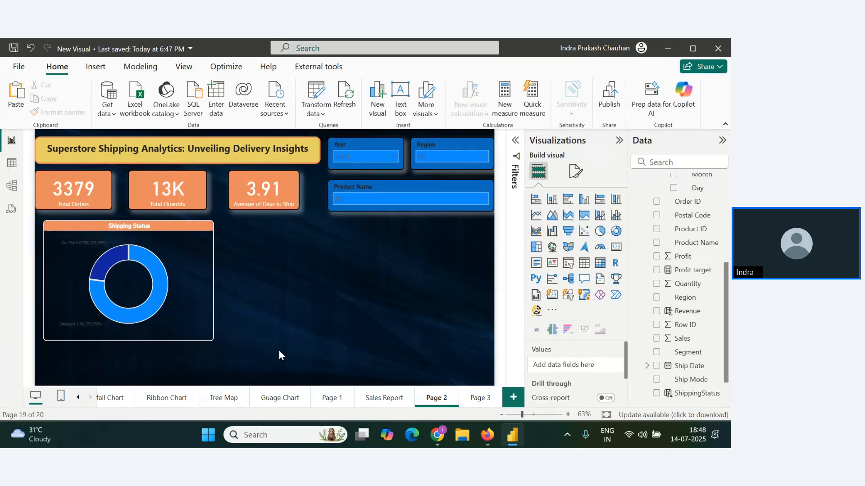
# - Make the Shipping Status donut chart's detail label values bold and set their colour to white
pyautogui.click(184, 275)
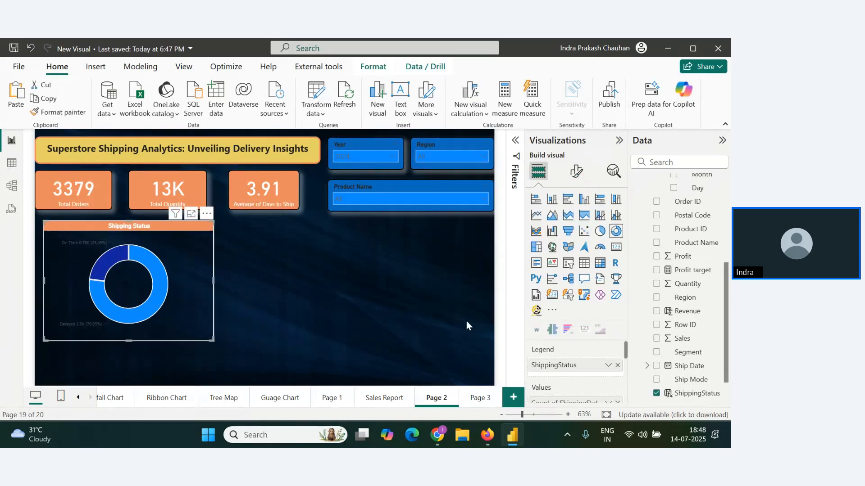
pyautogui.click(576, 173)
pyautogui.click(534, 296)
pyautogui.scroll(-2, 573, 331)
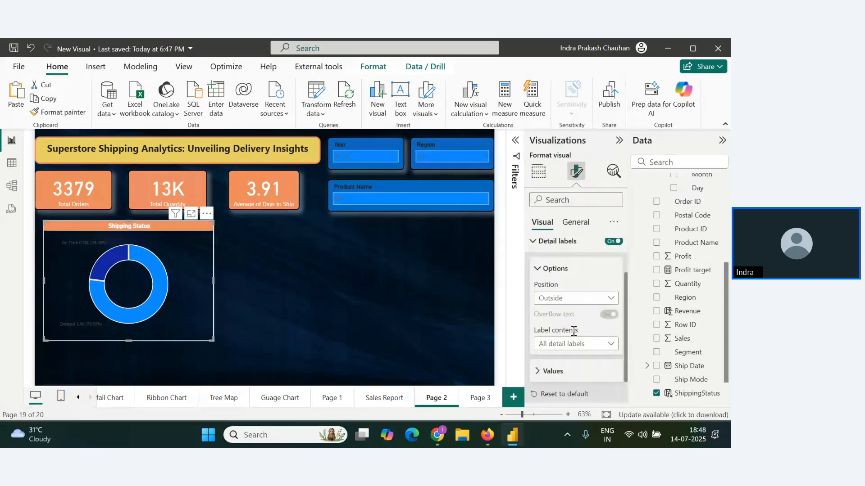
pyautogui.scroll(-2, 574, 333)
pyautogui.click(569, 354)
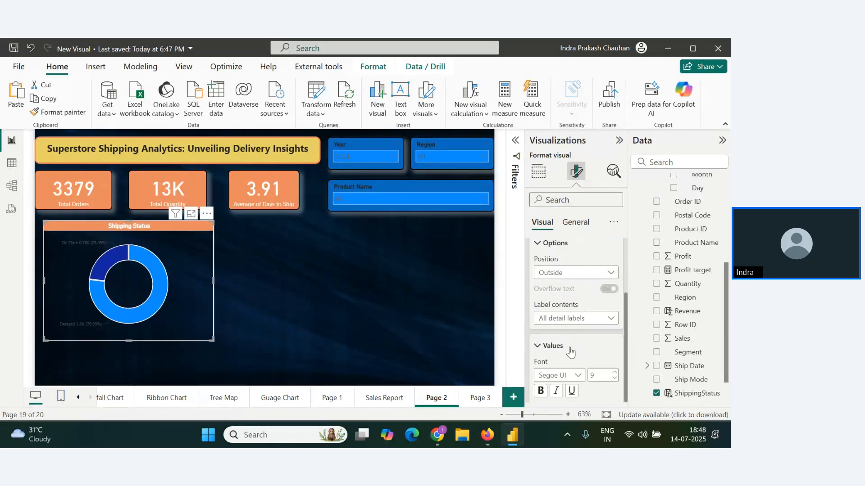
pyautogui.scroll(-3, 571, 353)
pyautogui.click(541, 277)
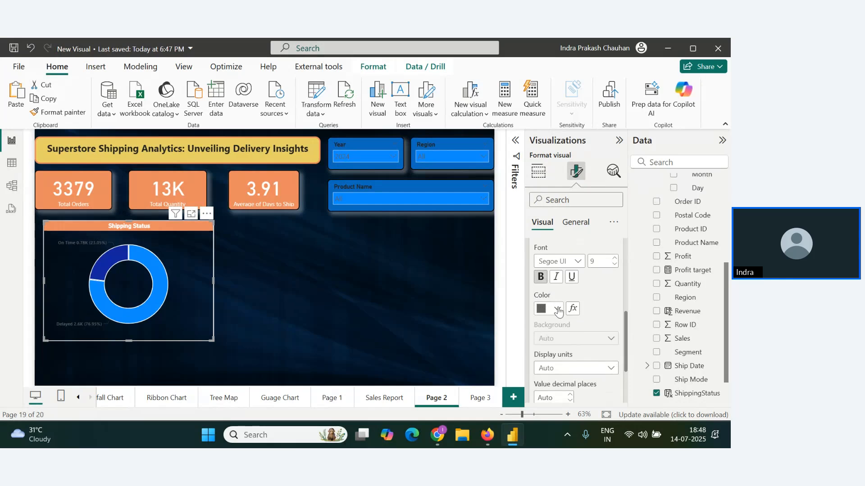
pyautogui.click(559, 310)
pyautogui.click(552, 259)
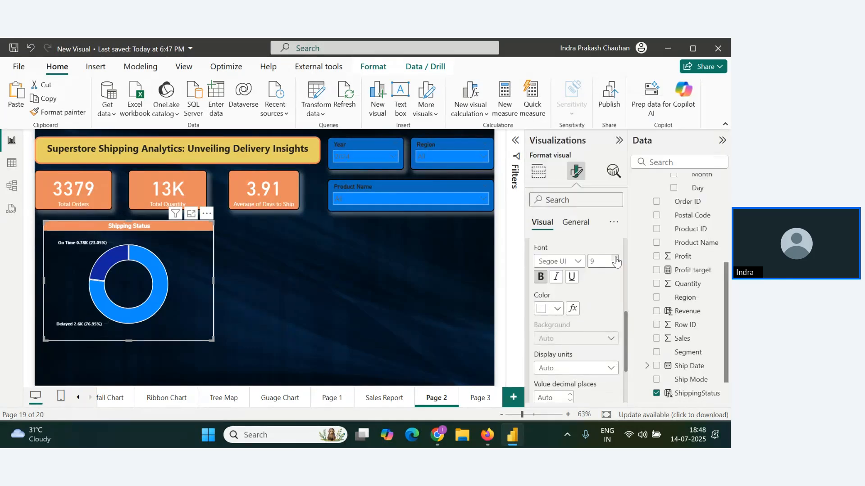
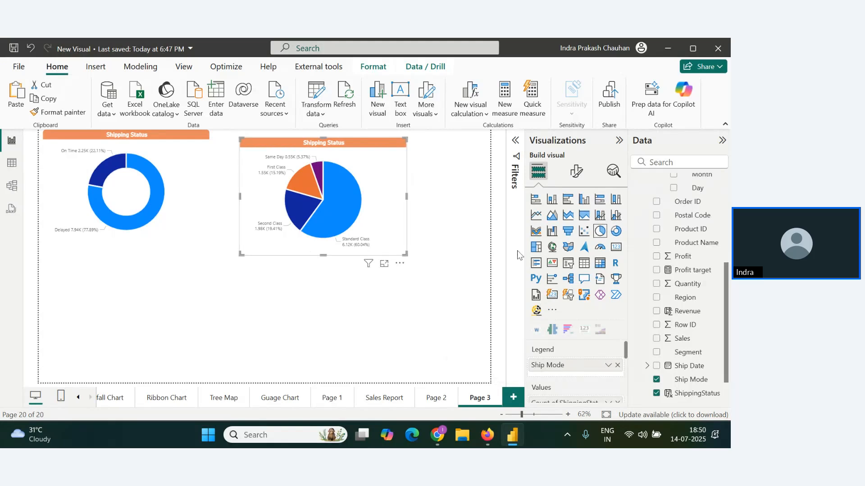
# - Change the title of the Ship Mode pie chart on Page 3 to "Sales By Ship Mode"
pyautogui.click(577, 172)
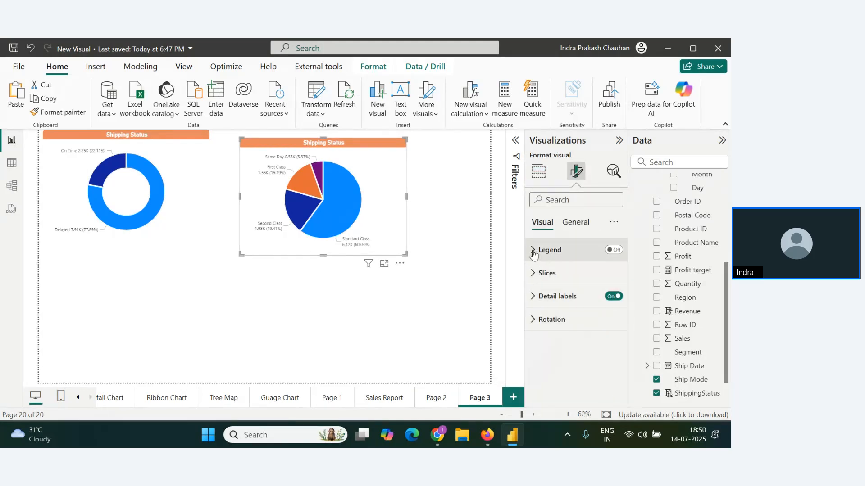
pyautogui.click(575, 222)
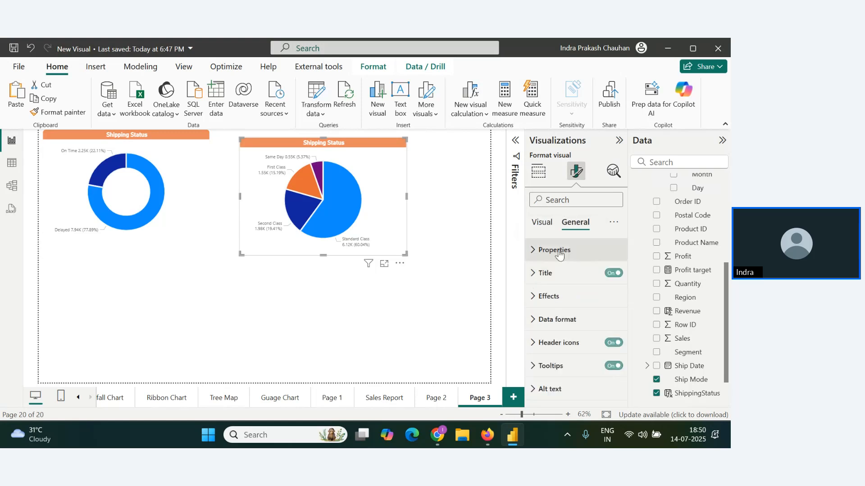
pyautogui.click(542, 272)
pyautogui.tripleClick(575, 330)
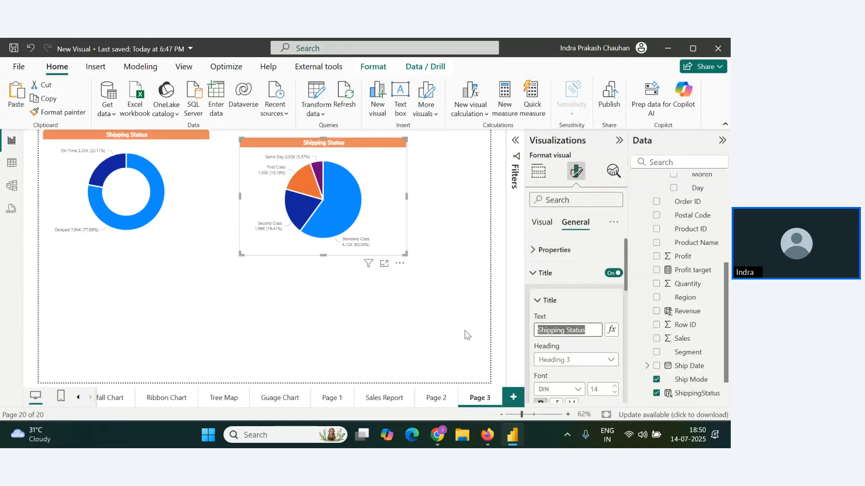
pyautogui.write('Sales By Ship Mode')
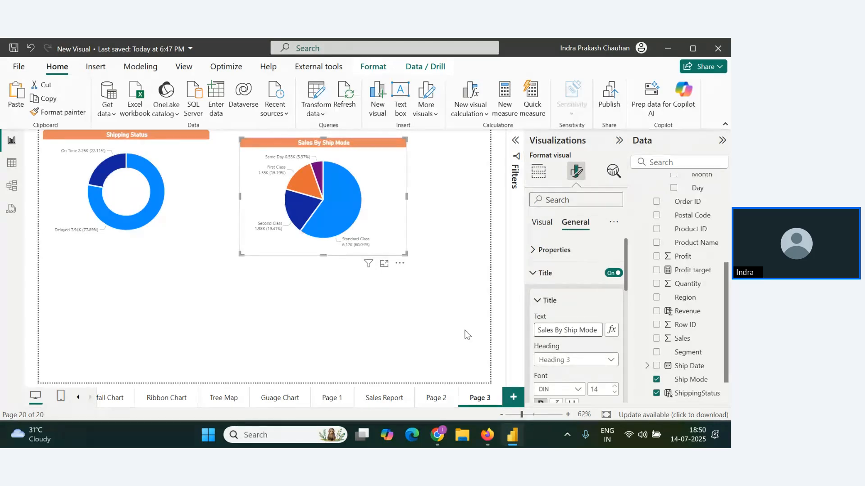
pyautogui.click(437, 342)
# - Copy the Sales By Ship Mode pie chart onto Page 2 and shrink it to fit directly below the Shipping Status donut chart
pyautogui.click(367, 167)
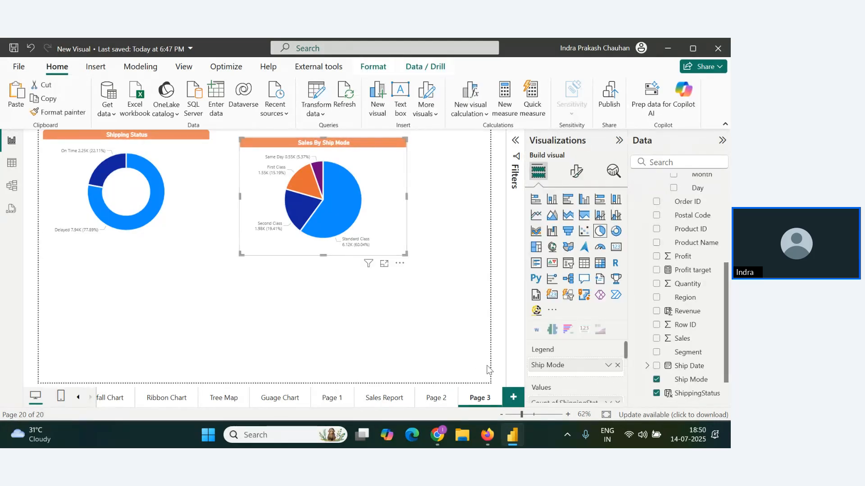
pyautogui.click(435, 398)
pyautogui.hotkey('ctrl', 'v')
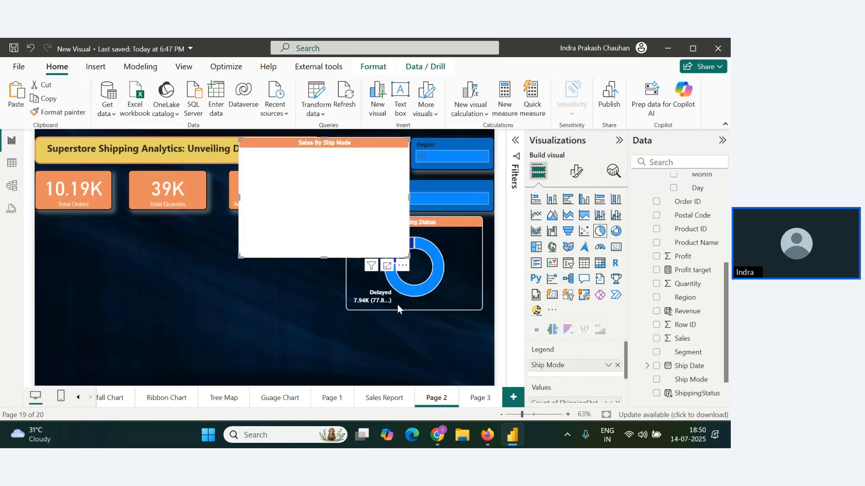
pyautogui.moveTo(364, 168); pyautogui.dragTo(443, 309)
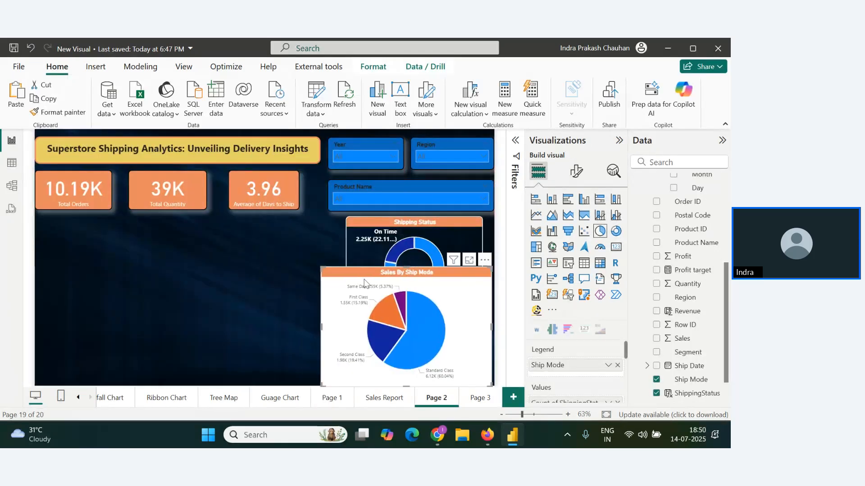
pyautogui.moveTo(322, 269); pyautogui.dragTo(348, 313)
# - Copy the Shipping Status donut chart's formatting onto the Sales By Ship Mode pie chart with Format painter
pyautogui.click(359, 268)
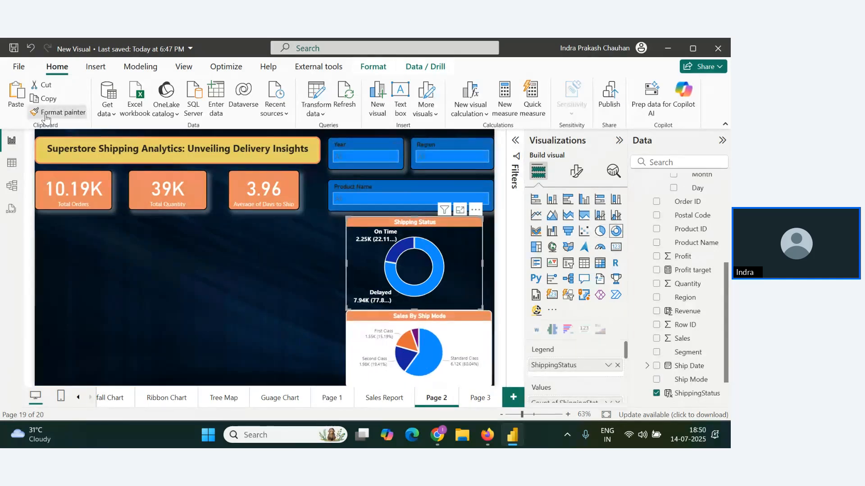
pyautogui.click(45, 113)
pyautogui.click(414, 356)
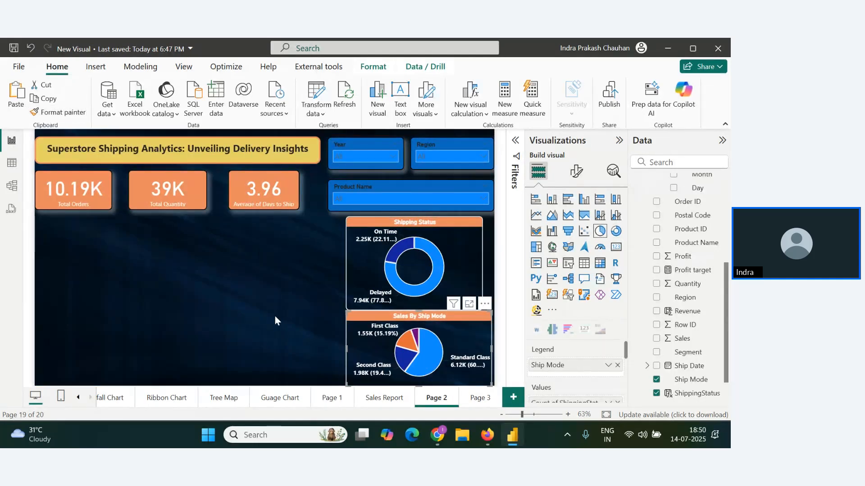
# - Widen the Shipping Status donut chart so its right edge lines up with the pie chart below
pyautogui.click(274, 315)
pyautogui.click(474, 260)
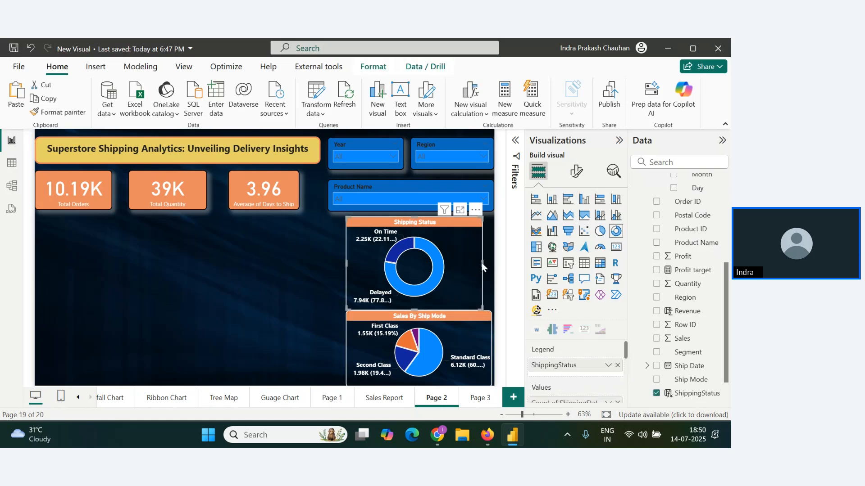
pyautogui.moveTo(482, 264); pyautogui.dragTo(491, 264)
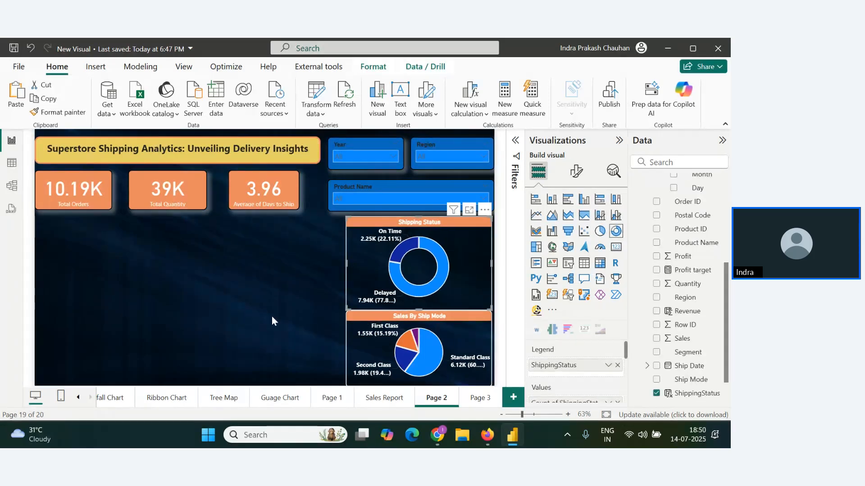
# - Add a funnel chart to Page 2 and enlarge it to fill the space beside the donut and pie charts
pyautogui.click(330, 300)
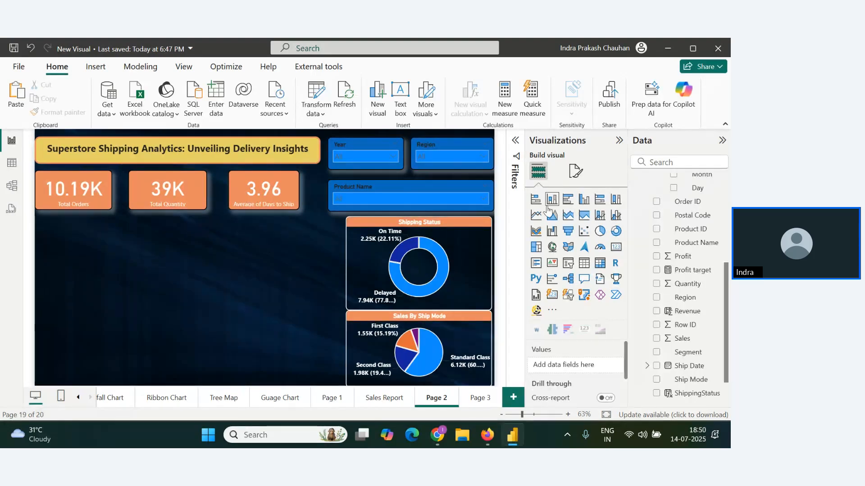
pyautogui.click(566, 231)
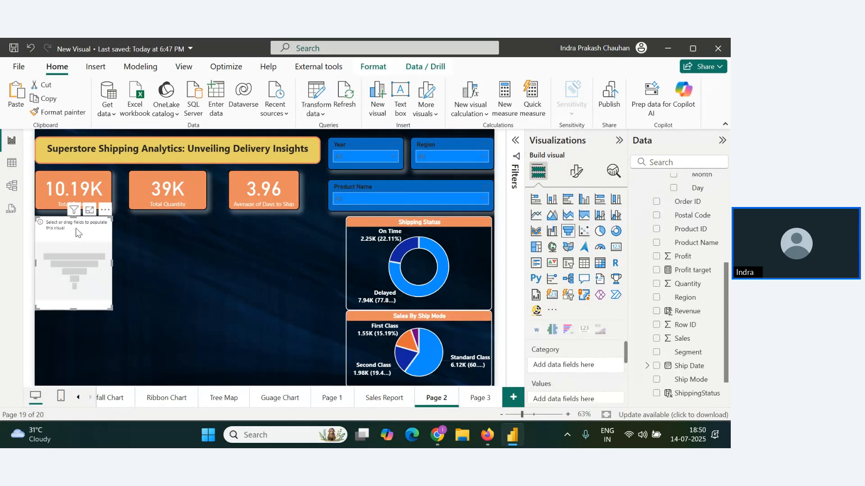
pyautogui.moveTo(76, 232); pyautogui.dragTo(228, 241)
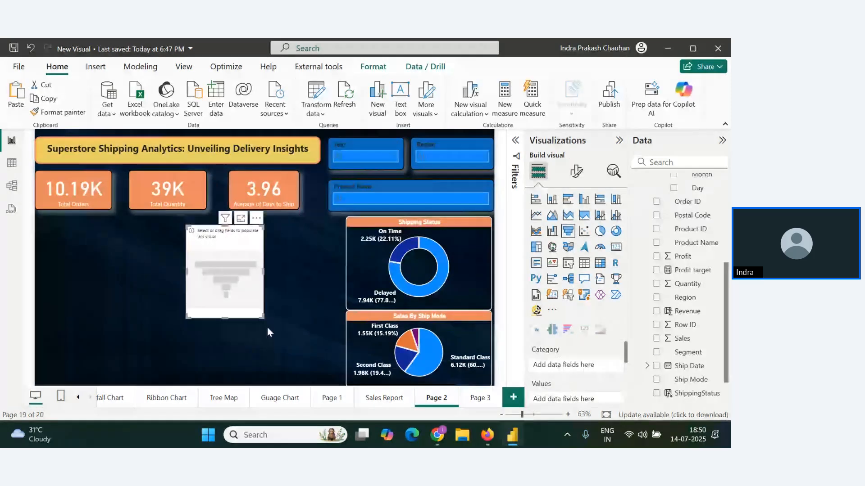
pyautogui.moveTo(264, 318); pyautogui.dragTo(332, 378)
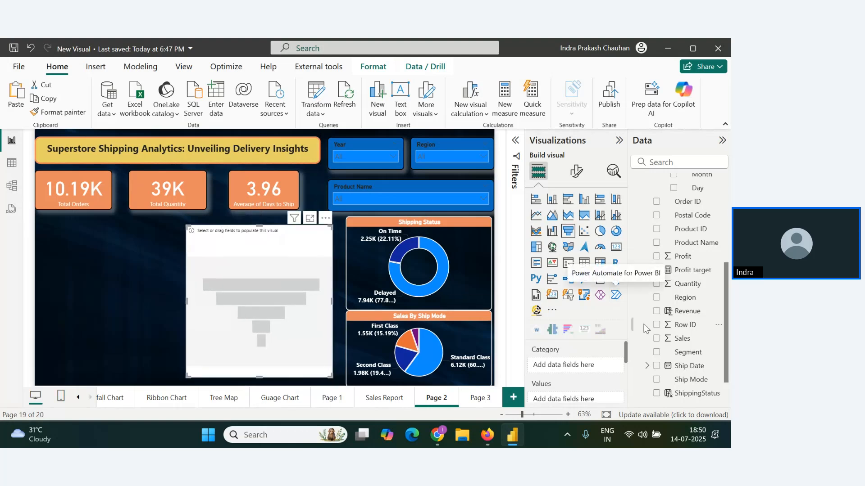
# - Assign Ship Mode as the funnel chart's category and the count of Ship Mode as its values
pyautogui.moveTo(690, 384); pyautogui.dragTo(619, 372)
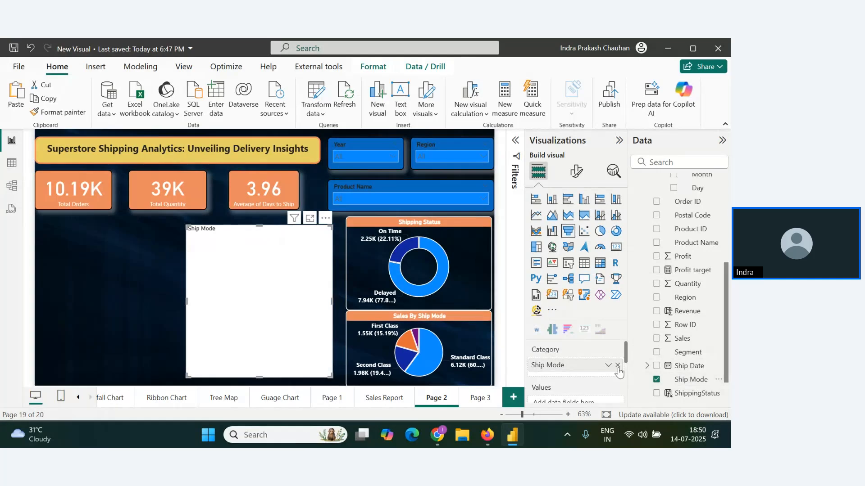
pyautogui.scroll(-3, 626, 352)
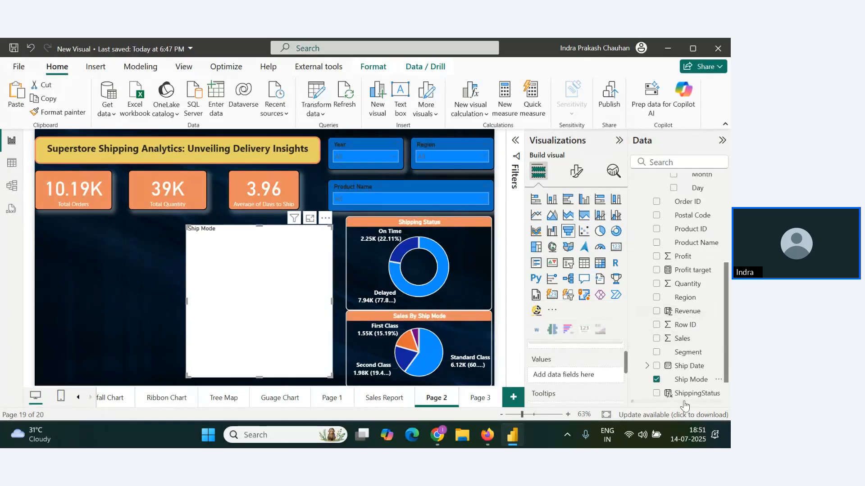
pyautogui.moveTo(691, 380); pyautogui.dragTo(621, 376)
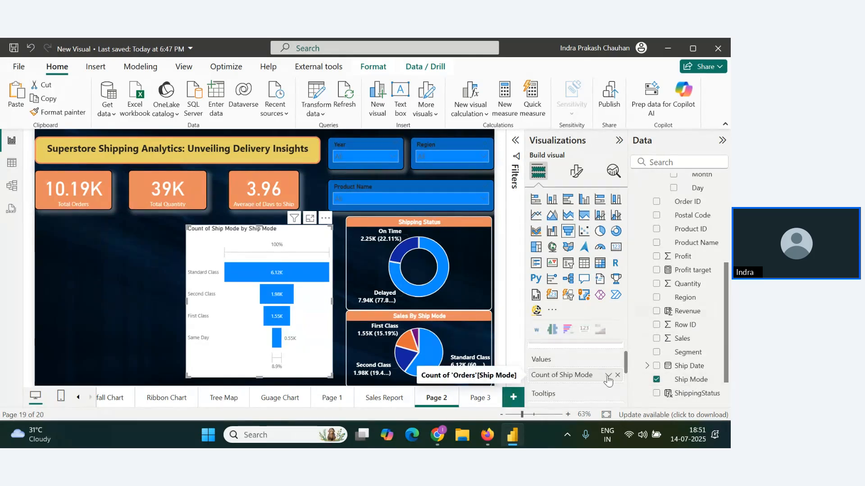
# - Try Count (Distinct) as the aggregation of the funnel chart's Ship Mode values and switch it back to Count
pyautogui.click(608, 375)
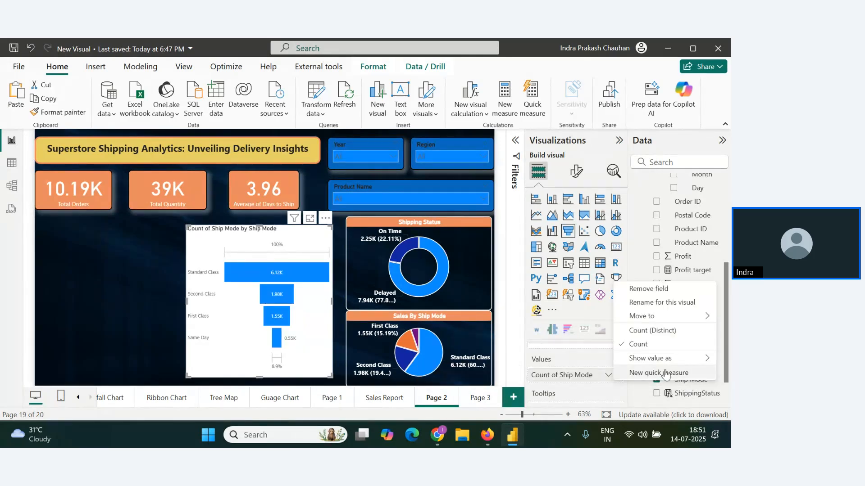
pyautogui.click(649, 330)
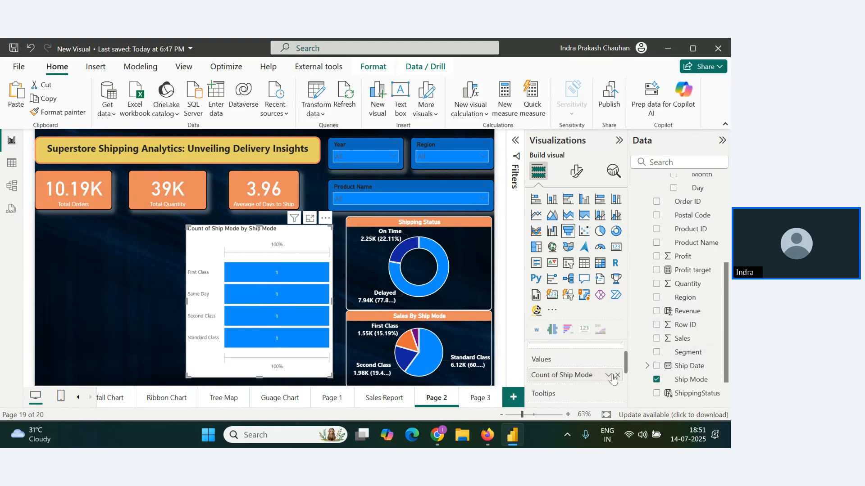
pyautogui.click(611, 378)
pyautogui.click(639, 344)
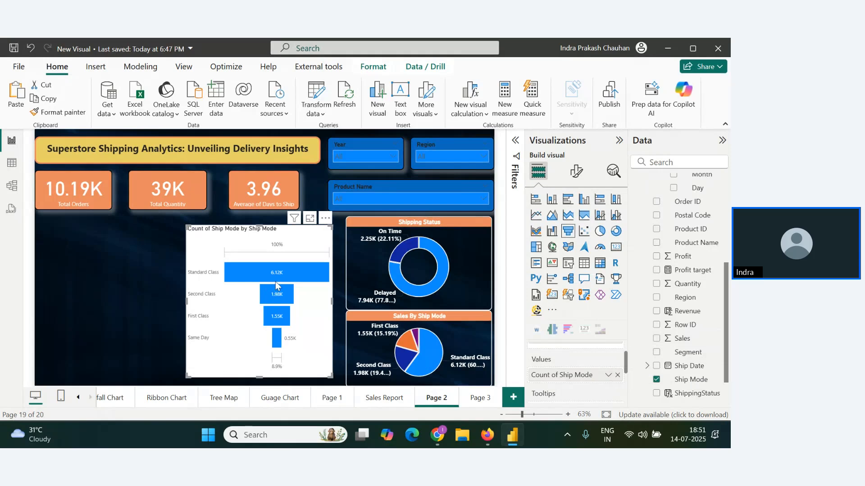
# - Change the funnel chart's title to "Orders By Ship Mode" and center it horizontally
pyautogui.moveTo(275, 282)
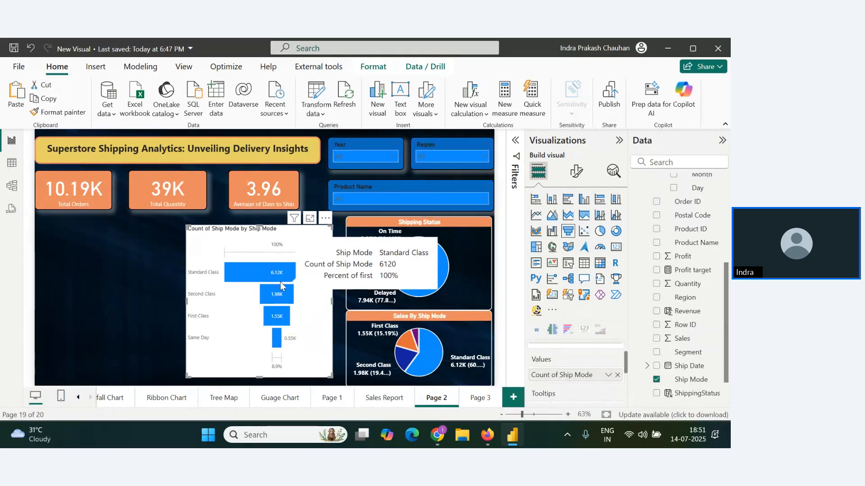
pyautogui.moveTo(277, 300)
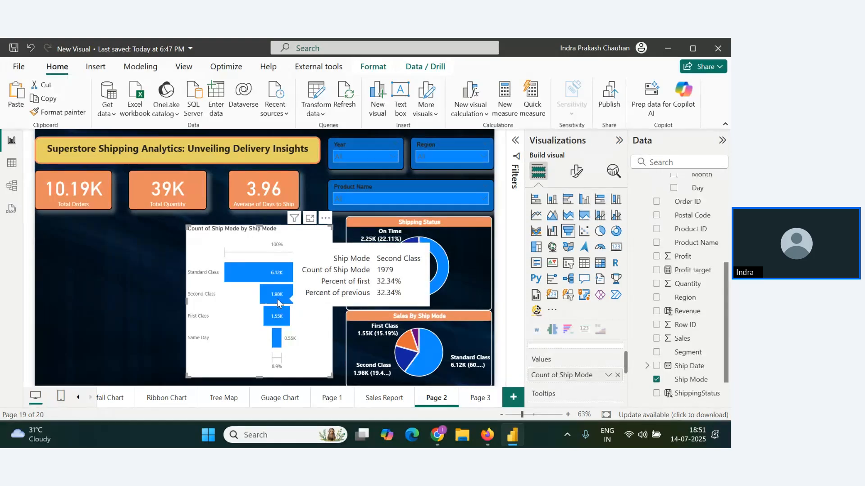
pyautogui.moveTo(276, 319)
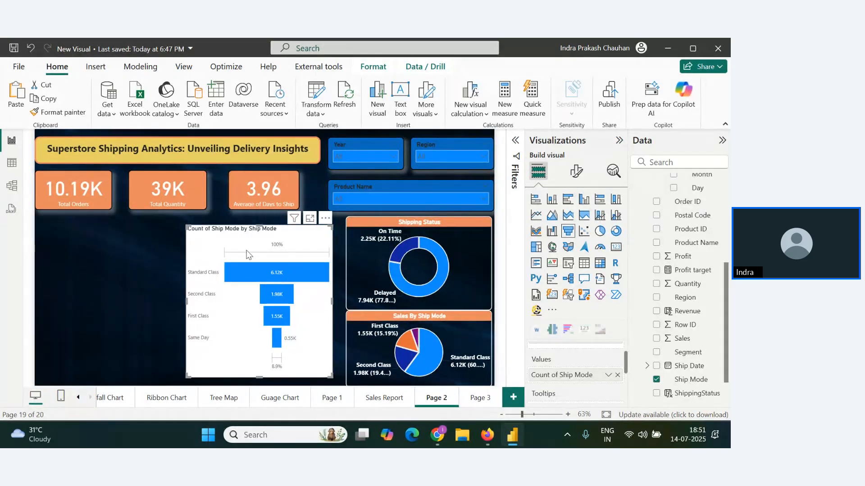
pyautogui.click(577, 176)
pyautogui.click(553, 273)
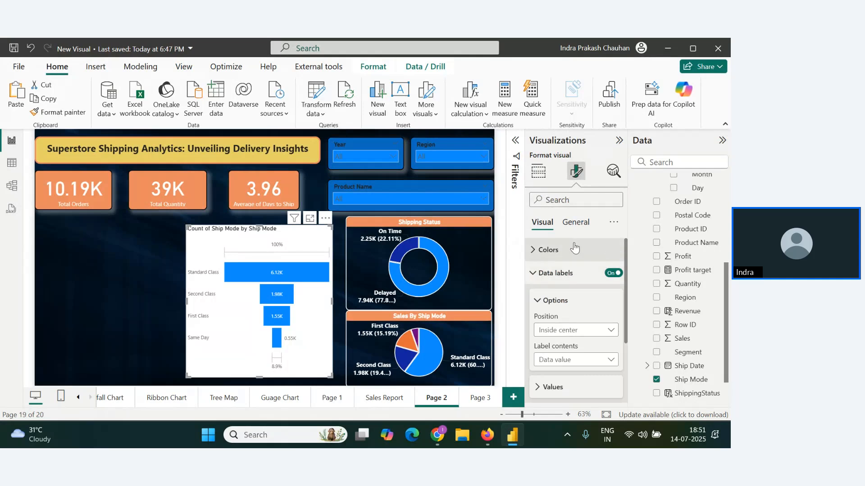
pyautogui.click(576, 222)
pyautogui.click(546, 273)
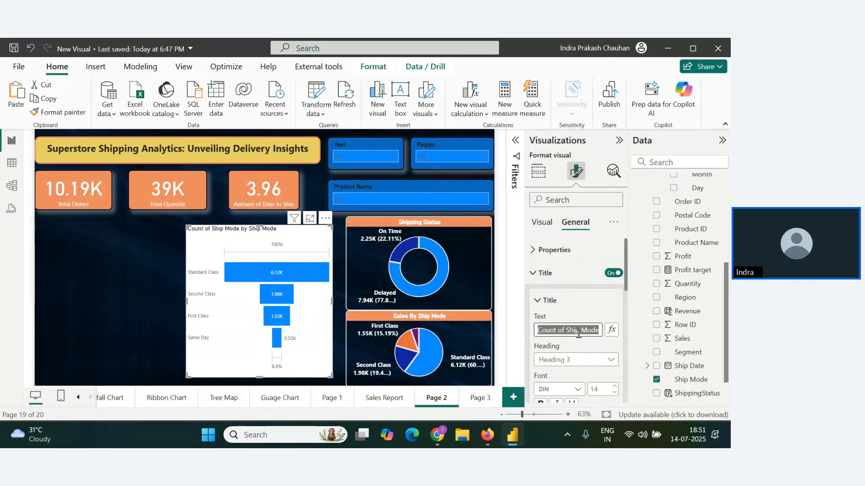
pyautogui.write('Orders ')
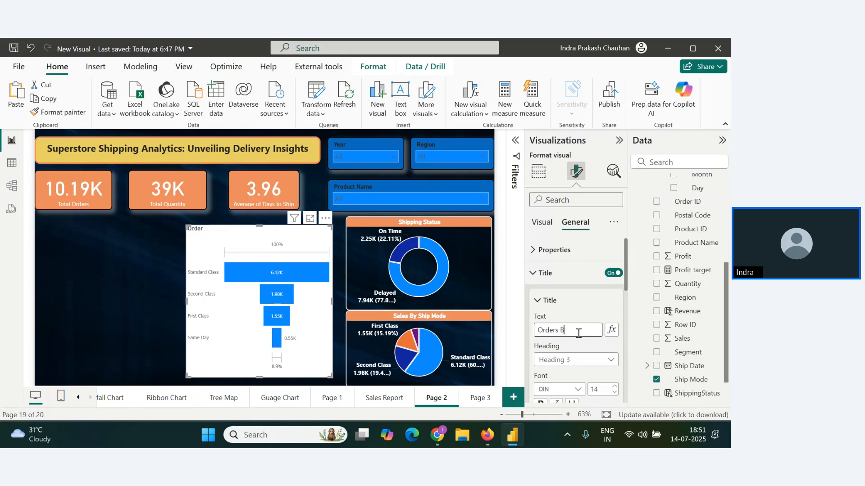
pyautogui.write('By Ship Mode')
pyautogui.scroll(-2, 553, 310)
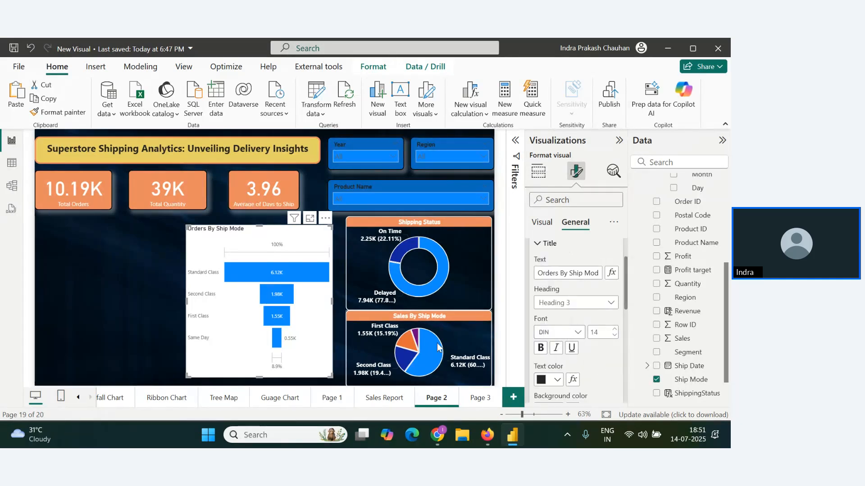
pyautogui.scroll(-2, 565, 373)
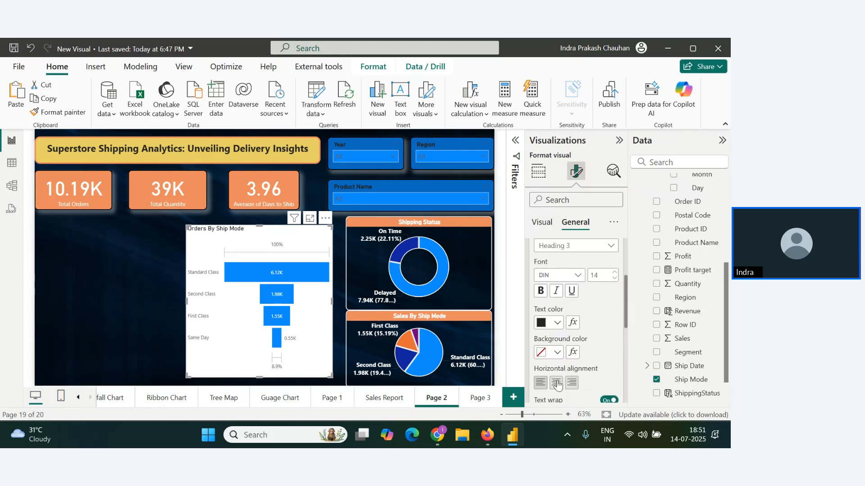
pyautogui.click(557, 383)
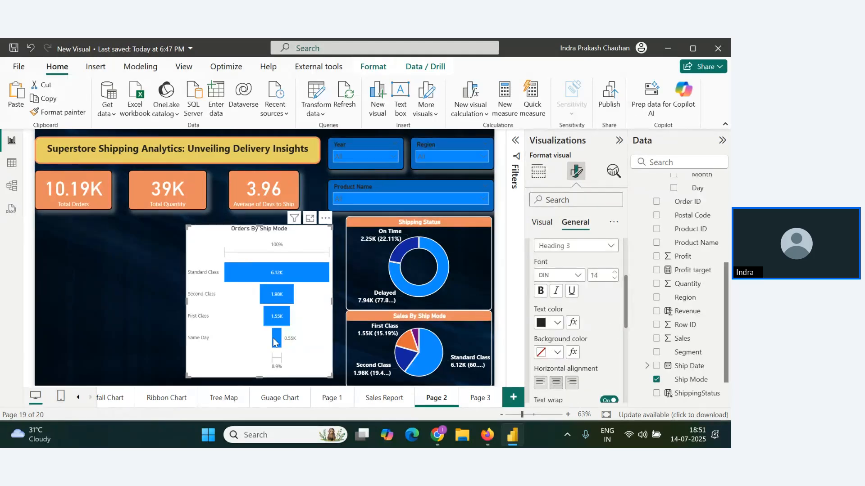
# - Turn off the funnel chart's conversion rate labels and copy the Shipping Status donut chart's formatting onto the funnel
pyautogui.scroll(-5, 566, 387)
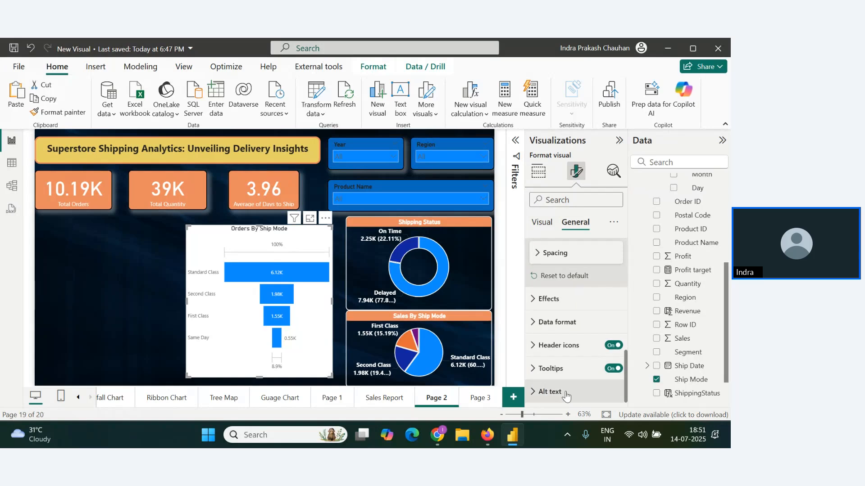
pyautogui.click(549, 228)
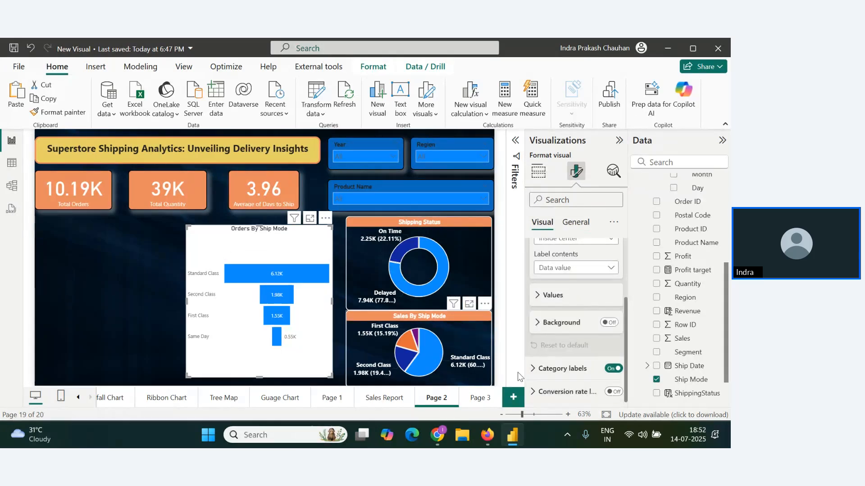
pyautogui.click(367, 248)
pyautogui.click(58, 112)
pyautogui.click(230, 254)
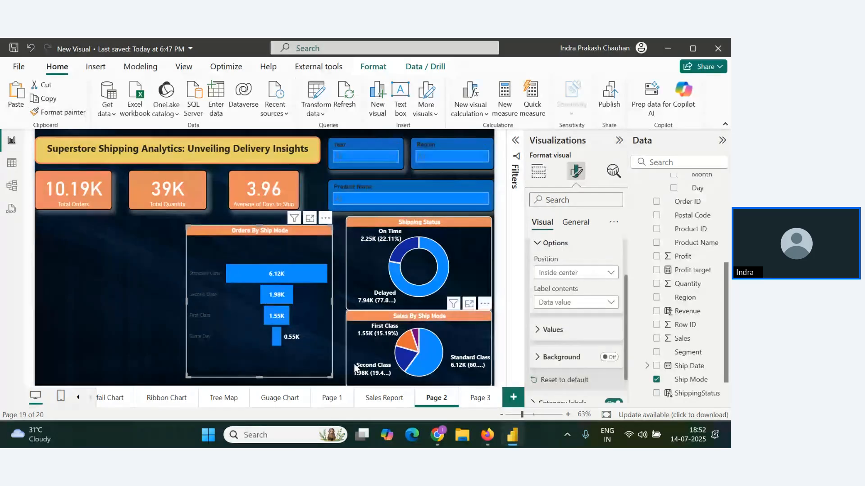
# - Set the color of the funnel chart's category labels to white
pyautogui.scroll(-1, 563, 329)
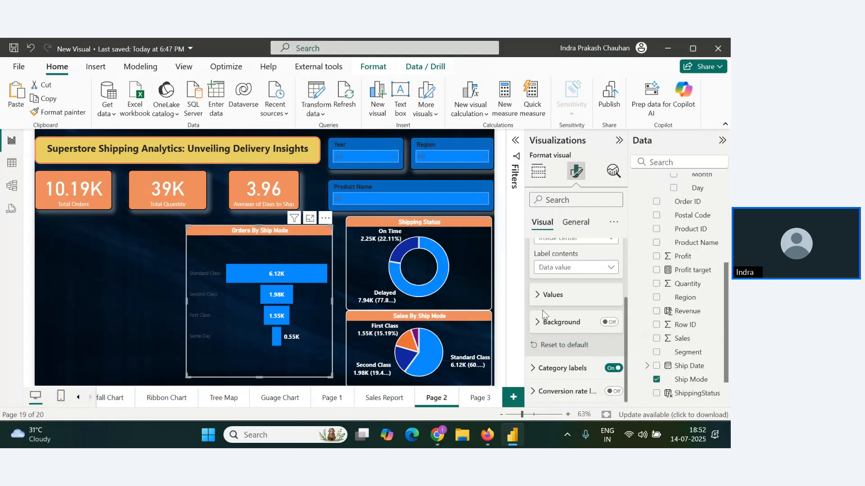
pyautogui.click(538, 295)
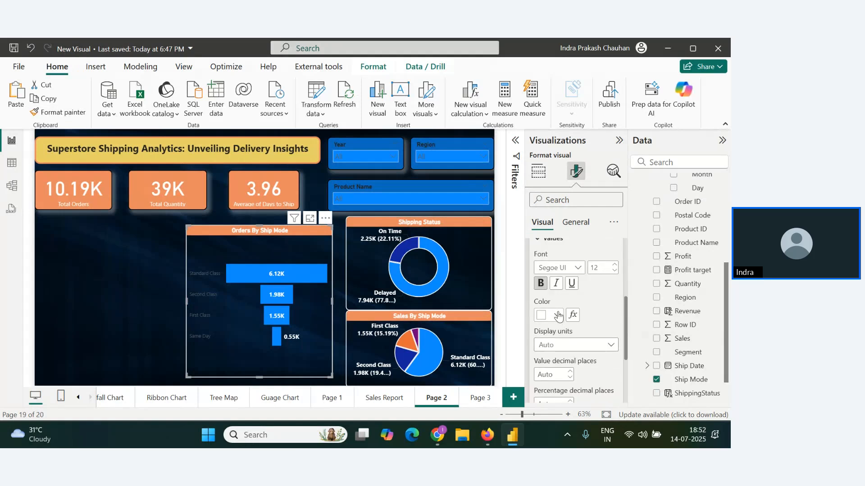
pyautogui.scroll(3, 568, 307)
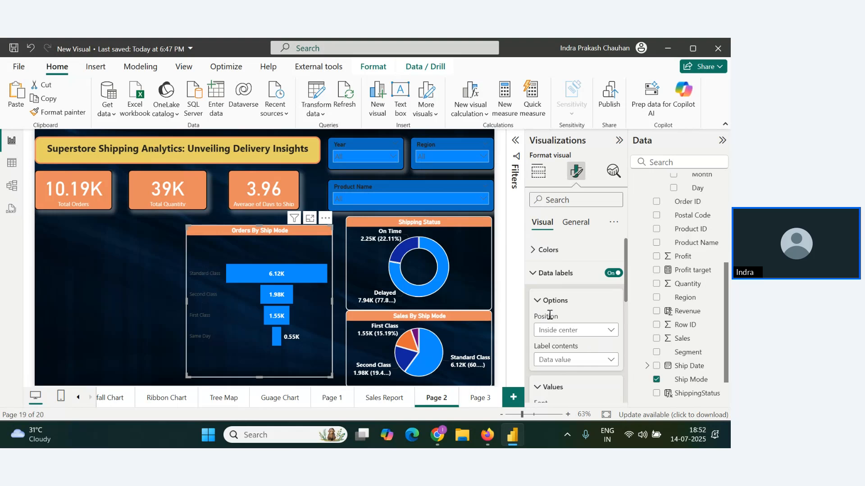
pyautogui.scroll(-1, 548, 311)
pyautogui.scroll(1, 548, 292)
pyautogui.click(535, 277)
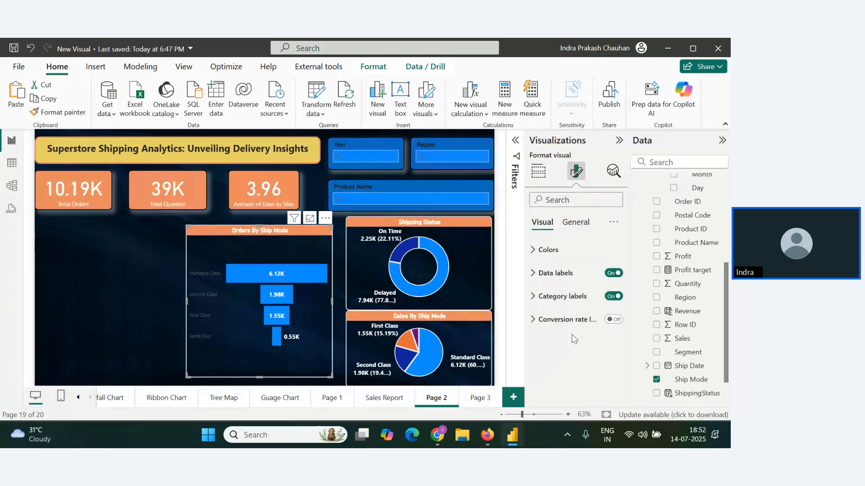
pyautogui.click(533, 296)
pyautogui.scroll(-2, 562, 336)
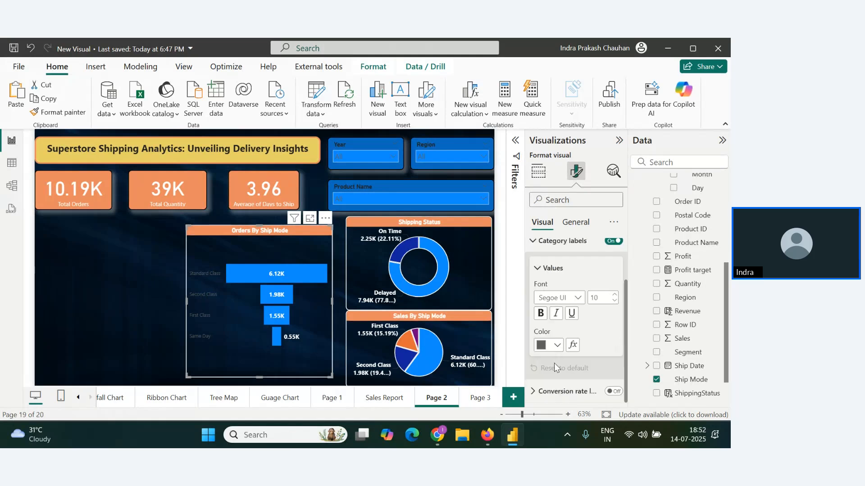
pyautogui.click(557, 345)
pyautogui.click(548, 165)
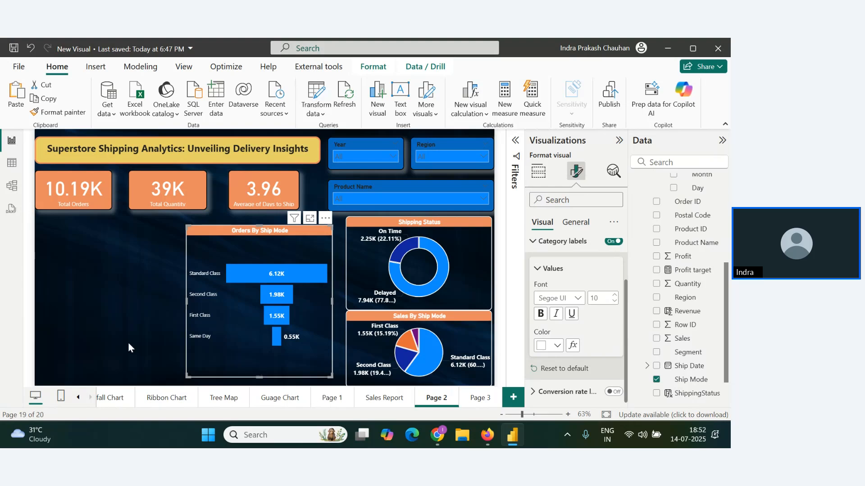
# - Switch to the Zoho webinar window in the browser to check the attendees' questions and return to Power BI
pyautogui.hotkey('alt', 'Tab')
pyautogui.hotkey('alt', 'Tab')
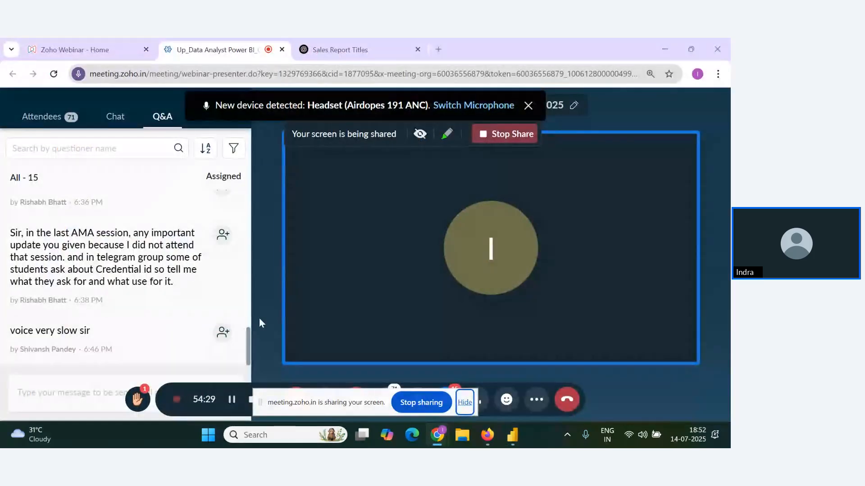
pyautogui.hotkey('alt', 'Tab')
pyautogui.hotkey('alt', 'Tab')
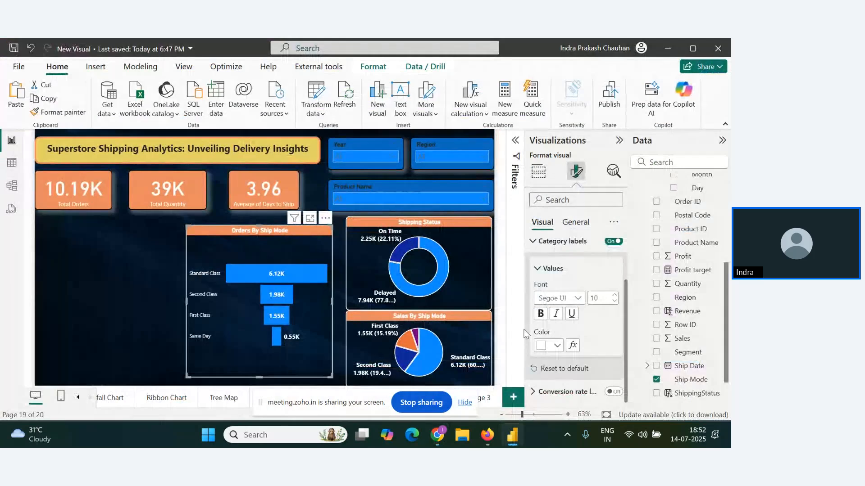
# - Turn on Show all in the funnel chart's color settings so each ship mode can be colored separately
pyautogui.scroll(3, 574, 328)
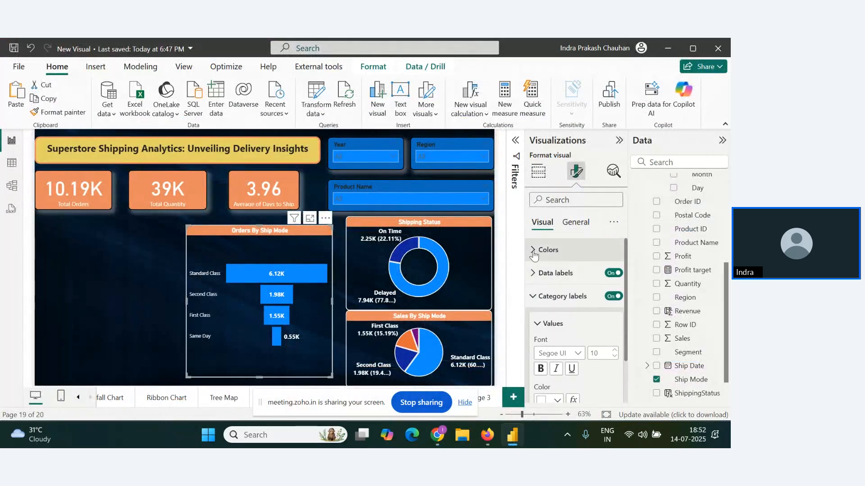
pyautogui.click(534, 253)
pyautogui.click(556, 292)
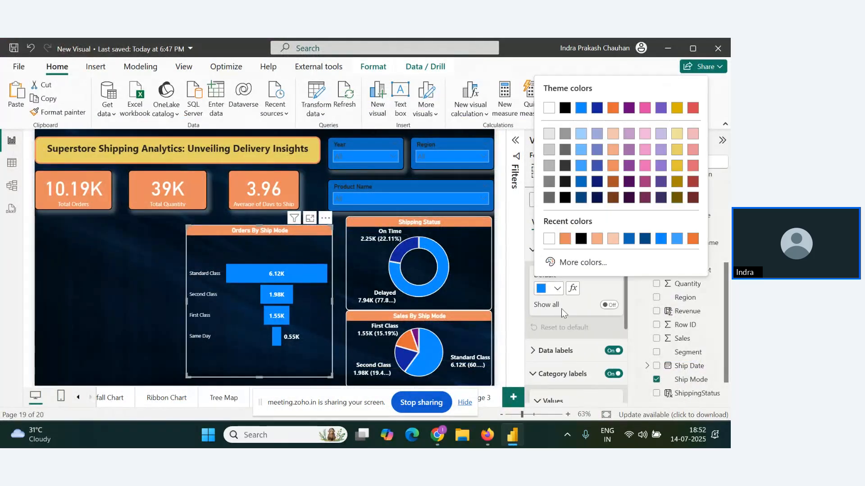
pyautogui.click(611, 309)
pyautogui.click(610, 307)
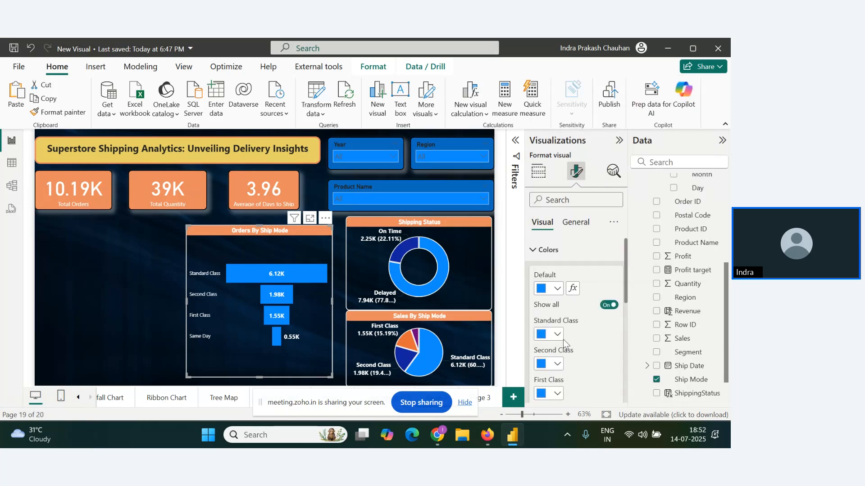
# - Try the theme blue as the color of the funnel chart's Standard Class bar
pyautogui.click(558, 335)
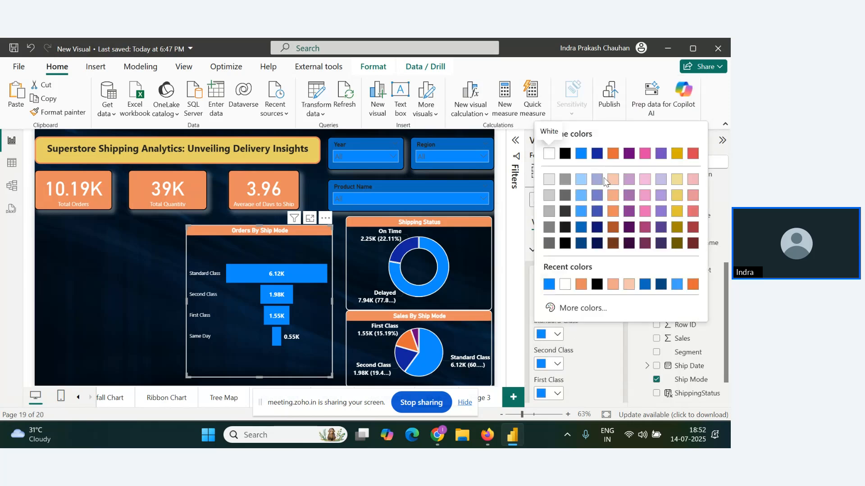
pyautogui.click(585, 155)
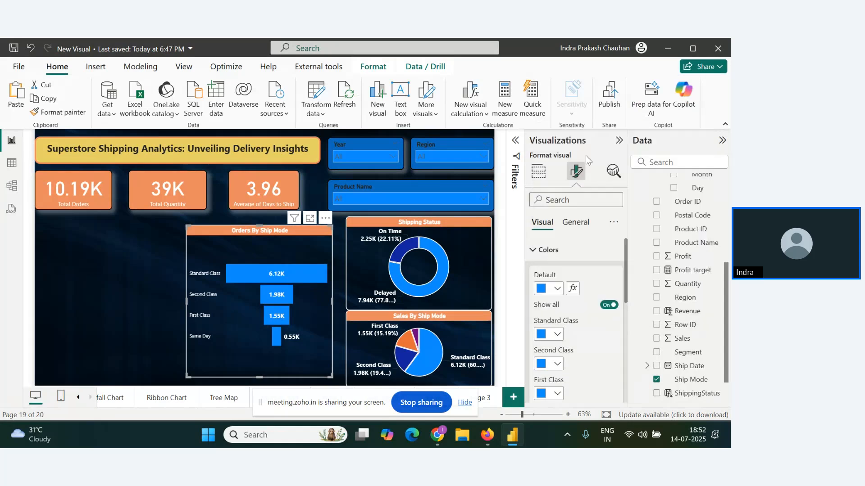
pyautogui.click(557, 335)
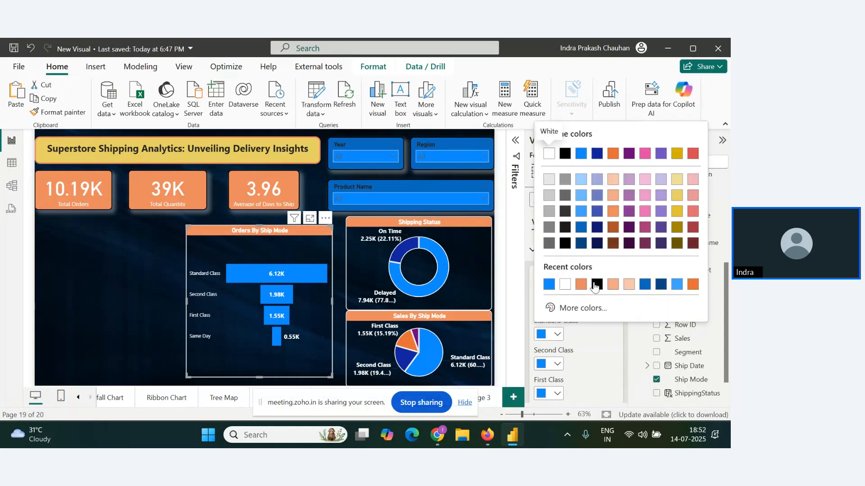
pyautogui.click(566, 283)
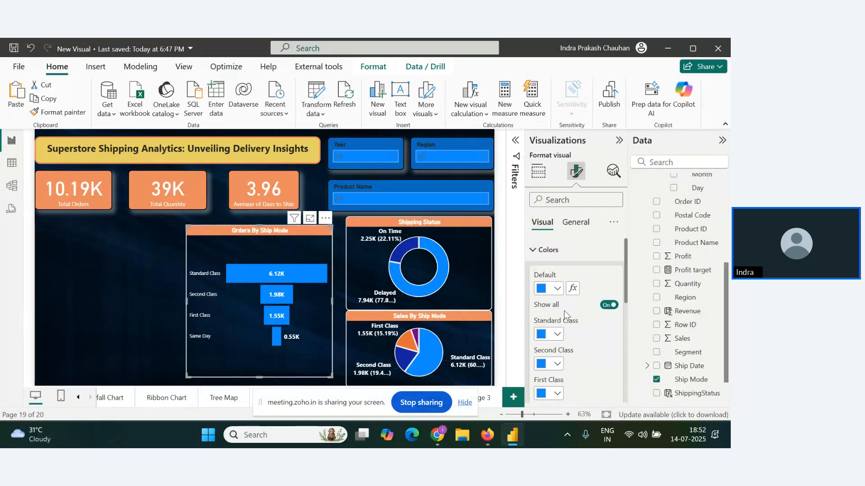
# - Set the funnel chart's default color to a custom dark green and apply the same green to the Standard Class bar
pyautogui.click(556, 289)
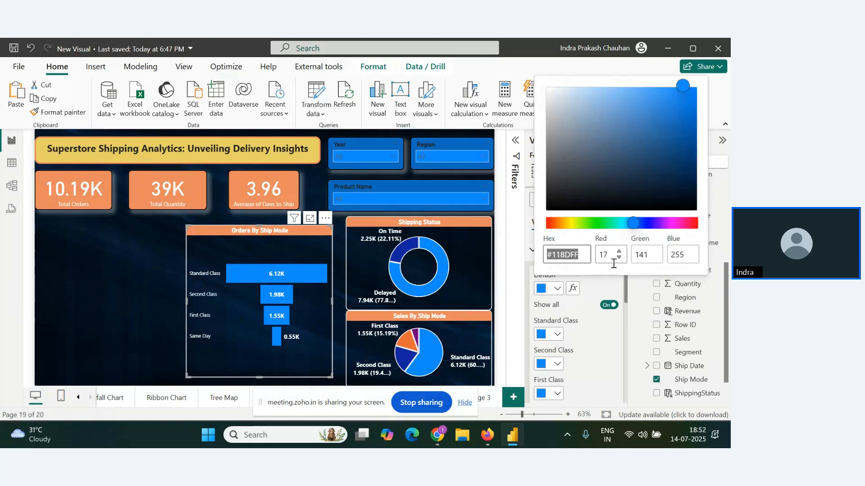
pyautogui.click(603, 223)
pyautogui.click(669, 127)
pyautogui.moveTo(672, 132); pyautogui.dragTo(685, 130)
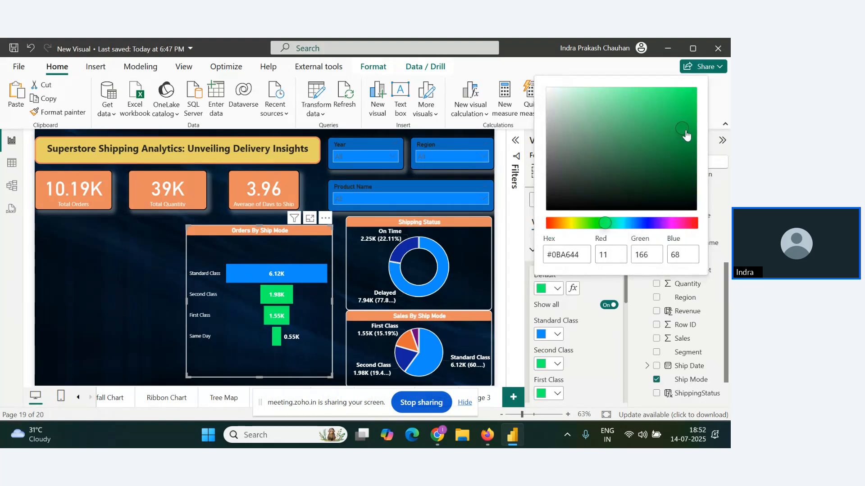
pyautogui.click(609, 368)
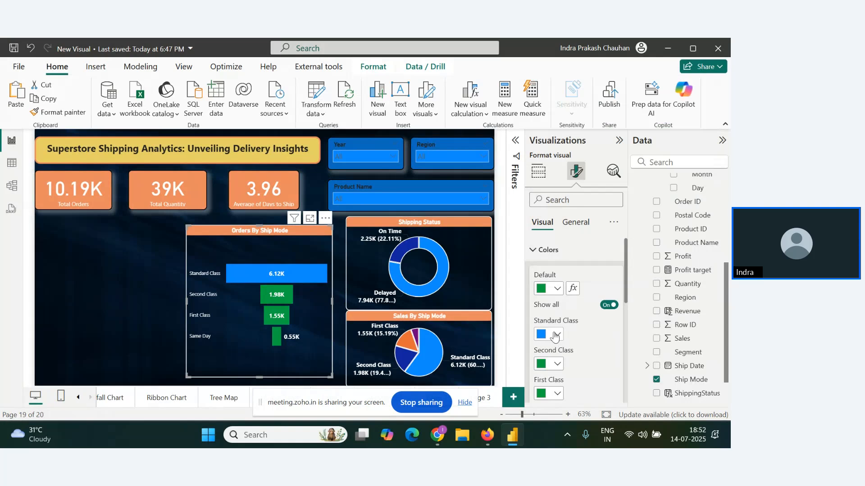
pyautogui.click(556, 335)
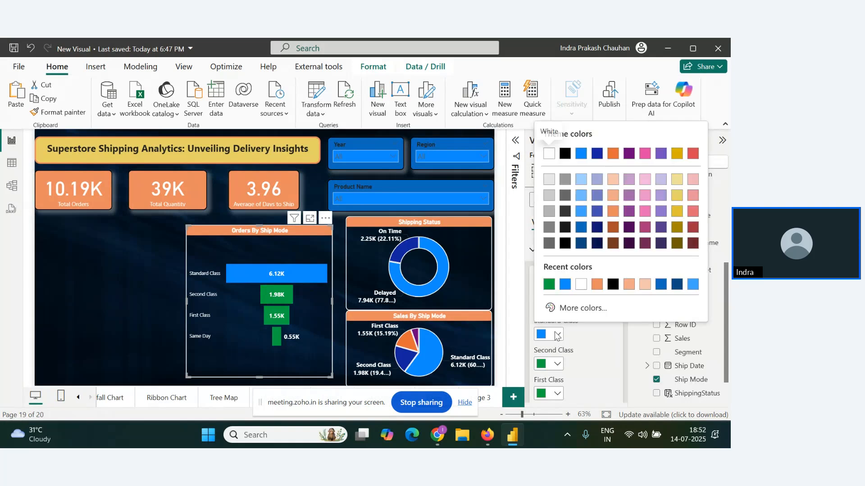
pyautogui.click(549, 285)
# - Color the funnel chart's Second Class bar light blue #41A4FF and its First Class bar theme orange
pyautogui.scroll(-1, 576, 332)
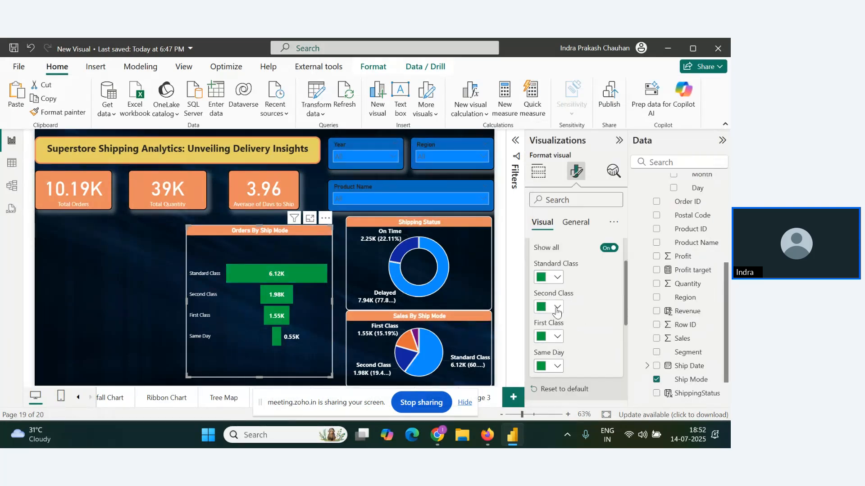
pyautogui.click(557, 308)
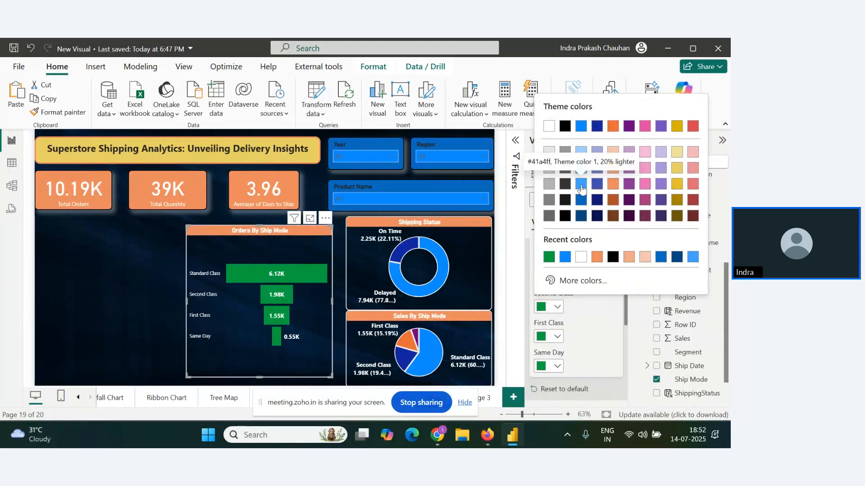
pyautogui.click(581, 185)
pyautogui.click(558, 337)
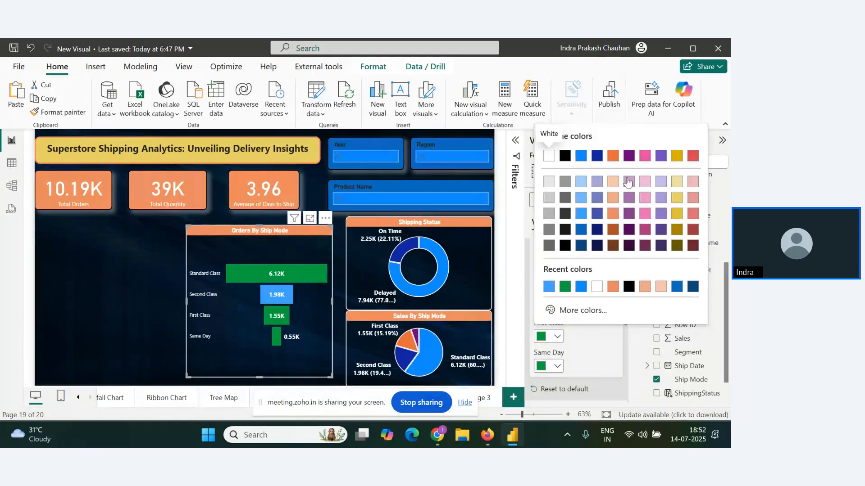
pyautogui.click(612, 158)
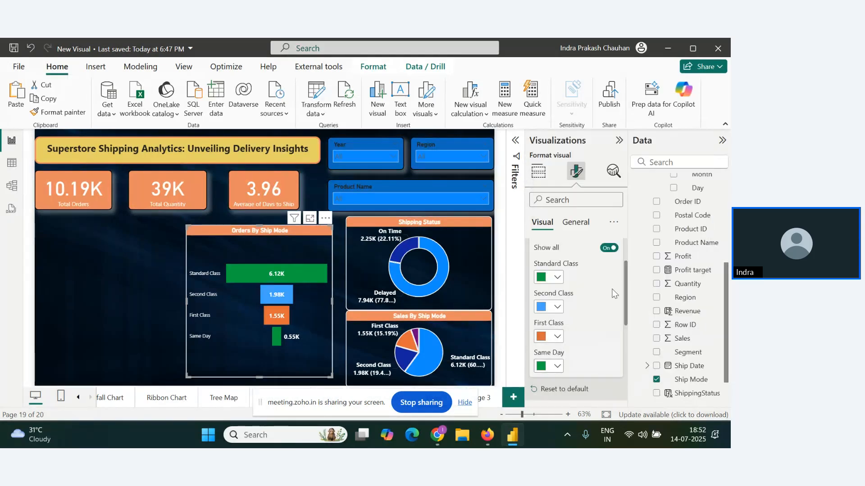
# - Color the funnel chart's Same Day bar dark pink and enlarge the chart to fill the space beside the donut and pie charts
pyautogui.click(557, 366)
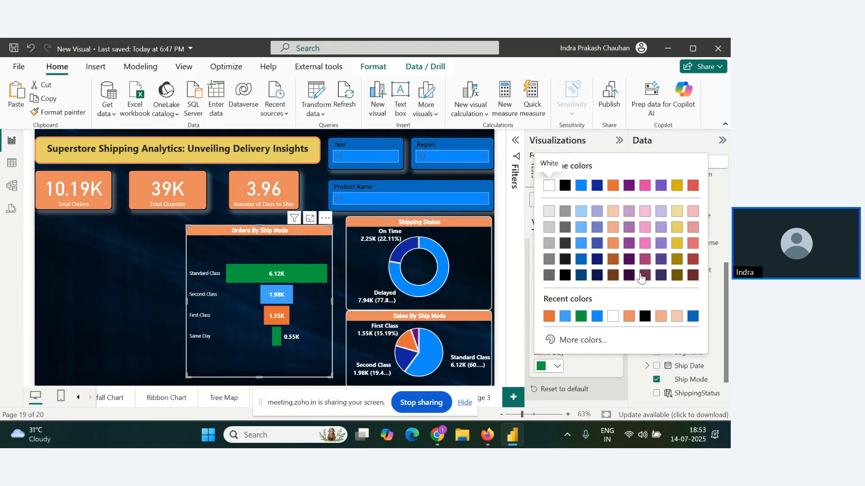
pyautogui.click(648, 258)
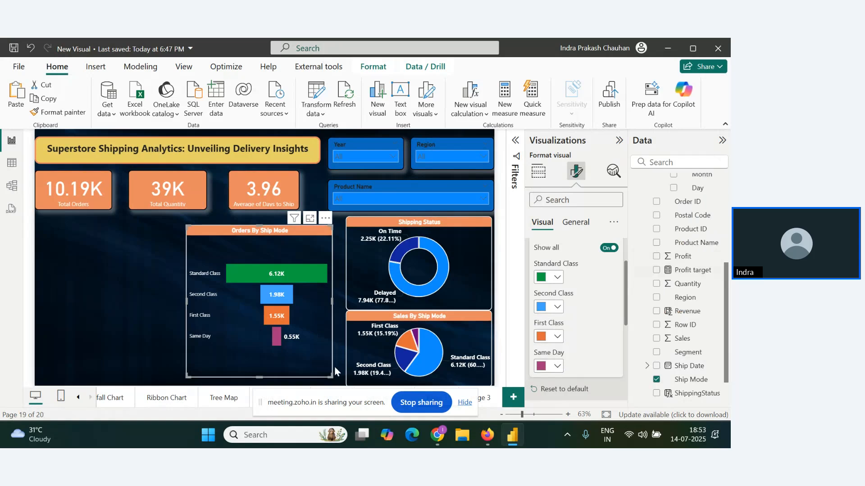
pyautogui.click(619, 140)
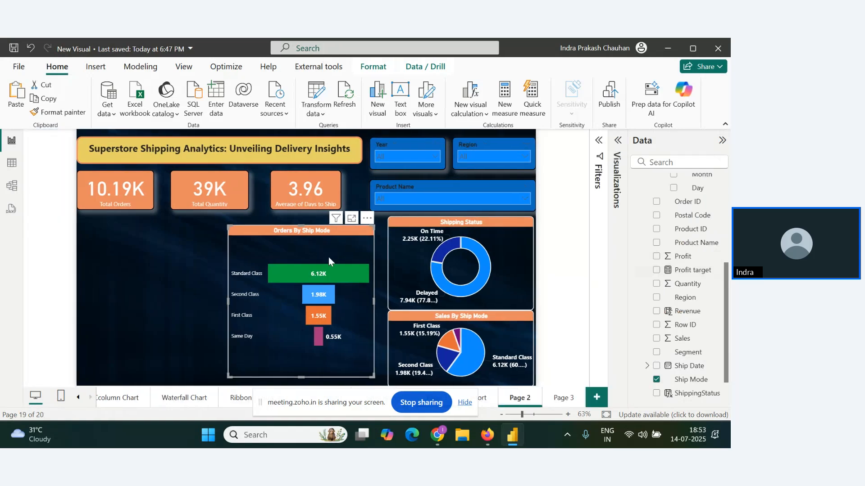
pyautogui.moveTo(301, 226); pyautogui.dragTo(301, 213)
pyautogui.moveTo(373, 376); pyautogui.dragTo(386, 391)
pyautogui.click(107, 328)
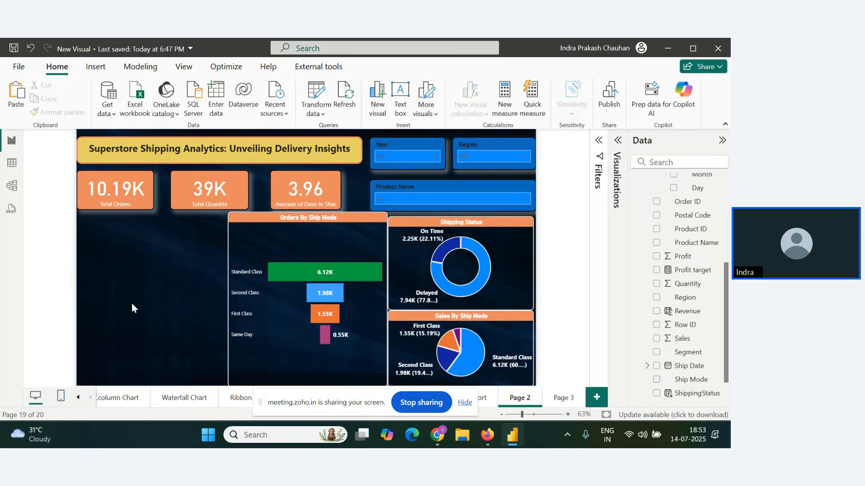
# - Add a stacked bar chart in the empty area below the KPI cards and widen it to almost reach the funnel chart
pyautogui.click(619, 145)
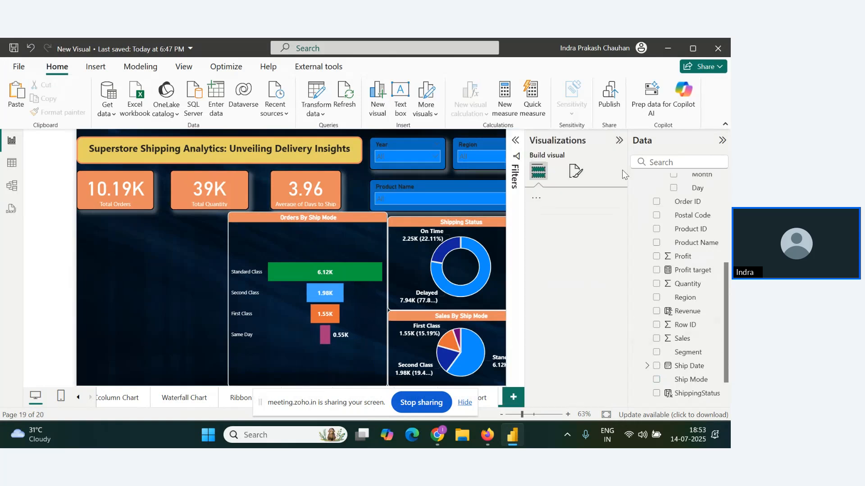
pyautogui.click(536, 204)
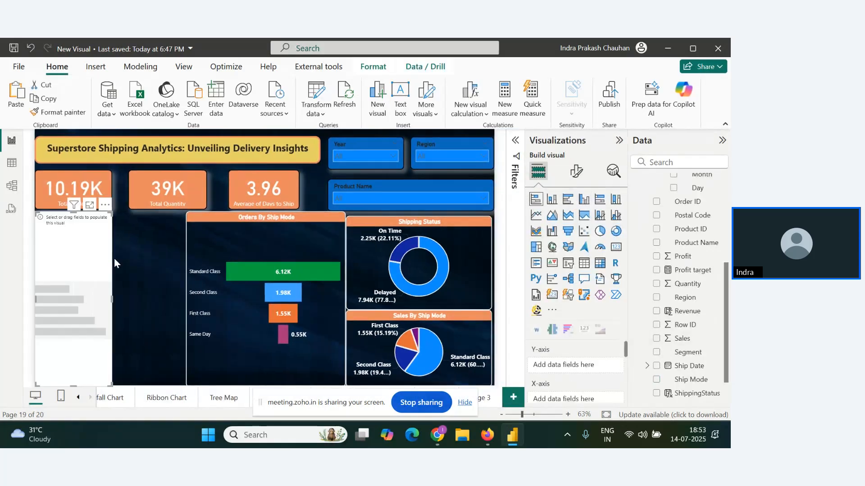
pyautogui.click(112, 299)
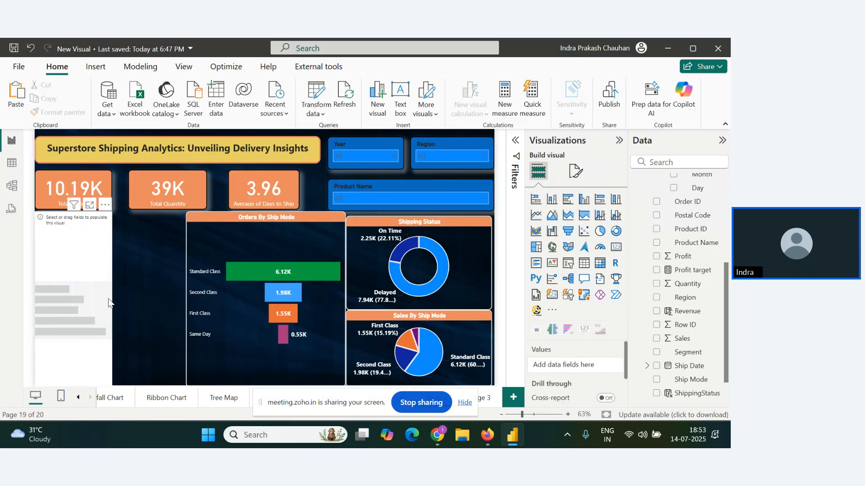
pyautogui.moveTo(110, 298); pyautogui.dragTo(174, 298)
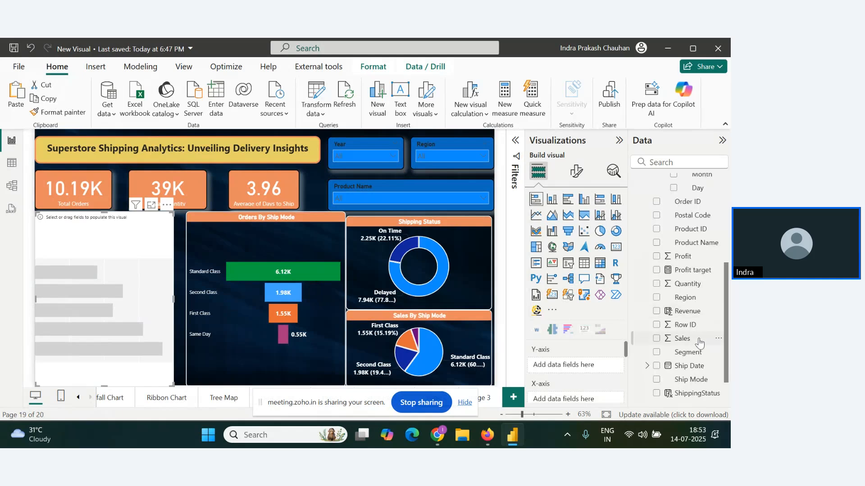
# - Assign State/Province to the Y-axis of the new stacked bar chart
pyautogui.scroll(-3, 698, 342)
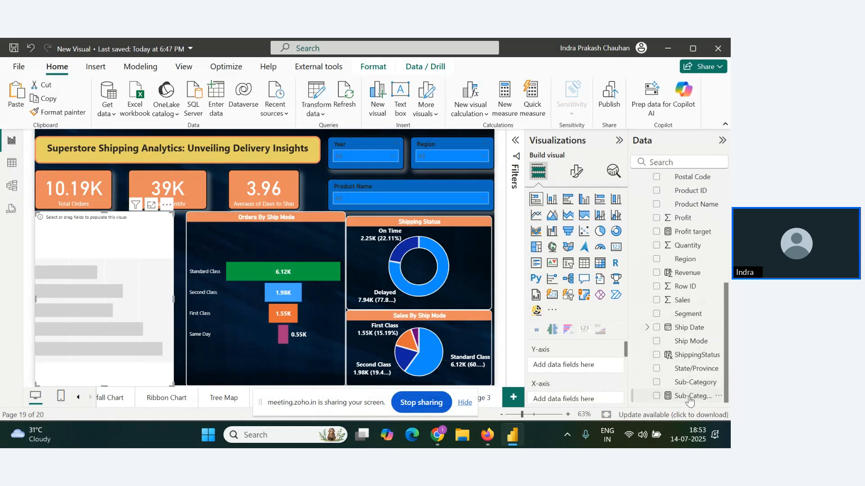
pyautogui.moveTo(694, 369); pyautogui.dragTo(598, 365)
pyautogui.scroll(-1, 595, 384)
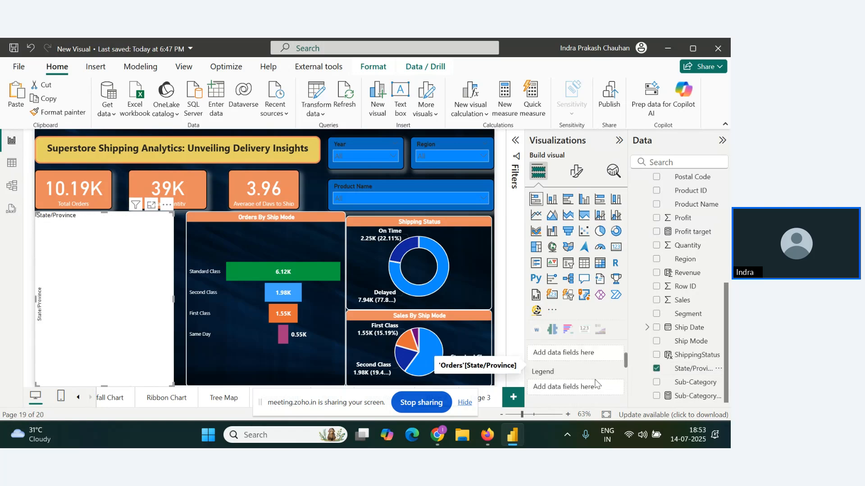
pyautogui.scroll(-1, 603, 381)
pyautogui.scroll(1, 626, 365)
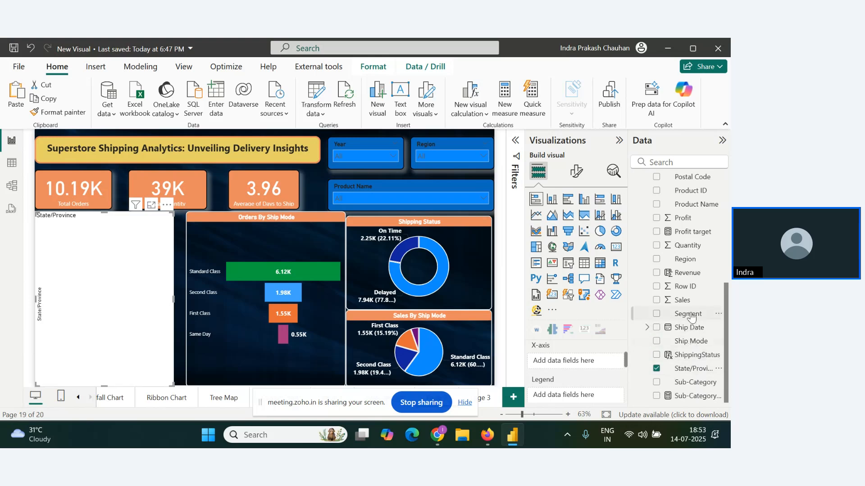
# - Try Days to Ship as the X-axis value of the state bar chart
pyautogui.scroll(5, 692, 315)
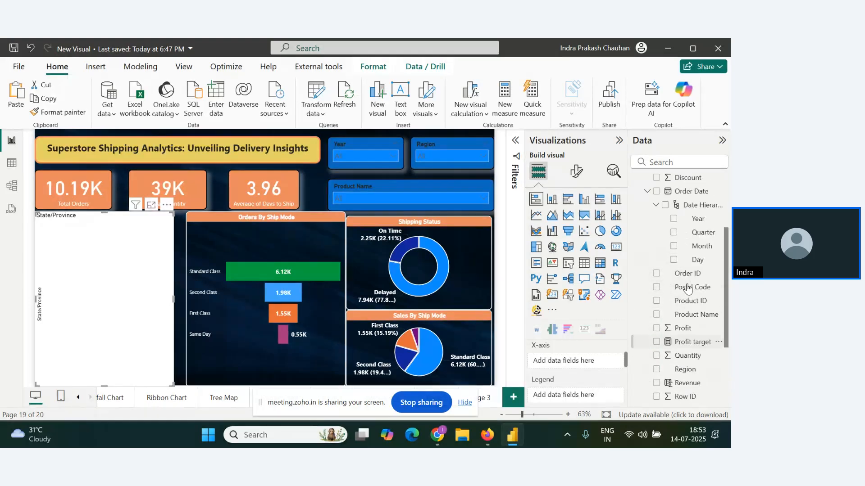
pyautogui.scroll(3, 686, 288)
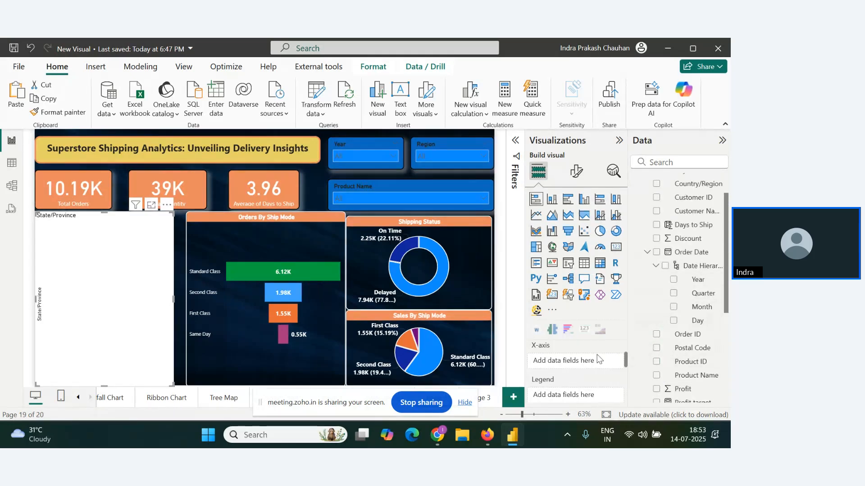
pyautogui.scroll(-2, 675, 367)
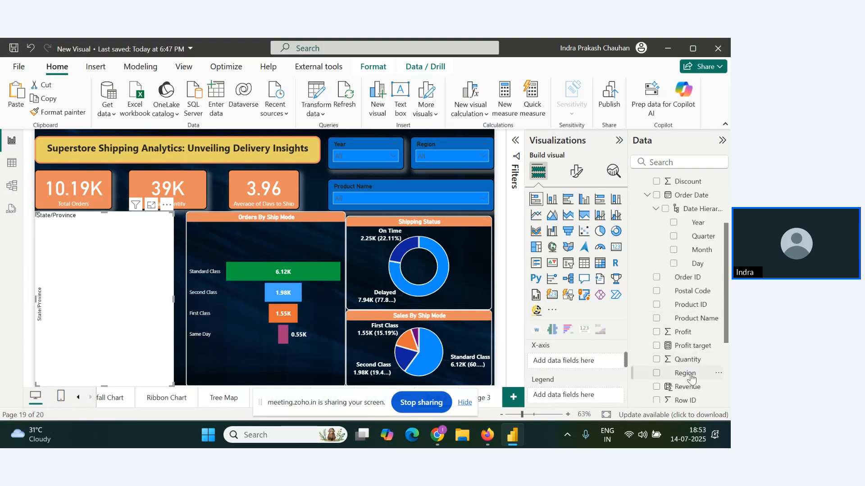
pyautogui.scroll(-2, 691, 373)
pyautogui.scroll(5, 716, 314)
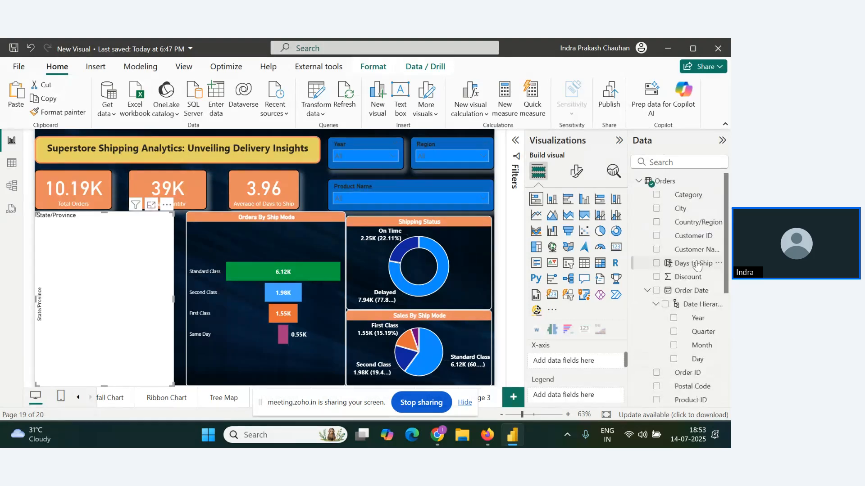
pyautogui.moveTo(689, 263); pyautogui.dragTo(577, 361)
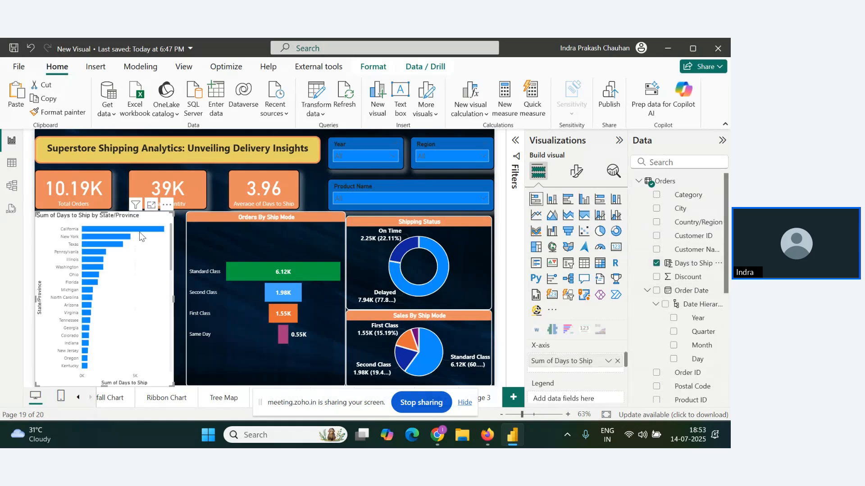
# - Try the average and the count of Days to Ship as the bar values, and remove that field from the X-axis
pyautogui.moveTo(140, 232)
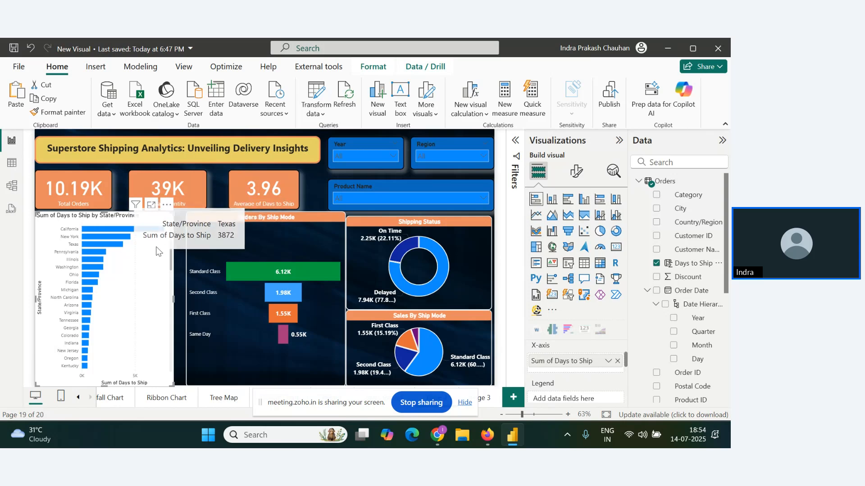
pyautogui.moveTo(119, 242)
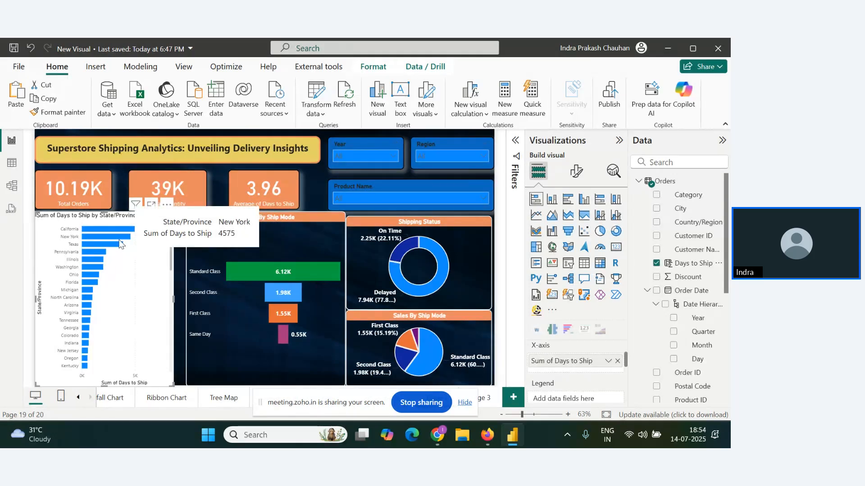
pyautogui.click(609, 365)
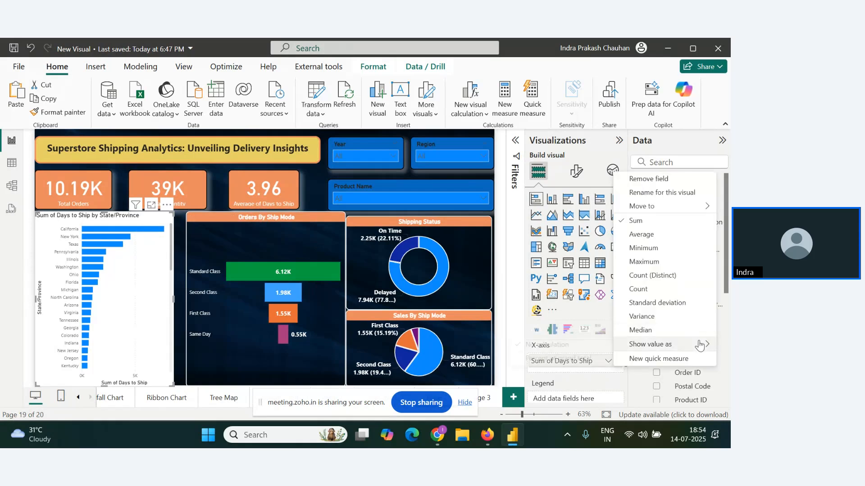
pyautogui.moveTo(698, 346)
pyautogui.click(657, 235)
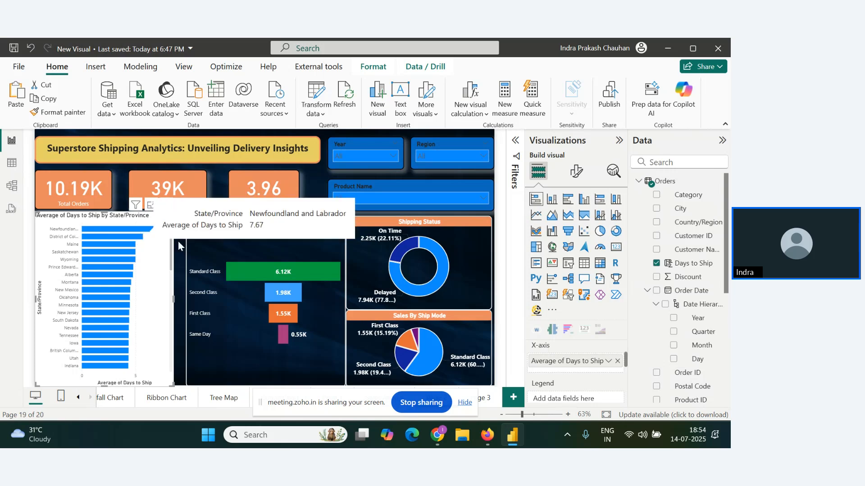
pyautogui.click(607, 362)
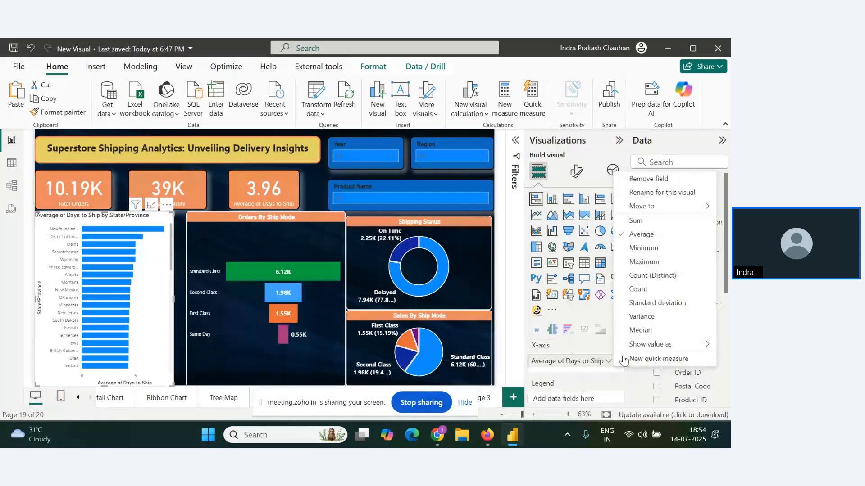
pyautogui.click(649, 289)
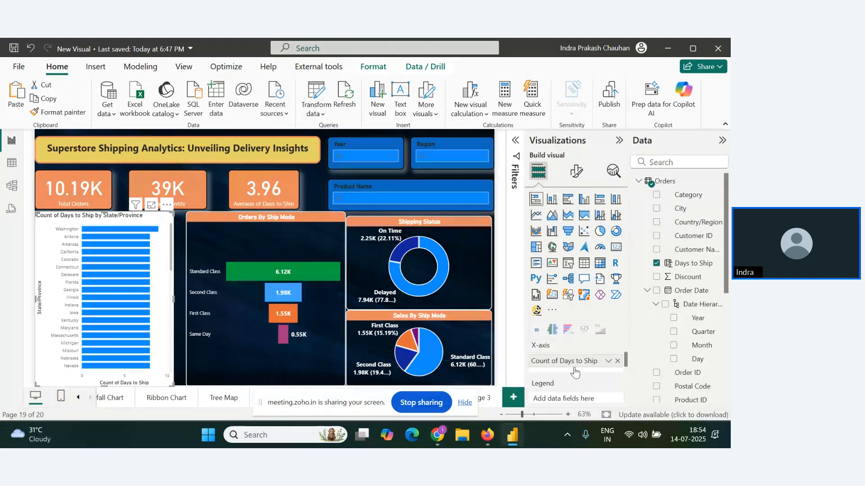
pyautogui.click(617, 361)
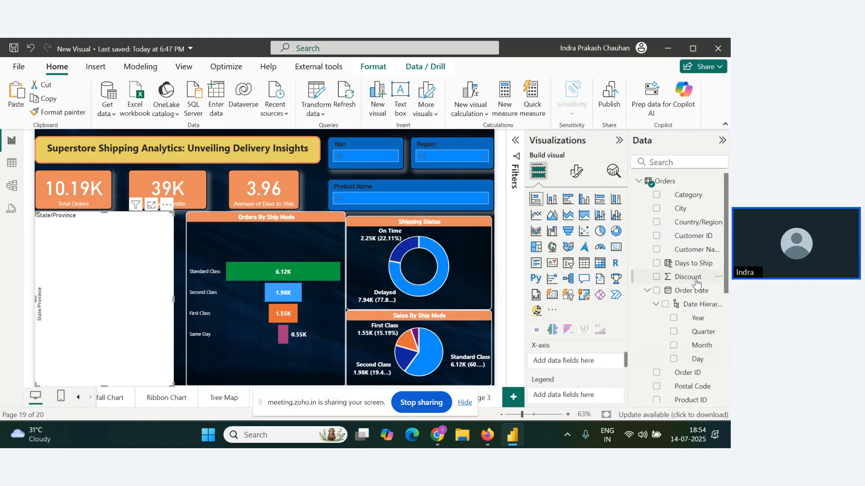
# - Plot the count of Order ID on the X-axis of the state bar chart
pyautogui.scroll(-3, 696, 282)
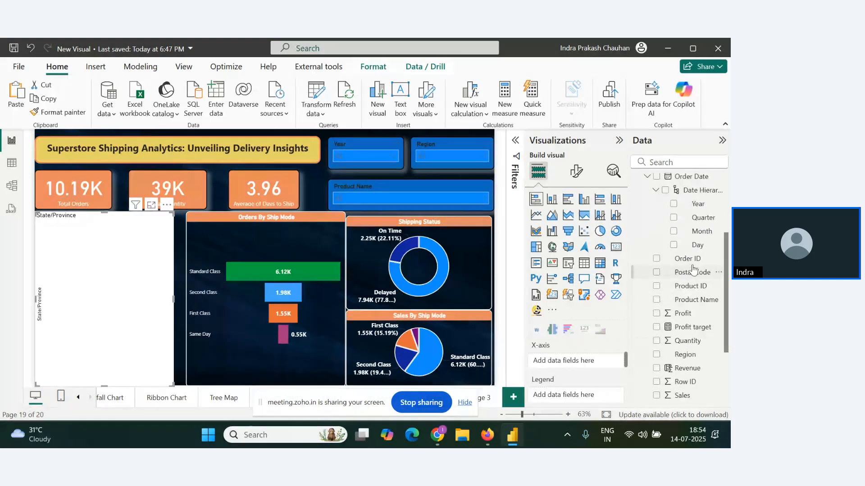
pyautogui.moveTo(688, 259); pyautogui.dragTo(593, 360)
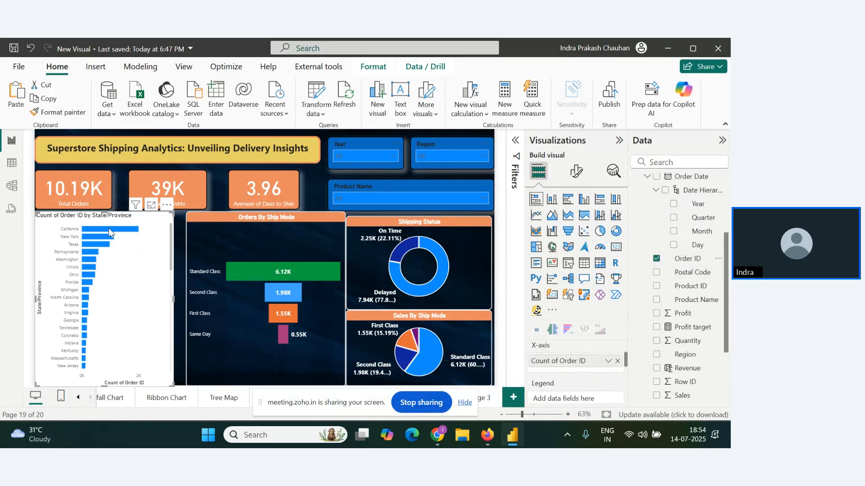
pyautogui.moveTo(110, 231)
# - Split the state bars by Ship Mode by adding that field as the chart's legend
pyautogui.scroll(-2, 662, 380)
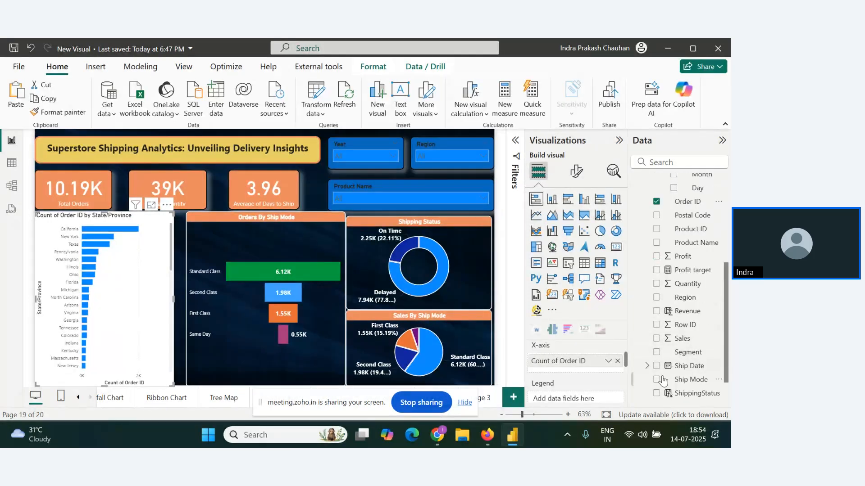
pyautogui.scroll(-2, 569, 365)
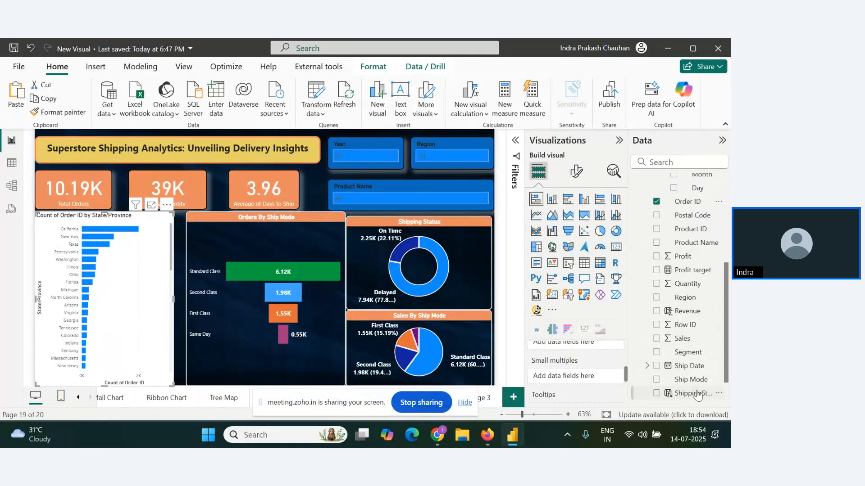
pyautogui.moveTo(691, 380)
pyautogui.mouseDown()
pyautogui.moveTo(579, 372)
pyautogui.moveTo(587, 352)
pyautogui.moveTo(585, 390)
pyautogui.moveTo(592, 375)
pyautogui.moveTo(699, 381)
pyautogui.mouseUp()
pyautogui.moveTo(625, 357); pyautogui.dragTo(626, 367)
pyautogui.moveTo(694, 379); pyautogui.dragTo(581, 385)
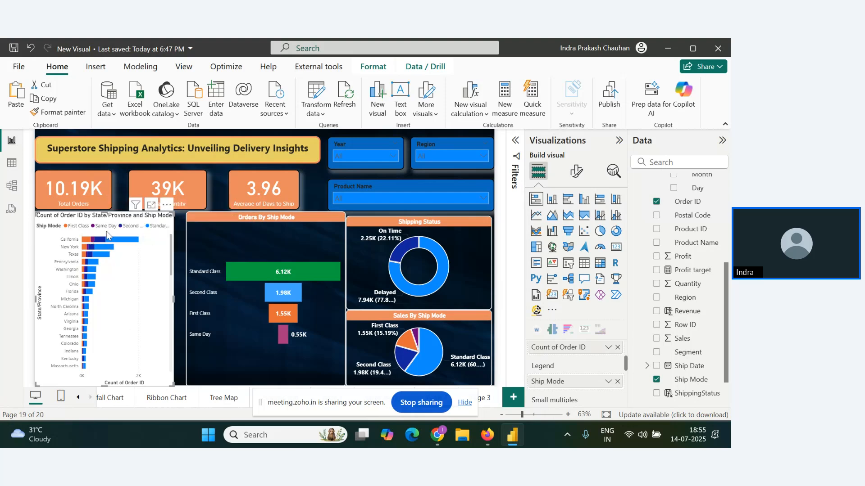
# - Copy the funnel chart's formatting onto the state bar chart with Format Painter and turn off the bar chart's legend
pyautogui.click(236, 236)
pyautogui.click(57, 112)
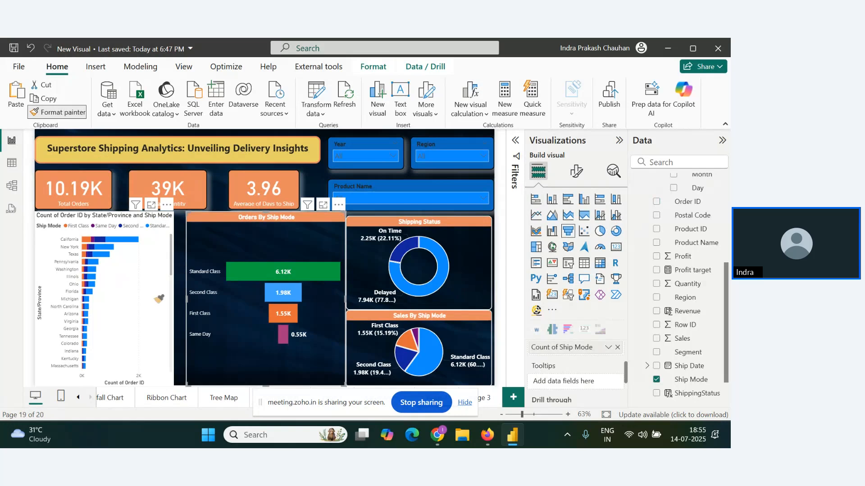
pyautogui.click(159, 298)
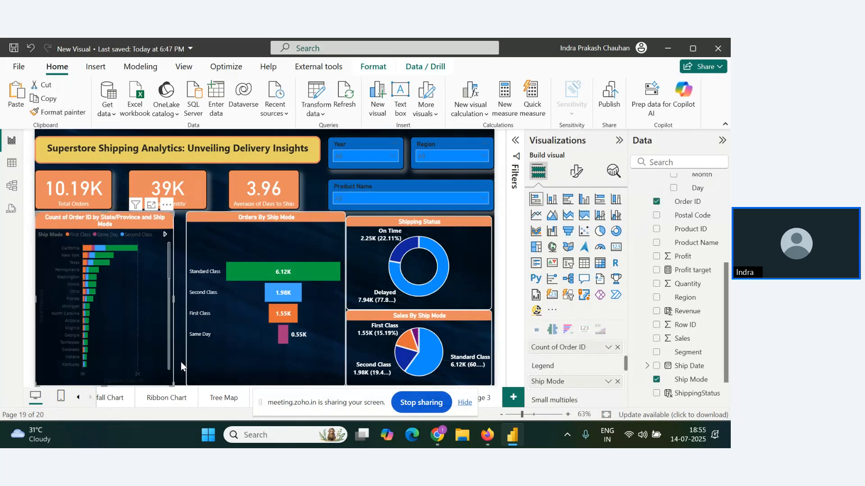
pyautogui.click(584, 179)
pyautogui.click(613, 296)
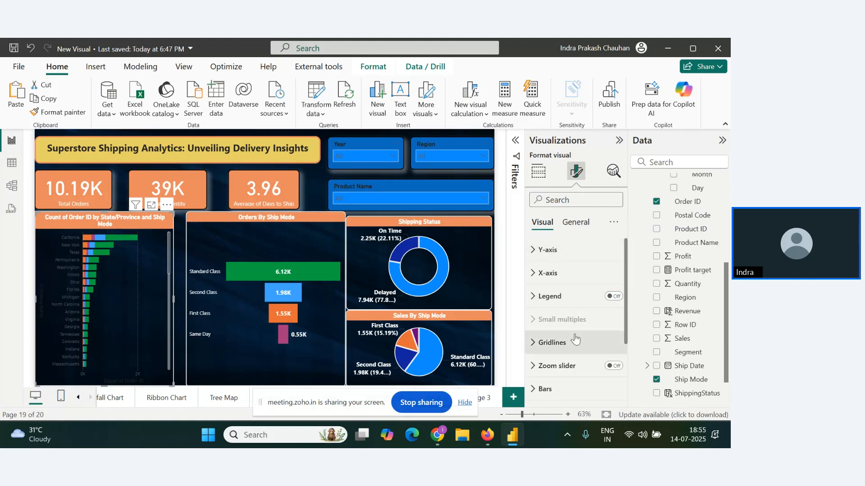
# - Change the state bar chart's title text to "States with Ship Modes"
pyautogui.click(571, 225)
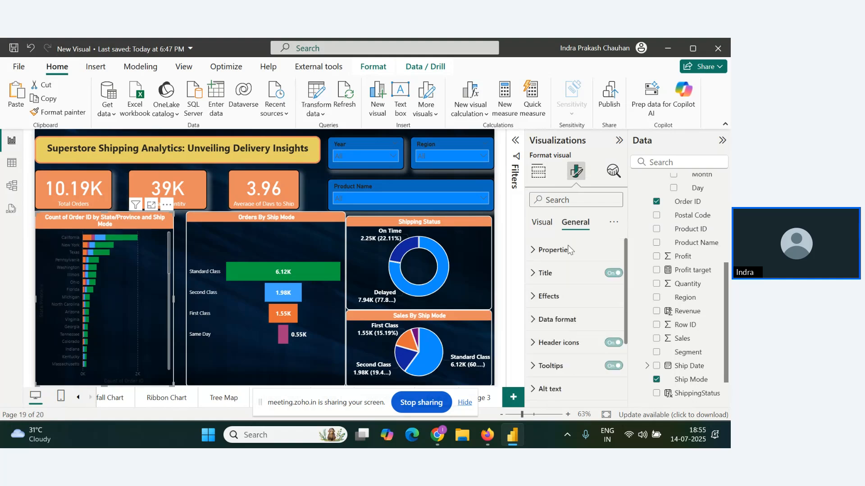
pyautogui.click(553, 276)
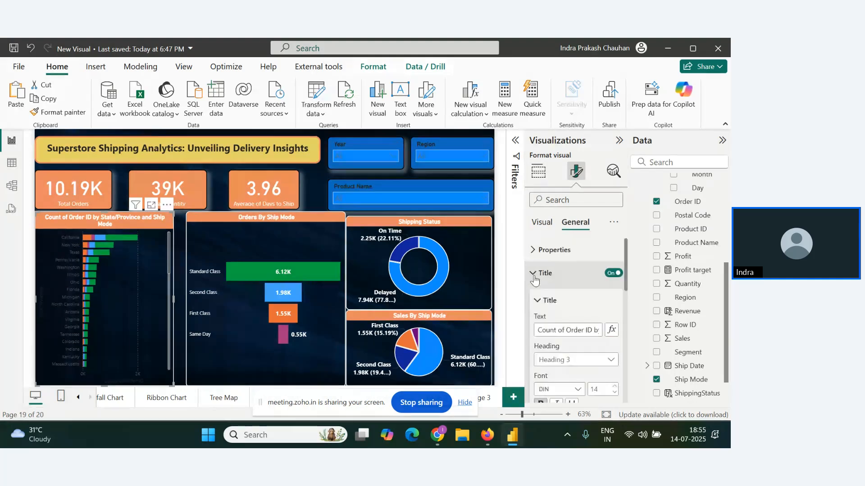
pyautogui.tripleClick(565, 332)
pyautogui.write('S')
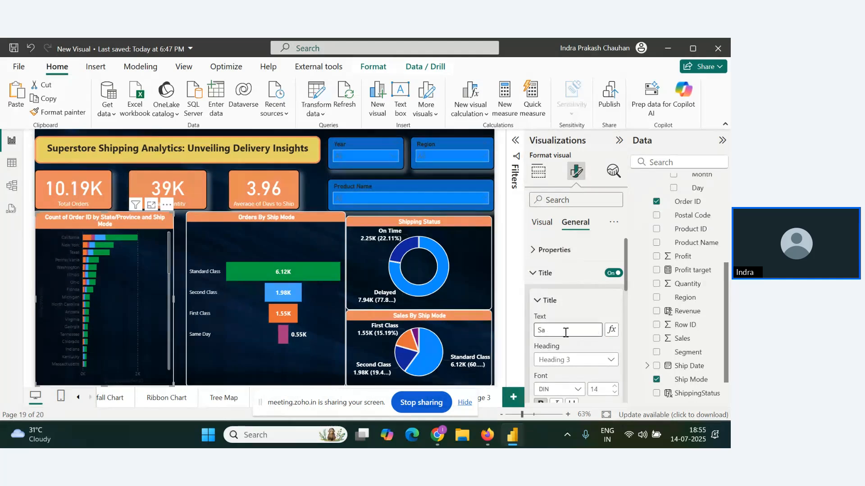
pyautogui.write('tates')
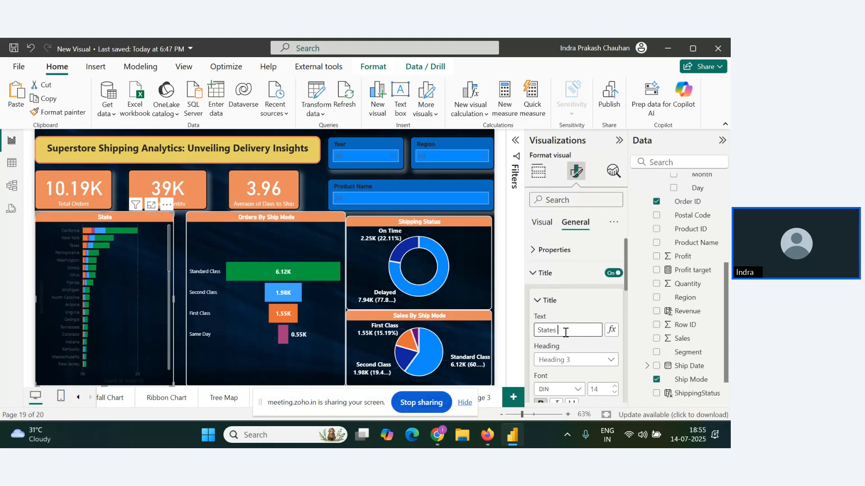
pyautogui.write(' with Ship Modes')
pyautogui.press('Return')
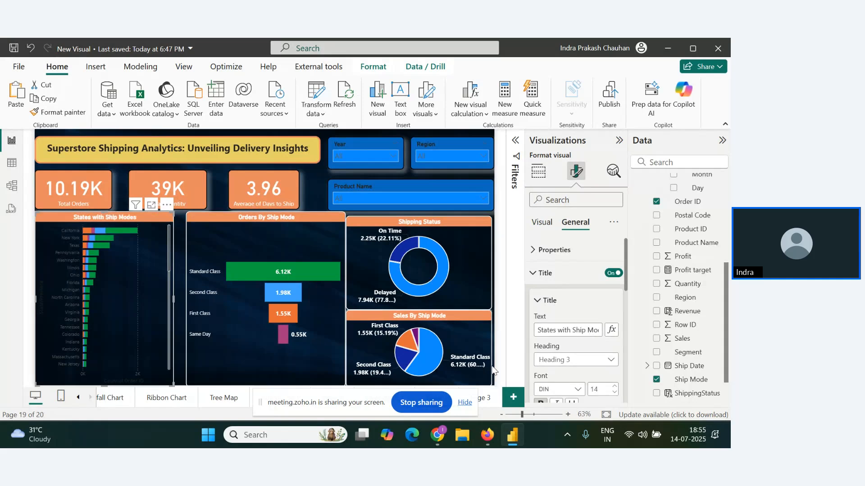
# - Turn on total labels for the state bar chart and leave its individual data labels off
pyautogui.scroll(-3, 577, 347)
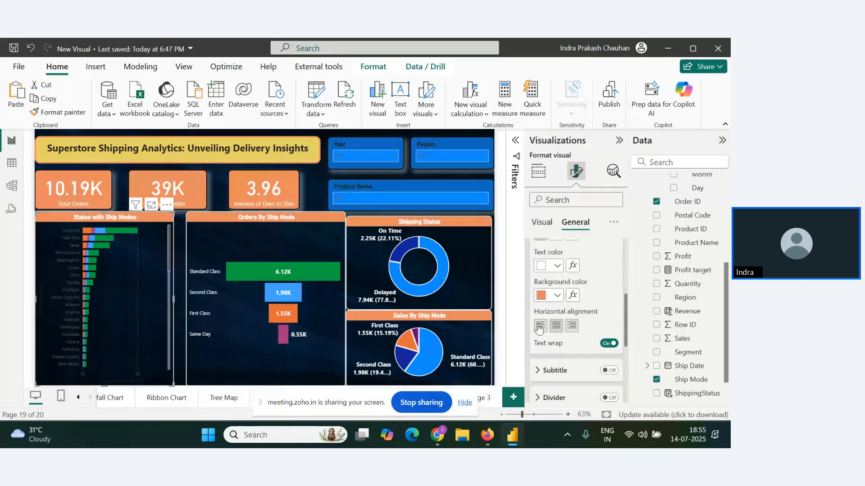
pyautogui.scroll(-5, 563, 329)
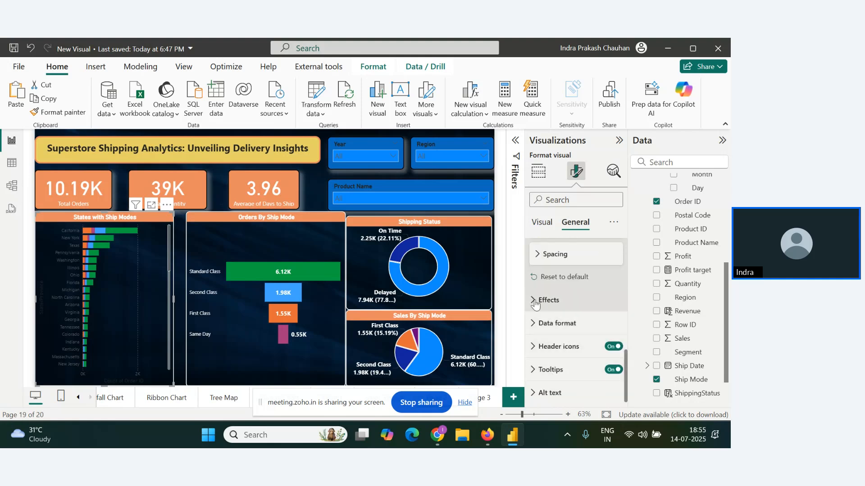
pyautogui.click(542, 222)
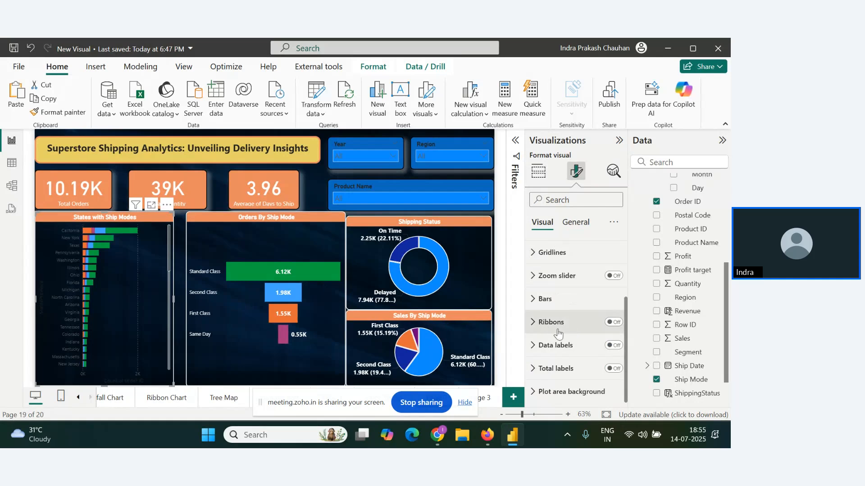
pyautogui.click(612, 350)
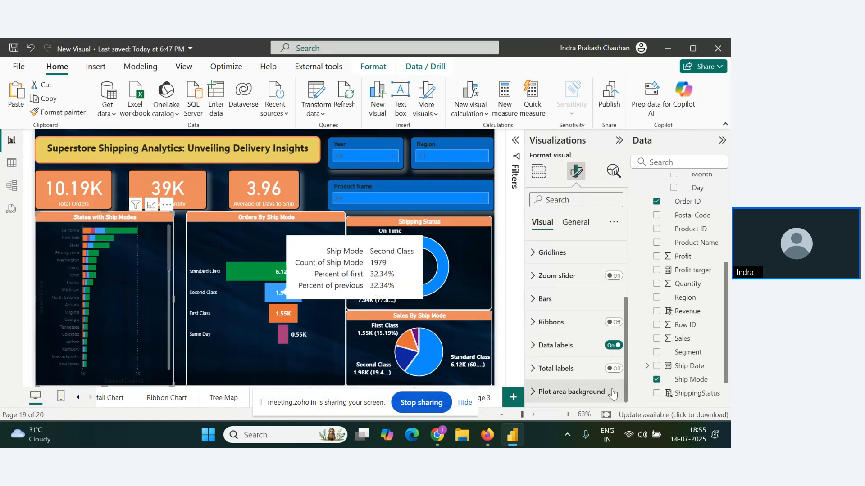
pyautogui.click(615, 369)
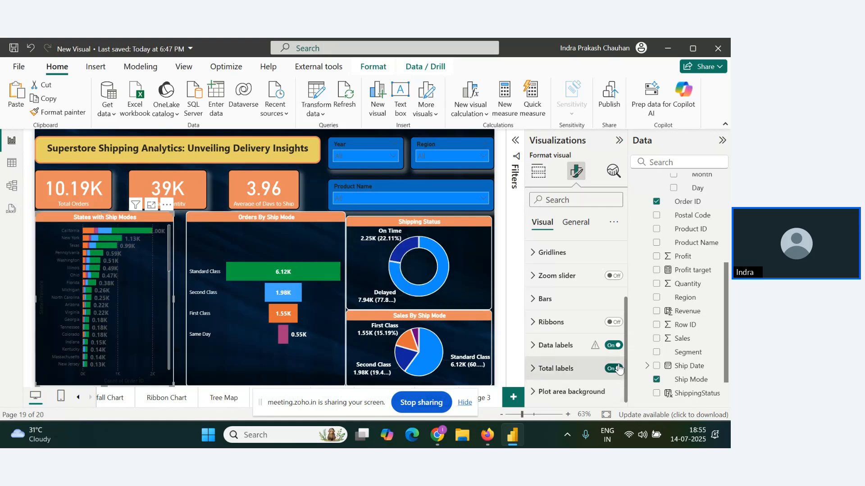
pyautogui.click(613, 345)
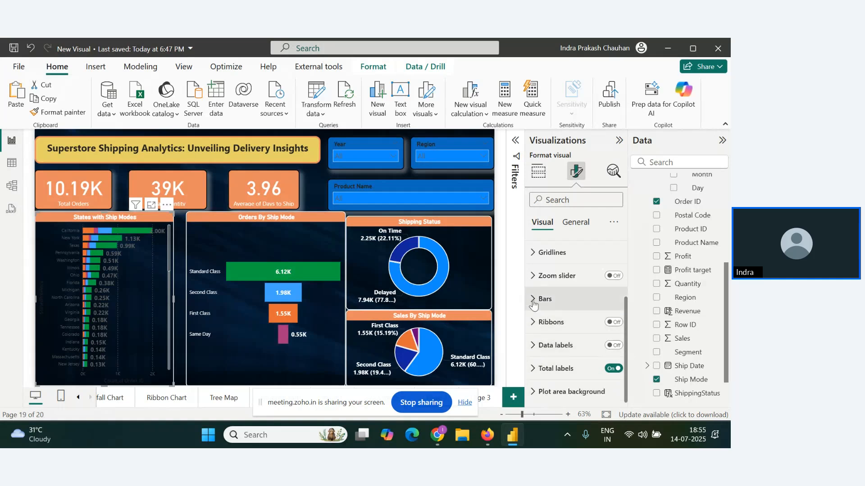
# - Set the state bar chart's Y-axis value color to white
pyautogui.scroll(2, 535, 302)
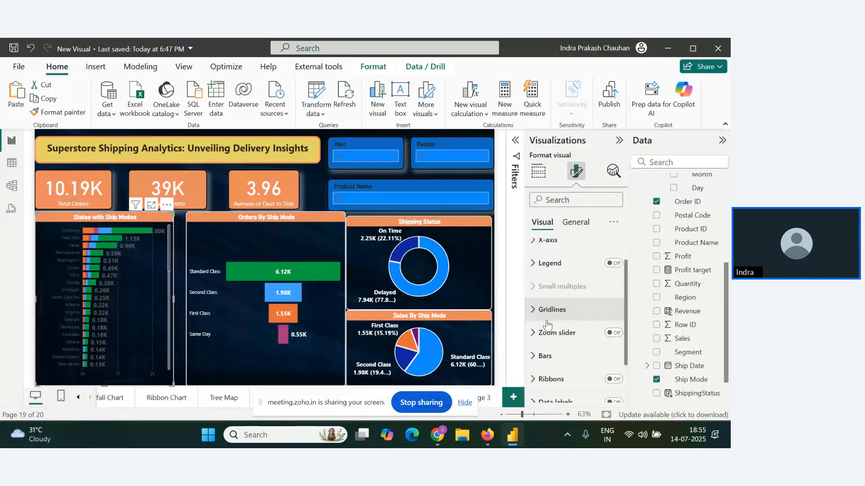
pyautogui.scroll(1, 552, 286)
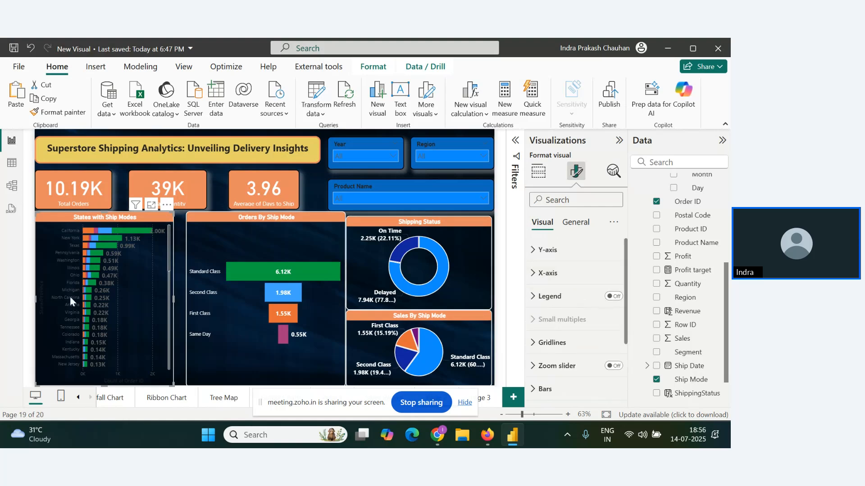
pyautogui.click(547, 250)
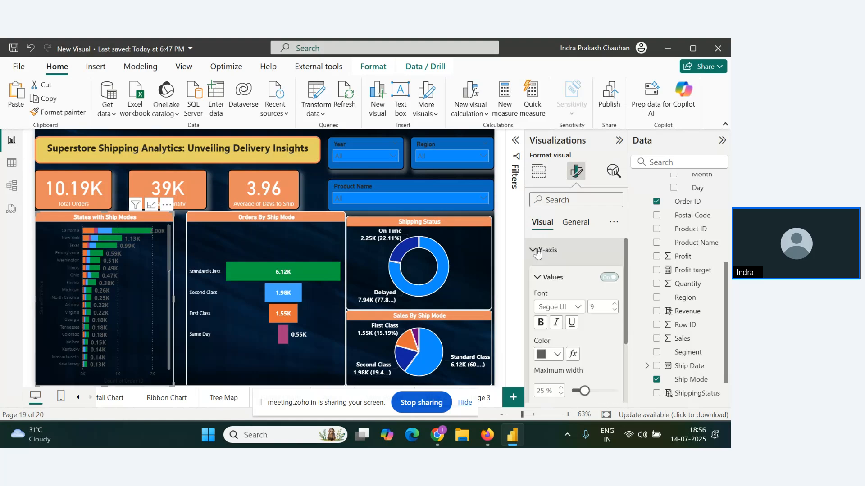
pyautogui.click(552, 354)
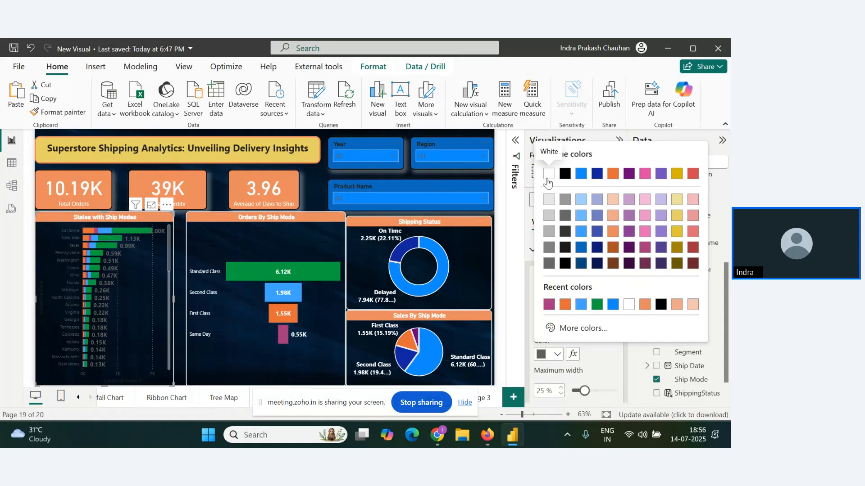
pyautogui.click(547, 181)
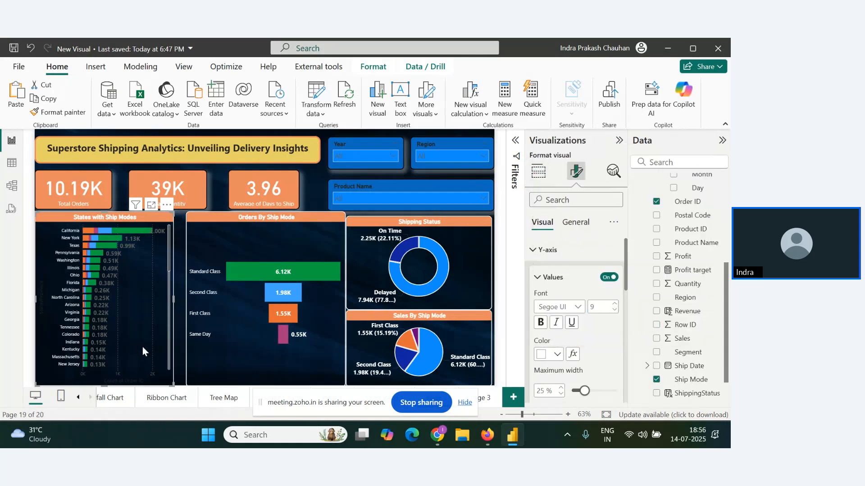
# - Resize the state, funnel and pie charts to a common lower edge, widening the state chart, and align the donut chart's upper edge with its neighbours
pyautogui.click(237, 372)
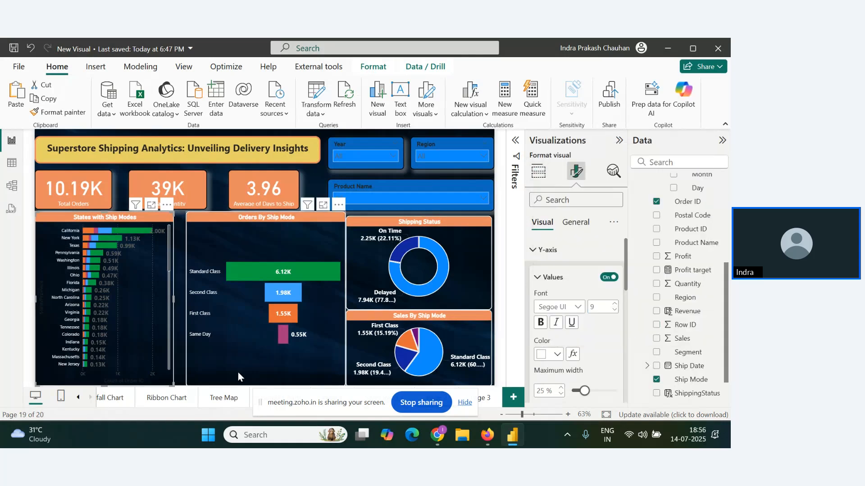
pyautogui.click(172, 350)
pyautogui.moveTo(174, 385); pyautogui.dragTo(185, 379)
pyautogui.click(213, 382)
pyautogui.click(350, 382)
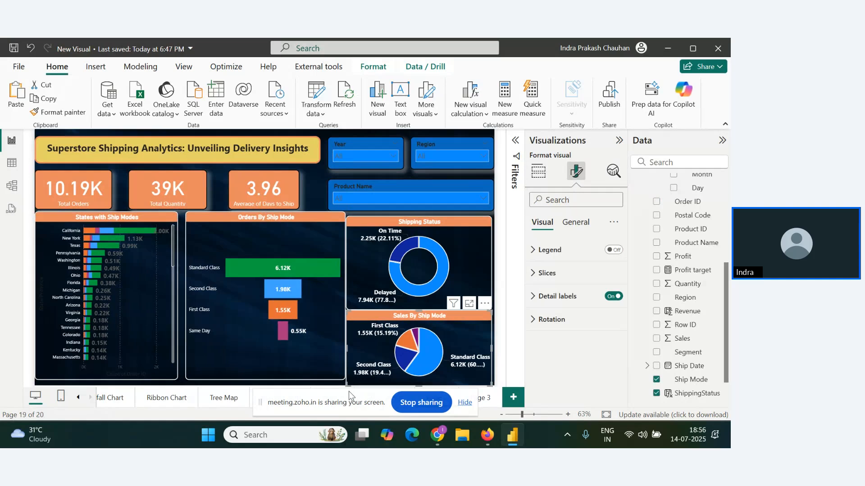
pyautogui.moveTo(349, 391); pyautogui.dragTo(351, 381)
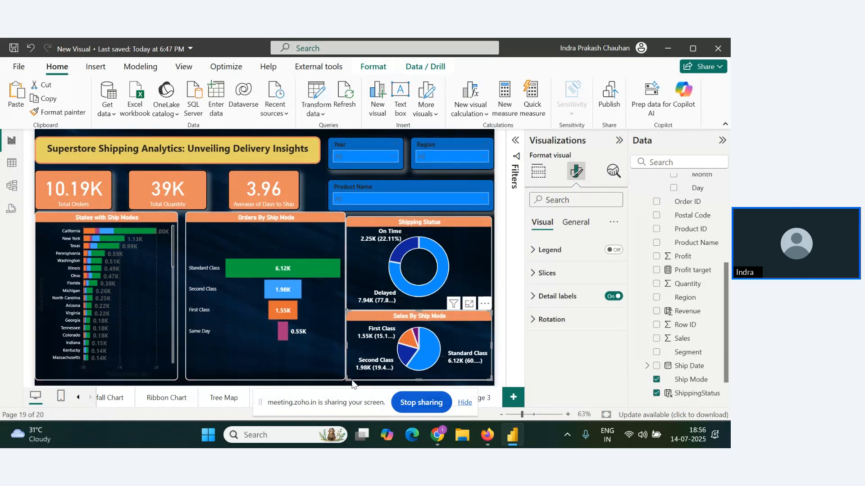
pyautogui.click(404, 222)
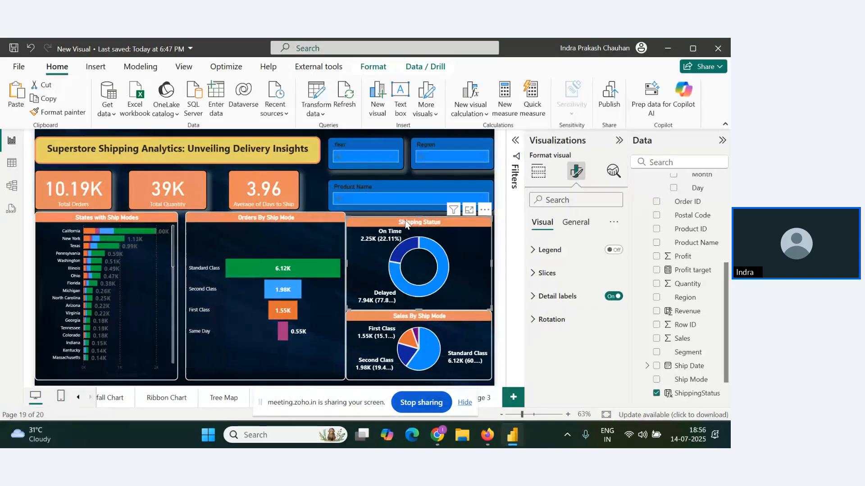
pyautogui.moveTo(418, 217); pyautogui.dragTo(418, 218)
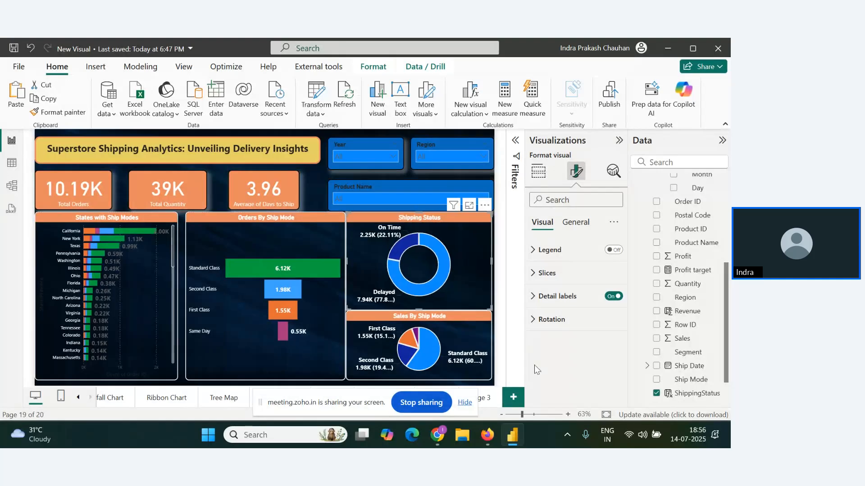
# - Rename the report page Page 2 as "Shipping Report" and save the file
pyautogui.click(461, 402)
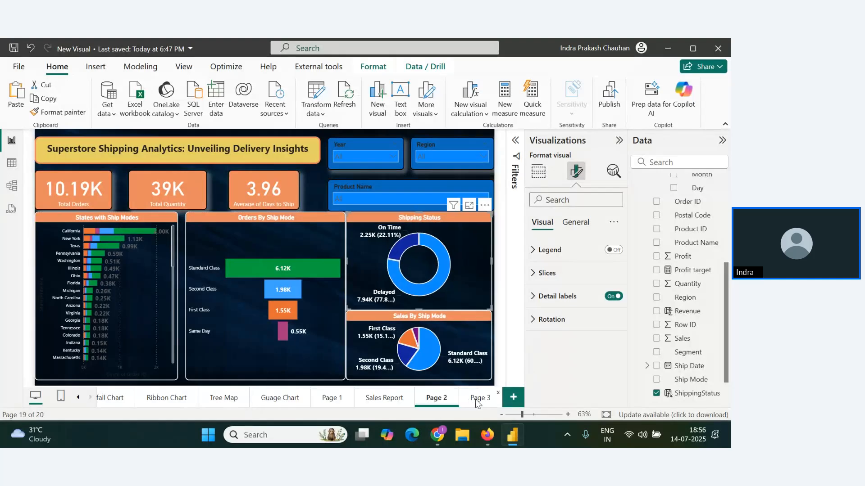
pyautogui.rightClick(479, 398)
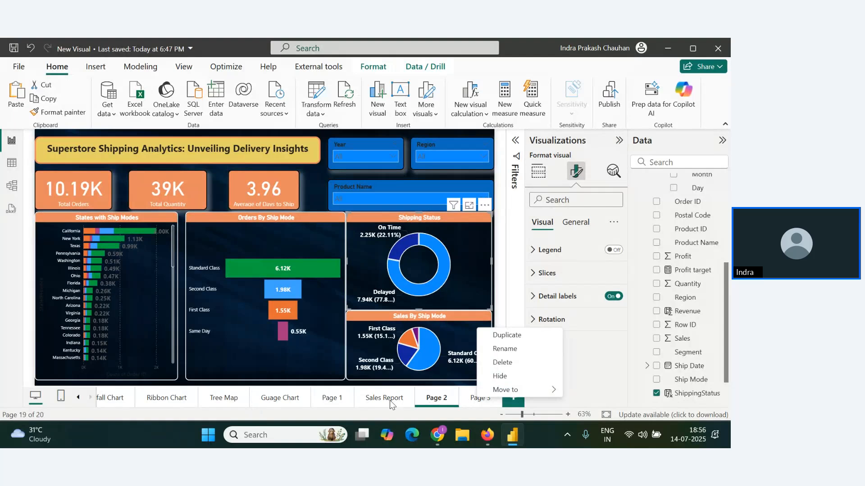
pyautogui.click(435, 399)
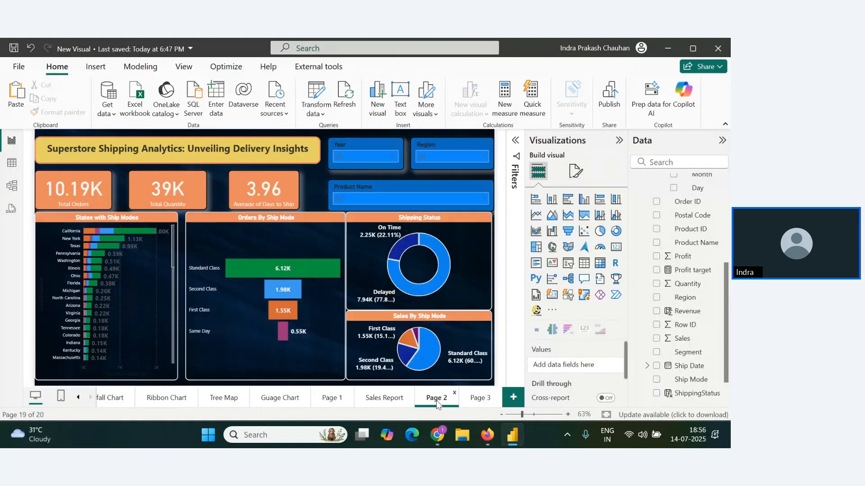
pyautogui.rightClick(436, 401)
pyautogui.click(475, 354)
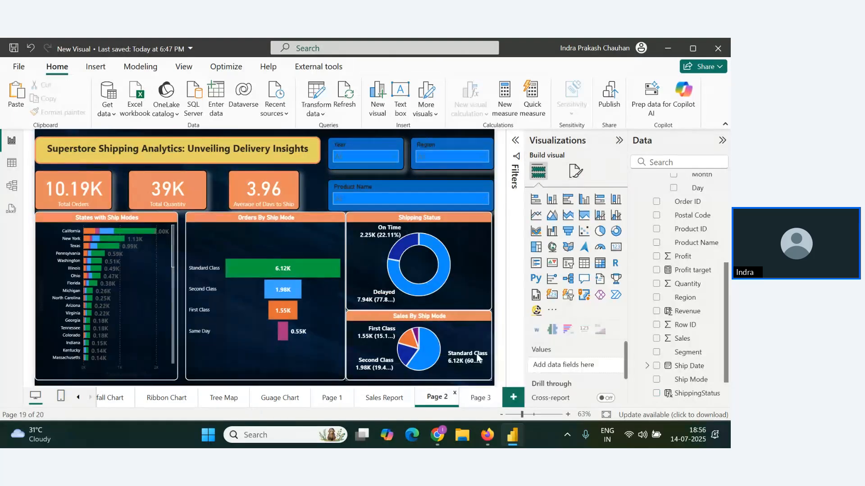
pyautogui.press('BackSpace')
pyautogui.press('BackSpace')
pyautogui.press('BackSpace')
pyautogui.press('BackSpace')
pyautogui.press('BackSpace')
pyautogui.press('BackSpace')
pyautogui.write('Shipping Report')
pyautogui.click(246, 278)
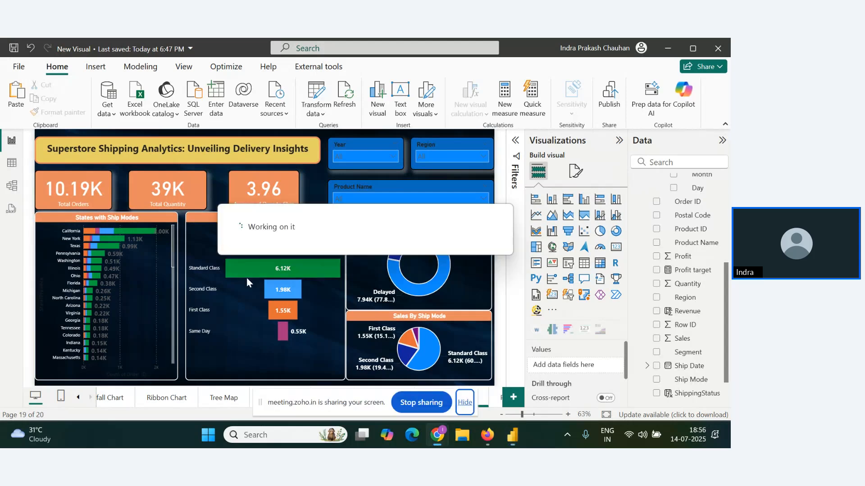
# - Switch to the Zoho webinar in the browser to check the Q&A, dismiss the new-device notice, and return to Power BI
pyautogui.hotkey('alt', 'Tab')
pyautogui.hotkey('alt', 'Tab')
pyautogui.hotkey('alt', 'Tab')
pyautogui.hotkey('alt', 'Tab')
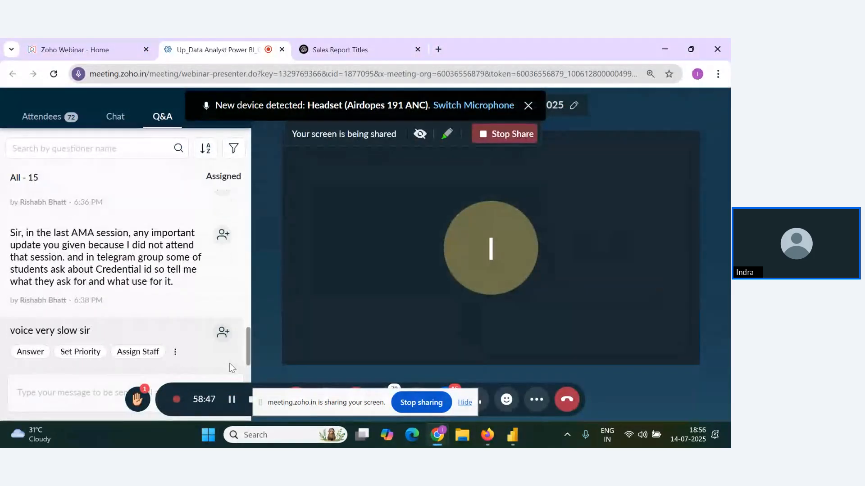
pyautogui.click(529, 106)
pyautogui.hotkey('alt', 'Tab')
pyautogui.hotkey('alt', 'Tab')
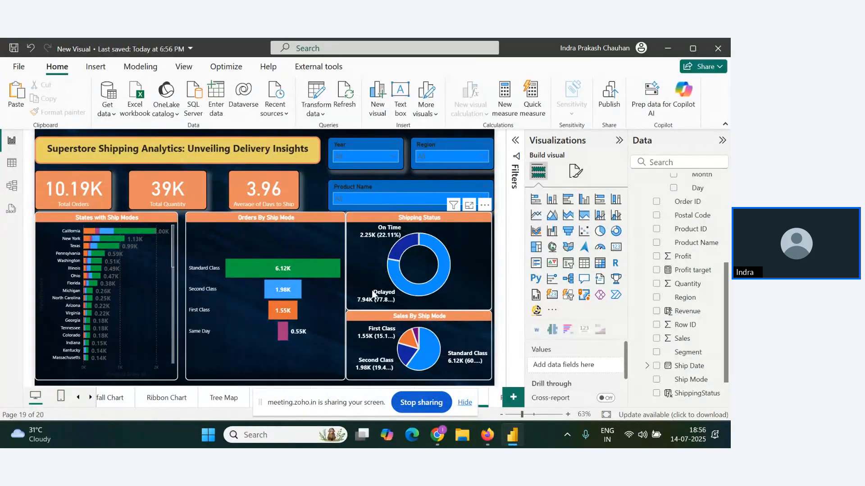
# - Filter the shipping report to 2024 with the Year slicer and examine the cards and charts
pyautogui.click(373, 158)
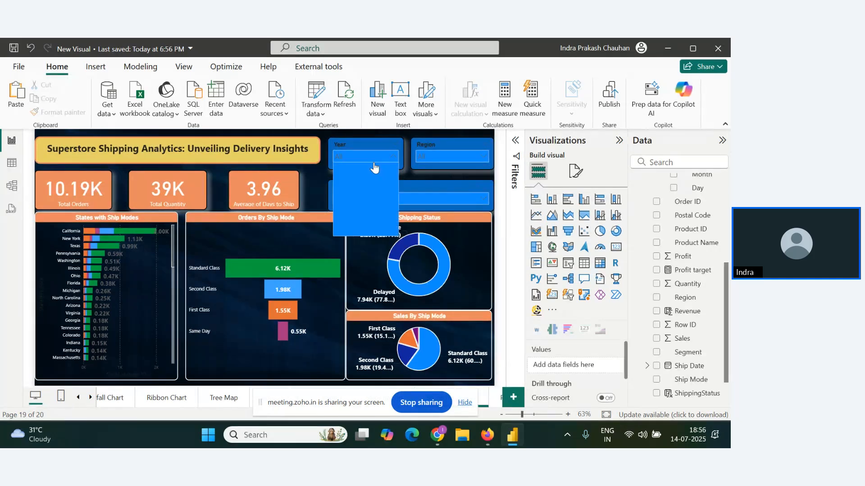
pyautogui.click(340, 218)
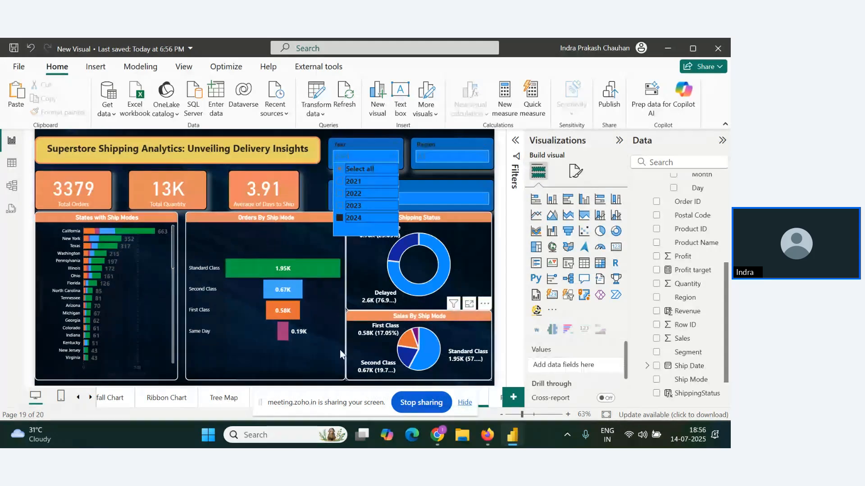
pyautogui.moveTo(138, 233)
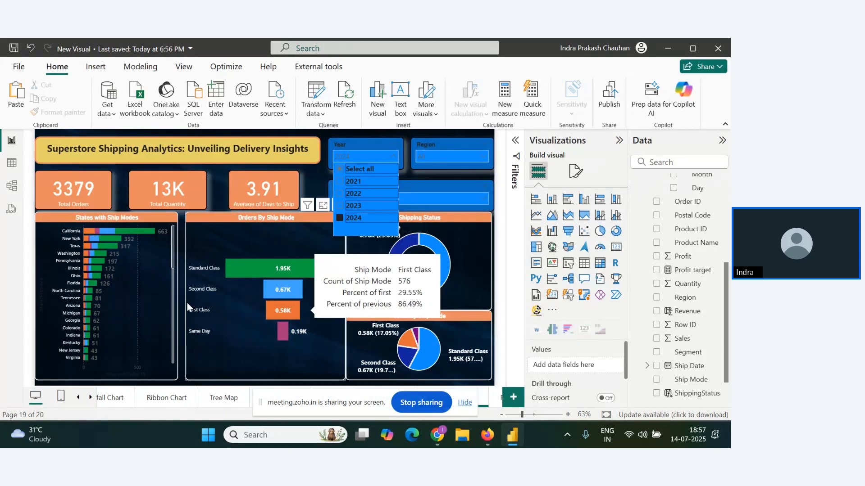
pyautogui.click(371, 139)
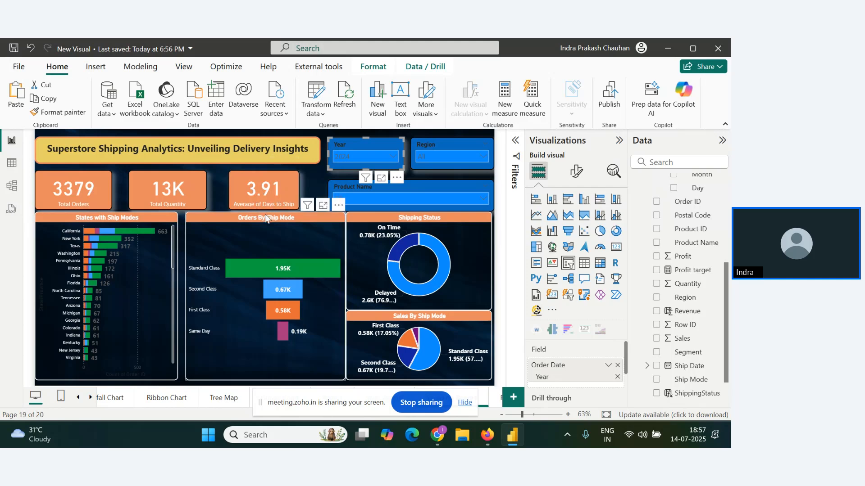
pyautogui.click(245, 343)
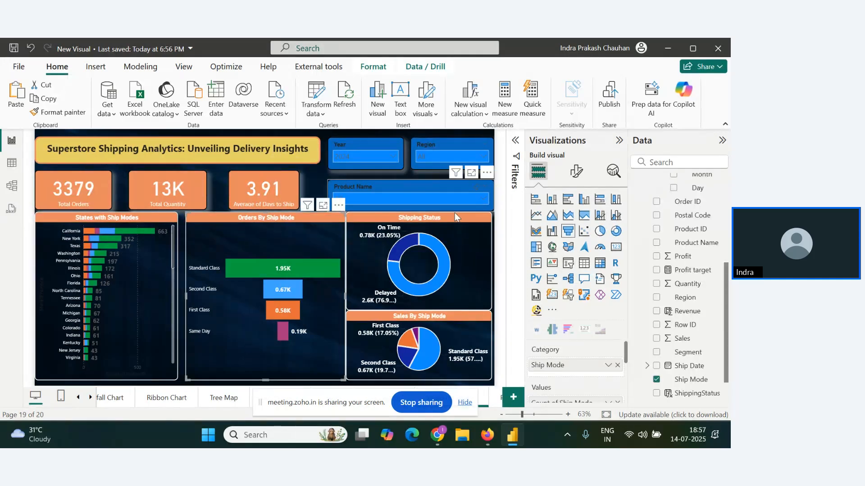
# - Open the Sales Report page to review its cards and charts
pyautogui.click(461, 405)
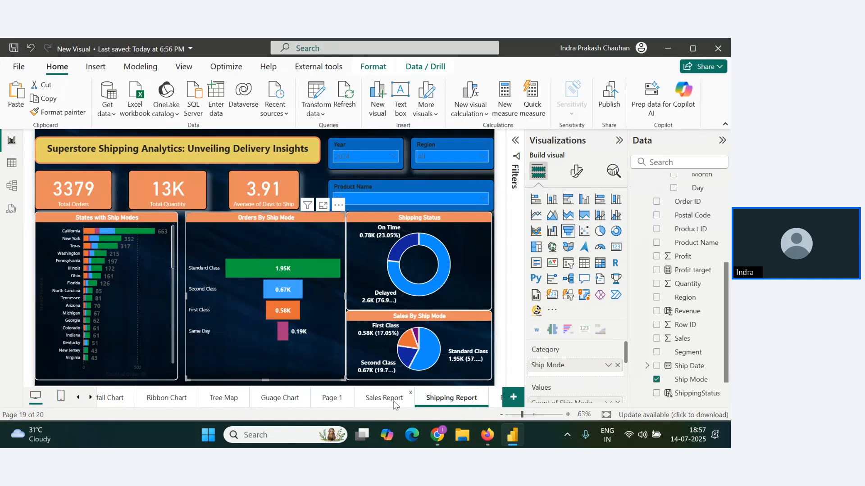
pyautogui.click(395, 402)
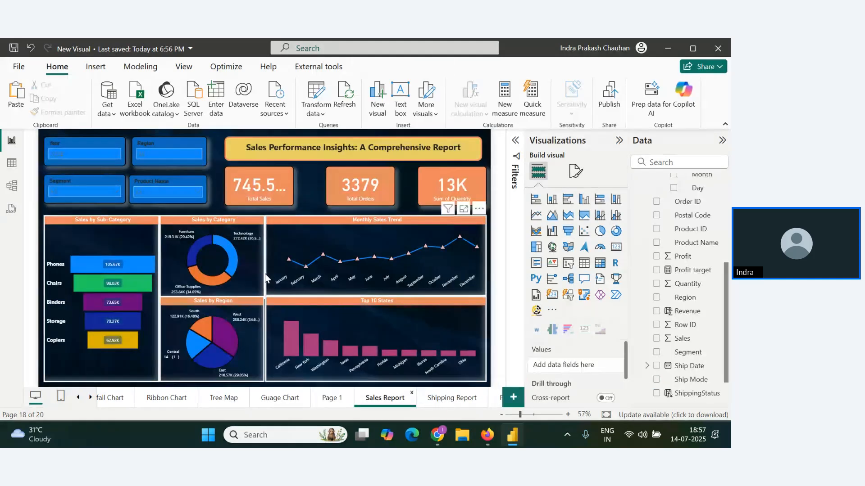
# - Switch to the Zoho webinar in the browser and read the newest Q&A replies from attendees
pyautogui.hotkey('alt', 'Tab')
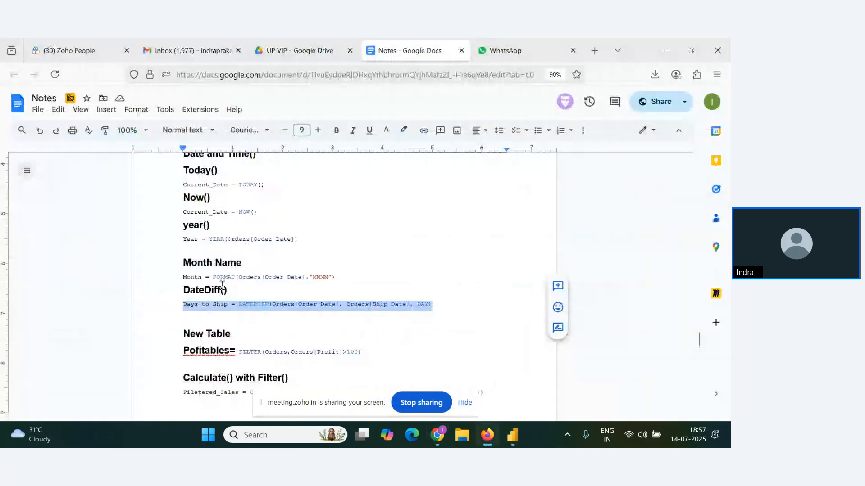
pyautogui.hotkey('alt', 'Tab')
pyautogui.hotkey('alt', 'Tab')
pyautogui.hotkey('alt', 'Tab')
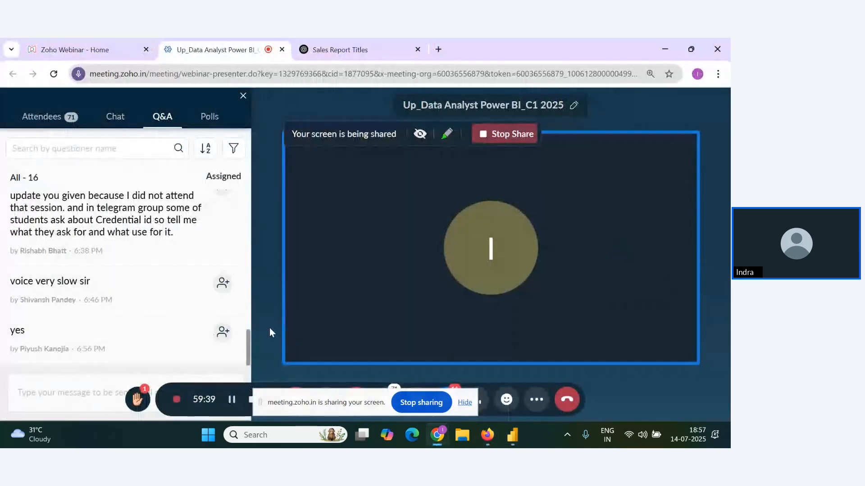
pyautogui.moveTo(217, 313)
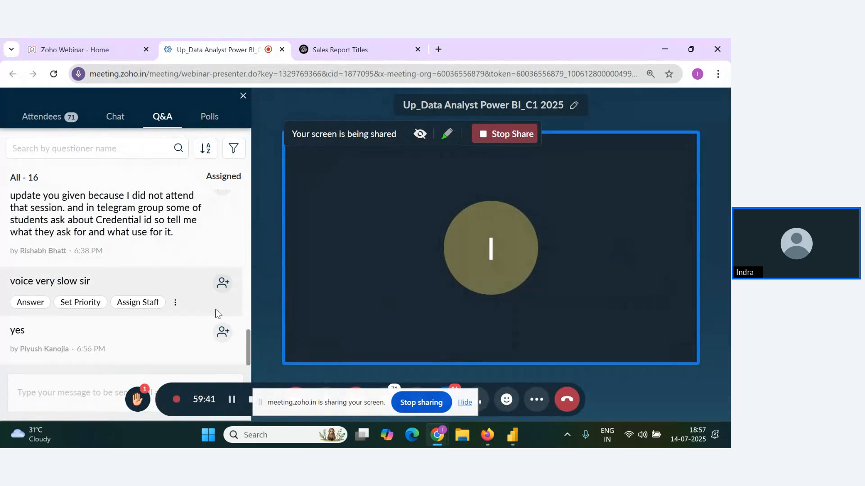
pyautogui.hotkey('alt', 'Tab')
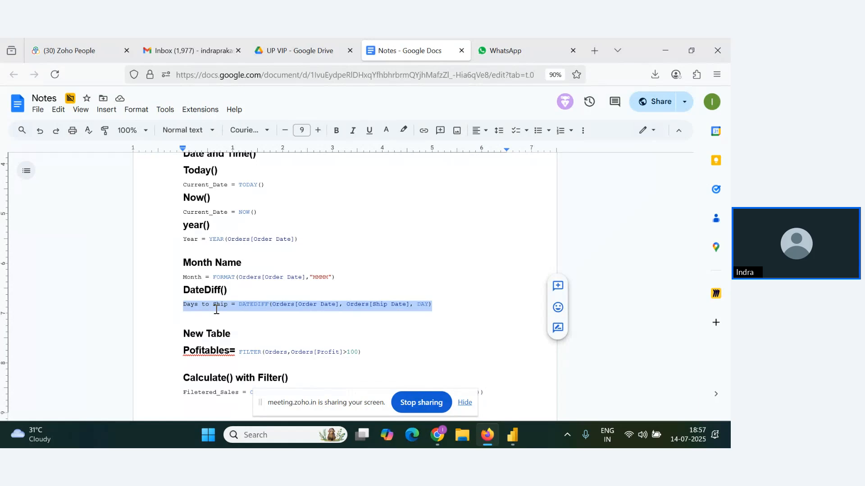
pyautogui.hotkey('alt', 'Tab')
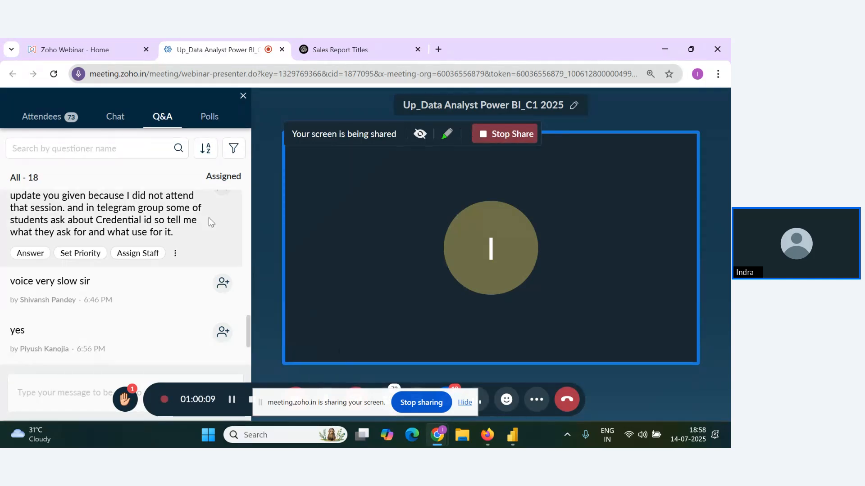
pyautogui.scroll(-2, 164, 305)
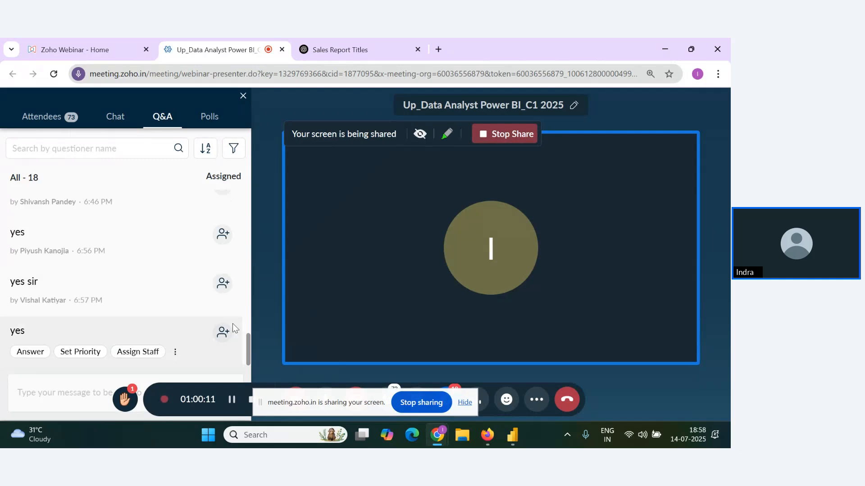
# - Hide the screen-sharing notice and mute the microphone in the webinar
pyautogui.click(463, 403)
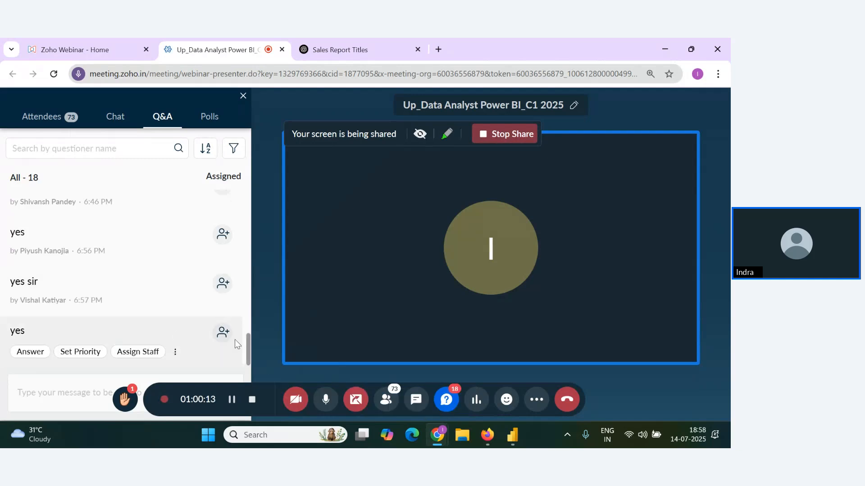
pyautogui.click(326, 405)
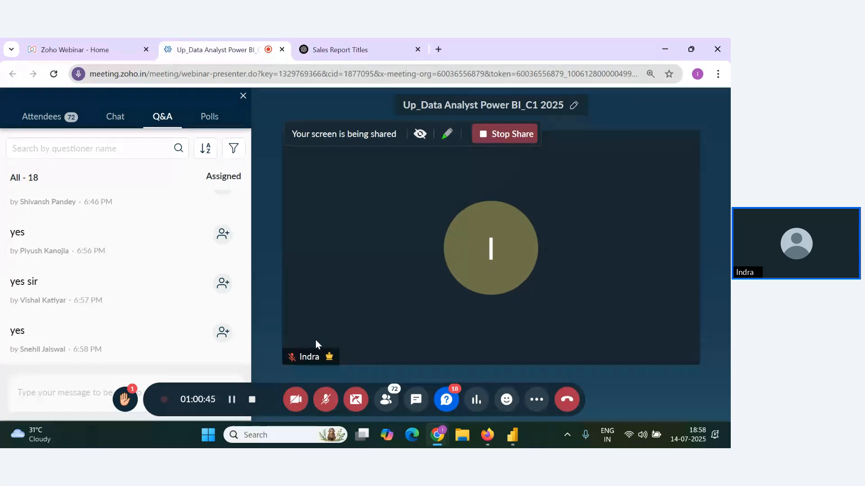
pyautogui.moveTo(183, 327)
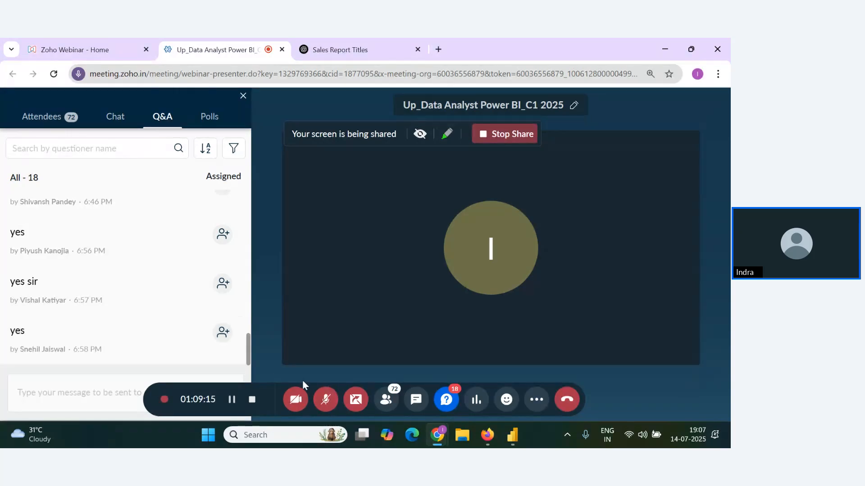
# - Unmute the webinar microphone and read the latest attendee replies in the Q&A
pyautogui.click(326, 399)
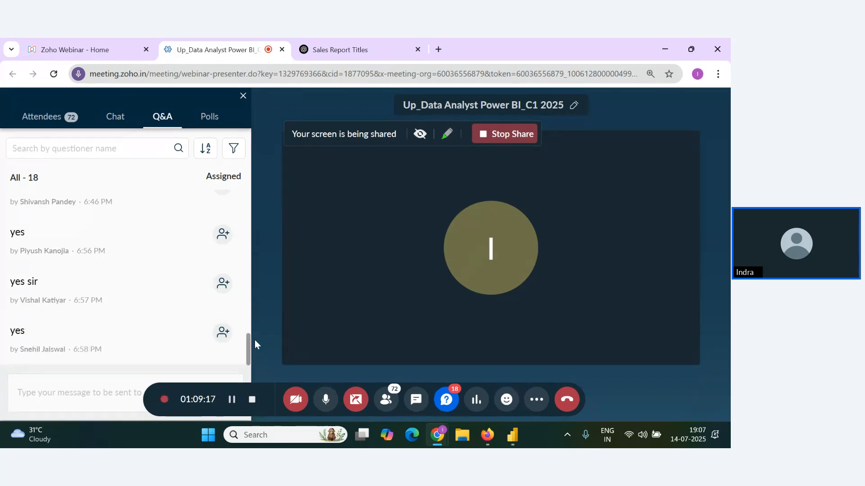
pyautogui.moveTo(105, 307)
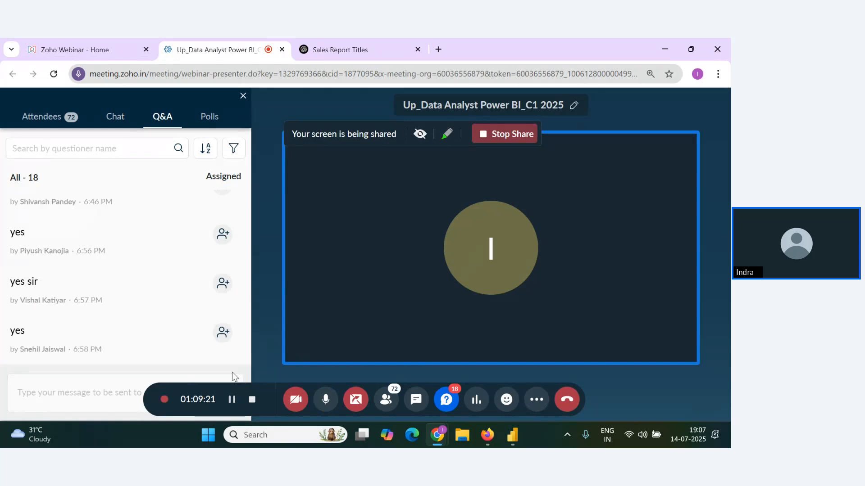
pyautogui.moveTo(220, 346)
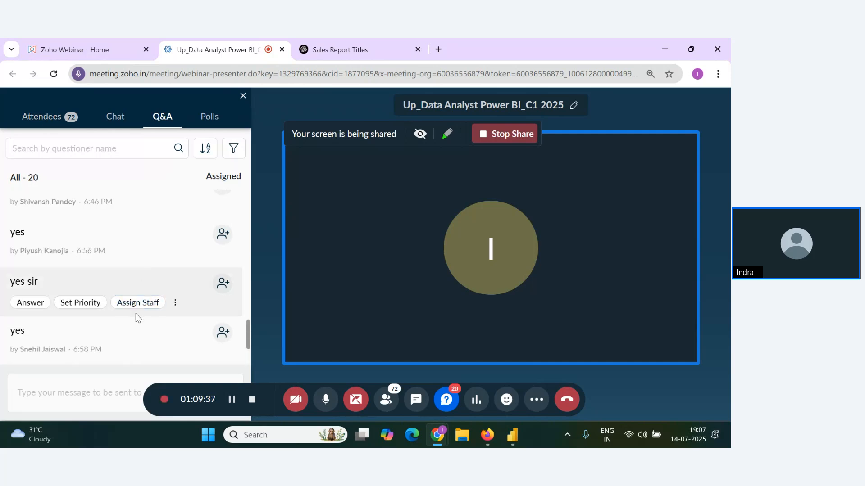
pyautogui.scroll(-2, 180, 329)
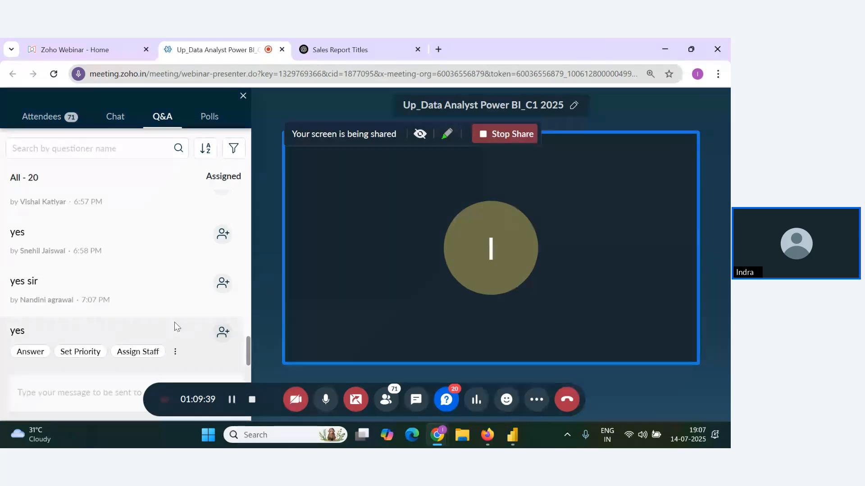
# - Return to the Sales Report page in Power BI and hide the screen-sharing notice
pyautogui.hotkey('alt', 'Tab')
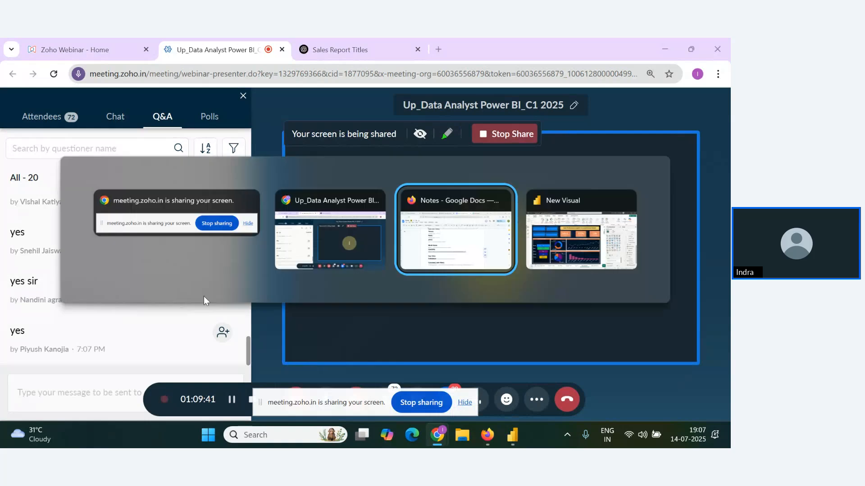
pyautogui.hotkey('alt', 'Tab')
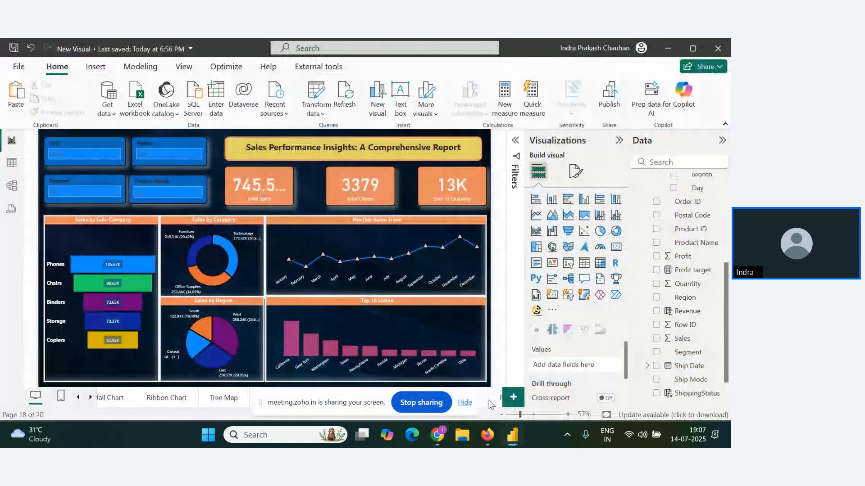
pyautogui.click(470, 406)
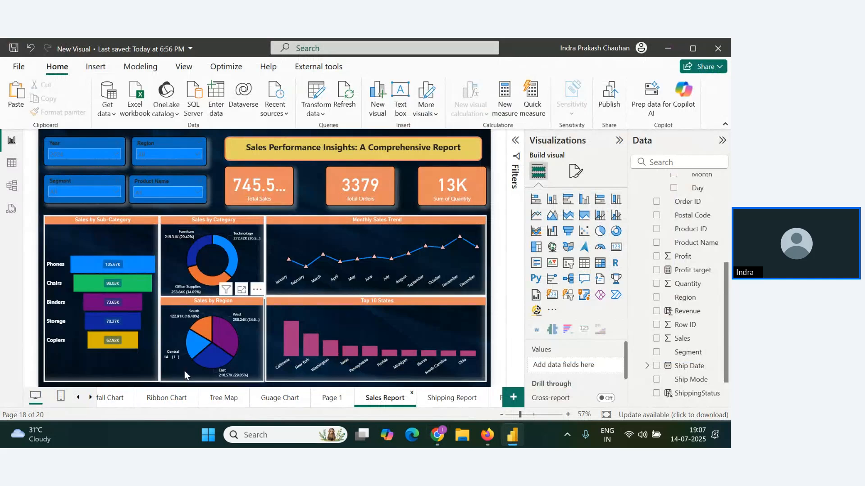
# - Show the Shipping Report page with the Visualizations pane collapsed and save the file
pyautogui.click(447, 399)
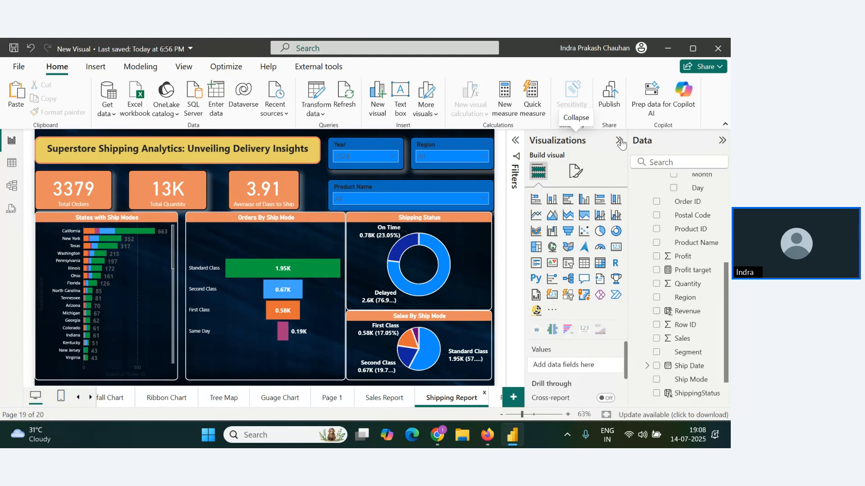
pyautogui.click(620, 141)
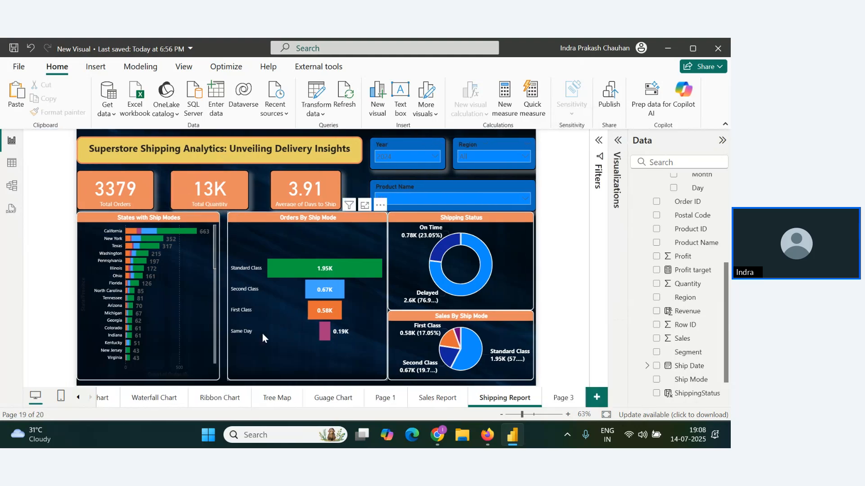
pyautogui.hotkey('ctrl', 's')
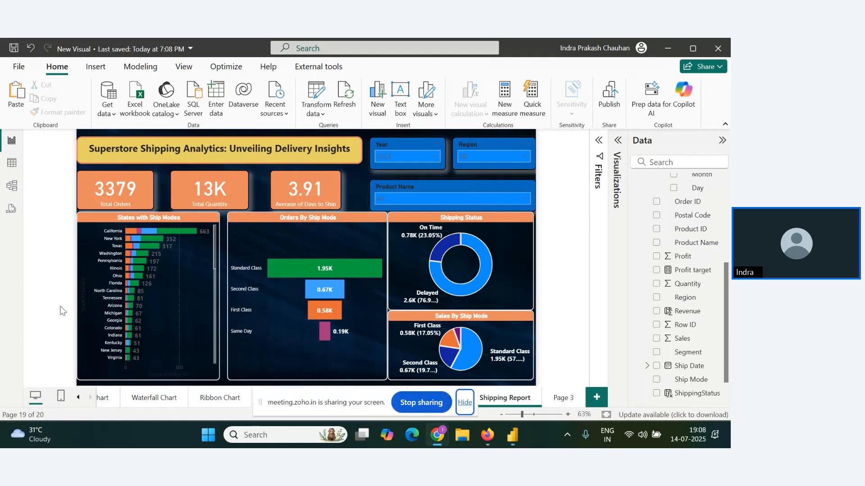
# - Check the Zoho webinar Q&A for new replies, return to Power BI and hide the sharing notice
pyautogui.hotkey('alt', 'Tab')
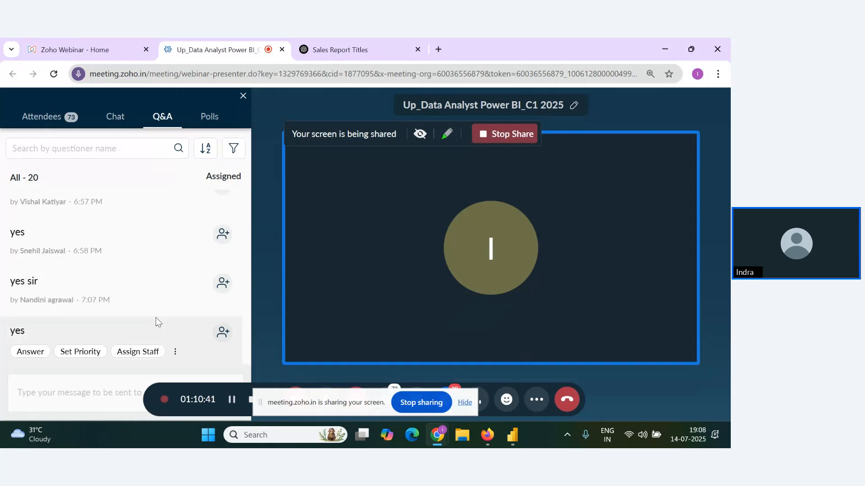
pyautogui.scroll(-1, 159, 350)
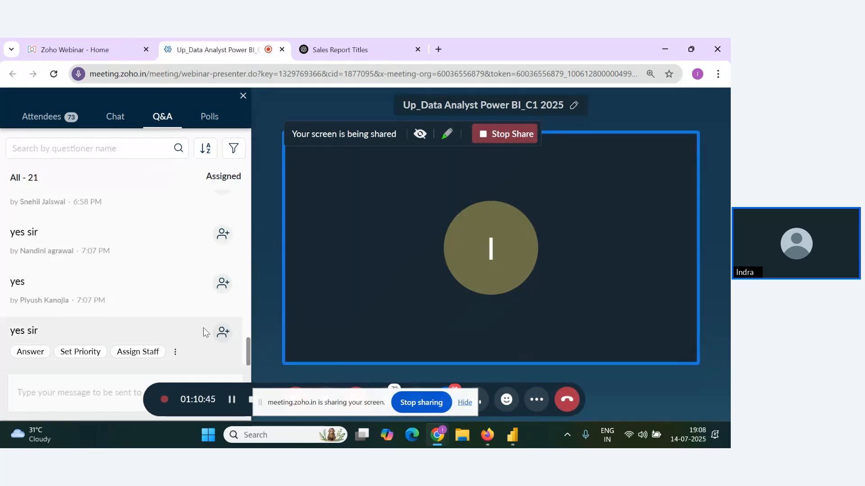
pyautogui.hotkey('alt', 'Tab')
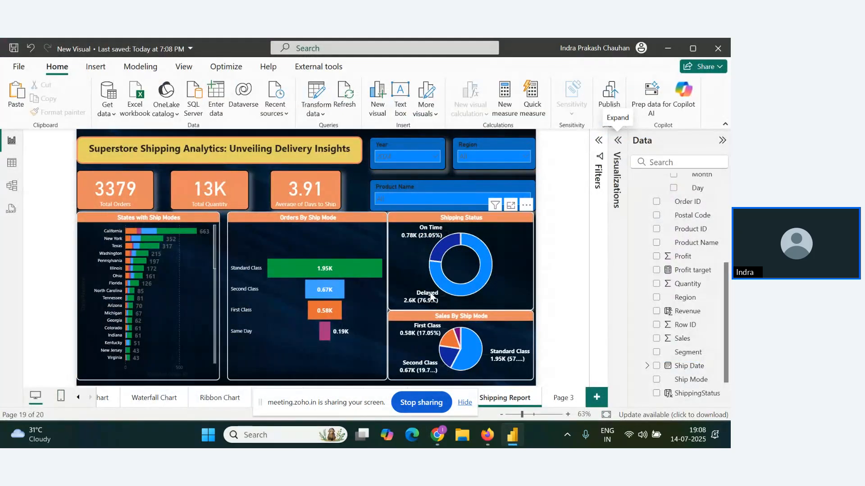
pyautogui.click(464, 402)
# - Review the Sales Report and Shipping Report pages and look through the names of the earlier chart pages
pyautogui.click(448, 401)
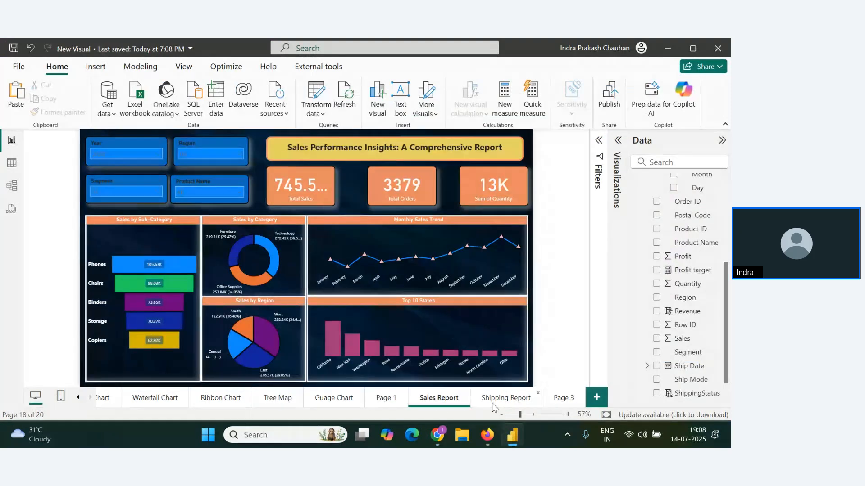
pyautogui.click(493, 405)
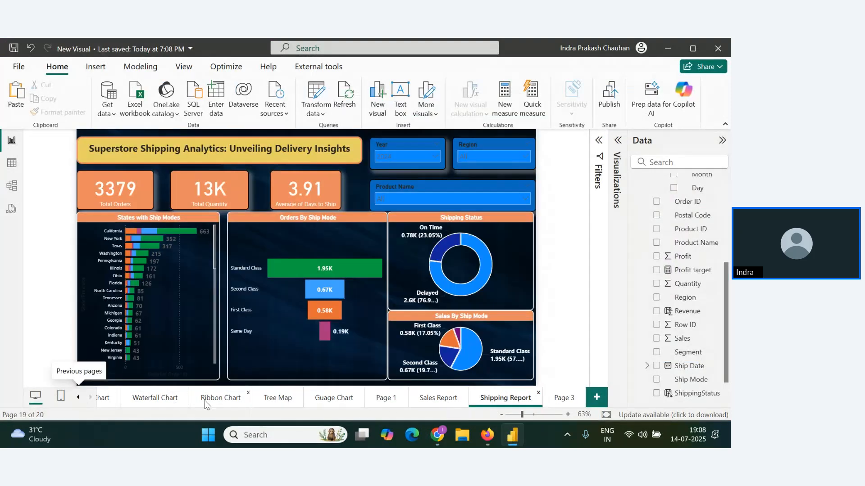
pyautogui.click(77, 404)
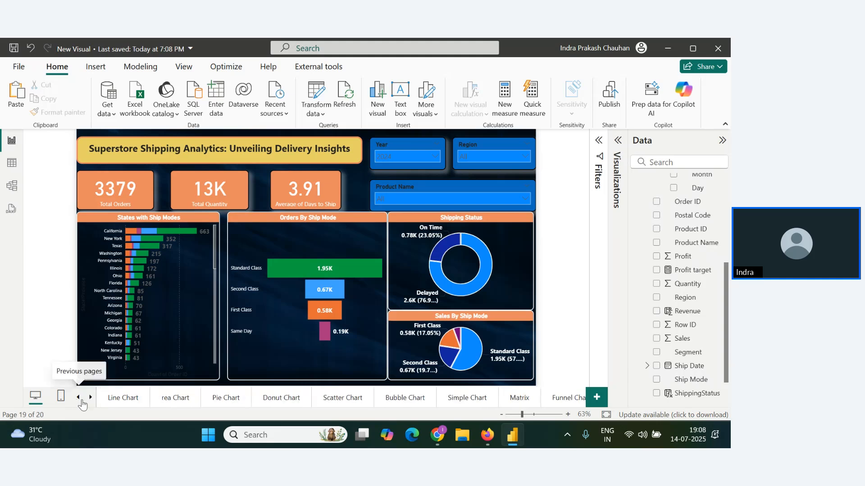
pyautogui.click(90, 402)
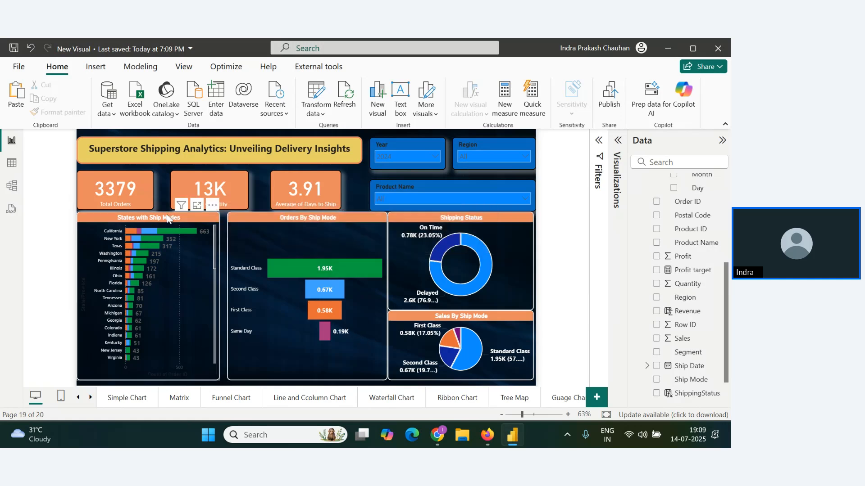
# - Save the report file and bring up the list of workspaces for publishing it to Power BI
pyautogui.click(13, 49)
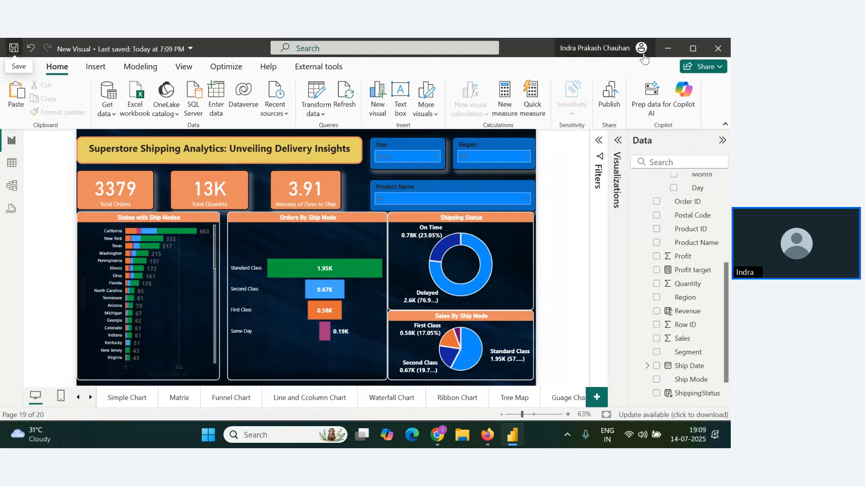
pyautogui.click(613, 99)
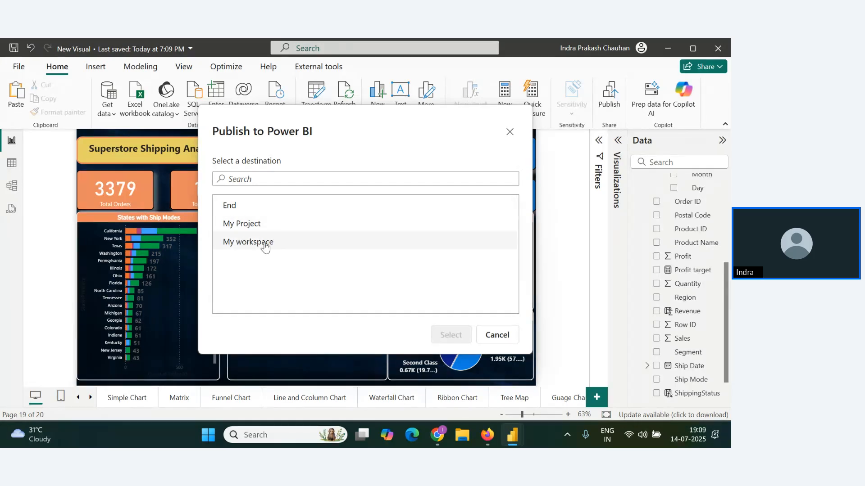
# - Switch to Firefox and search the web for "power Bi Service" in a new tab
pyautogui.moveTo(487, 434)
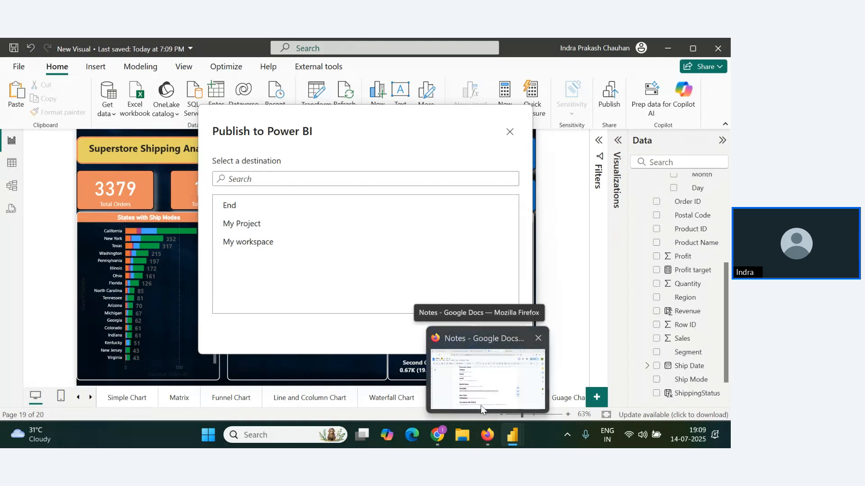
pyautogui.click(493, 434)
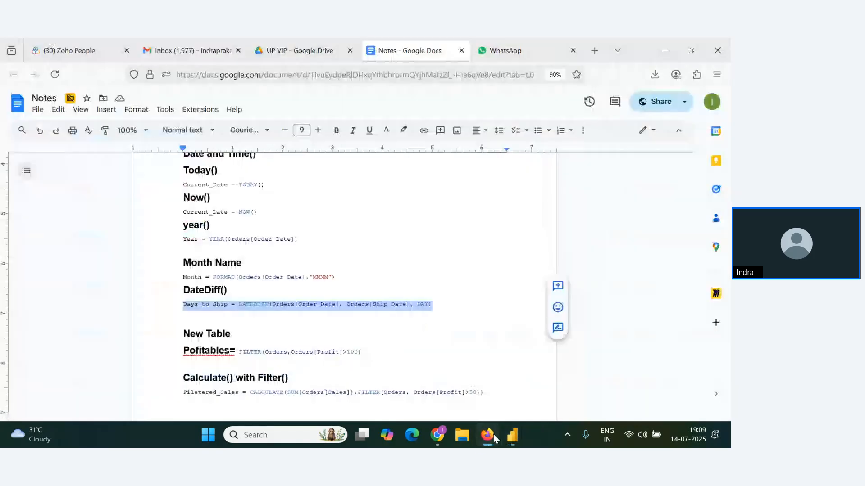
pyautogui.click(595, 50)
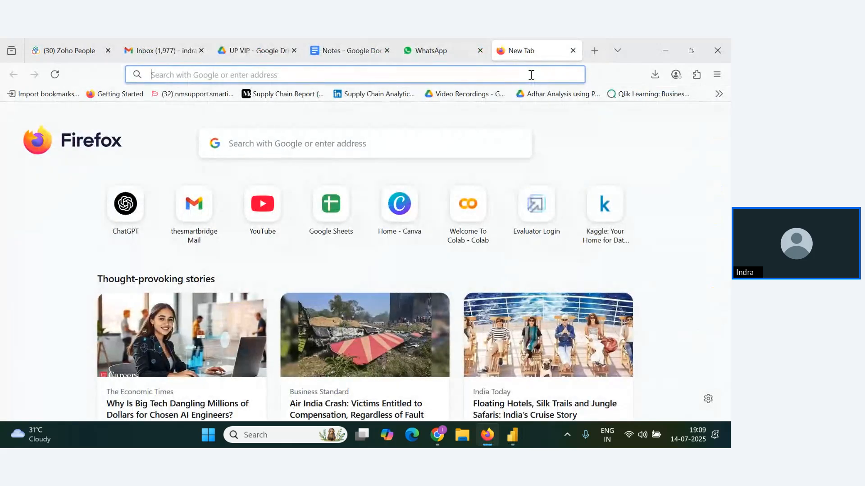
pyautogui.click(531, 75)
pyautogui.write('power ')
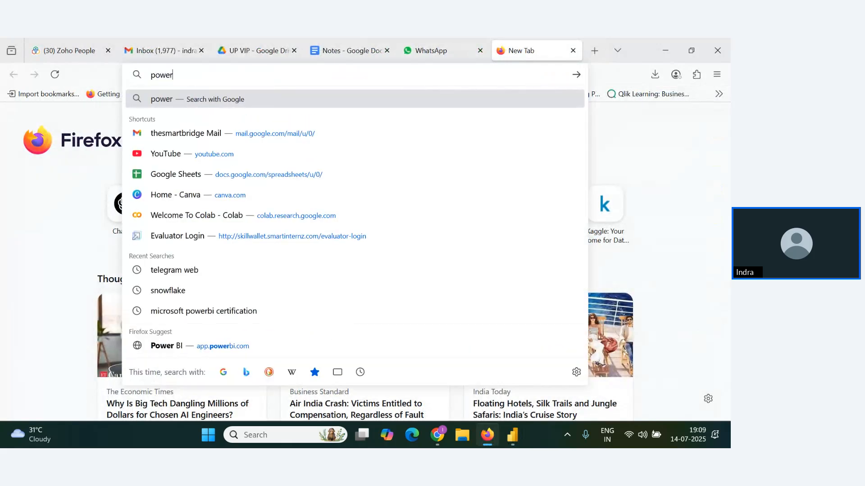
pyautogui.write('Bi Ser')
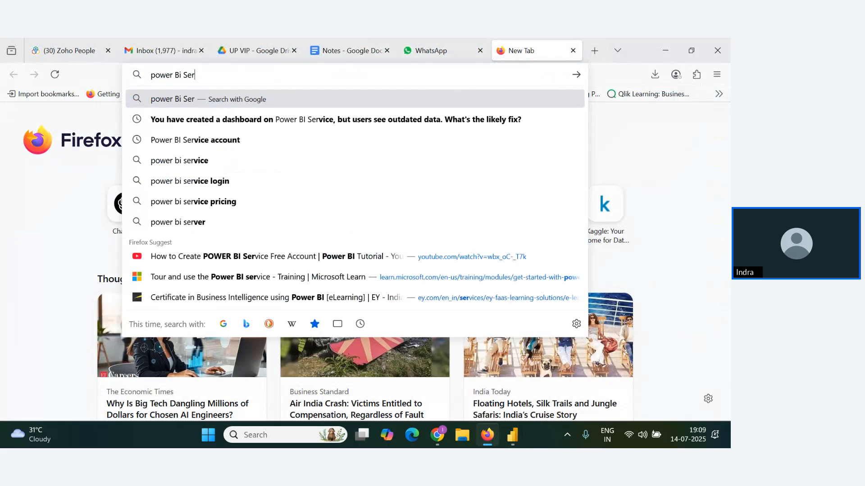
pyautogui.write('vi')
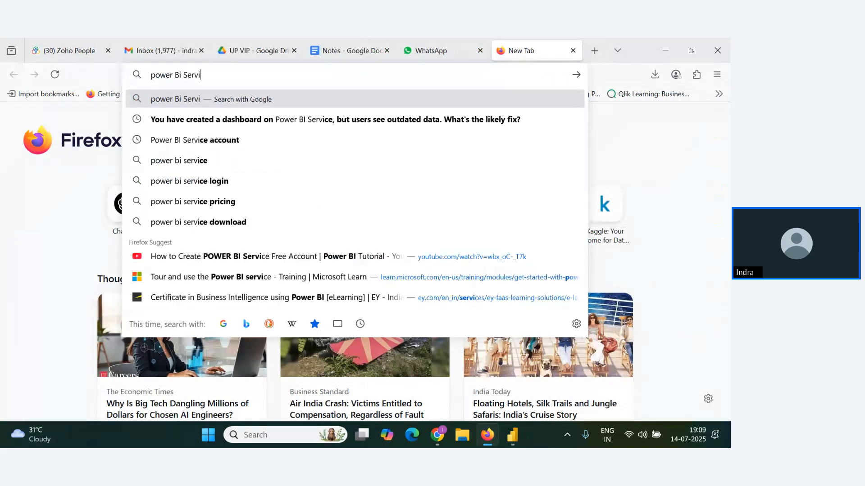
pyautogui.write('ce')
pyautogui.press('Return')
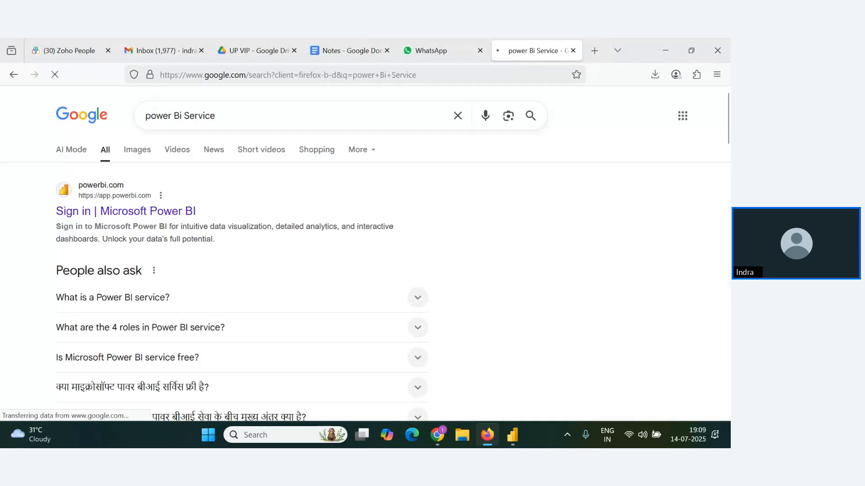
# - Open the Power BI Service from the search results, clearing the publish dialog in Power BI Desktop and the Fabric trial notice
pyautogui.click(180, 211)
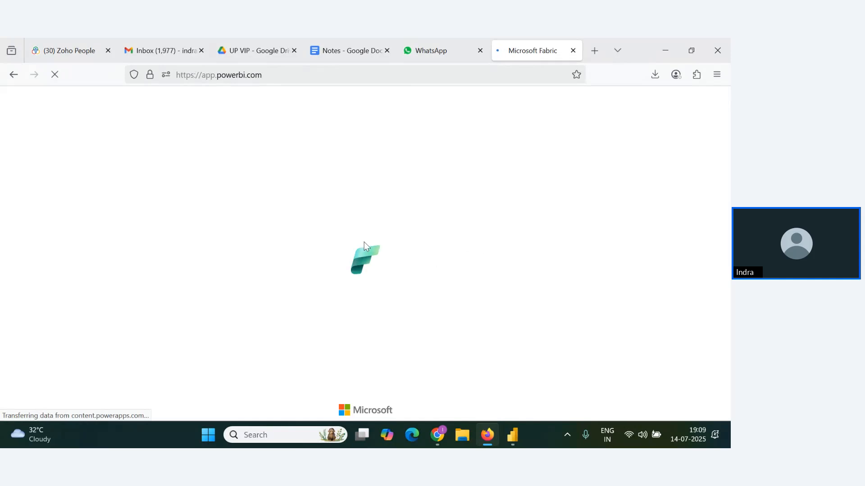
pyautogui.hotkey('alt', 'Tab')
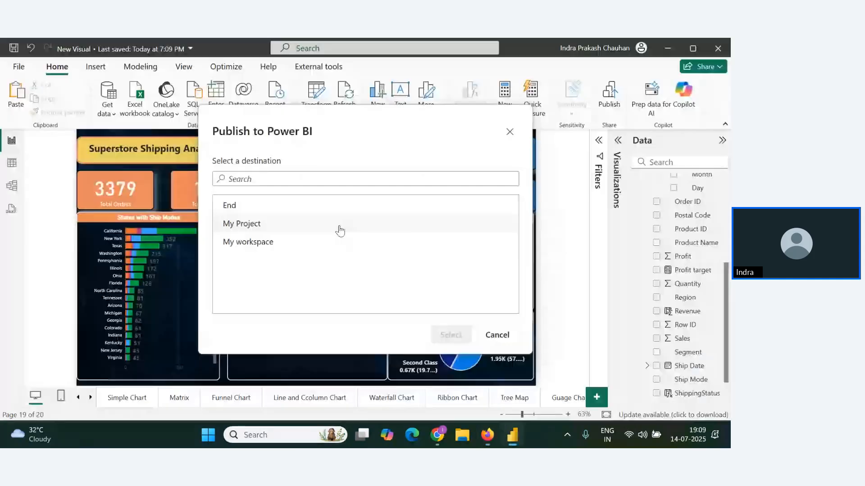
pyautogui.click(514, 134)
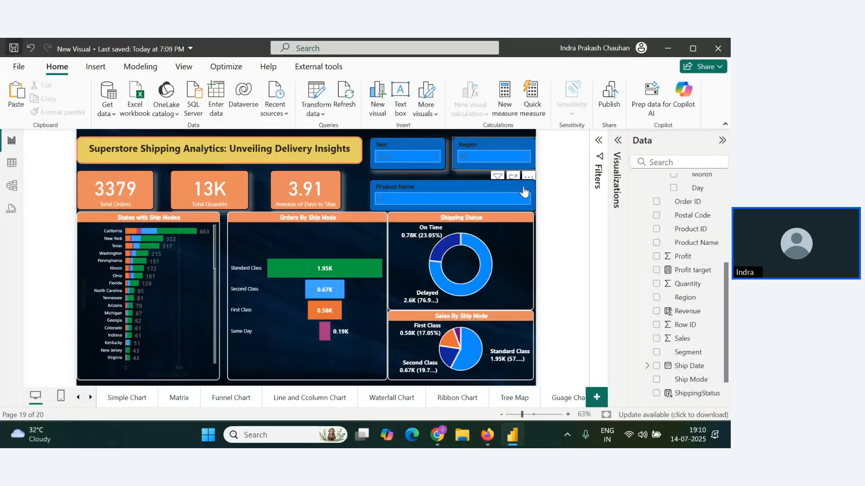
pyautogui.hotkey('alt', 'Tab')
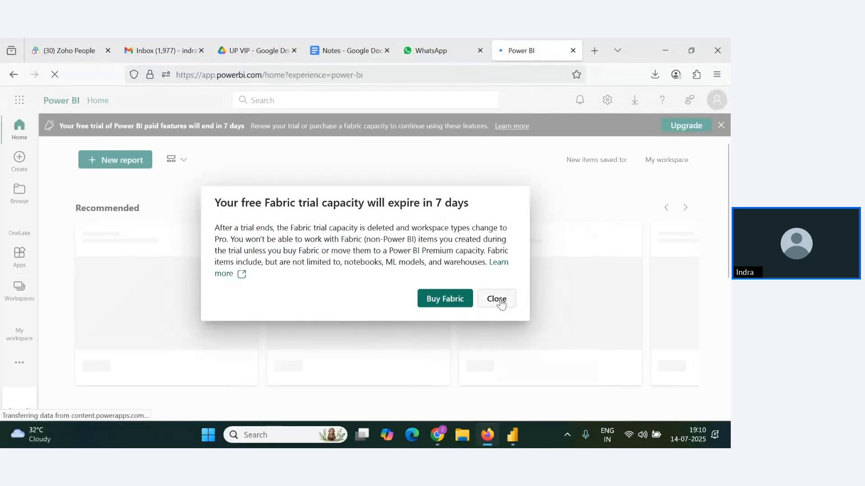
pyautogui.click(496, 299)
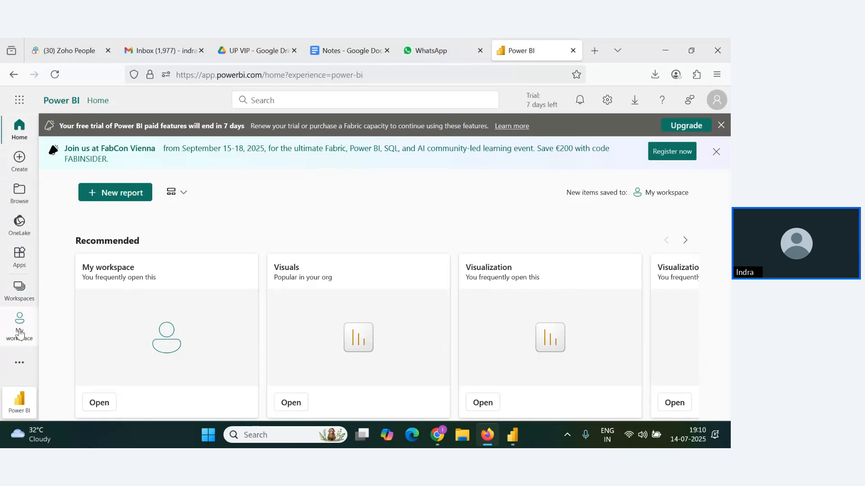
# - Start a new workspace named My New Project and check the available publishing destinations in Power BI Desktop
pyautogui.click(19, 297)
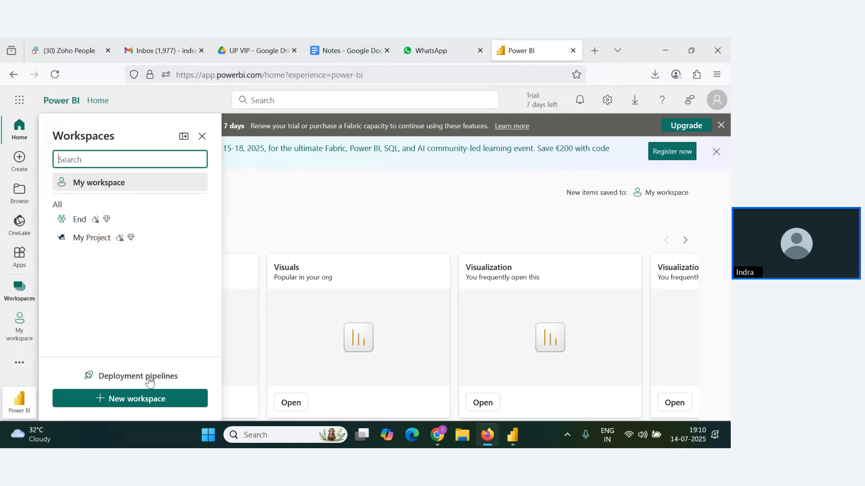
pyautogui.click(130, 406)
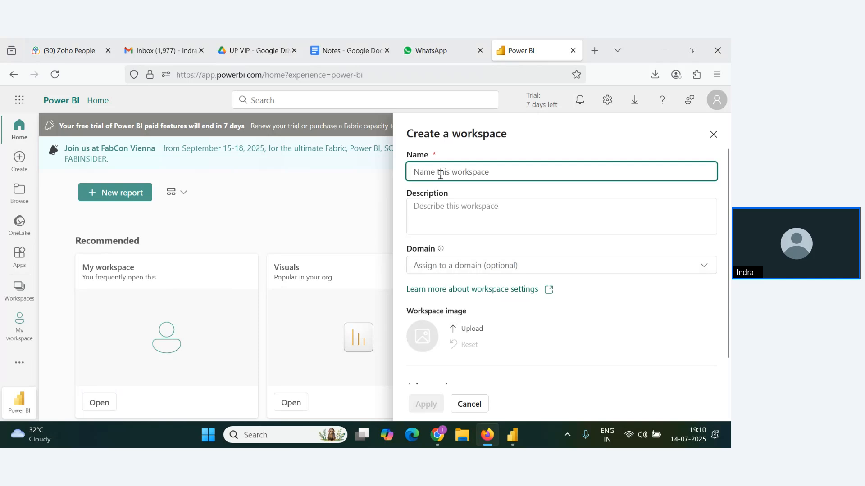
pyautogui.write('My New Projct')
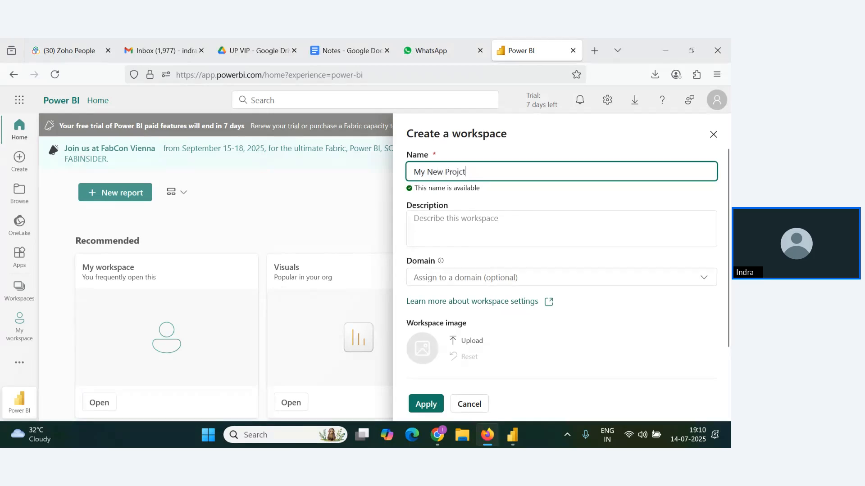
pyautogui.press('BackSpace')
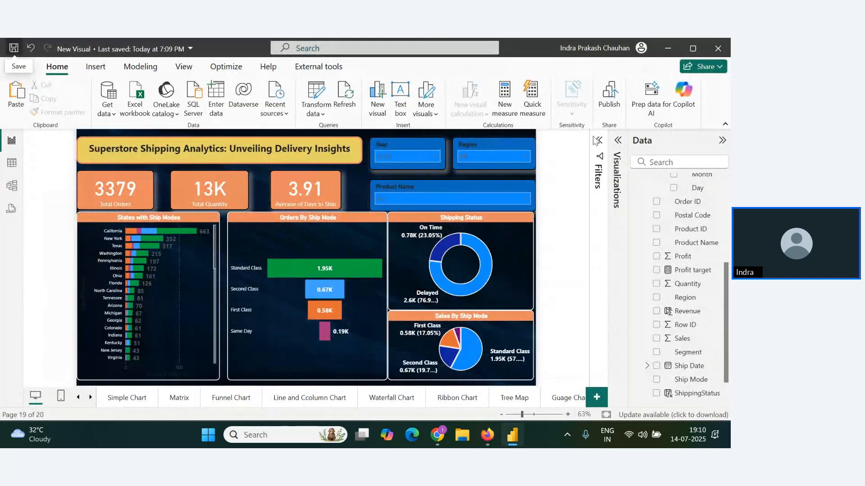
pyautogui.click(609, 94)
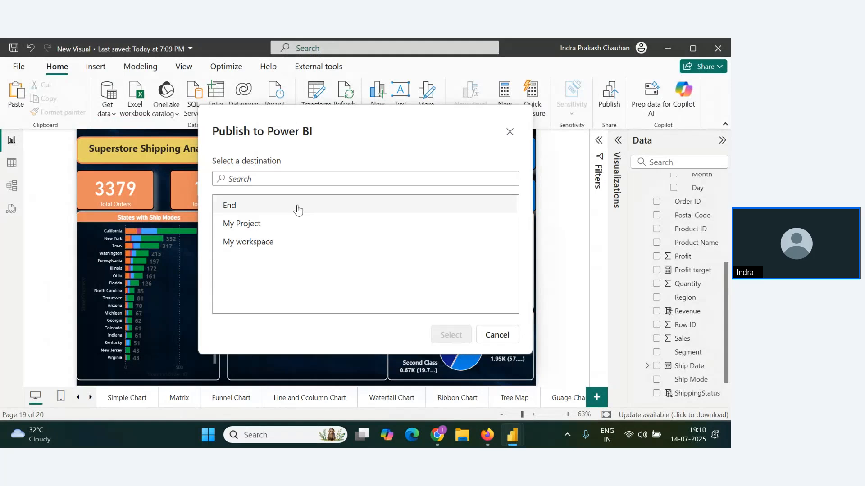
pyautogui.click(512, 133)
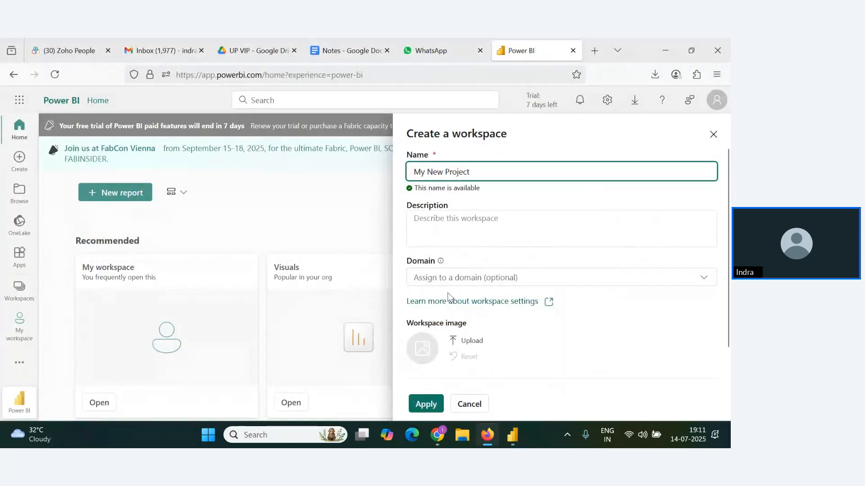
# - Review the advanced license, storage format and capacity settings, and create the My New Project workspace with the Trial license mode
pyautogui.scroll(-1, 458, 296)
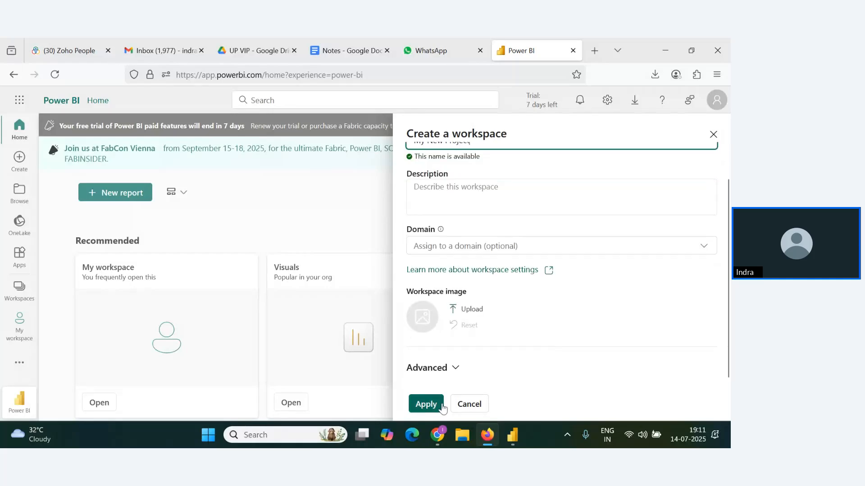
pyautogui.click(456, 368)
pyautogui.scroll(-5, 477, 297)
pyautogui.scroll(2, 450, 293)
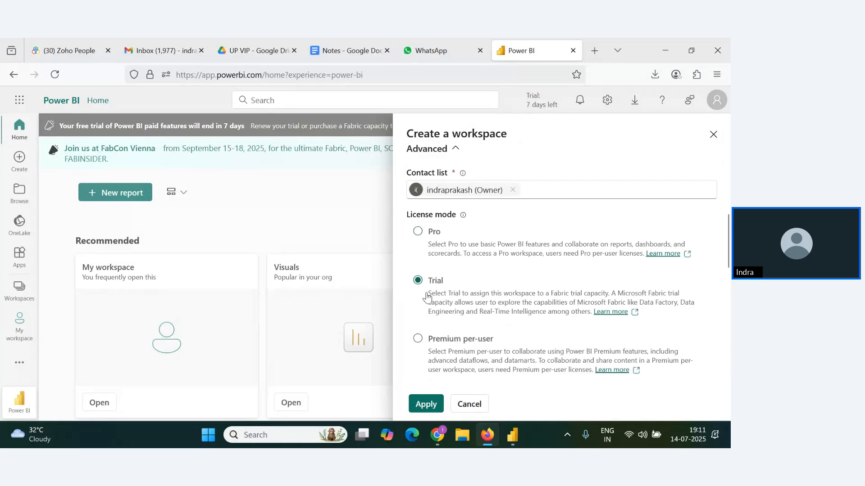
pyautogui.scroll(-6, 439, 342)
pyautogui.scroll(-5, 456, 324)
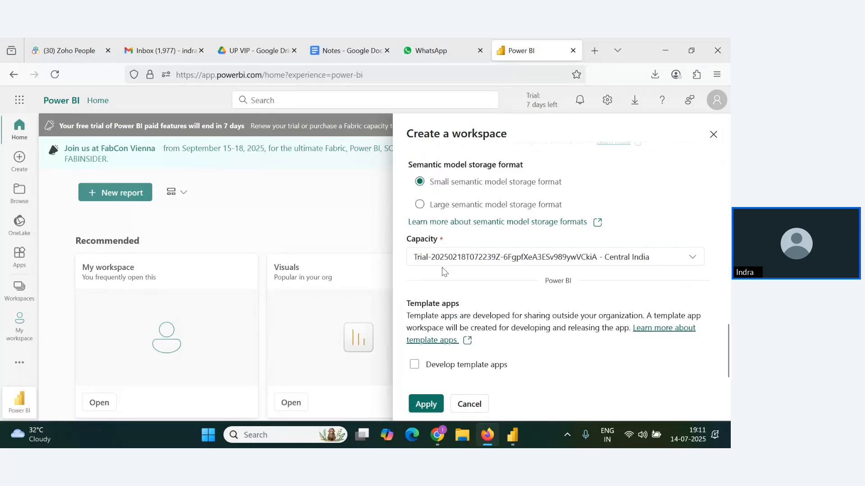
pyautogui.click(425, 404)
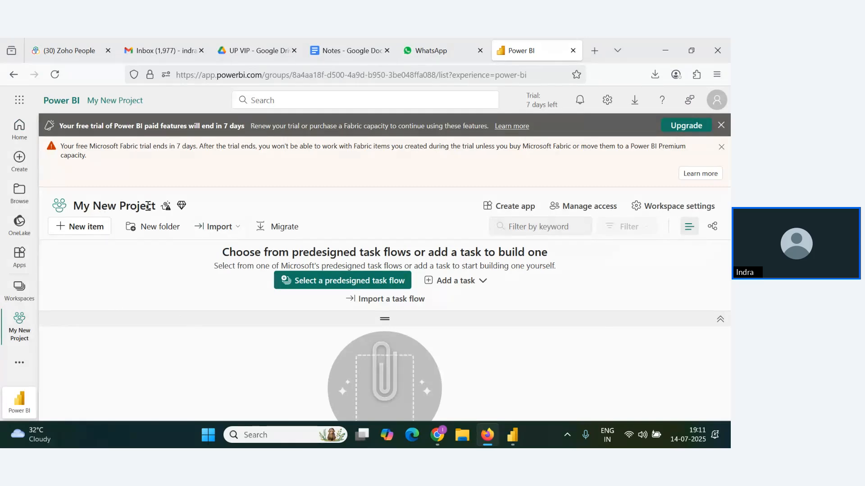
# - Check the Zoho webinar Q&A for new replies and return to the My New Project workspace in Firefox
pyautogui.hotkey('alt', 'Tab')
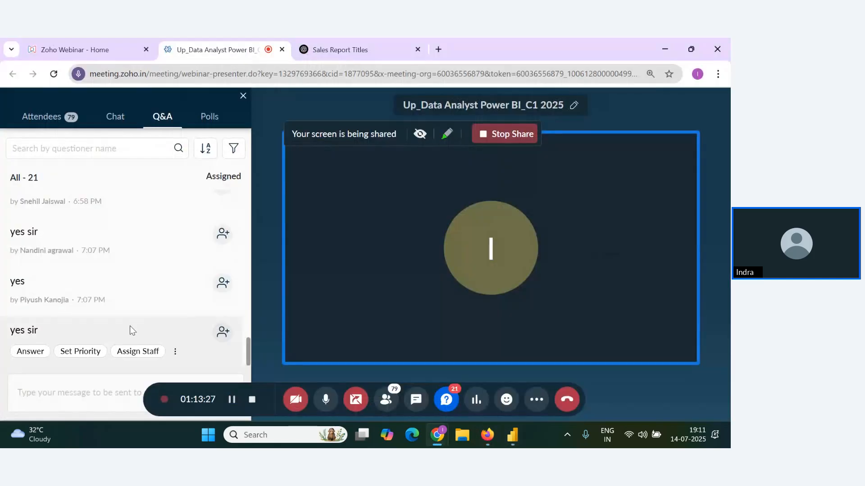
pyautogui.hotkey('alt', 'Tab')
pyautogui.hotkey('alt', 'Tab')
pyautogui.press('Tab')
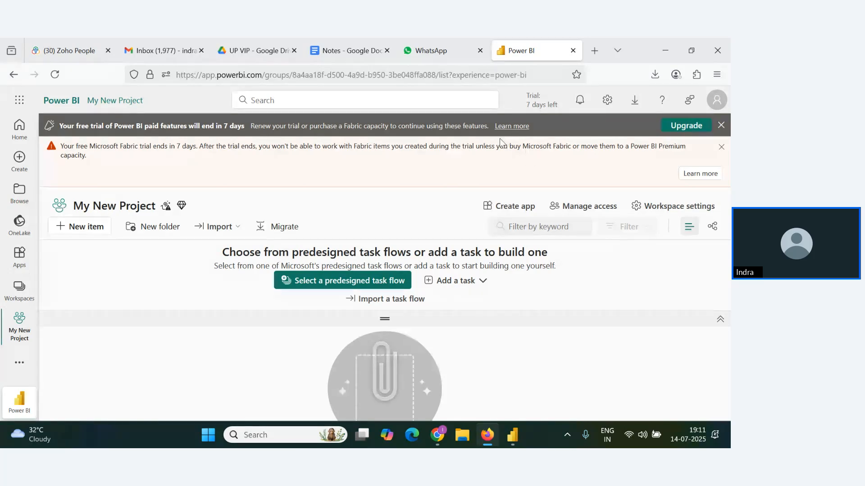
# - Switch to Power BI Desktop and publish the report to the My New Project workspace
pyautogui.hotkey('alt', 'Tab')
pyautogui.hotkey('alt', 'Tab')
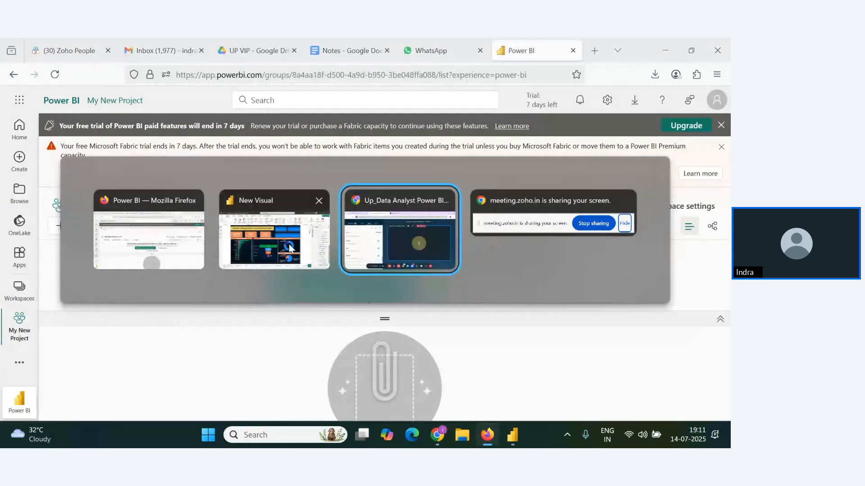
pyautogui.click(275, 234)
pyautogui.click(609, 99)
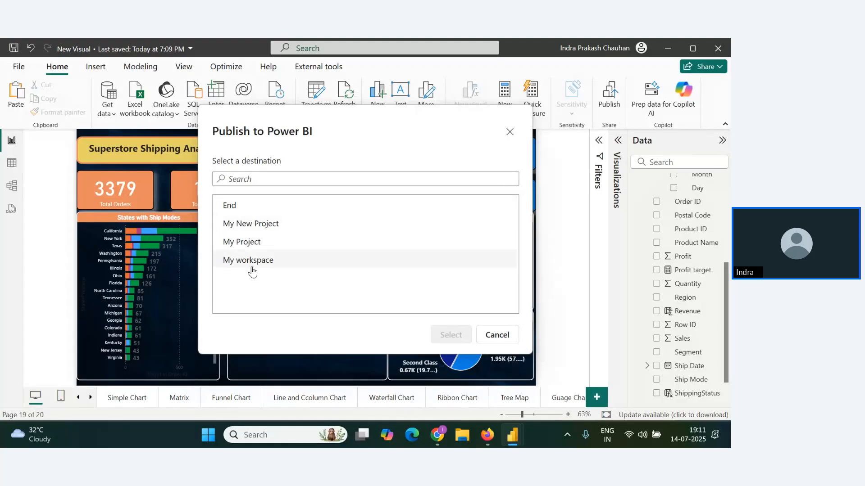
pyautogui.click(242, 230)
pyautogui.click(445, 337)
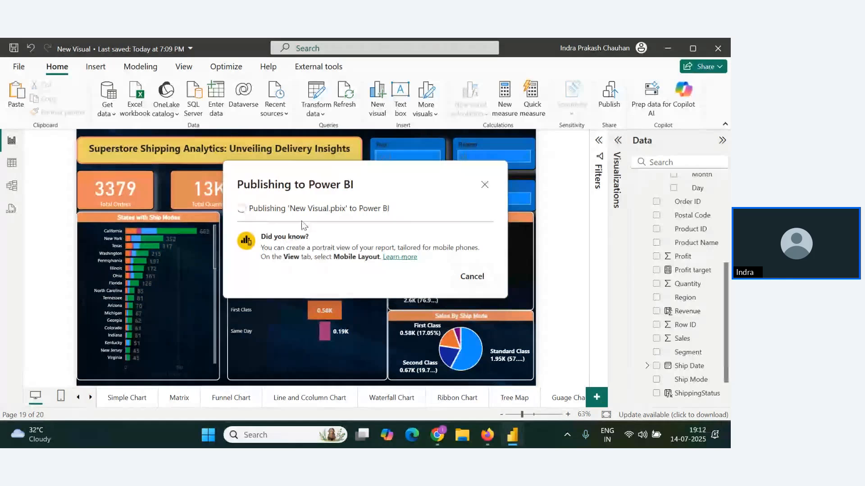
# - Check the workspace during publishing and open the published New Visual report in the Power BI Service
pyautogui.hotkey('alt', 'Tab')
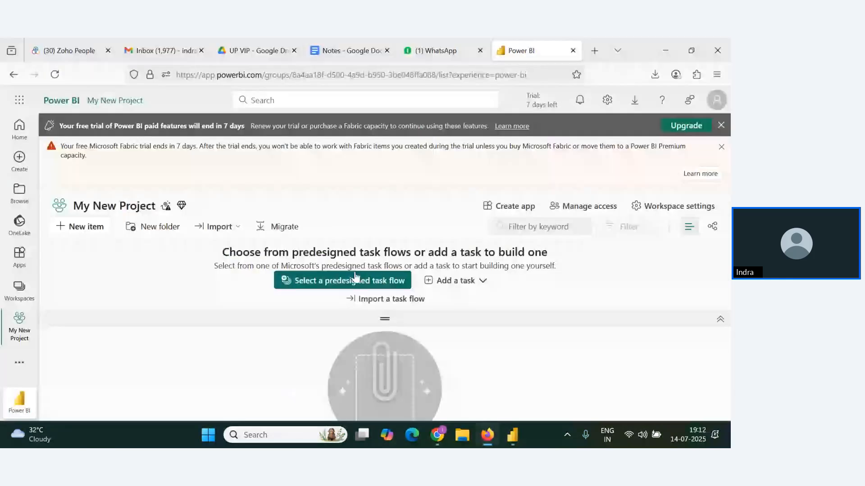
pyautogui.hotkey('alt', 'Tab')
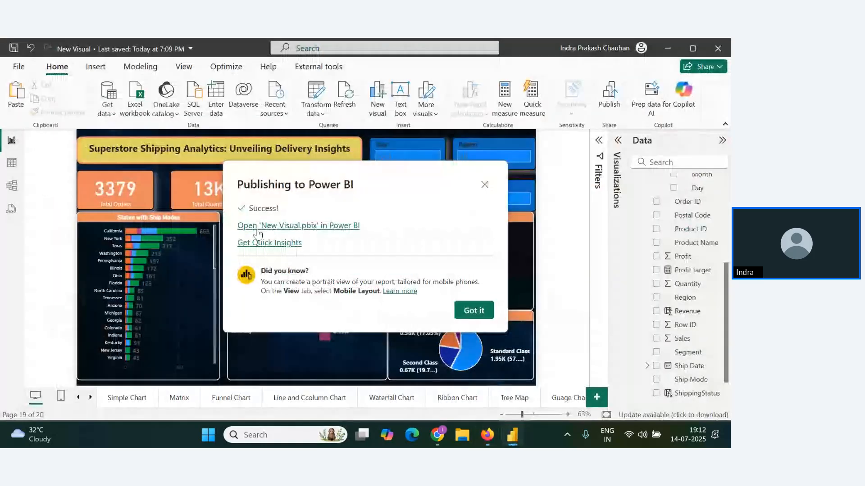
pyautogui.click(320, 227)
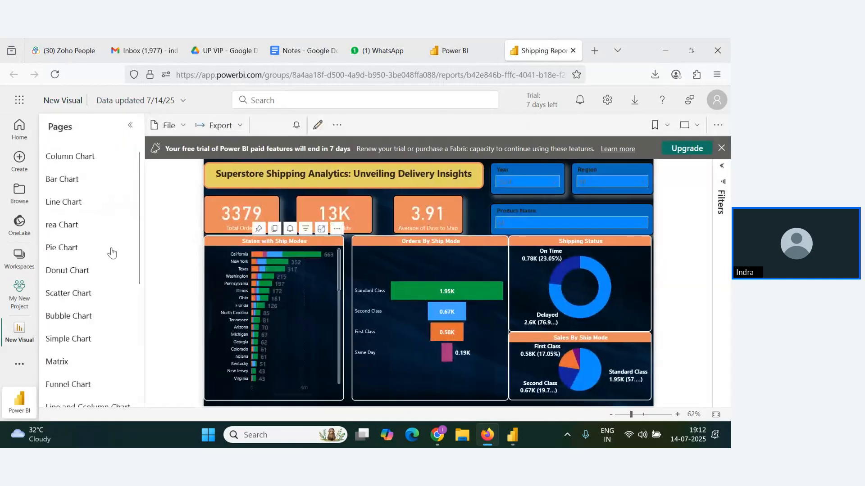
# - Examine the published items in the My New Project workspace, comparing them with the publishing message in Power BI Desktop
pyautogui.click(456, 44)
pyautogui.hotkey('alt', 'Tab')
pyautogui.hotkey('alt', 'Tab')
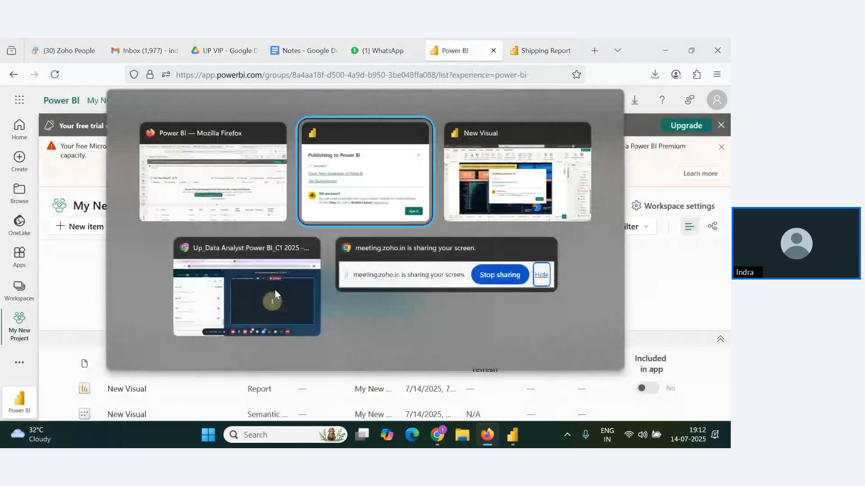
pyautogui.hotkey('alt', 'Tab')
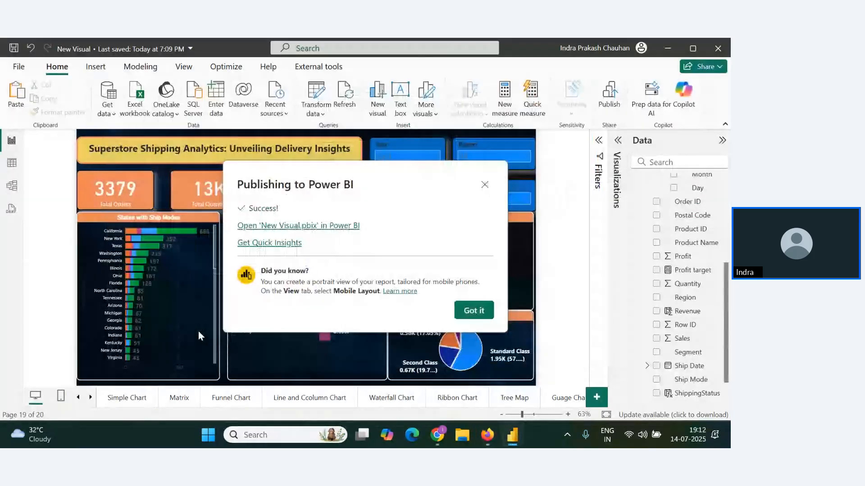
pyautogui.hotkey('alt', 'Tab')
pyautogui.hotkey('alt', 'Tab')
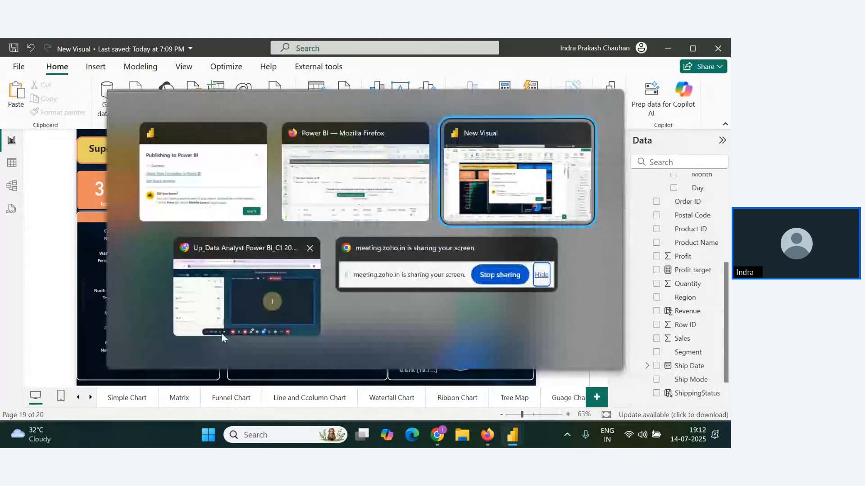
pyautogui.hotkey('alt', 'Tab')
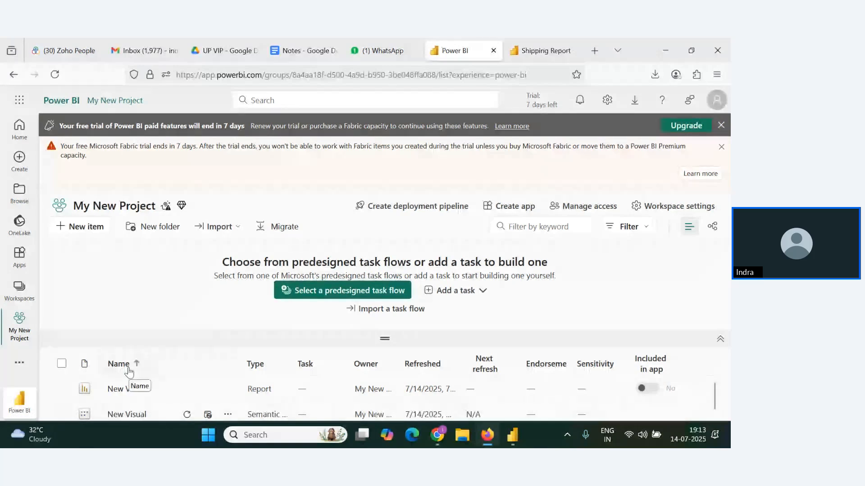
# - Look through the published New Visual report's pages from Column Chart to Simple Chart, followed by the Sales Report and Shipping Report
pyautogui.click(532, 52)
pyautogui.click(91, 161)
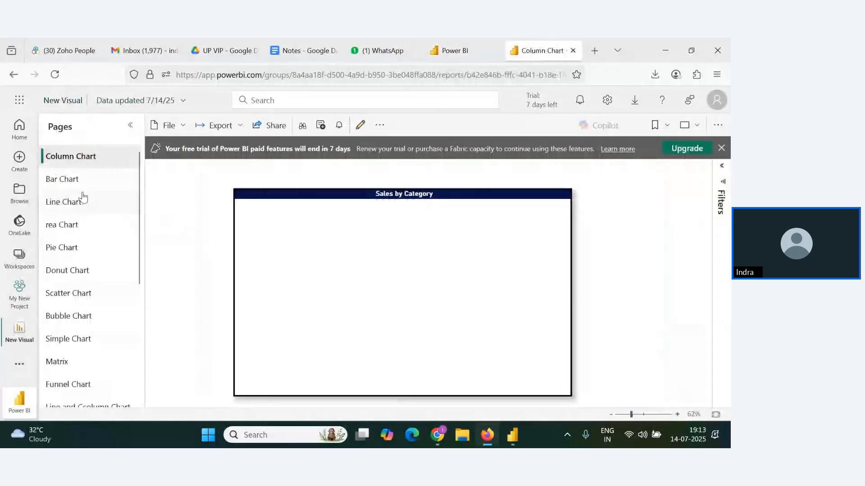
pyautogui.click(72, 181)
pyautogui.click(74, 202)
pyautogui.click(66, 225)
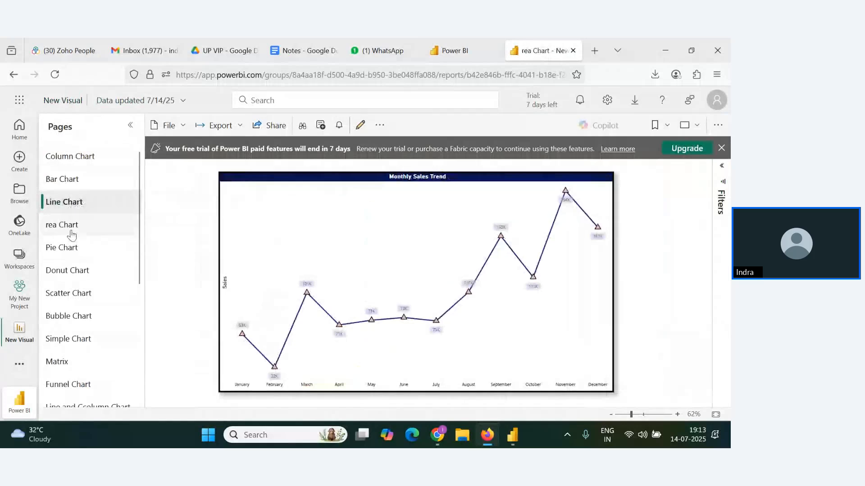
pyautogui.click(72, 257)
pyautogui.click(74, 271)
pyautogui.click(76, 295)
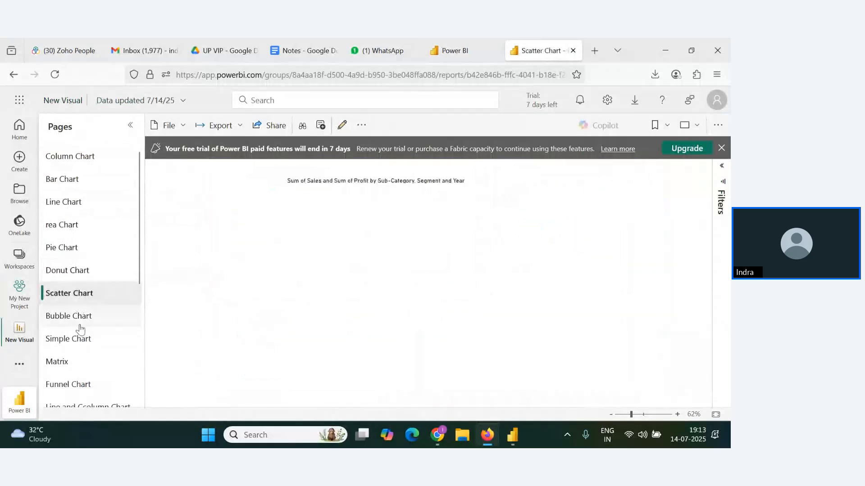
pyautogui.click(79, 318)
pyautogui.click(77, 343)
pyautogui.scroll(-4, 73, 352)
pyautogui.click(70, 348)
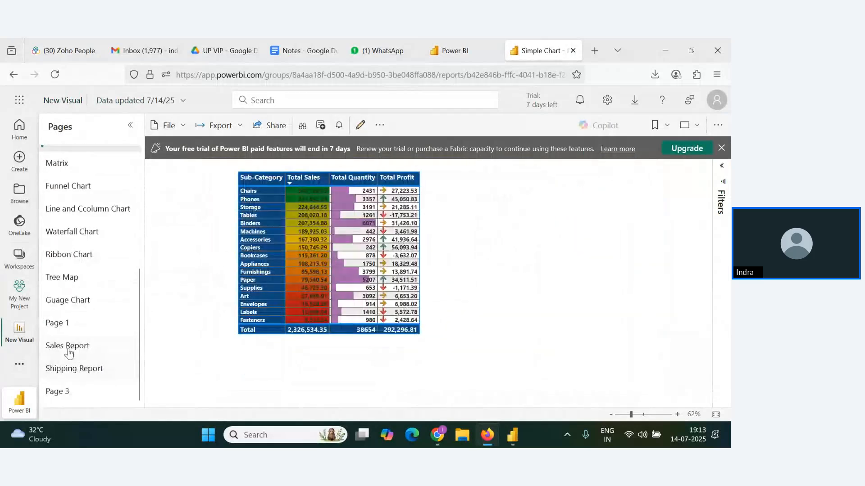
pyautogui.click(74, 369)
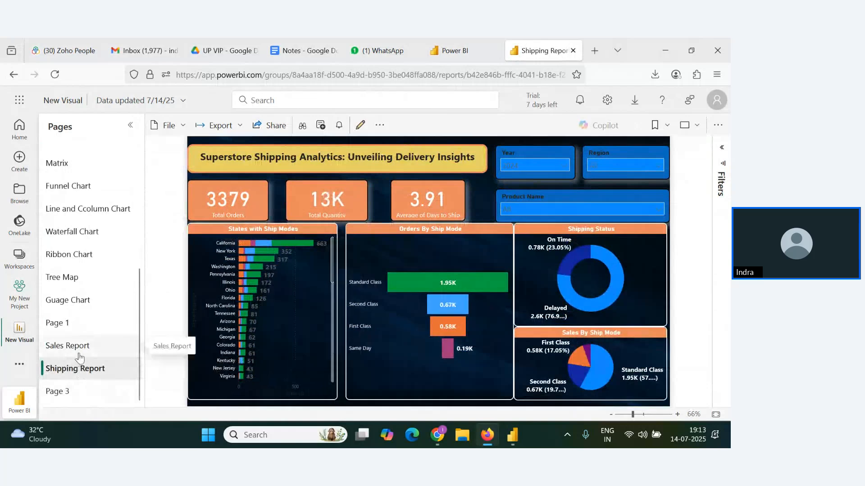
# - Dismiss the publishing message in Power BI Desktop, and check the Zoho webinar Q&A before returning to the published Shipping Report
pyautogui.hotkey('alt', 'Tab')
pyautogui.click(485, 186)
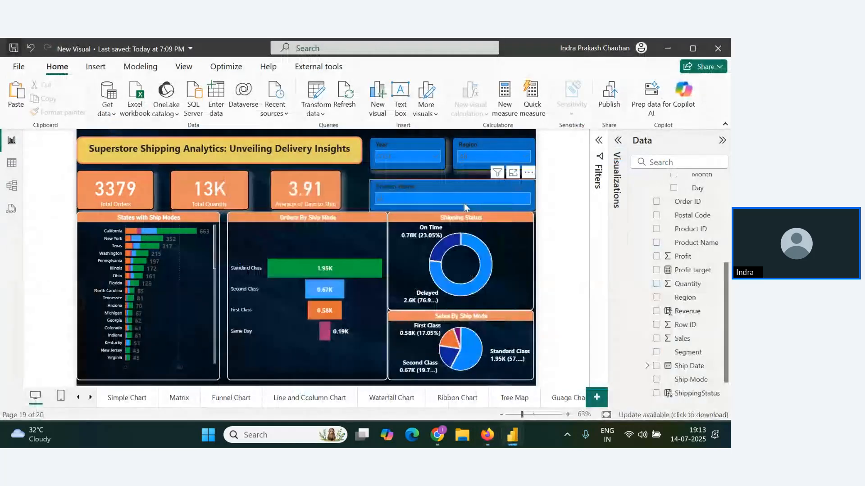
pyautogui.hotkey('alt', 'Tab')
pyautogui.hotkey('alt', 'Tab')
pyautogui.hotkey('alt', 'Tab')
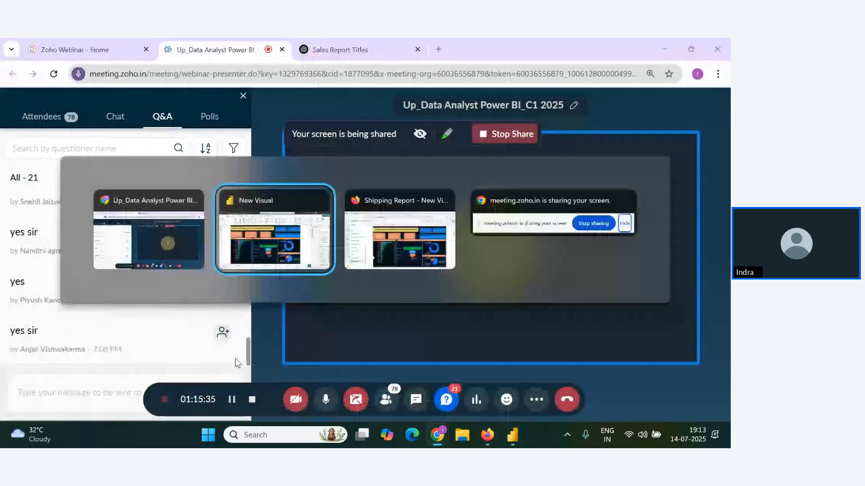
pyautogui.hotkey('alt', 'Tab')
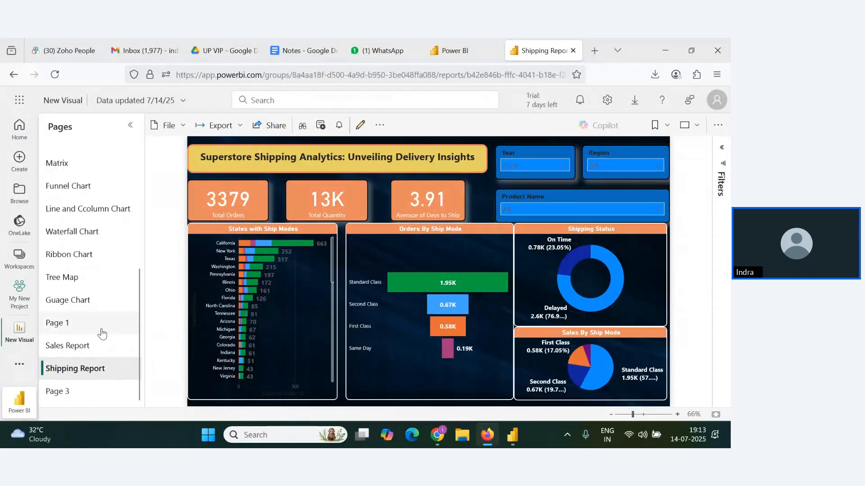
# - Review the published Sales Report and Shipping Report pages, then collapse the report's page list
pyautogui.click(76, 349)
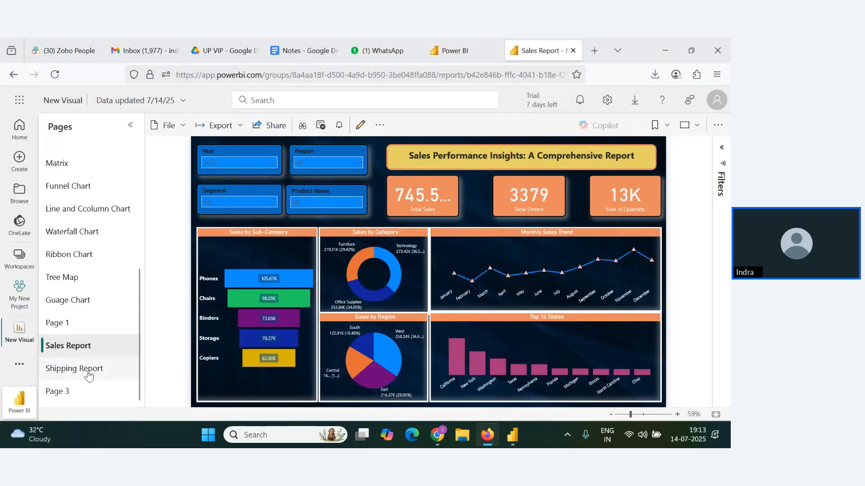
pyautogui.click(88, 371)
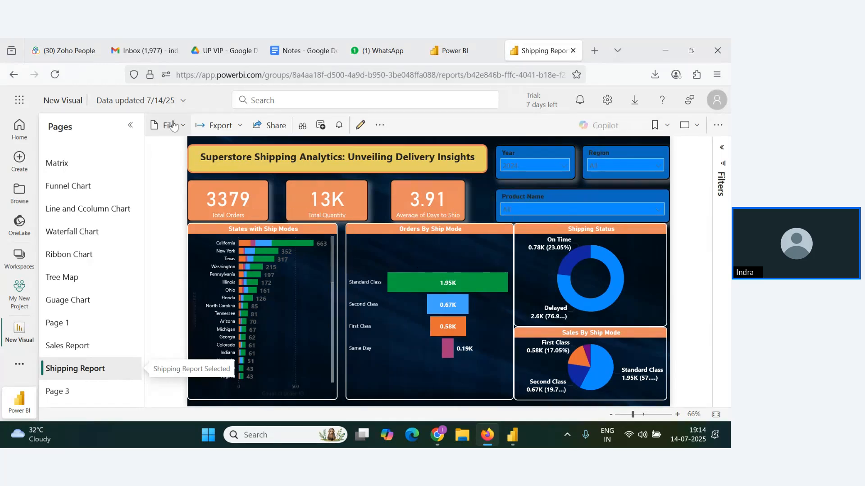
pyautogui.click(130, 126)
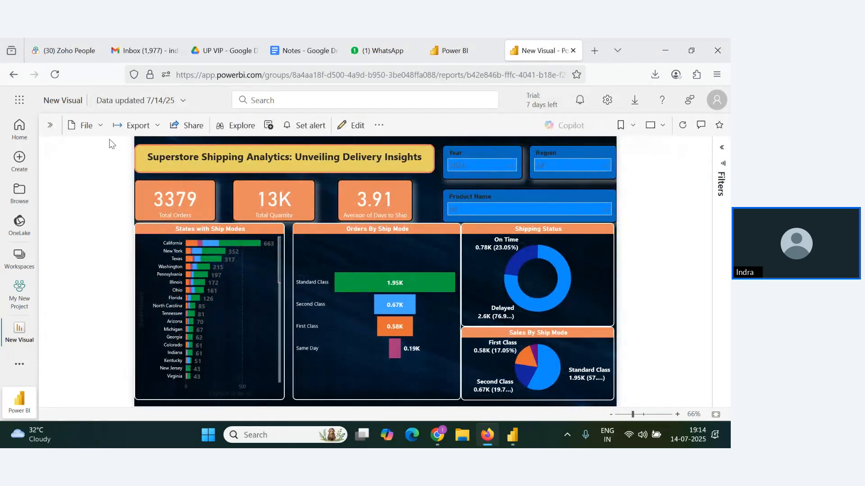
# - Grant a colleague direct access to the New Visual report with permission to reshare it, and return to the report
pyautogui.click(102, 127)
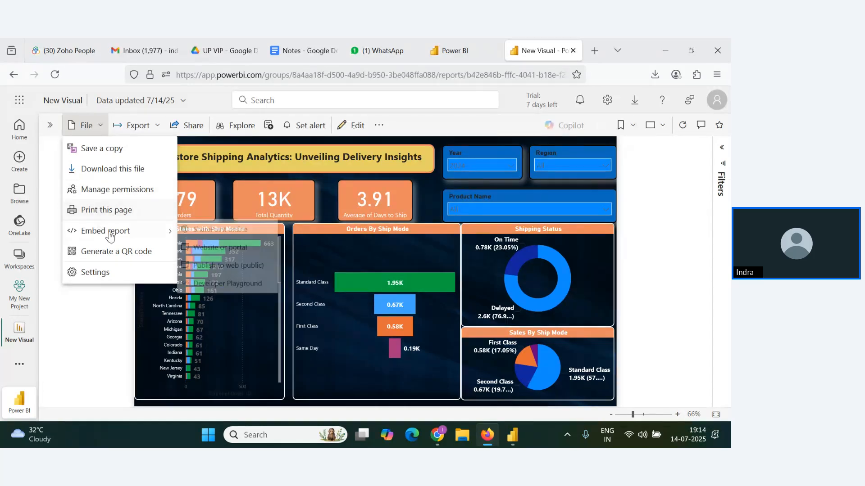
pyautogui.click(101, 194)
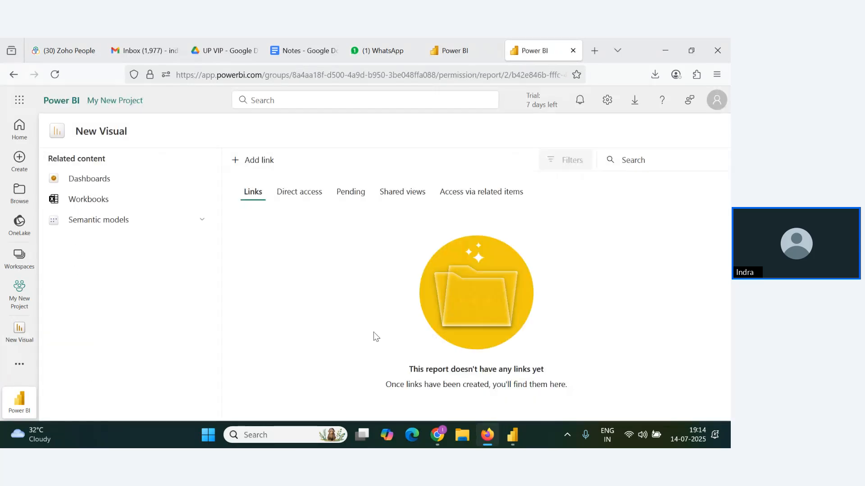
pyautogui.click(318, 197)
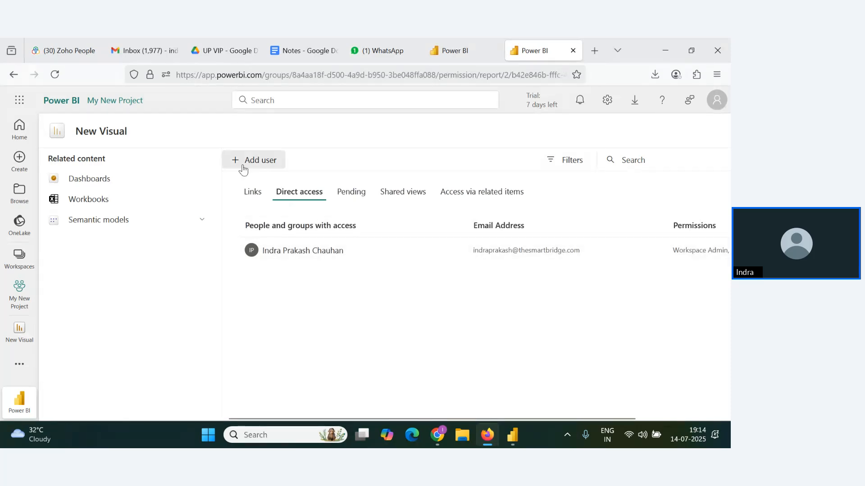
pyautogui.click(257, 161)
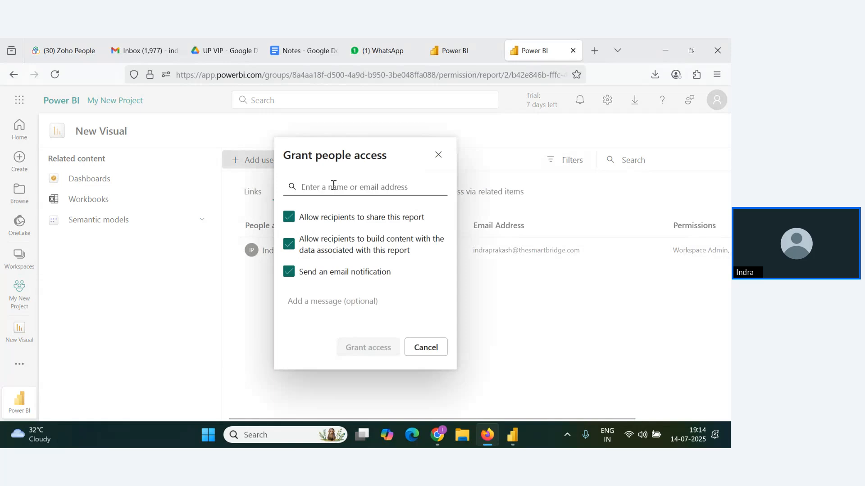
pyautogui.write('anw')
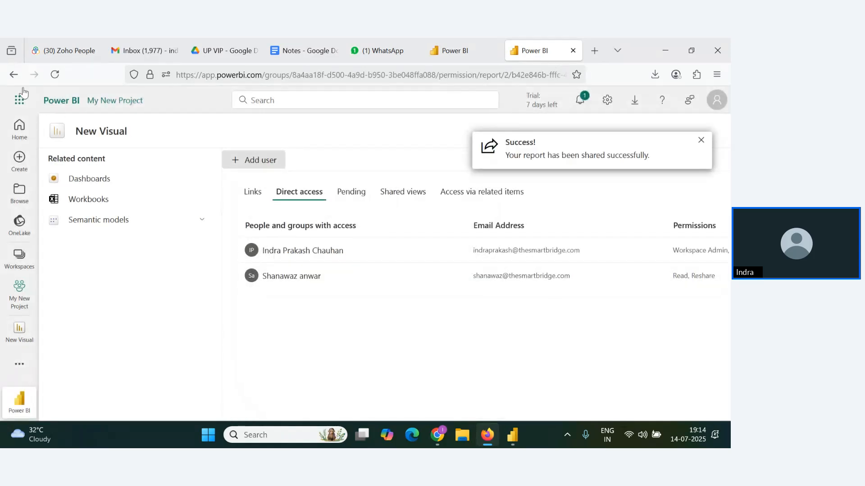
pyautogui.click(22, 342)
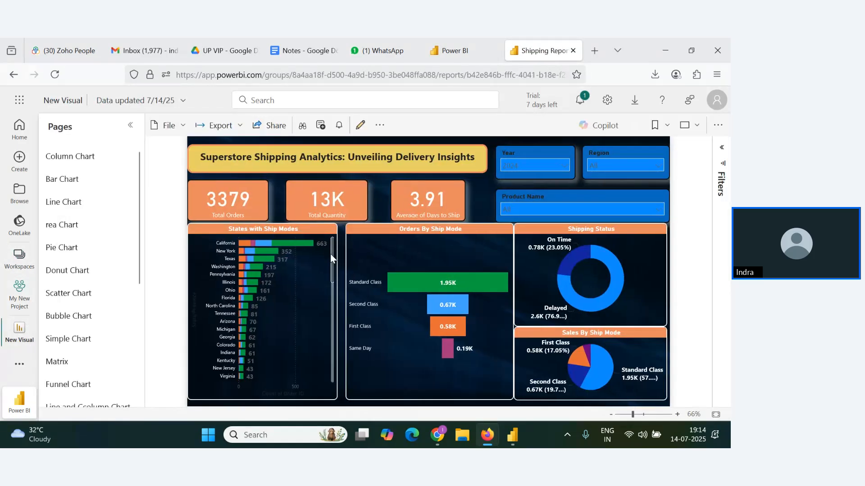
# - Examine the New Visual report's settings, from contact and endorsement to filtering, tooltips and report objects, and close them without changes
pyautogui.click(170, 125)
pyautogui.moveTo(211, 228)
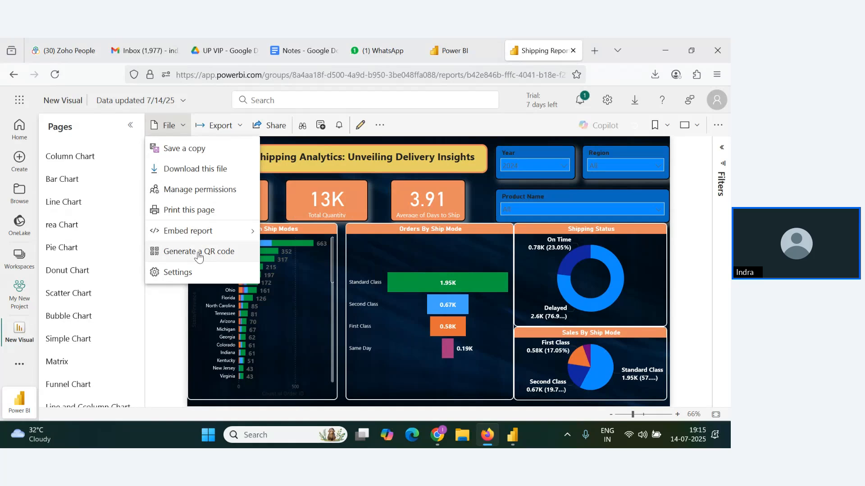
pyautogui.click(178, 272)
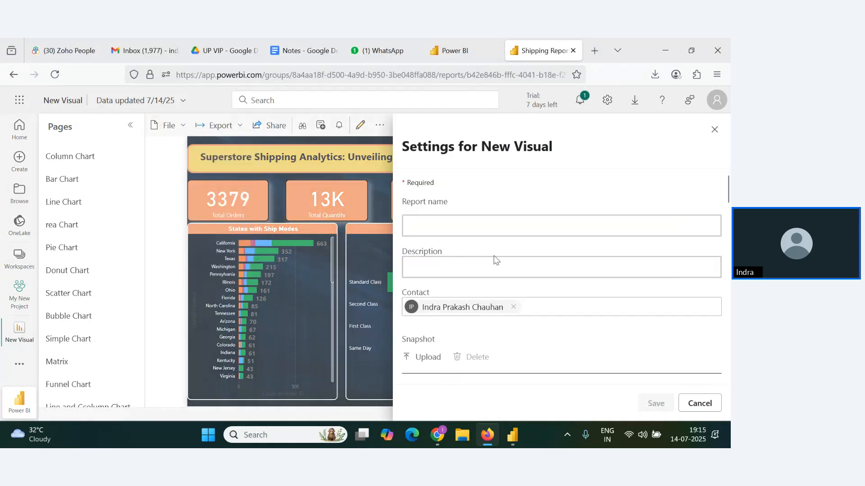
pyautogui.scroll(-5, 495, 259)
pyautogui.scroll(-5, 495, 327)
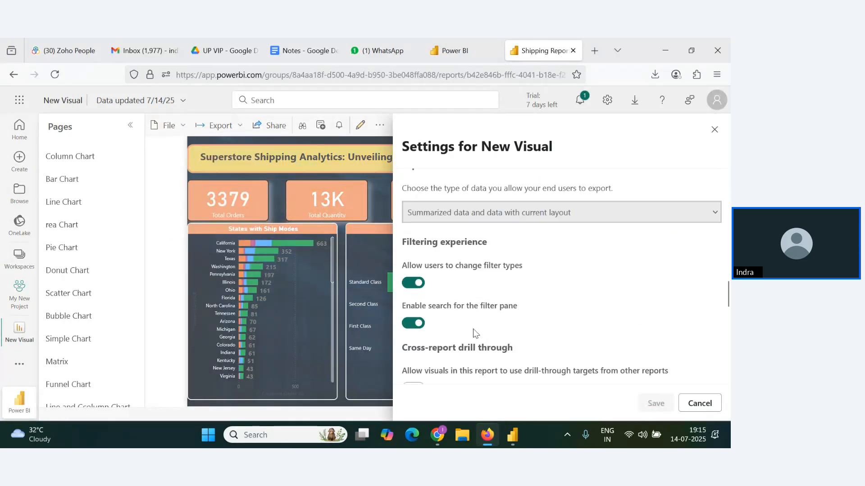
pyautogui.scroll(-10, 474, 333)
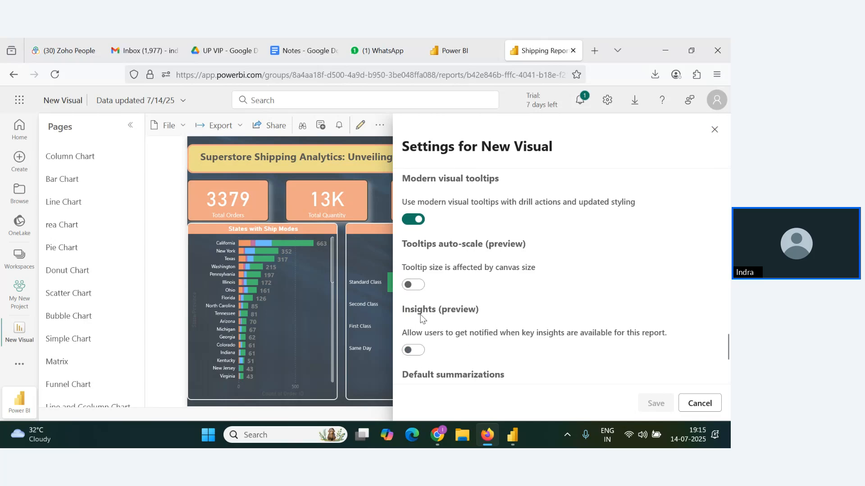
pyautogui.scroll(-3, 423, 329)
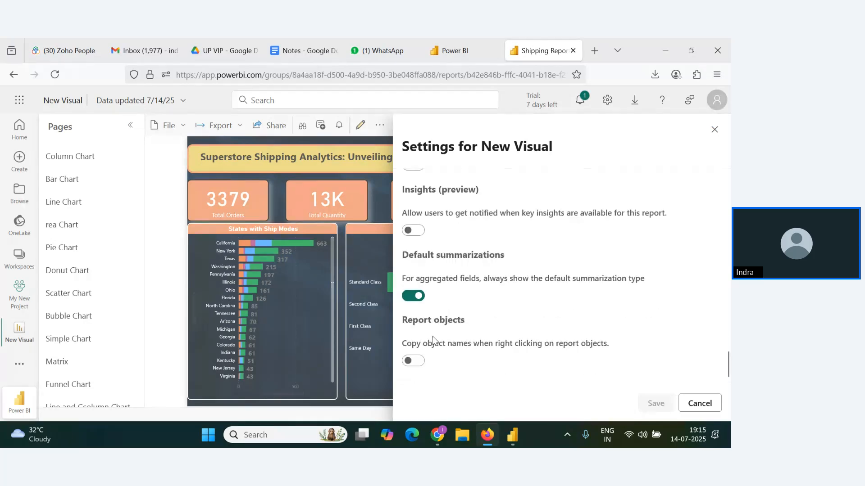
pyautogui.scroll(15, 440, 295)
pyautogui.scroll(10, 441, 311)
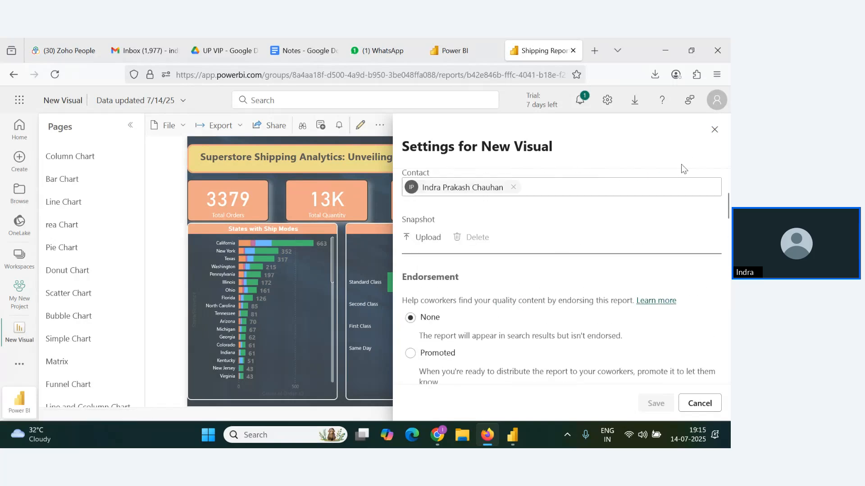
pyautogui.click(714, 130)
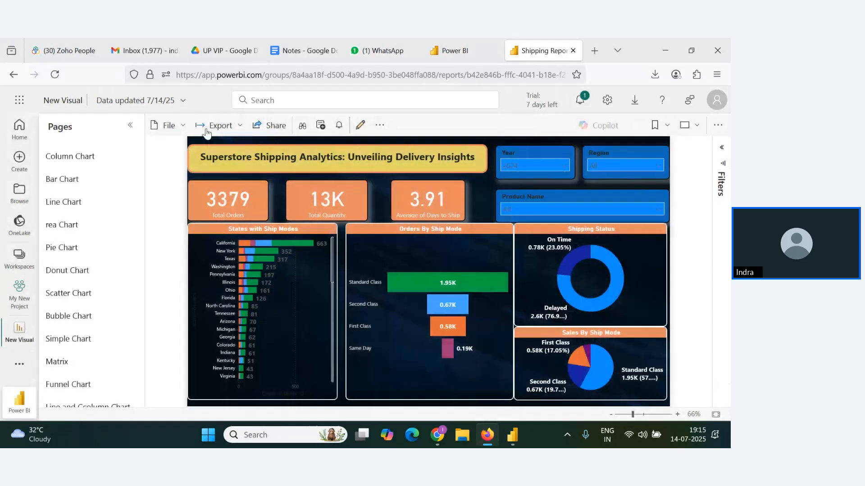
# - Export the Shipping Report to PowerPoint with Embed live data, allow the link to open in PowerPoint, and show the presentation's second slide
pyautogui.click(242, 131)
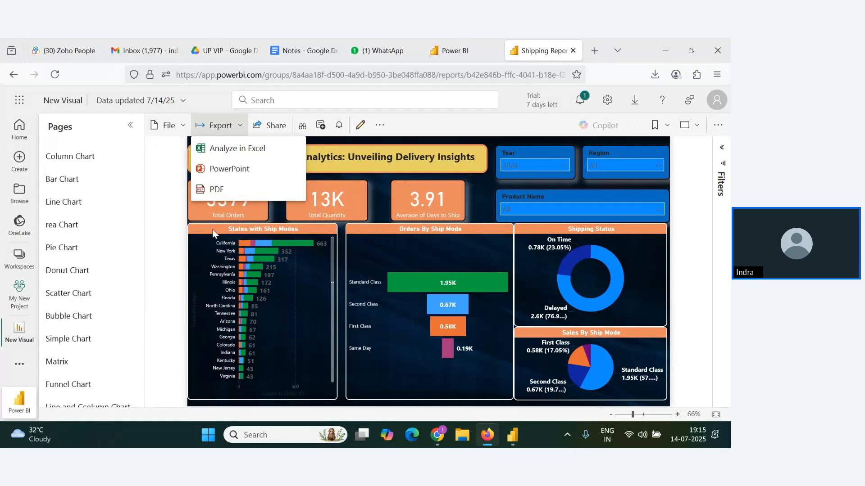
pyautogui.click(229, 170)
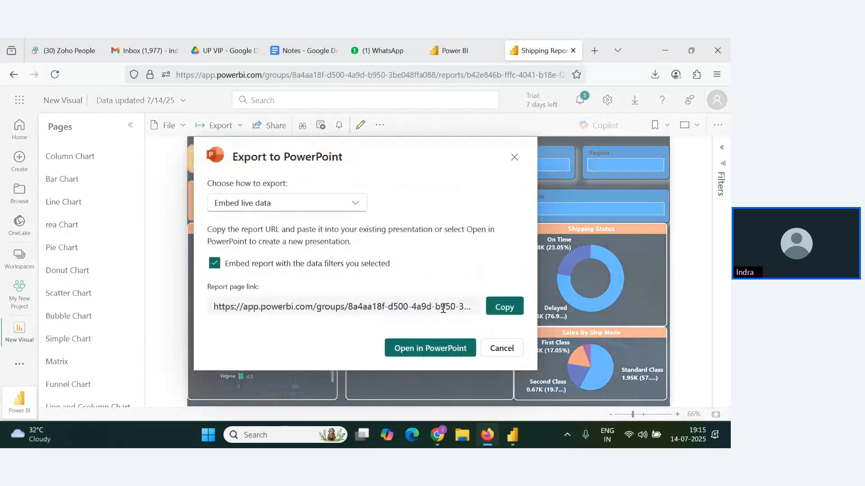
pyautogui.click(332, 204)
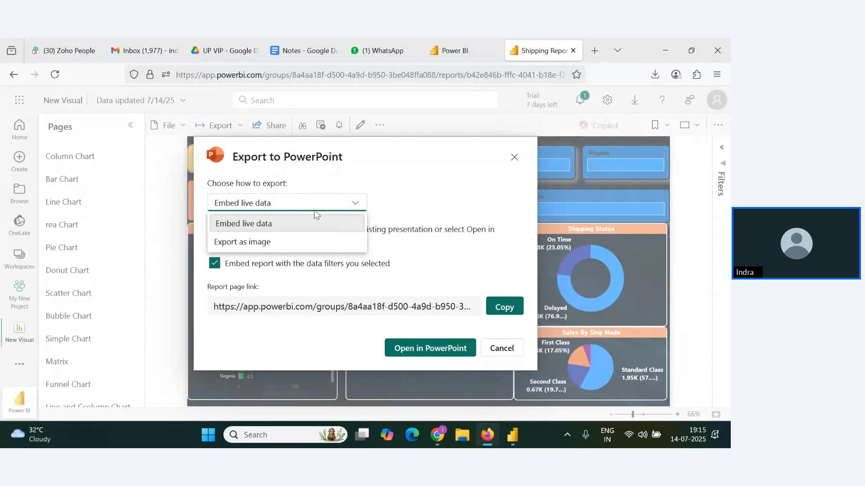
pyautogui.click(246, 229)
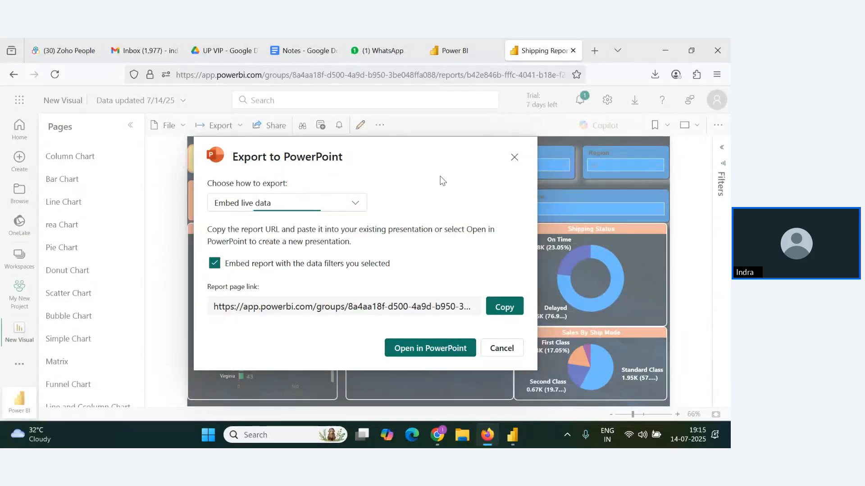
pyautogui.click(428, 350)
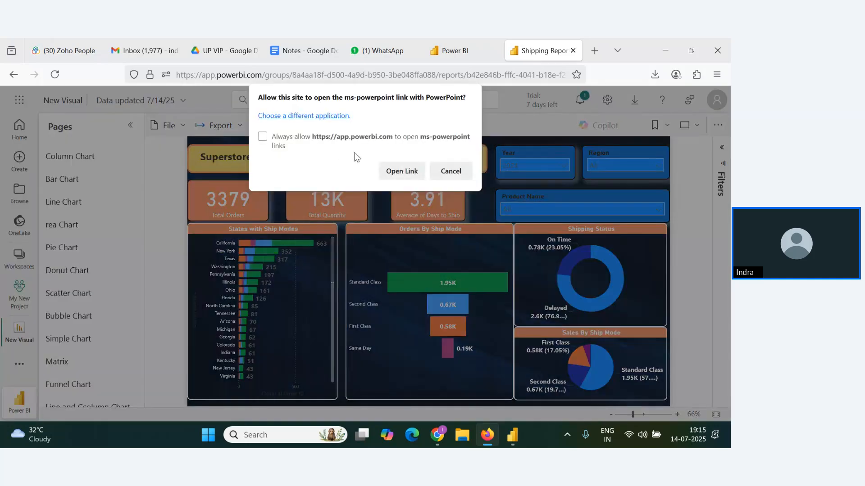
pyautogui.click(298, 139)
pyautogui.click(394, 173)
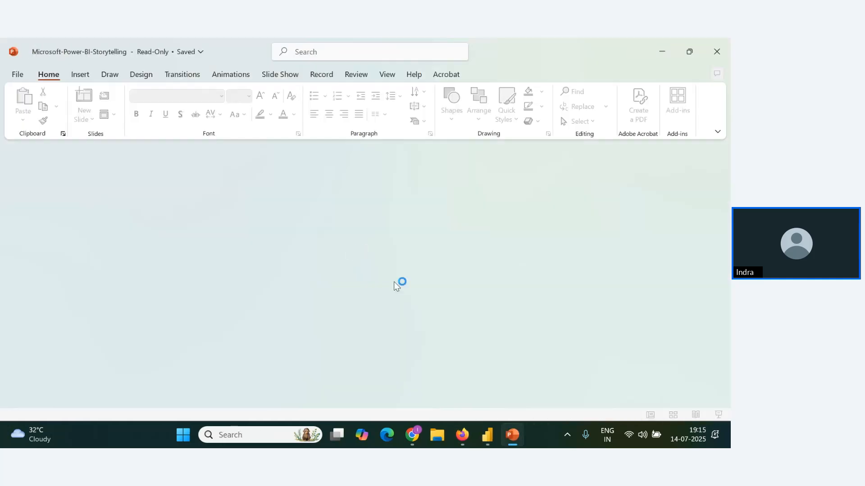
pyautogui.click(42, 245)
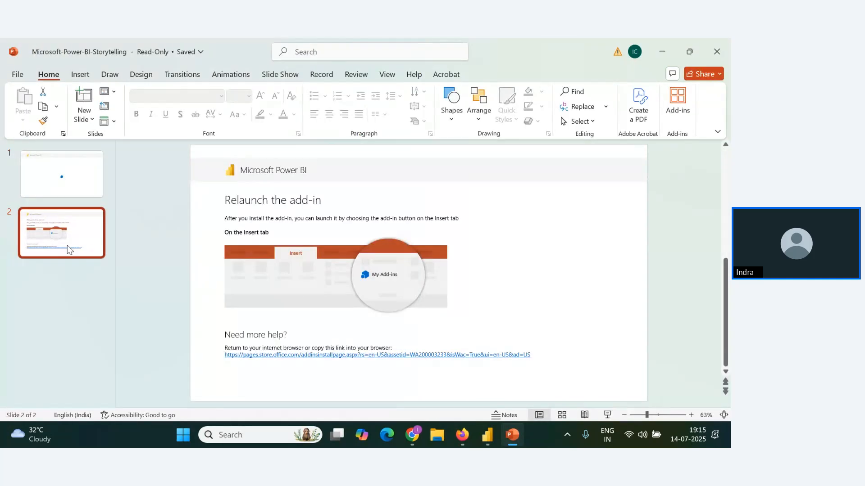
# - Close the exported presentation and set up a new PowerPoint export of the report using Export as image
pyautogui.click(717, 52)
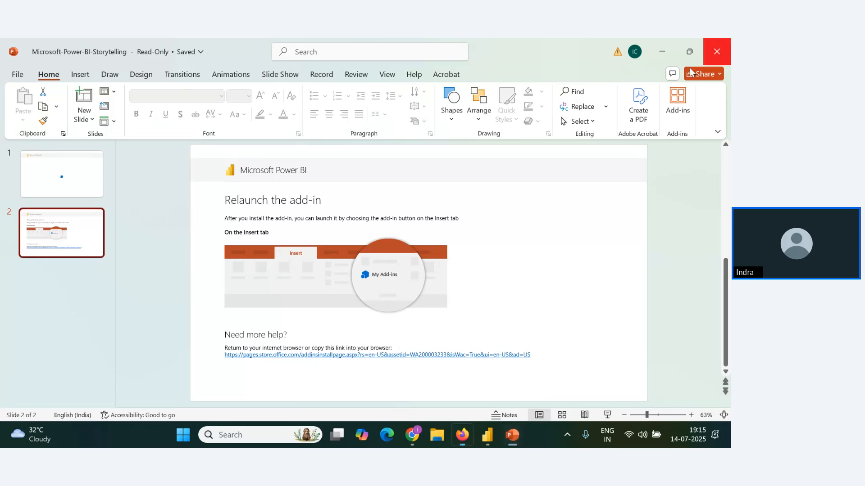
pyautogui.click(229, 127)
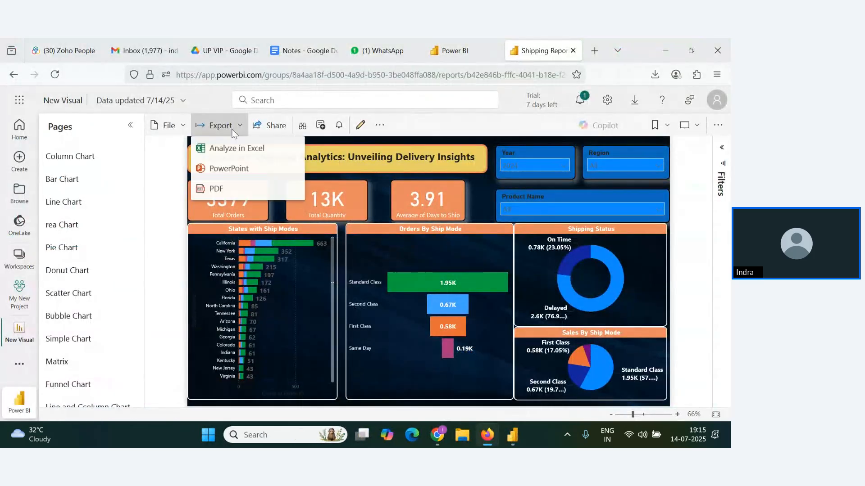
pyautogui.click(218, 168)
pyautogui.click(292, 207)
pyautogui.click(252, 239)
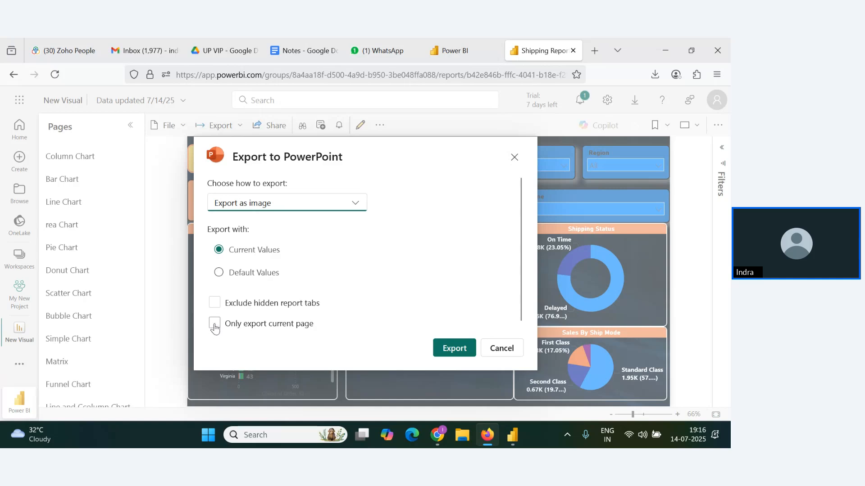
# - Export the report to PowerPoint with Current Values, leaving the hidden-tab exclusion and current-page-only options off
pyautogui.click(218, 308)
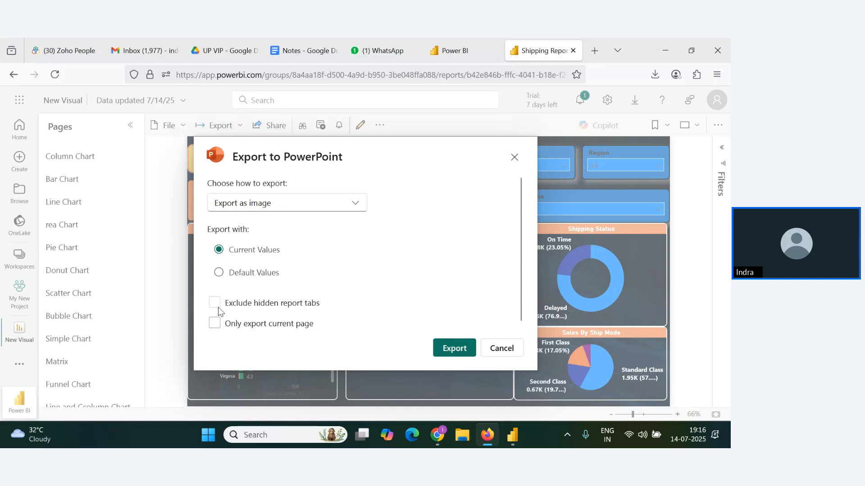
pyautogui.click(219, 272)
pyautogui.click(322, 207)
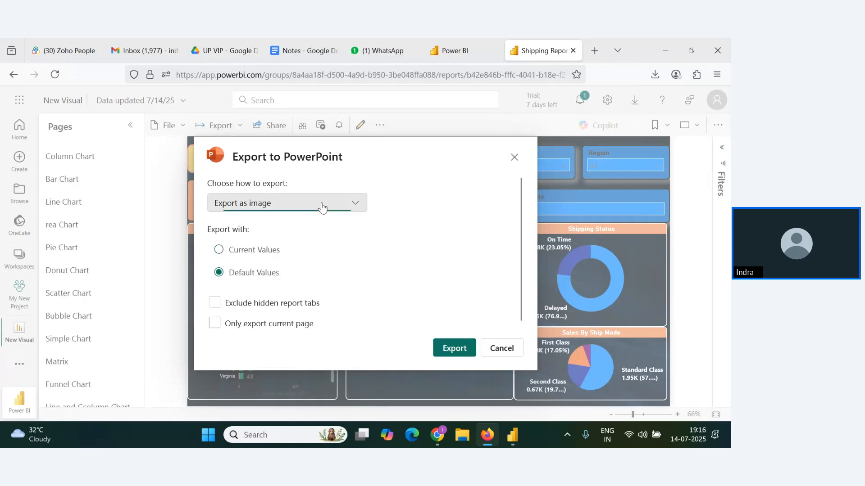
pyautogui.click(263, 245)
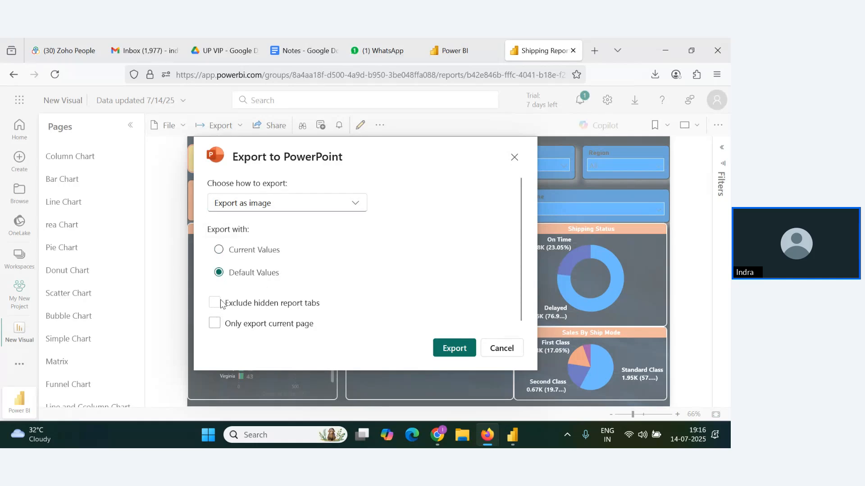
pyautogui.click(214, 324)
pyautogui.scroll(-1, 500, 299)
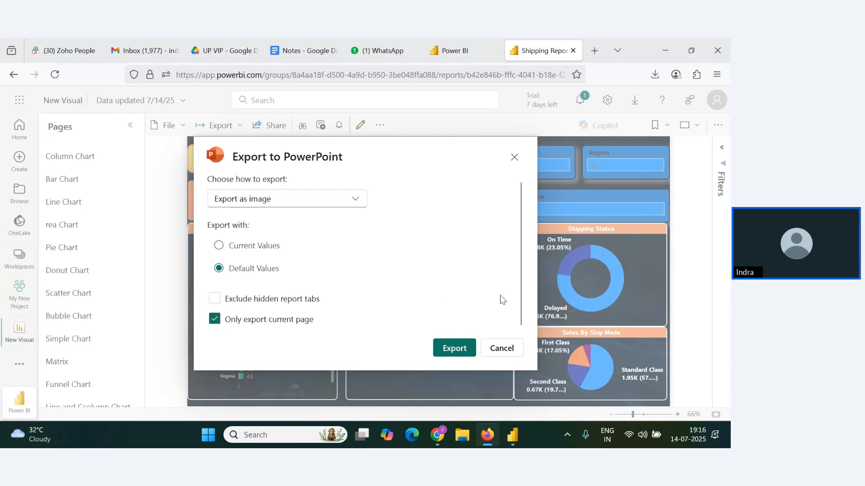
pyautogui.click(227, 323)
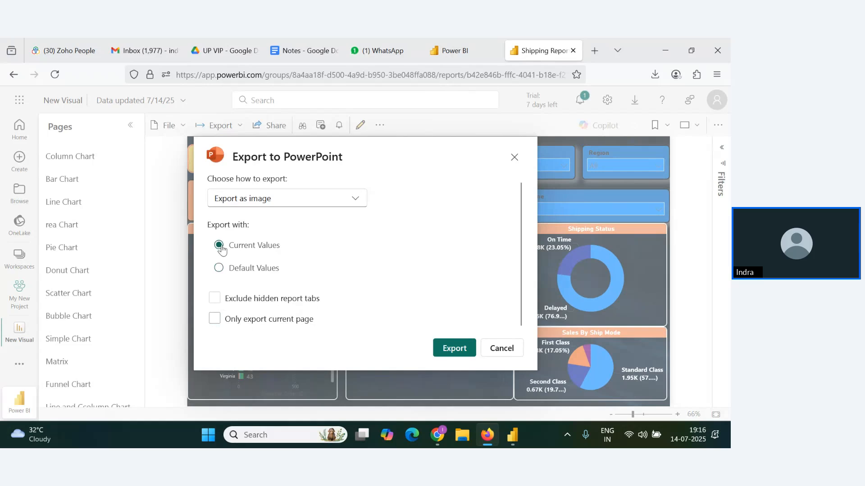
pyautogui.click(453, 351)
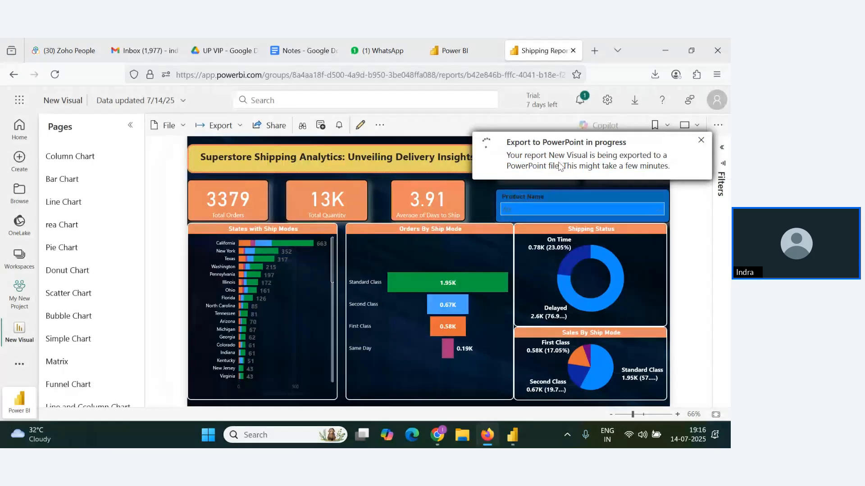
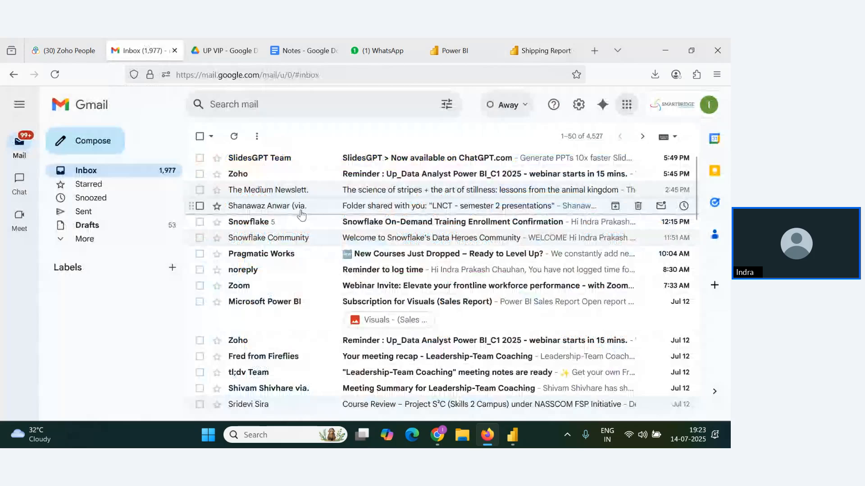
# - Read the Microsoft Power BI subscription e-mail for Visuals (Sales Report) and preview its attachment, Visuals - (Sales Report).png
pyautogui.click(305, 301)
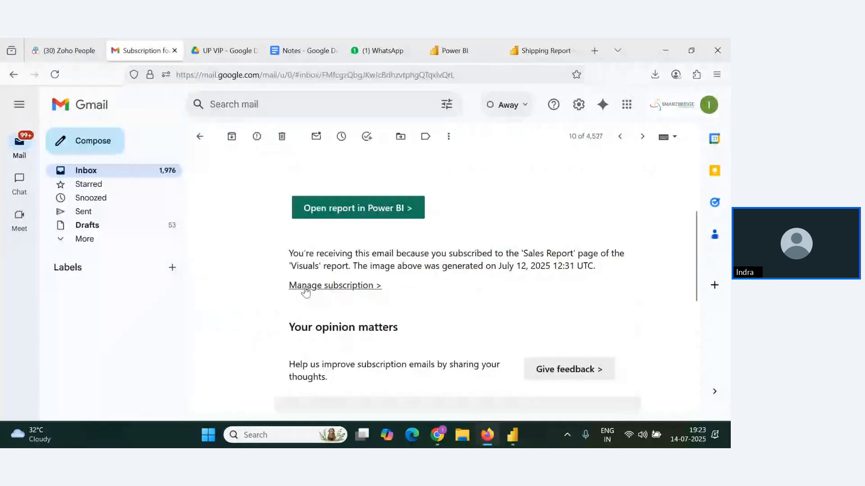
pyautogui.scroll(3, 278, 213)
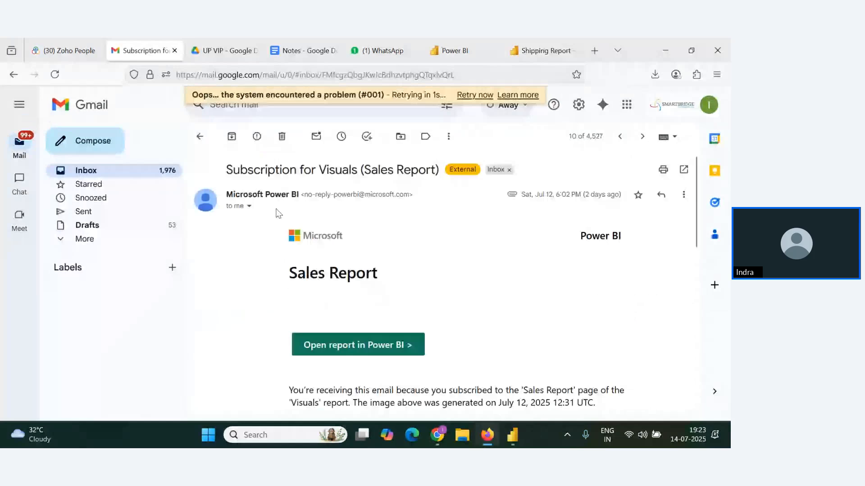
pyautogui.scroll(-5, 435, 258)
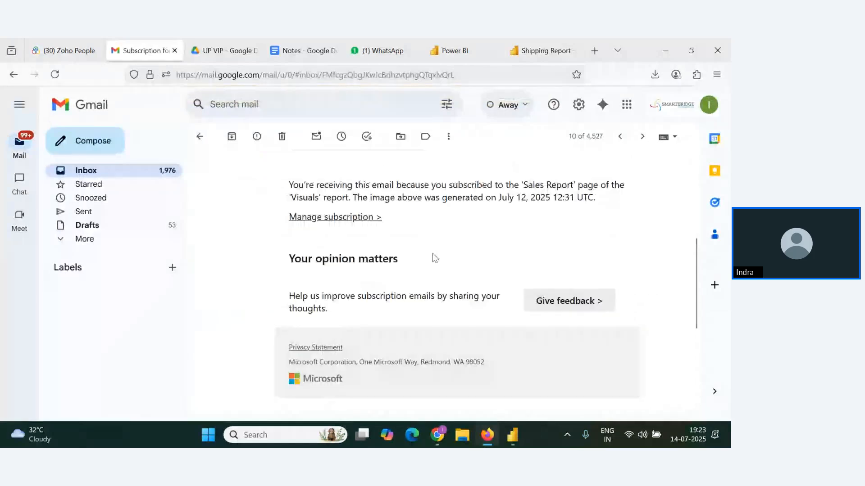
pyautogui.scroll(-3, 457, 300)
pyautogui.scroll(-2, 457, 301)
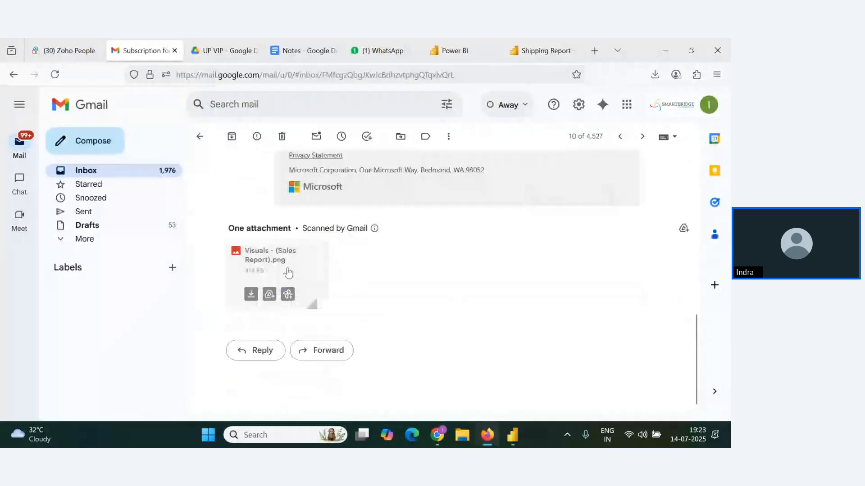
pyautogui.click(284, 272)
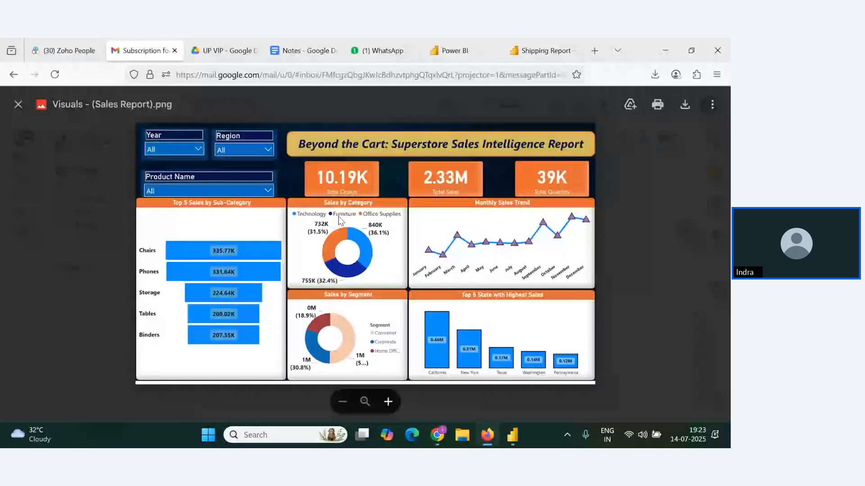
pyautogui.click(19, 107)
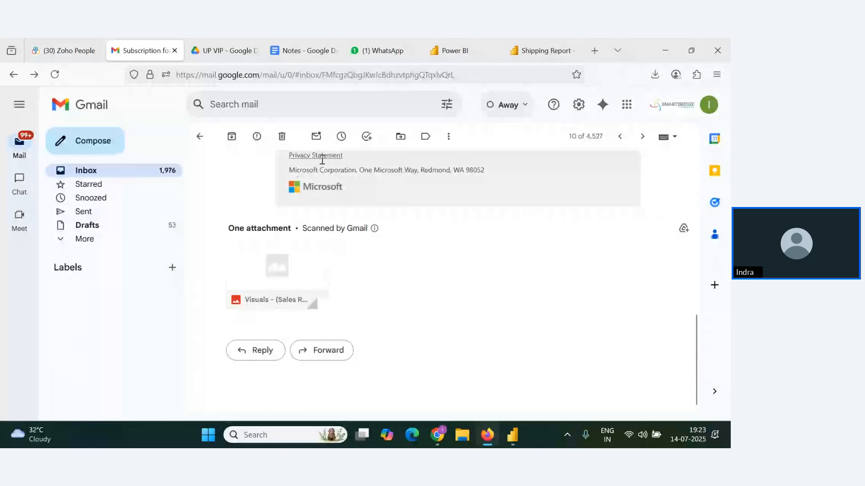
# - Return to the Power BI report, open its alert settings and display the Sales Report page
pyautogui.click(544, 51)
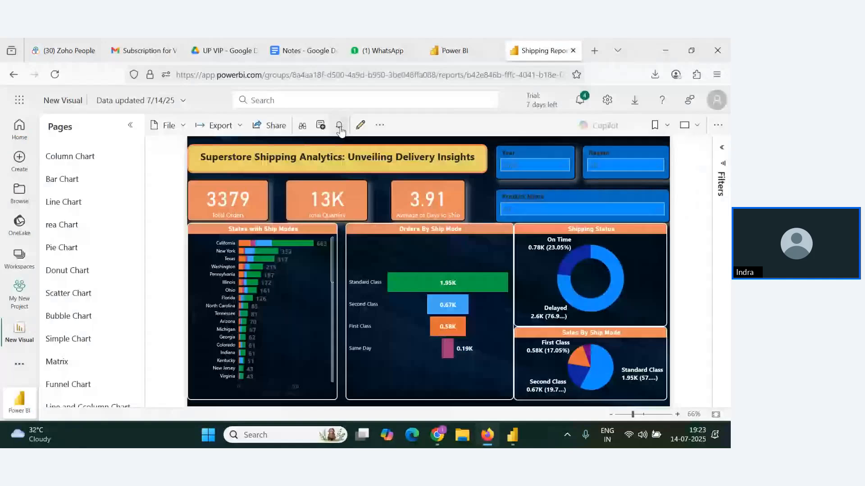
pyautogui.click(339, 126)
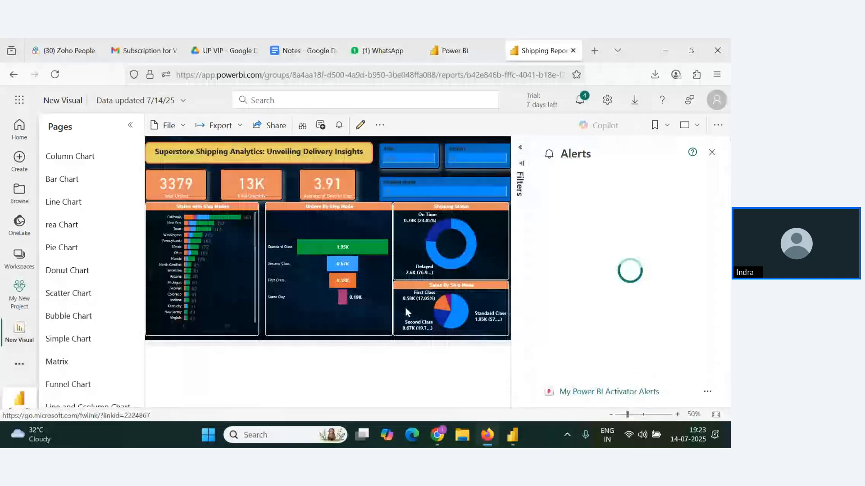
pyautogui.scroll(-4, 94, 359)
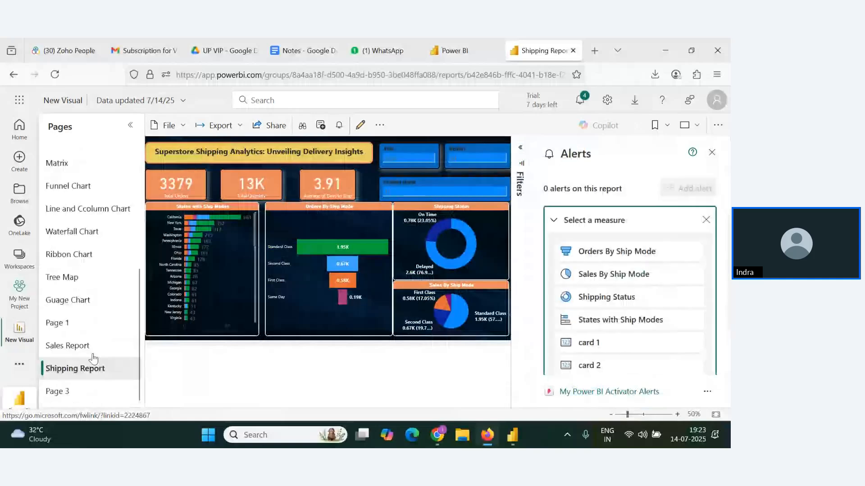
pyautogui.click(111, 347)
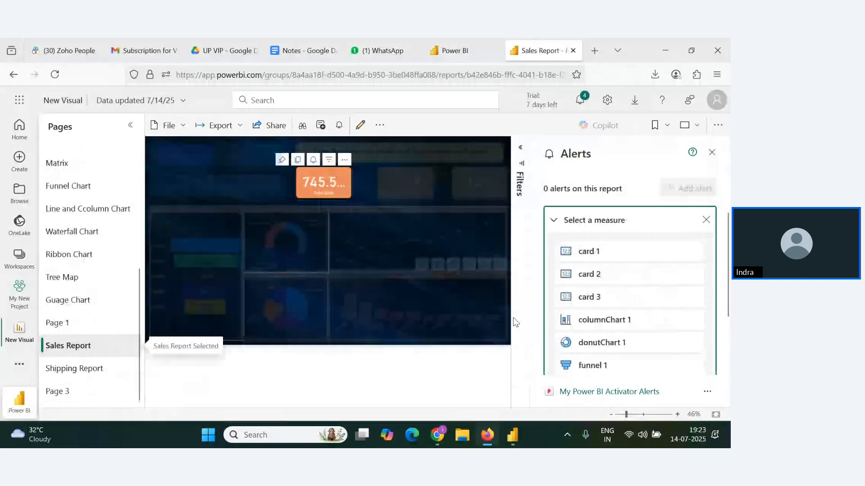
pyautogui.click(512, 435)
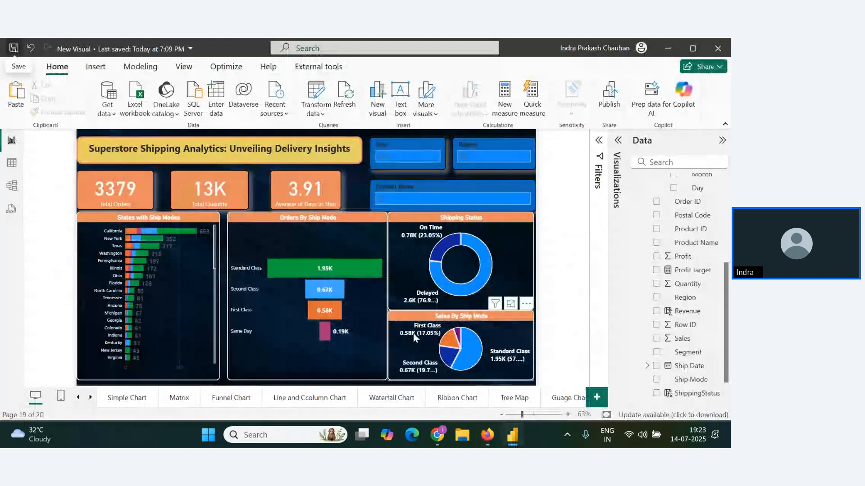
pyautogui.hotkey('alt', 'Tab')
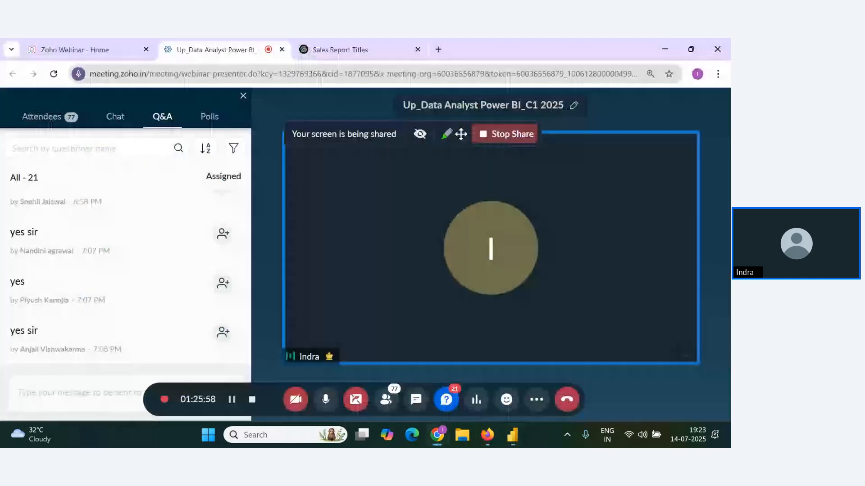
pyautogui.hotkey('alt', 'Tab')
pyautogui.hotkey('alt', 'Tab')
pyautogui.click(399, 232)
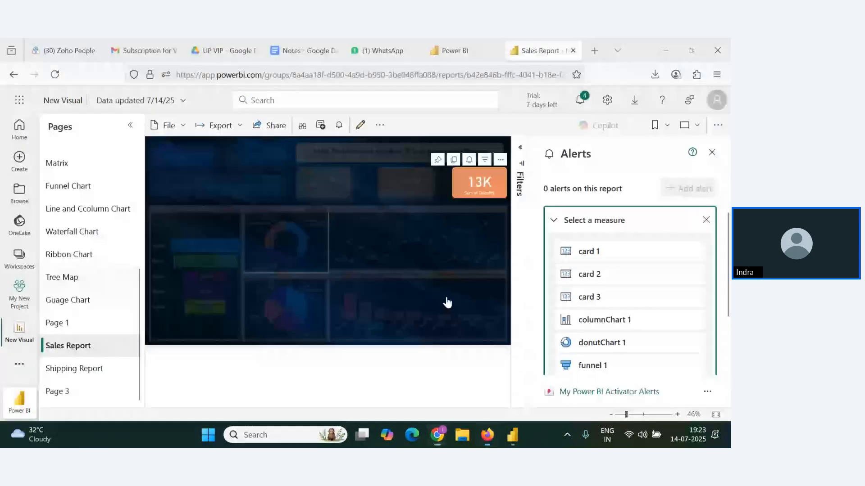
# - Examine which visuals and measures on the Sales Report page can be chosen for an alert, including card 1's Sales measure
pyautogui.click(603, 298)
pyautogui.scroll(-3, 604, 318)
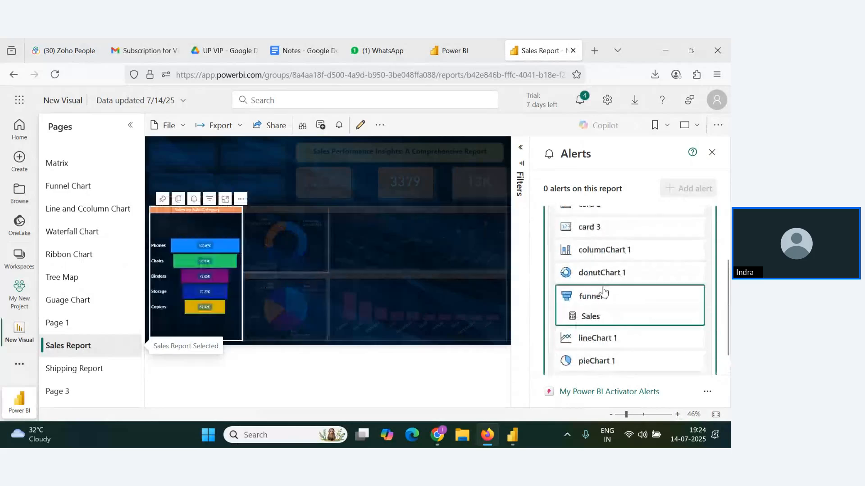
pyautogui.scroll(3, 603, 338)
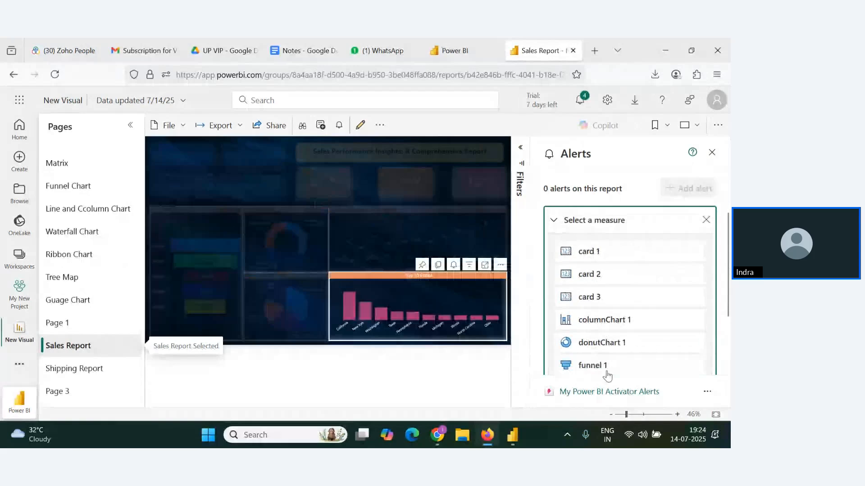
pyautogui.click(592, 252)
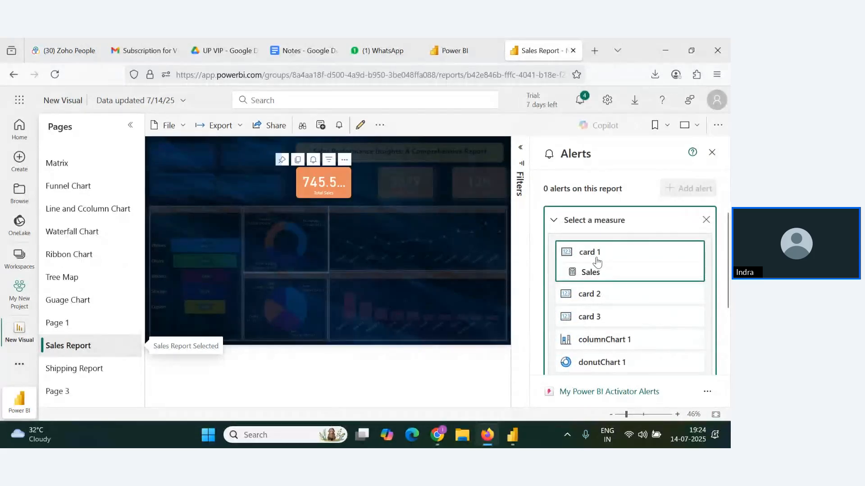
pyautogui.click(596, 262)
pyautogui.scroll(-1, 634, 295)
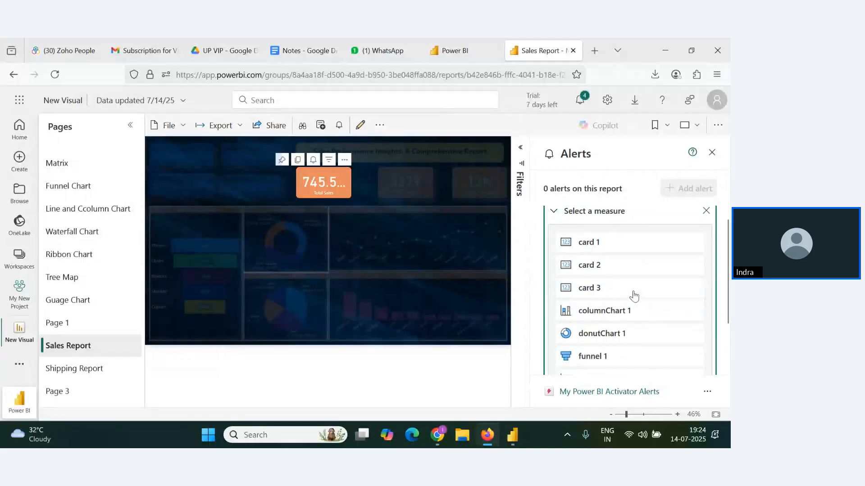
pyautogui.scroll(-2, 634, 294)
pyautogui.scroll(-1, 721, 329)
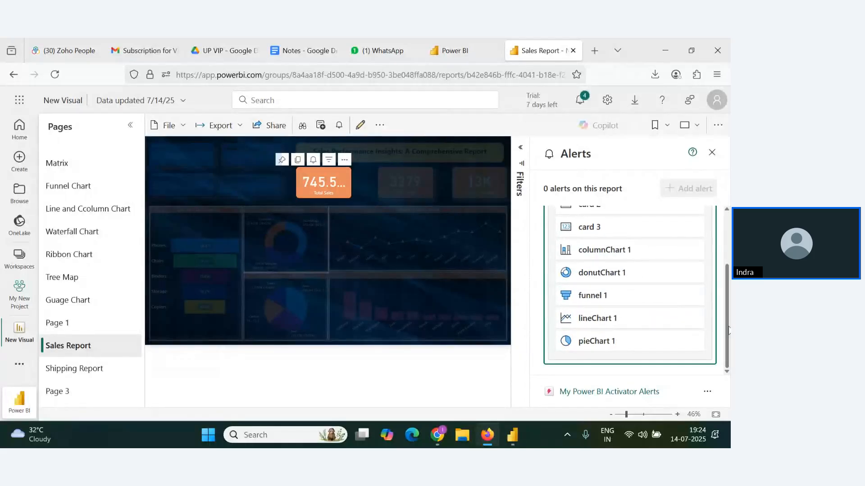
pyautogui.scroll(3, 728, 330)
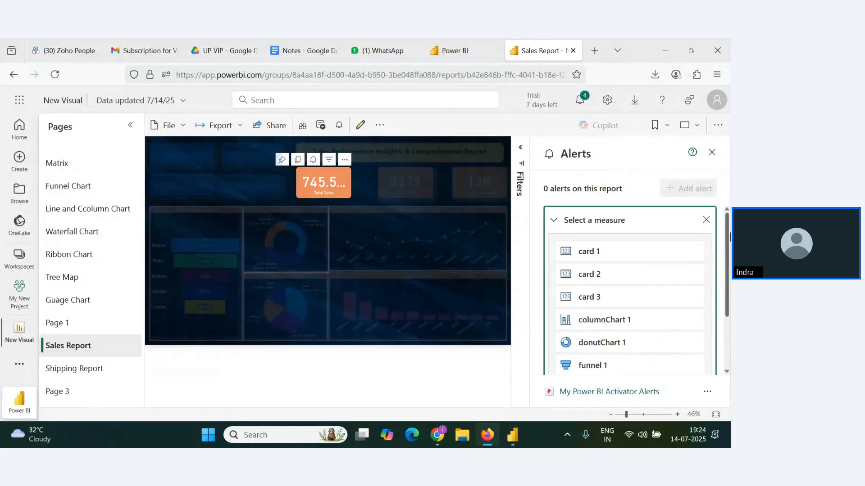
pyautogui.click(589, 262)
pyautogui.scroll(-2, 629, 273)
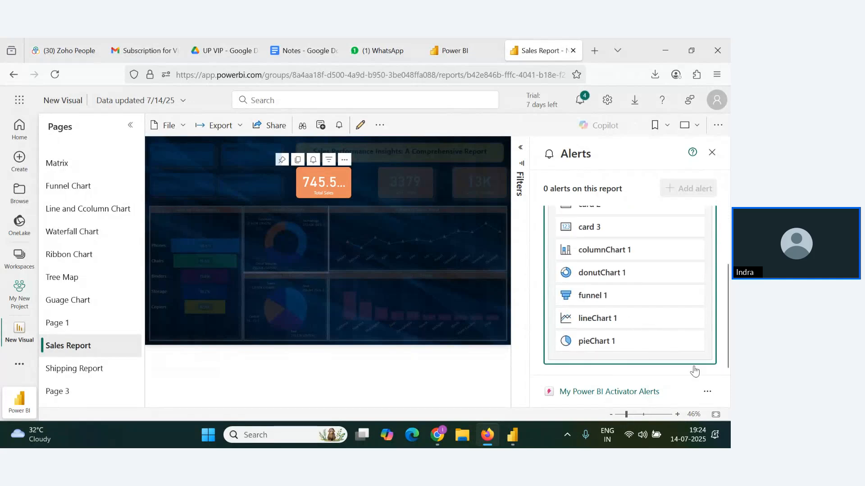
# - Inspect the workspace choices for storing the report's alerts, then dismiss the location selection without changing it
pyautogui.click(707, 391)
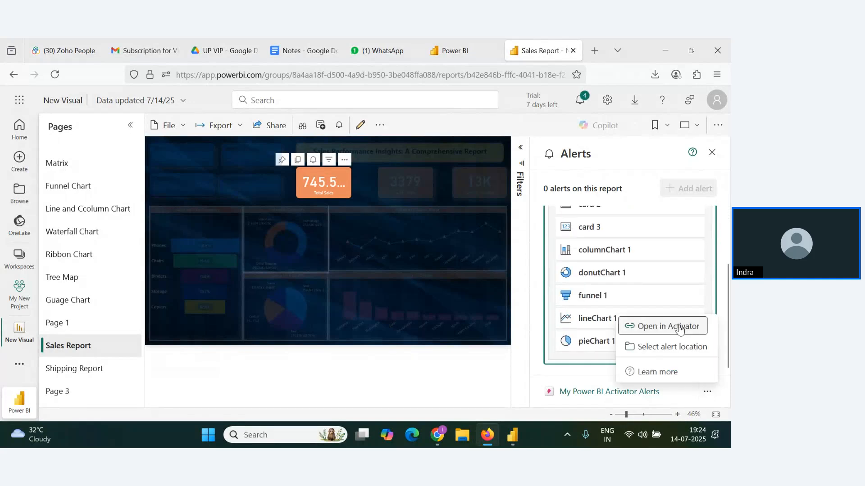
pyautogui.click(679, 347)
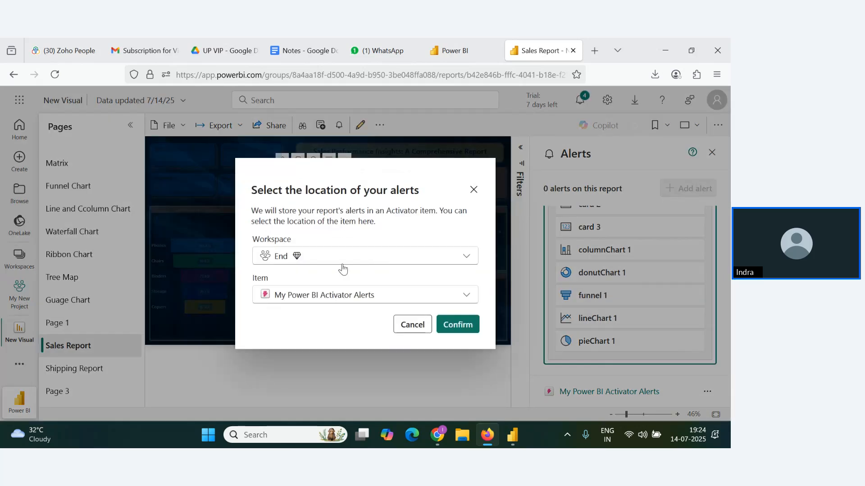
pyautogui.click(394, 257)
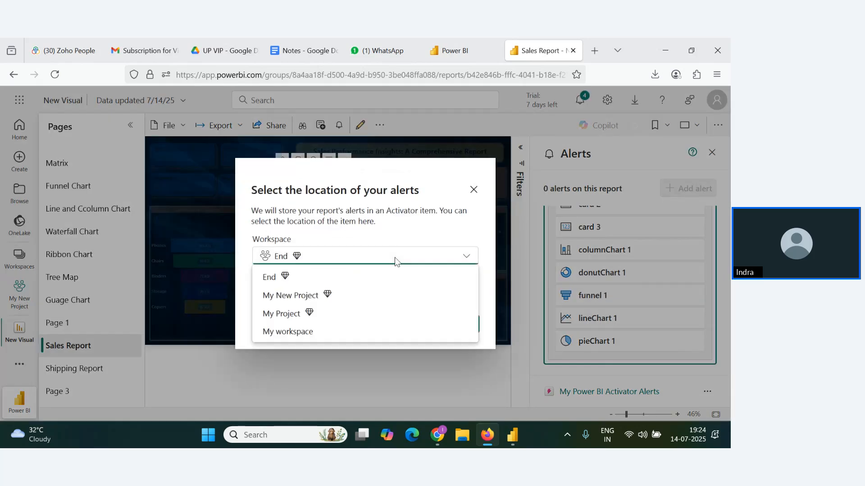
pyautogui.click(472, 190)
pyautogui.click(473, 190)
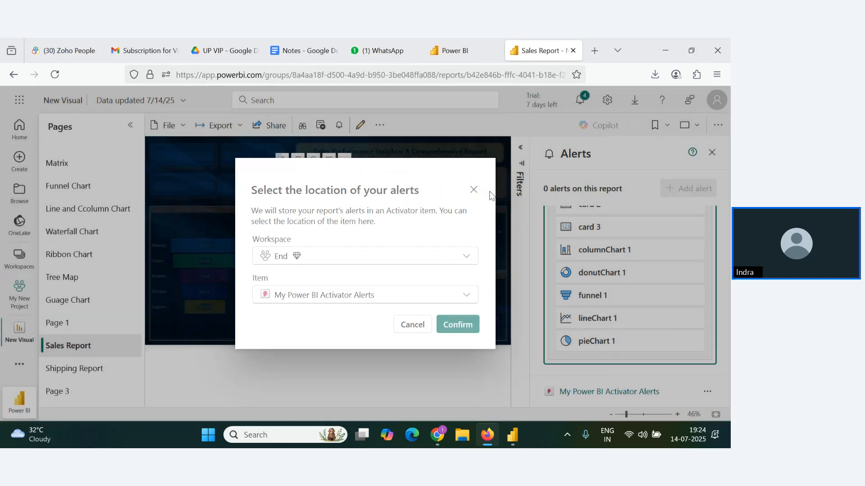
pyautogui.click(625, 273)
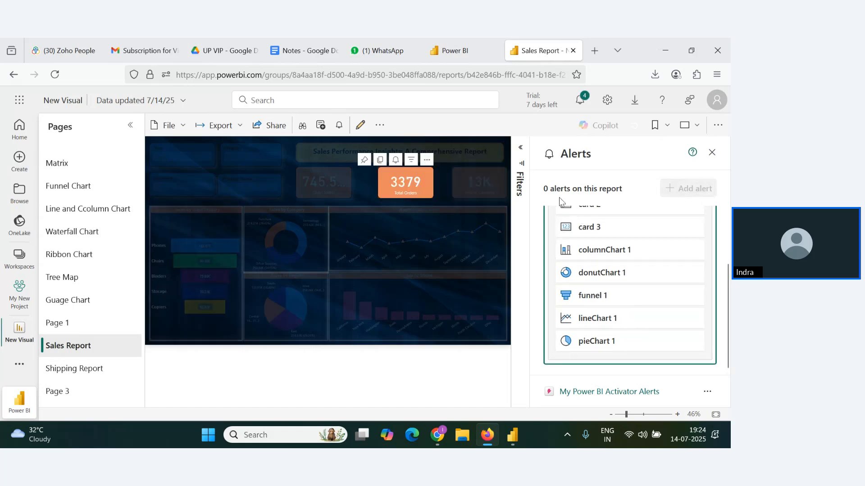
# - Create an alert on the Sales measure of funnel 1 on the Sales Report page
pyautogui.click(593, 299)
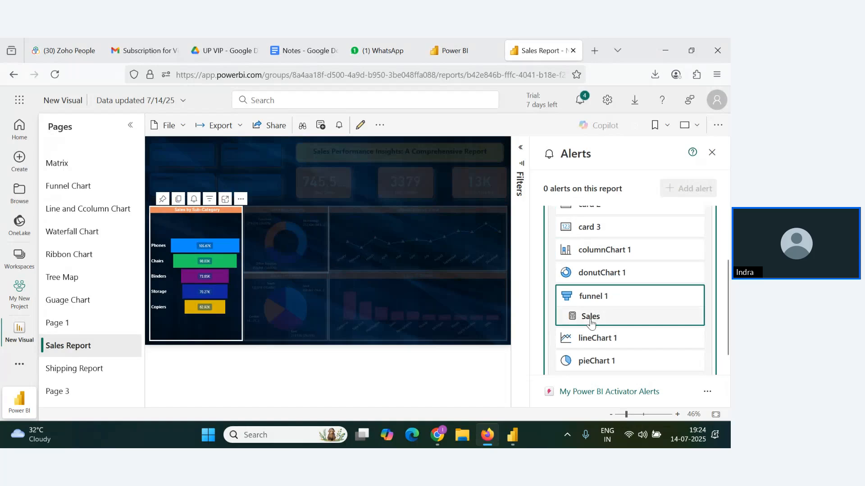
pyautogui.click(590, 316)
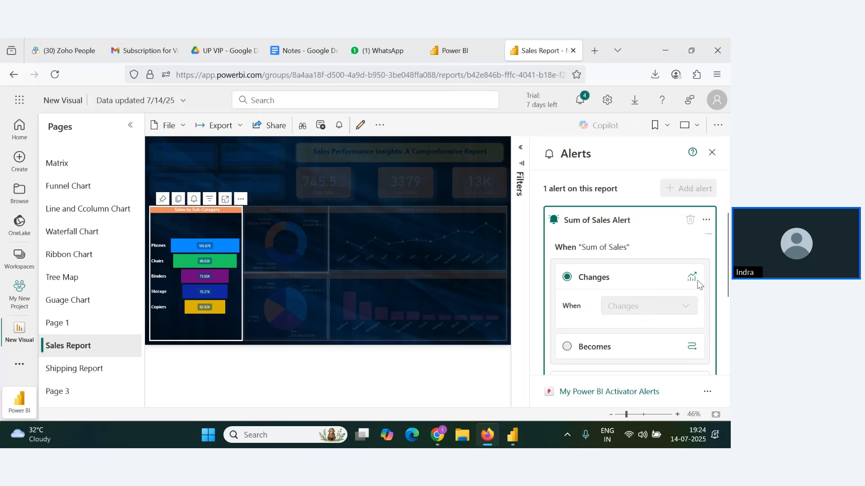
pyautogui.scroll(-2, 620, 304)
pyautogui.scroll(1, 621, 304)
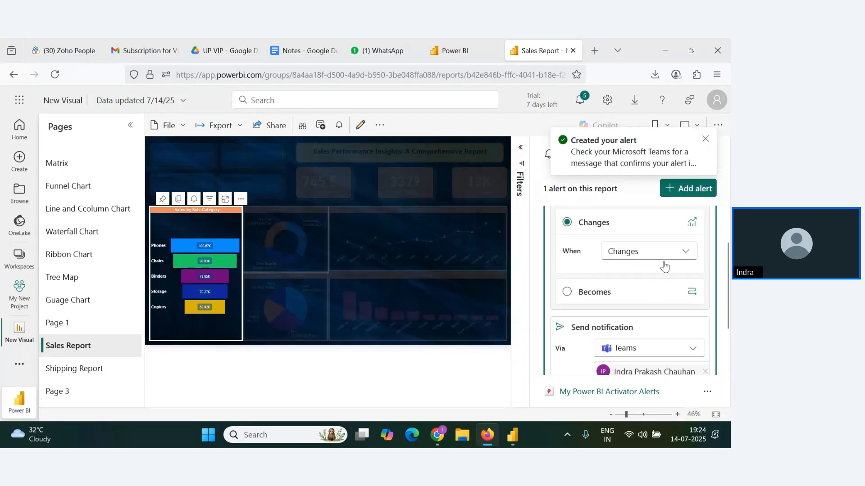
# - Set the Sum of Sales alert to trigger when the value decreases by 5 percent and to send its notification via Email
pyautogui.click(672, 261)
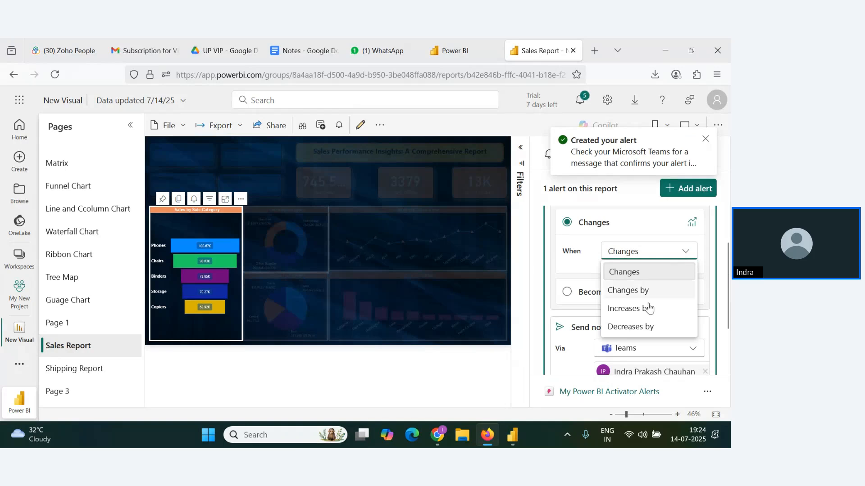
pyautogui.click(631, 327)
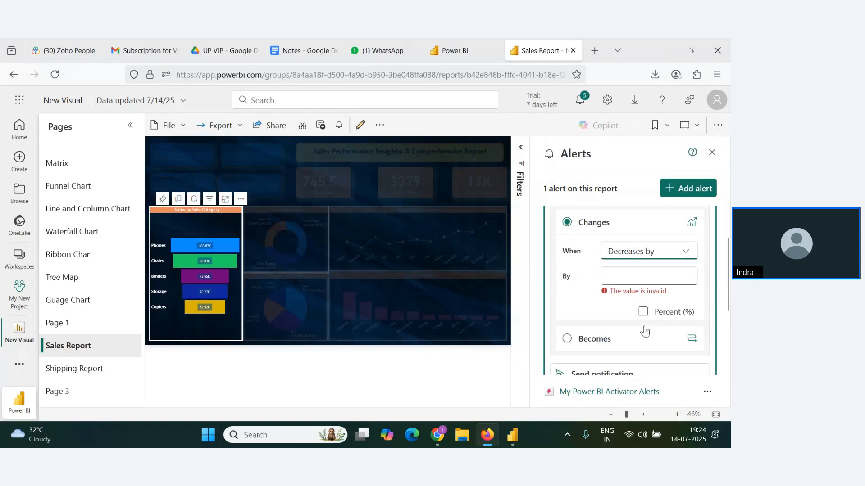
pyautogui.click(626, 274)
pyautogui.write('10')
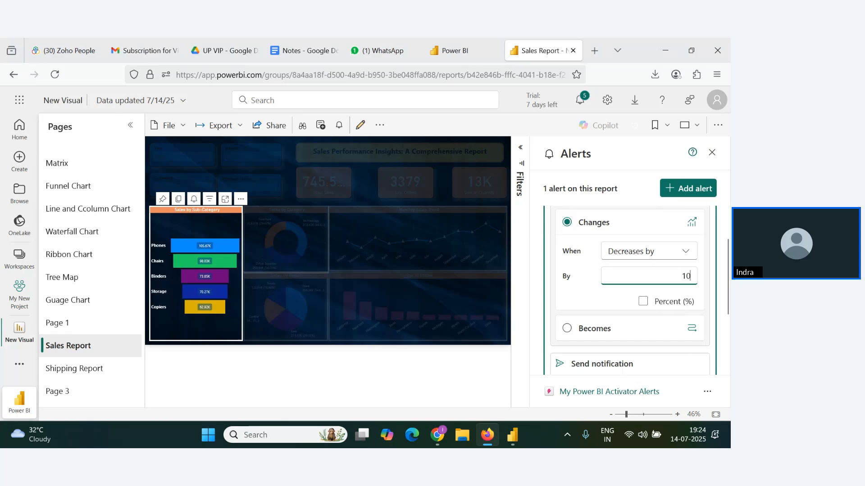
pyautogui.click(643, 301)
pyautogui.doubleClick(696, 277)
pyautogui.write('5')
pyautogui.scroll(-3, 649, 288)
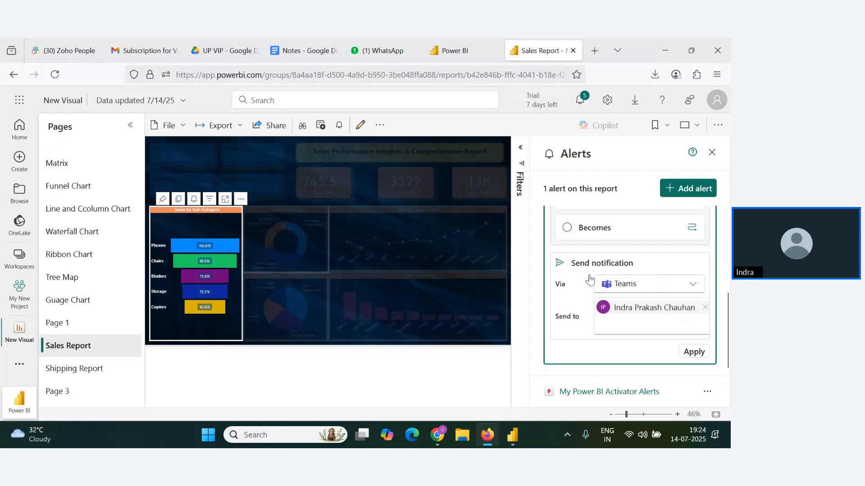
pyautogui.click(672, 291)
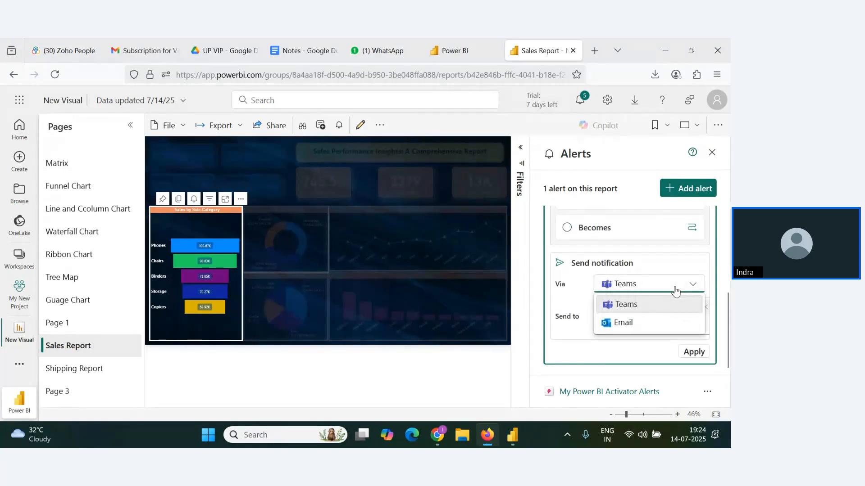
pyautogui.click(649, 323)
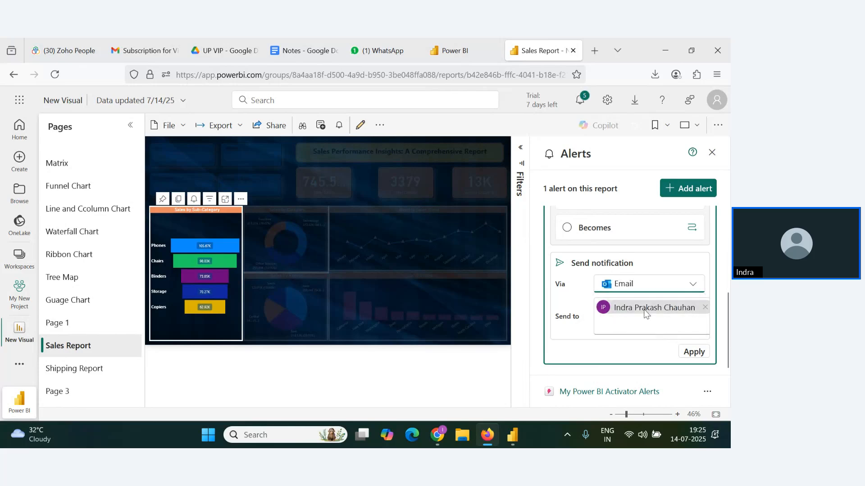
# - Switch the Sum of Sales alert's condition to Increases by, and close the alert settings without applying the edits
pyautogui.scroll(1, 652, 355)
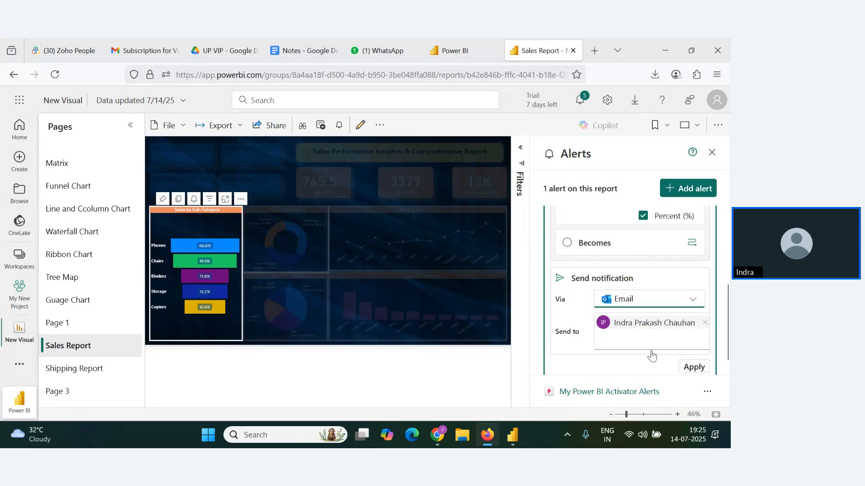
pyautogui.scroll(3, 652, 356)
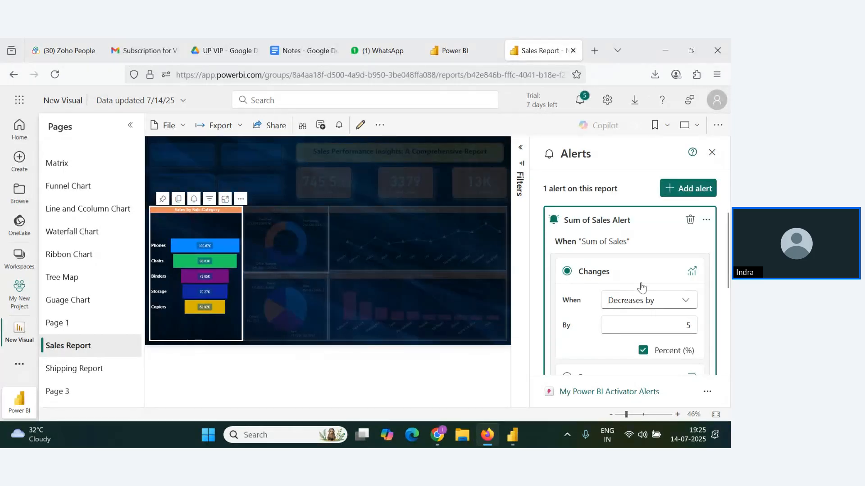
pyautogui.click(665, 306)
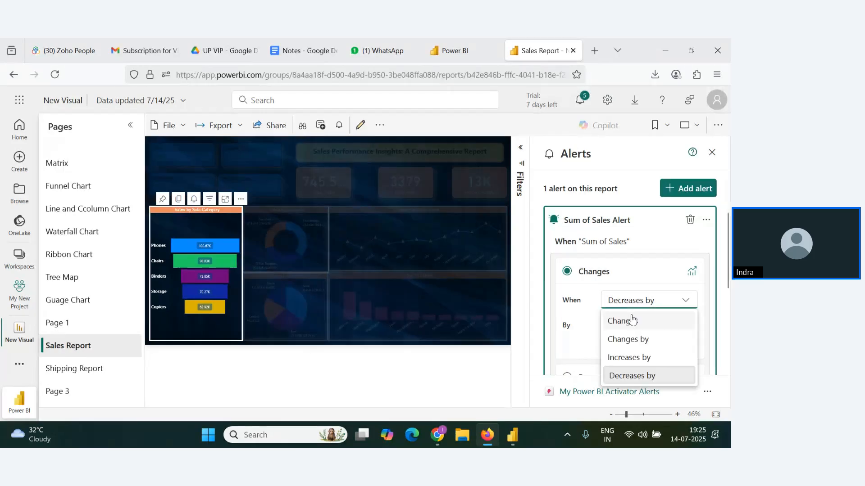
pyautogui.click(627, 358)
pyautogui.doubleClick(682, 325)
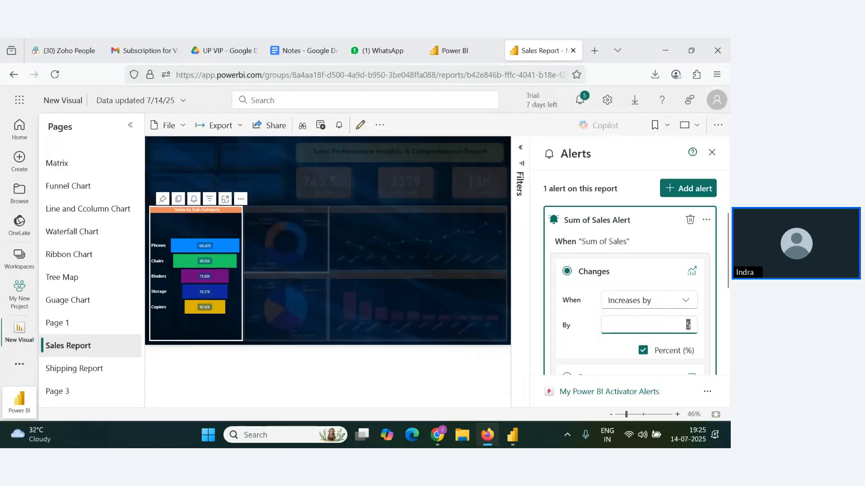
pyautogui.scroll(-3, 688, 324)
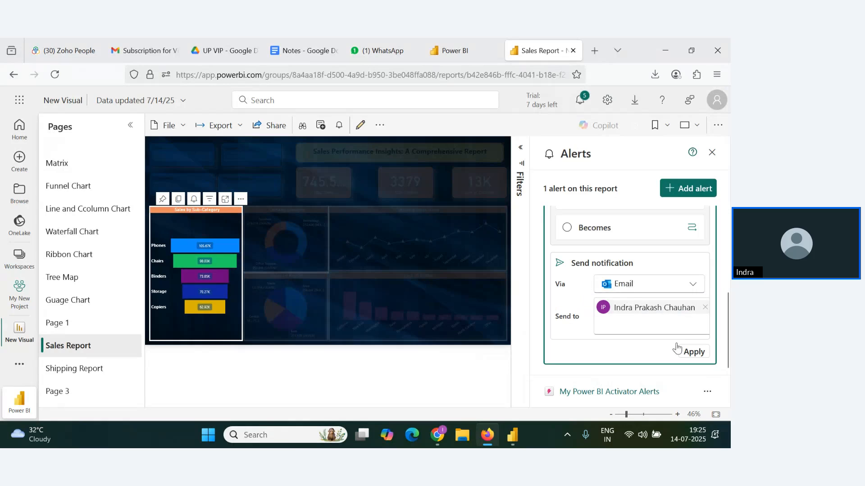
pyautogui.click(712, 152)
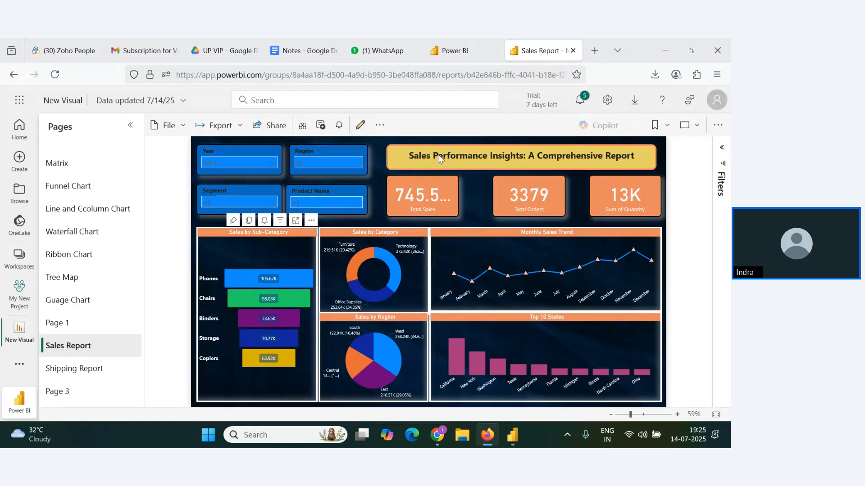
# - Edit the report to add a pie chart of Profit by Category on Page 3, then return to reading view without saving
pyautogui.click(359, 127)
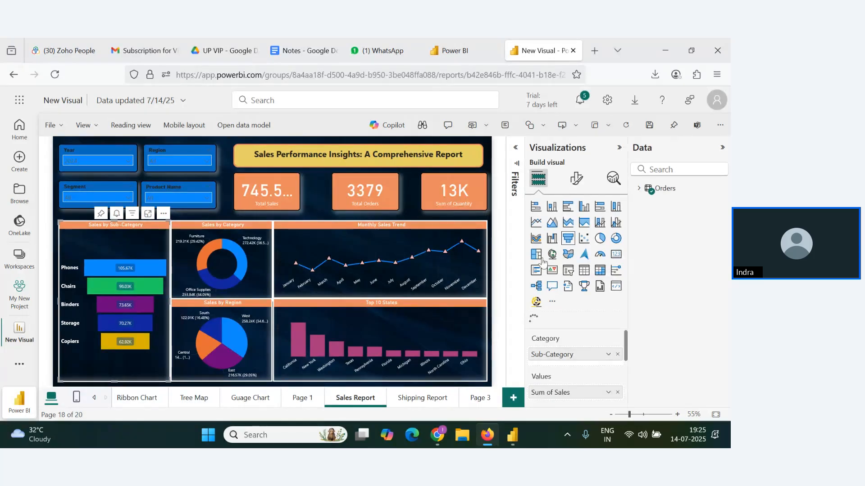
pyautogui.click(479, 399)
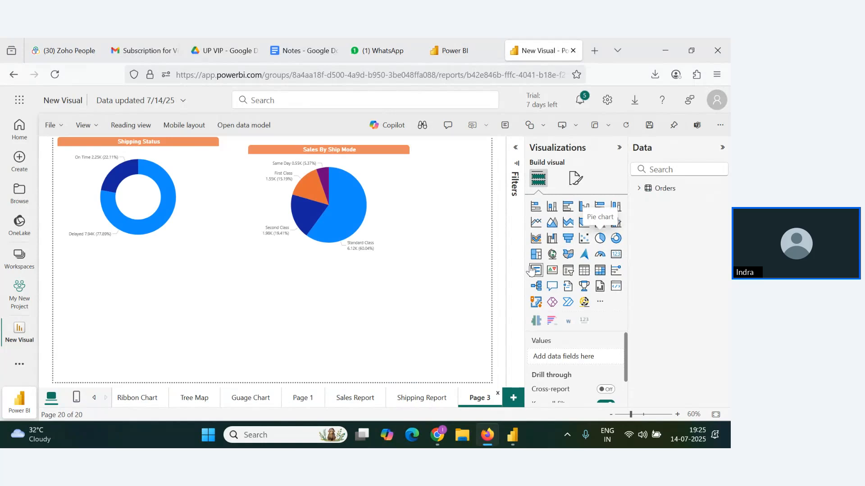
pyautogui.click(600, 238)
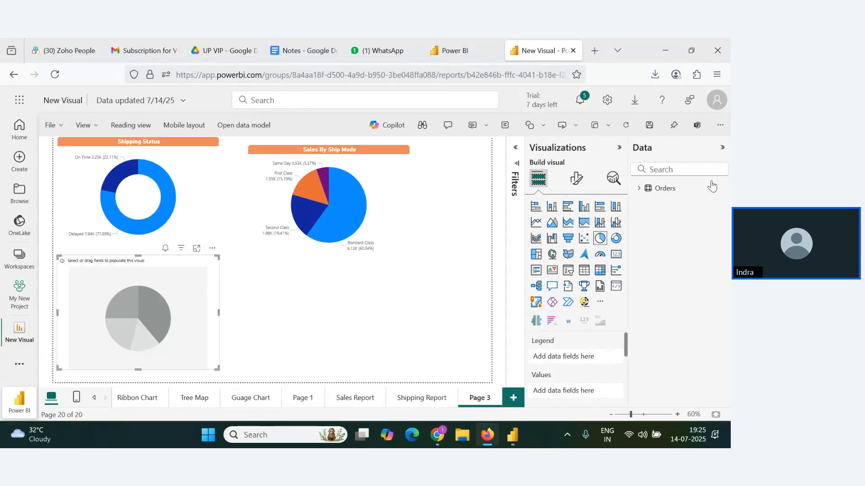
pyautogui.click(639, 188)
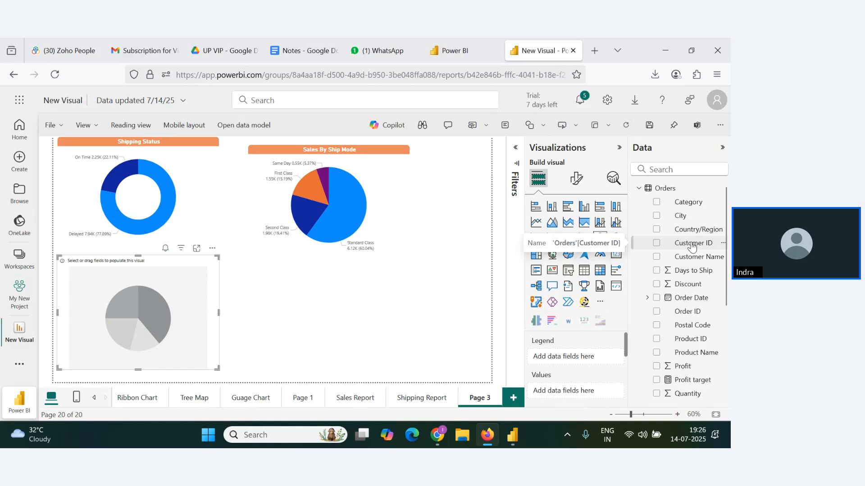
pyautogui.moveTo(693, 247); pyautogui.dragTo(705, 279)
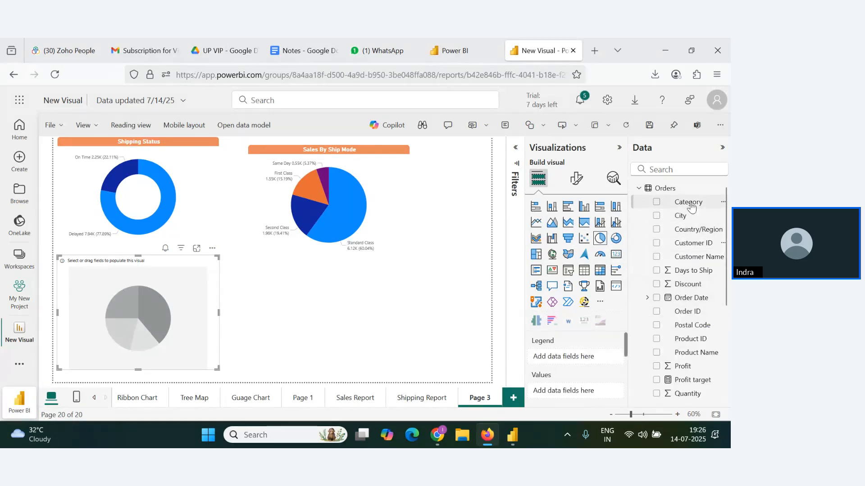
pyautogui.moveTo(691, 206); pyautogui.dragTo(584, 360)
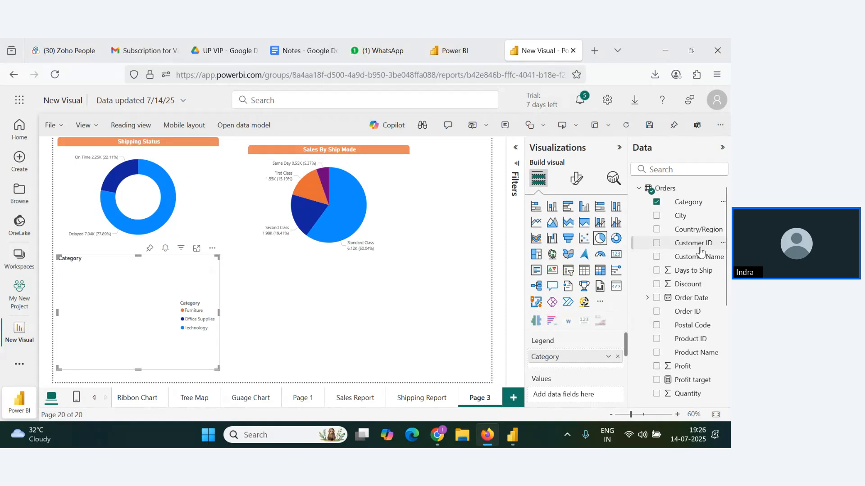
pyautogui.click(689, 369)
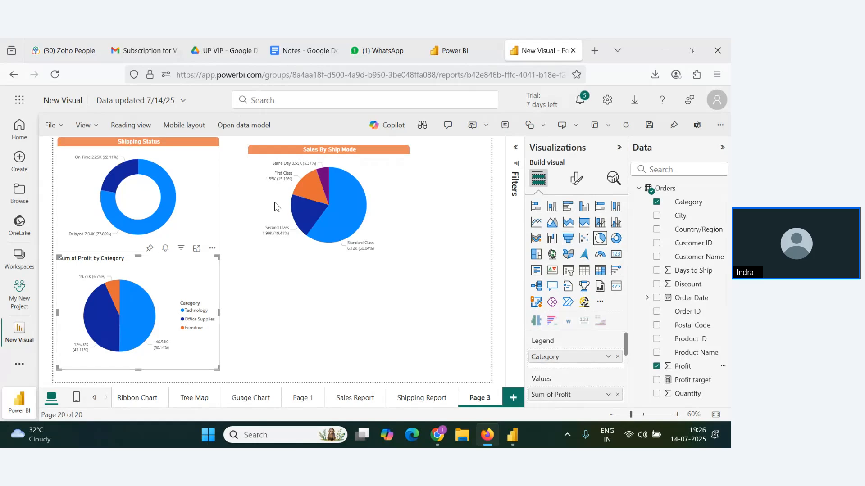
pyautogui.click(130, 130)
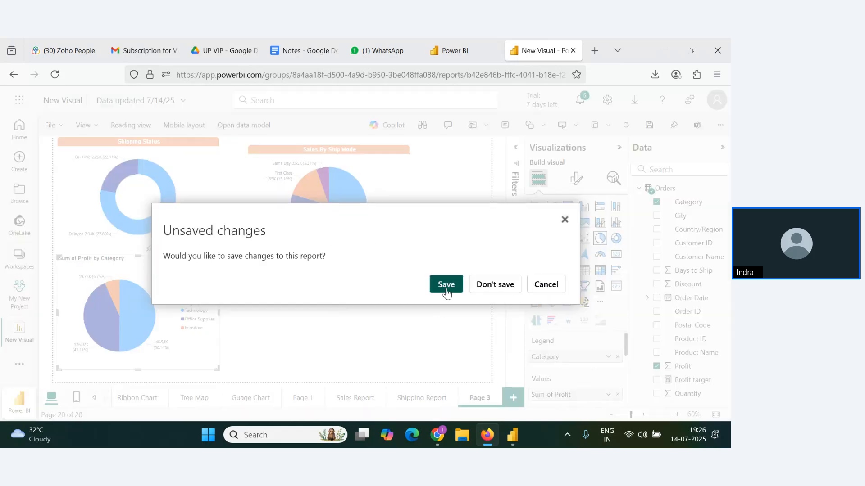
pyautogui.click(502, 294)
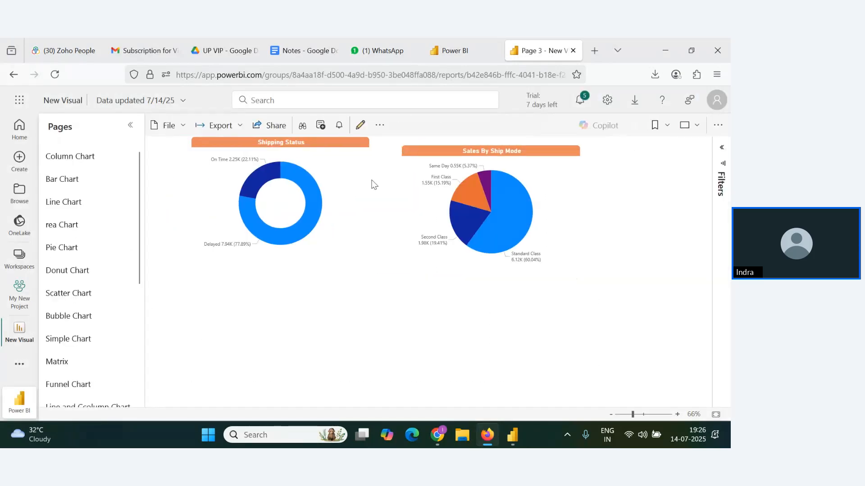
# - Get insights for Page 3 and check both the full list and the top insights
pyautogui.click(380, 125)
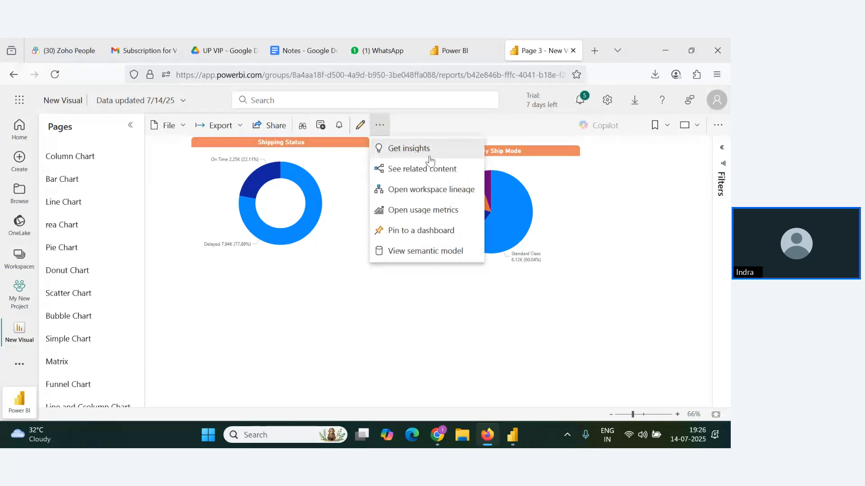
pyautogui.click(403, 150)
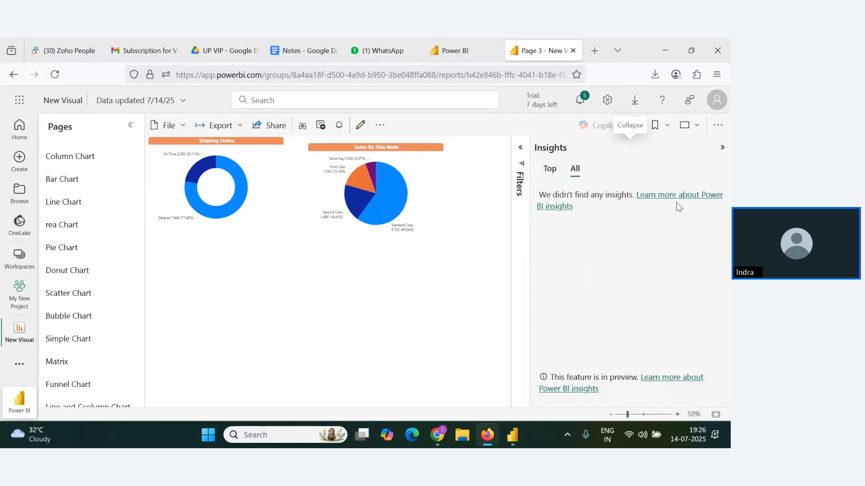
pyautogui.click(561, 177)
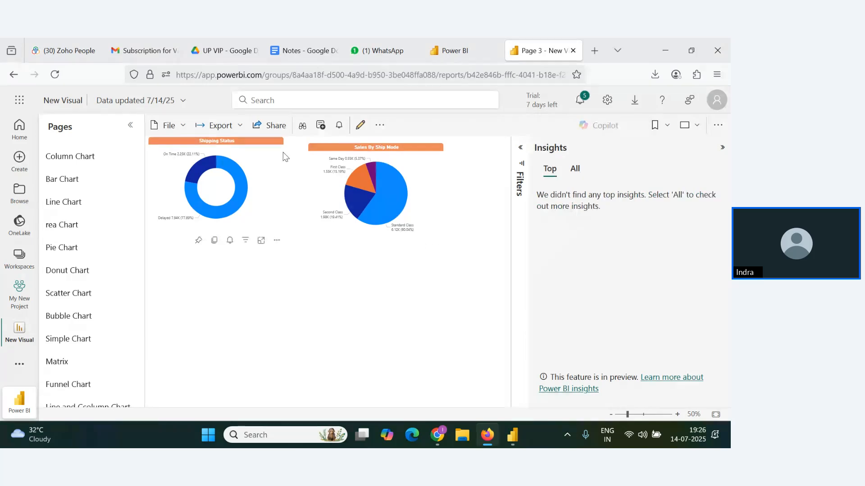
# - View the report's semantic model and examine its details and the columns and measures of the Orders table
pyautogui.click(379, 125)
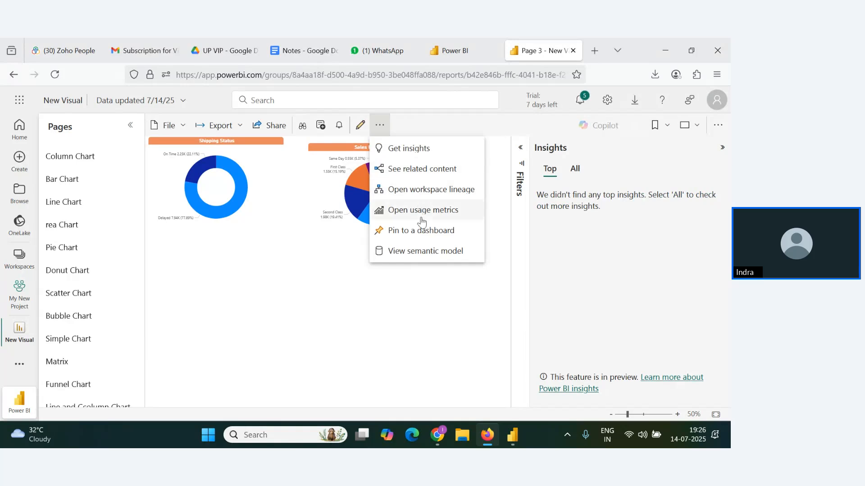
pyautogui.click(409, 252)
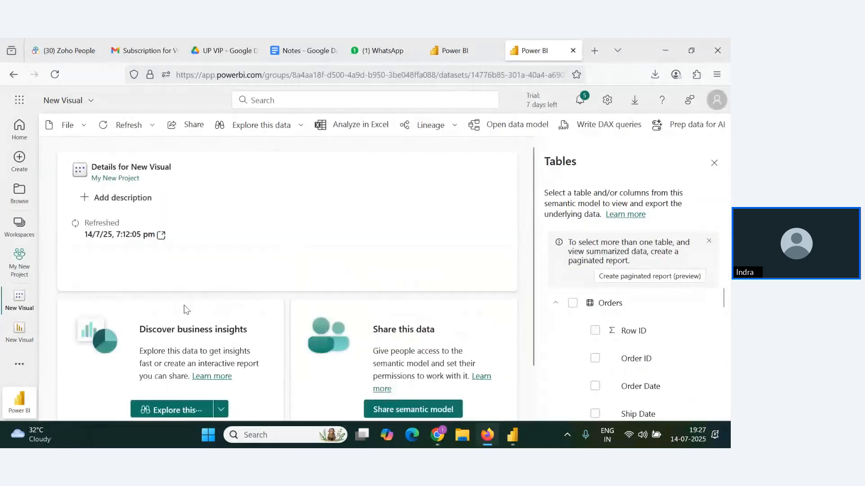
pyautogui.scroll(-2, 340, 375)
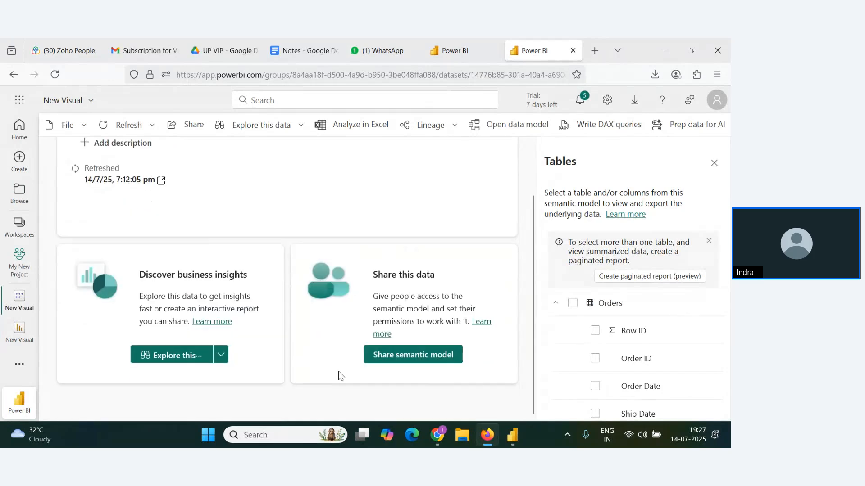
pyautogui.scroll(2, 156, 265)
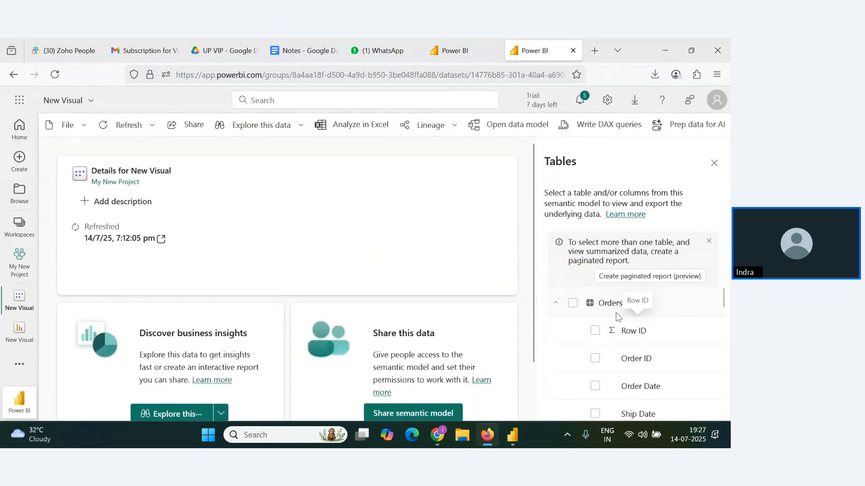
pyautogui.scroll(-3, 635, 329)
pyautogui.scroll(-10, 635, 329)
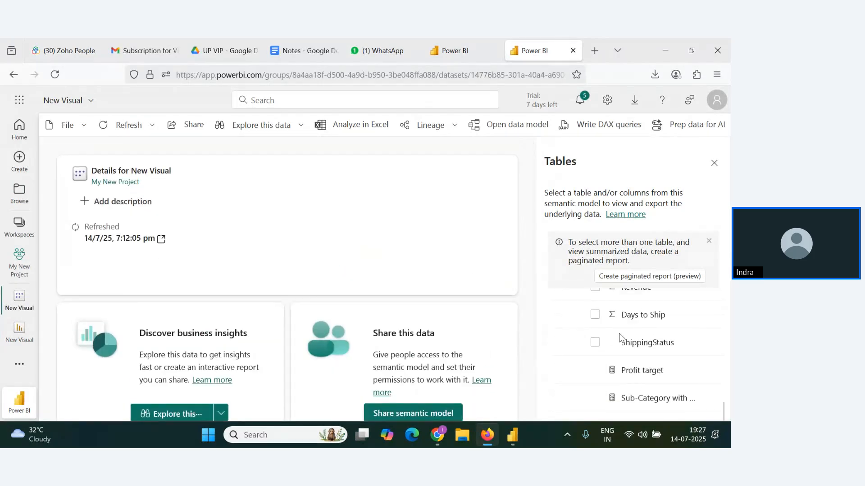
# - Return to the New Visual report and show its related content
pyautogui.click(24, 328)
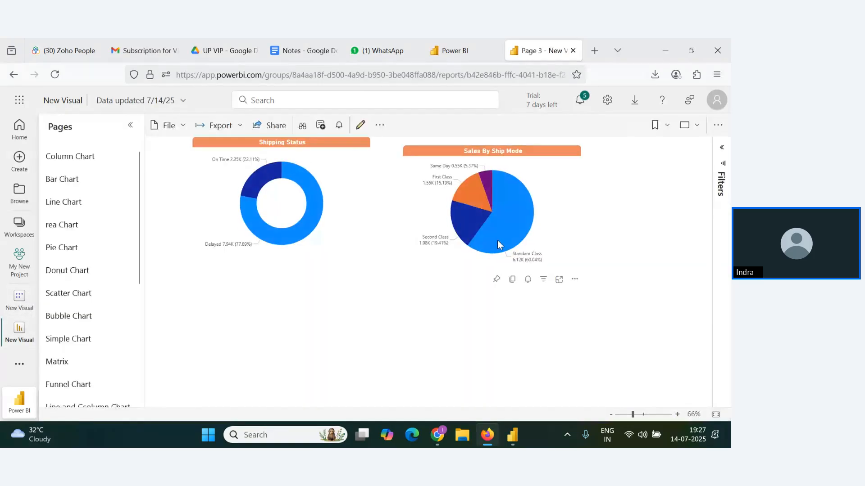
pyautogui.click(380, 125)
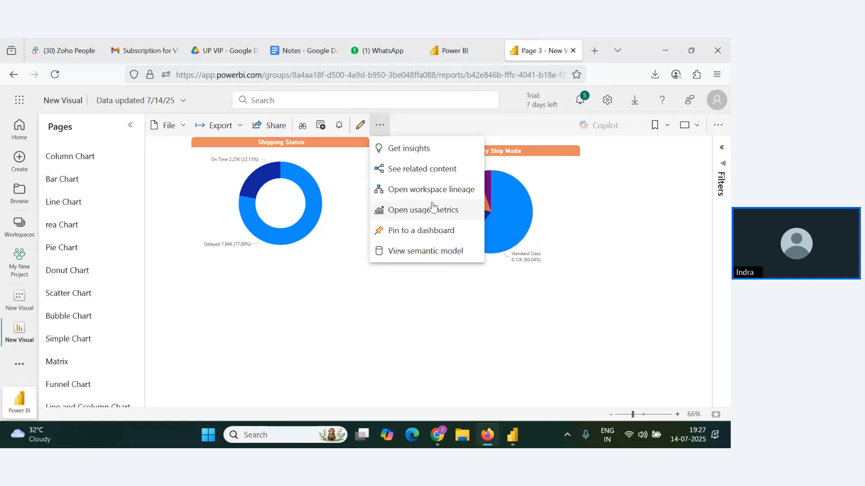
pyautogui.click(427, 169)
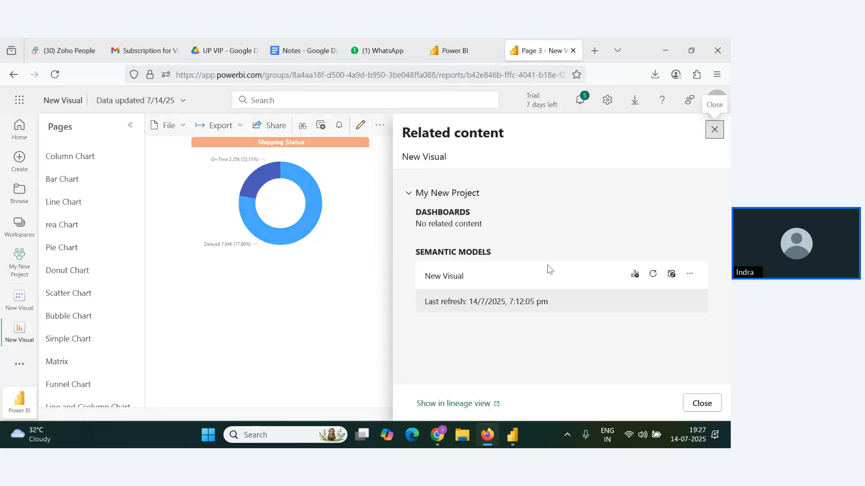
# - Refresh the New Visual semantic model from the related content and close the related content
pyautogui.click(653, 275)
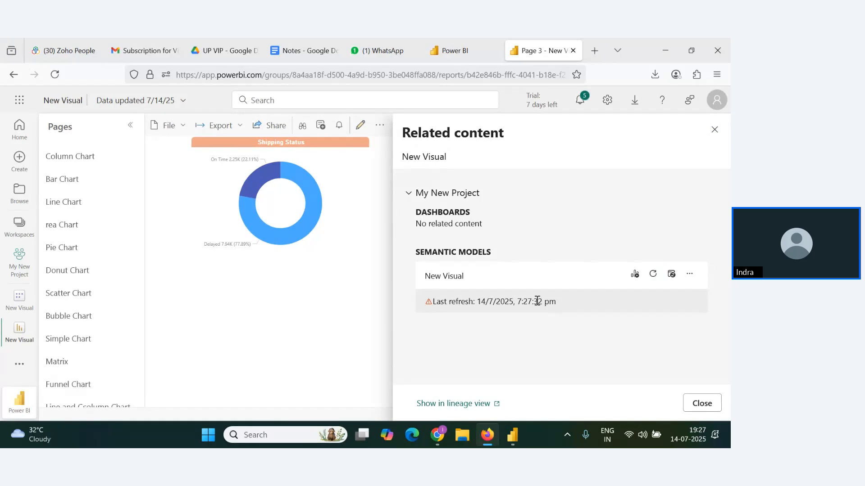
pyautogui.click(714, 129)
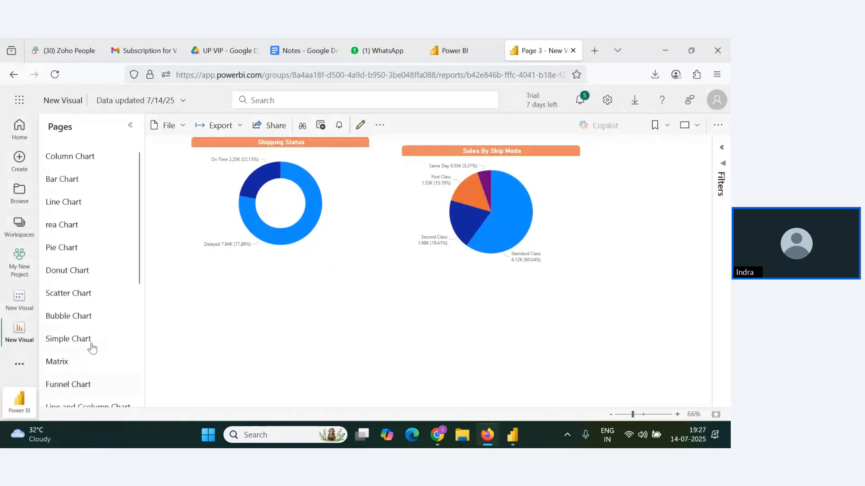
# - Go to the Shipping Report page, show its related content and view it in lineage view
pyautogui.scroll(-5, 90, 349)
pyautogui.click(77, 373)
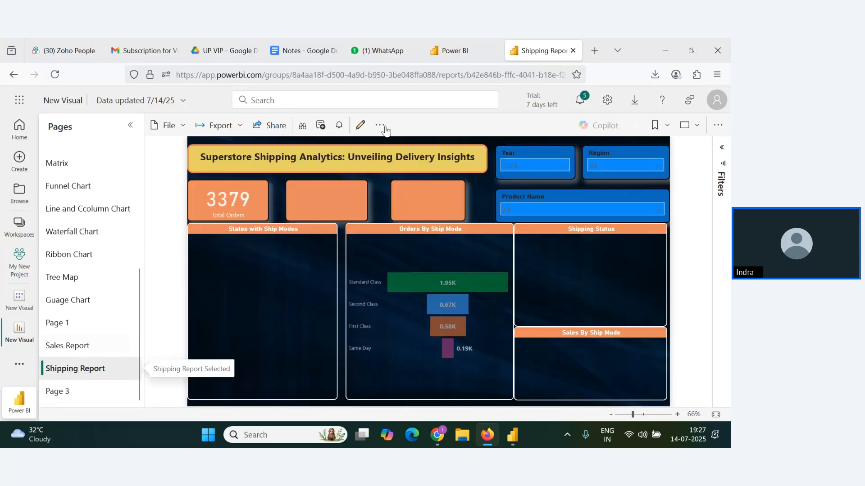
pyautogui.click(379, 125)
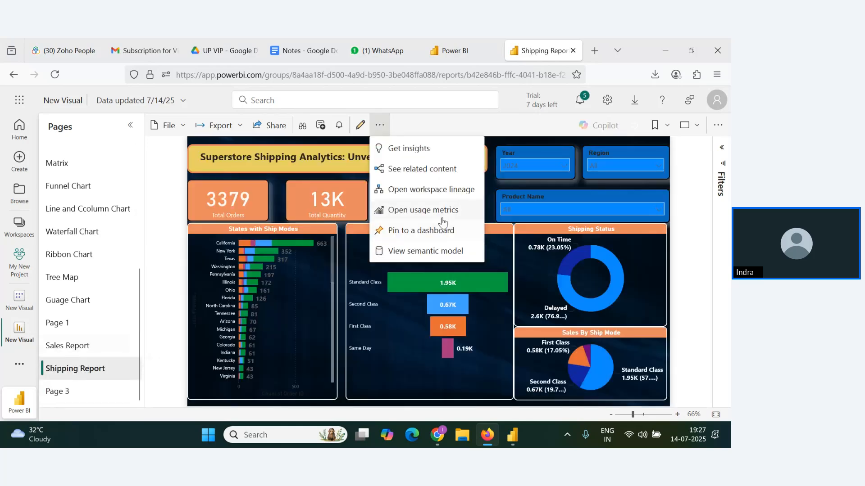
pyautogui.click(419, 170)
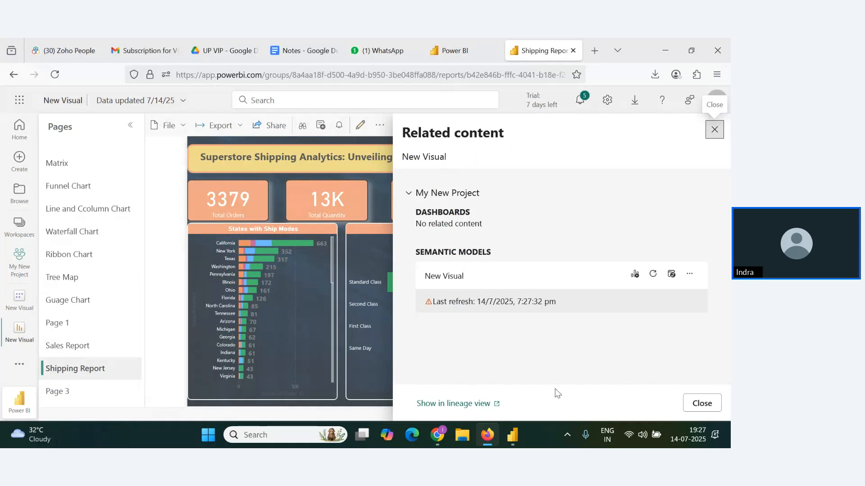
pyautogui.click(470, 405)
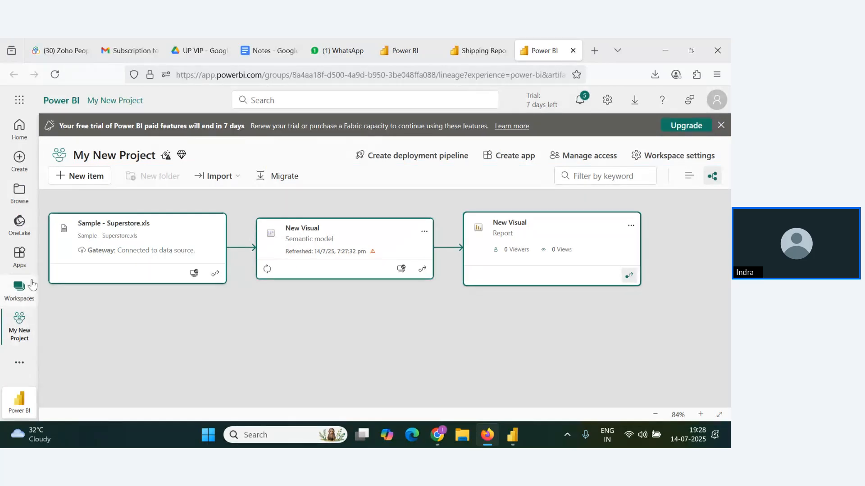
# - Select My New Project among the workspaces, then close the lineage view and return to the report
pyautogui.click(19, 289)
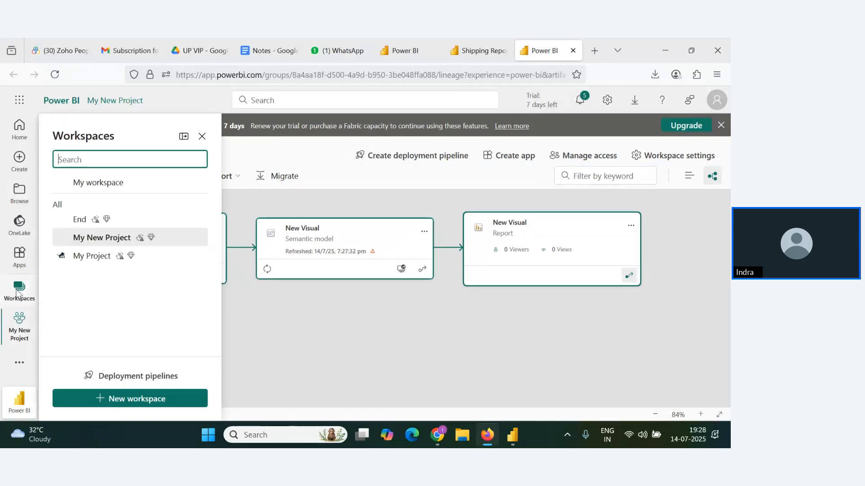
pyautogui.click(92, 239)
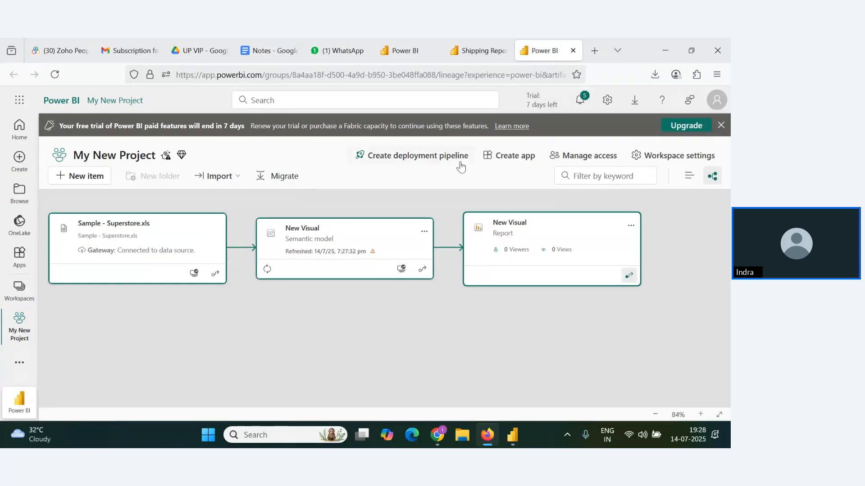
pyautogui.click(573, 53)
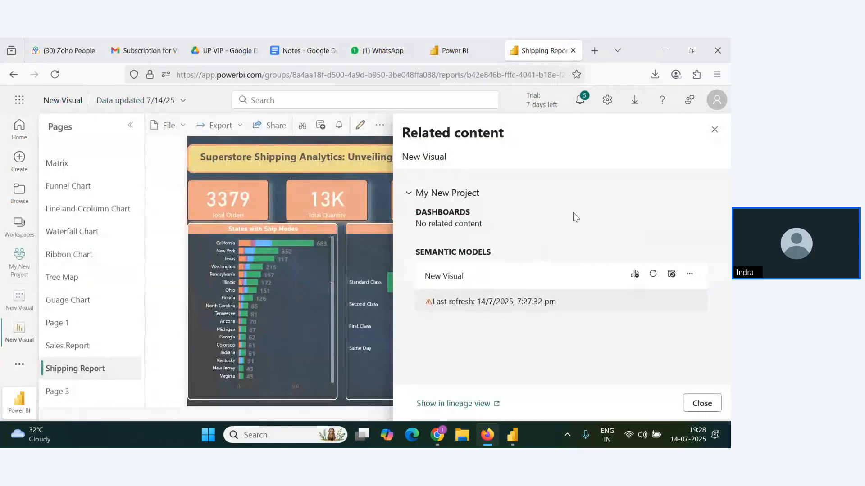
# - Close the related content and open the usage metrics for the New Visual report
pyautogui.click(716, 131)
pyautogui.click(380, 125)
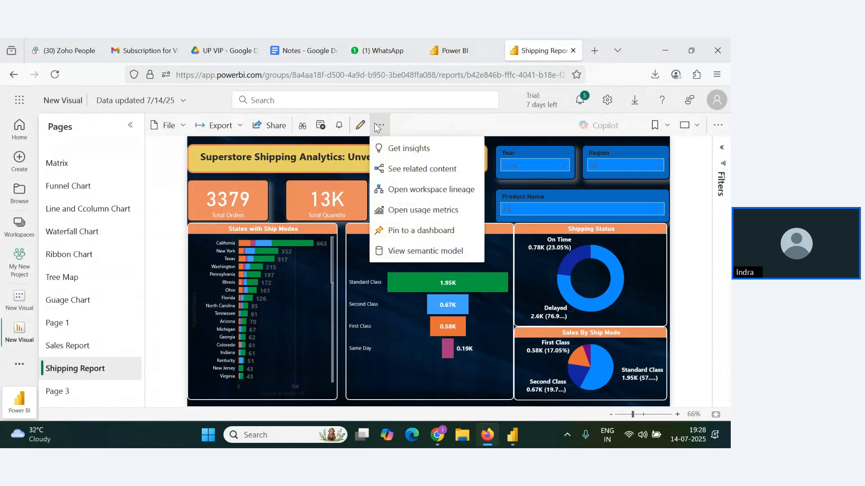
pyautogui.click(417, 210)
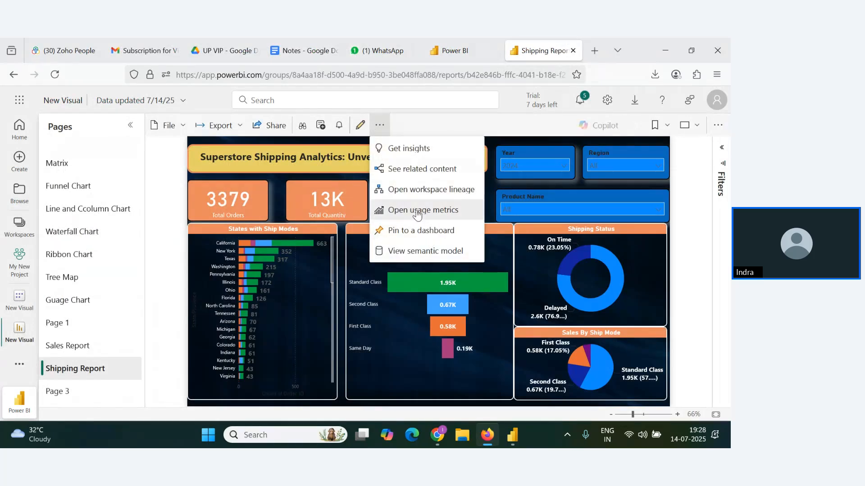
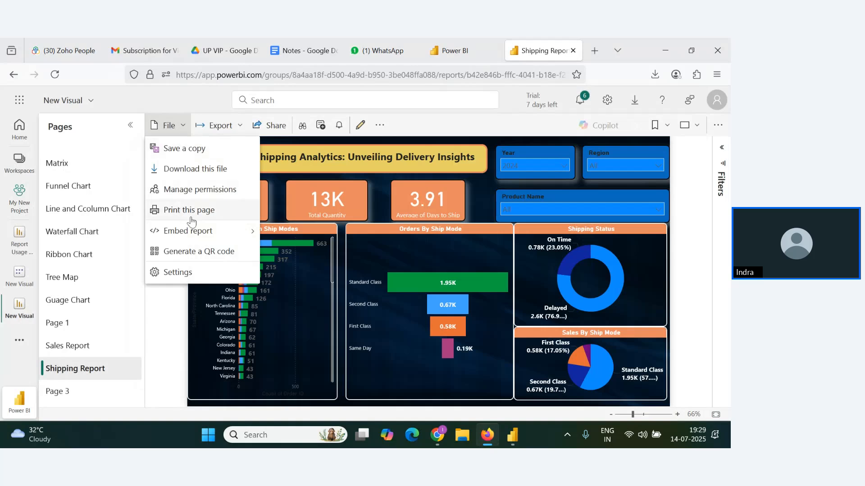
# - Look over the report's file options, including embedding, and the general Power BI settings, then close them
pyautogui.moveTo(202, 232)
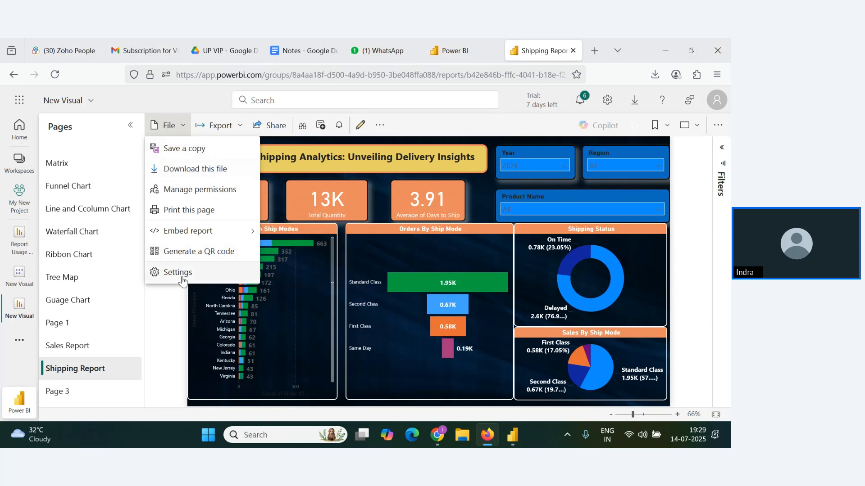
pyautogui.click(466, 124)
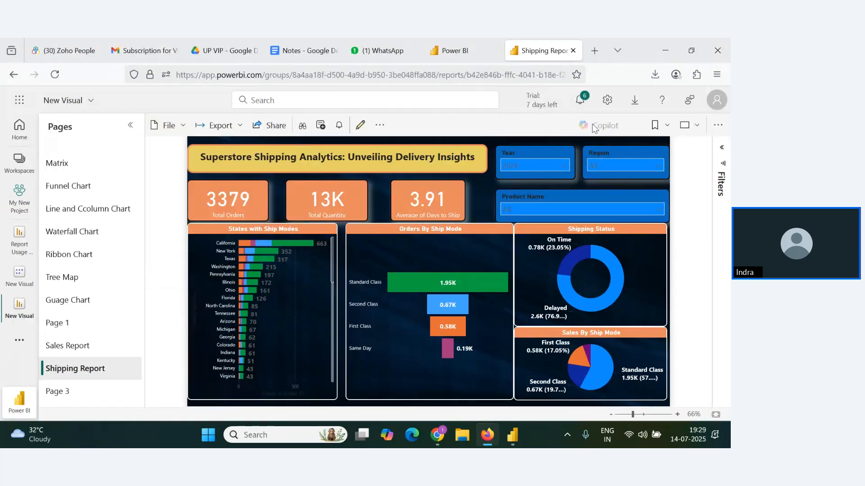
pyautogui.click(607, 102)
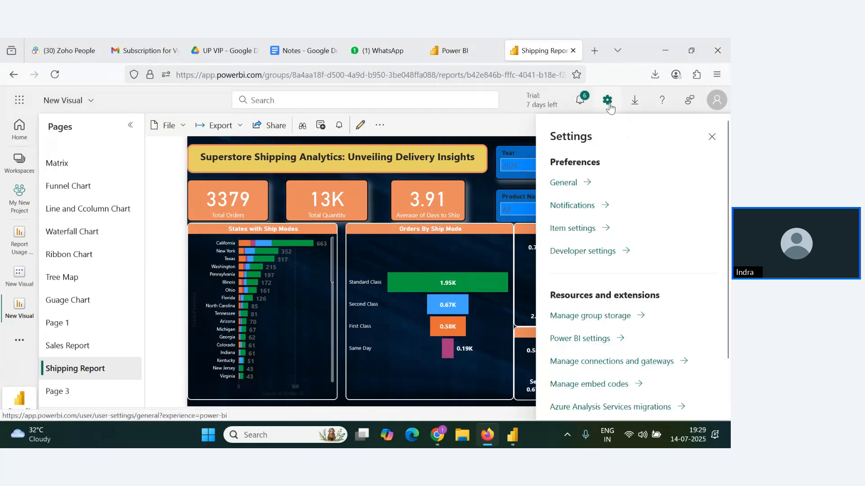
pyautogui.click(711, 137)
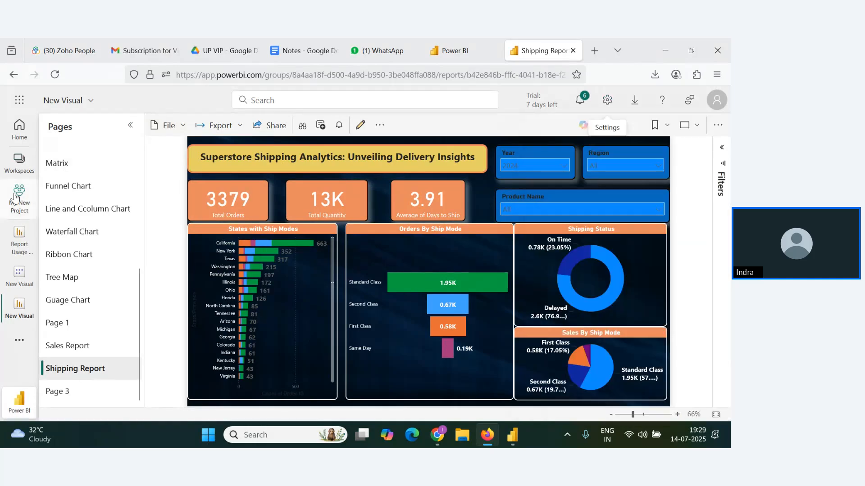
# - Switch to the Zoho webinar window to check the attendees' Q&A, then return to the Power BI report
pyautogui.hotkey('alt', 'Tab')
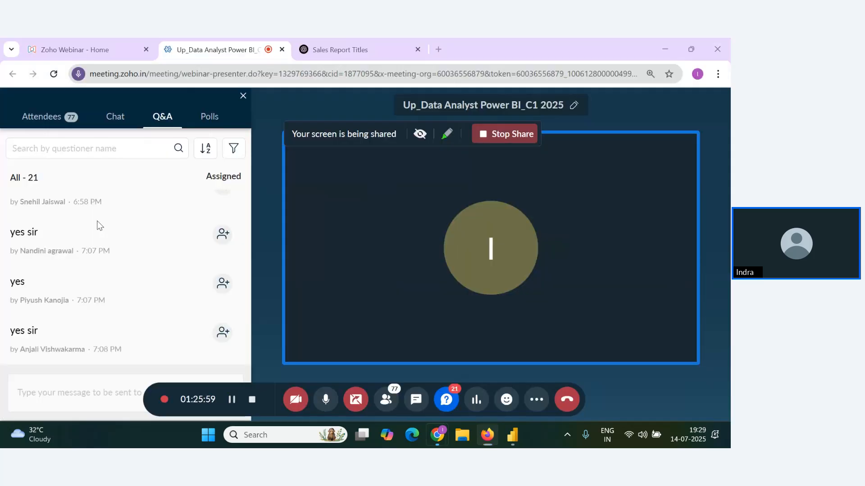
pyautogui.hotkey('alt', 'Tab')
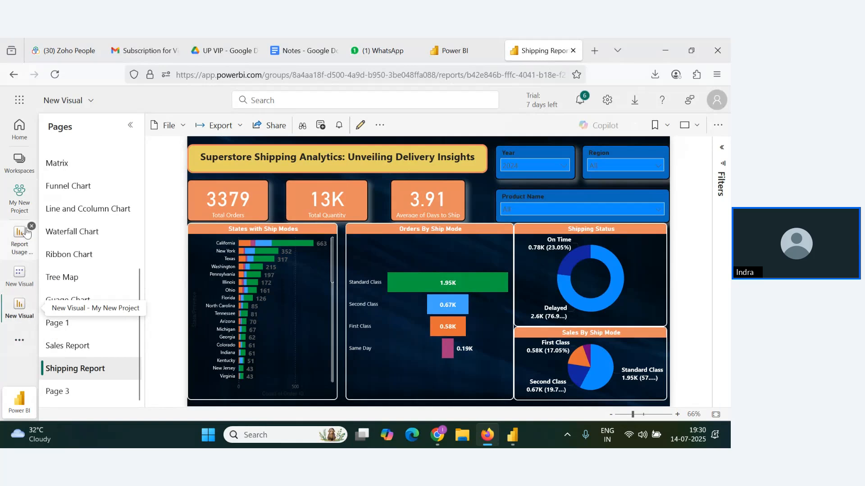
# - Open the My New Project workspace, switch it from lineage view to list view and dismiss the trial notice
pyautogui.click(18, 205)
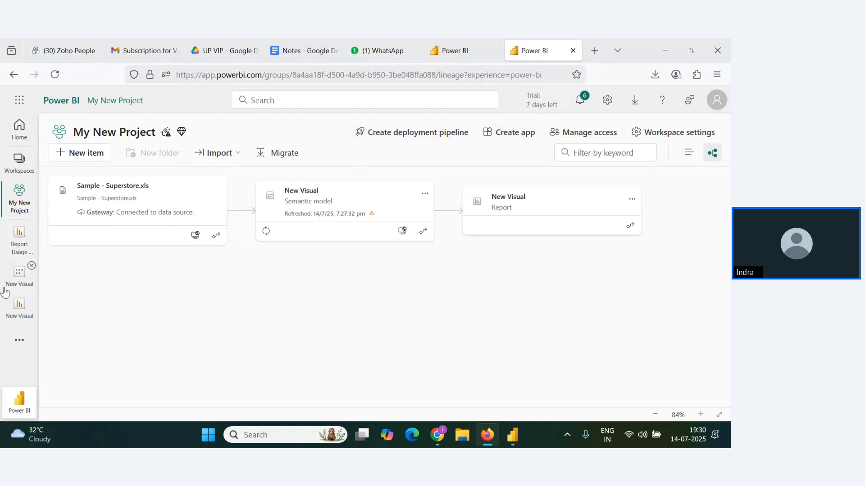
pyautogui.click(22, 160)
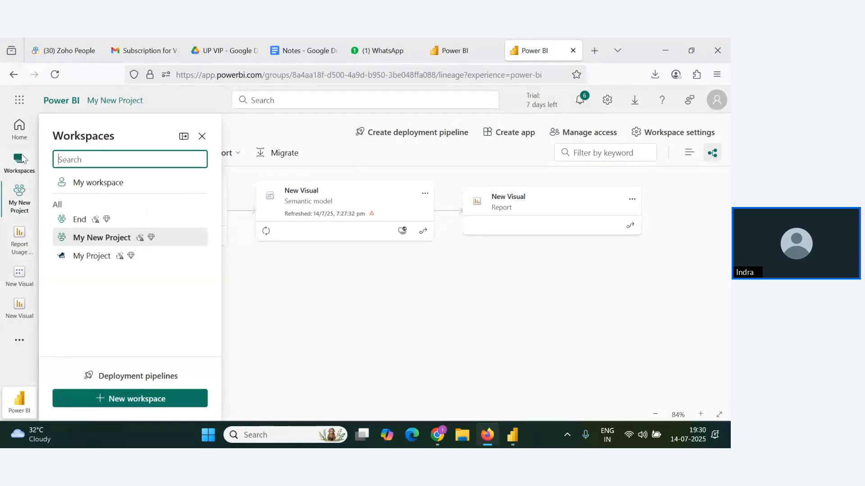
pyautogui.click(125, 239)
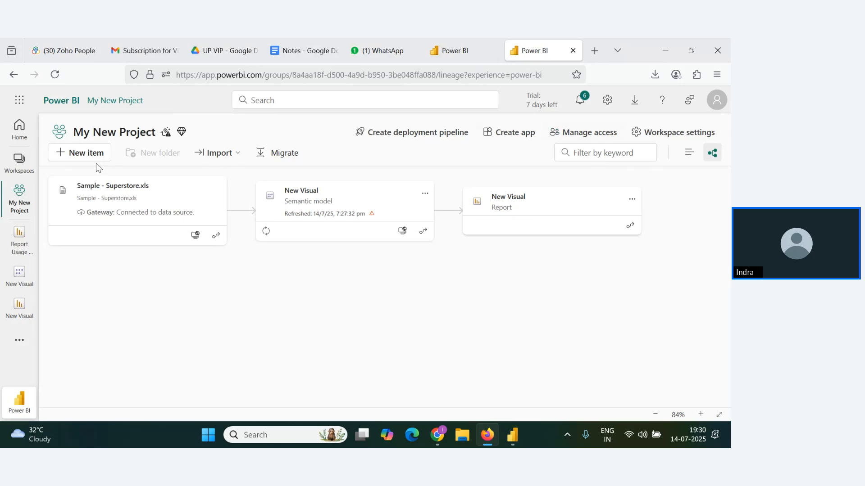
pyautogui.rightClick(286, 272)
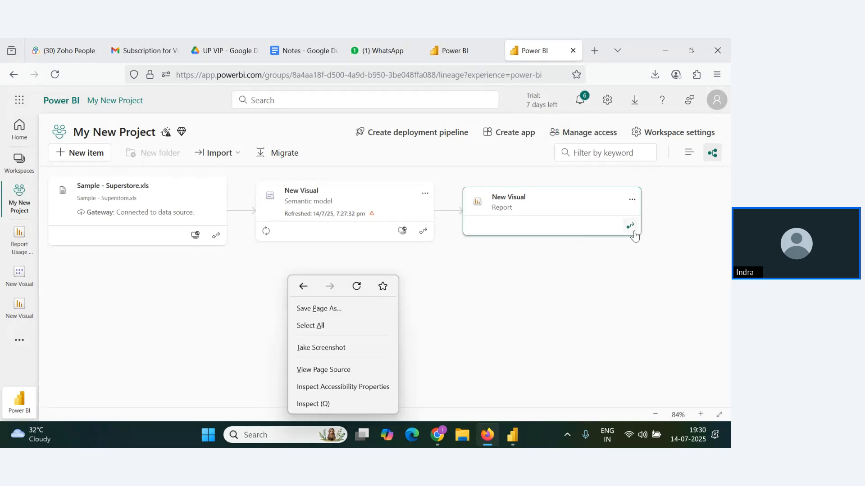
pyautogui.click(689, 152)
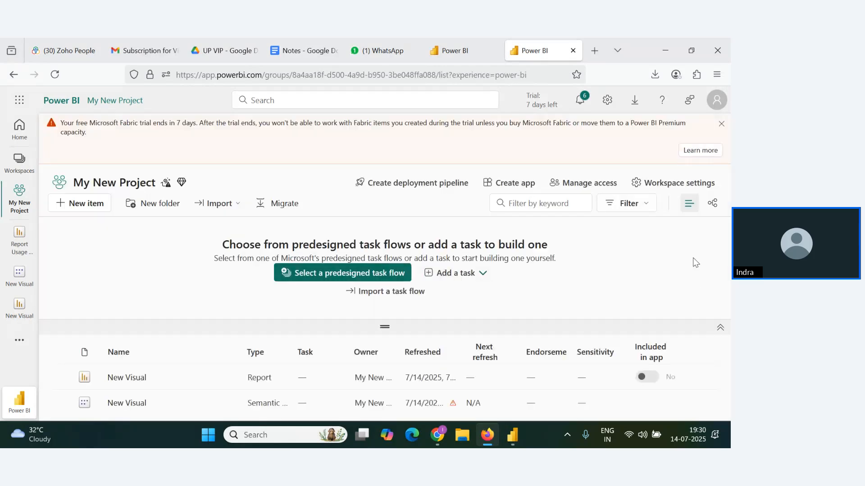
pyautogui.click(721, 123)
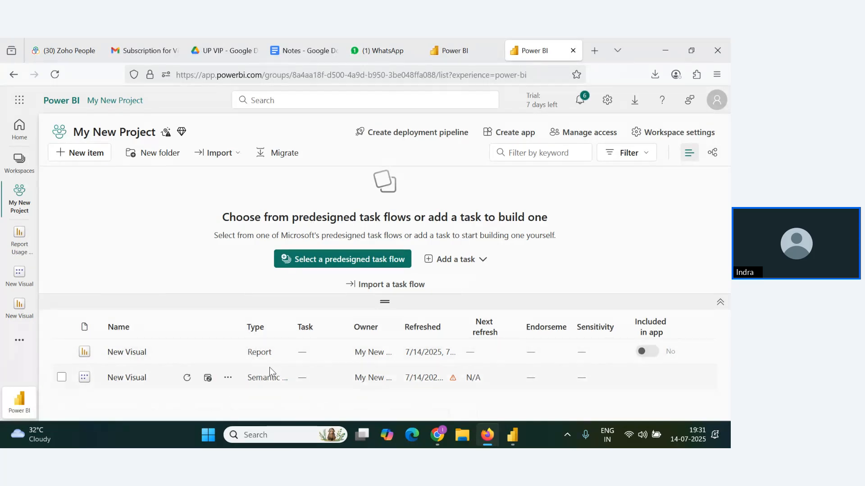
# - Start adding a new item to My New Project and look over the available item types for visualizing data
pyautogui.click(87, 158)
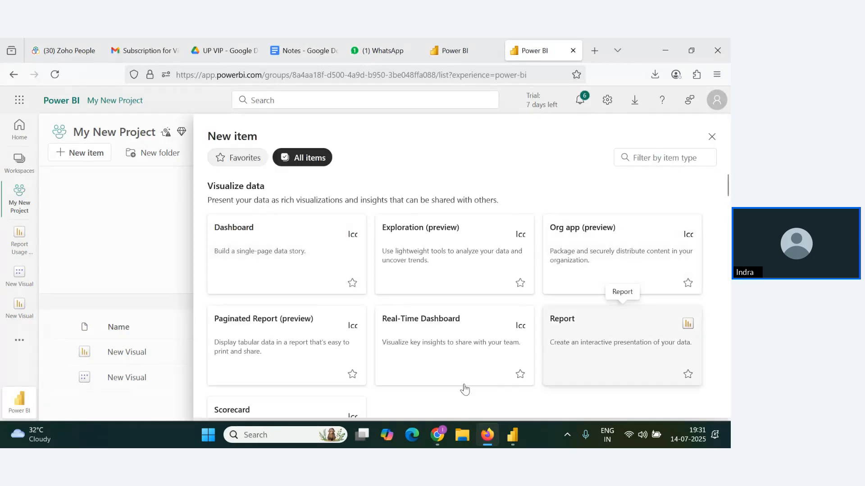
pyautogui.scroll(-2, 450, 370)
pyautogui.scroll(2, 364, 411)
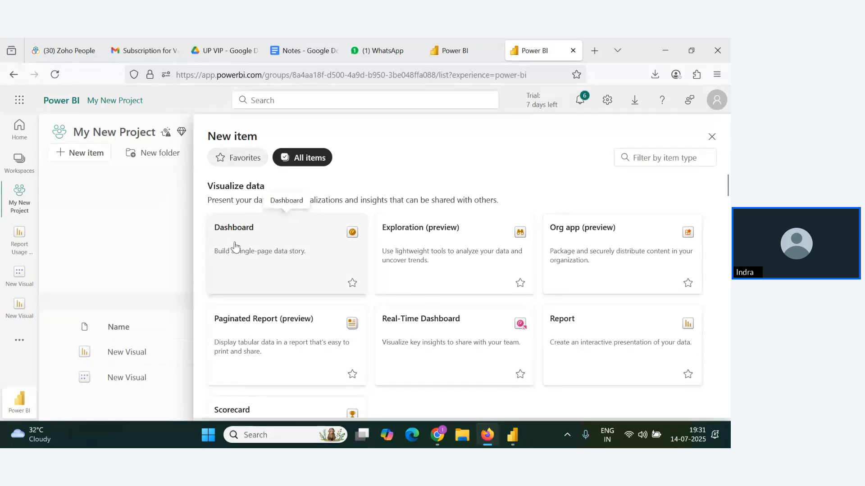
# - Switch to Power BI Desktop to look at the New Visual report's pages, then return to the new item choices
pyautogui.hotkey('alt', 'Tab')
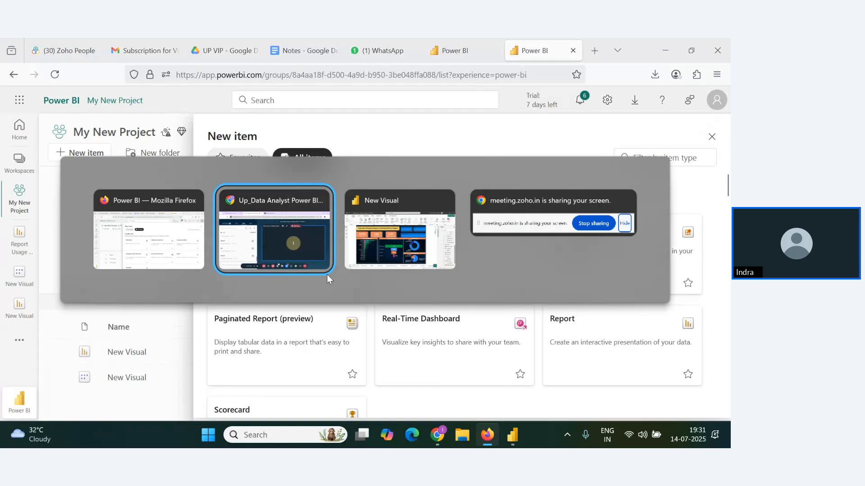
pyautogui.hotkey('alt', 'Tab')
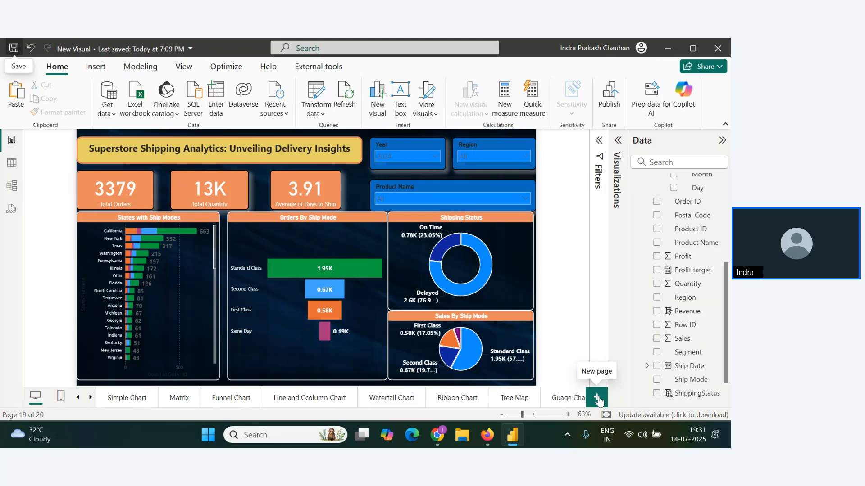
pyautogui.click(487, 435)
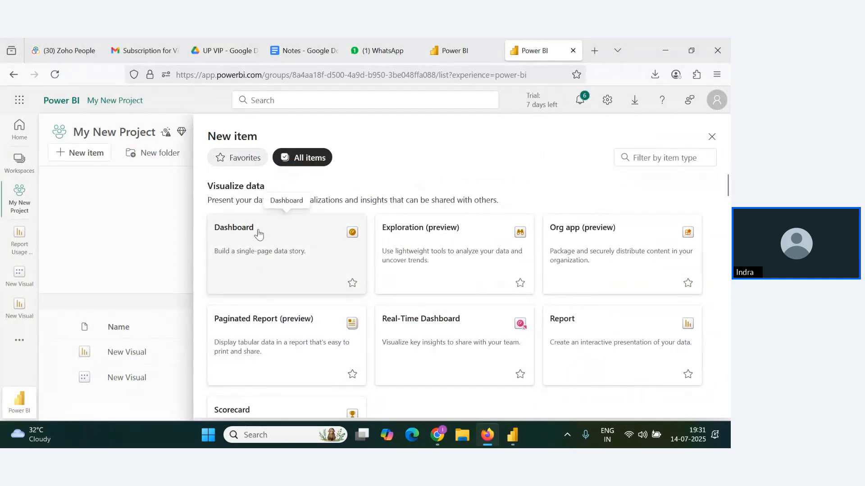
# - Create a dashboard named My Dashboard in the workspace
pyautogui.click(258, 233)
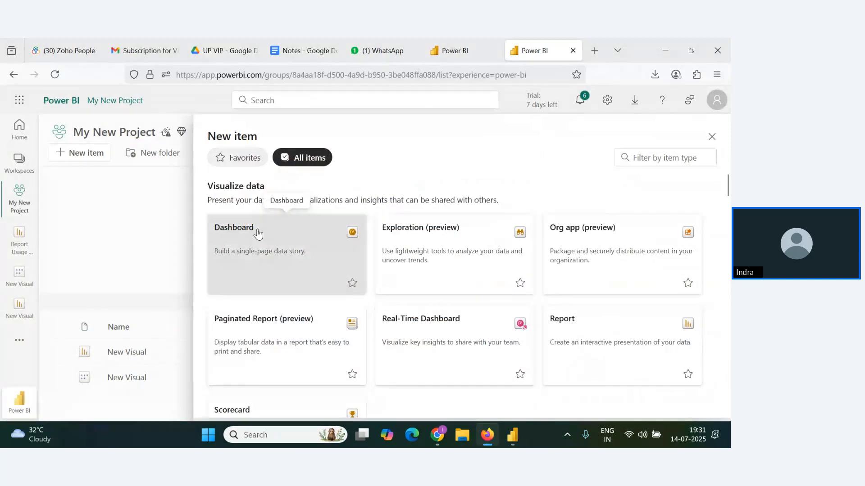
pyautogui.click(333, 254)
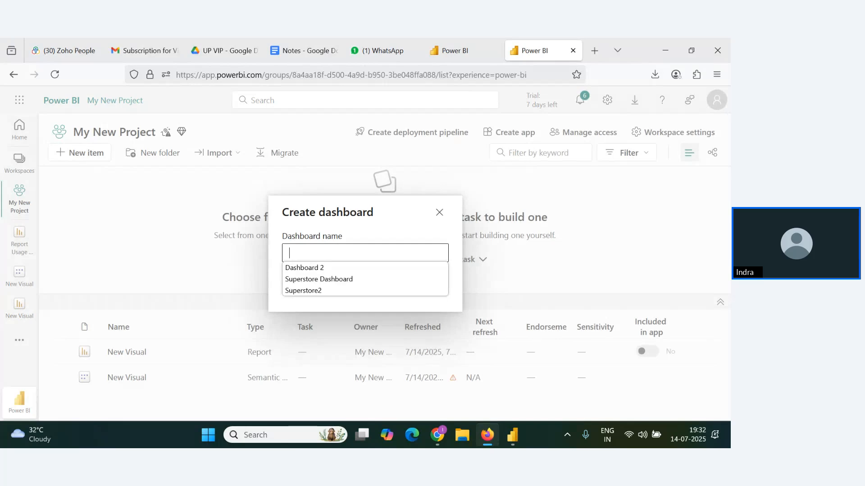
pyautogui.write('My D')
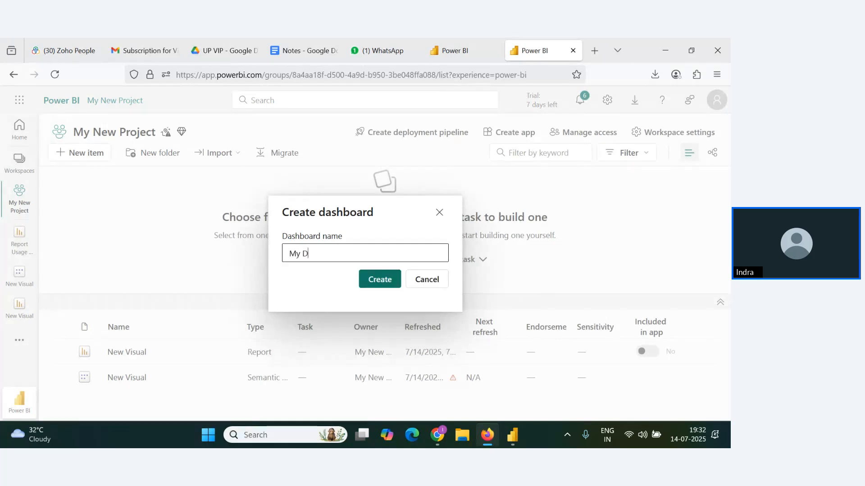
pyautogui.write('ashboard')
pyautogui.click(381, 281)
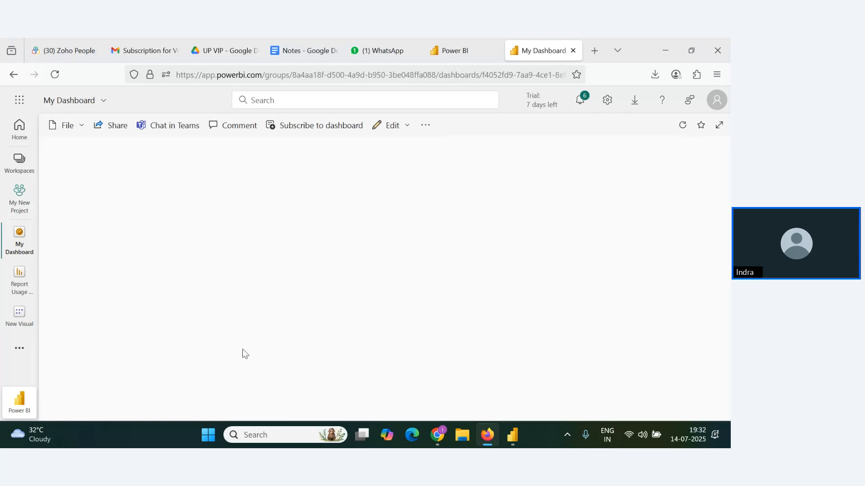
# - Check the dashboard's additional options, close the Report Usage Metrics Report and reopen the New Visual report
pyautogui.click(425, 126)
pyautogui.click(323, 178)
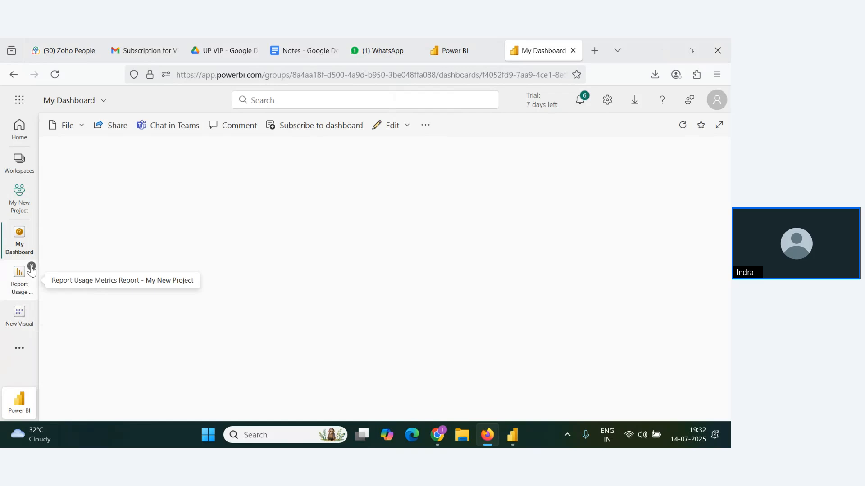
pyautogui.click(32, 266)
pyautogui.click(20, 310)
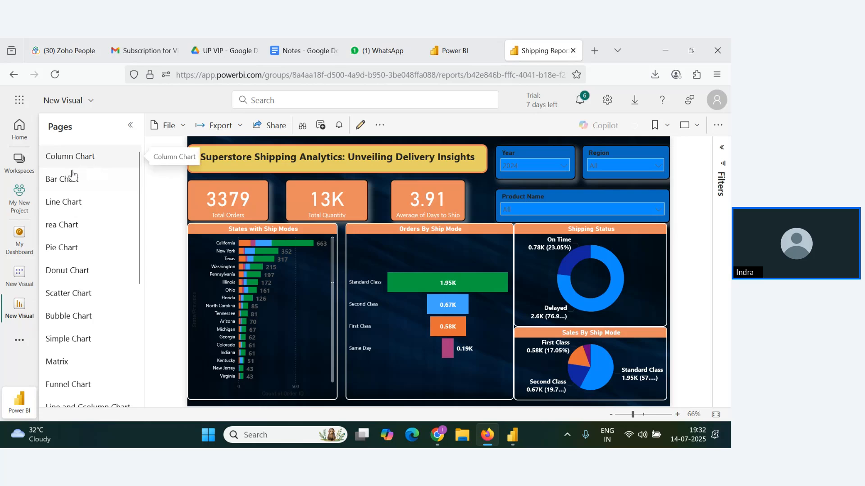
pyautogui.hotkey('alt', 'Tab')
pyautogui.hotkey('alt', 'Tab')
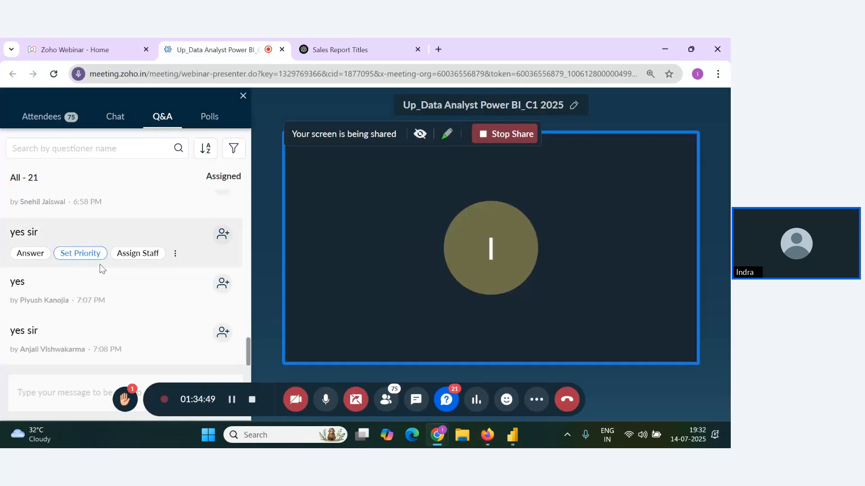
pyautogui.hotkey('alt', 'Tab')
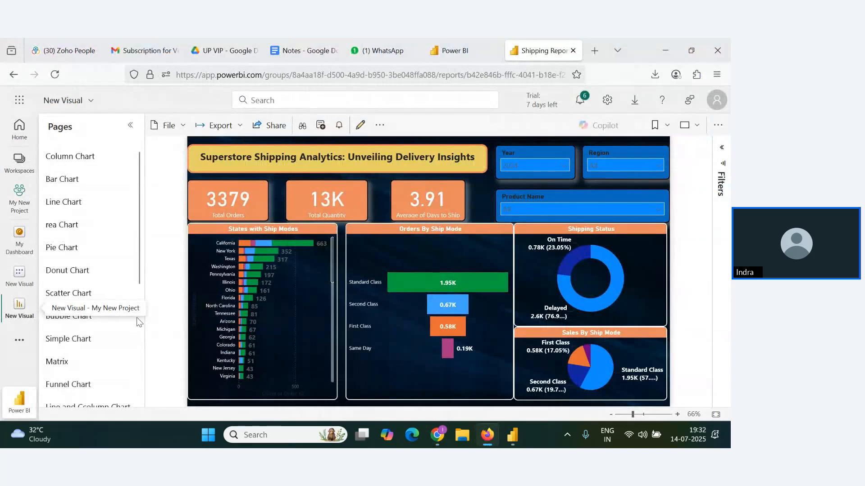
# - Pin the Profit by Sub-Category visual from the report's Bar Chart page to the existing dashboard My Dashboard
pyautogui.click(72, 179)
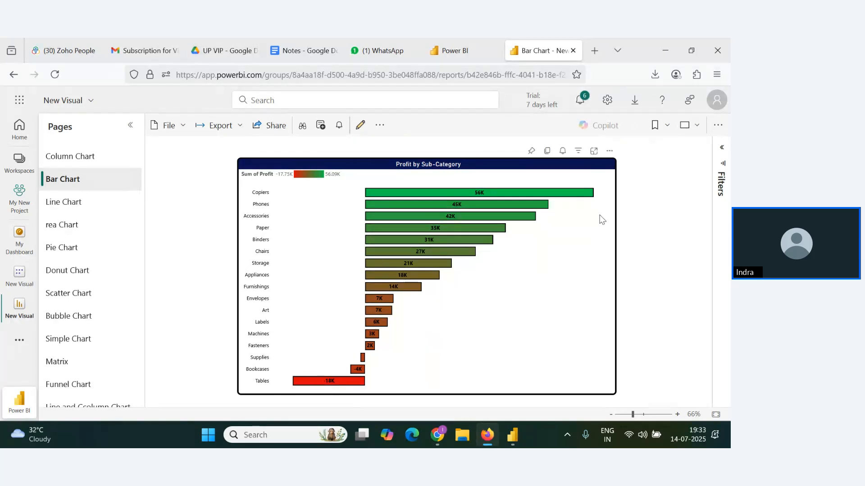
pyautogui.click(532, 152)
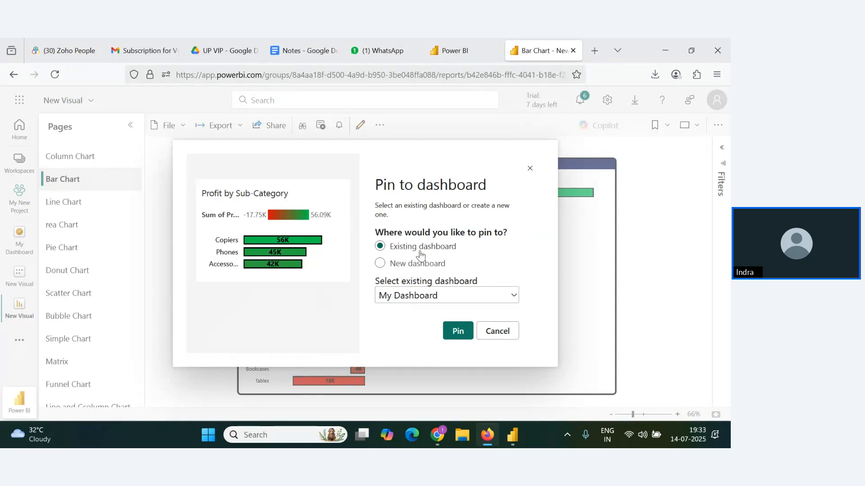
pyautogui.click(395, 268)
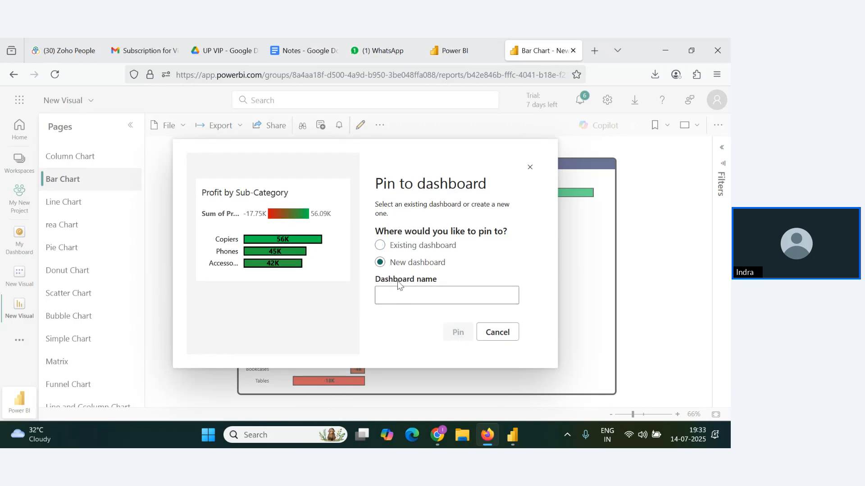
pyautogui.click(381, 247)
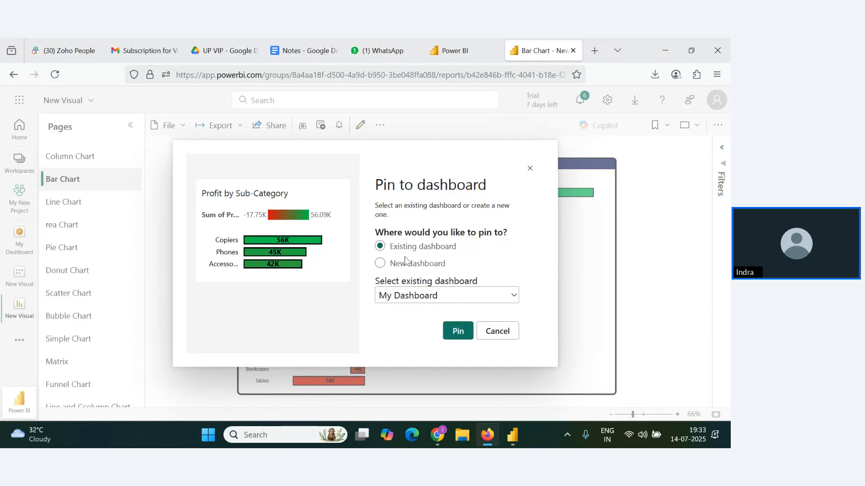
pyautogui.click(508, 295)
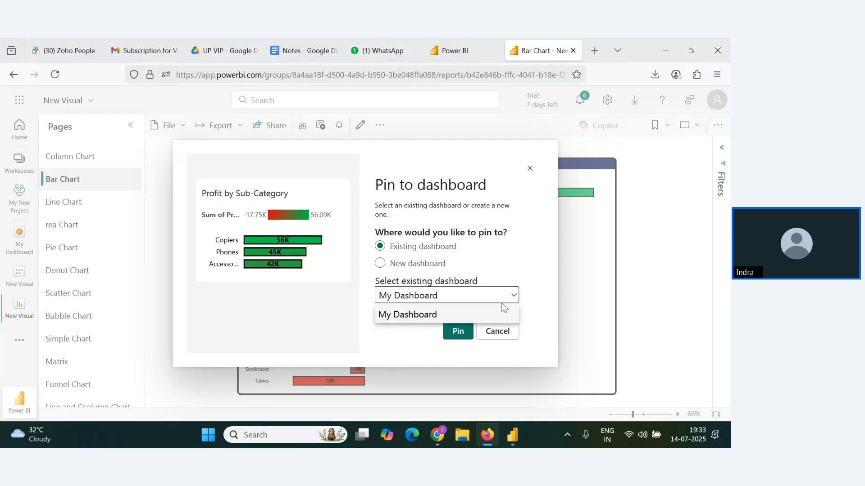
pyautogui.click(533, 278)
pyautogui.click(427, 298)
pyautogui.click(429, 299)
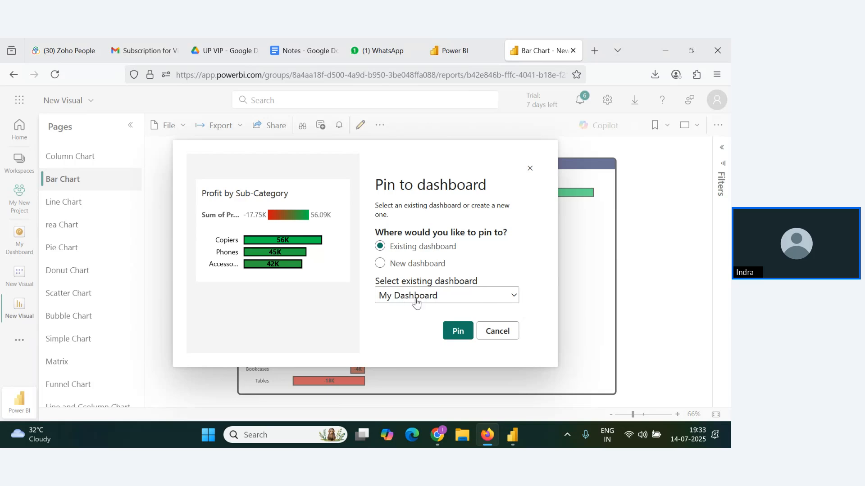
pyautogui.click(458, 334)
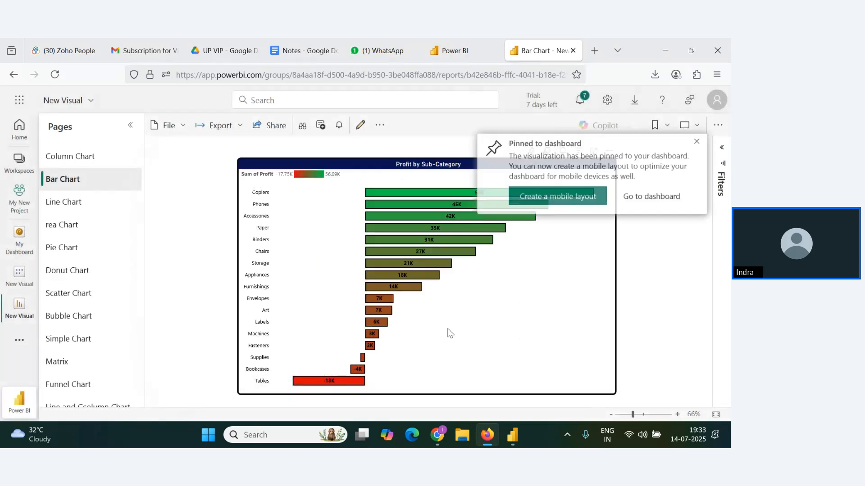
# - Go to My Dashboard, follow the Profit by Sub-Category tile to its source report page, and return to the dashboard
pyautogui.click(658, 200)
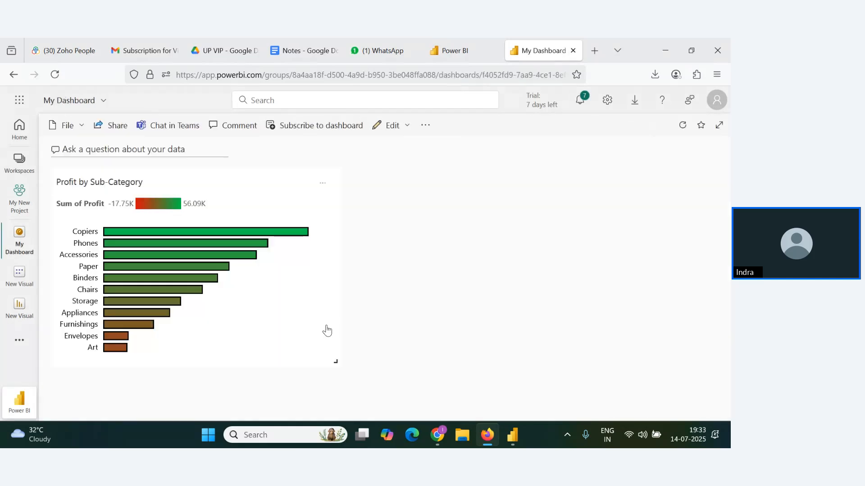
pyautogui.click(235, 203)
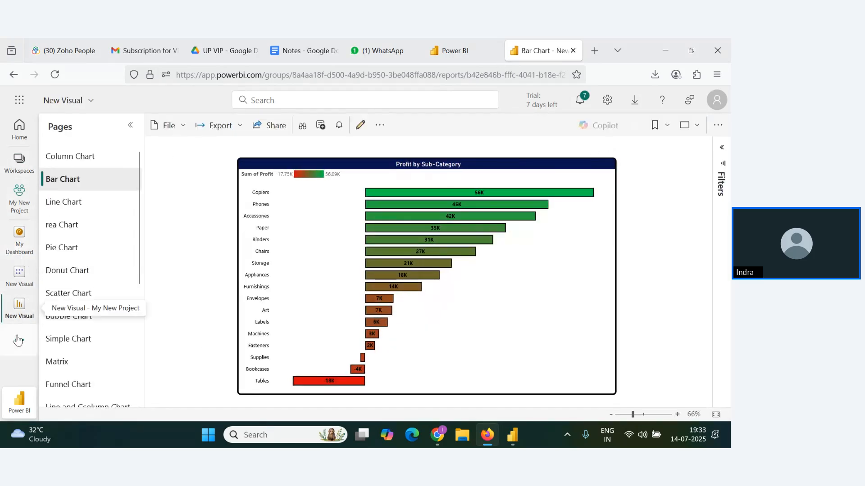
pyautogui.click(20, 237)
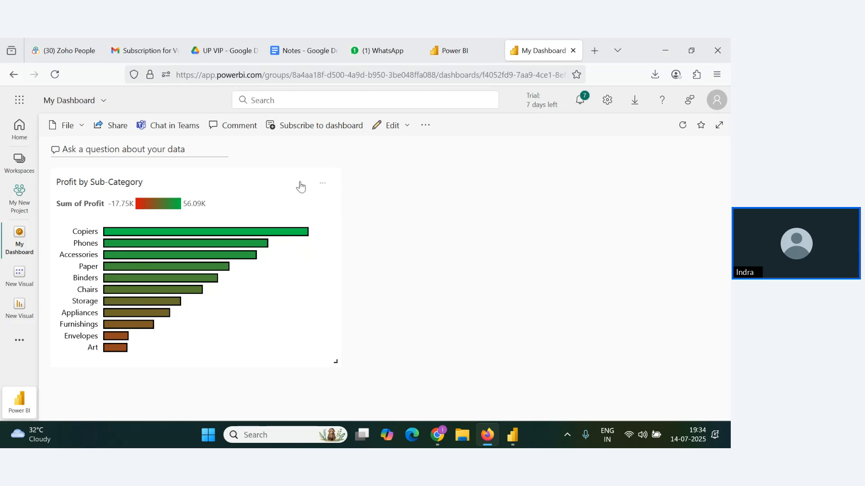
pyautogui.moveTo(298, 191); pyautogui.dragTo(247, 158)
# - Preview the Dark and Color-blind friendly themes on My Dashboard and leave the theme settings without saving
pyautogui.click(407, 126)
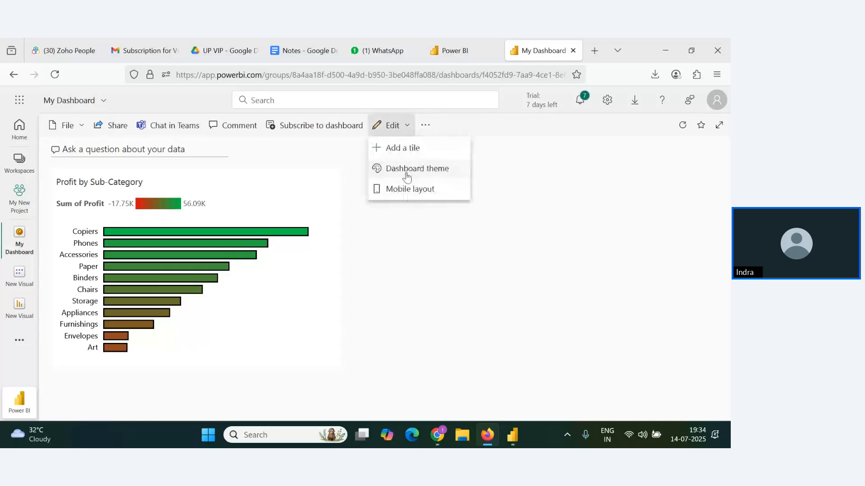
pyautogui.click(406, 169)
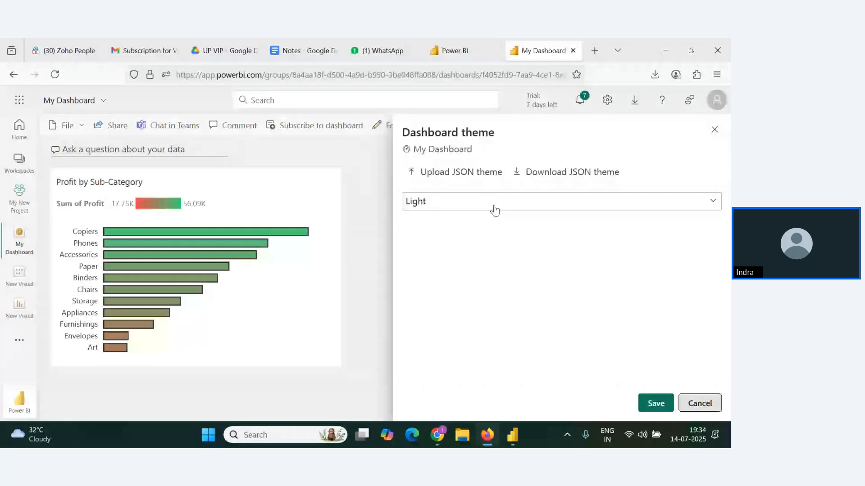
pyautogui.click(495, 208)
pyautogui.click(432, 242)
pyautogui.click(428, 202)
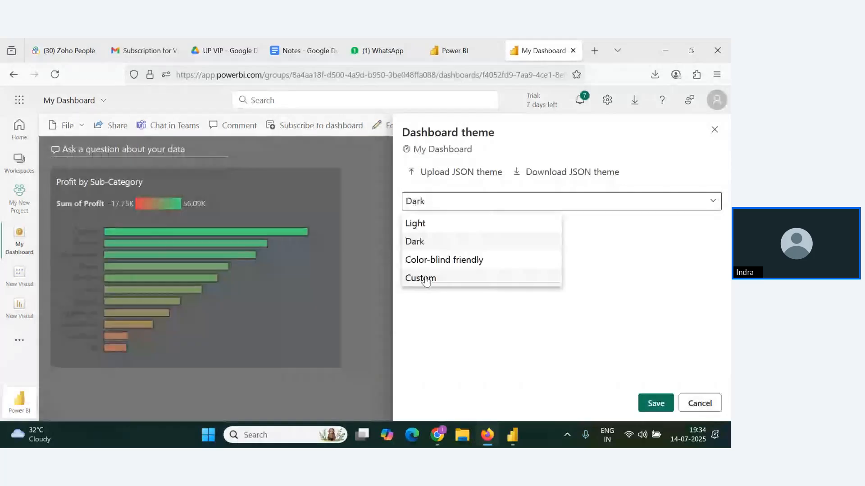
pyautogui.click(439, 260)
pyautogui.click(450, 202)
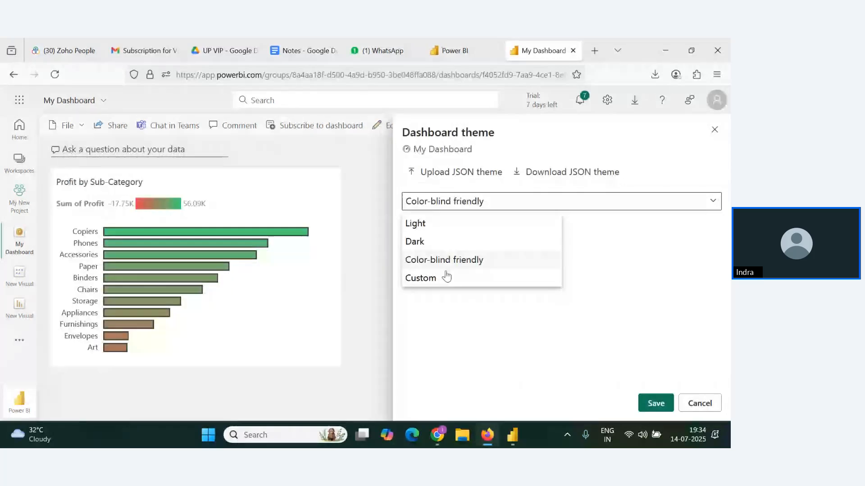
pyautogui.click(448, 244)
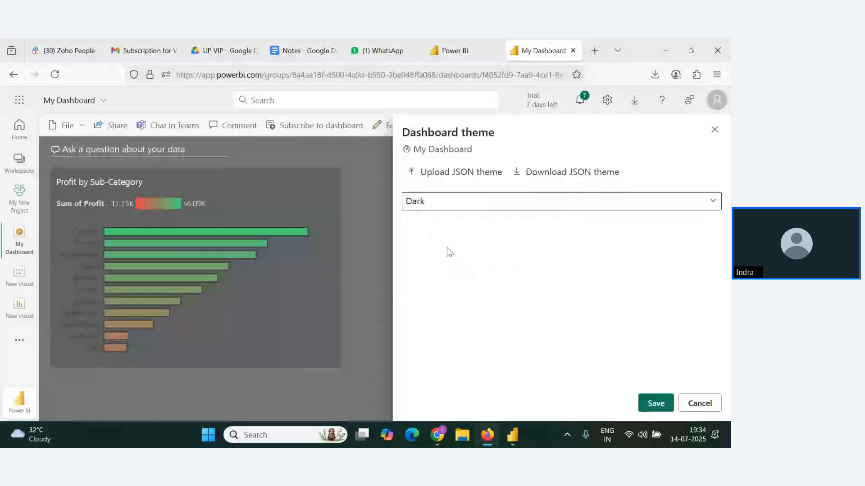
pyautogui.click(714, 129)
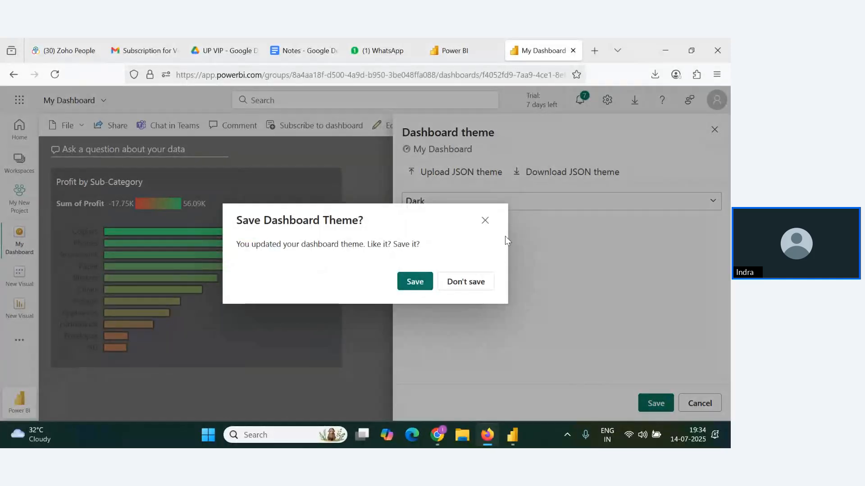
pyautogui.click(485, 220)
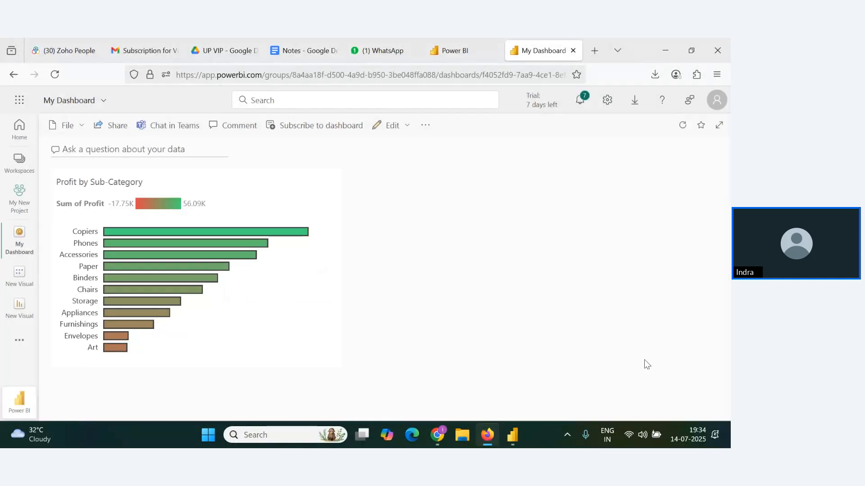
# - Set the dashboard theme of My Dashboard to Dark and save it
pyautogui.click(390, 126)
pyautogui.click(407, 175)
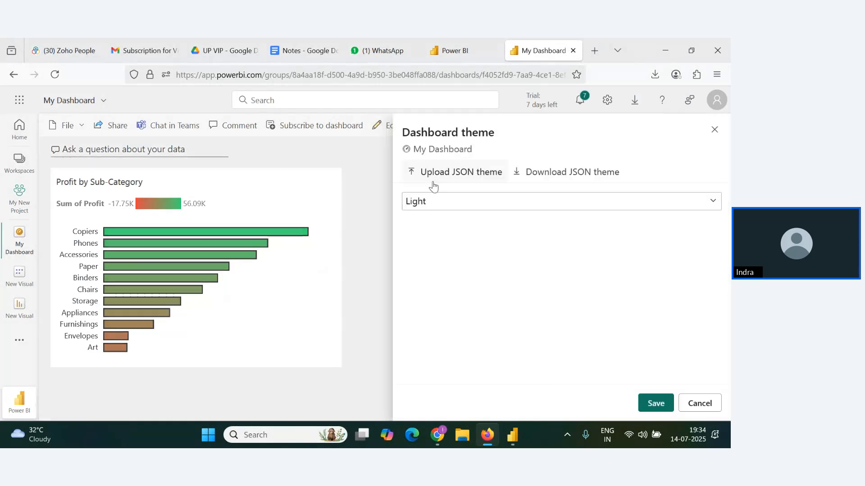
pyautogui.click(434, 209)
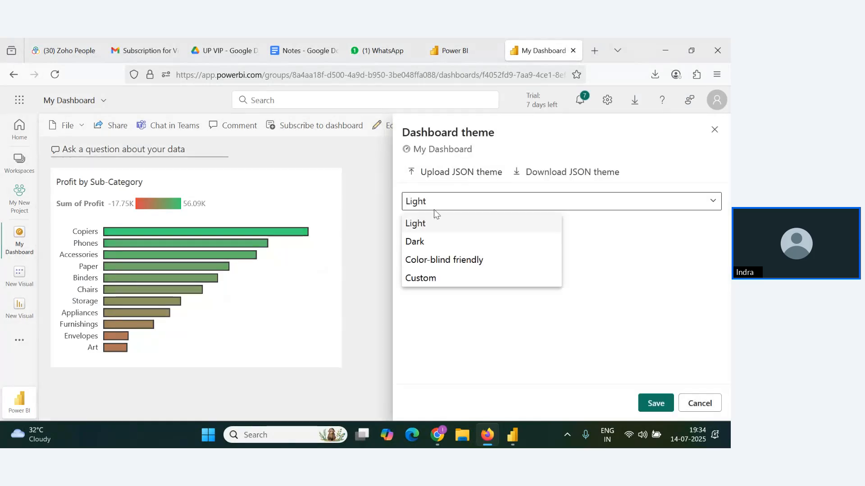
pyautogui.click(415, 242)
pyautogui.click(653, 402)
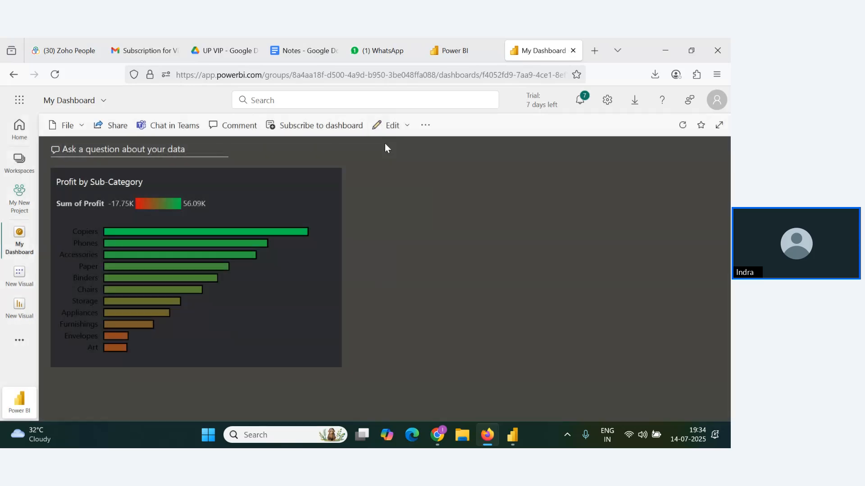
# - Start adding a tile to My Dashboard, look over the available sources and choose Text box
pyautogui.click(390, 125)
pyautogui.click(396, 153)
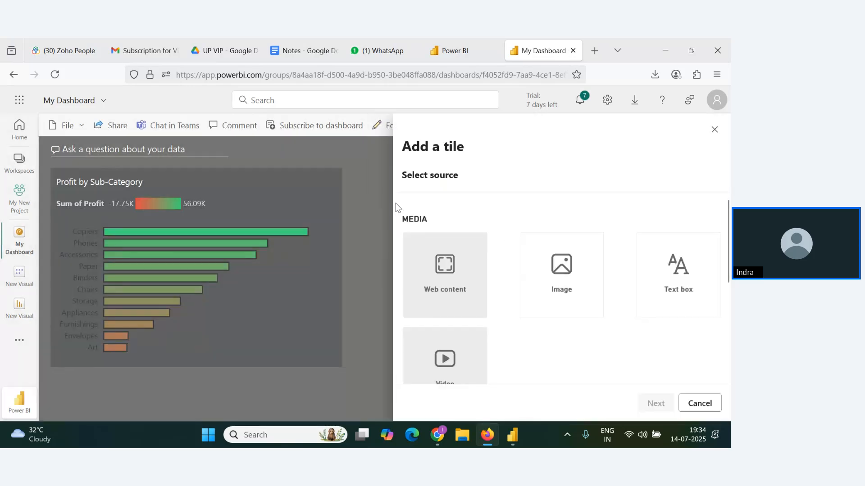
pyautogui.scroll(-3, 569, 254)
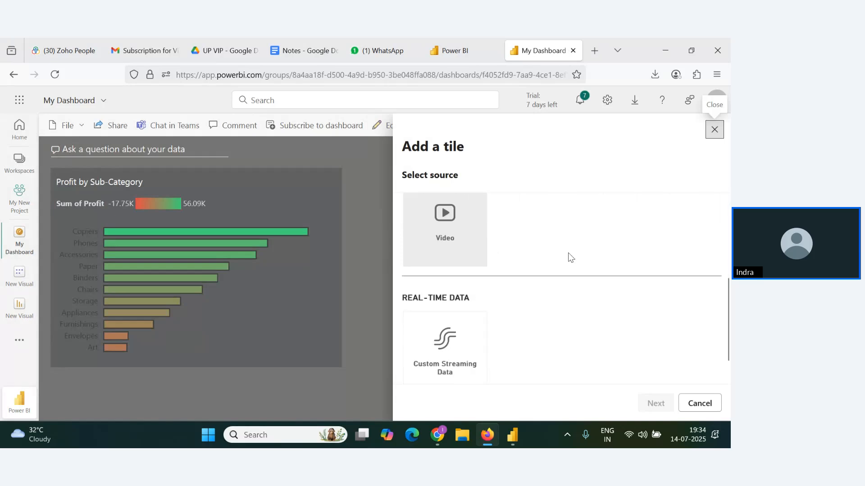
pyautogui.scroll(3, 613, 279)
pyautogui.click(678, 275)
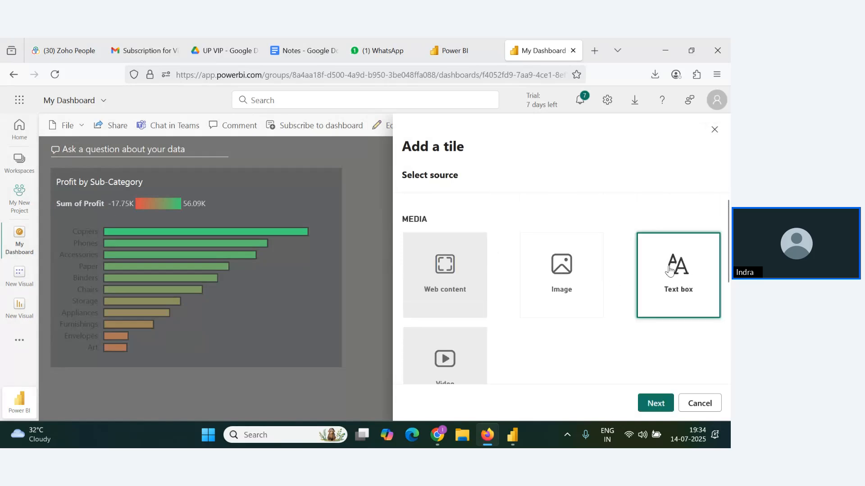
pyautogui.scroll(-3, 666, 301)
pyautogui.click(655, 404)
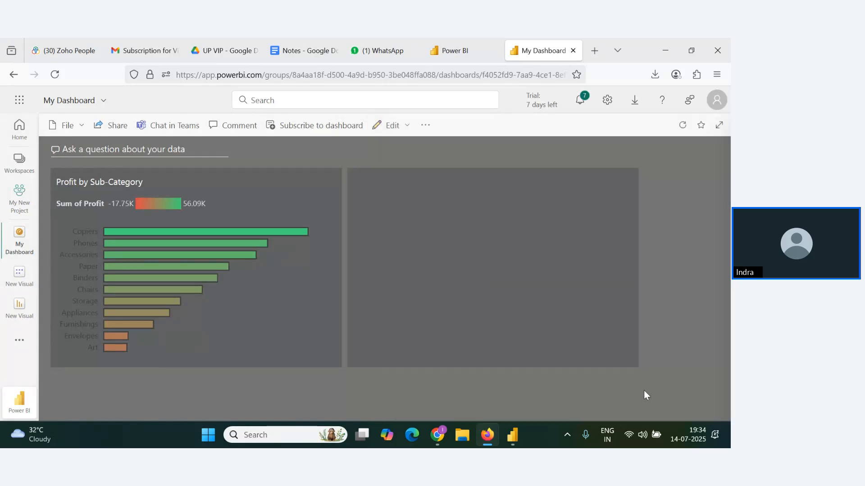
# - Title the text box tile "Superstore Dashboard", apply it, and reduce the new tile's height to about half
pyautogui.click(475, 287)
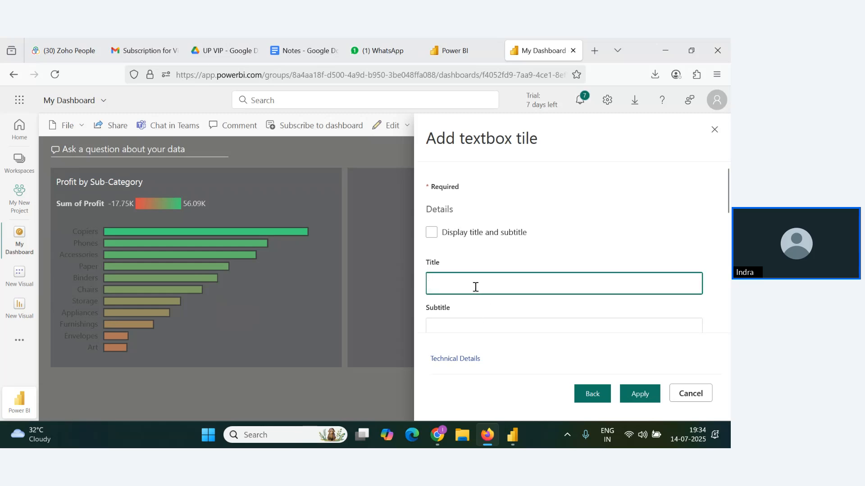
pyautogui.write('My Sup')
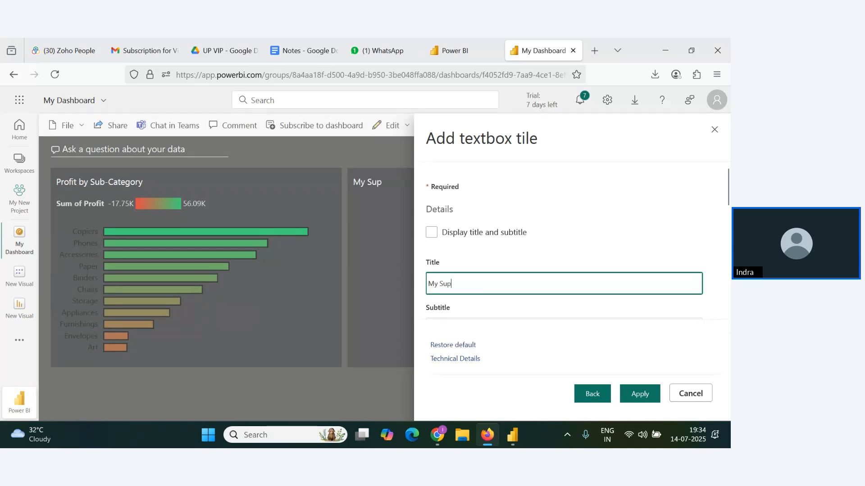
pyautogui.write('erstore Dashboard')
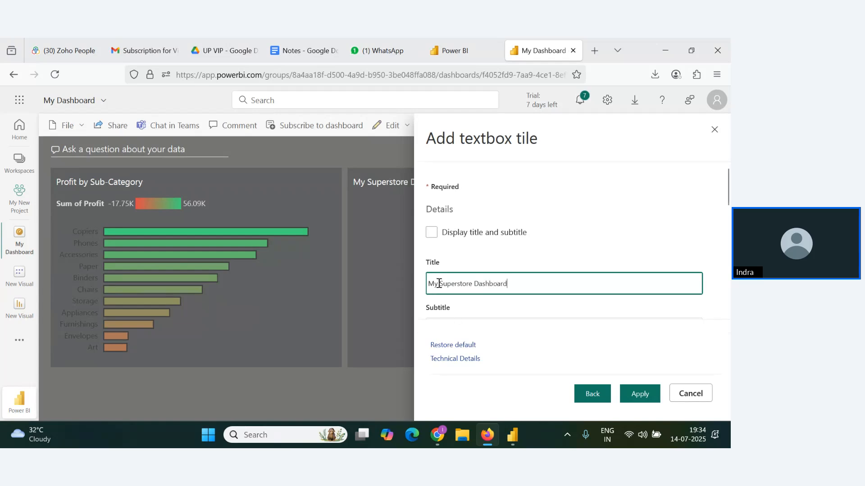
pyautogui.moveTo(438, 284); pyautogui.dragTo(380, 284)
pyautogui.press('BackSpace')
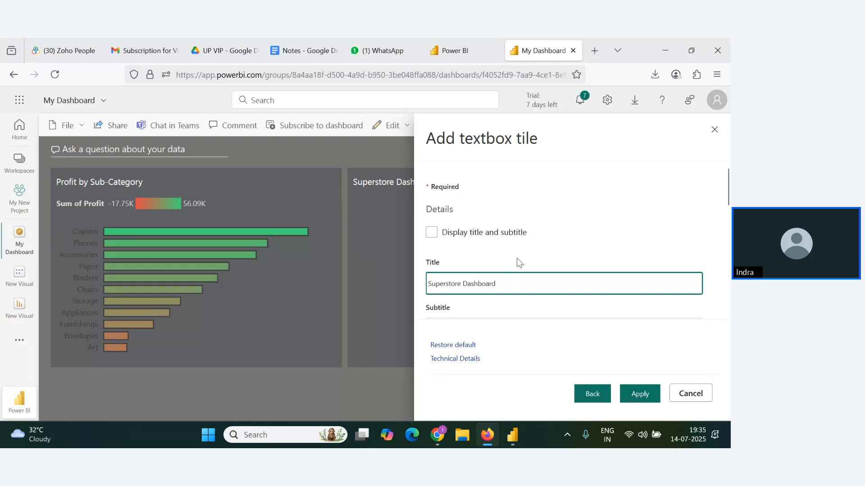
pyautogui.click(650, 395)
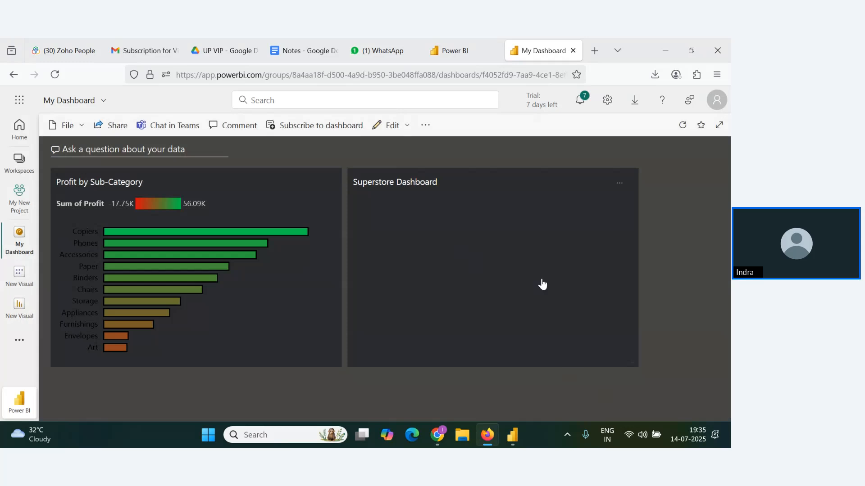
pyautogui.moveTo(635, 369); pyautogui.dragTo(573, 193)
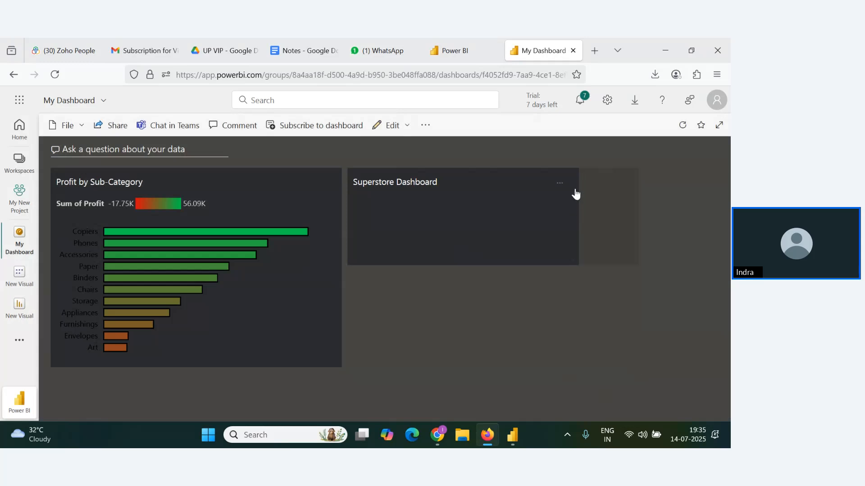
pyautogui.click(618, 184)
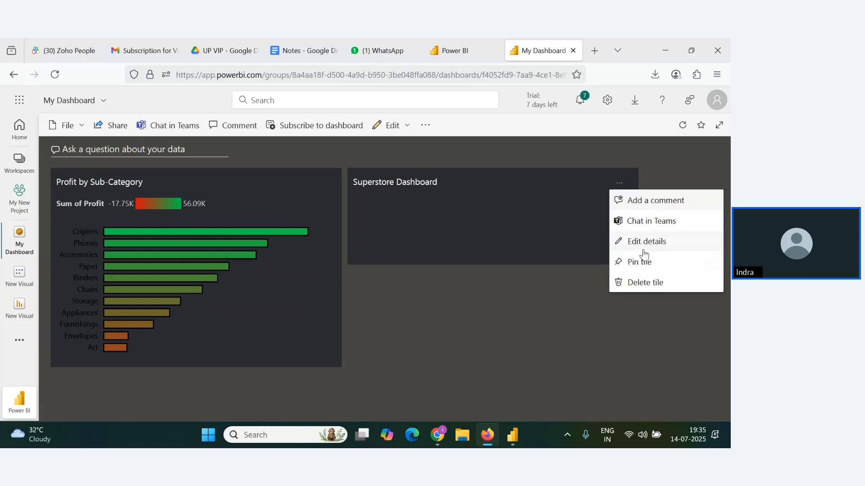
pyautogui.click(633, 264)
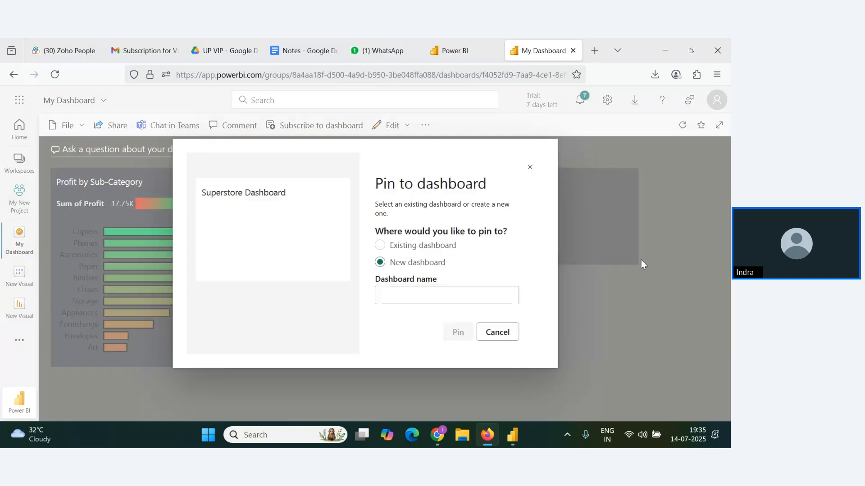
pyautogui.click(531, 168)
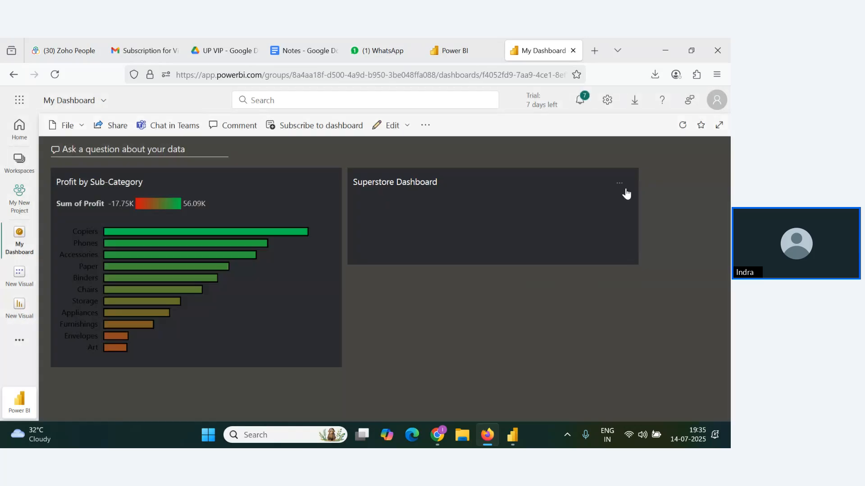
# - Delete the Superstore Dashboard text box tile from My Dashboard and check the dashboard's editing options
pyautogui.click(619, 184)
pyautogui.click(652, 283)
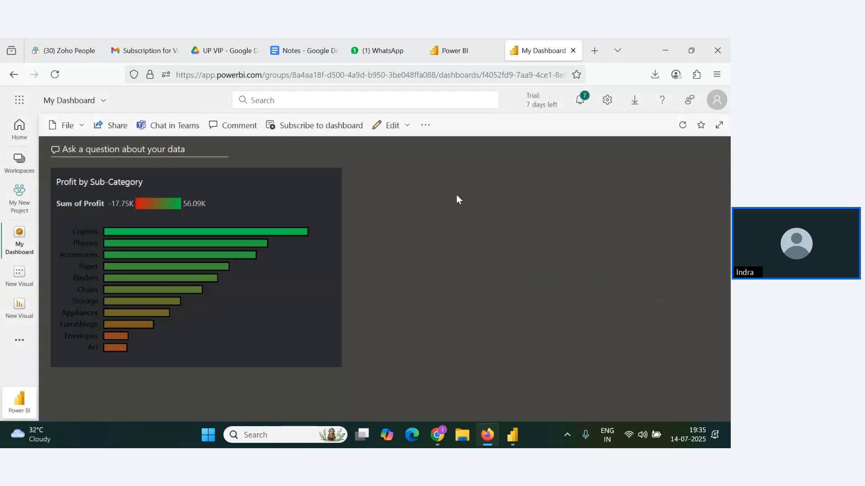
pyautogui.click(405, 127)
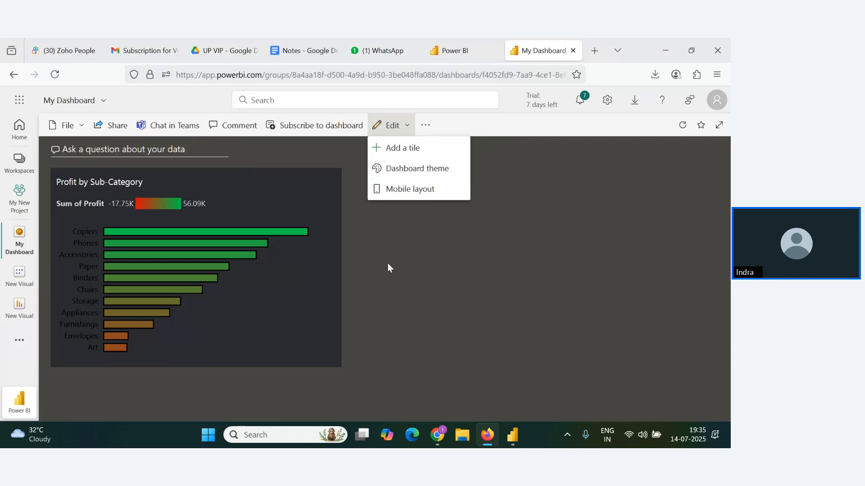
pyautogui.click(457, 248)
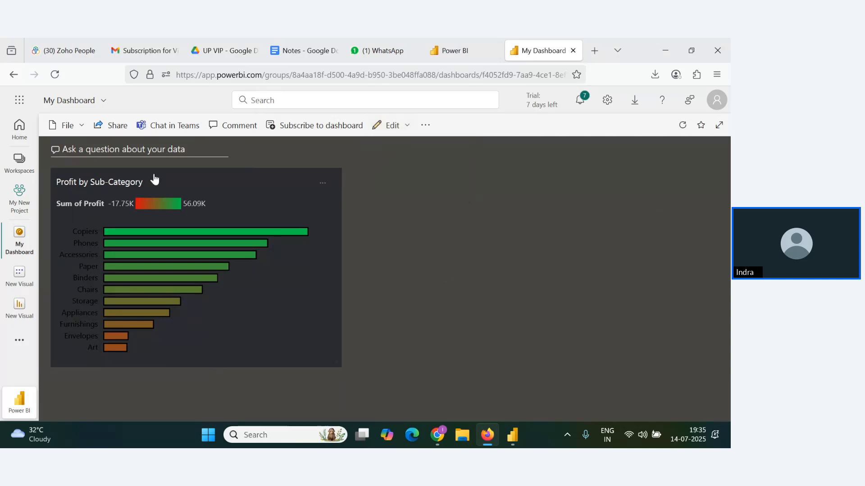
# - Try the suggested Q&A question "top state/provinces by profit target", clear it and return to My Dashboard
pyautogui.click(146, 149)
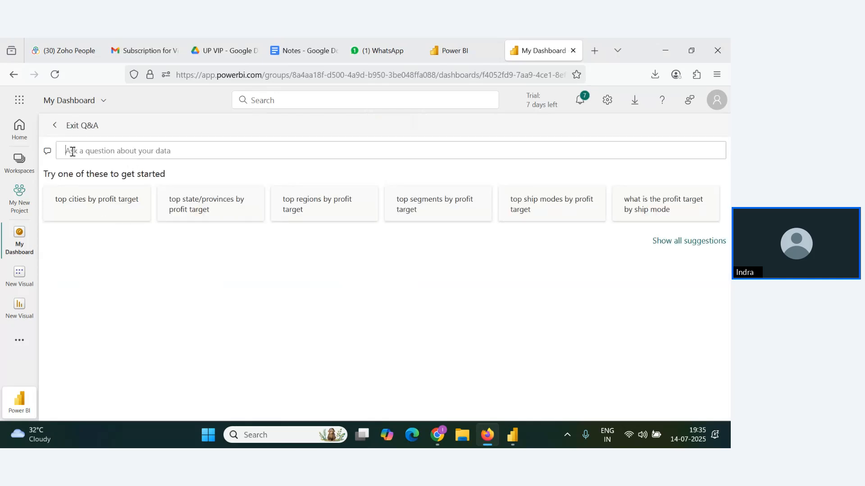
pyautogui.click(195, 215)
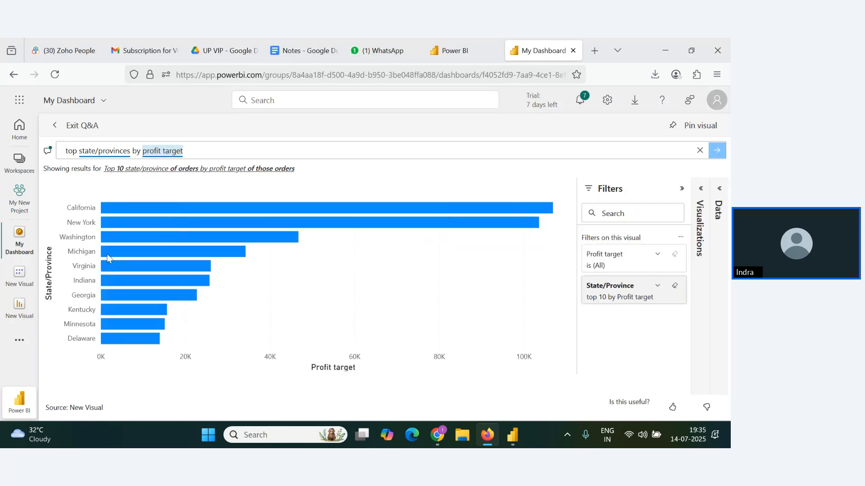
pyautogui.click(700, 150)
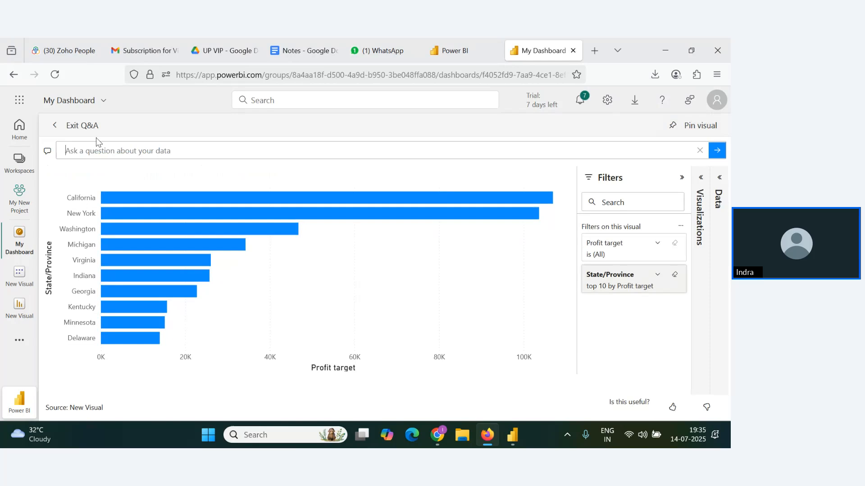
pyautogui.click(55, 126)
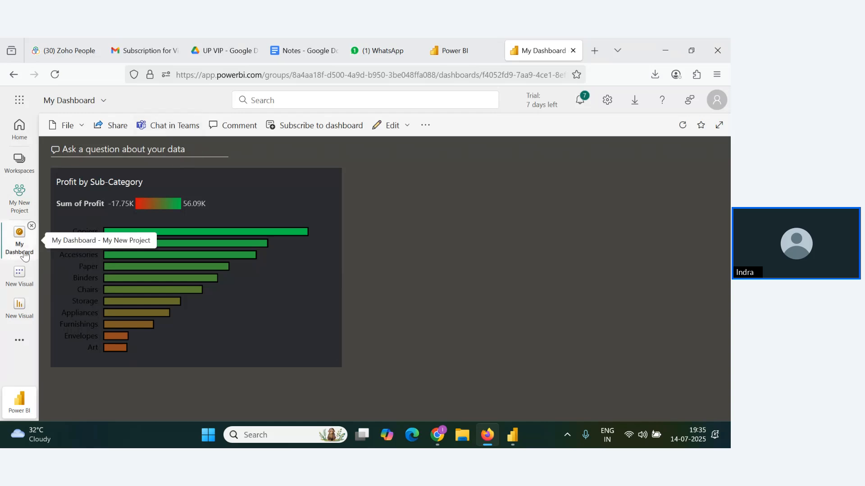
# - Pin the Monthly Sales Trend visual from the New Visual report's Line Chart page to the existing My Dashboard
pyautogui.click(19, 309)
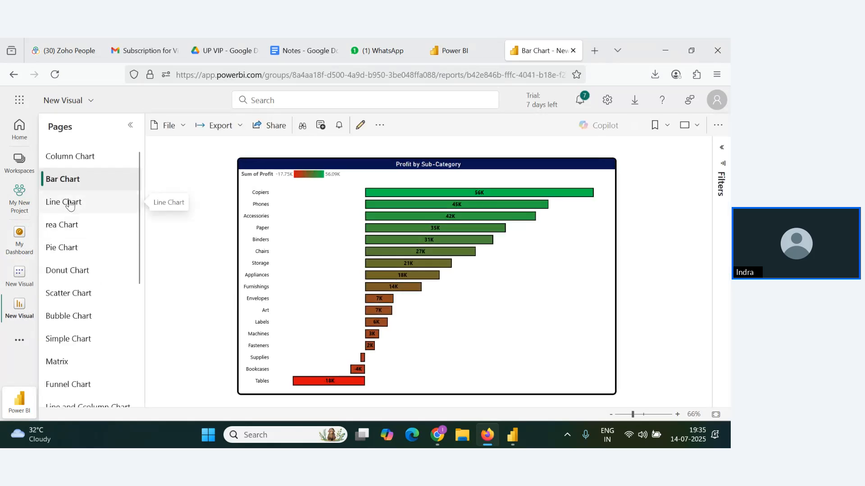
pyautogui.click(70, 204)
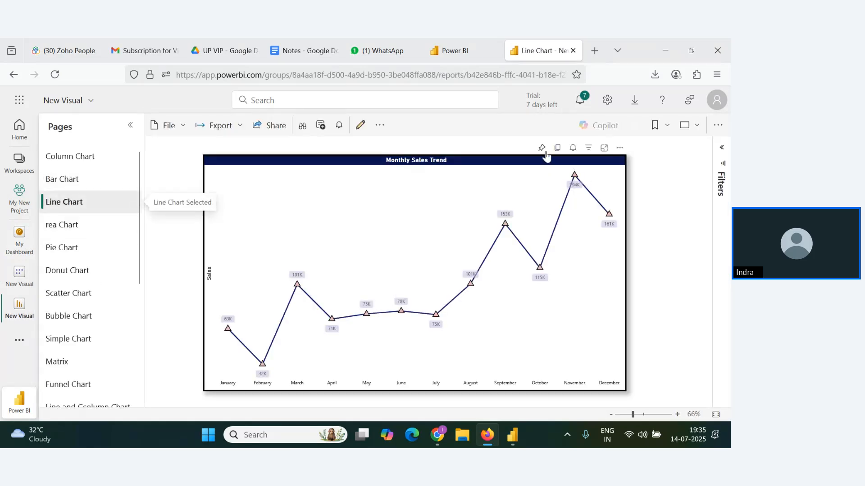
pyautogui.click(541, 148)
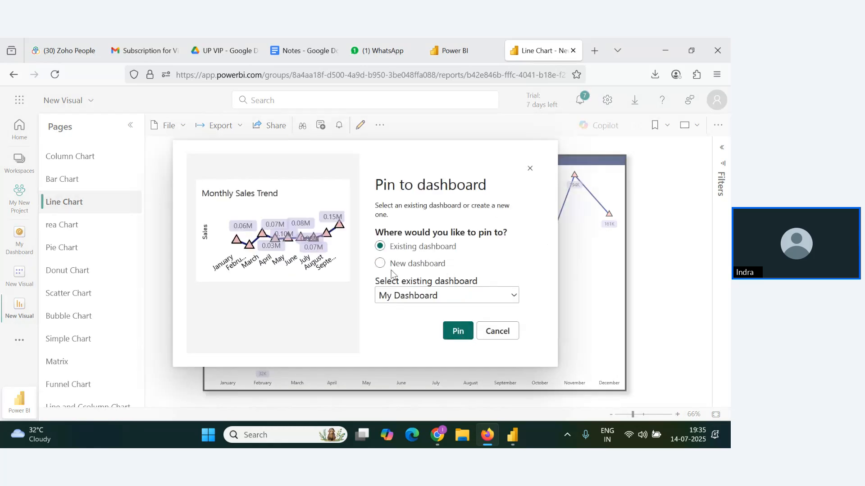
pyautogui.click(458, 331)
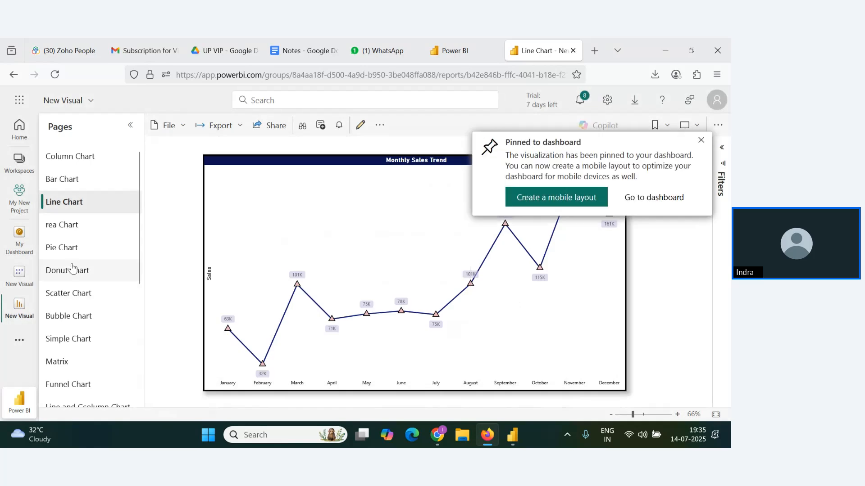
# - Pin the Profit by Region visual from the Pie Chart page to My Dashboard
pyautogui.click(71, 253)
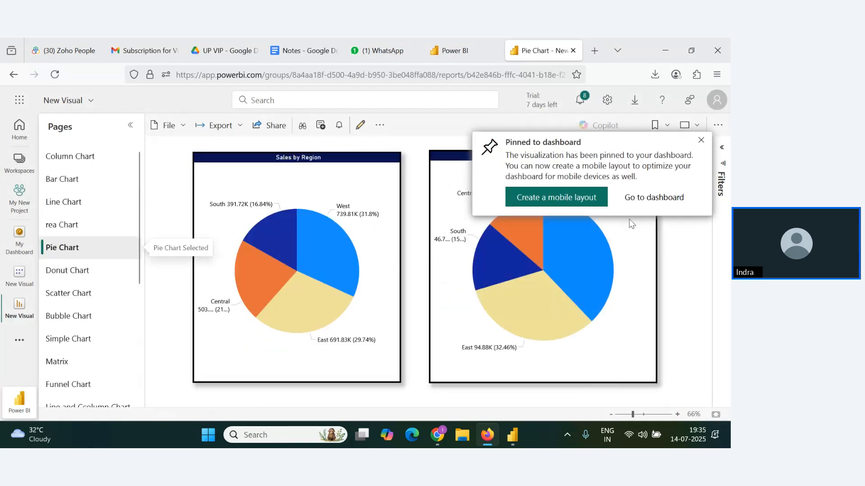
pyautogui.click(701, 143)
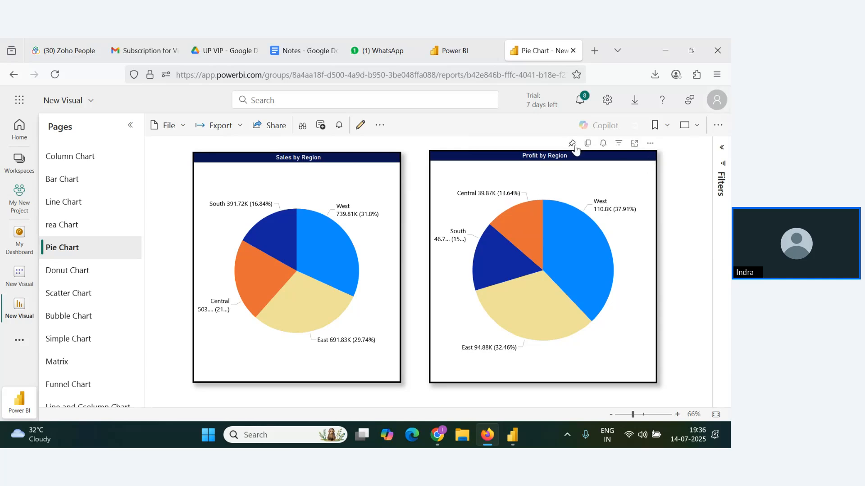
pyautogui.click(572, 143)
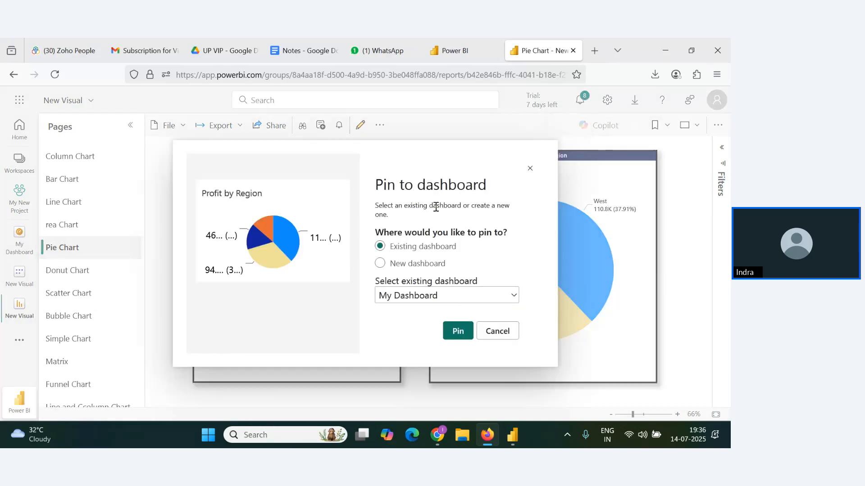
pyautogui.click(460, 331)
# - Pin the Profit by Segment visual from the Donut Chart page to My Dashboard and dismiss the notification
pyautogui.click(76, 272)
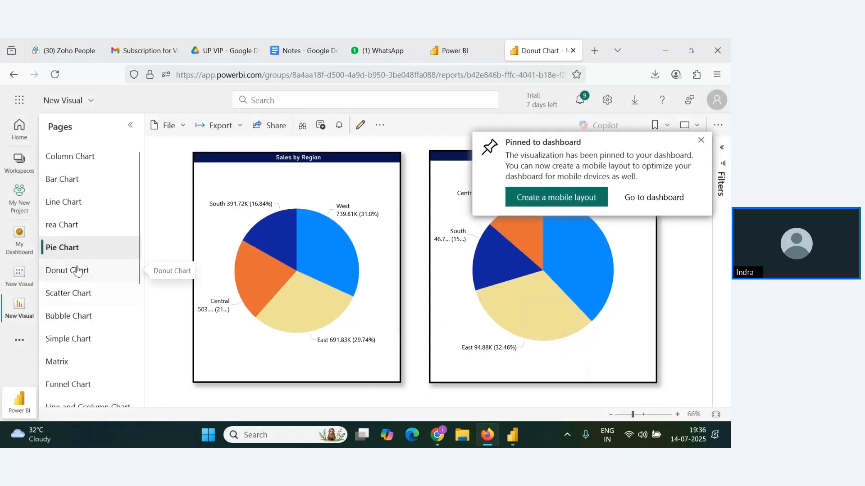
pyautogui.click(701, 140)
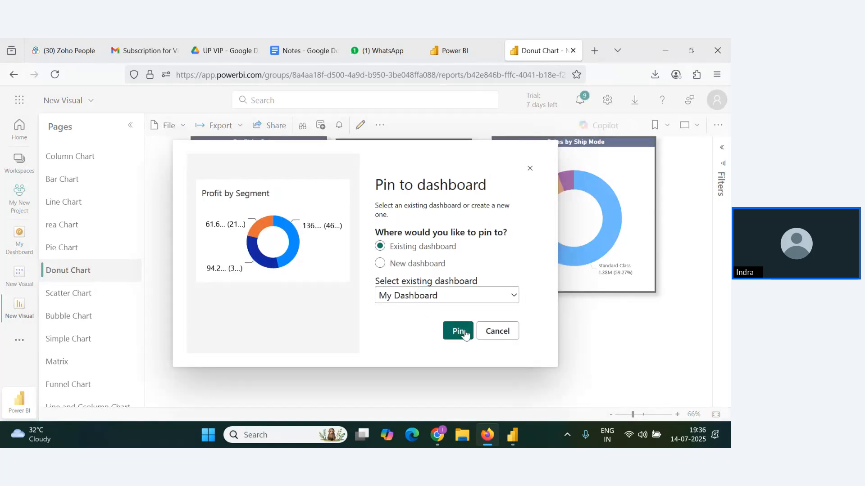
pyautogui.click(458, 332)
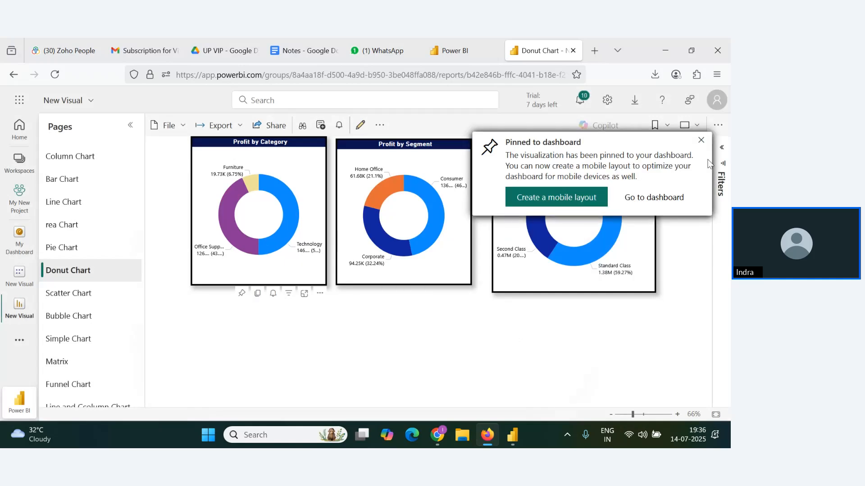
pyautogui.click(701, 142)
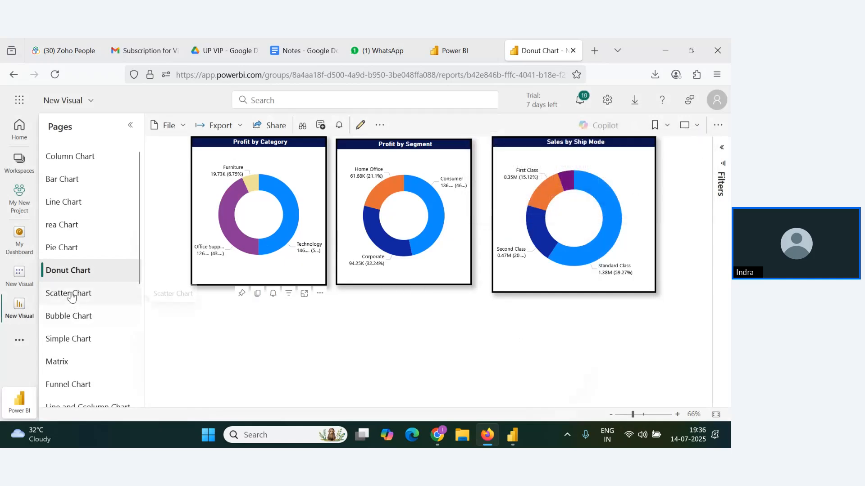
# - Go through the following report pages to Funnel Chart and pin its Sales by Sub-Category visual to My Dashboard
pyautogui.click(67, 320)
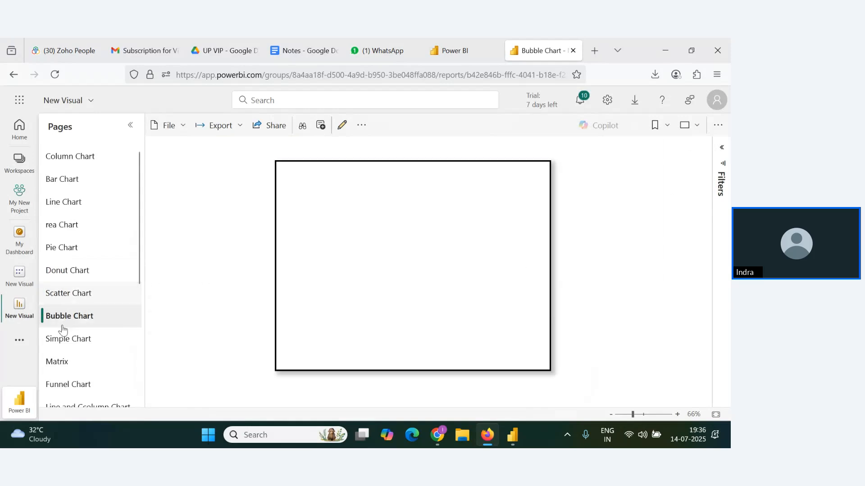
pyautogui.click(68, 341)
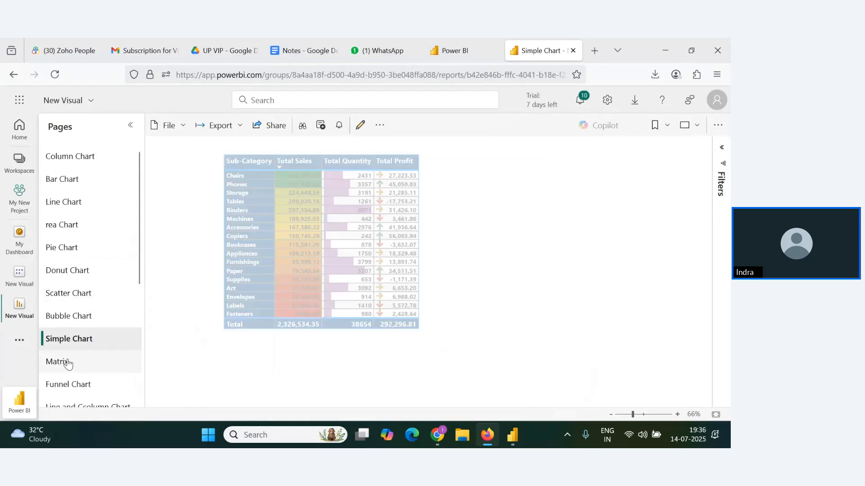
pyautogui.click(67, 363)
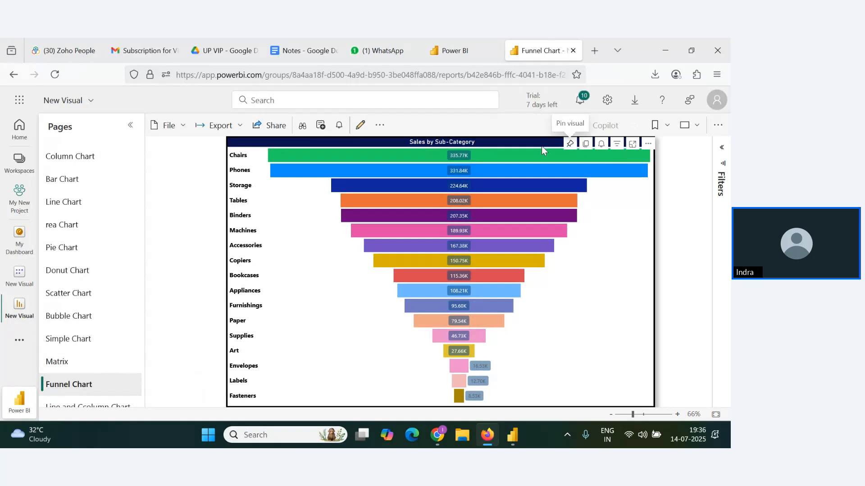
pyautogui.click(569, 143)
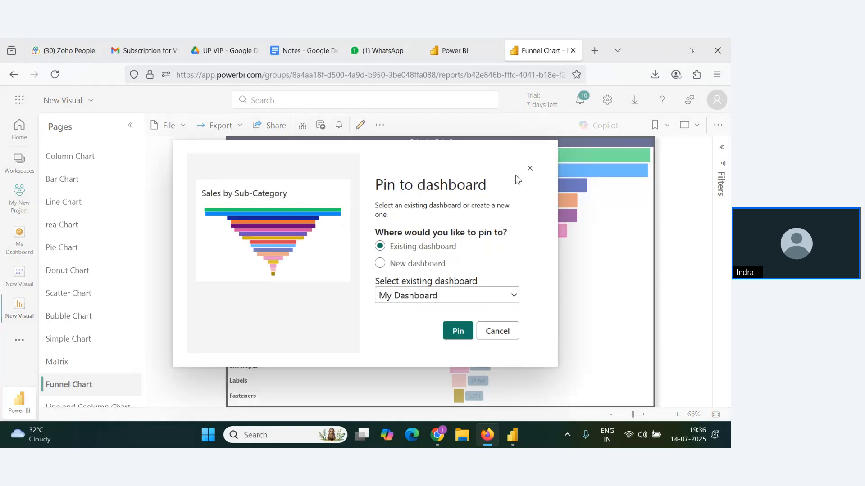
pyautogui.click(458, 331)
# - Go through the remaining report pages to Page 3 and pin its Shipping Status visual to My Dashboard
pyautogui.scroll(-5, 65, 328)
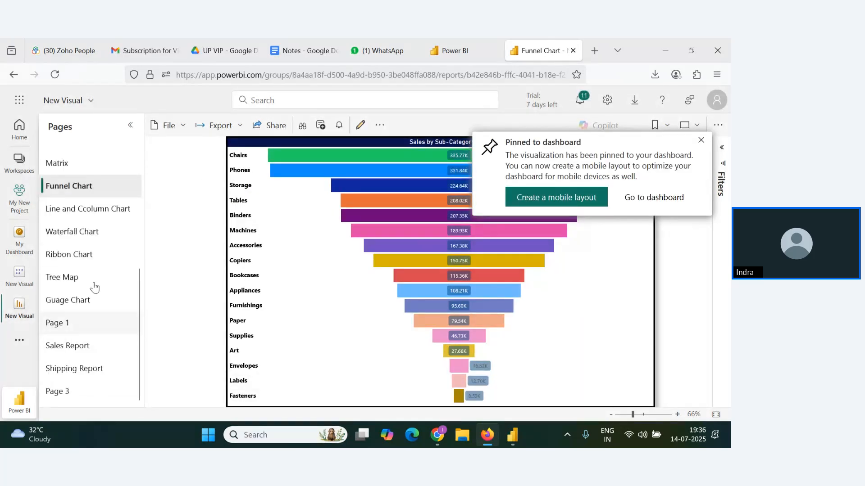
pyautogui.click(93, 215)
pyautogui.click(87, 233)
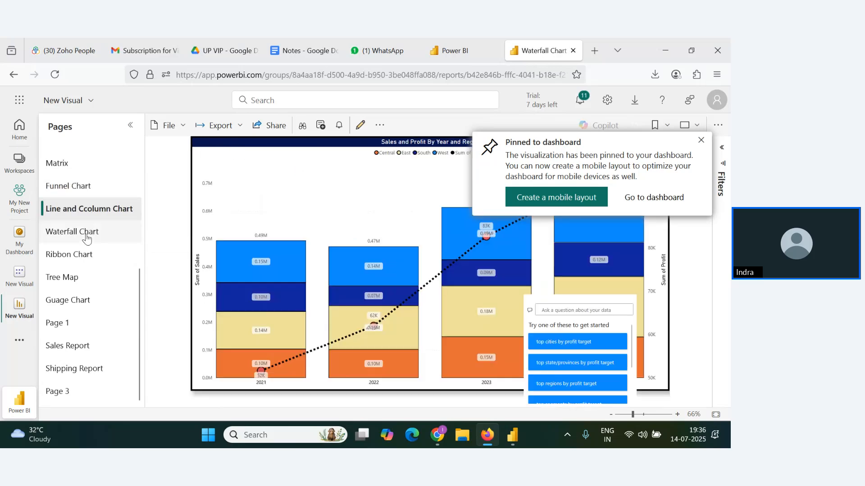
pyautogui.click(74, 255)
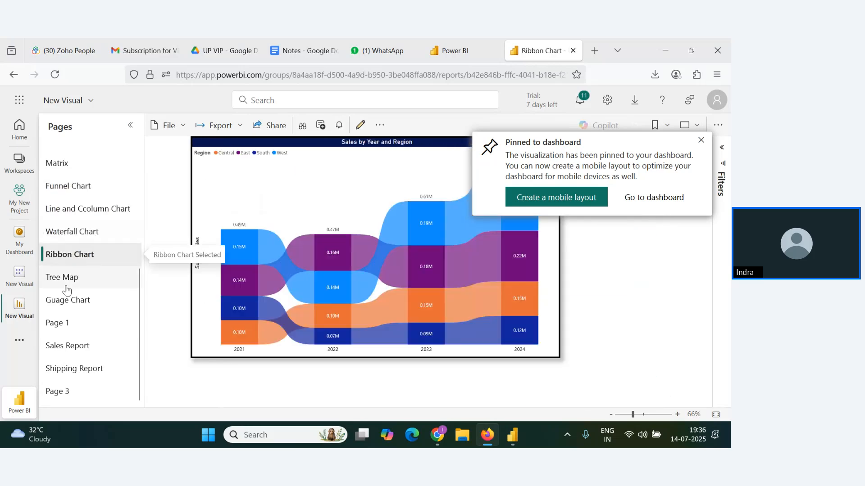
pyautogui.click(67, 285)
pyautogui.click(72, 301)
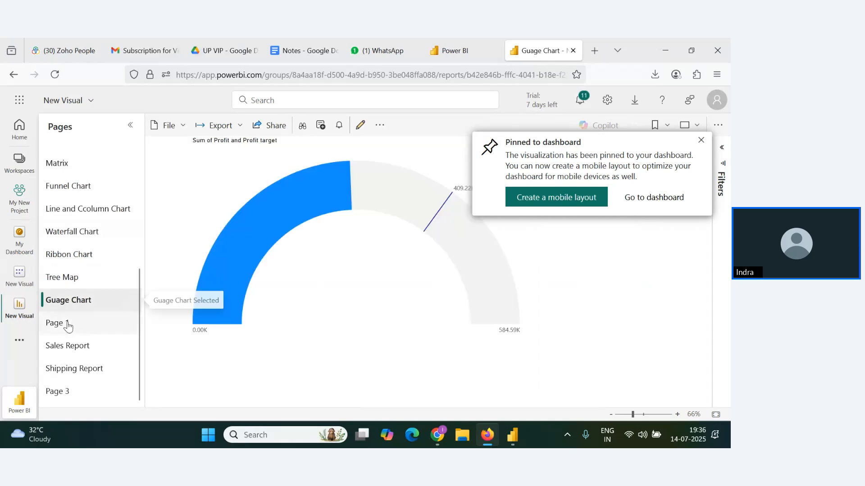
pyautogui.click(67, 324)
pyautogui.click(93, 345)
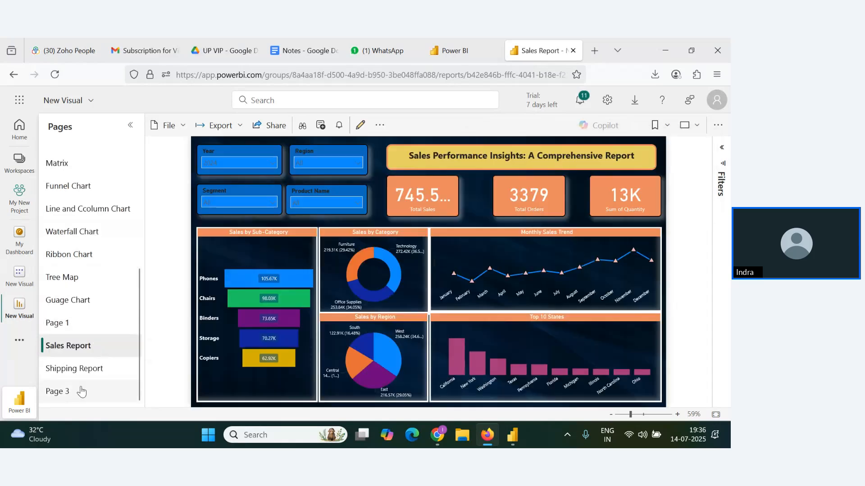
pyautogui.click(81, 390)
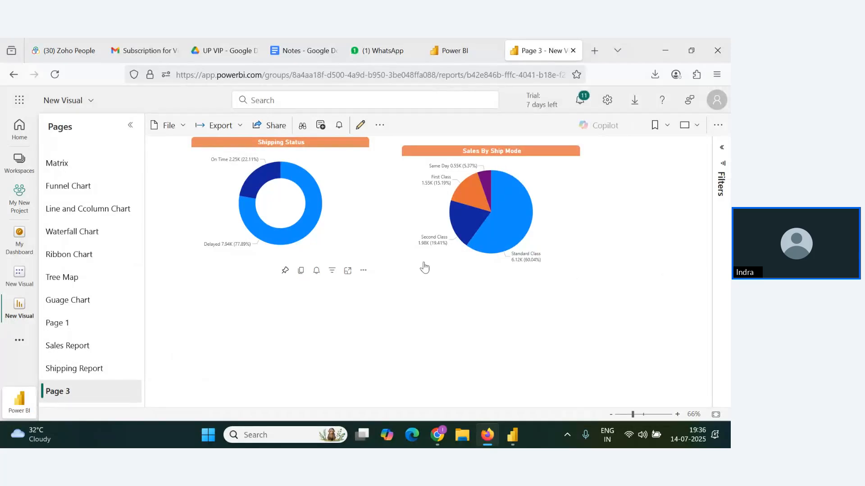
pyautogui.click(458, 330)
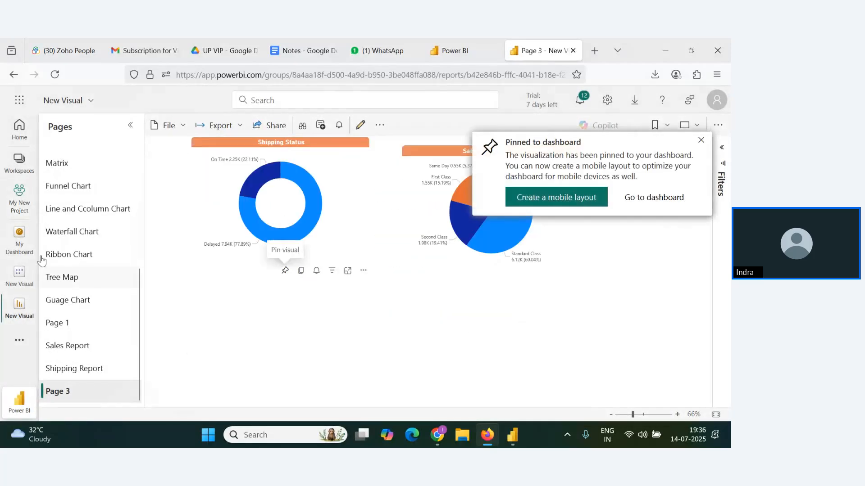
# - On My Dashboard, shrink the Profit by Segment and Profit by Region tiles and place Profit by Segment beneath Profit by Region
pyautogui.click(19, 238)
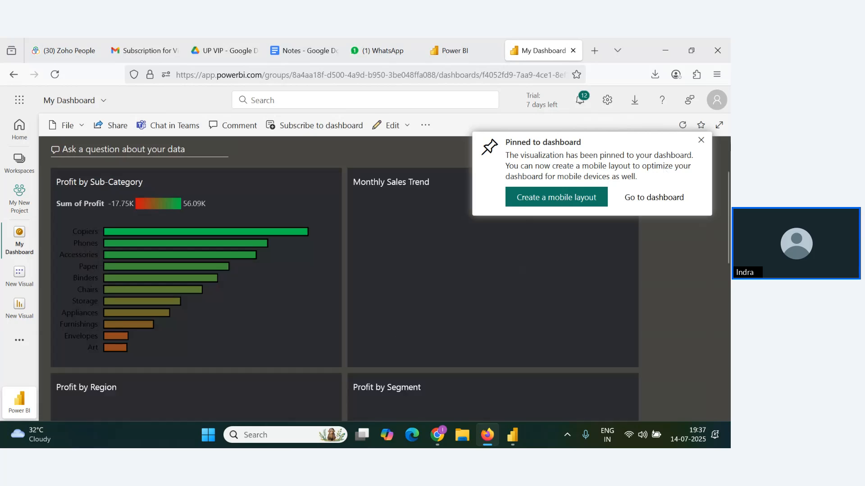
pyautogui.click(701, 140)
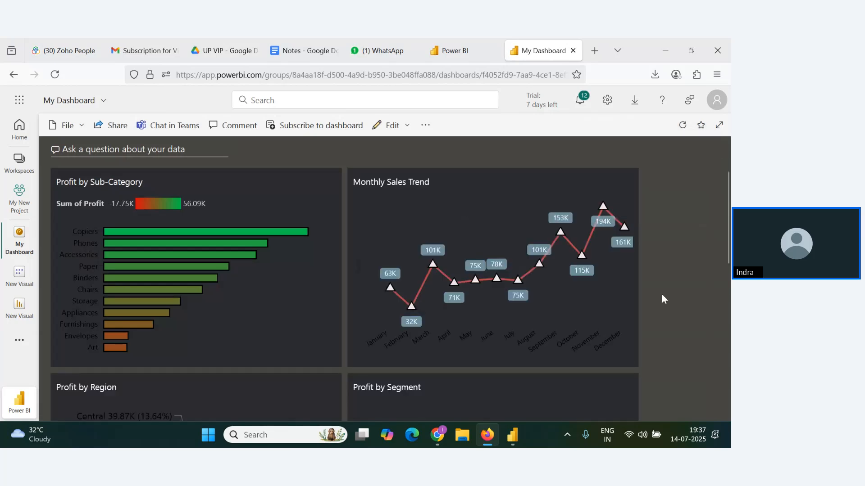
pyautogui.moveTo(624, 356); pyautogui.dragTo(652, 294)
pyautogui.scroll(-4, 616, 328)
pyautogui.scroll(-1, 616, 328)
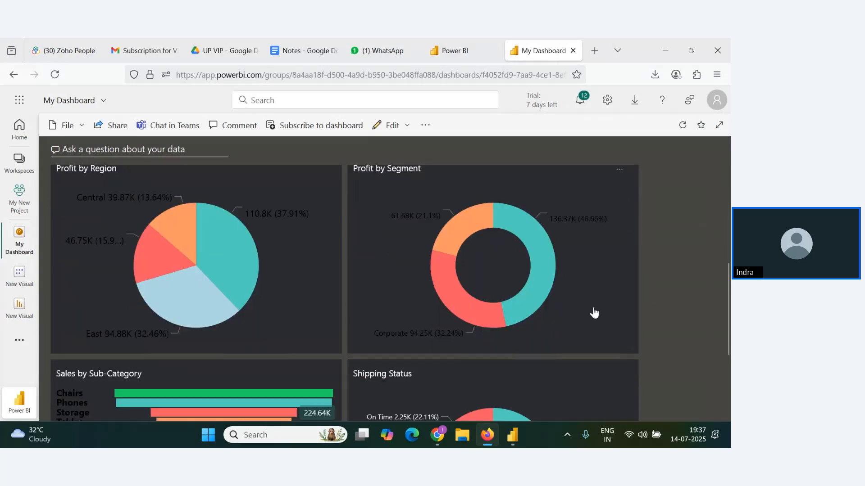
pyautogui.moveTo(638, 346); pyautogui.dragTo(486, 274)
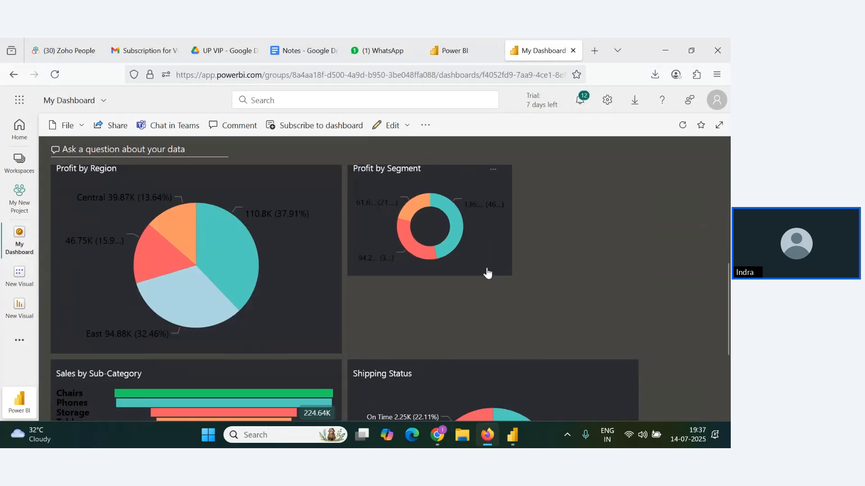
pyautogui.moveTo(339, 350); pyautogui.dragTo(273, 256)
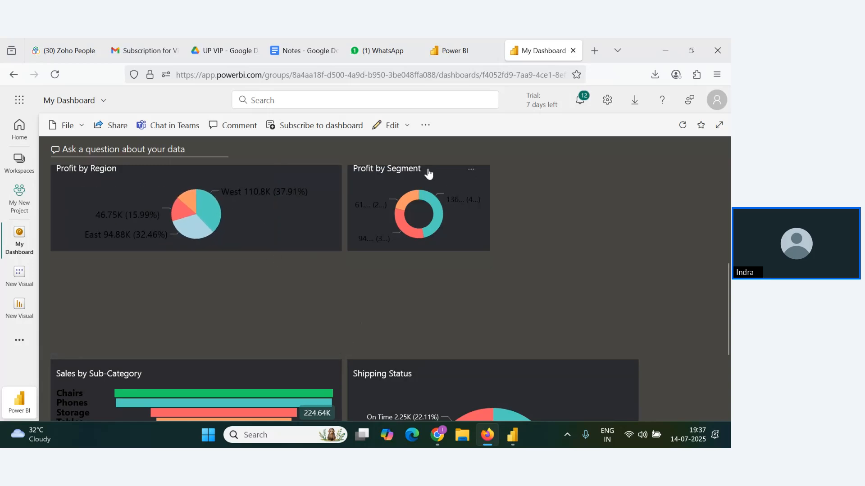
pyautogui.moveTo(428, 175); pyautogui.dragTo(114, 275)
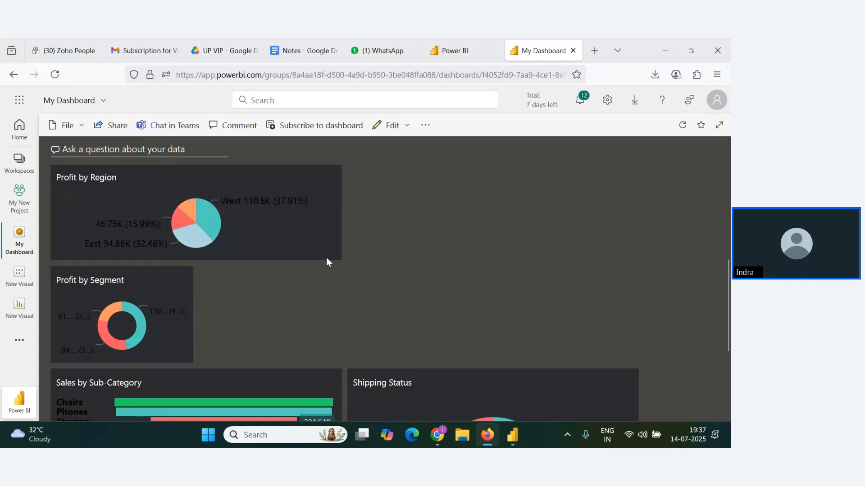
# - Shrink the Profit by Region tile and adjust the Profit by Sub-Category tile's height, keeping Profit by Region directly beneath it
pyautogui.moveTo(341, 258); pyautogui.dragTo(198, 243)
pyautogui.scroll(3, 314, 245)
pyautogui.moveTo(325, 350); pyautogui.dragTo(286, 272)
pyautogui.moveTo(131, 397); pyautogui.dragTo(111, 307)
pyautogui.moveTo(338, 267); pyautogui.dragTo(352, 300)
pyautogui.moveTo(130, 292); pyautogui.dragTo(118, 362)
pyautogui.moveTo(337, 263); pyautogui.dragTo(332, 359)
pyautogui.scroll(-1, 421, 311)
pyautogui.scroll(-2, 421, 310)
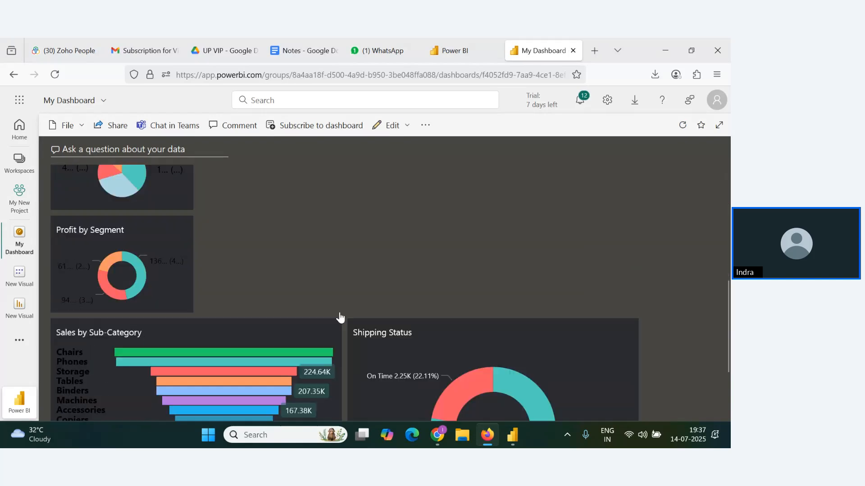
# - Move the Sales by Sub-Category tile beneath Monthly Sales Trend and the Profit by Segment tile beside Profit by Region
pyautogui.moveTo(247, 332); pyautogui.dragTo(557, 256)
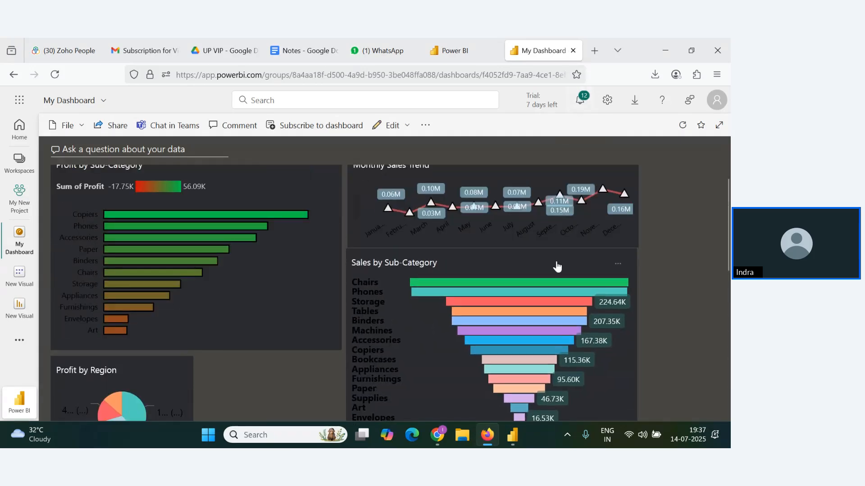
pyautogui.scroll(-5, 622, 271)
pyautogui.scroll(2, 623, 269)
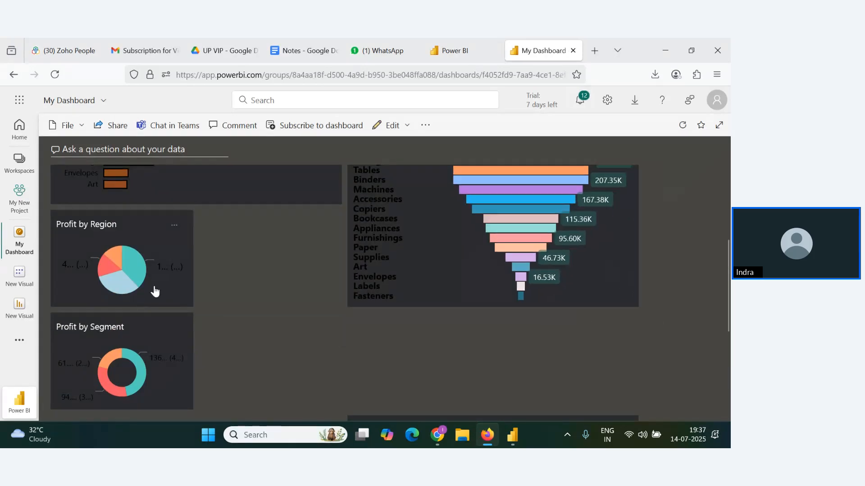
pyautogui.moveTo(186, 304)
pyautogui.mouseDown()
pyautogui.moveTo(282, 312)
pyautogui.moveTo(188, 300)
pyautogui.mouseUp()
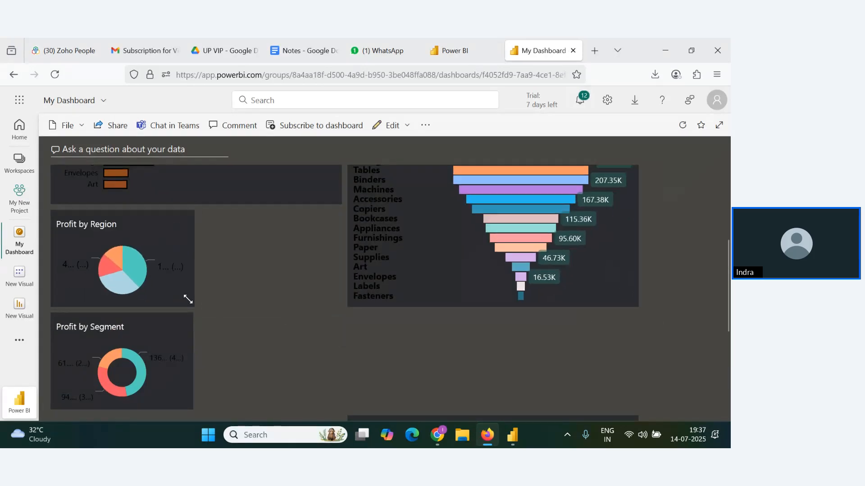
pyautogui.moveTo(154, 325); pyautogui.dragTo(299, 222)
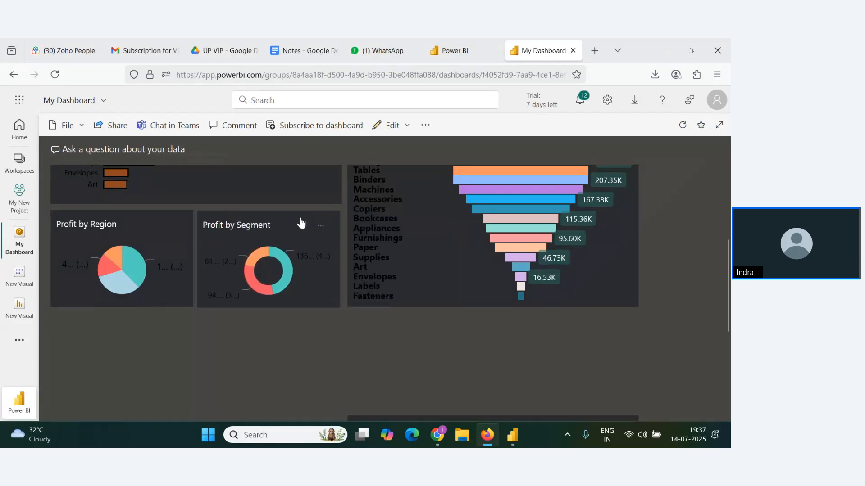
pyautogui.scroll(4, 602, 263)
pyautogui.scroll(-5, 591, 253)
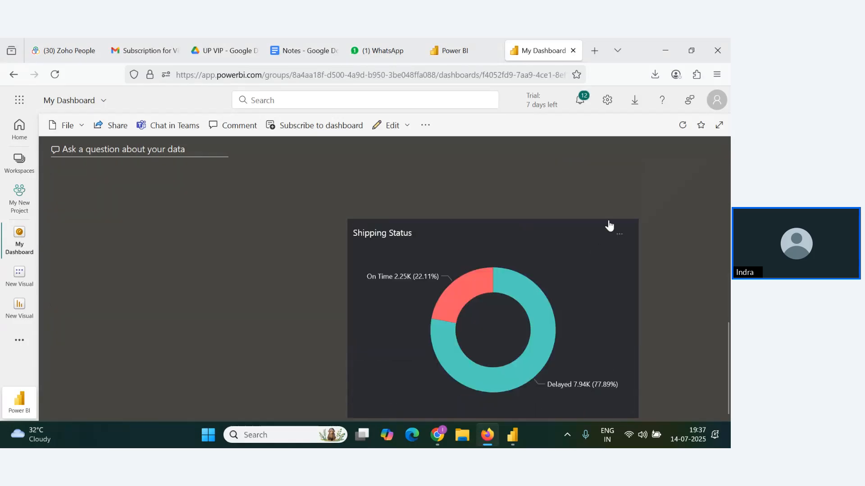
# - Shorten the Sales by Sub-Category tile, and shrink Shipping Status so it sits between Monthly Sales Trend and Sales by Sub-Category
pyautogui.scroll(4, 629, 319)
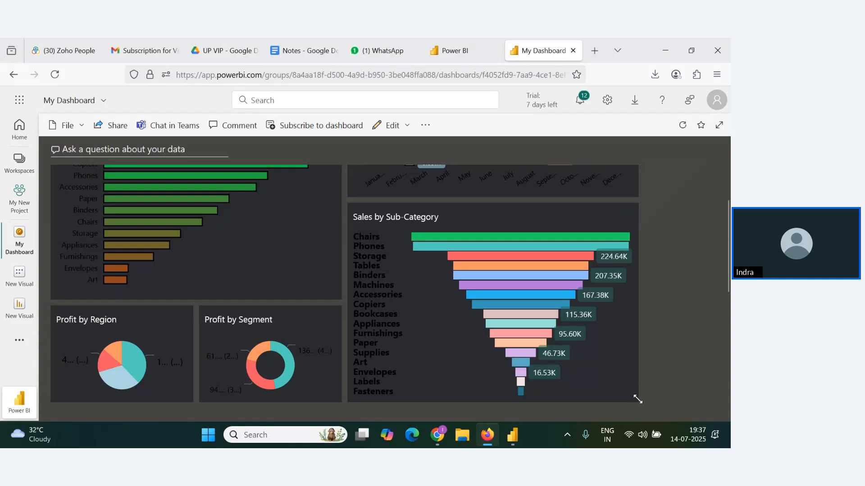
pyautogui.moveTo(638, 399); pyautogui.dragTo(627, 313)
pyautogui.scroll(-5, 602, 331)
pyautogui.moveTo(525, 317); pyautogui.dragTo(613, 348)
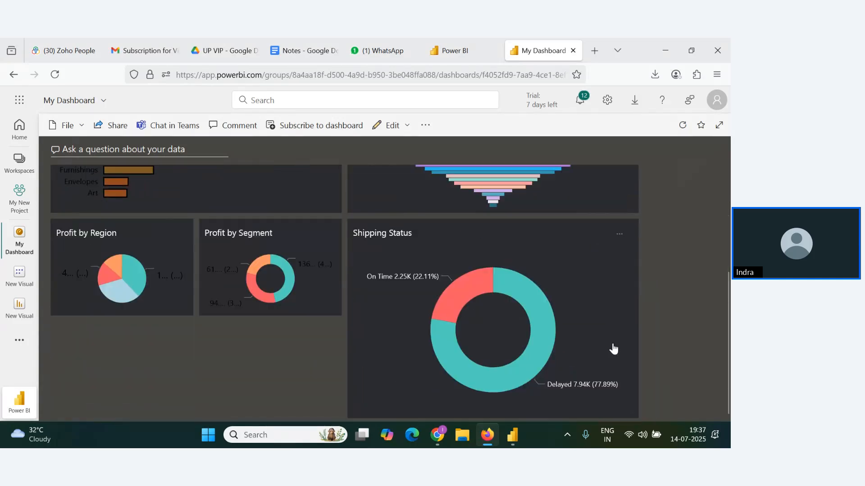
pyautogui.moveTo(635, 413); pyautogui.dragTo(556, 355)
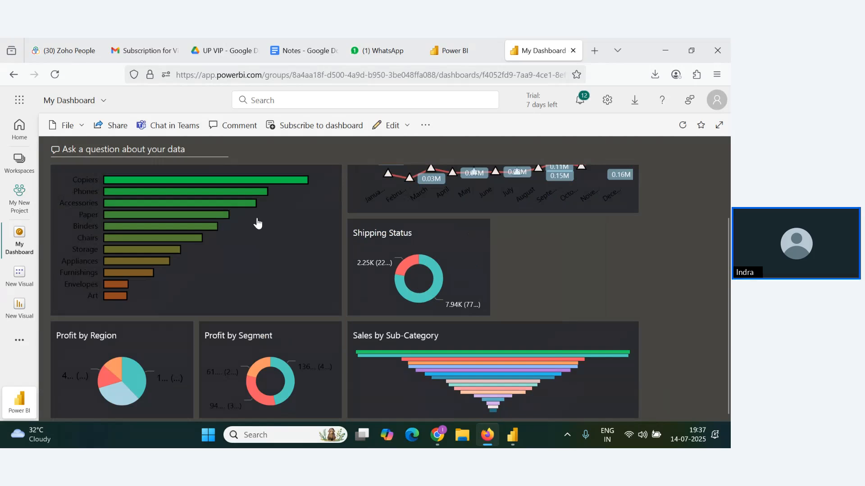
# - Move the Profit by Sub-Category tile beneath Shipping Status and the Monthly Sales Trend tile to the dashboard's upper-left corner
pyautogui.moveTo(257, 222); pyautogui.dragTo(514, 378)
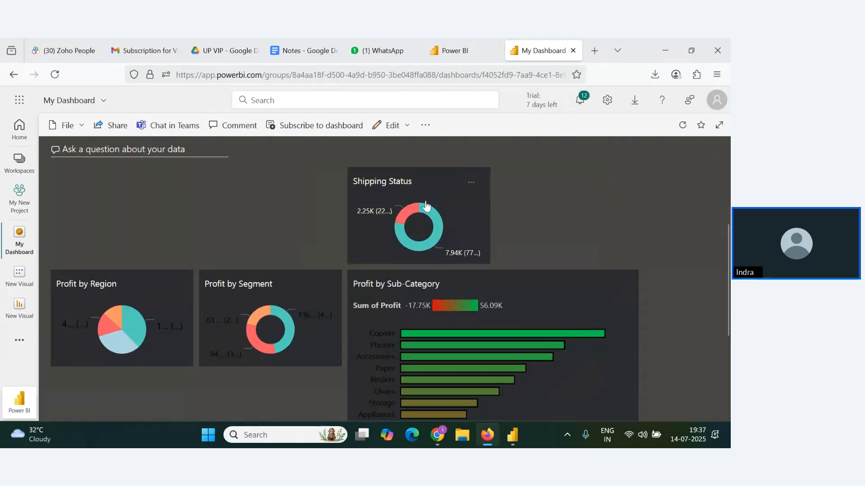
pyautogui.moveTo(276, 242); pyautogui.dragTo(478, 311)
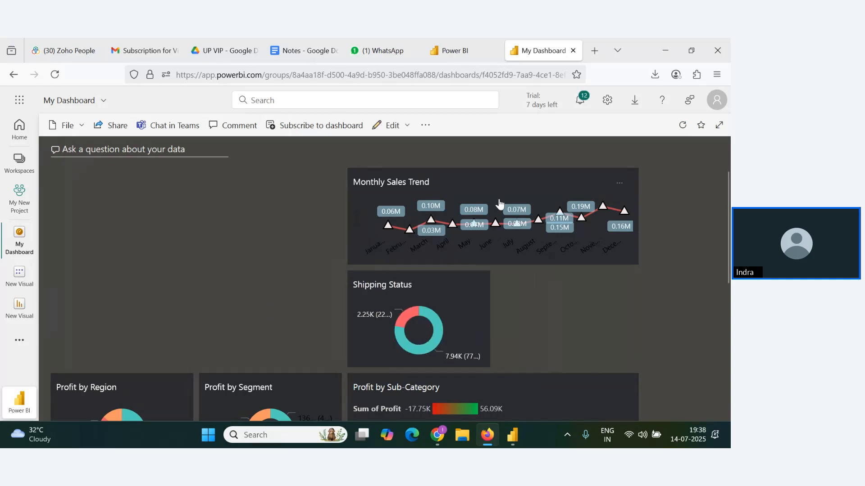
pyautogui.moveTo(471, 188); pyautogui.dragTo(185, 187)
pyautogui.moveTo(343, 261); pyautogui.dragTo(347, 288)
# - Line up Shipping Status and Profit by Segment beside Monthly Sales Trend, with Profit by Region beneath Shipping Status
pyautogui.moveTo(421, 294); pyautogui.dragTo(420, 195)
pyautogui.moveTo(270, 397); pyautogui.dragTo(561, 194)
pyautogui.moveTo(126, 399); pyautogui.dragTo(466, 290)
# - Move the Sales by Sub-Category tile beneath Monthly Sales Trend and increase its height
pyautogui.scroll(-1, 539, 355)
pyautogui.scroll(-3, 539, 352)
pyautogui.scroll(2, 549, 307)
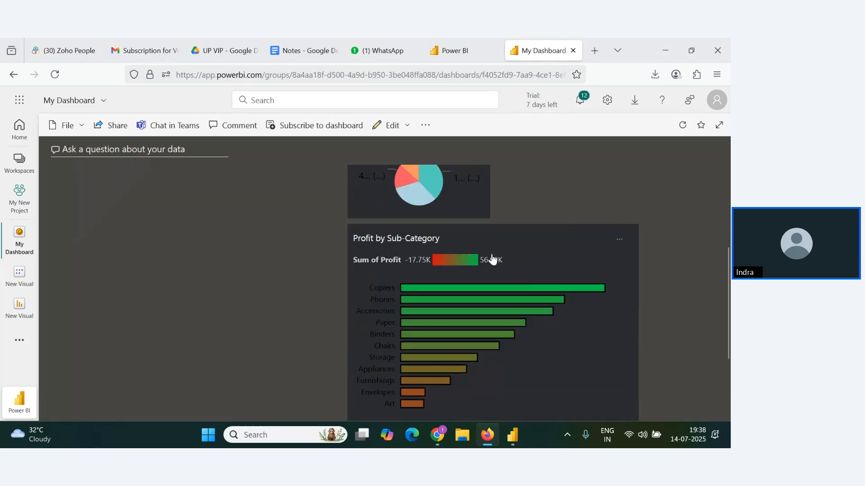
pyautogui.scroll(-3, 361, 376)
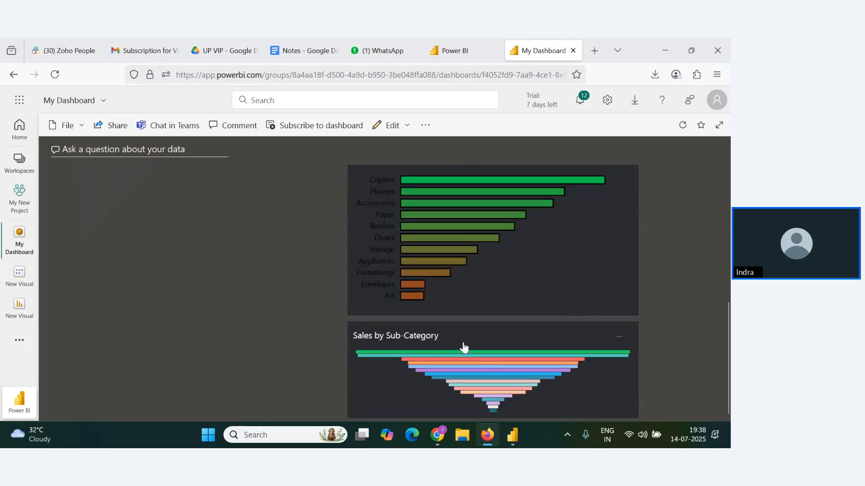
pyautogui.moveTo(464, 347); pyautogui.dragTo(151, 256)
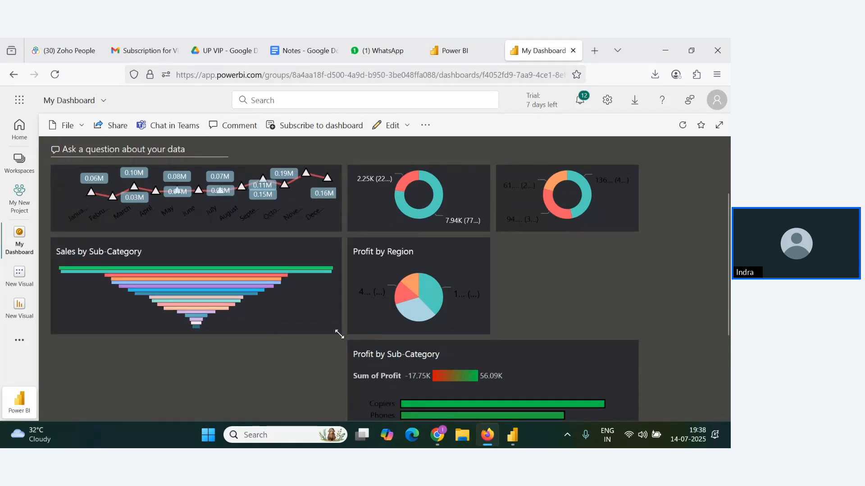
pyautogui.moveTo(339, 335); pyautogui.dragTo(334, 392)
# - Shorten the Profit by Sub-Category tile and place it directly beneath Shipping Status and Profit by Segment
pyautogui.moveTo(503, 362); pyautogui.dragTo(631, 234)
pyautogui.scroll(3, 442, 325)
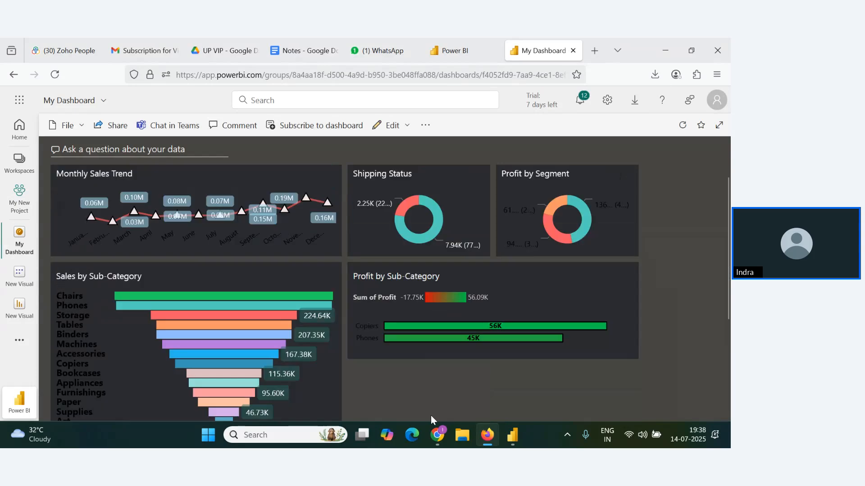
pyautogui.scroll(-2, 435, 372)
# - Move Monthly Sales Trend beneath Profit by Sub-Category and Profit by Region into the dashboard's upper-left corner
pyautogui.scroll(2, 435, 368)
pyautogui.moveTo(215, 177); pyautogui.dragTo(587, 351)
pyautogui.moveTo(412, 344); pyautogui.dragTo(134, 189)
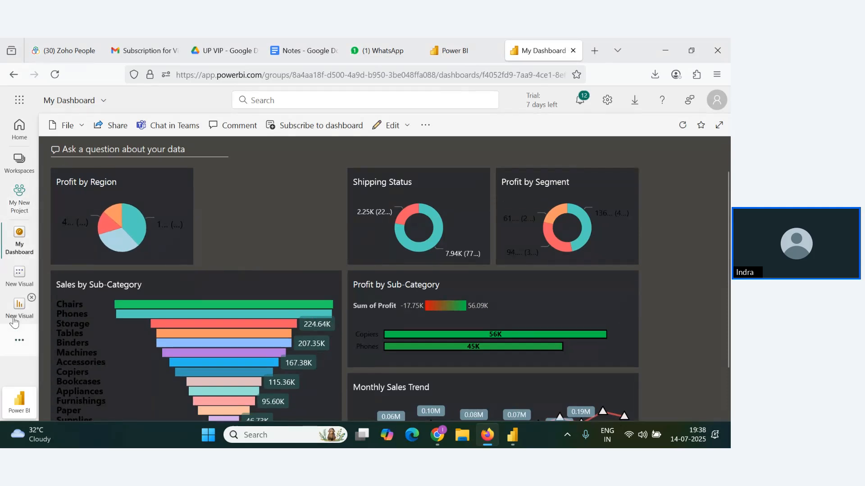
# - Pin the Profit by Category visual from the New Visual report's Donut Chart page to My Dashboard, and return to the dashboard
pyautogui.click(18, 282)
pyautogui.click(19, 306)
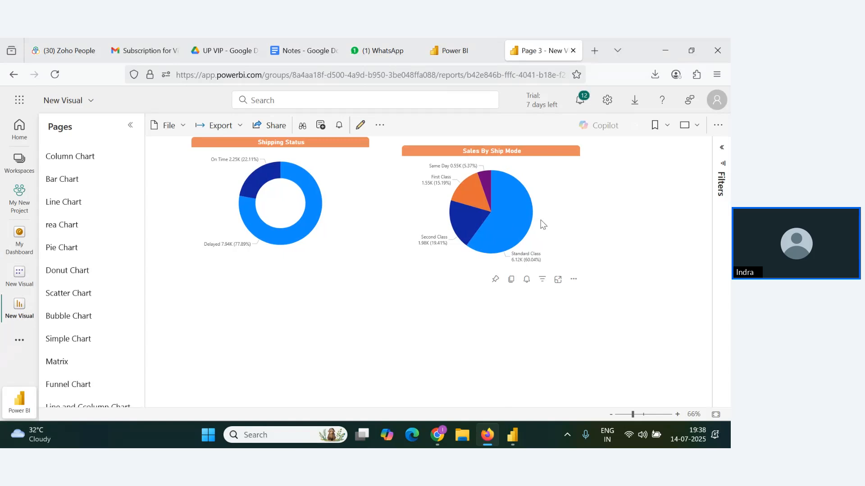
pyautogui.click(59, 254)
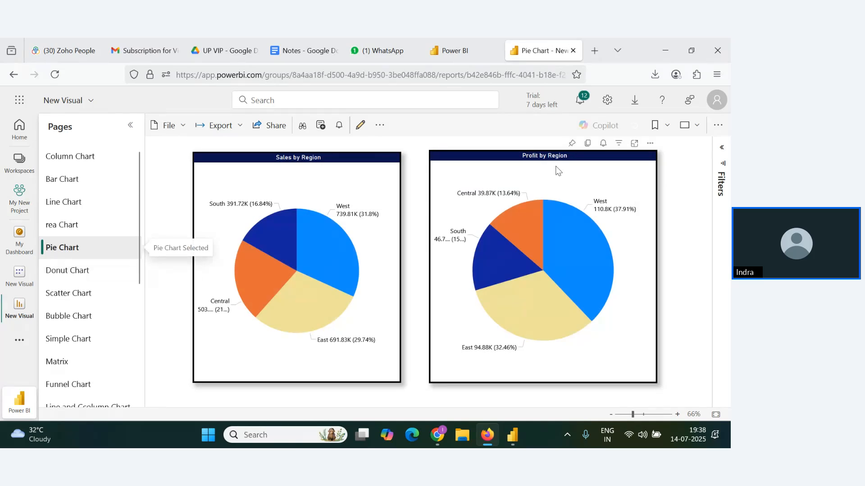
pyautogui.click(49, 274)
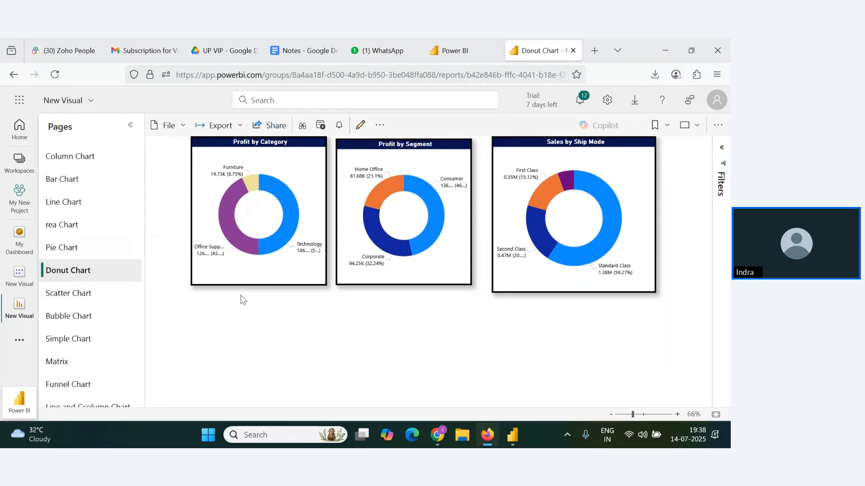
pyautogui.click(242, 295)
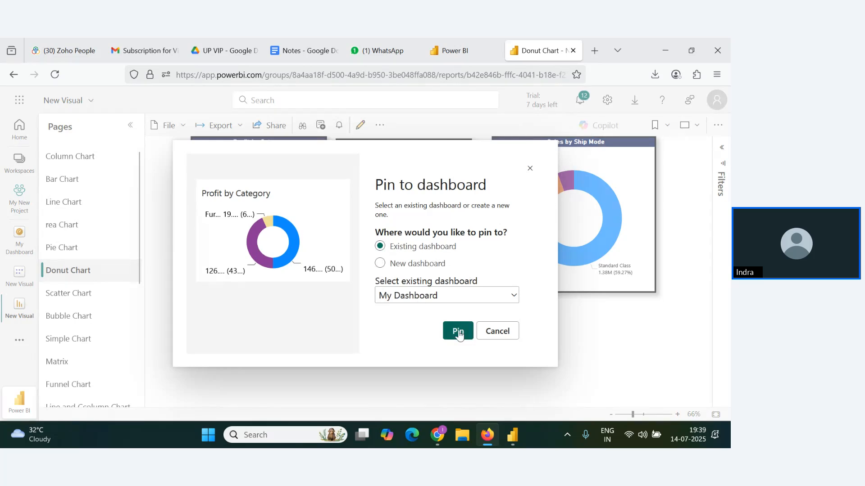
pyautogui.click(459, 334)
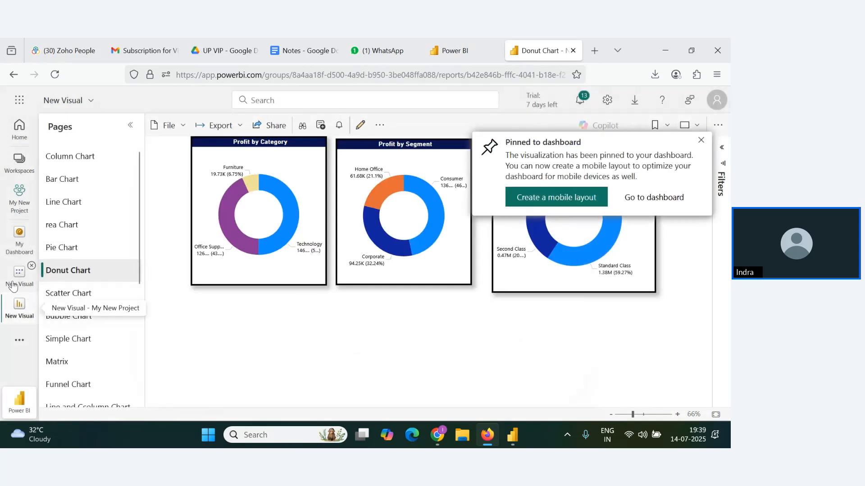
pyautogui.click(19, 238)
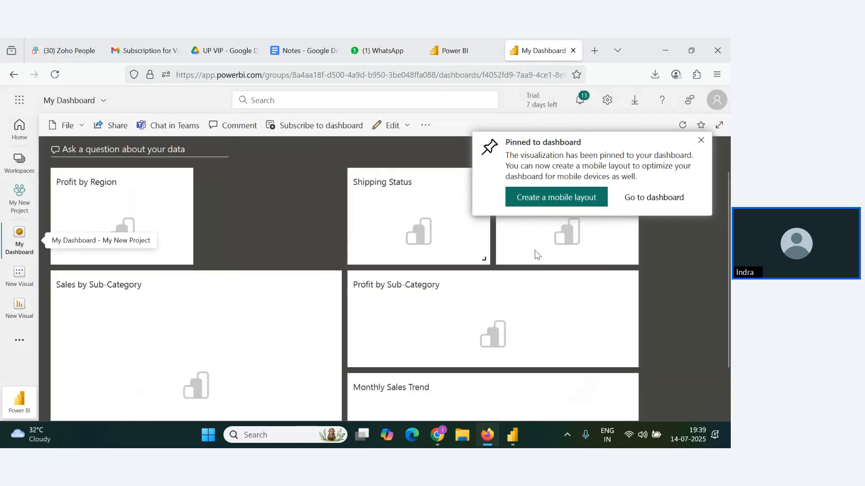
pyautogui.click(683, 196)
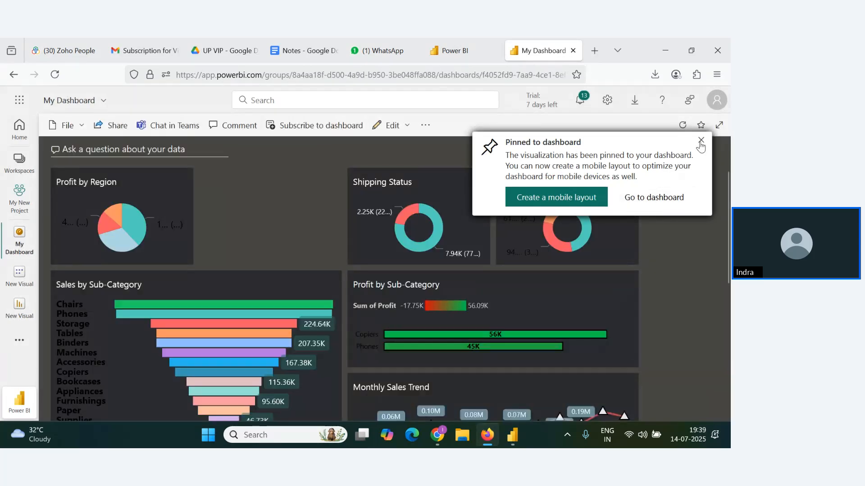
# - Shrink the Profit by Category tile and place it between Profit by Region and Shipping Status
pyautogui.scroll(-5, 421, 247)
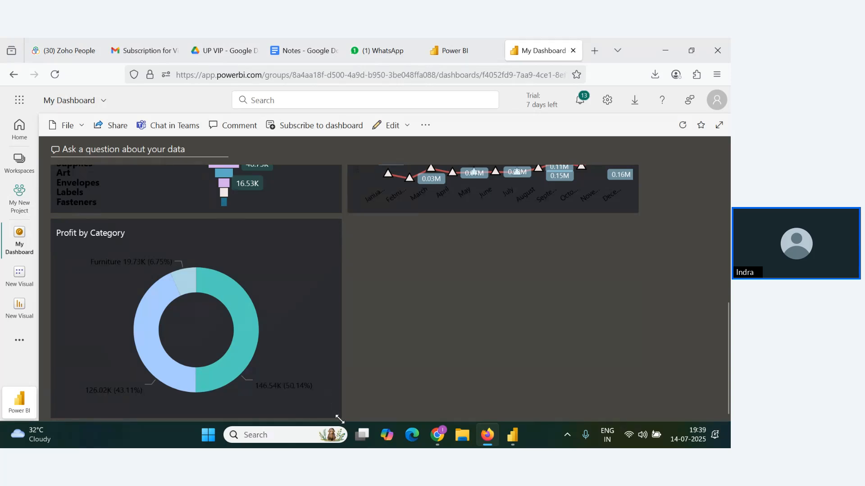
pyautogui.moveTo(340, 420); pyautogui.dragTo(192, 311)
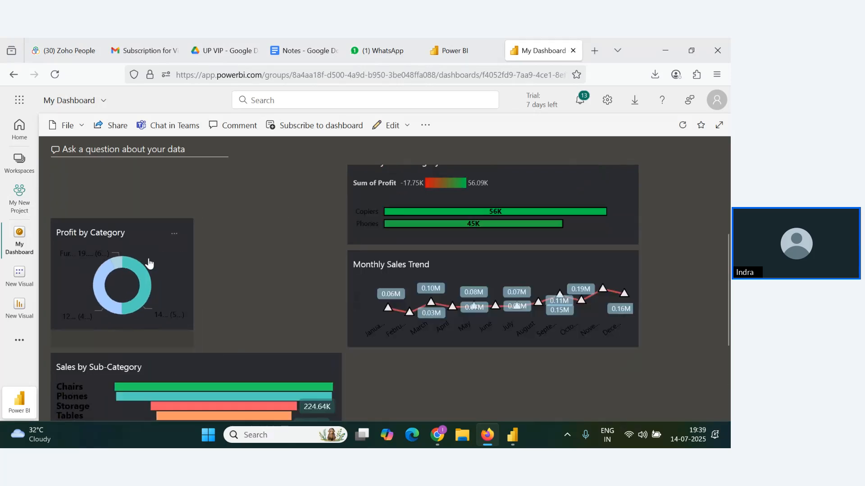
pyautogui.moveTo(117, 249); pyautogui.dragTo(266, 167)
# - Move the Sales by Sub-Category tile back up beneath Profit by Region and Profit by Category, and review the layout
pyautogui.scroll(-5, 270, 270)
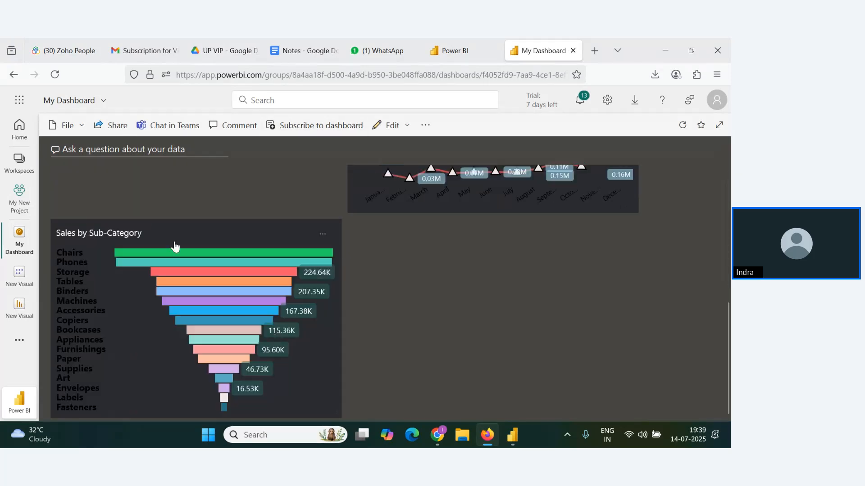
pyautogui.moveTo(171, 231); pyautogui.dragTo(168, 303)
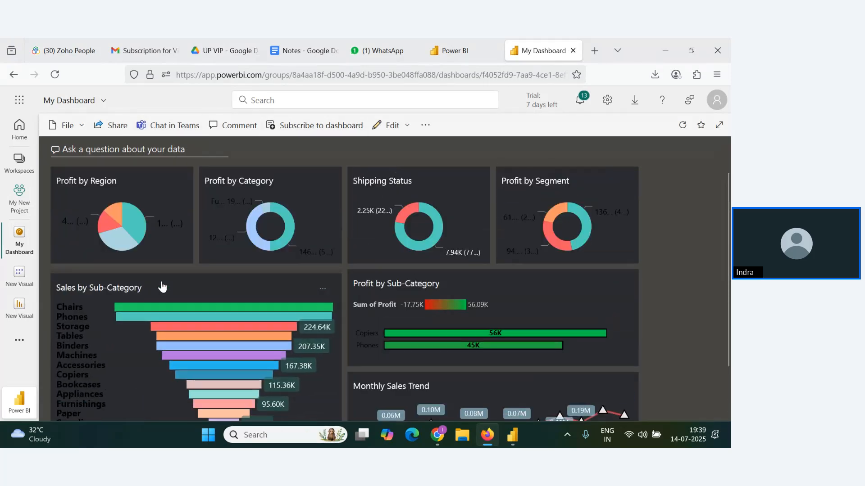
pyautogui.scroll(-1, 679, 272)
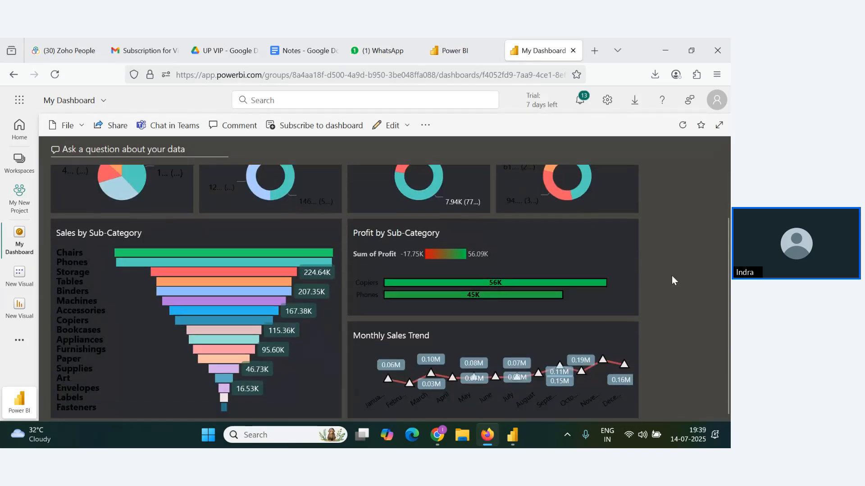
pyautogui.scroll(1, 446, 323)
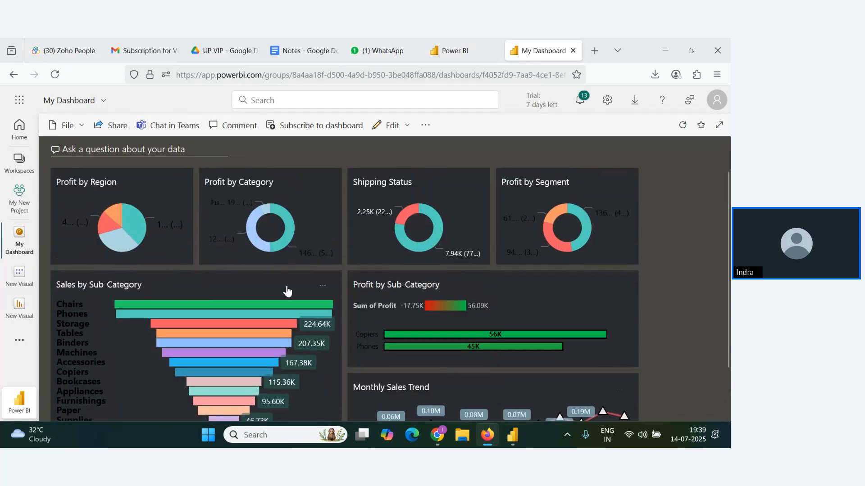
pyautogui.scroll(-1, 264, 317)
pyautogui.scroll(1, 584, 367)
# - Switch to the Zoho webinar window to check the attendees' Q&A, and return to My Dashboard in Power BI
pyautogui.hotkey('alt', 'Tab')
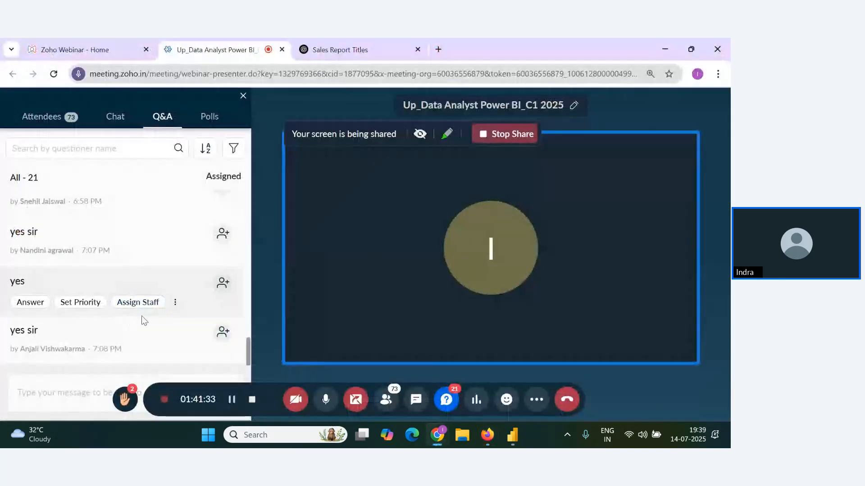
pyautogui.hotkey('alt', 'Tab')
pyautogui.hotkey('alt', 'Tab')
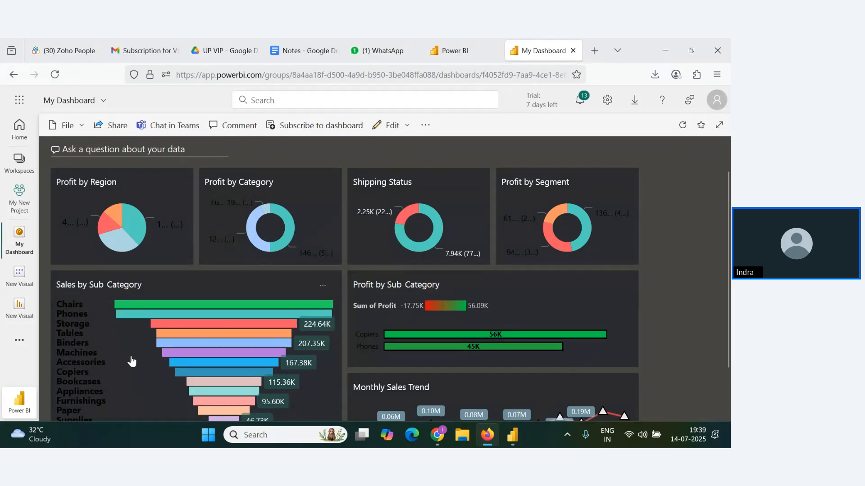
# - Open the source report page behind the Sales by Sub-Category tile, and return to My Dashboard
pyautogui.scroll(-1, 132, 358)
pyautogui.click(141, 330)
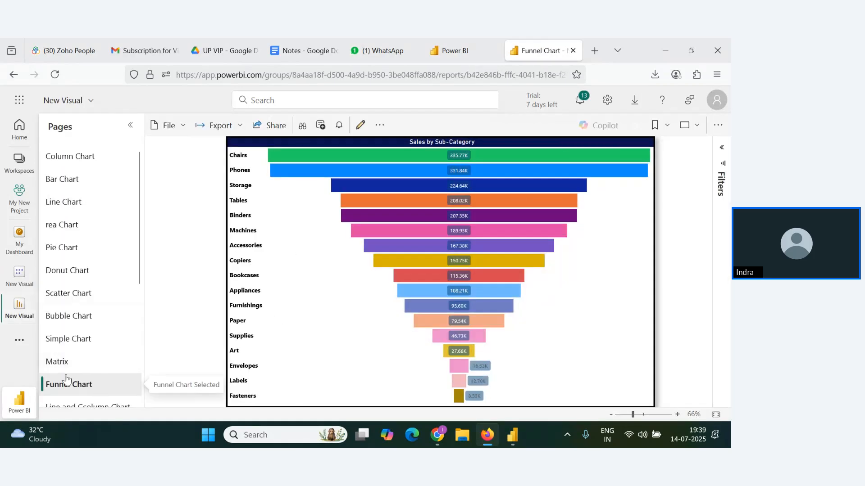
pyautogui.click(19, 236)
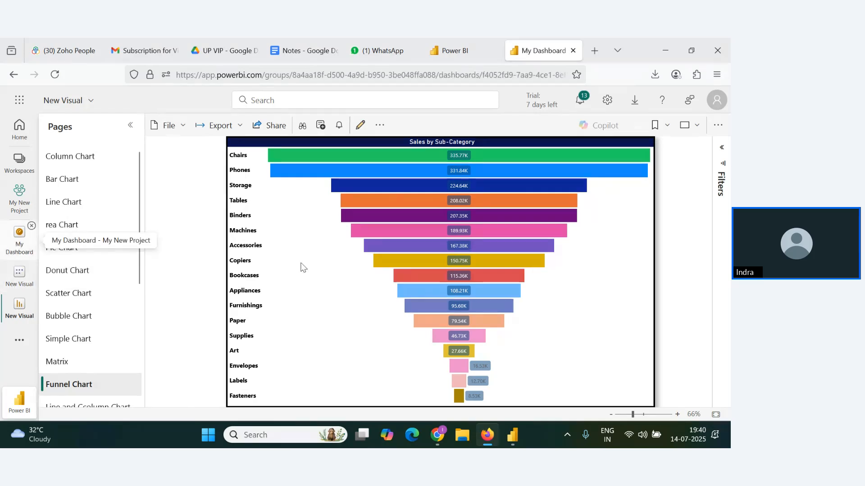
pyautogui.scroll(-2, 302, 329)
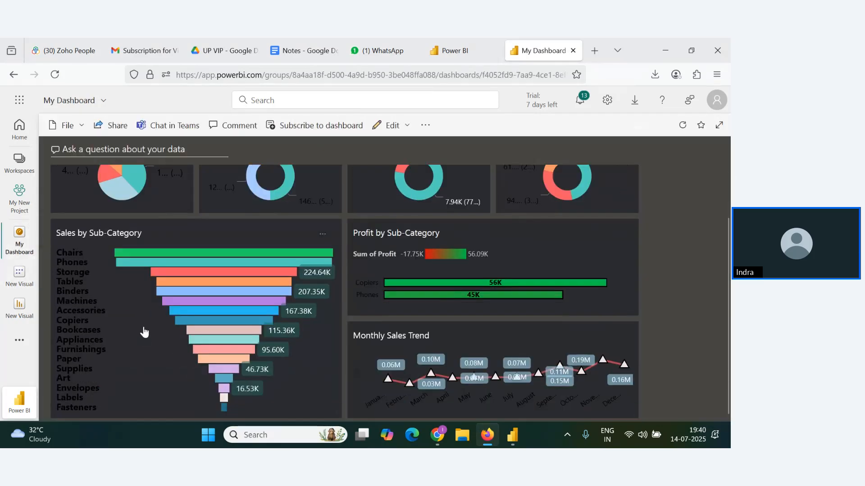
pyautogui.scroll(2, 574, 318)
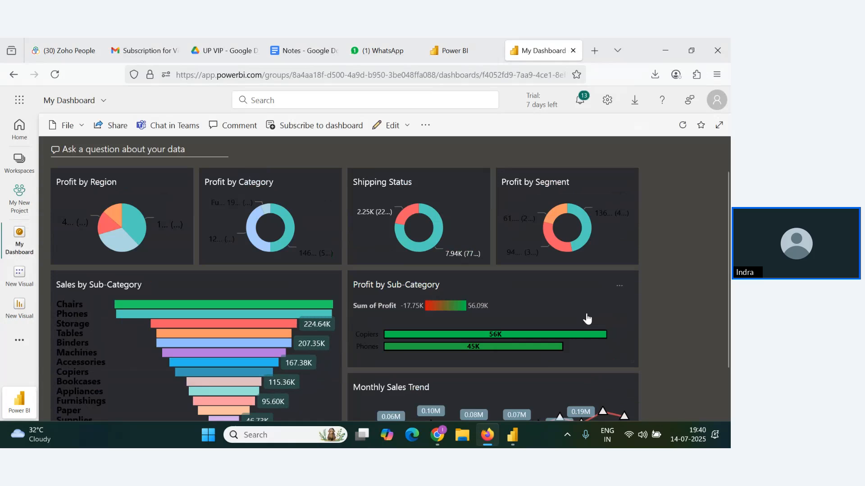
# - Open the source report page behind the Profit by Sub-Category tile, and return to My Dashboard
pyautogui.click(544, 300)
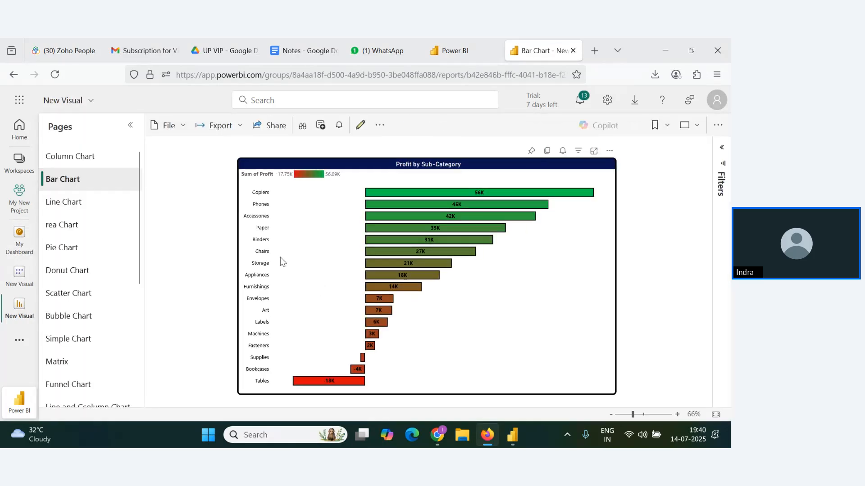
pyautogui.click(18, 288)
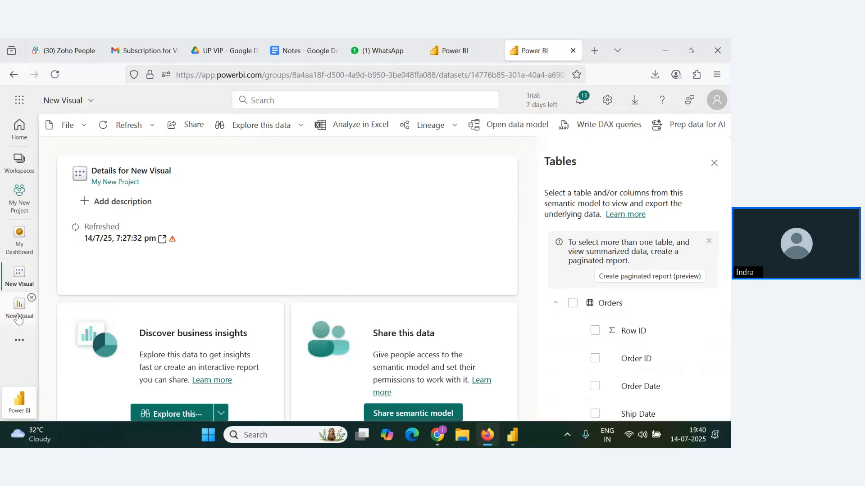
pyautogui.click(19, 237)
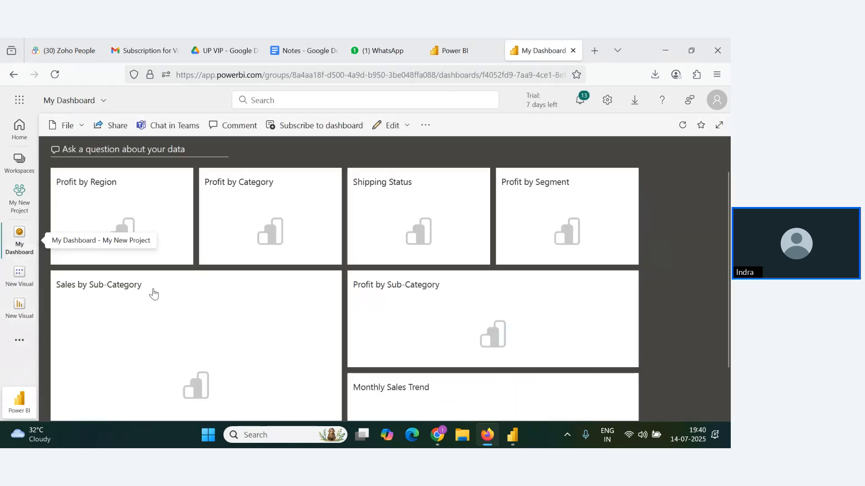
pyautogui.scroll(-2, 643, 293)
pyautogui.scroll(2, 641, 296)
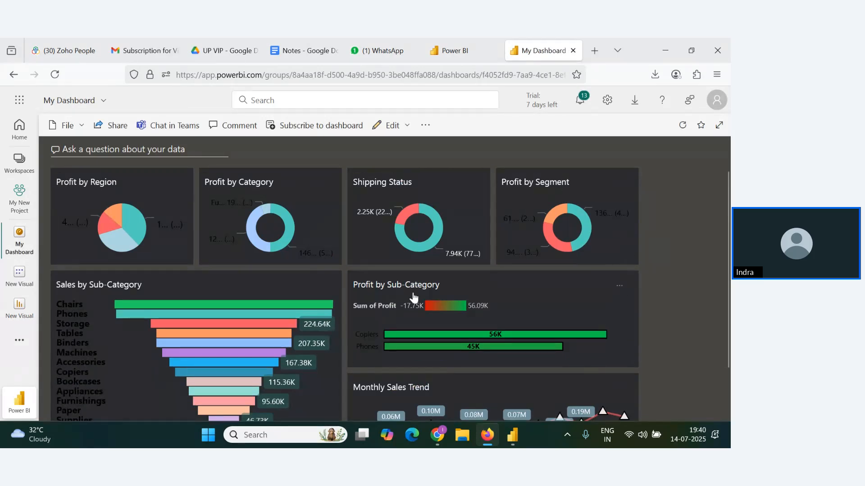
# - Open the source report page behind the Shipping Status tile, and return to My Dashboard
pyautogui.scroll(-1, 386, 251)
pyautogui.scroll(1, 386, 250)
pyautogui.click(415, 243)
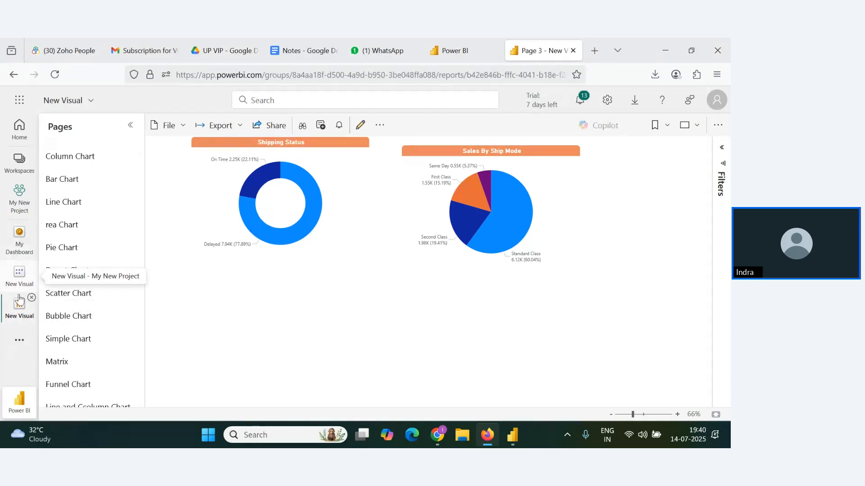
pyautogui.click(20, 241)
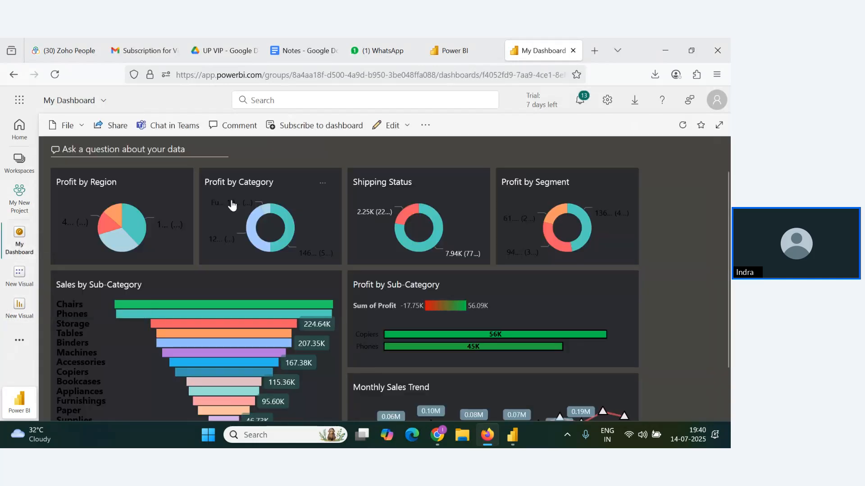
# - Open the dashboard's Q&A, show all suggested questions, and enter the question "Top Sates with Highest Revenue"
pyautogui.click(114, 152)
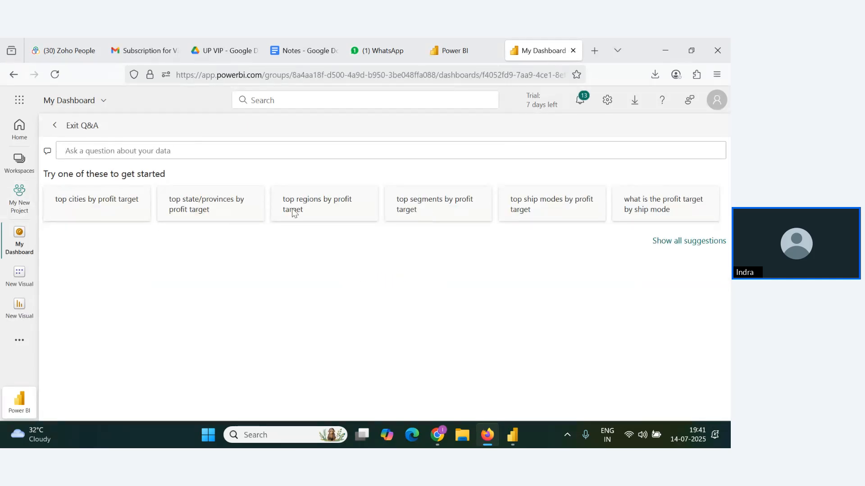
pyautogui.click(662, 243)
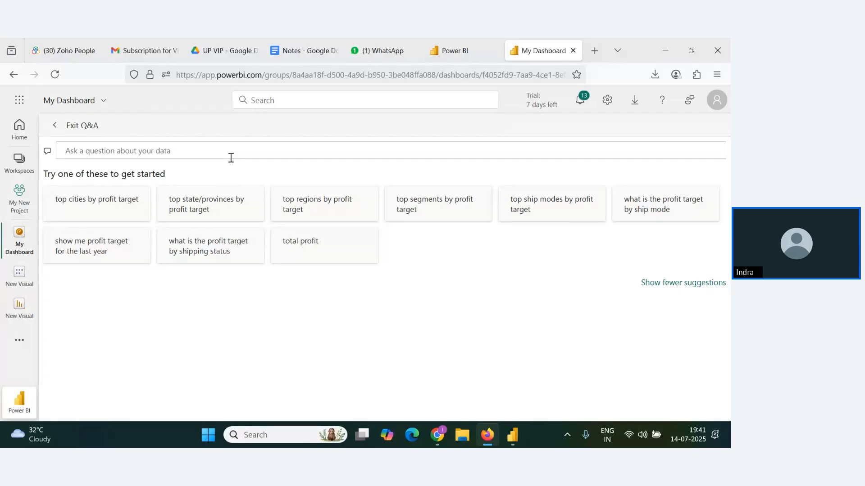
pyautogui.write('T')
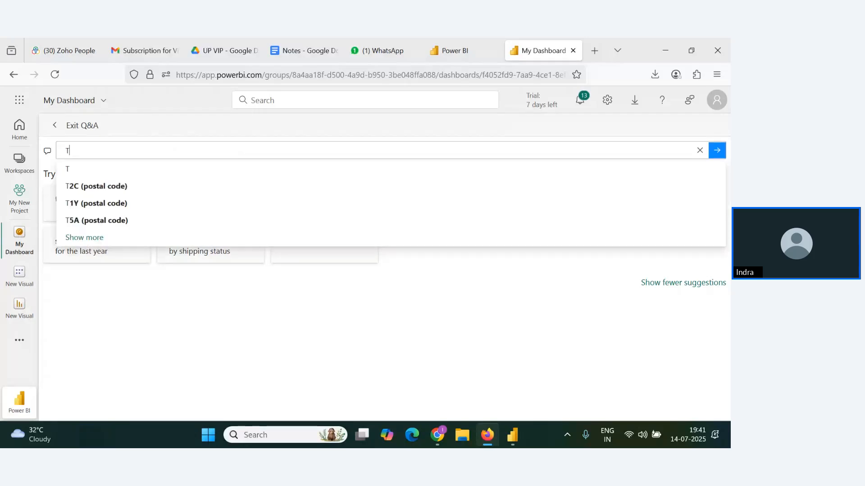
pyautogui.write('op Sates w')
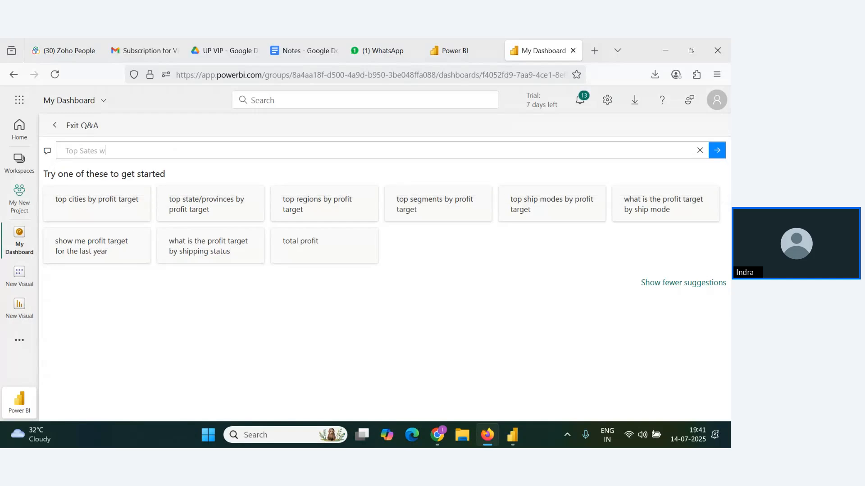
pyautogui.write('ith Highes')
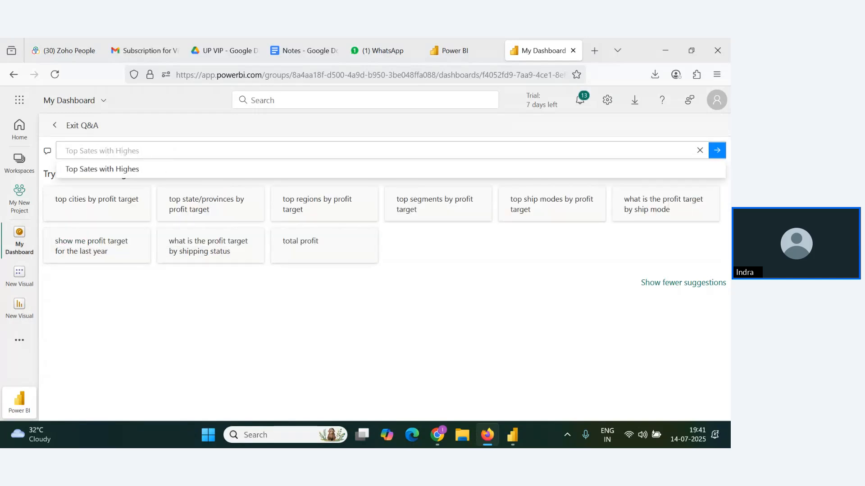
pyautogui.write('t Revenue')
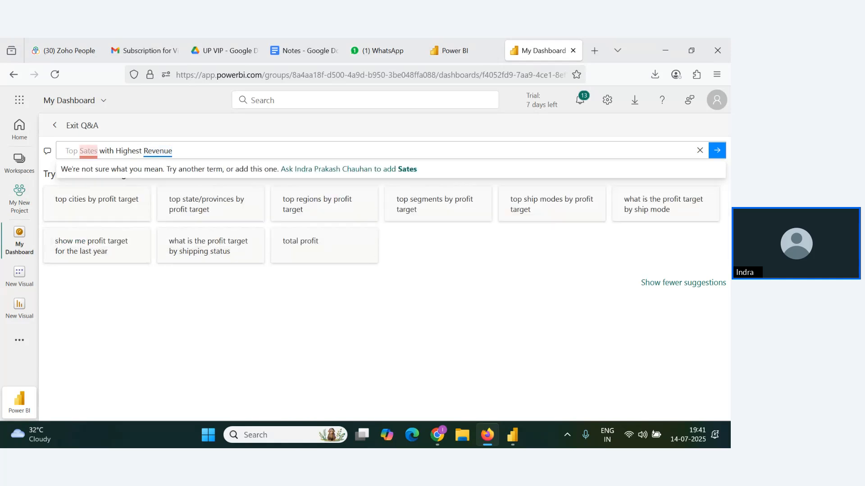
# - Correct the question to "Top 10 States with Highest Revenue" and run it
pyautogui.write('10 Satte')
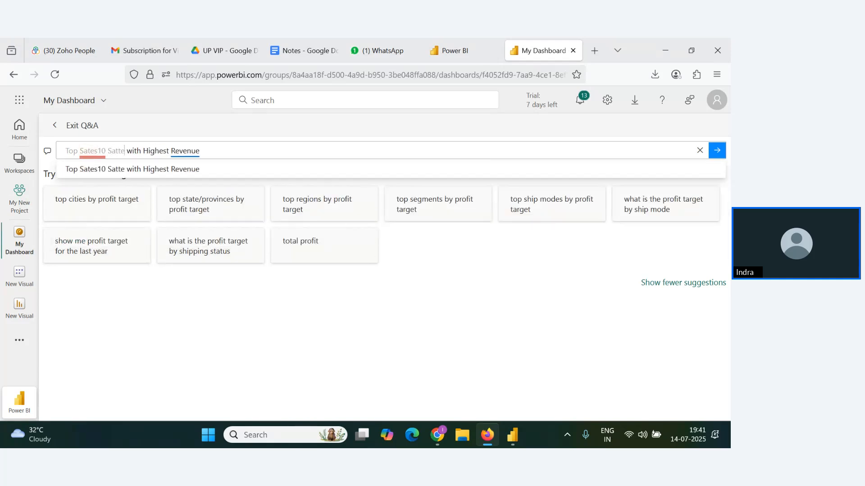
pyautogui.press('BackSpace')
pyautogui.press('BackSpace')
pyautogui.press('BackSpace')
pyautogui.press('BackSpace')
pyautogui.press('BackSpace')
pyautogui.press('BackSpace')
pyautogui.press('BackSpace')
pyautogui.press('BackSpace')
pyautogui.press('BackSpace')
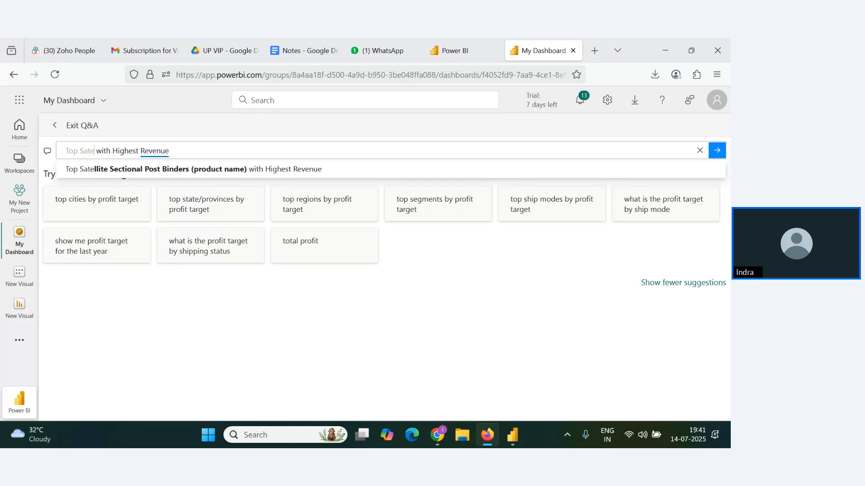
pyautogui.press('BackSpace')
pyautogui.press('BackSpace')
pyautogui.press('BackSpace')
pyautogui.press('BackSpace')
pyautogui.write('10 State')
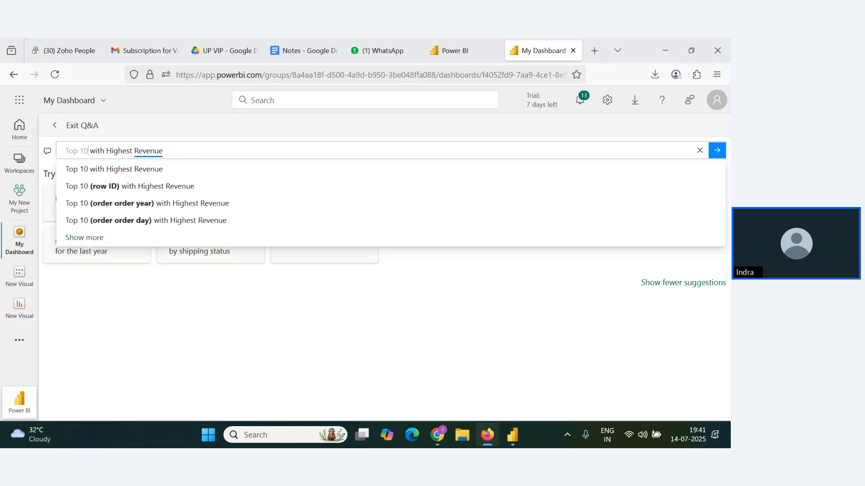
pyautogui.write('s')
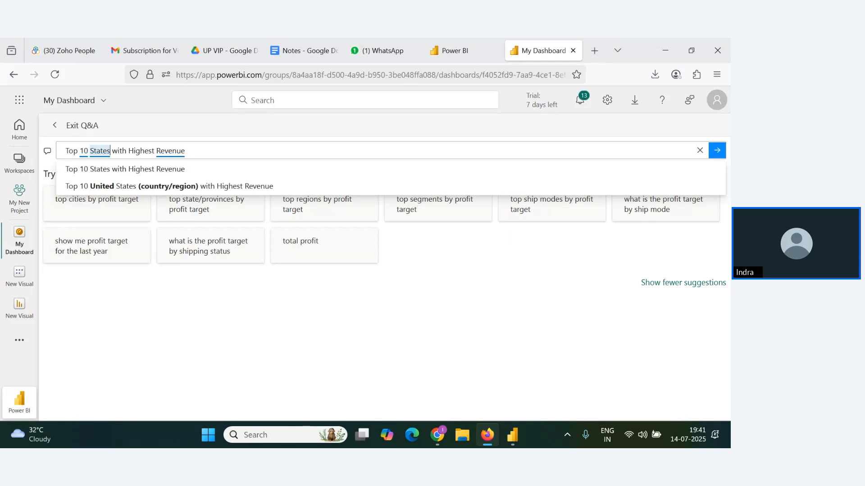
pyautogui.press('Return')
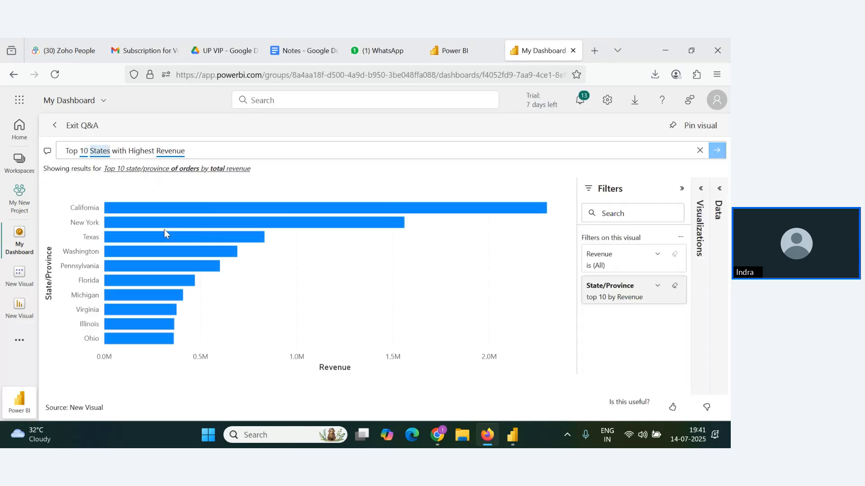
# - Change the question to "Bottom 10 States with Lowest Revenue" and run it
pyautogui.moveTo(412, 209)
pyautogui.doubleClick(71, 151)
pyautogui.write('Botton')
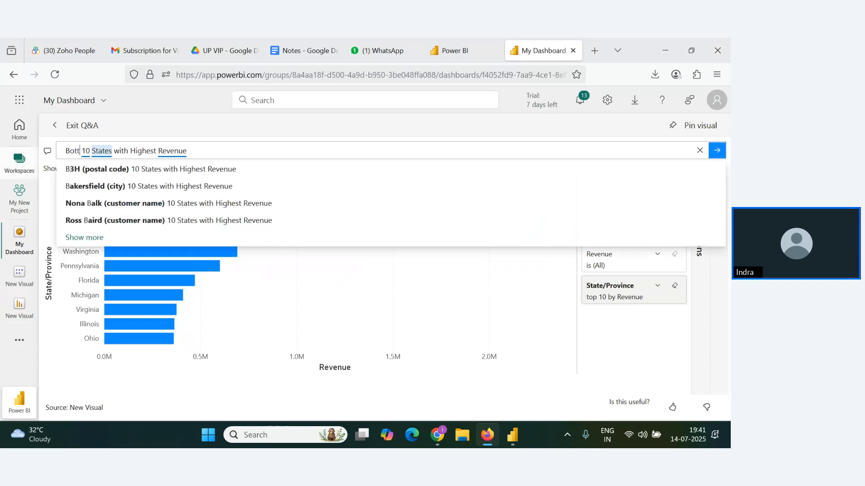
pyautogui.press('BackSpace')
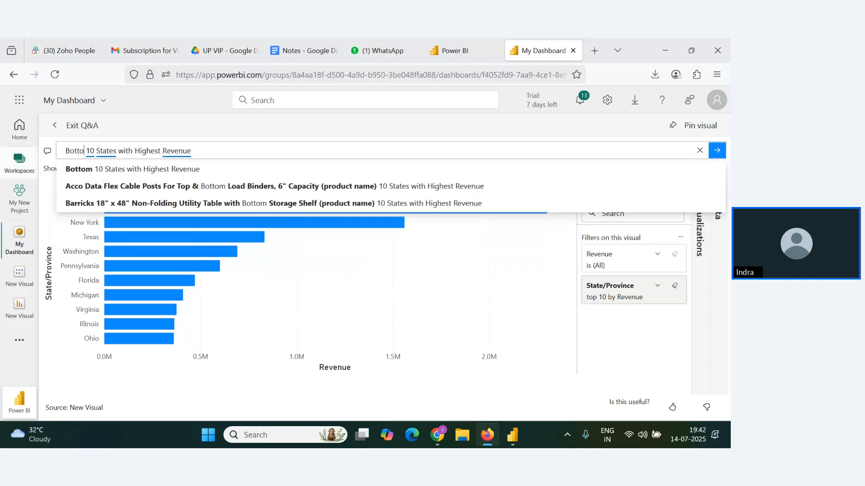
pyautogui.write('m')
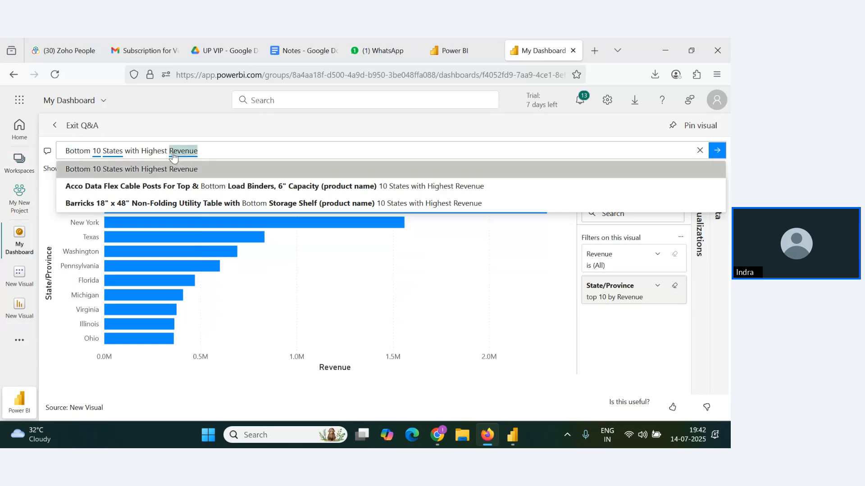
pyautogui.doubleClick(143, 151)
pyautogui.write('Lowest')
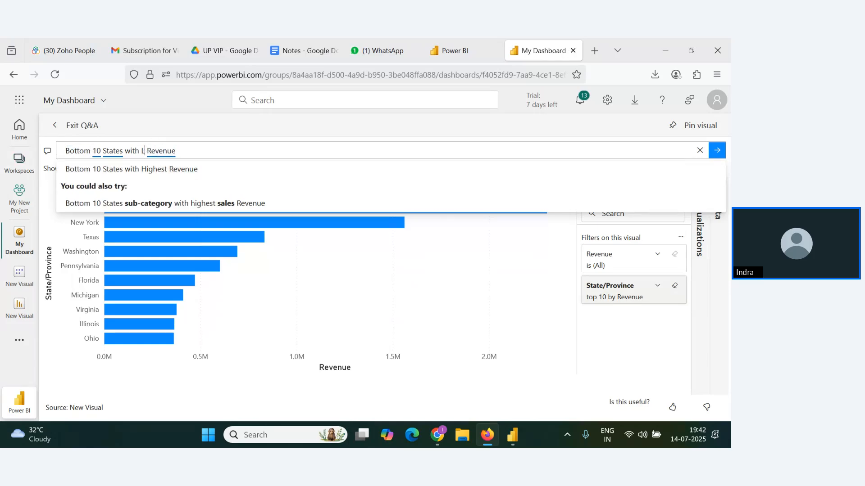
pyautogui.press('Return')
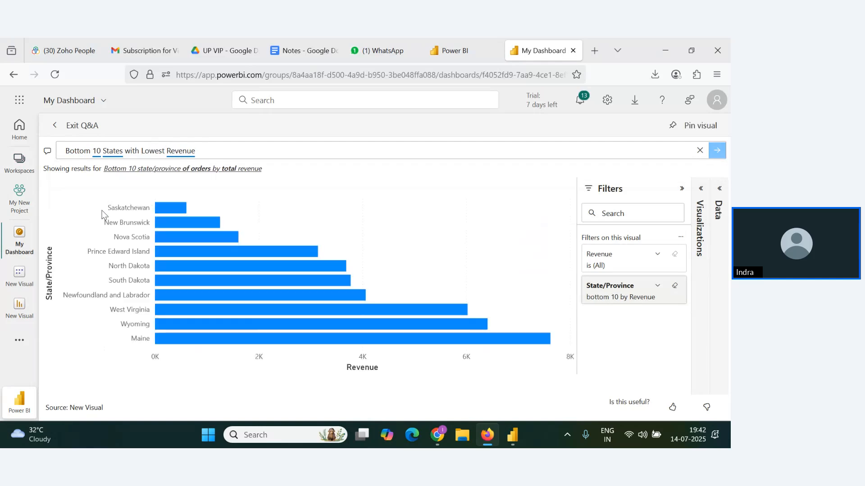
# - Replace the question with "Top 10 Performing Product with Hisghest Sales" and run it
pyautogui.moveTo(218, 147); pyautogui.dragTo(2, 145)
pyautogui.write('Top Perfor')
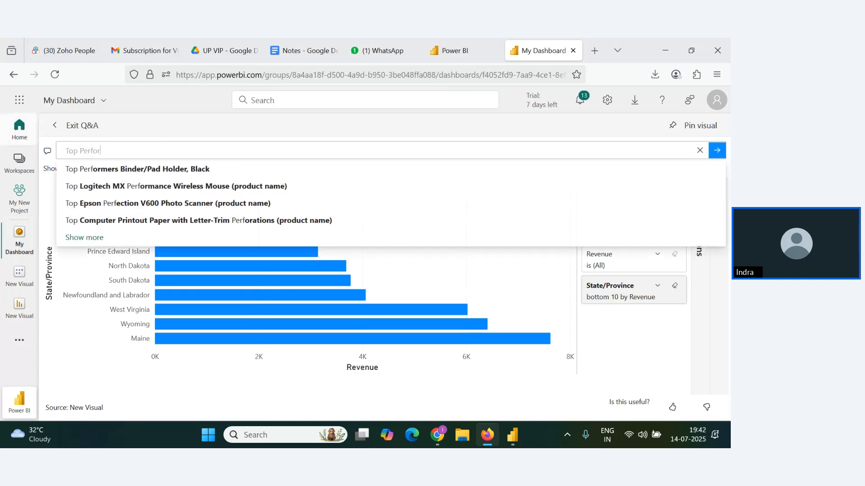
pyautogui.press('BackSpace')
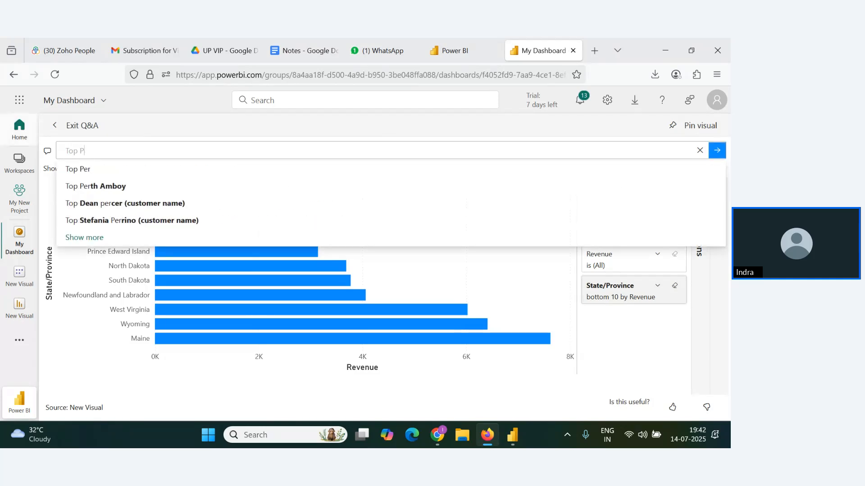
pyautogui.press('BackSpace')
pyautogui.write('10 Perf')
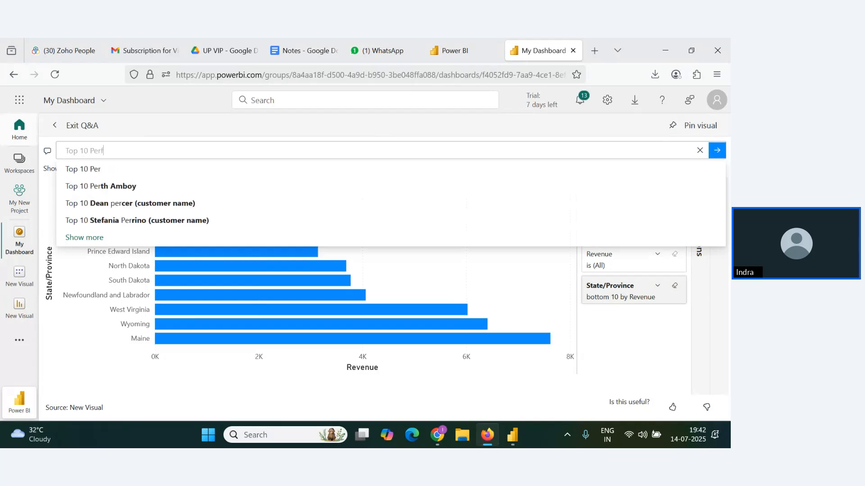
pyautogui.write('orming Pro')
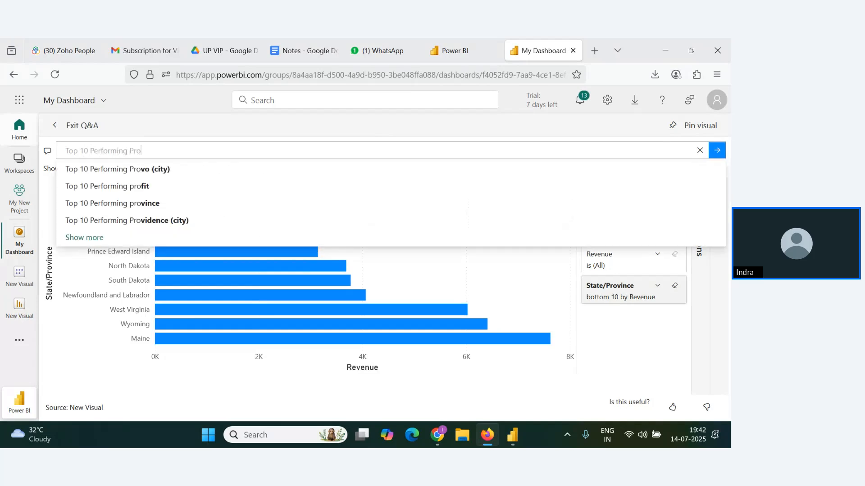
pyautogui.write('duct with ')
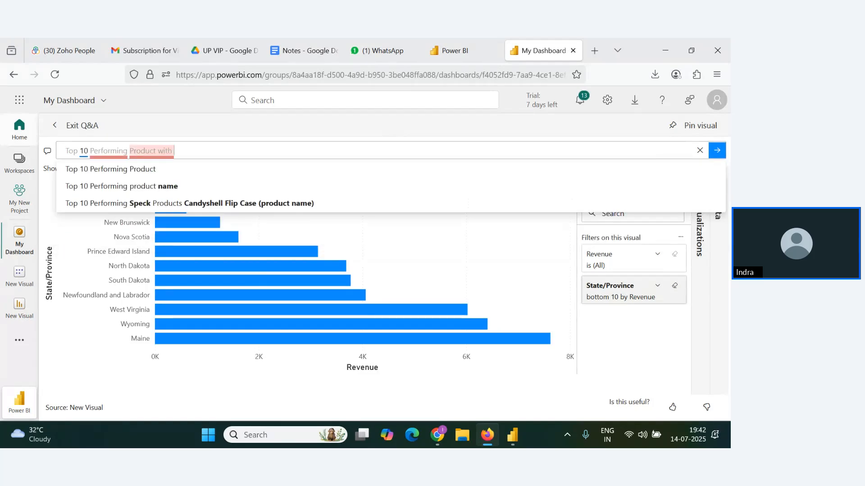
pyautogui.write('Hisghest Sales')
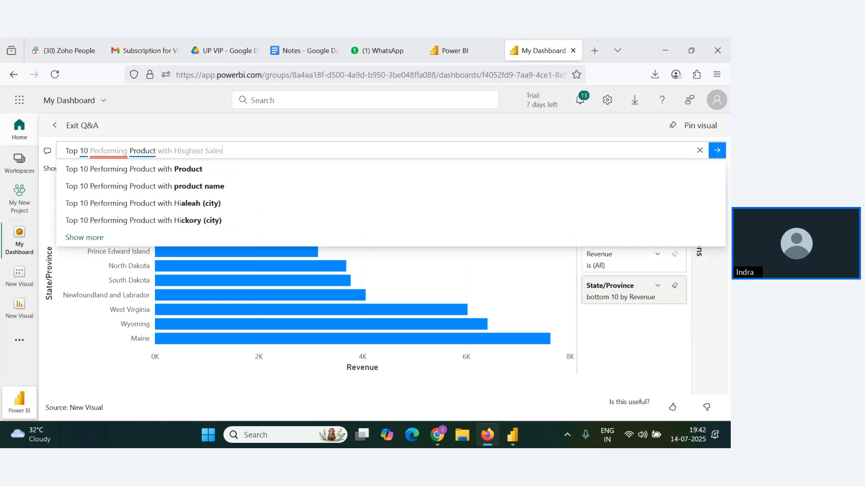
pyautogui.press('Return')
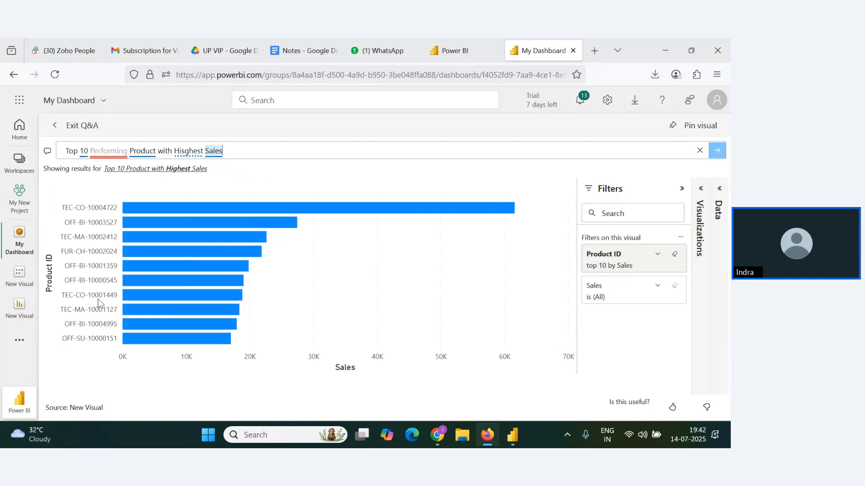
pyautogui.click(96, 211)
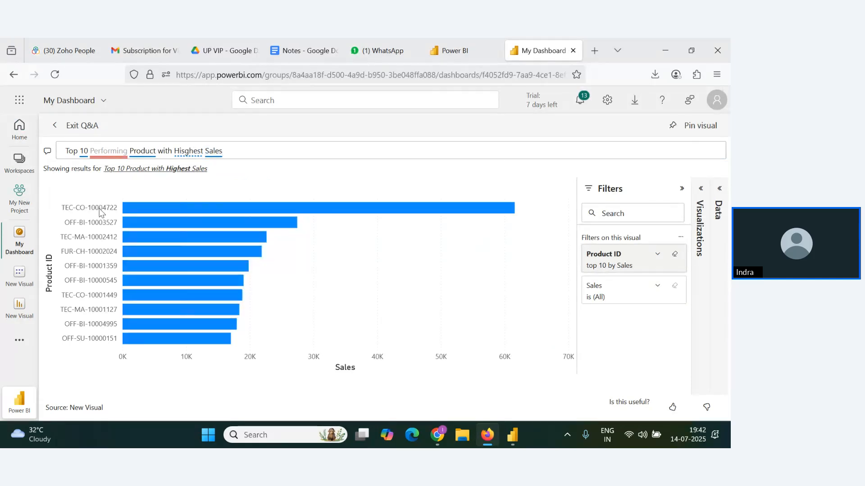
# - Replace the question with "Top 3 Product with Highest Profit", run it, and refine it to "Top 3 Product name with Highest Profit"
pyautogui.moveTo(268, 151); pyautogui.dragTo(13, 150)
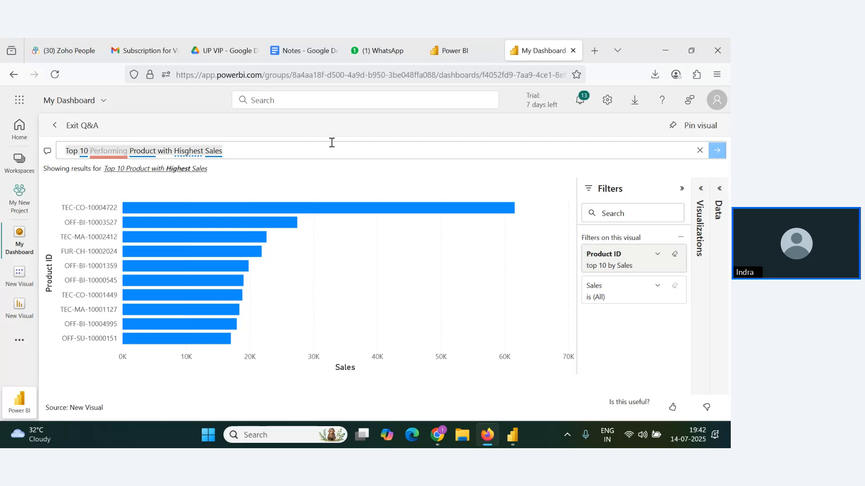
pyautogui.write('Pro')
pyautogui.press('BackSpace')
pyautogui.press('BackSpace')
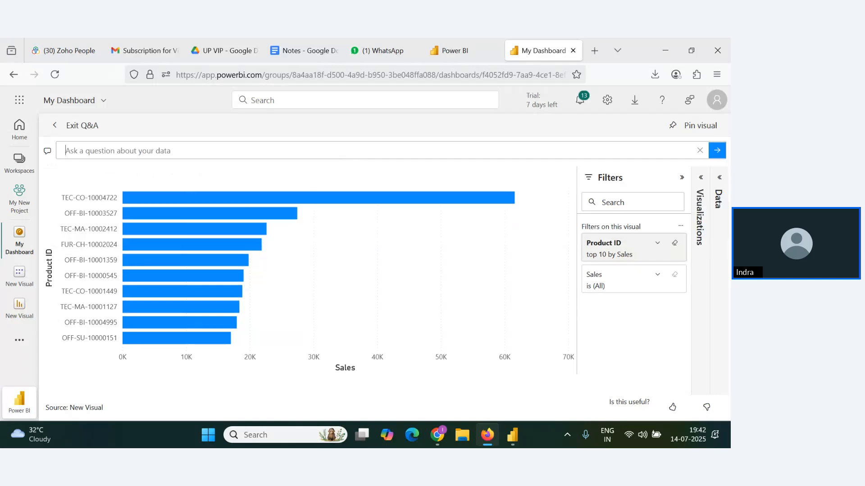
pyautogui.write('Top 3')
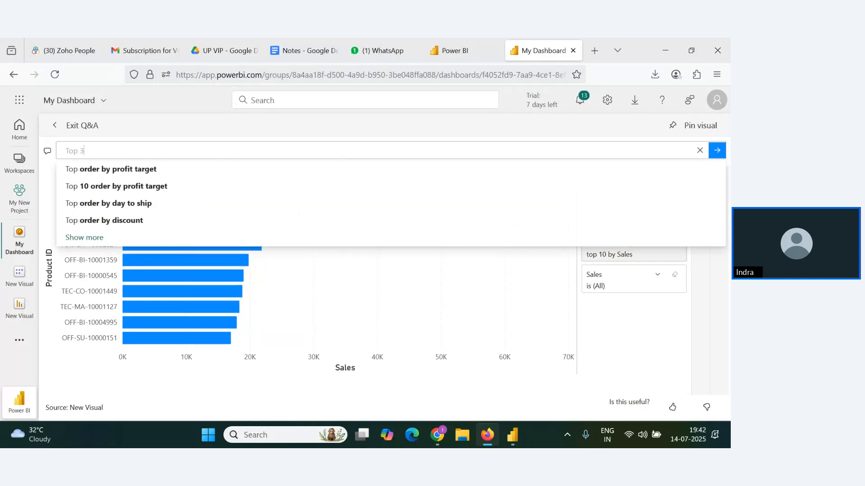
pyautogui.write(' Produt')
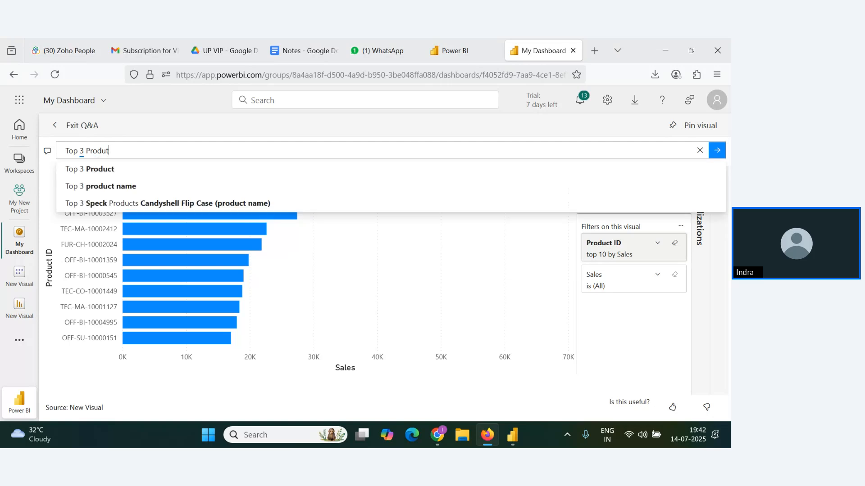
pyautogui.write('cct wi')
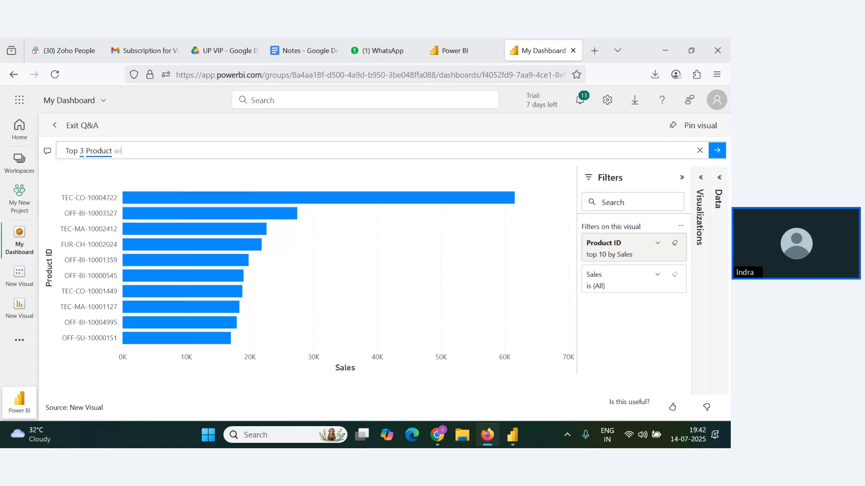
pyautogui.write('th Hig')
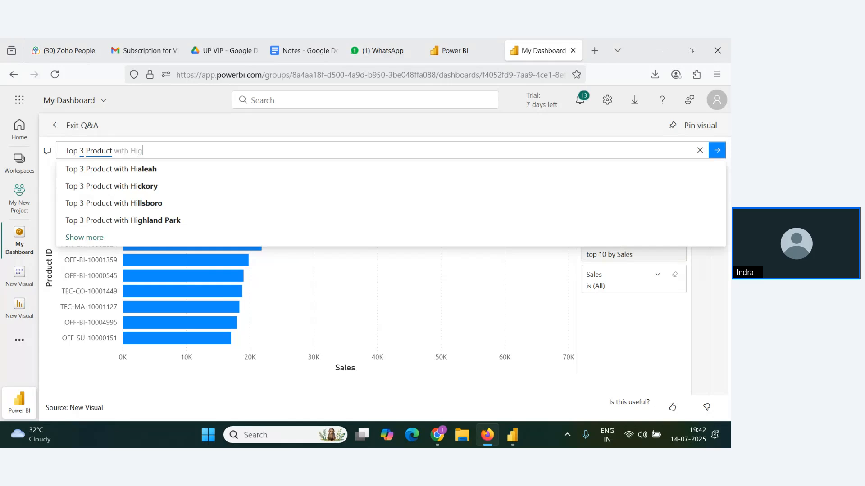
pyautogui.write('hest Pro')
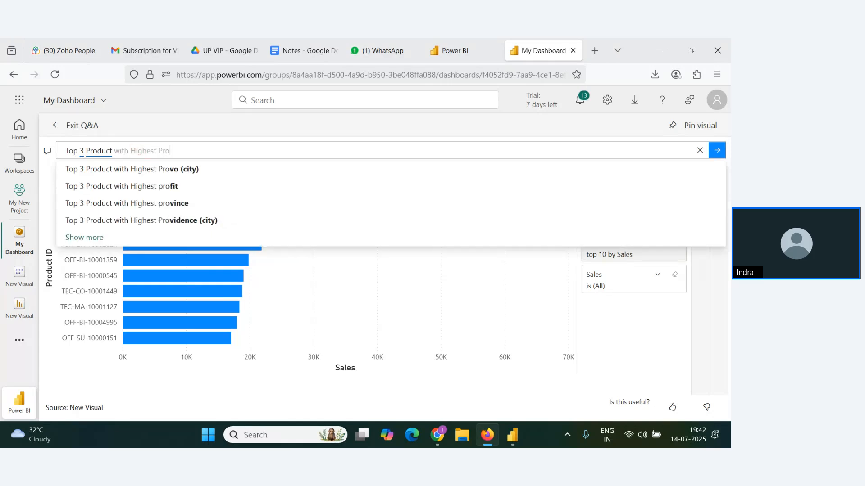
pyautogui.write('fit')
pyautogui.press('Return')
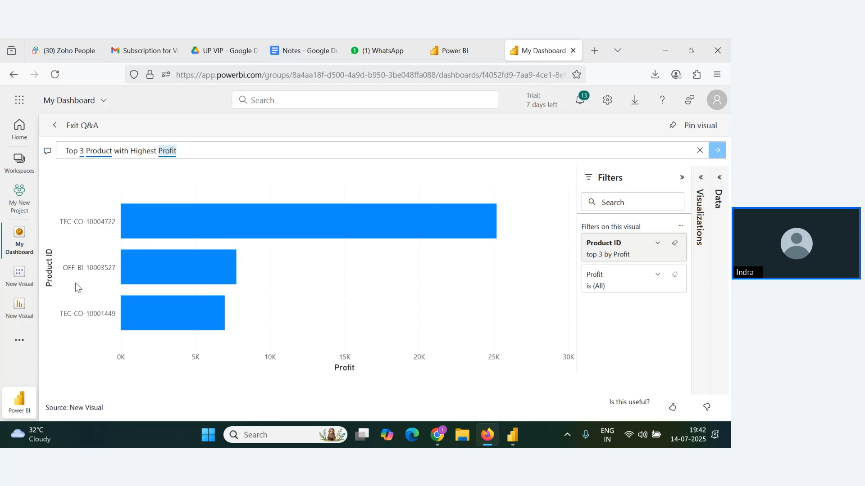
pyautogui.click(114, 149)
pyautogui.write('ame')
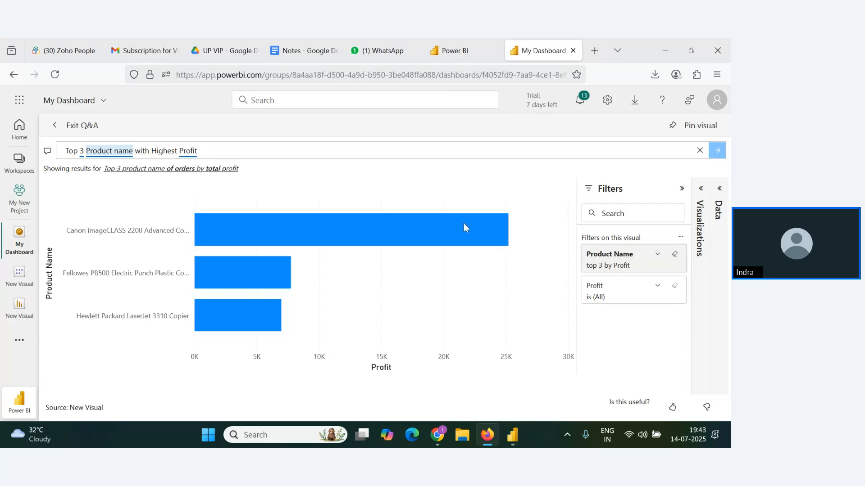
# - Switch to the Zoho webinar, read the attendees' most recent questions in its Q&A list, and return to the Power BI dashboard
pyautogui.hotkey('alt', 'Tab')
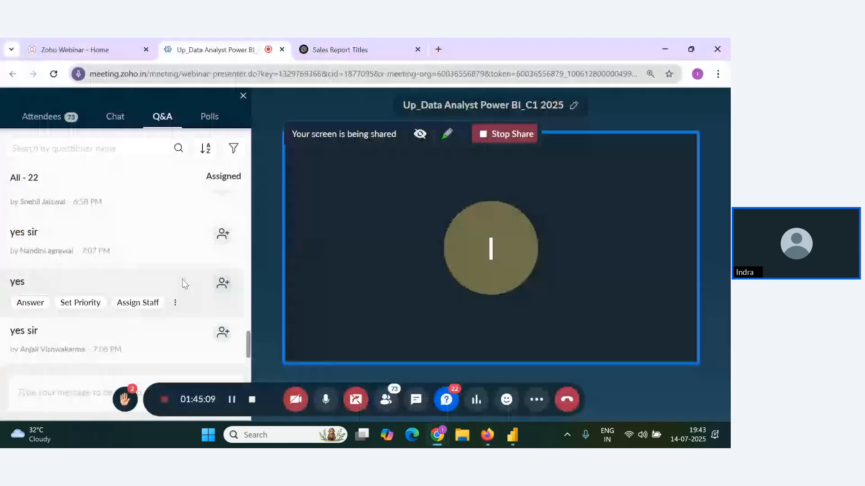
pyautogui.scroll(-3, 182, 281)
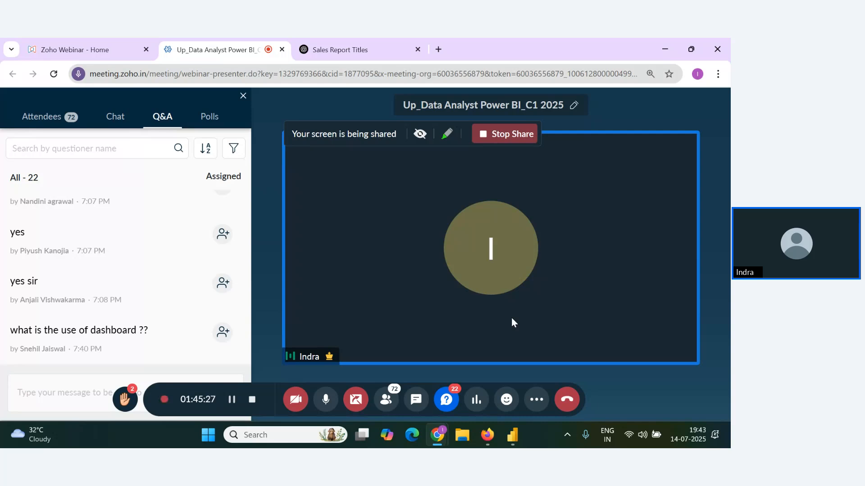
pyautogui.moveTo(132, 314)
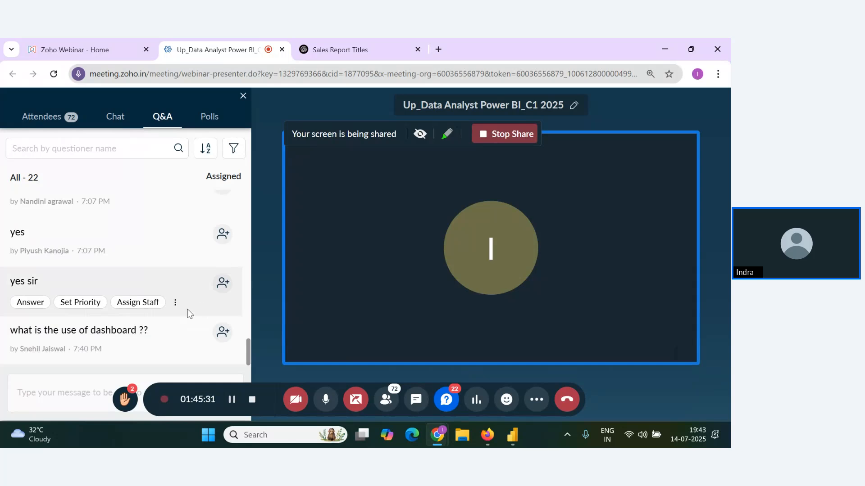
pyautogui.moveTo(164, 341)
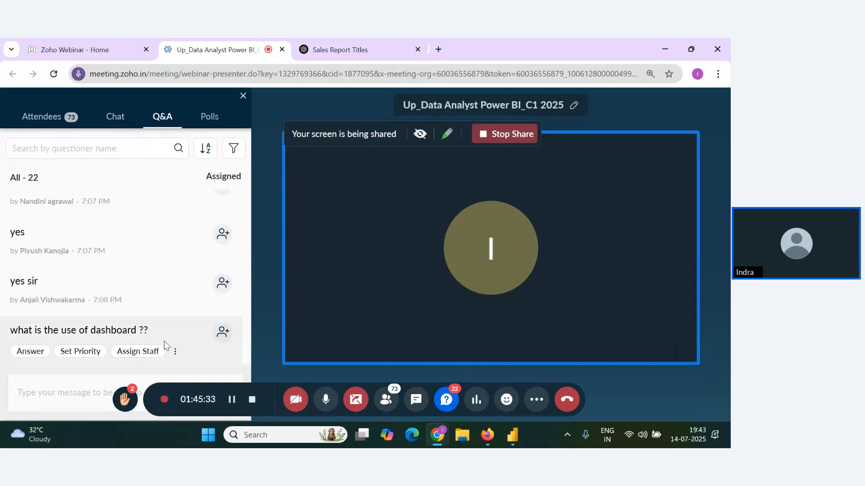
pyautogui.scroll(2, 145, 347)
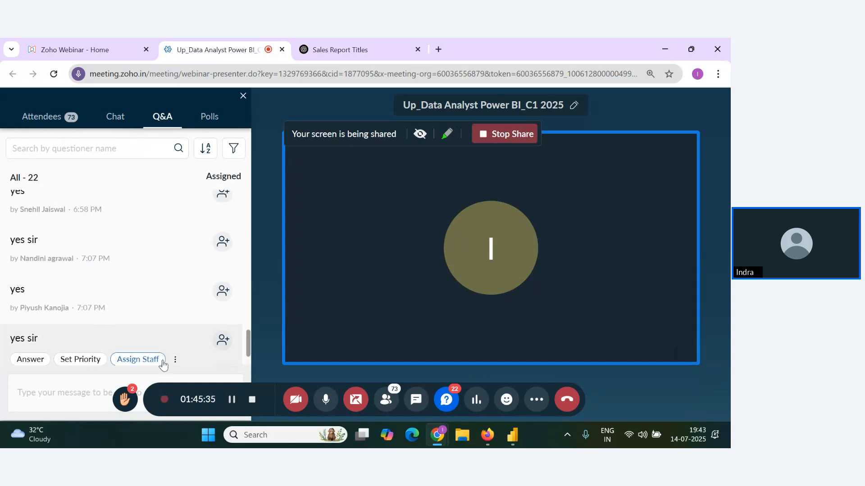
pyautogui.scroll(-2, 167, 360)
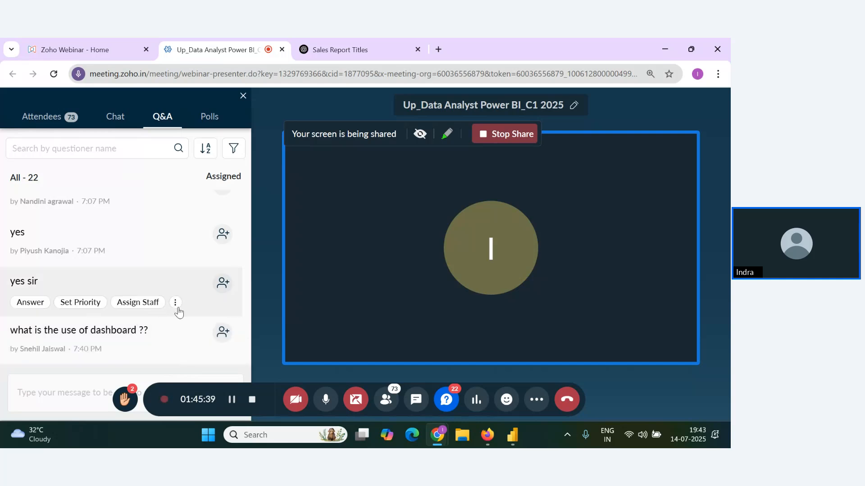
pyautogui.scroll(3, 196, 353)
pyautogui.scroll(-3, 198, 354)
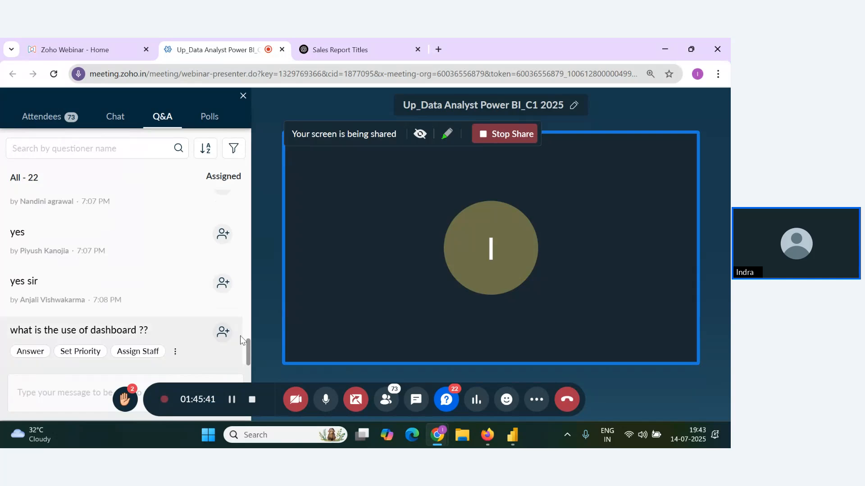
pyautogui.scroll(3, 238, 342)
pyautogui.scroll(-2, 235, 347)
pyautogui.hotkey('alt', 'Tab')
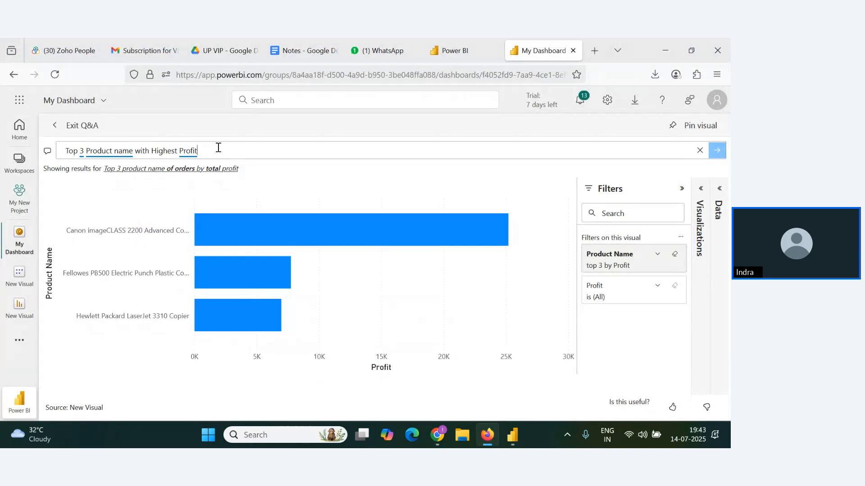
# - Replace the question with "No of Orders throuh different ship Modes" and run it
pyautogui.moveTo(218, 147); pyautogui.dragTo(3, 149)
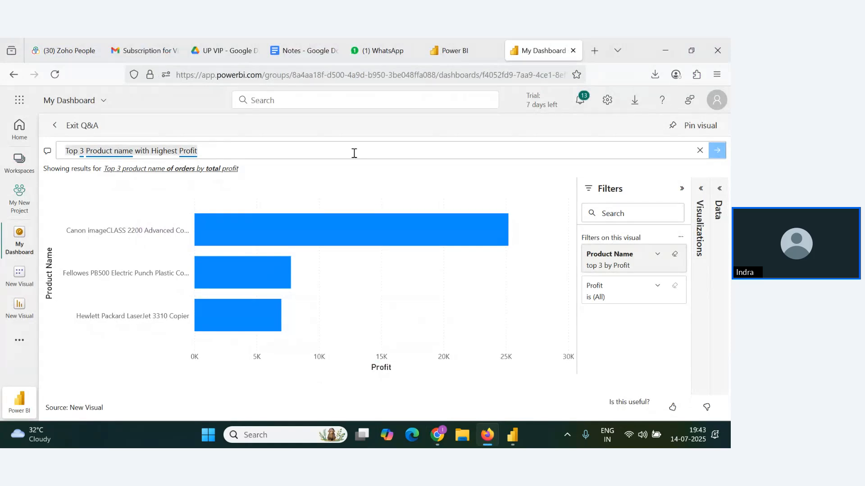
pyautogui.write('No of')
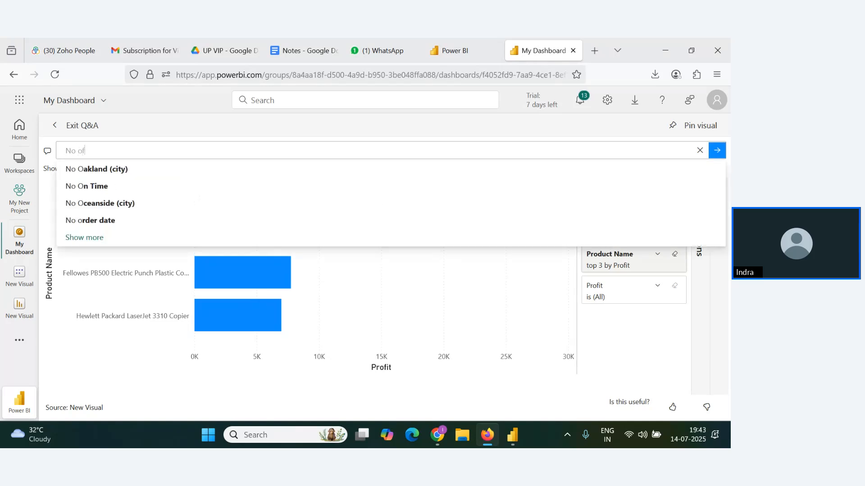
pyautogui.write(' Orders ')
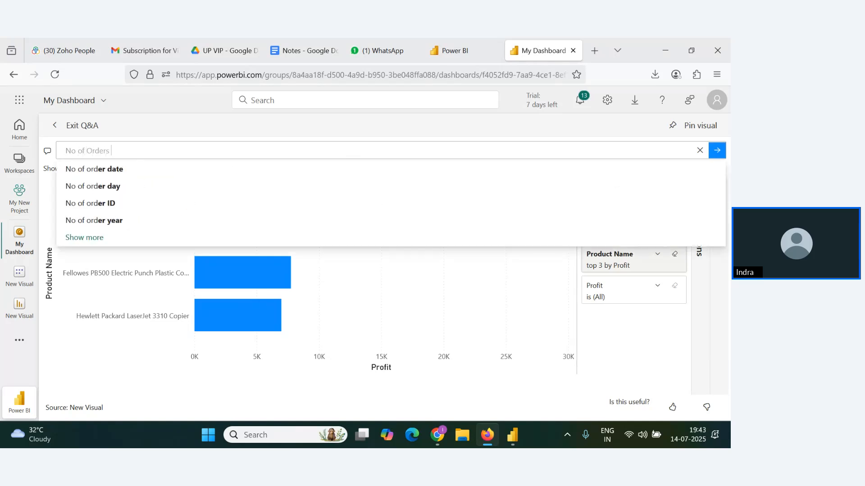
pyautogui.write('throu')
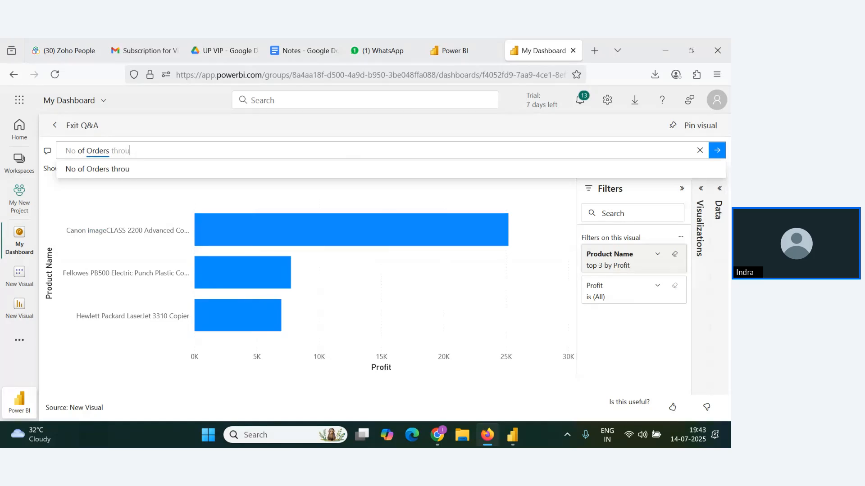
pyautogui.write('h different')
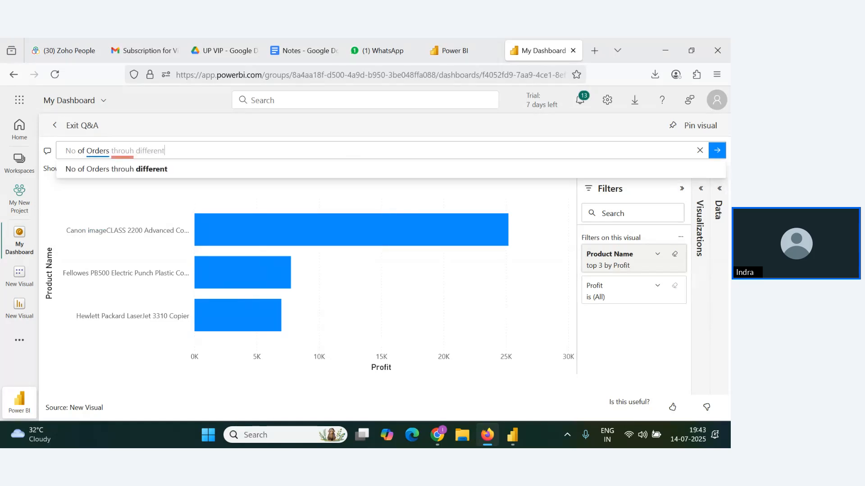
pyautogui.write(' ship Modes')
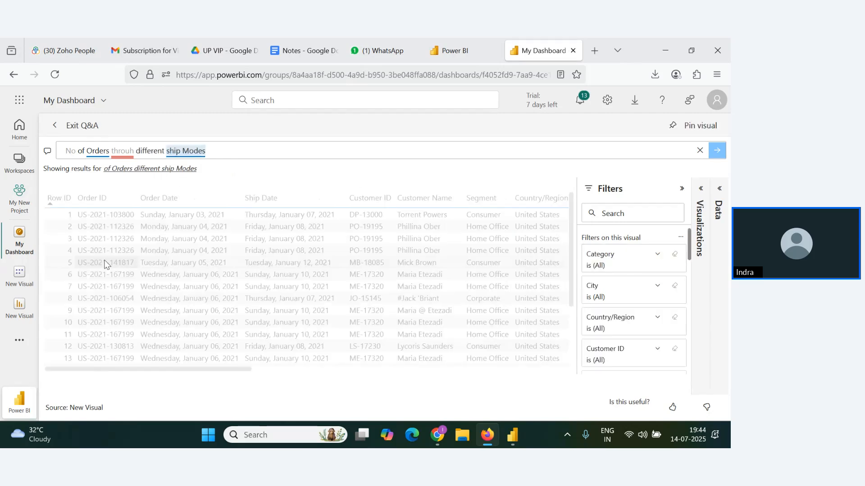
pyautogui.moveTo(242, 370); pyautogui.dragTo(203, 369)
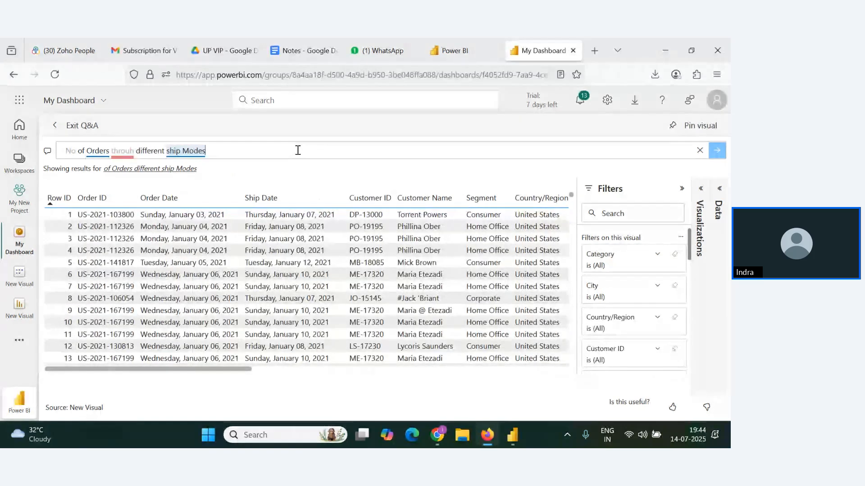
# - Replace the question with "Count of Orders with" and complete it with the suggestion "the largest day to ship"
pyautogui.moveTo(262, 149); pyautogui.dragTo(1, 147)
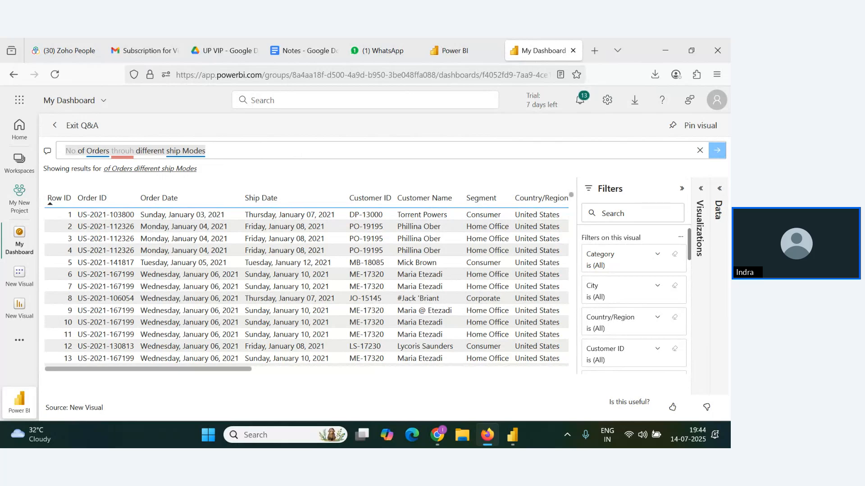
pyautogui.press('BackSpace')
pyautogui.write('Coun')
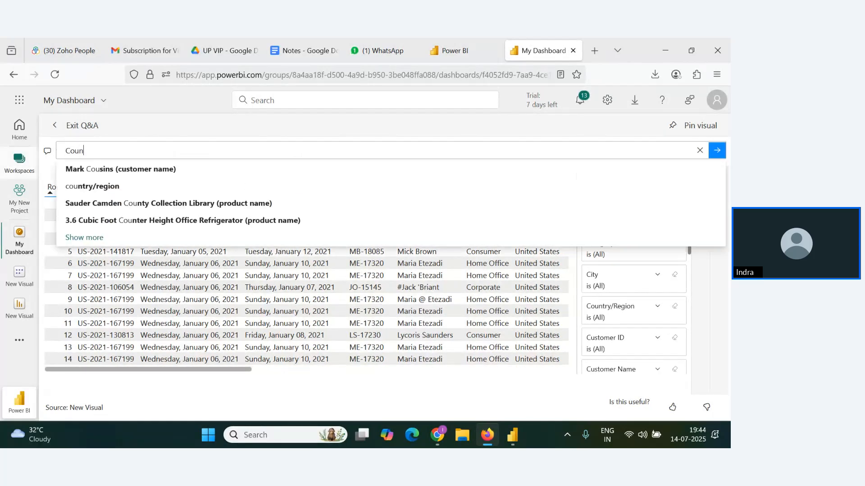
pyautogui.write('t')
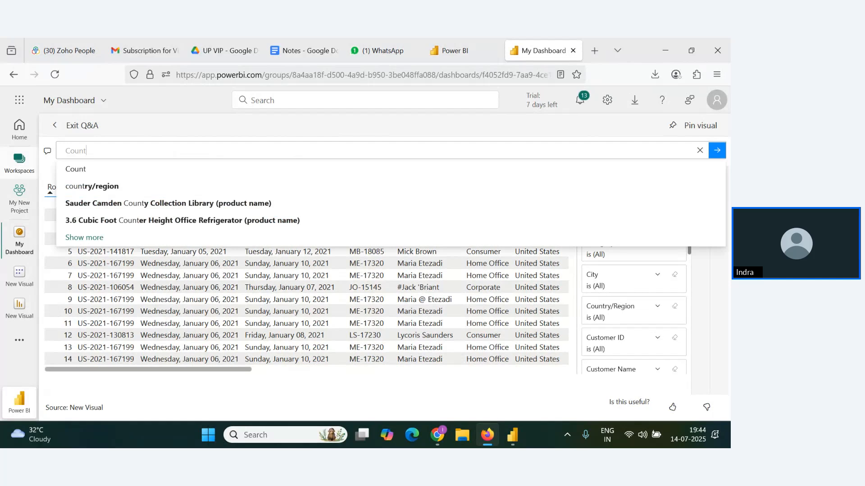
pyautogui.write(' of ')
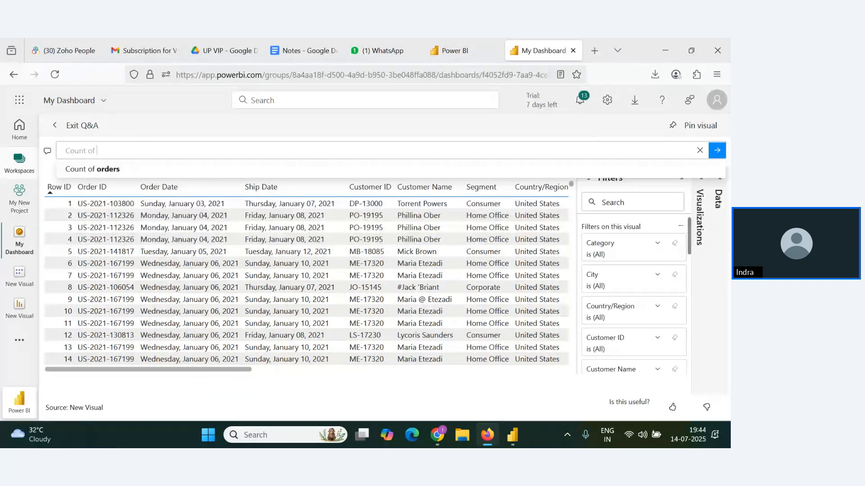
pyautogui.write('orders wit')
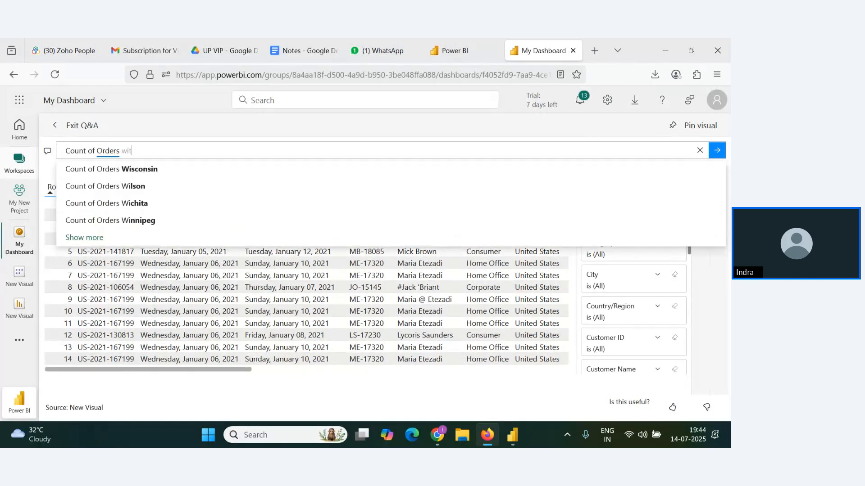
pyautogui.write('h')
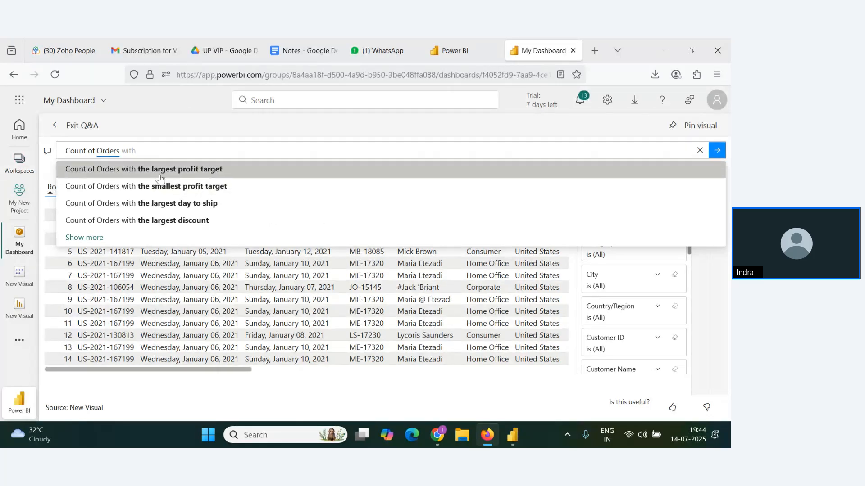
pyautogui.click(198, 205)
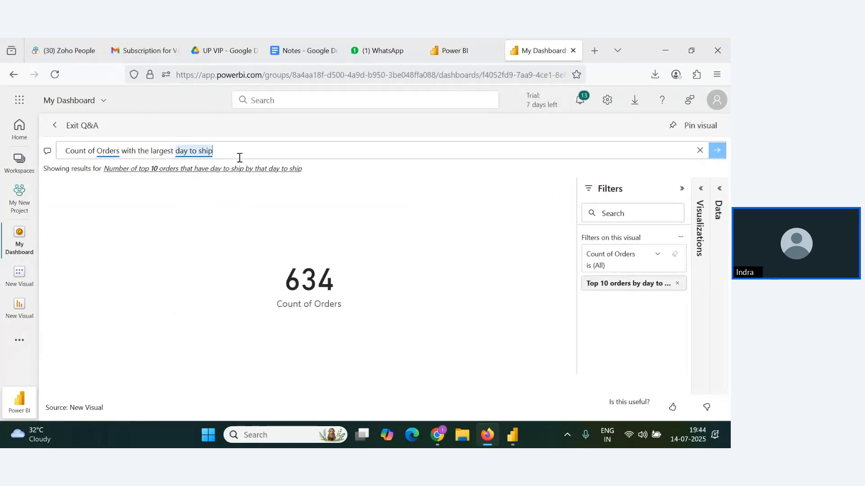
# - Change the ending of the question so it reads "Count of Orders for shipping delay" and run it
pyautogui.moveTo(239, 155); pyautogui.dragTo(65, 151)
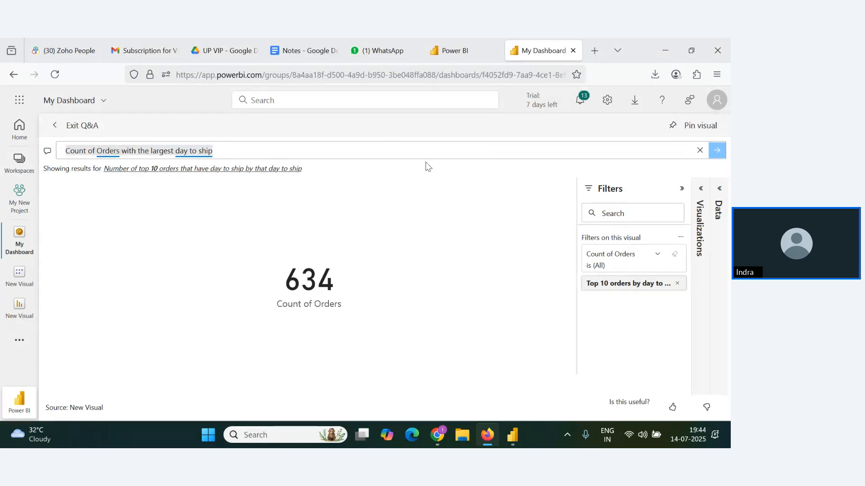
pyautogui.moveTo(272, 153); pyautogui.dragTo(25, 151)
pyautogui.moveTo(383, 152); pyautogui.dragTo(285, 155)
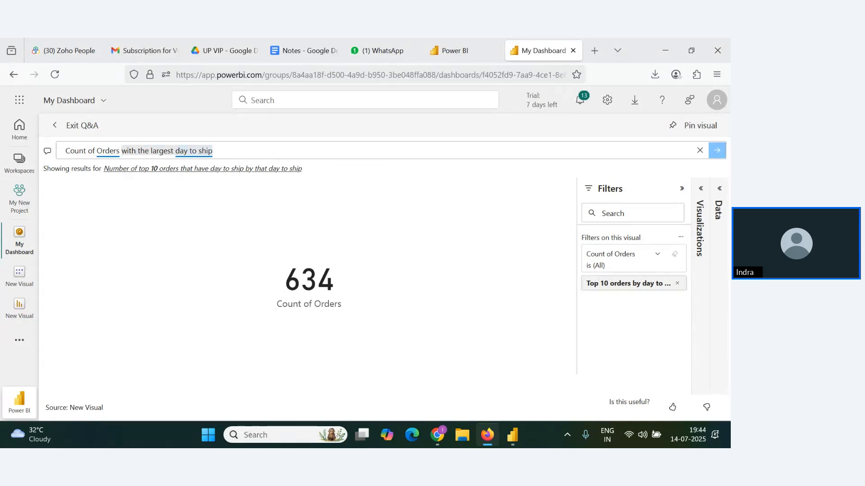
pyautogui.write('for ship')
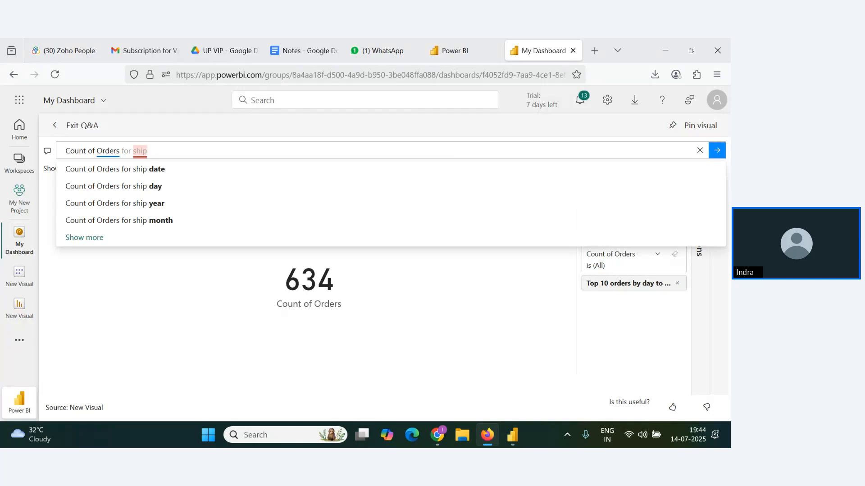
pyautogui.press('BackSpace')
pyautogui.write('pping delay')
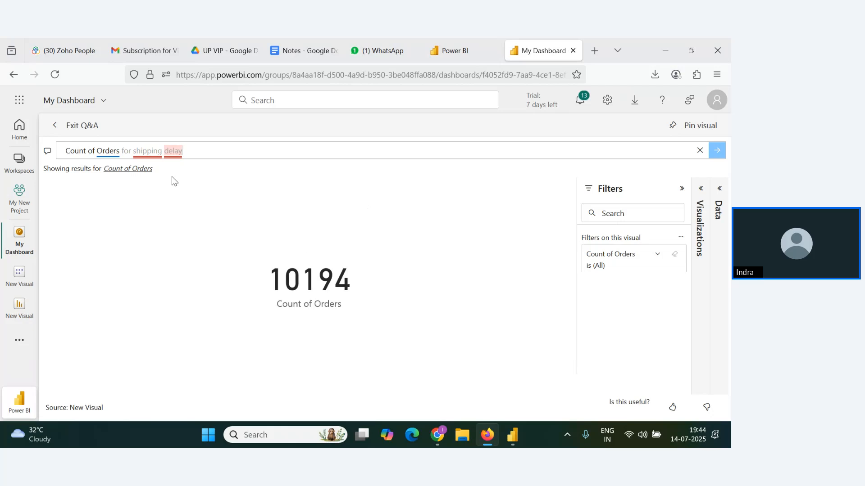
# - Complete the Q&A question with the suggestion "Count of Orders for shipping Delayed (shipping status)"
pyautogui.moveTo(132, 152); pyautogui.dragTo(239, 154)
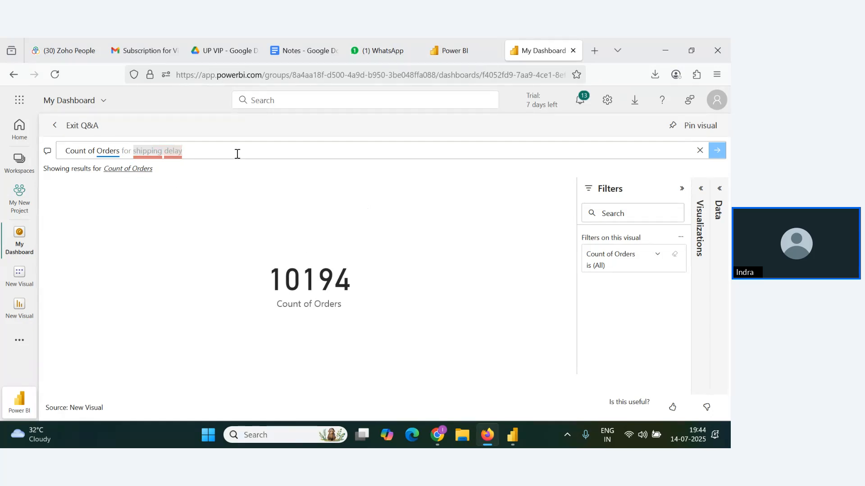
pyautogui.click(180, 155)
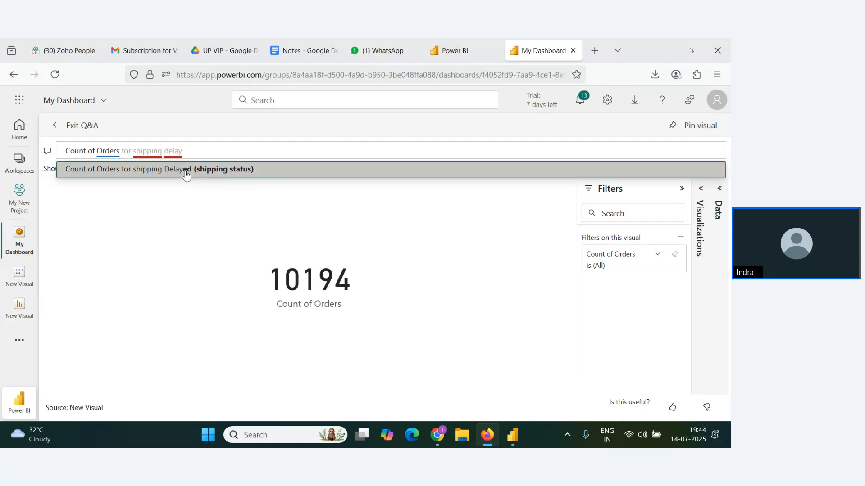
pyautogui.click(186, 174)
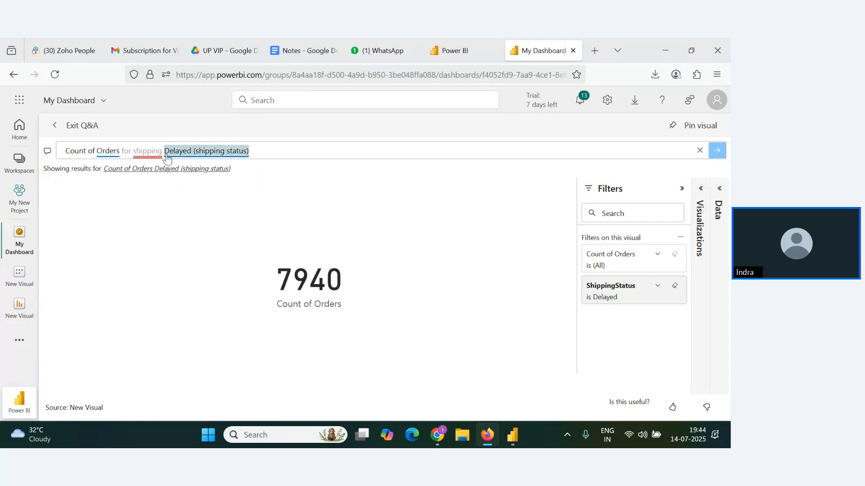
# - Rewrite the ending of the question so it reads "Count of Orders for shipping status" and run it
pyautogui.moveTo(161, 152); pyautogui.dragTo(143, 151)
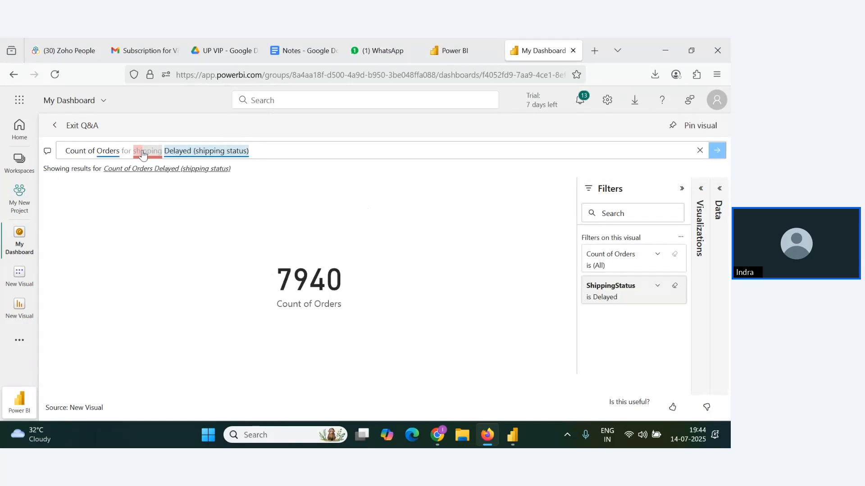
pyautogui.press('Delete')
pyautogui.press('Delete')
pyautogui.press('Delete')
pyautogui.press('Delete')
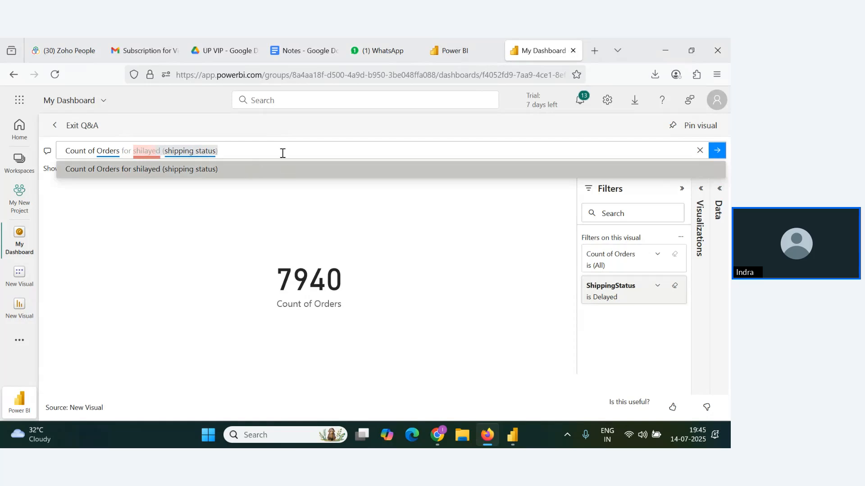
pyautogui.press('BackSpace')
pyautogui.write('s')
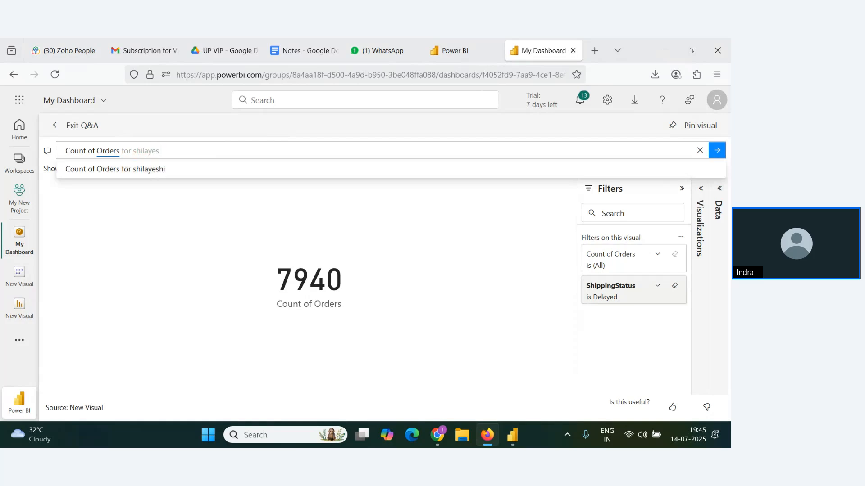
pyautogui.press('BackSpace')
pyautogui.press('BackSpace')
pyautogui.write('ppi')
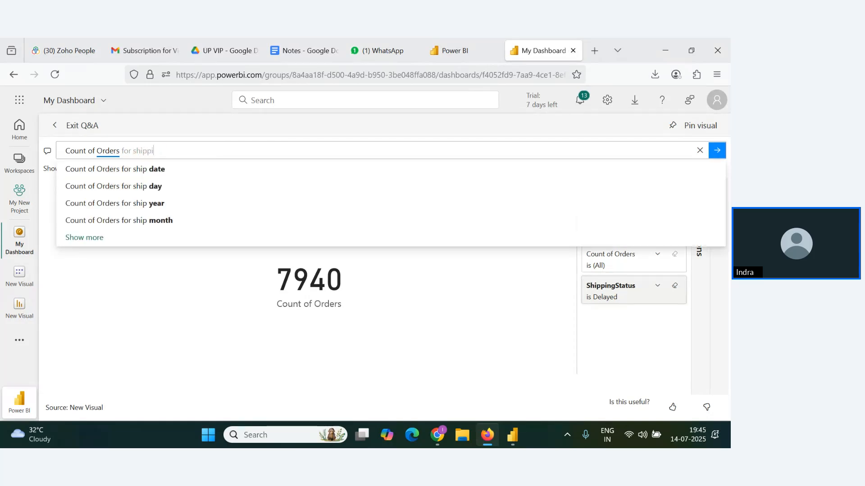
pyautogui.write('ng status')
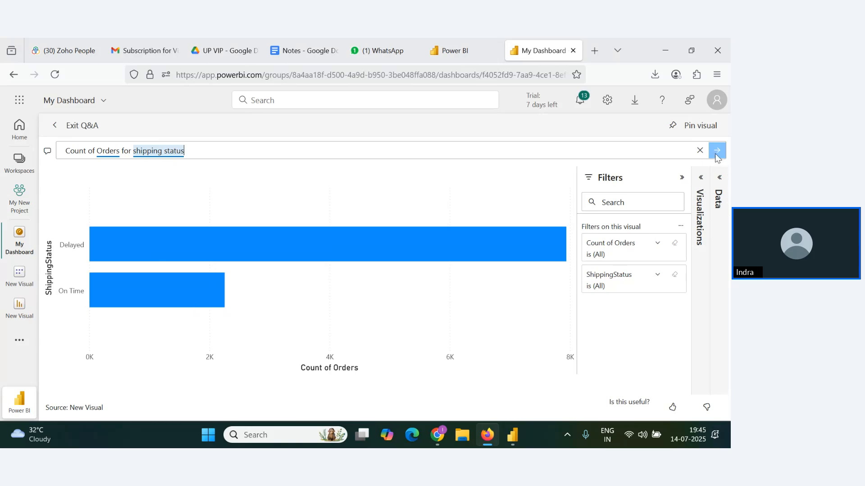
# - Pin the Count of Orders by shipping status chart to the existing My Dashboard and return to the dashboard
pyautogui.click(699, 125)
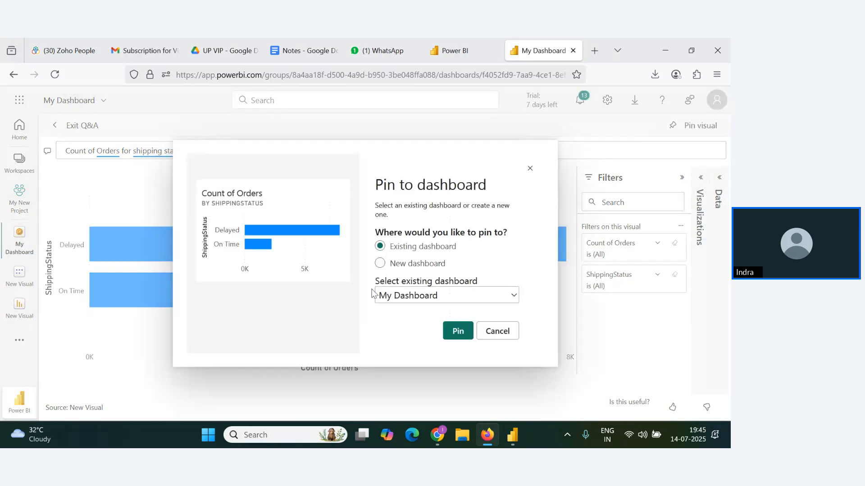
pyautogui.click(458, 332)
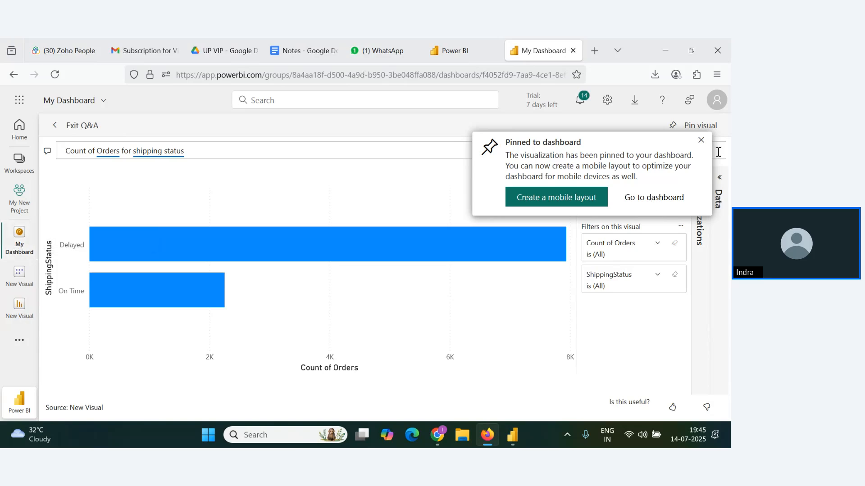
pyautogui.click(62, 131)
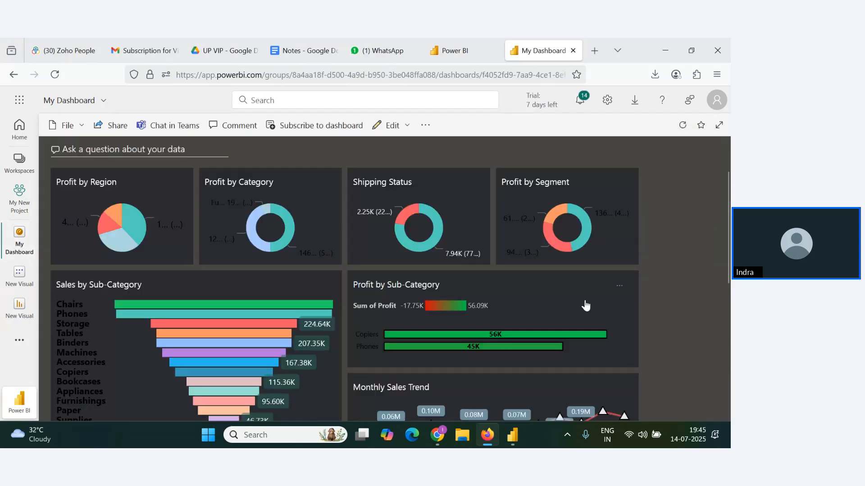
# - Move the newly pinned Count of Orders tile beside the Monthly Sales Trend tile, then delete it from the dashboard
pyautogui.scroll(-3, 630, 295)
pyautogui.scroll(-3, 631, 295)
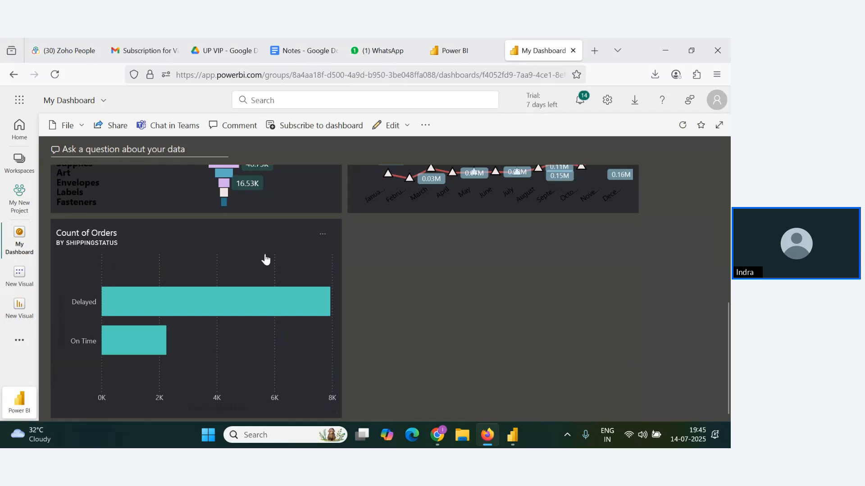
pyautogui.moveTo(328, 404); pyautogui.dragTo(330, 438)
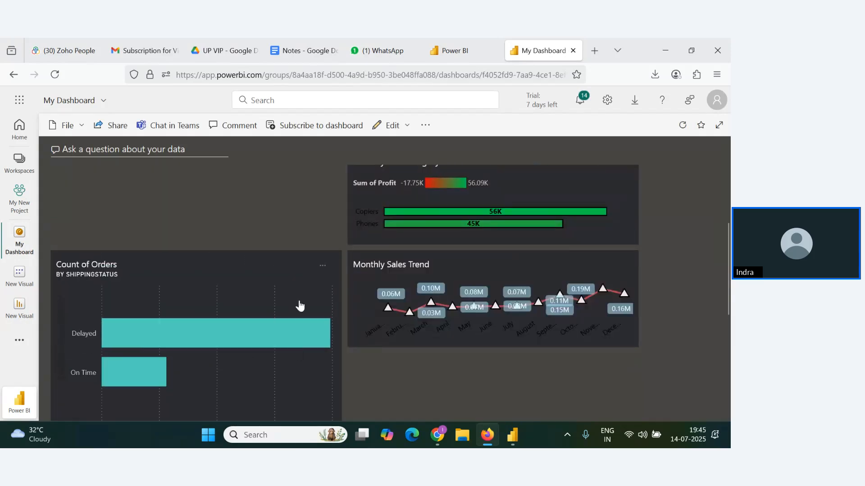
pyautogui.click(323, 267)
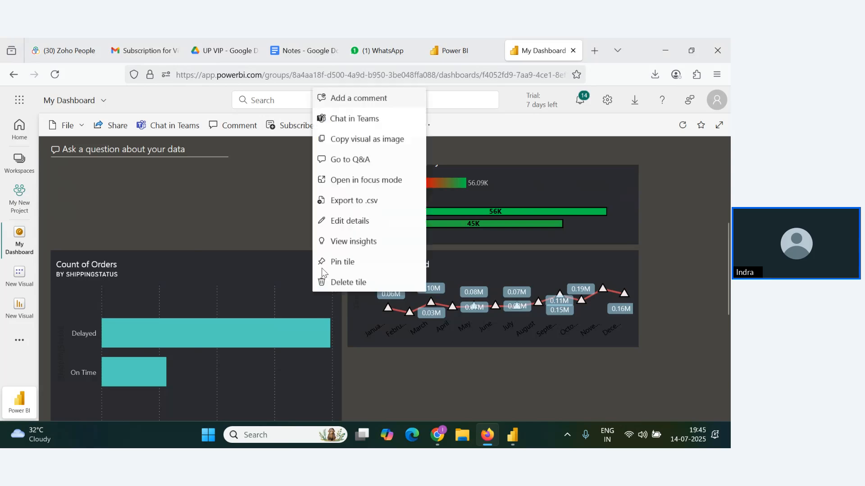
pyautogui.click(356, 283)
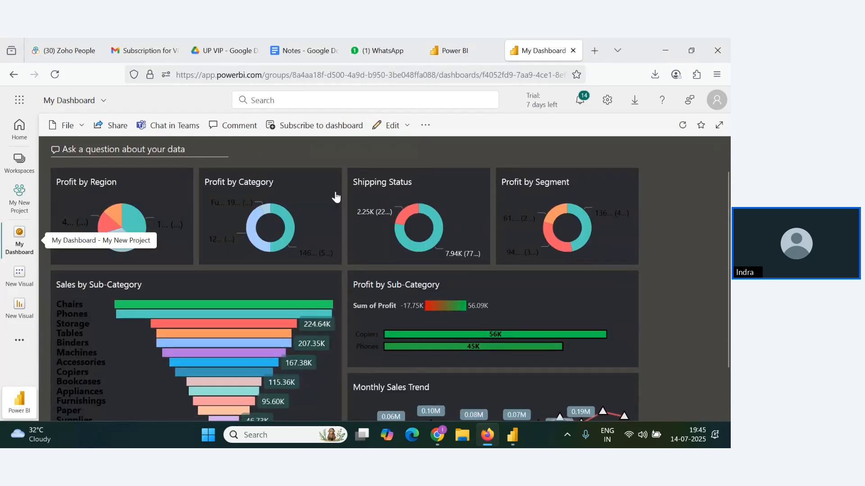
# - Start a new comment on the Profit by Category tile
pyautogui.click(322, 183)
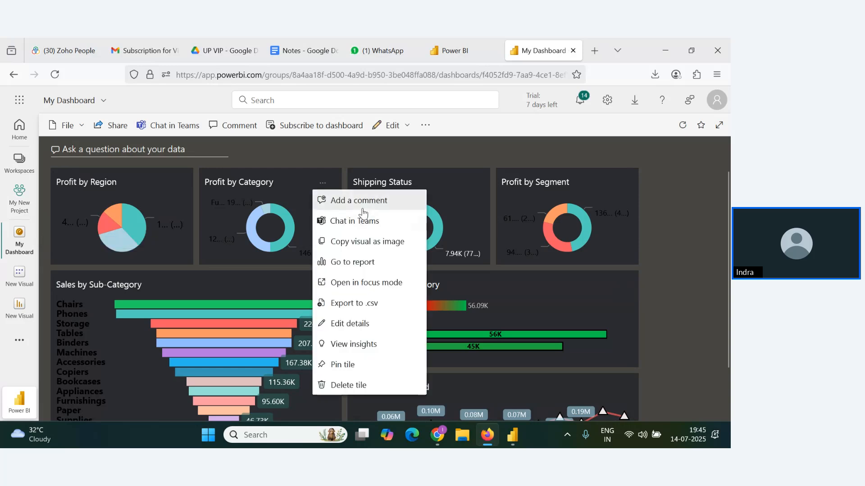
pyautogui.click(366, 210)
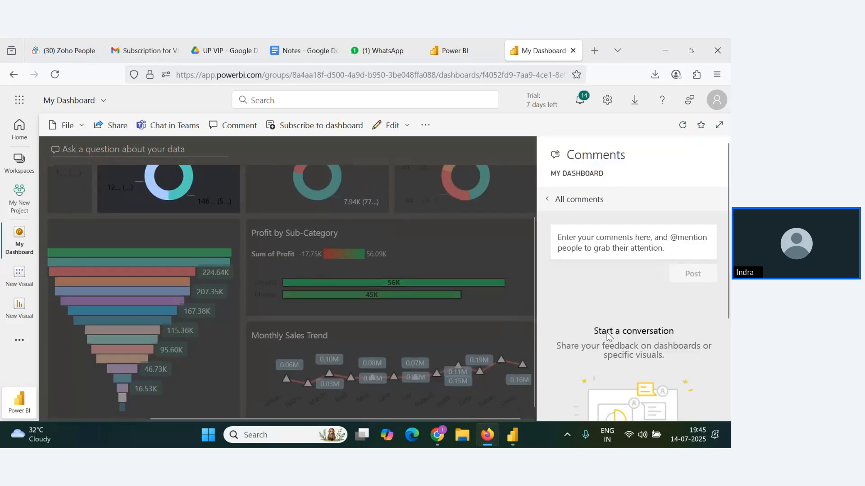
pyautogui.click(596, 237)
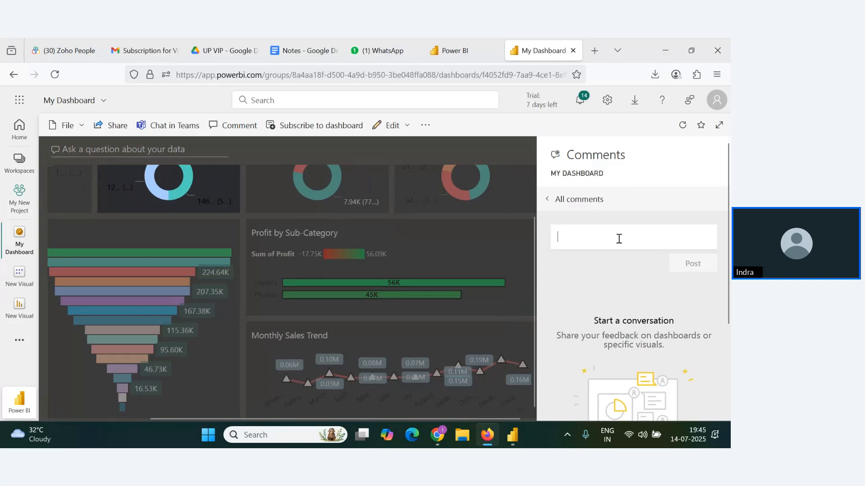
pyautogui.scroll(1, 175, 227)
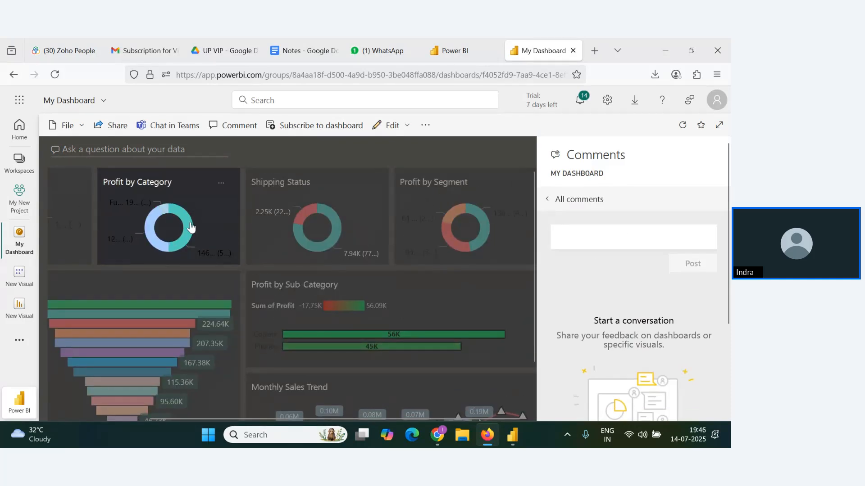
# - Post the comment "Technology is highest profit Category" on the Profit by Category tile and close the comments
pyautogui.moveTo(190, 227)
pyautogui.write('Techno')
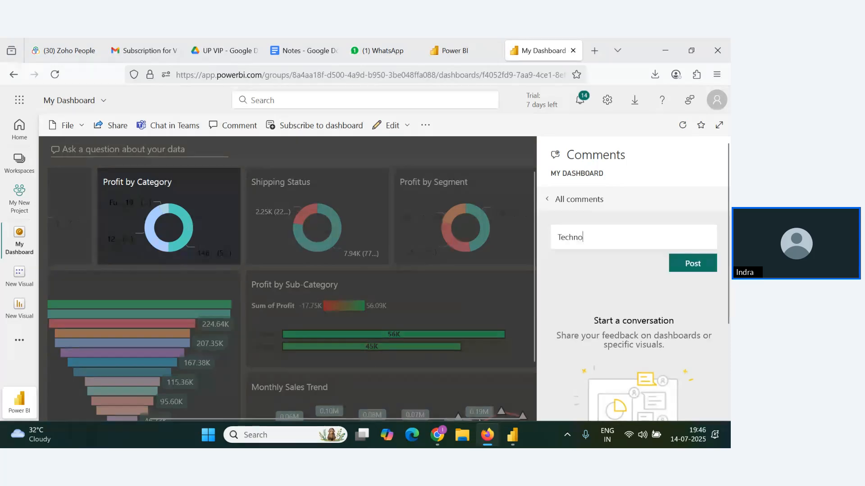
pyautogui.write('lgy H')
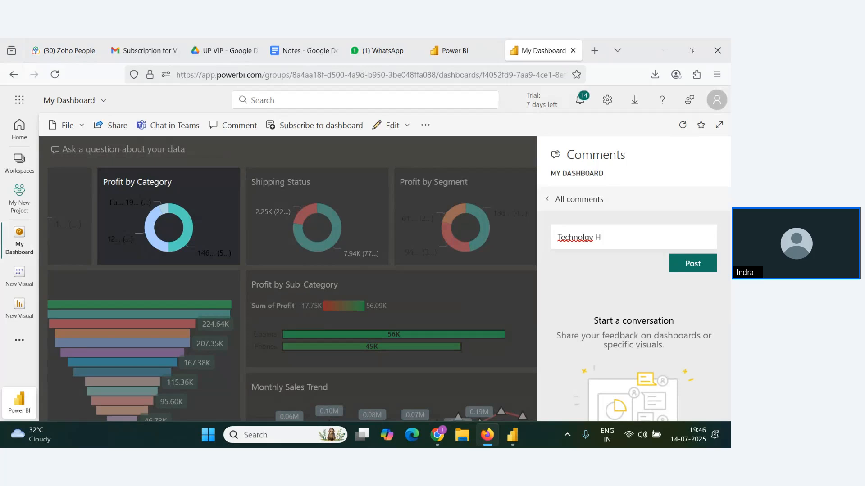
pyautogui.press('BackSpace')
pyautogui.press('BackSpace')
pyautogui.press('BackSpace')
pyautogui.press('BackSpace')
pyautogui.press('BackSpace')
pyautogui.write('ology has highe')
pyautogui.write('pr')
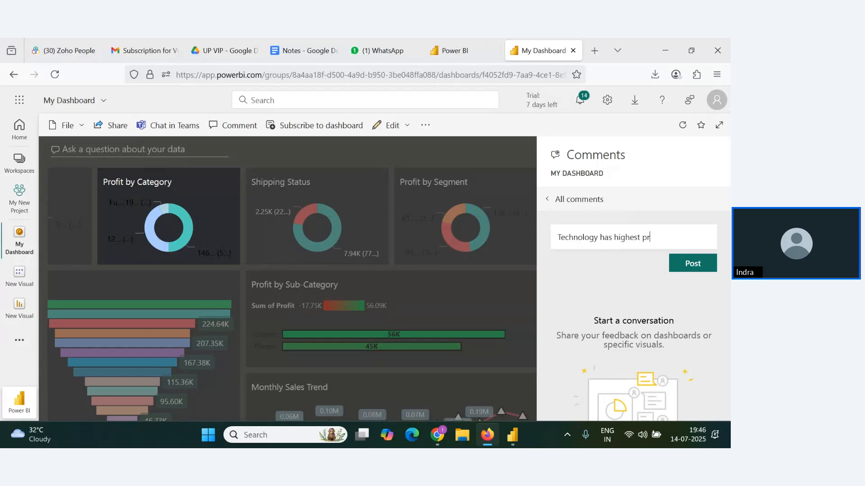
pyautogui.press('BackSpace')
pyautogui.press('BackSpace')
pyautogui.press('BackSpace')
pyautogui.press('BackSpace')
pyautogui.press('BackSpace')
pyautogui.press('BackSpace')
pyautogui.press('BackSpace')
pyautogui.press('BackSpace')
pyautogui.press('BackSpace')
pyautogui.write('is highest profit Catgeiry')
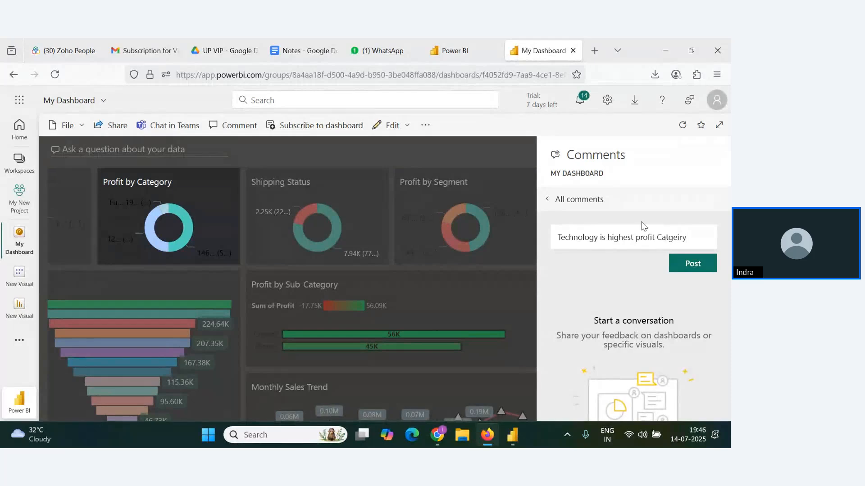
pyautogui.press('BackSpace')
pyautogui.press('BackSpace')
pyautogui.press('BackSpace')
pyautogui.press('BackSpace')
pyautogui.press('BackSpace')
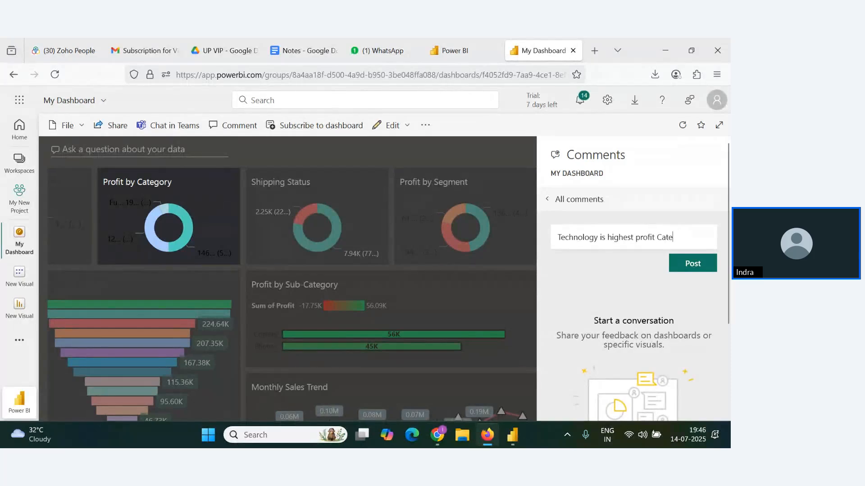
pyautogui.write('egoty')
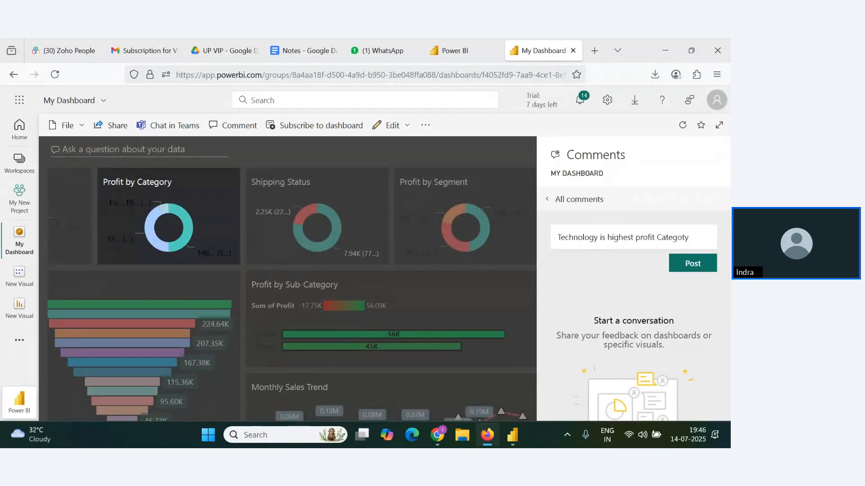
pyautogui.press('BackSpace')
pyautogui.press('BackSpace')
pyautogui.press('BackSpace')
pyautogui.write('ory')
pyautogui.press('Return')
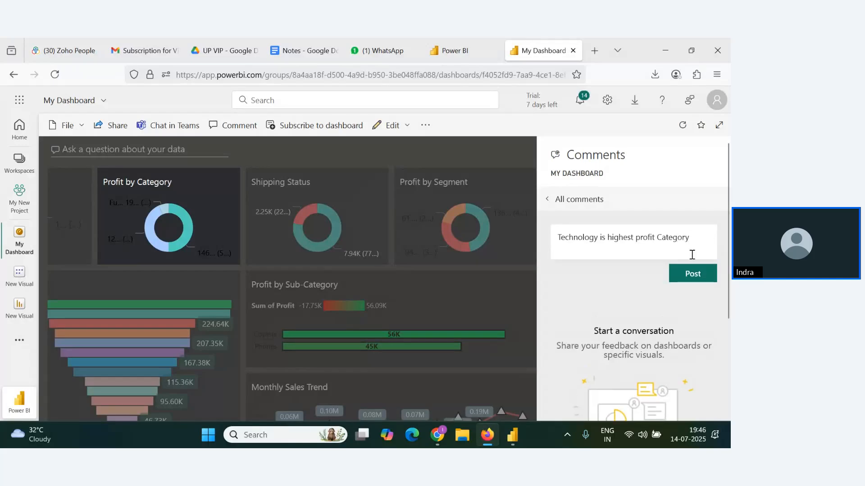
pyautogui.click(688, 274)
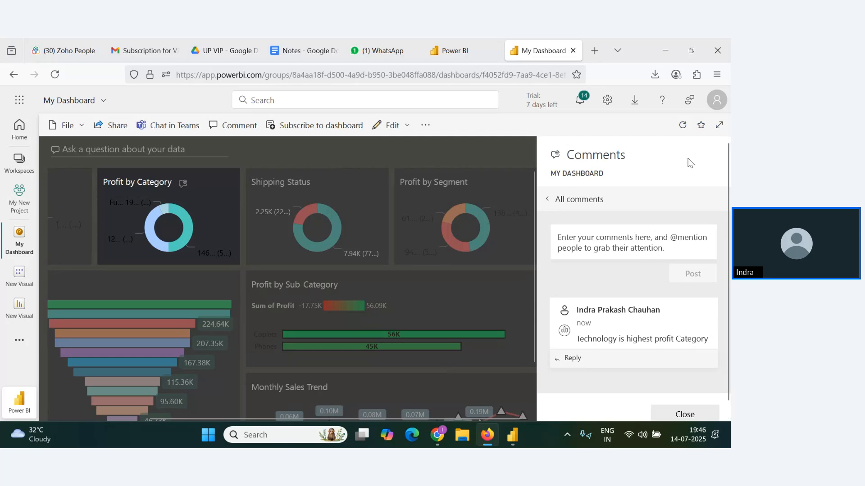
pyautogui.scroll(-1, 676, 329)
pyautogui.click(684, 400)
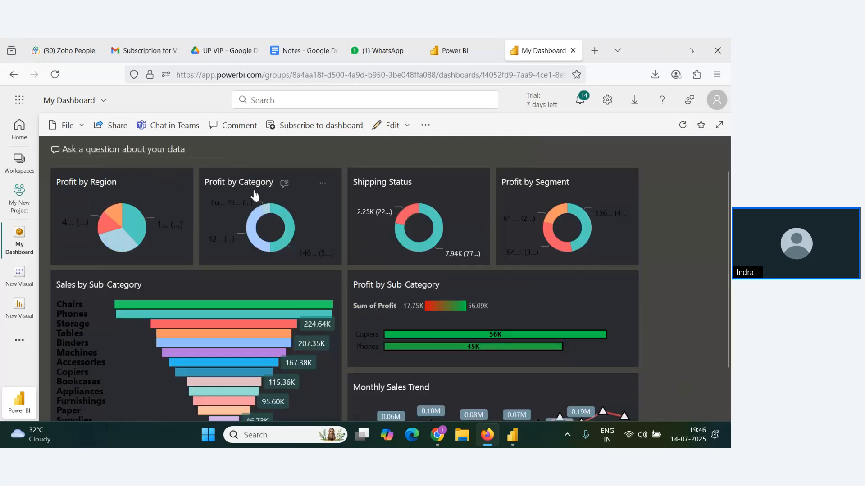
# - Reopen the Profit by Category tile's comments to review the posted comment, and close them again
pyautogui.click(284, 183)
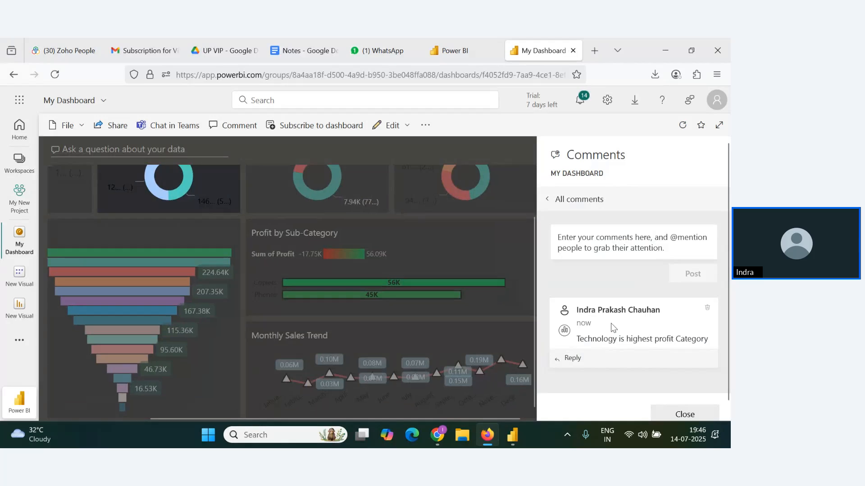
pyautogui.scroll(-1, 610, 327)
pyautogui.click(692, 406)
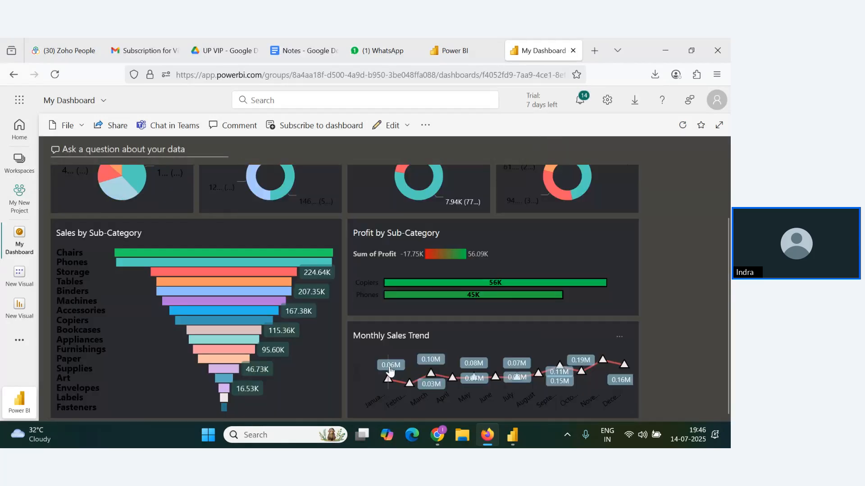
pyautogui.scroll(2, 170, 271)
# - Switch to the Zoho webinar, read the newest attendee entries in its Q&A list, and return to the Power BI dashboard
pyautogui.hotkey('alt', 'Tab')
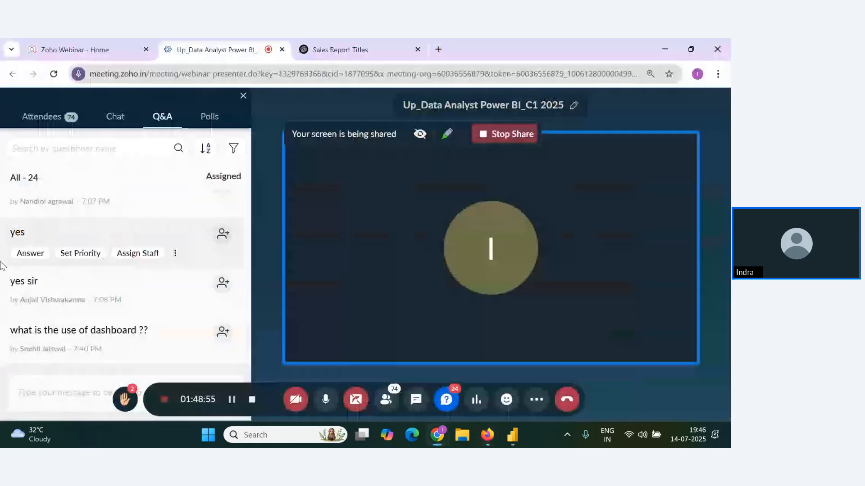
pyautogui.scroll(-5, 137, 310)
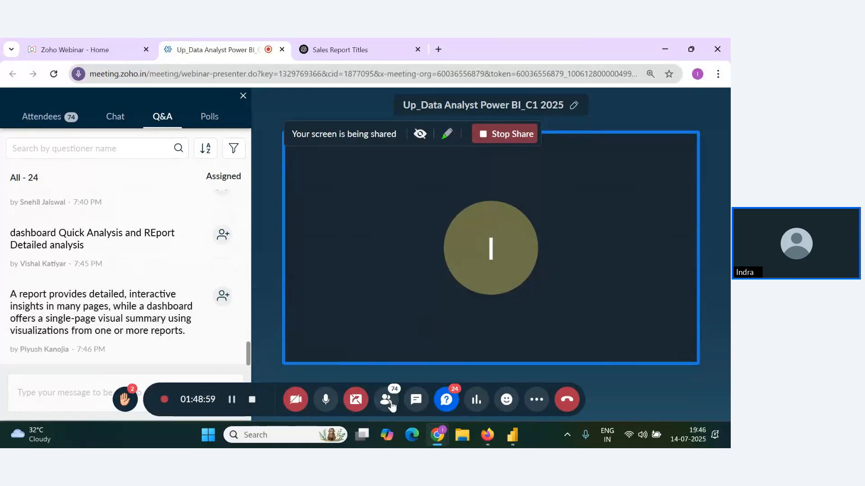
pyautogui.hotkey('alt', 'Tab')
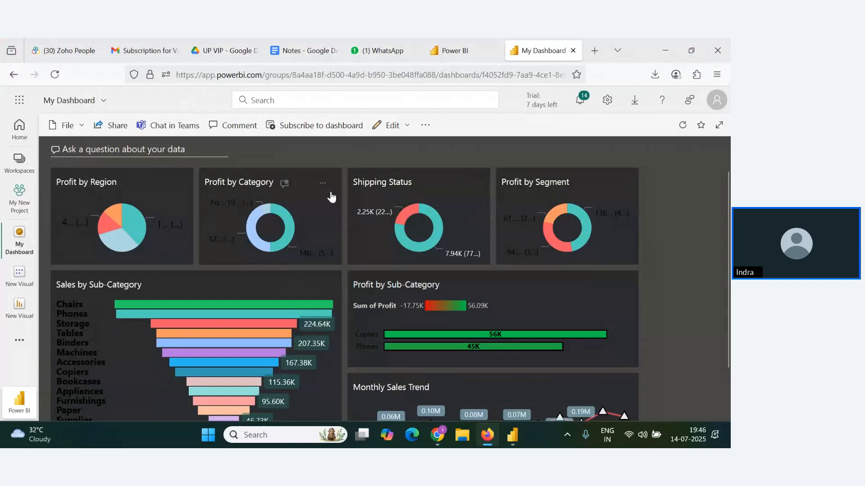
# - View the insights for the Profit by Category tile
pyautogui.click(323, 183)
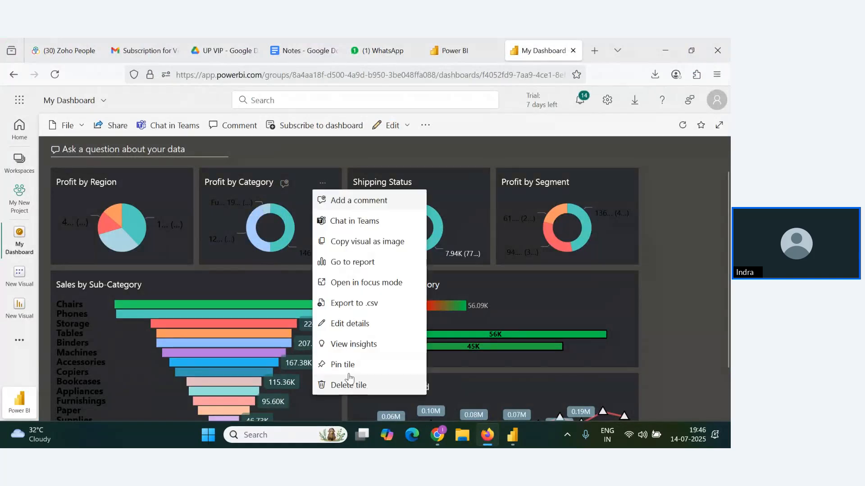
pyautogui.click(356, 348)
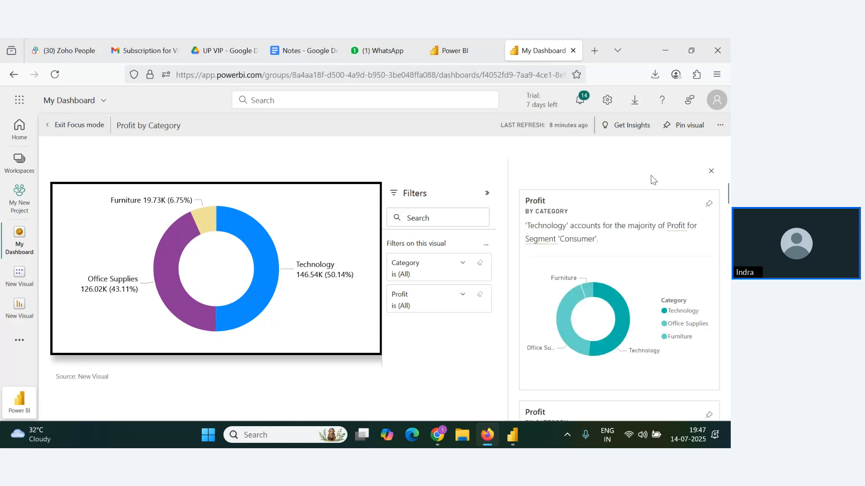
# - Read through the profit insights for the Profit by Category tile, close them and exit focus mode
pyautogui.scroll(-3, 644, 277)
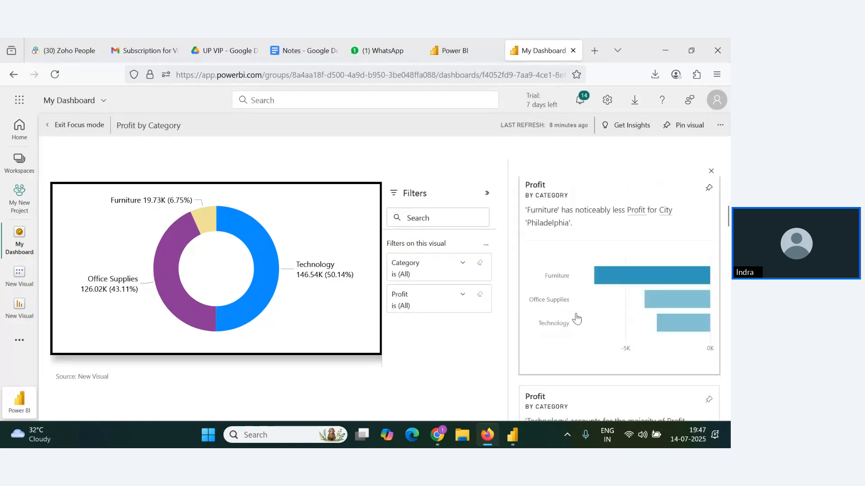
pyautogui.scroll(-5, 574, 322)
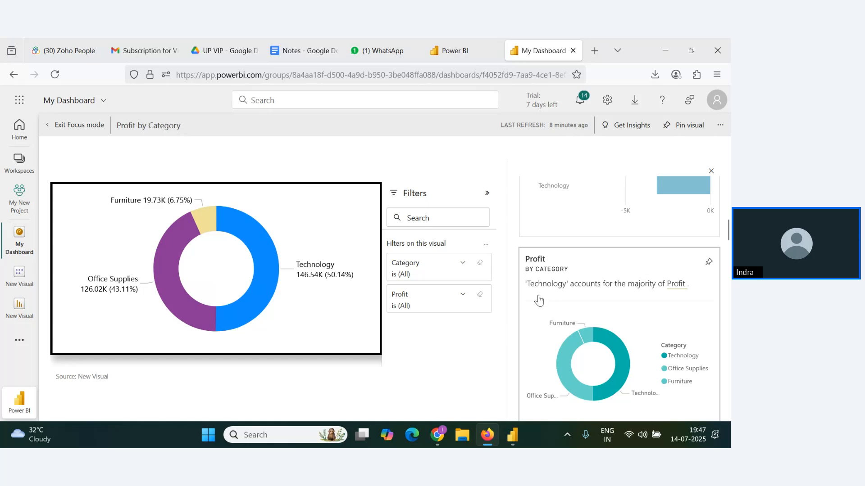
pyautogui.scroll(-3, 646, 329)
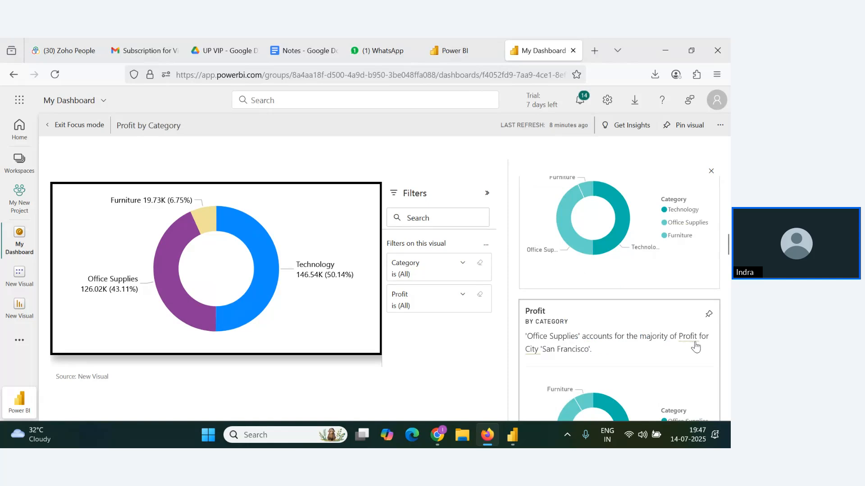
pyautogui.scroll(-2, 560, 367)
pyautogui.scroll(-3, 560, 368)
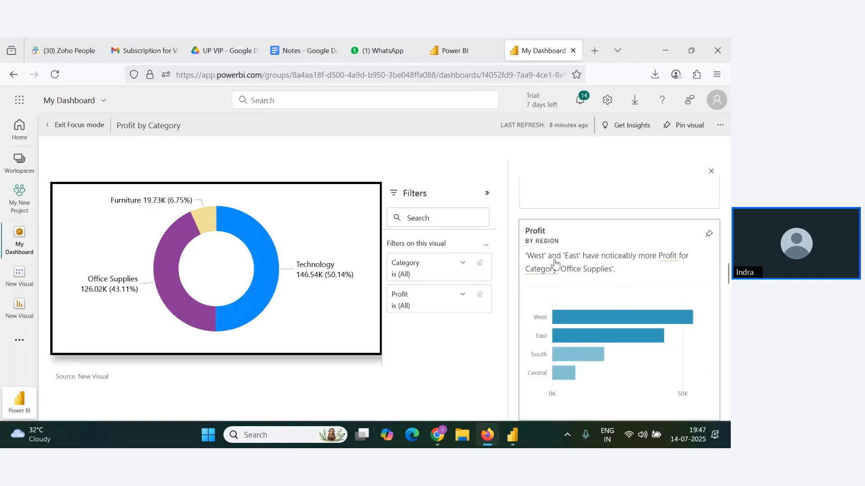
pyautogui.scroll(-6, 606, 314)
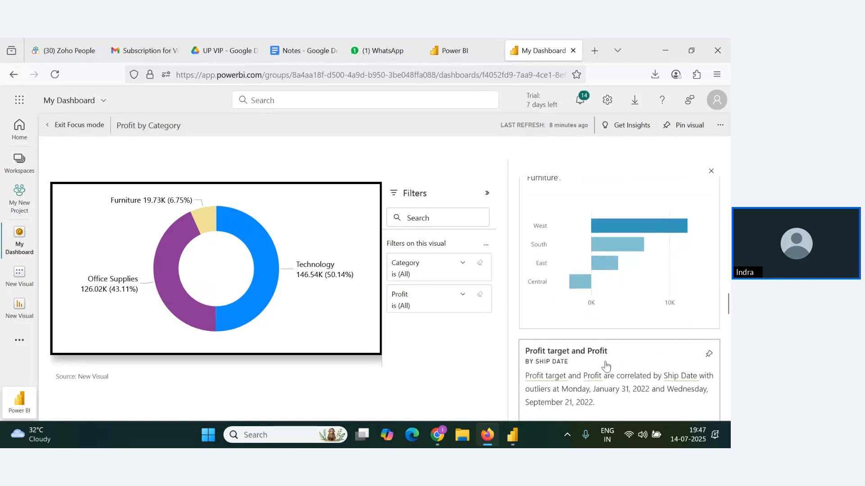
pyautogui.scroll(-5, 576, 373)
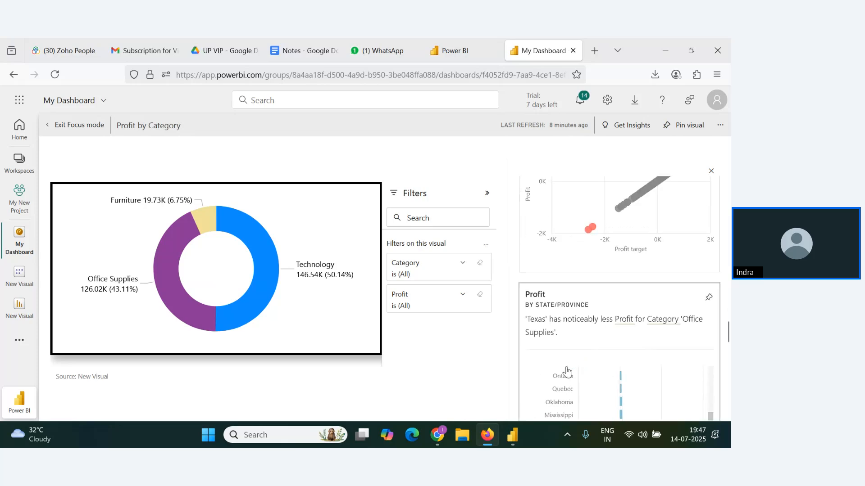
pyautogui.scroll(5, 616, 342)
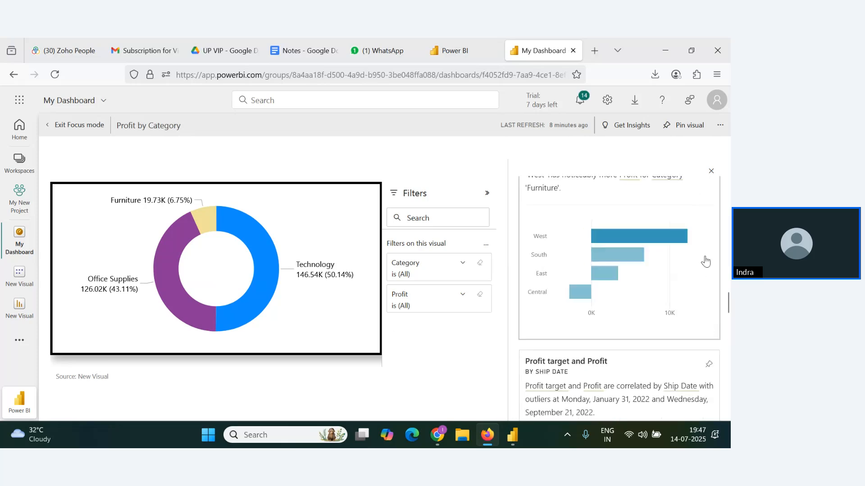
pyautogui.click(711, 171)
pyautogui.click(58, 125)
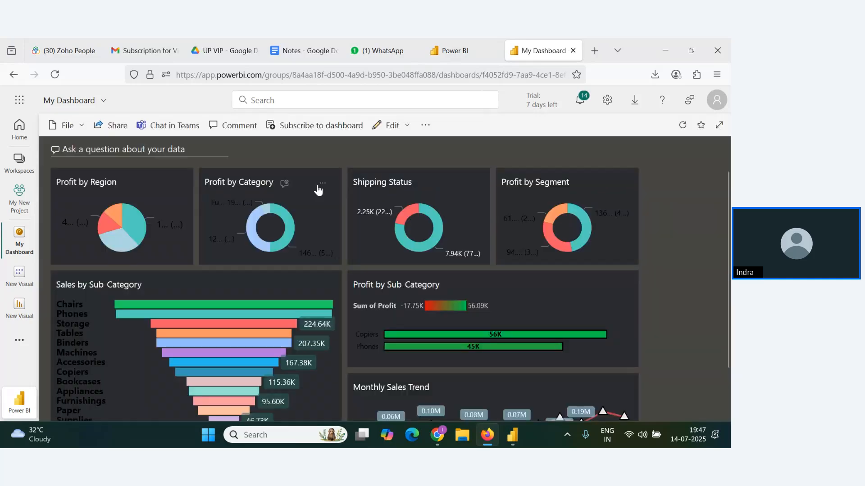
# - Review the options available for the Profit by Category tile and the additional options for the whole dashboard
pyautogui.click(322, 184)
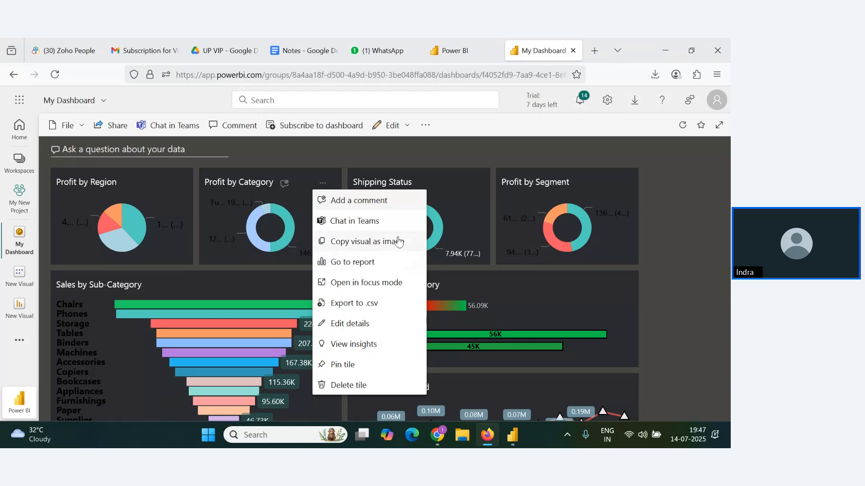
pyautogui.click(728, 293)
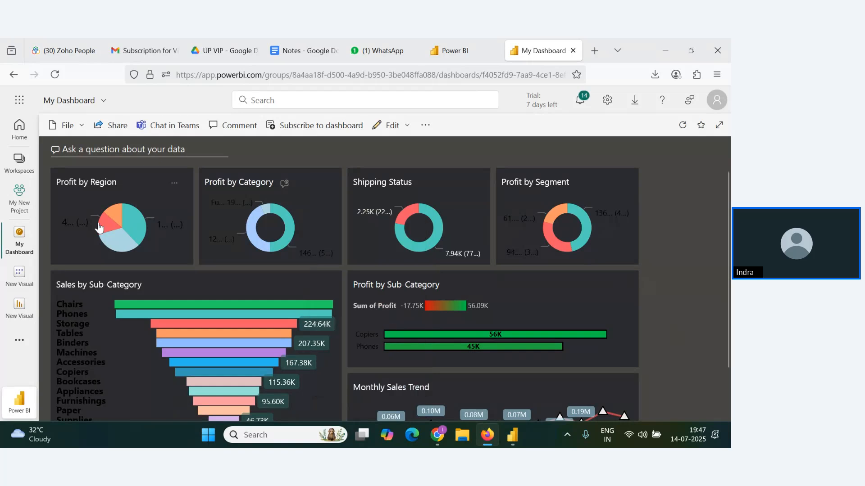
pyautogui.scroll(-1, 574, 266)
pyautogui.scroll(1, 149, 331)
pyautogui.click(429, 131)
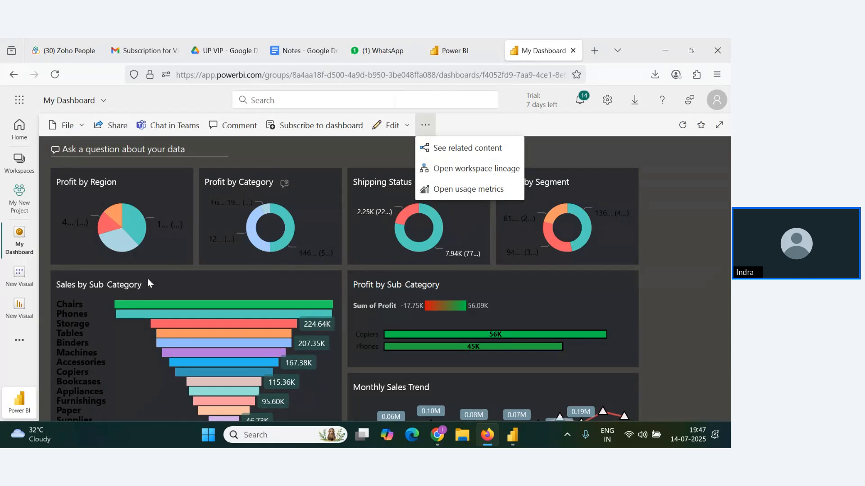
pyautogui.press('Escape')
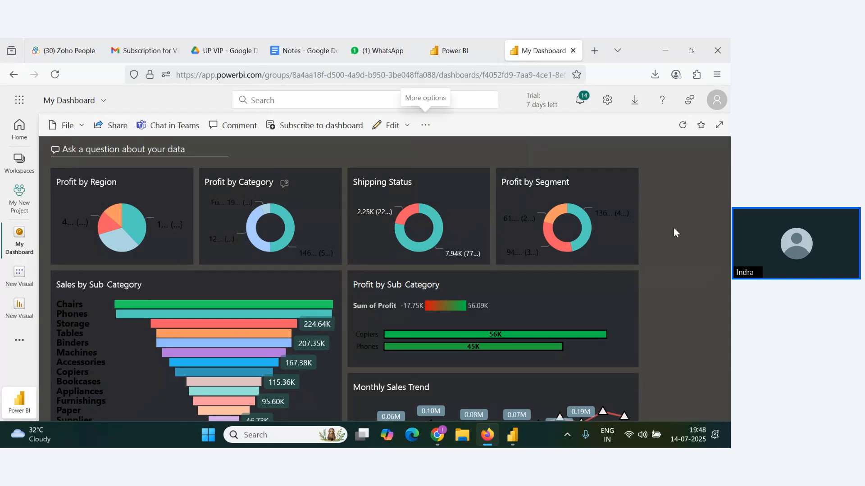
pyautogui.scroll(-1, 455, 275)
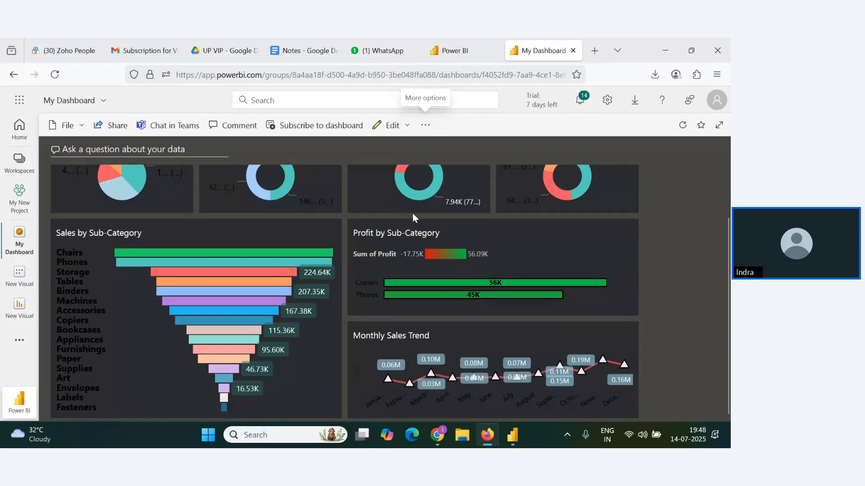
# - Switch to the Zoho webinar and read the attendees' Q&A entries about the difference between reports and dashboards
pyautogui.hotkey('alt', 'Tab')
pyautogui.scroll(-1, 230, 287)
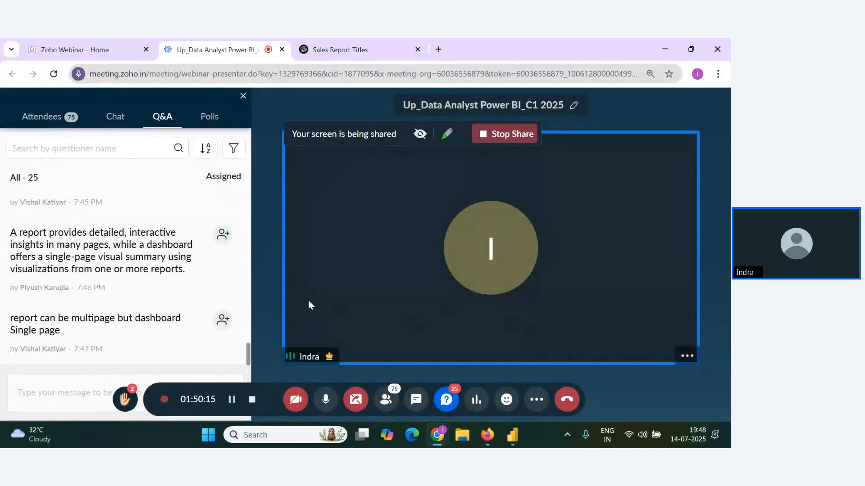
pyautogui.moveTo(225, 303)
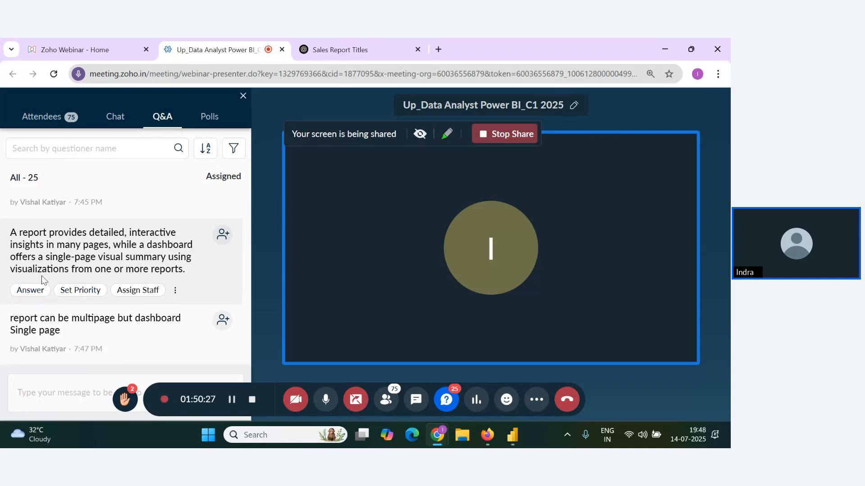
pyautogui.scroll(1, 17, 246)
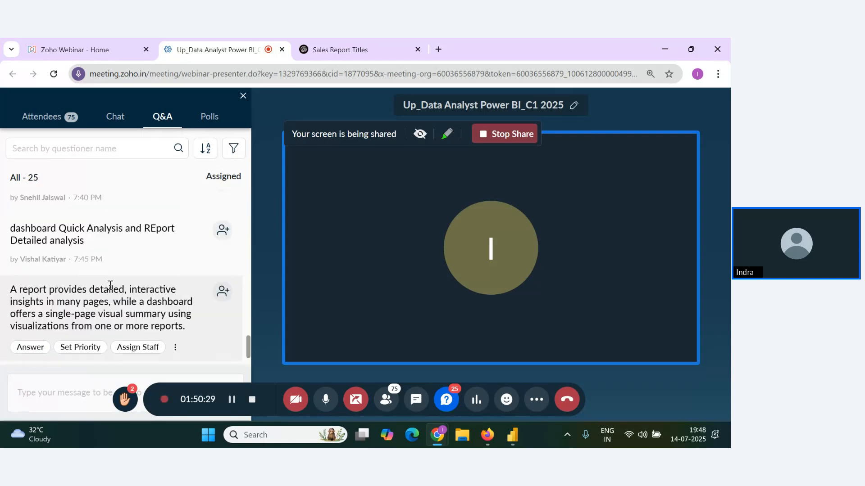
pyautogui.scroll(1, 170, 276)
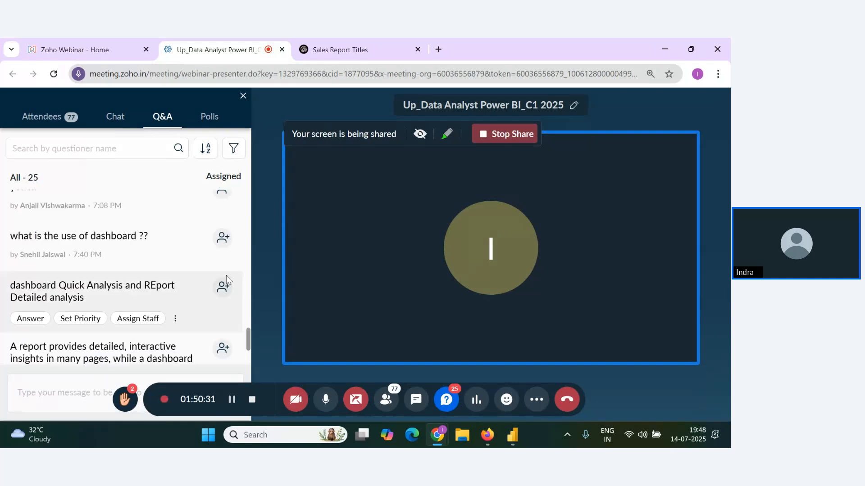
pyautogui.scroll(-1, 198, 280)
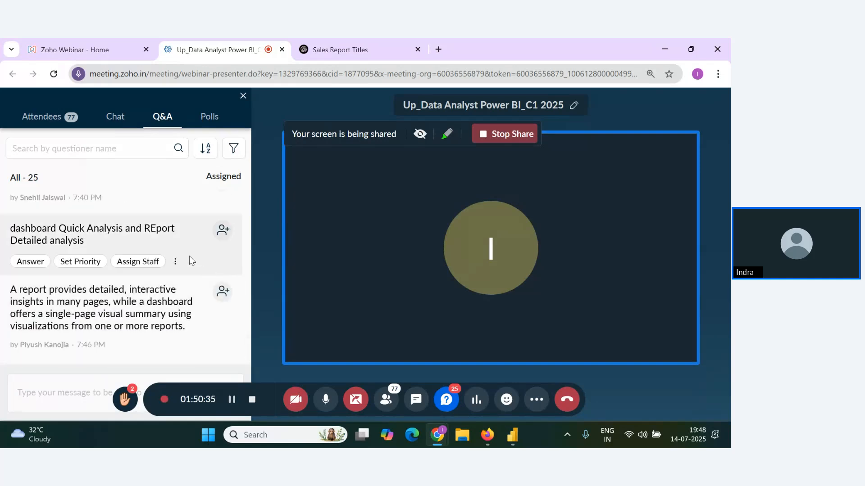
pyautogui.scroll(-1, 189, 256)
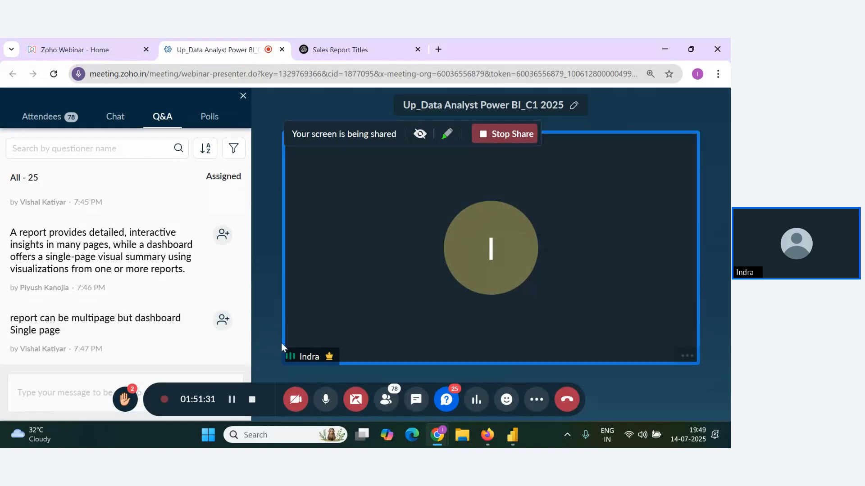
pyautogui.scroll(2, 212, 336)
pyautogui.scroll(-2, 212, 339)
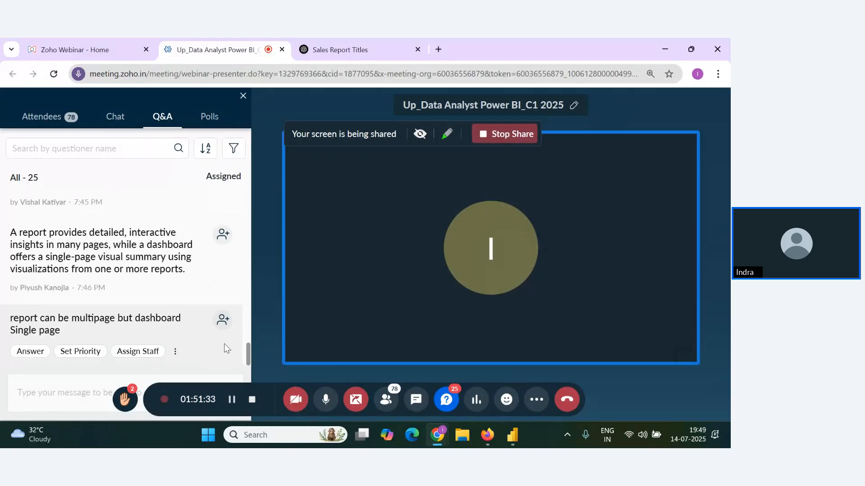
pyautogui.scroll(1, 187, 296)
pyautogui.scroll(2, 193, 295)
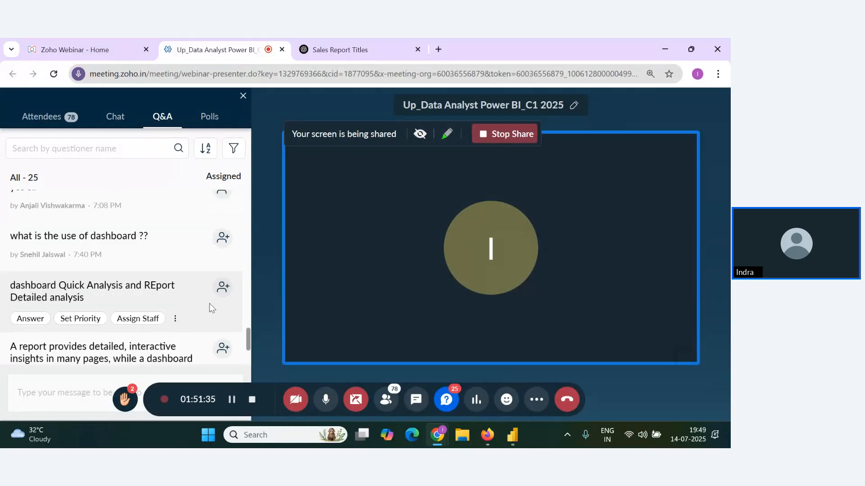
pyautogui.scroll(-2, 203, 299)
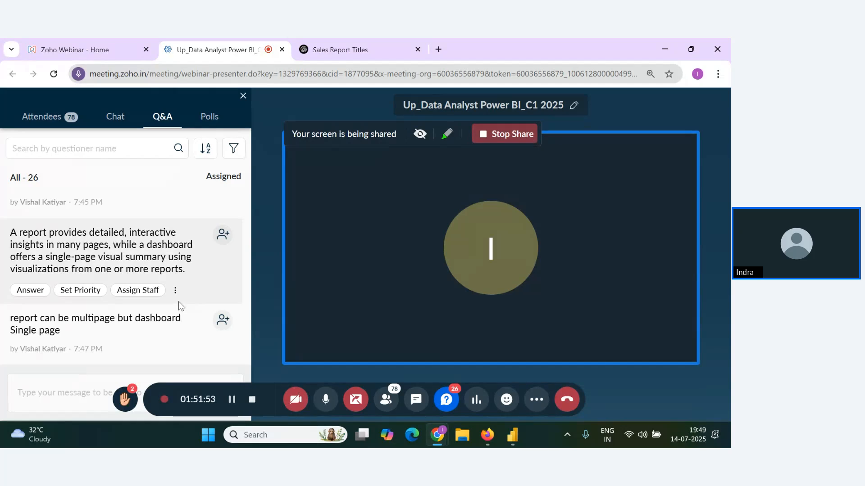
pyautogui.scroll(-1, 227, 303)
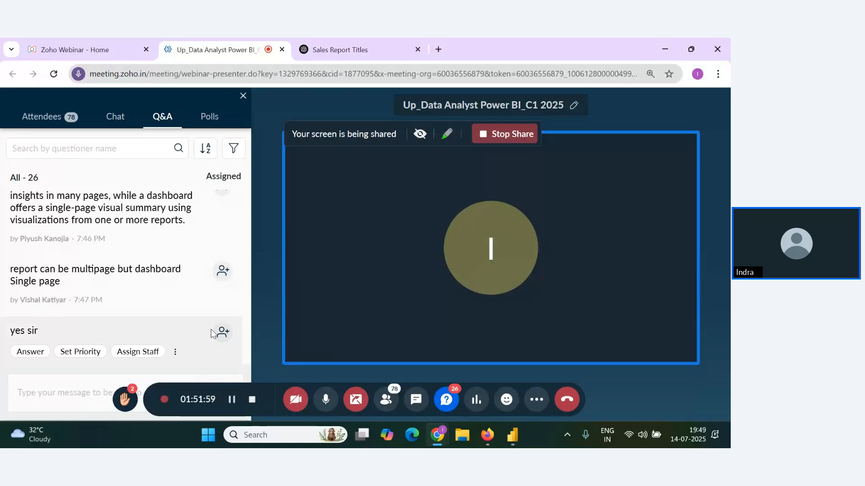
# - Switch to Power BI Desktop and save the New Visual report
pyautogui.click(353, 52)
pyautogui.click(513, 436)
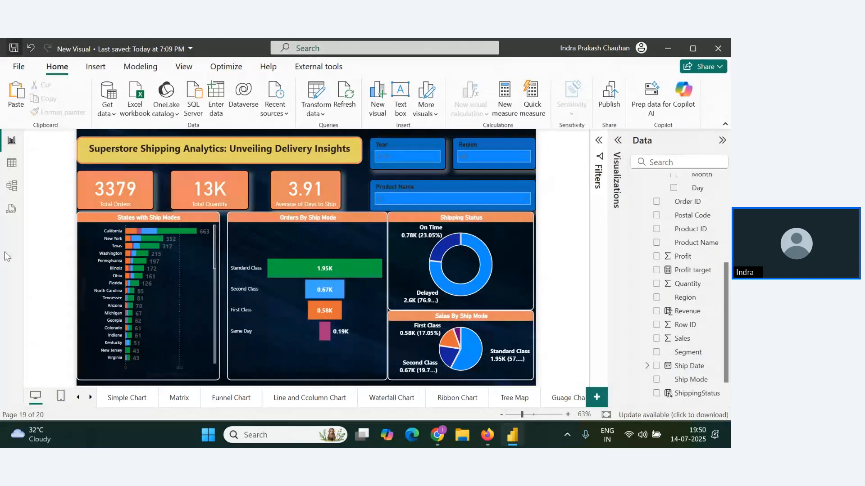
pyautogui.hotkey('ctrl', 's')
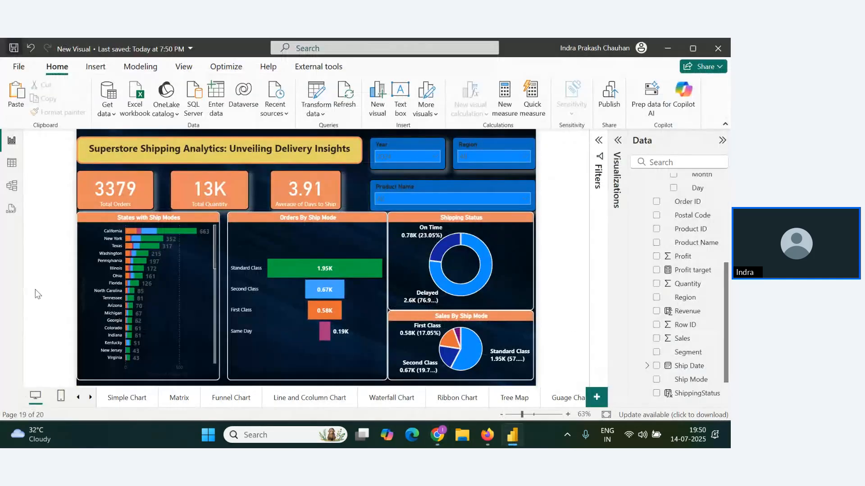
# - Switch to the Sales Report Titles chat in ChatGPT, skim the suggested titles and close its browser tab
pyautogui.hotkey('alt', 'Tab')
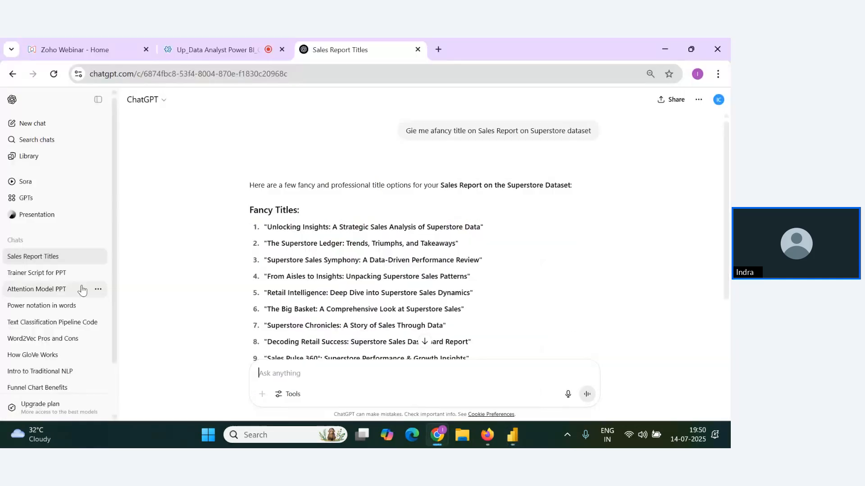
pyautogui.scroll(-3, 335, 254)
pyautogui.scroll(1, 334, 254)
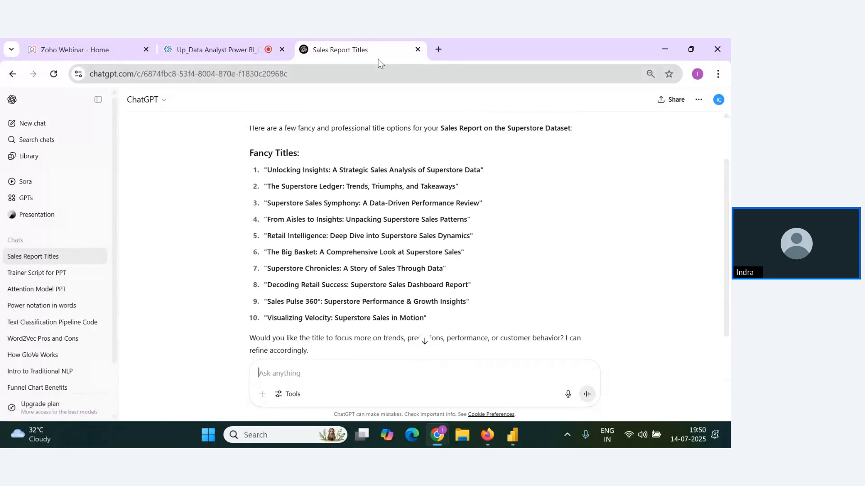
pyautogui.click(417, 49)
# - Switch to My Dashboard in the Power BI Service and view its upper row of tiles
pyautogui.hotkey('alt', 'Tab')
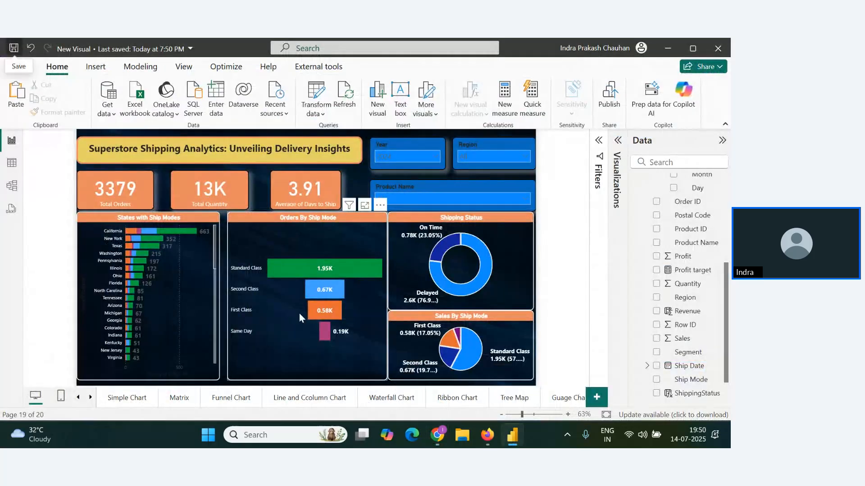
pyautogui.hotkey('alt', 'Tab')
pyautogui.press('Tab')
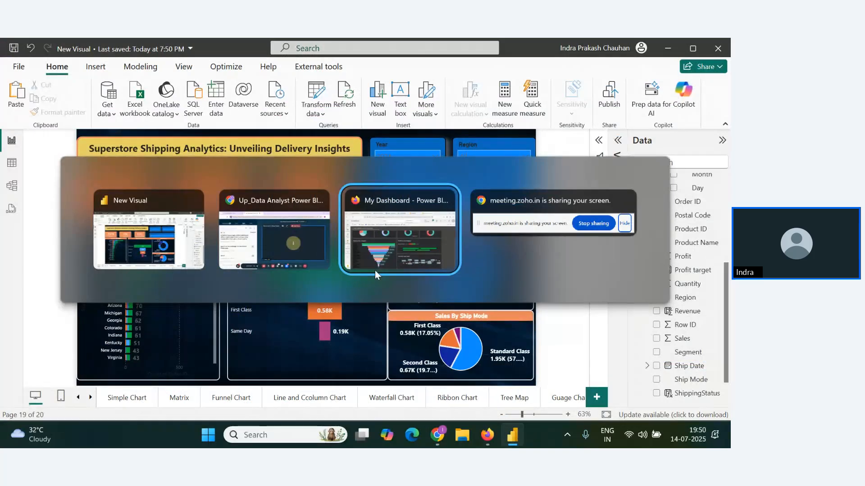
pyautogui.click(379, 254)
pyautogui.scroll(2, 274, 235)
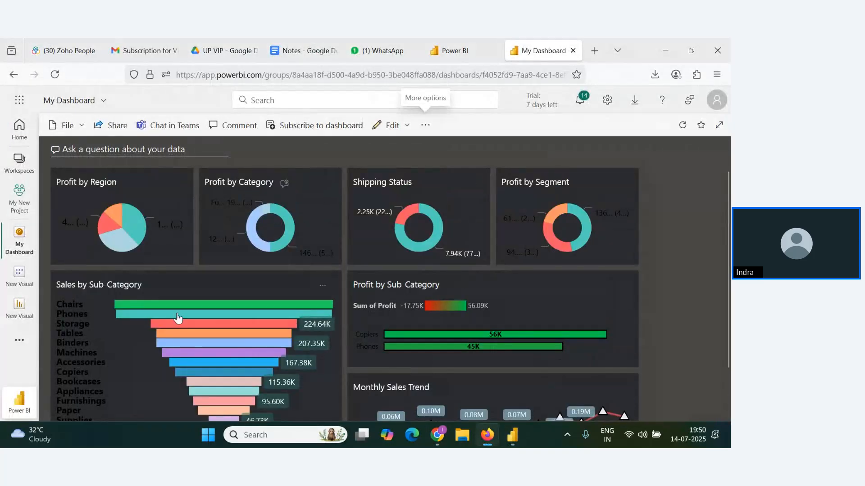
# - Return to the Zoho webinar, read the newest Q&A entries and open the system calendar
pyautogui.hotkey('alt', 'Tab')
pyautogui.hotkey('alt', 'Tab')
pyautogui.press('Tab')
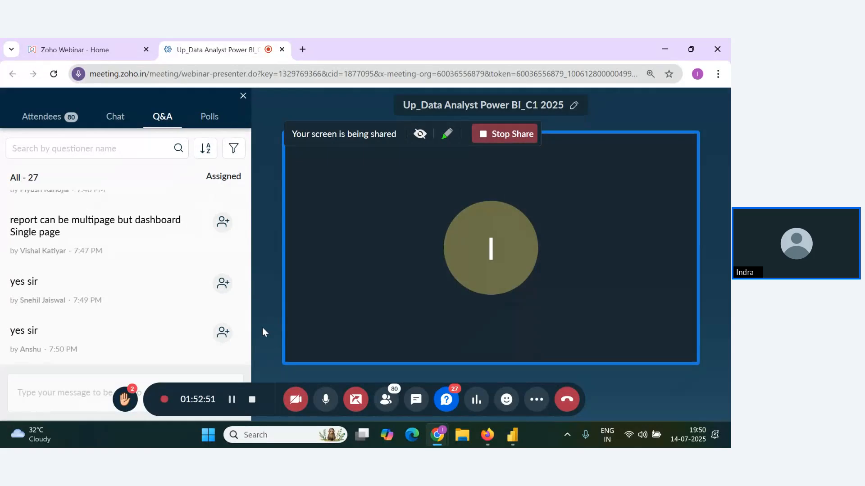
pyautogui.moveTo(169, 323)
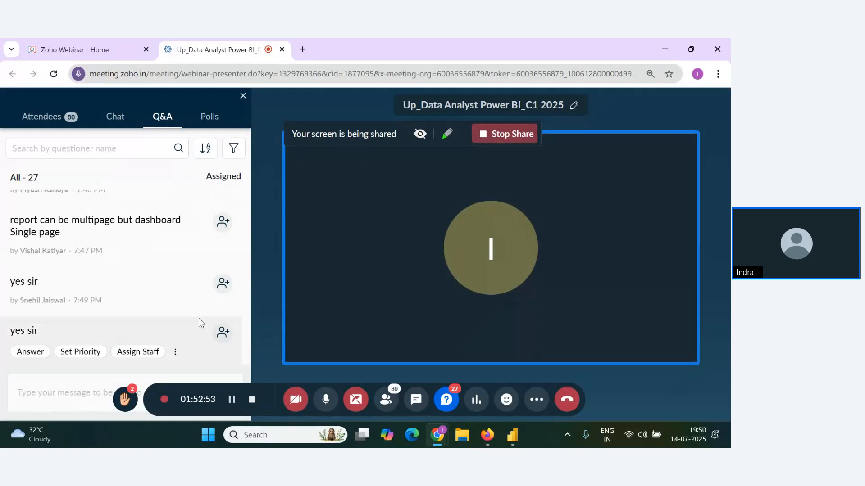
pyautogui.scroll(1, 199, 321)
pyautogui.scroll(-1, 201, 337)
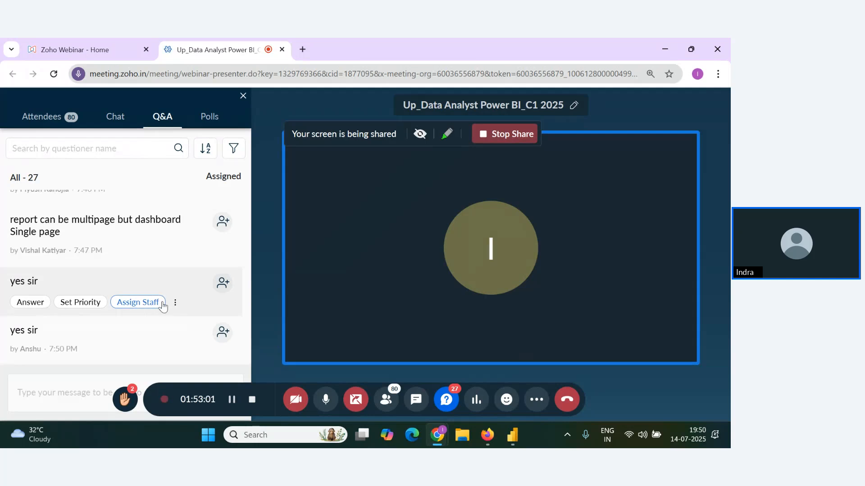
pyautogui.scroll(3, 150, 313)
pyautogui.scroll(-3, 153, 318)
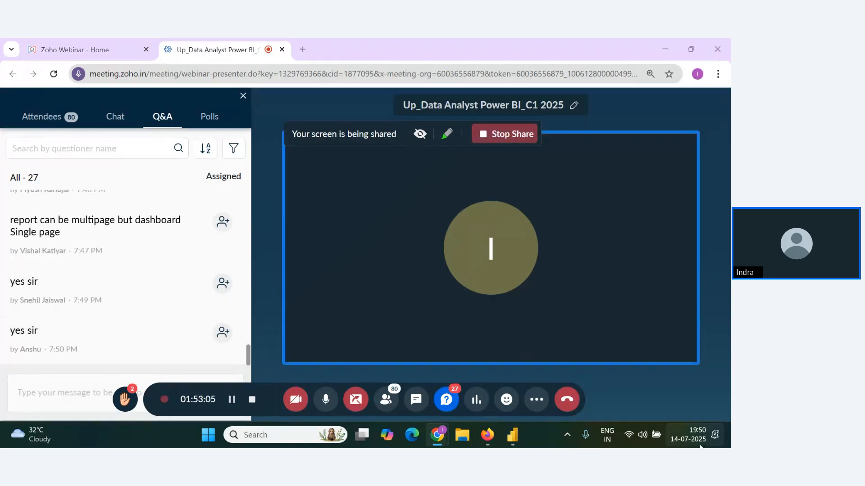
pyautogui.press('super+n')
pyautogui.moveTo(198, 320)
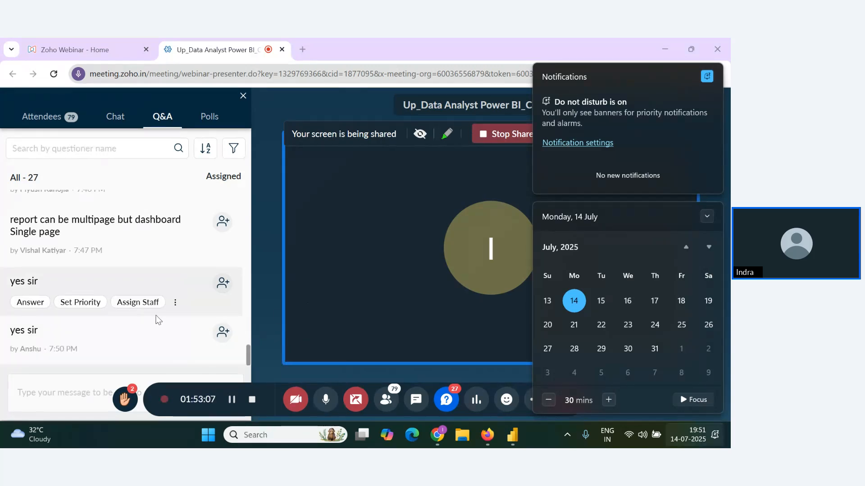
# - Close the system calendar and read through the webinar Q&A entries down to the newest reply
pyautogui.click(308, 315)
pyautogui.scroll(1, 188, 331)
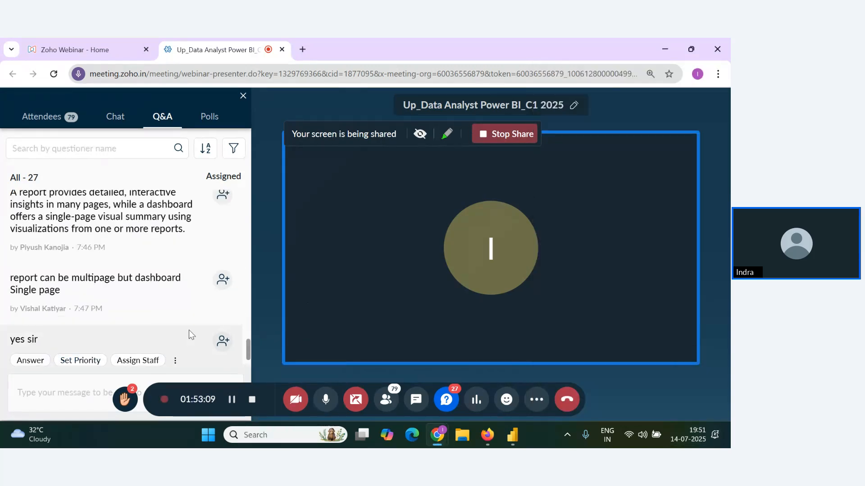
pyautogui.scroll(-1, 188, 331)
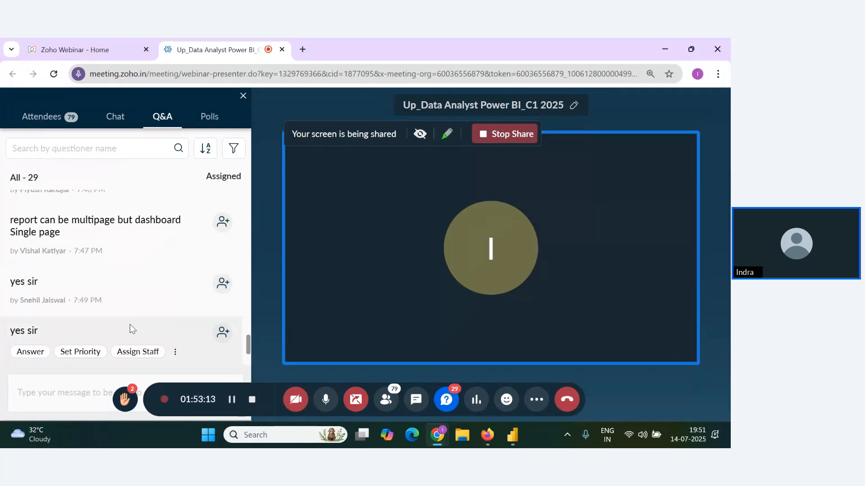
pyautogui.scroll(-2, 130, 326)
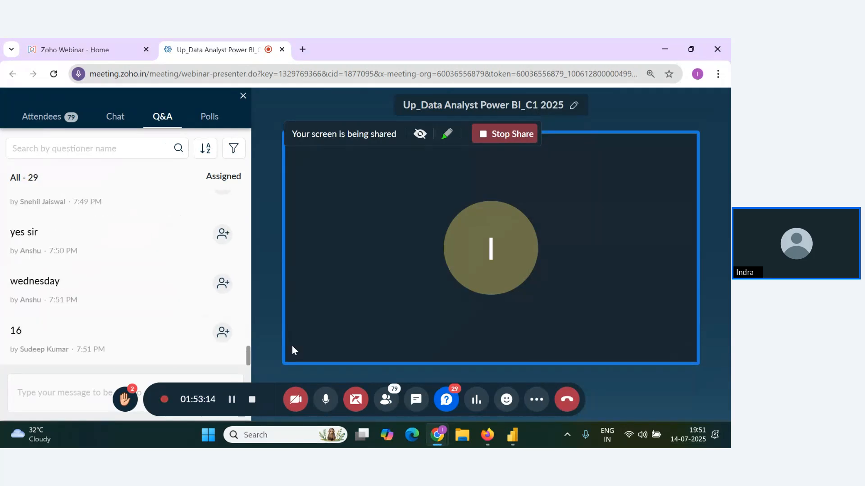
# - Check the July 2025 dates in the system calendar twice, closing it after each look
pyautogui.click(691, 439)
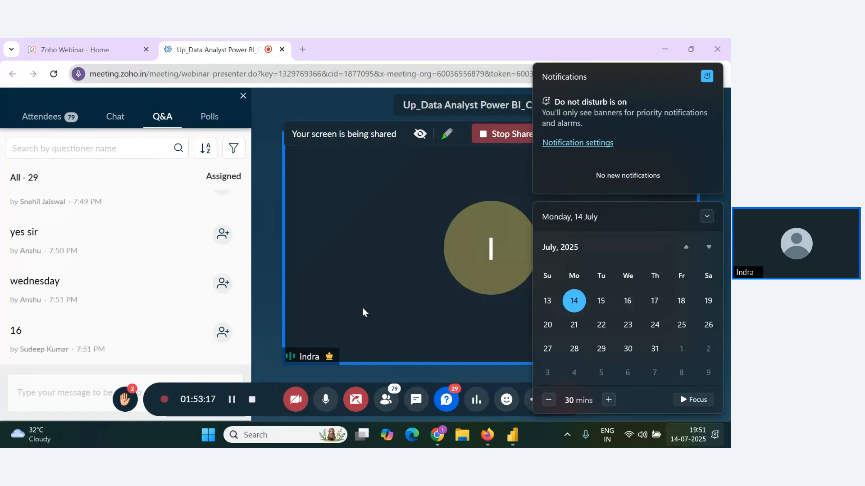
pyautogui.click(281, 328)
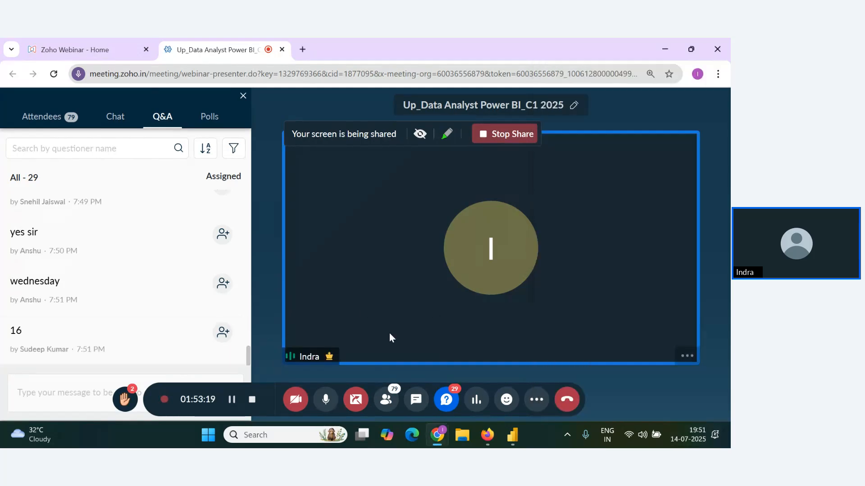
pyautogui.click(688, 434)
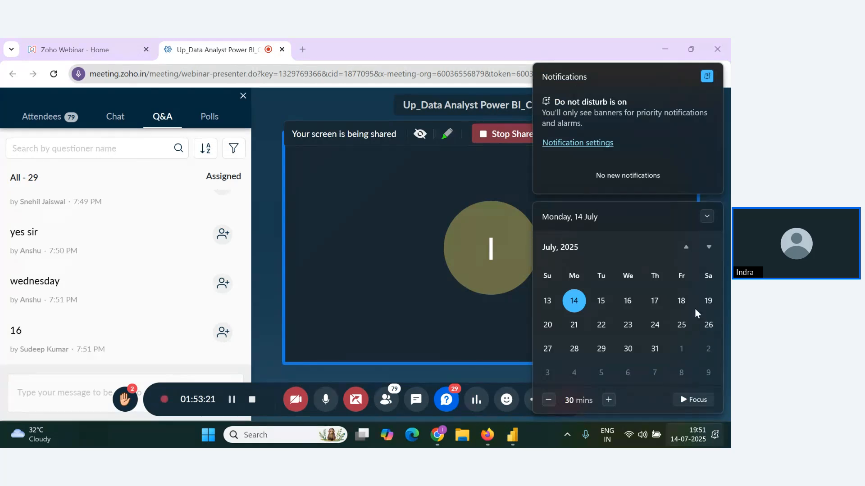
pyautogui.click(372, 307)
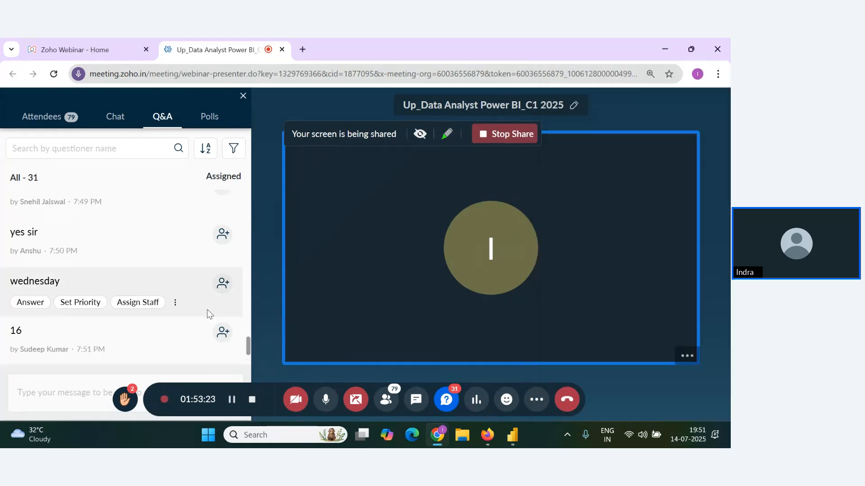
# - Read the latest attendee replies about the date at the end of the webinar's Q&A list
pyautogui.scroll(-2, 194, 315)
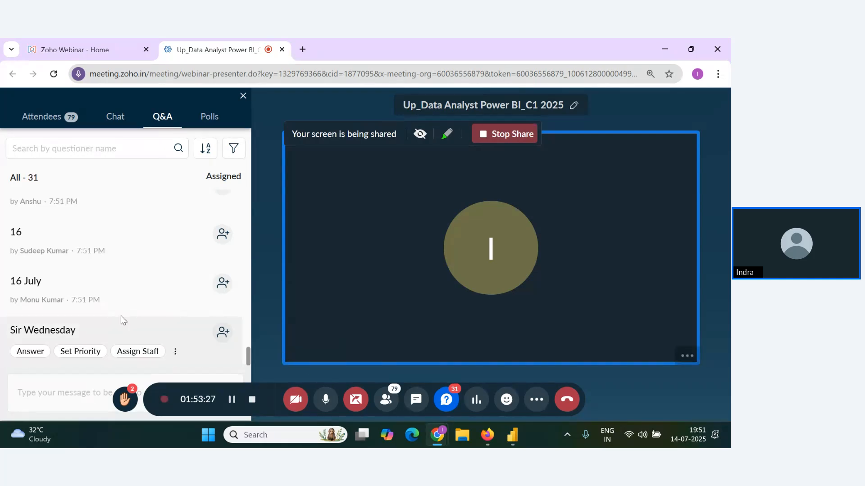
pyautogui.hotkey('alt', 'Tab')
pyautogui.hotkey('alt', 'Tab')
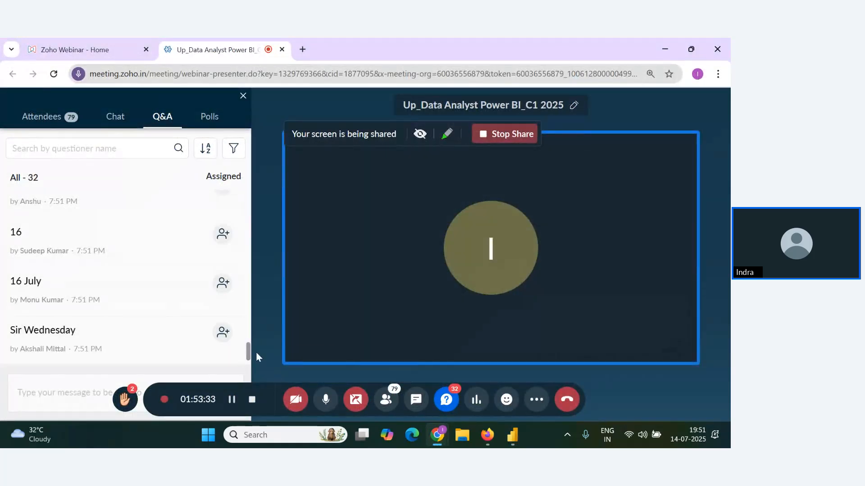
pyautogui.moveTo(247, 352); pyautogui.dragTo(247, 358)
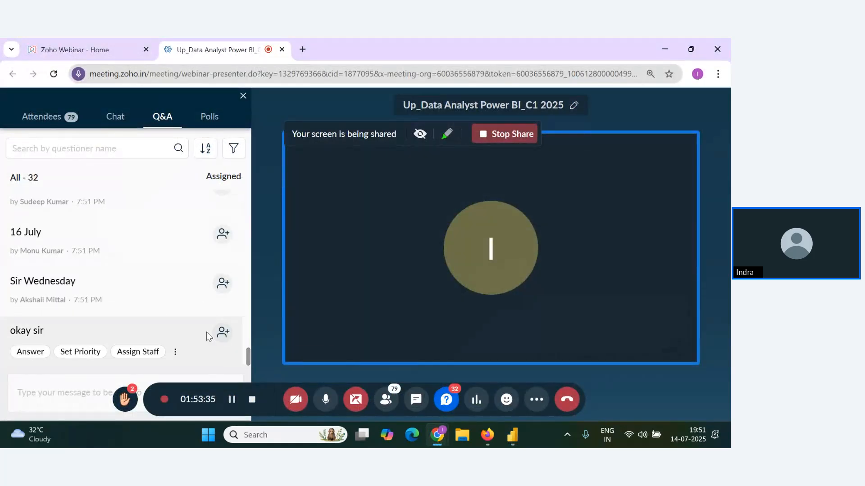